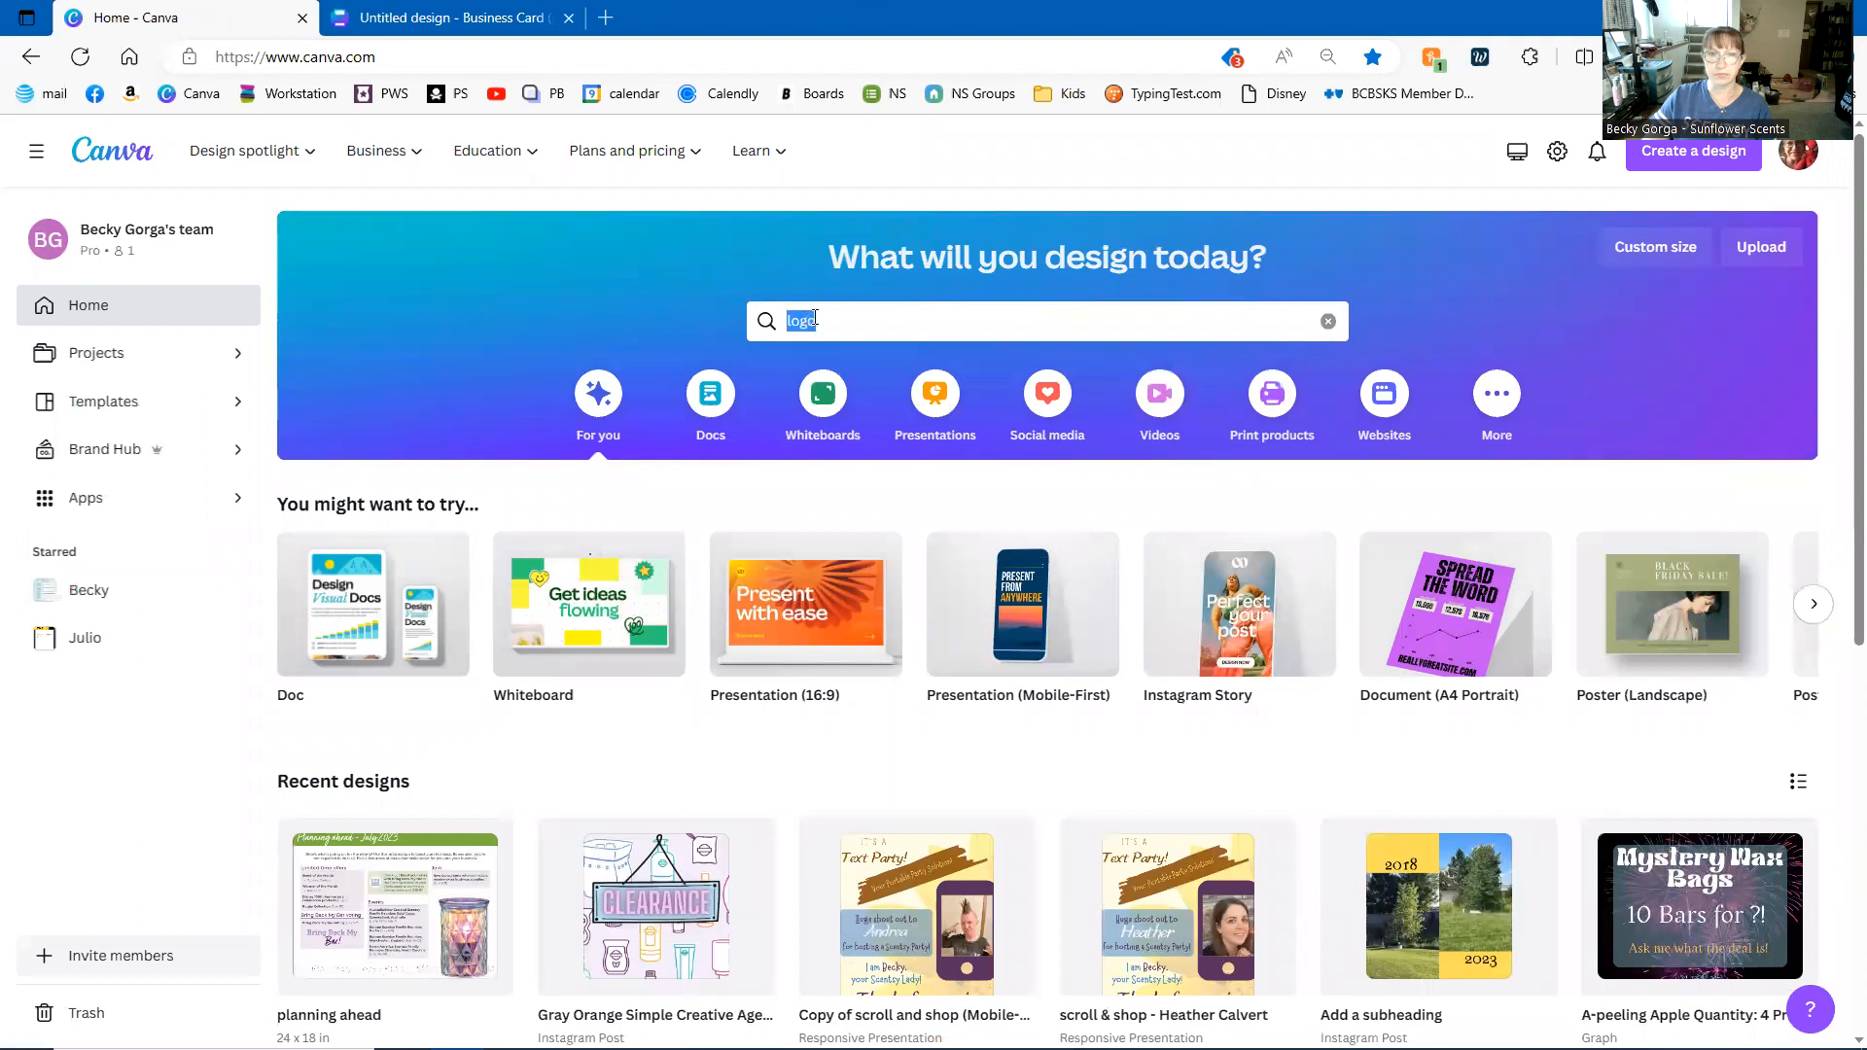
- Open Canva's Logo templates gallery from the search suggestions
left_click(868, 317)
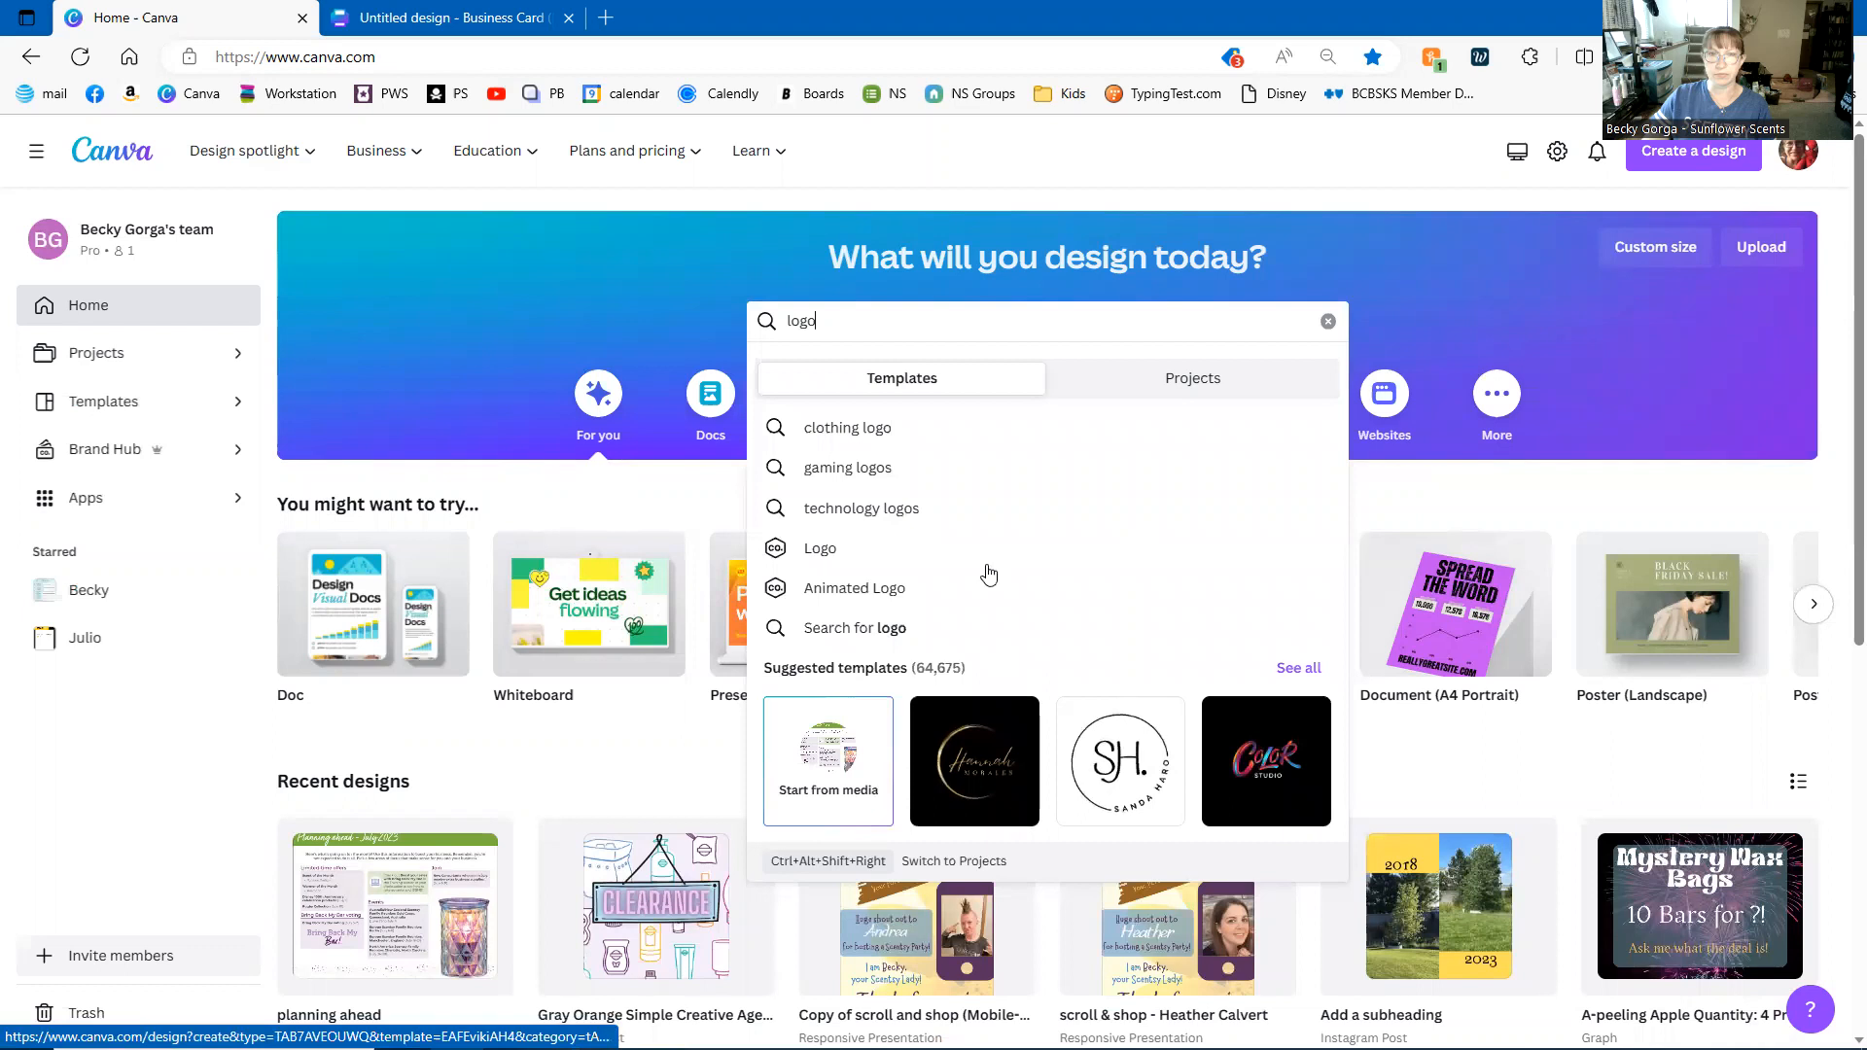
left_click(821, 549)
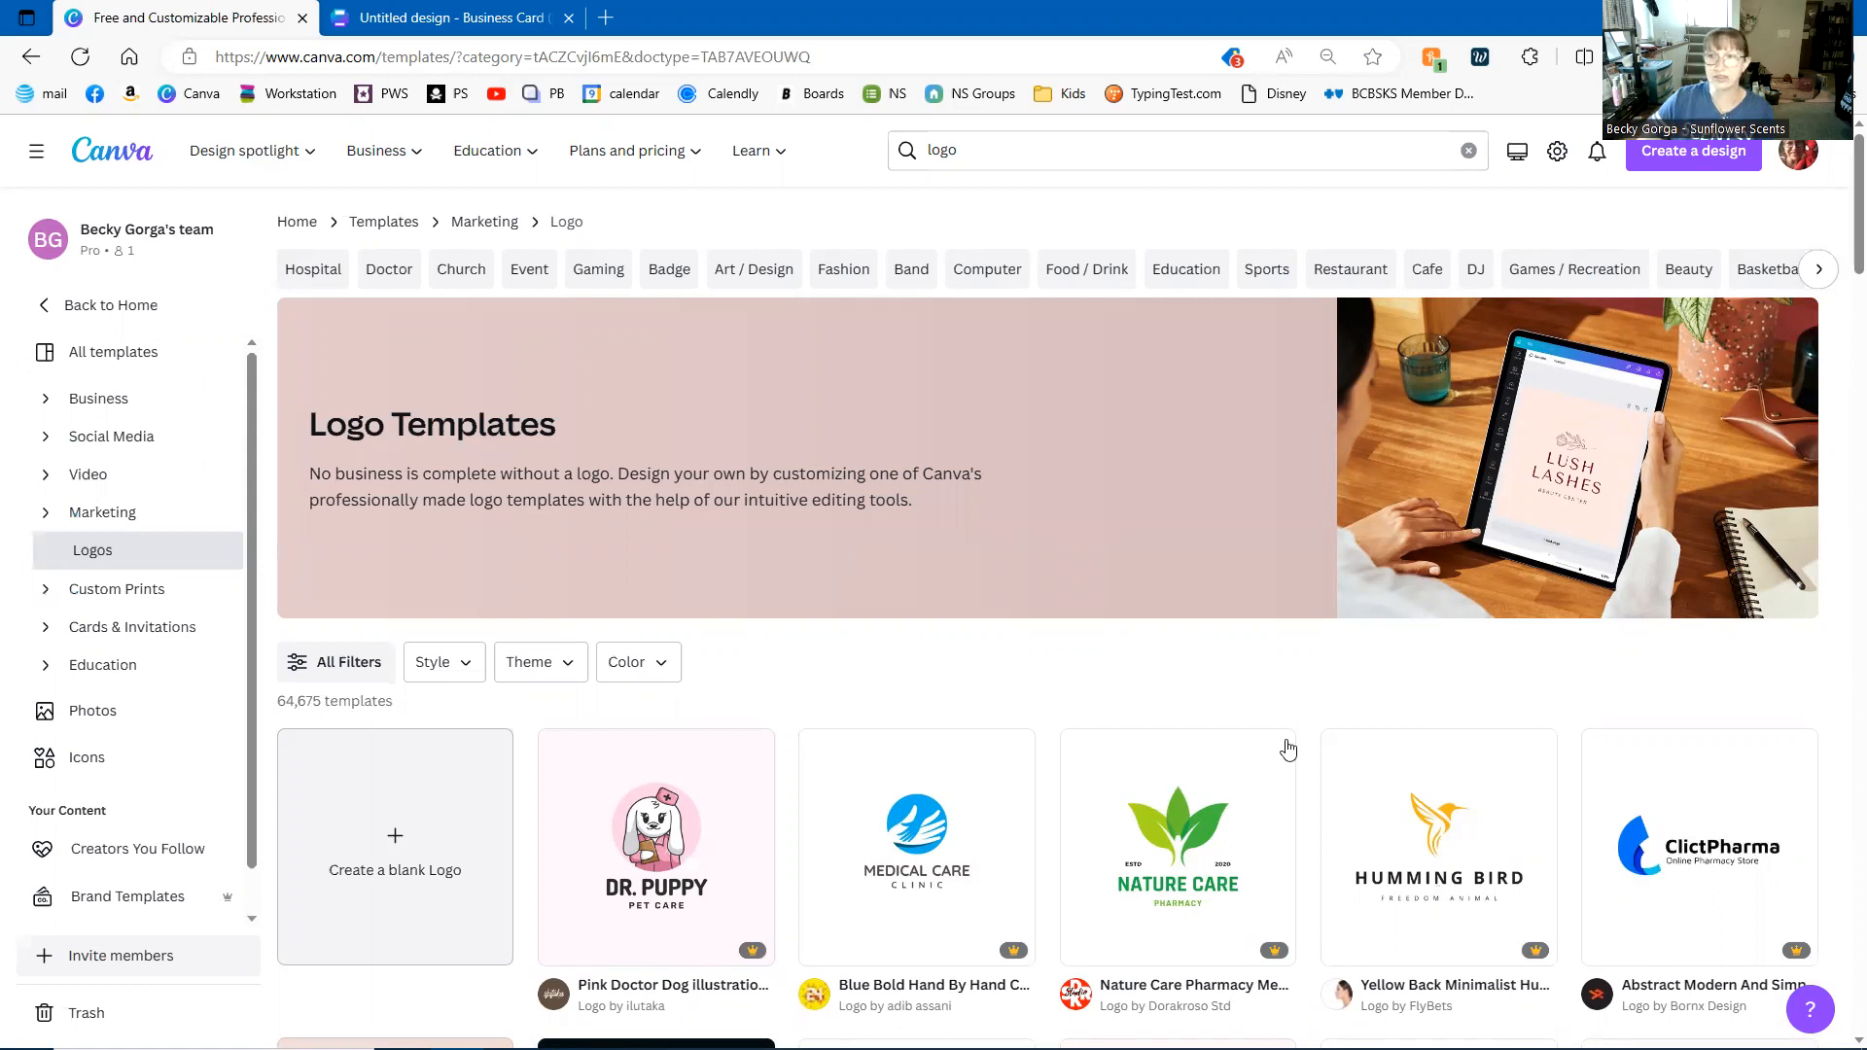
- Browse the logo templates, then create a blank Logo design in a new tab
scroll(1285, 751, "down", 10)
scroll(1288, 750, "down", 3)
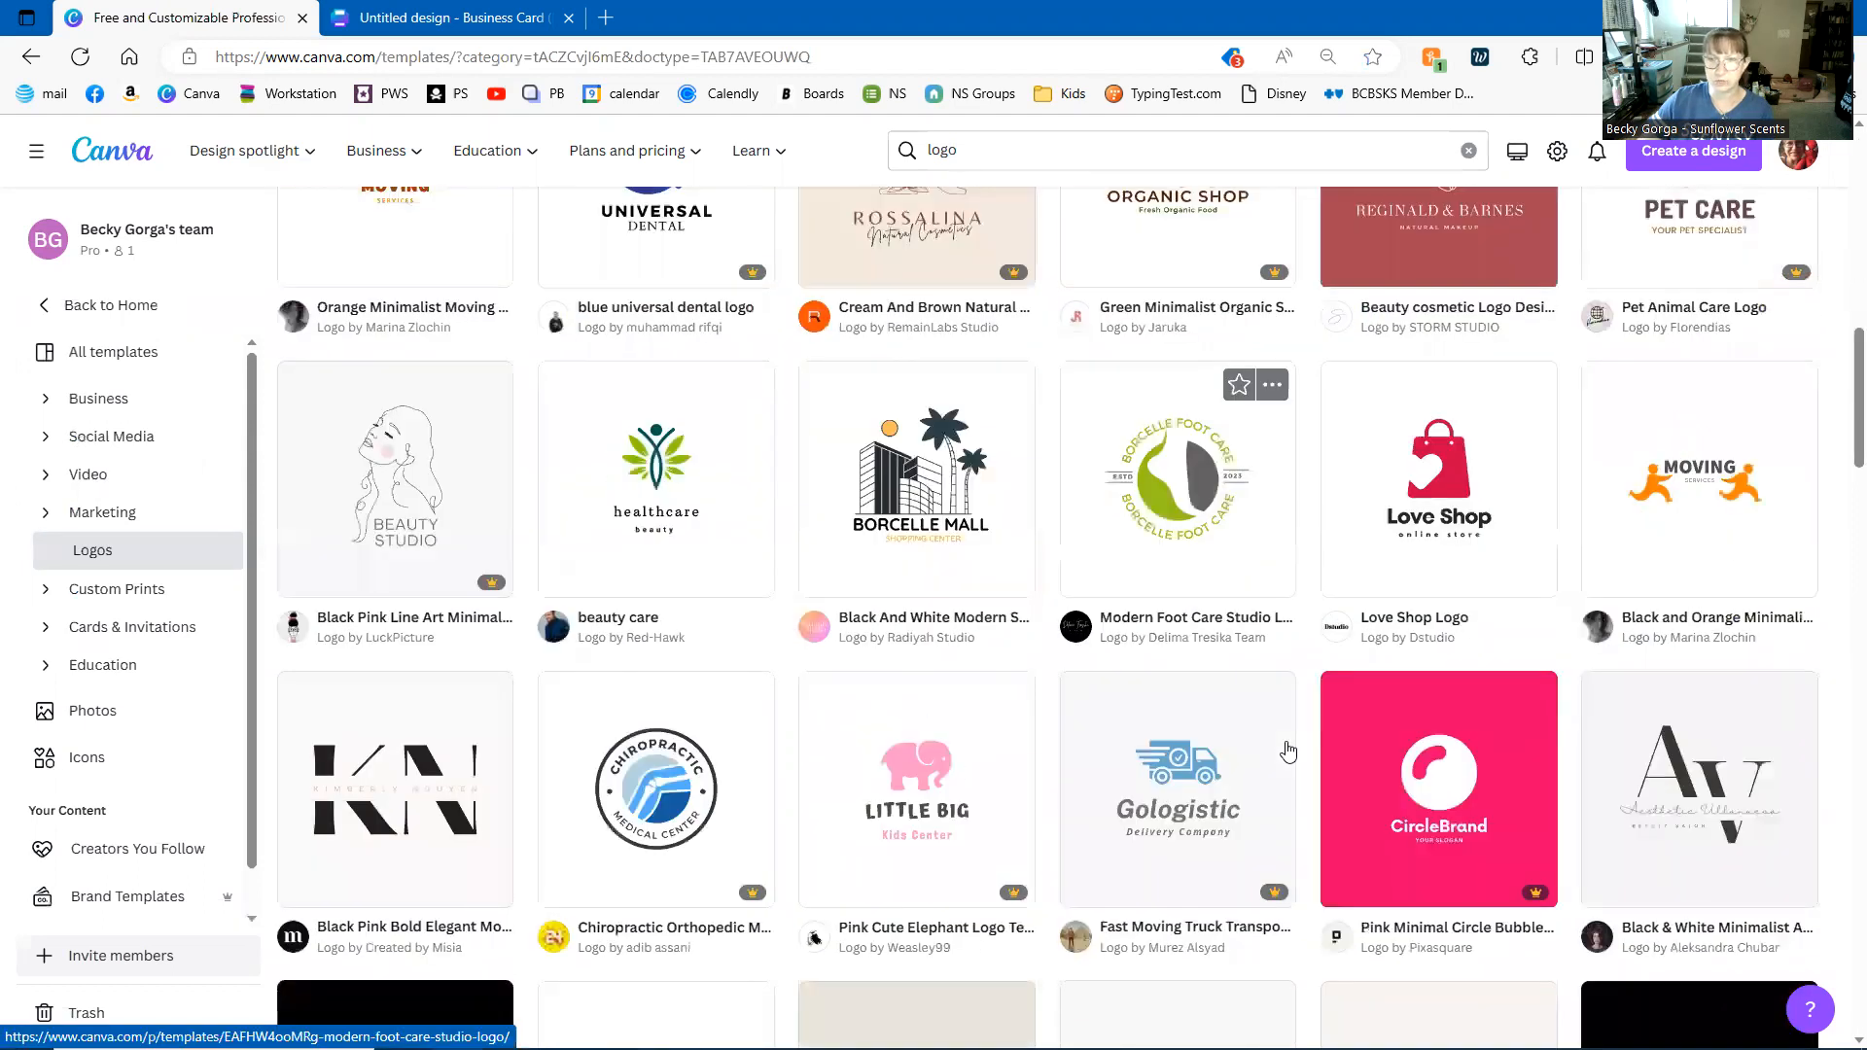
scroll(1288, 751, "down", 11)
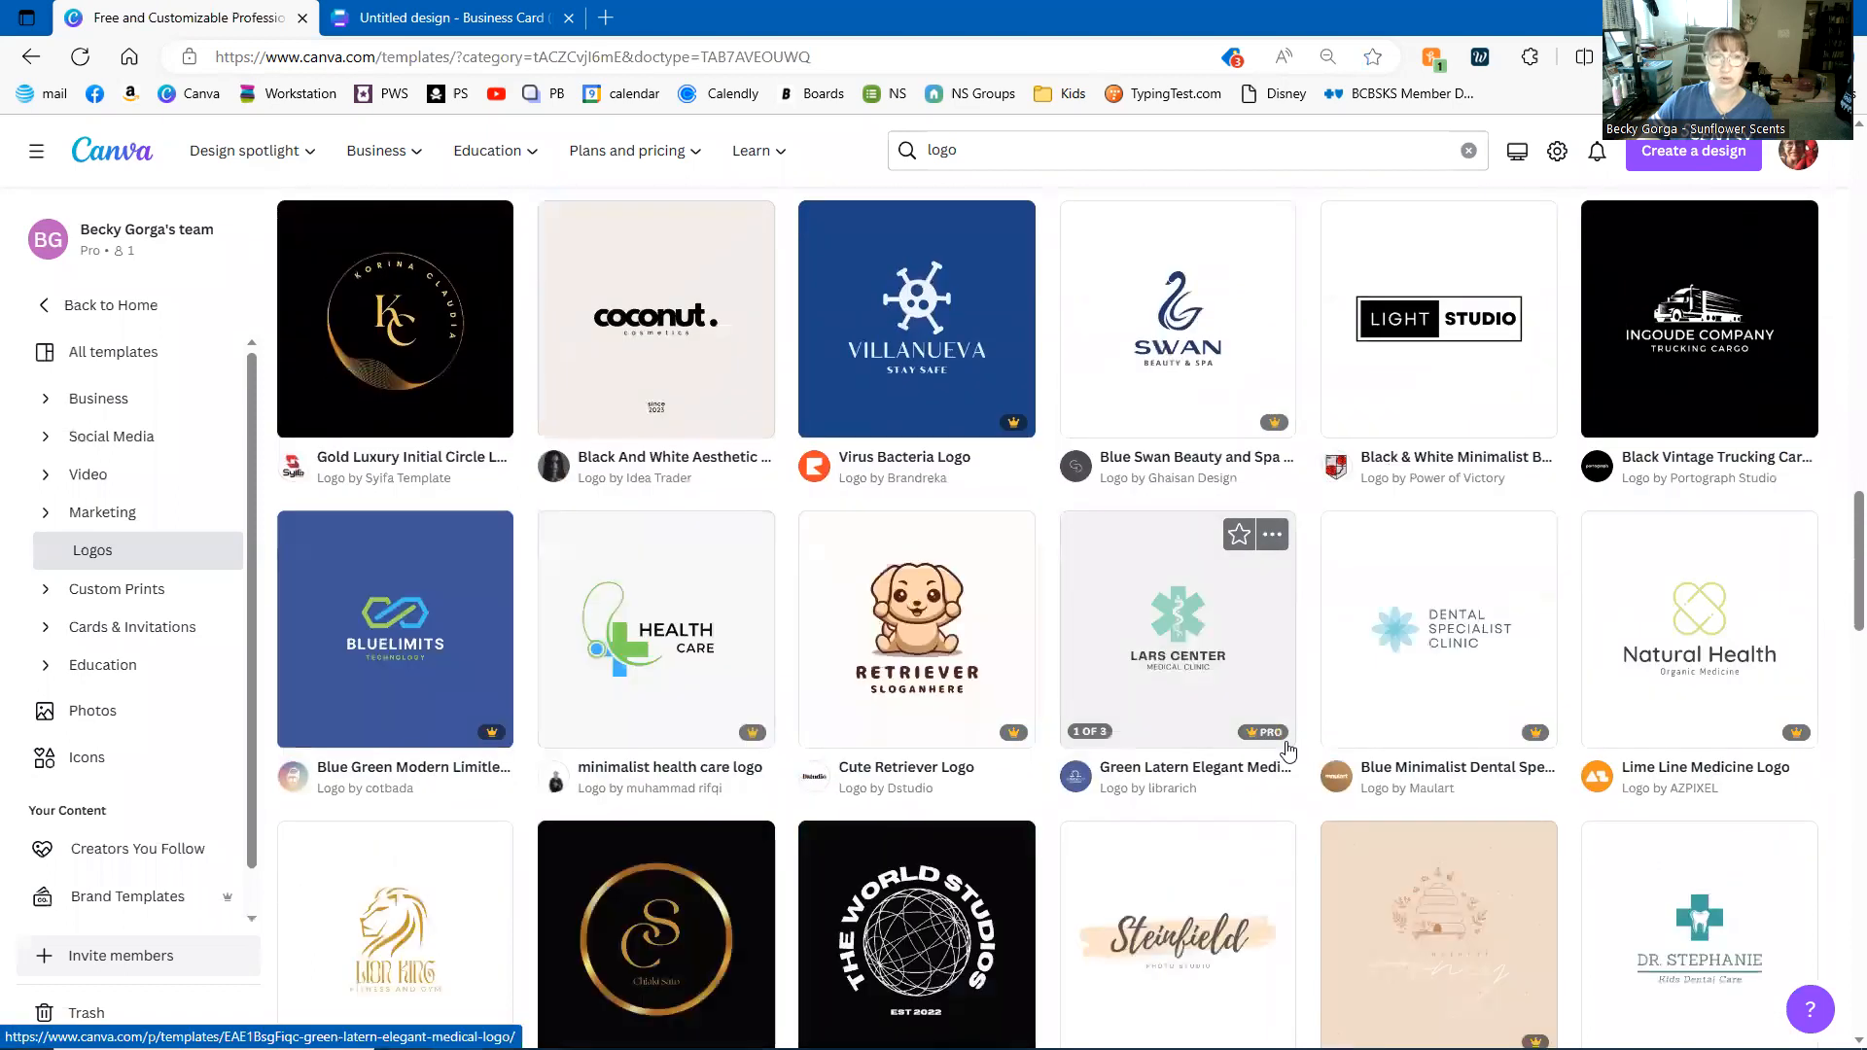
scroll(1287, 750, "down", 3)
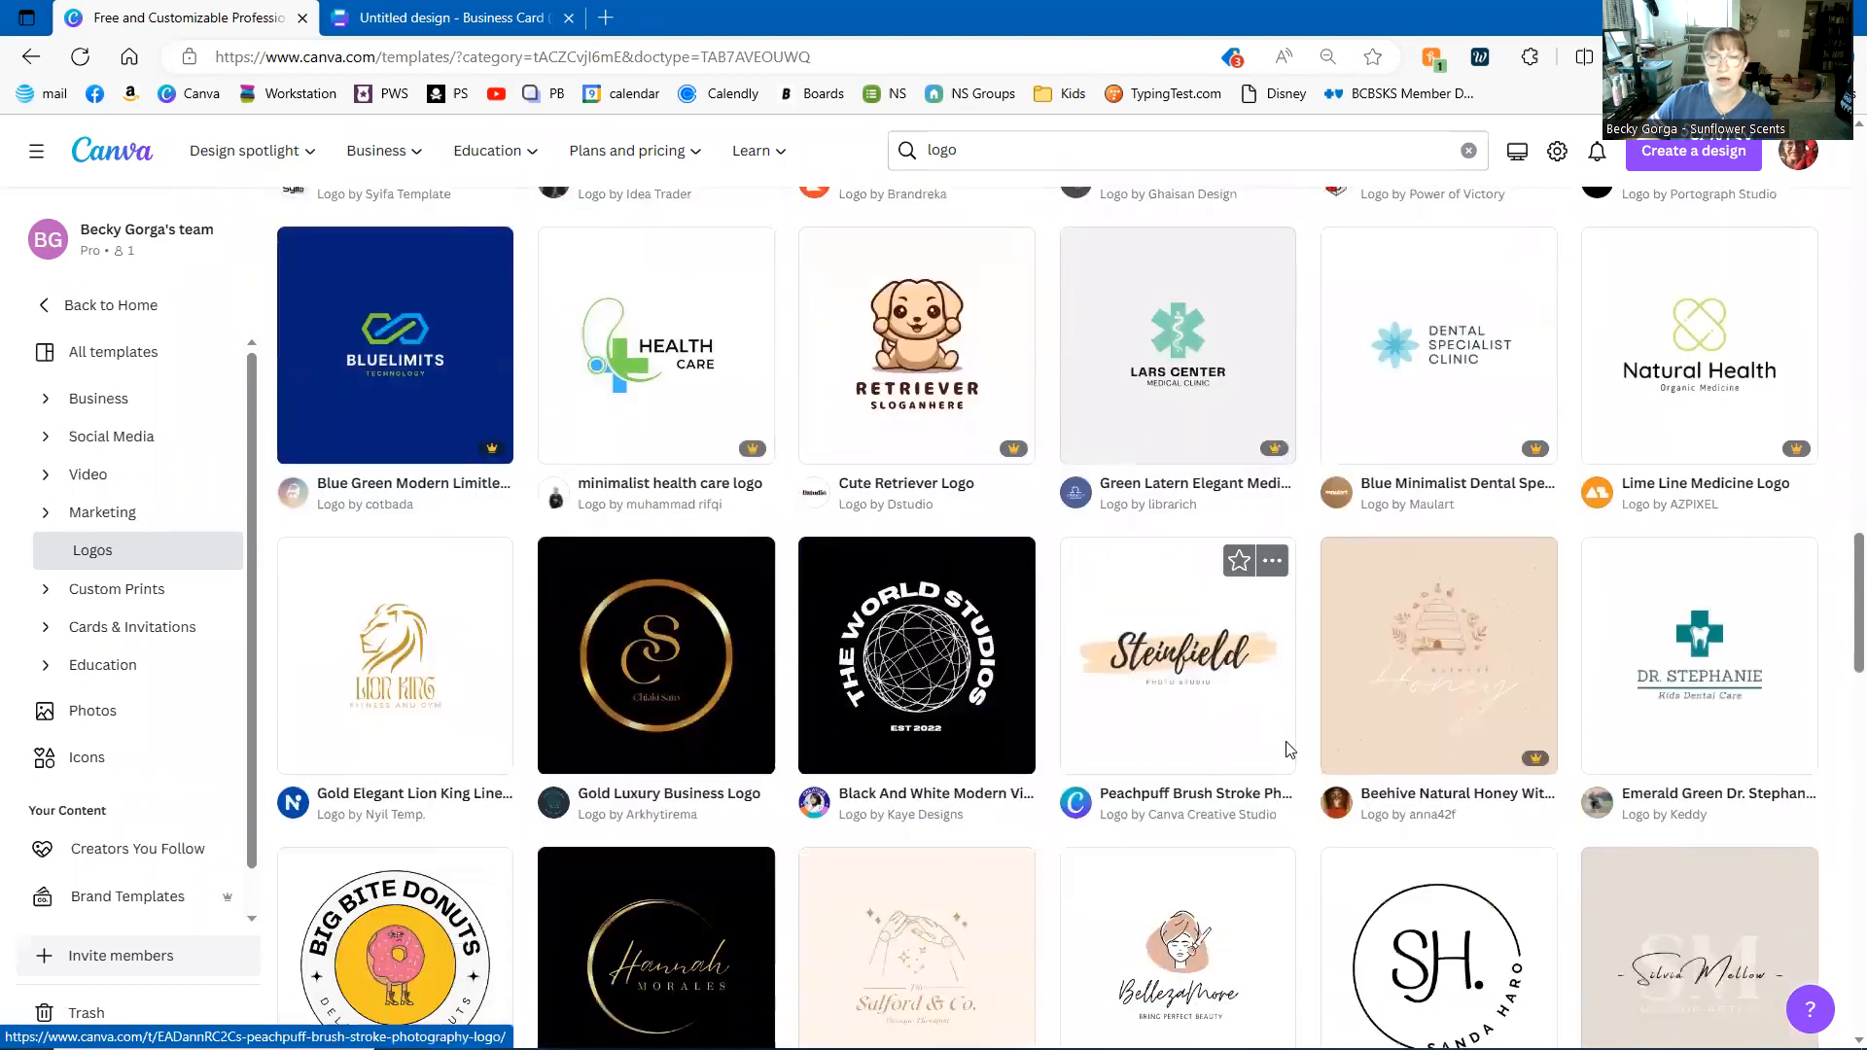
scroll(1287, 751, "down", 2)
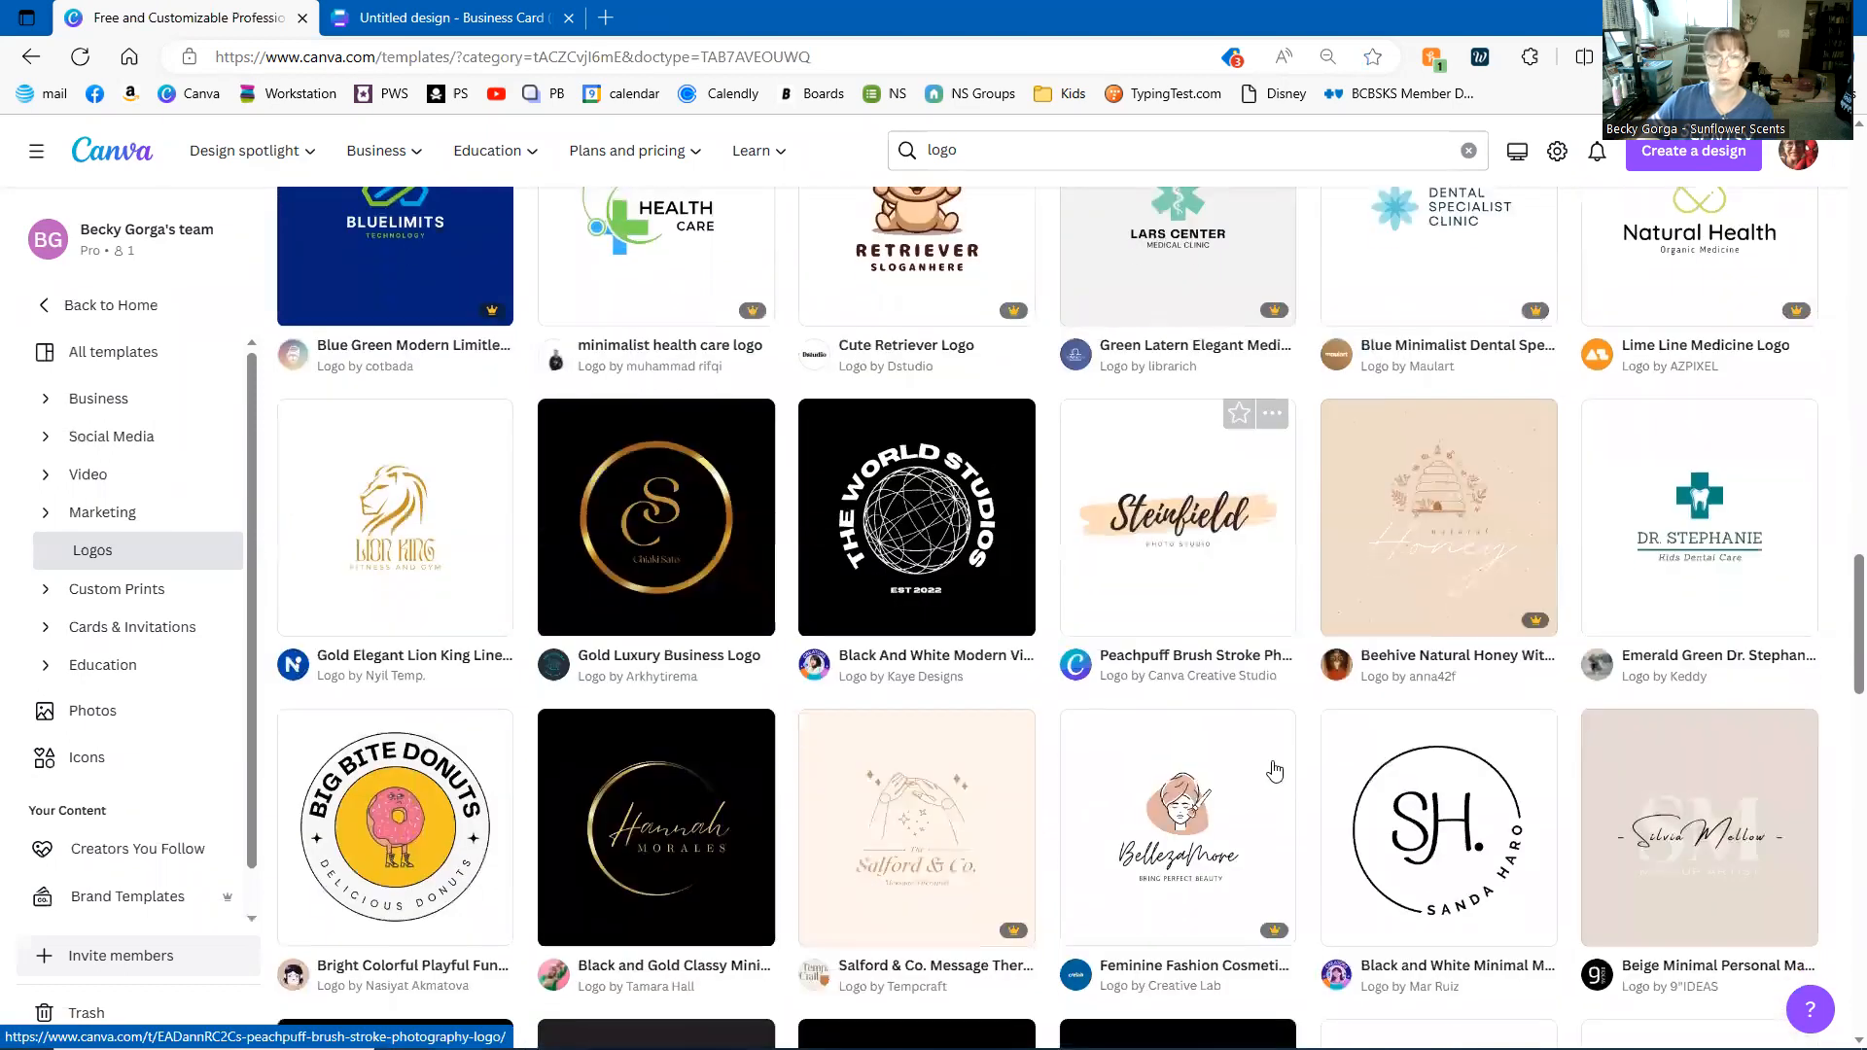
scroll(1274, 771, "down", 5)
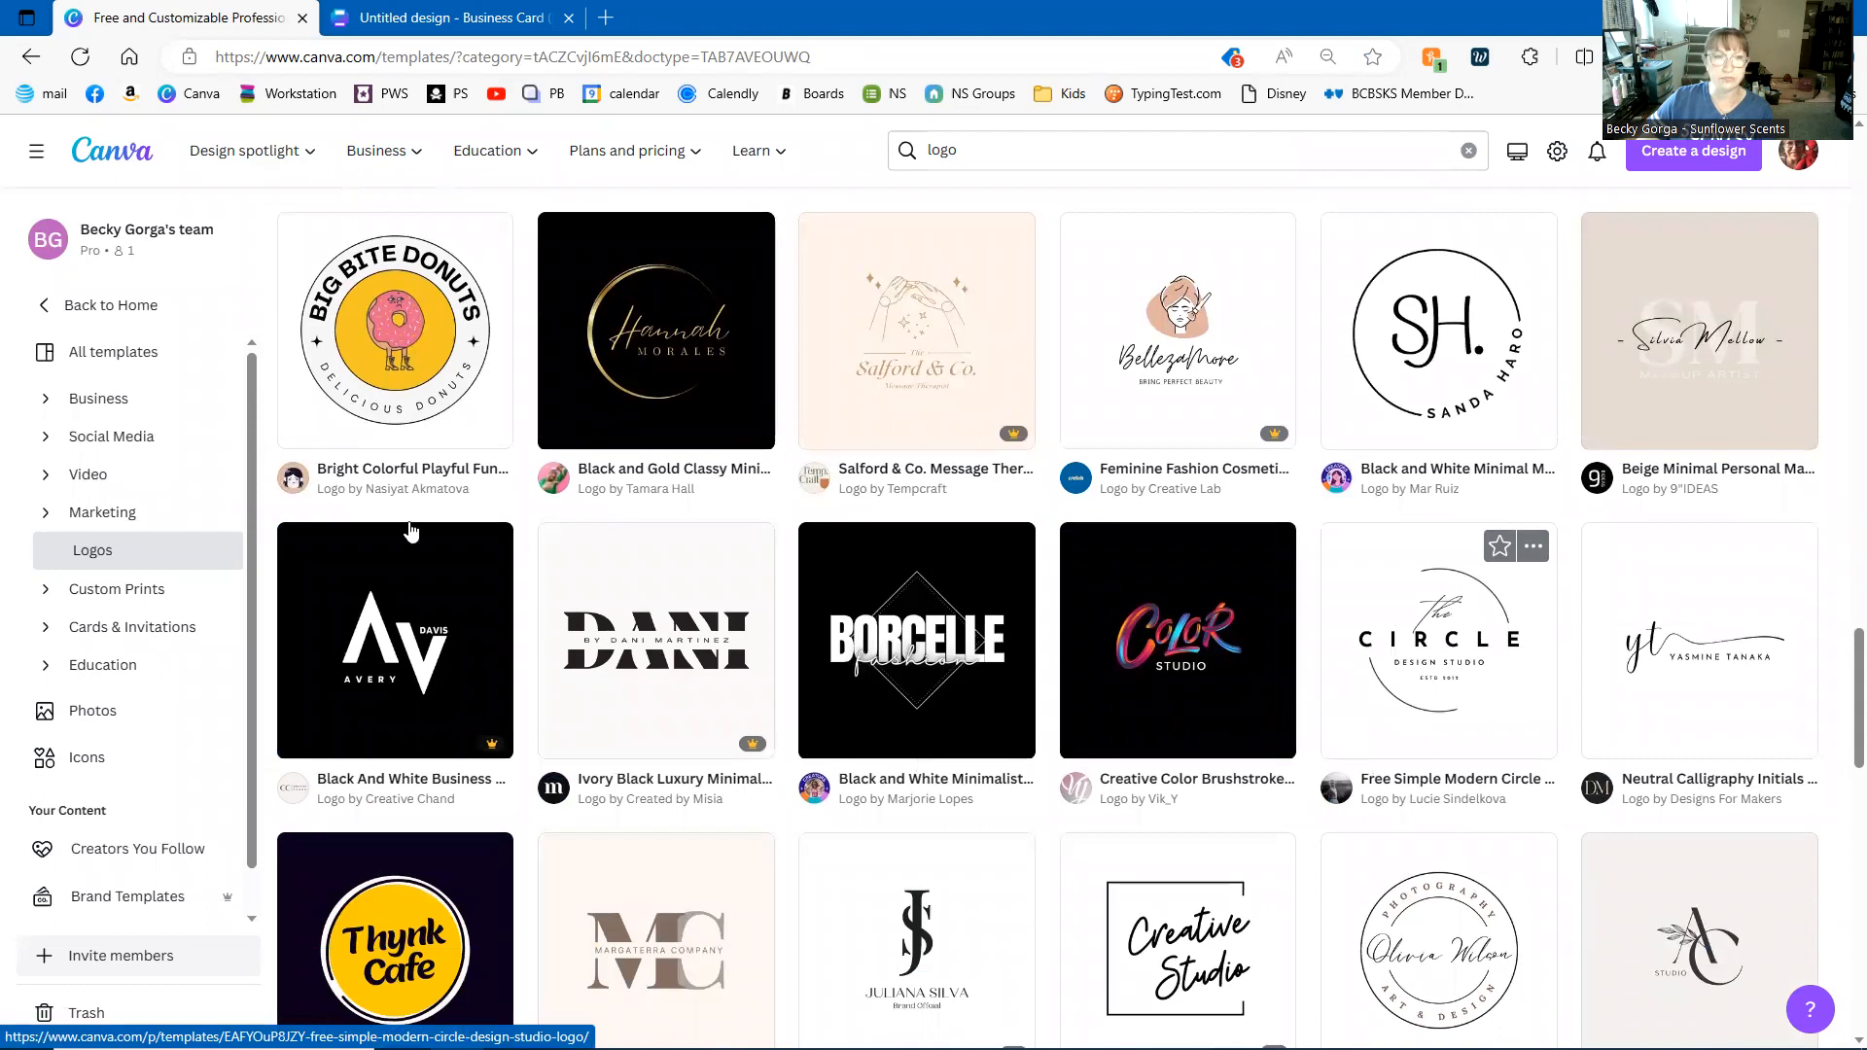
left_click(510, 658)
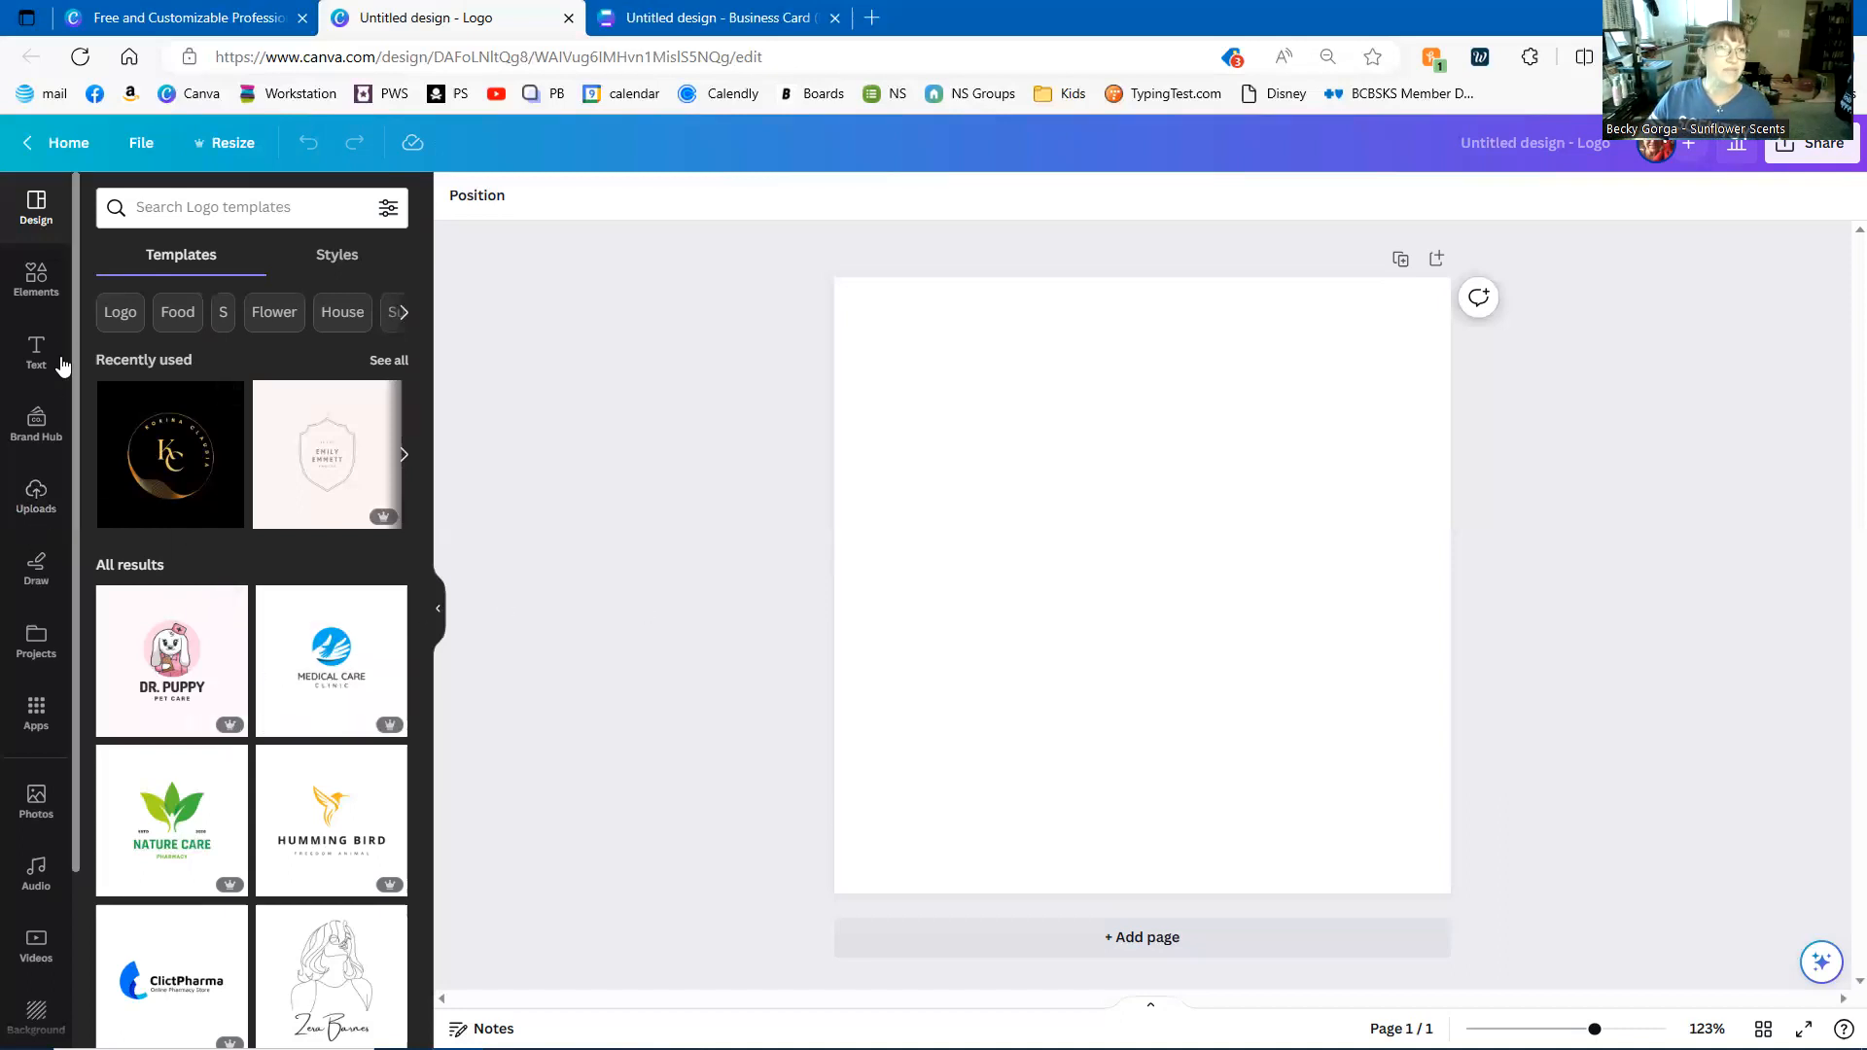
- Add a circle from Elements and enlarge it to about 472×472 to fill the page
left_click(39, 296)
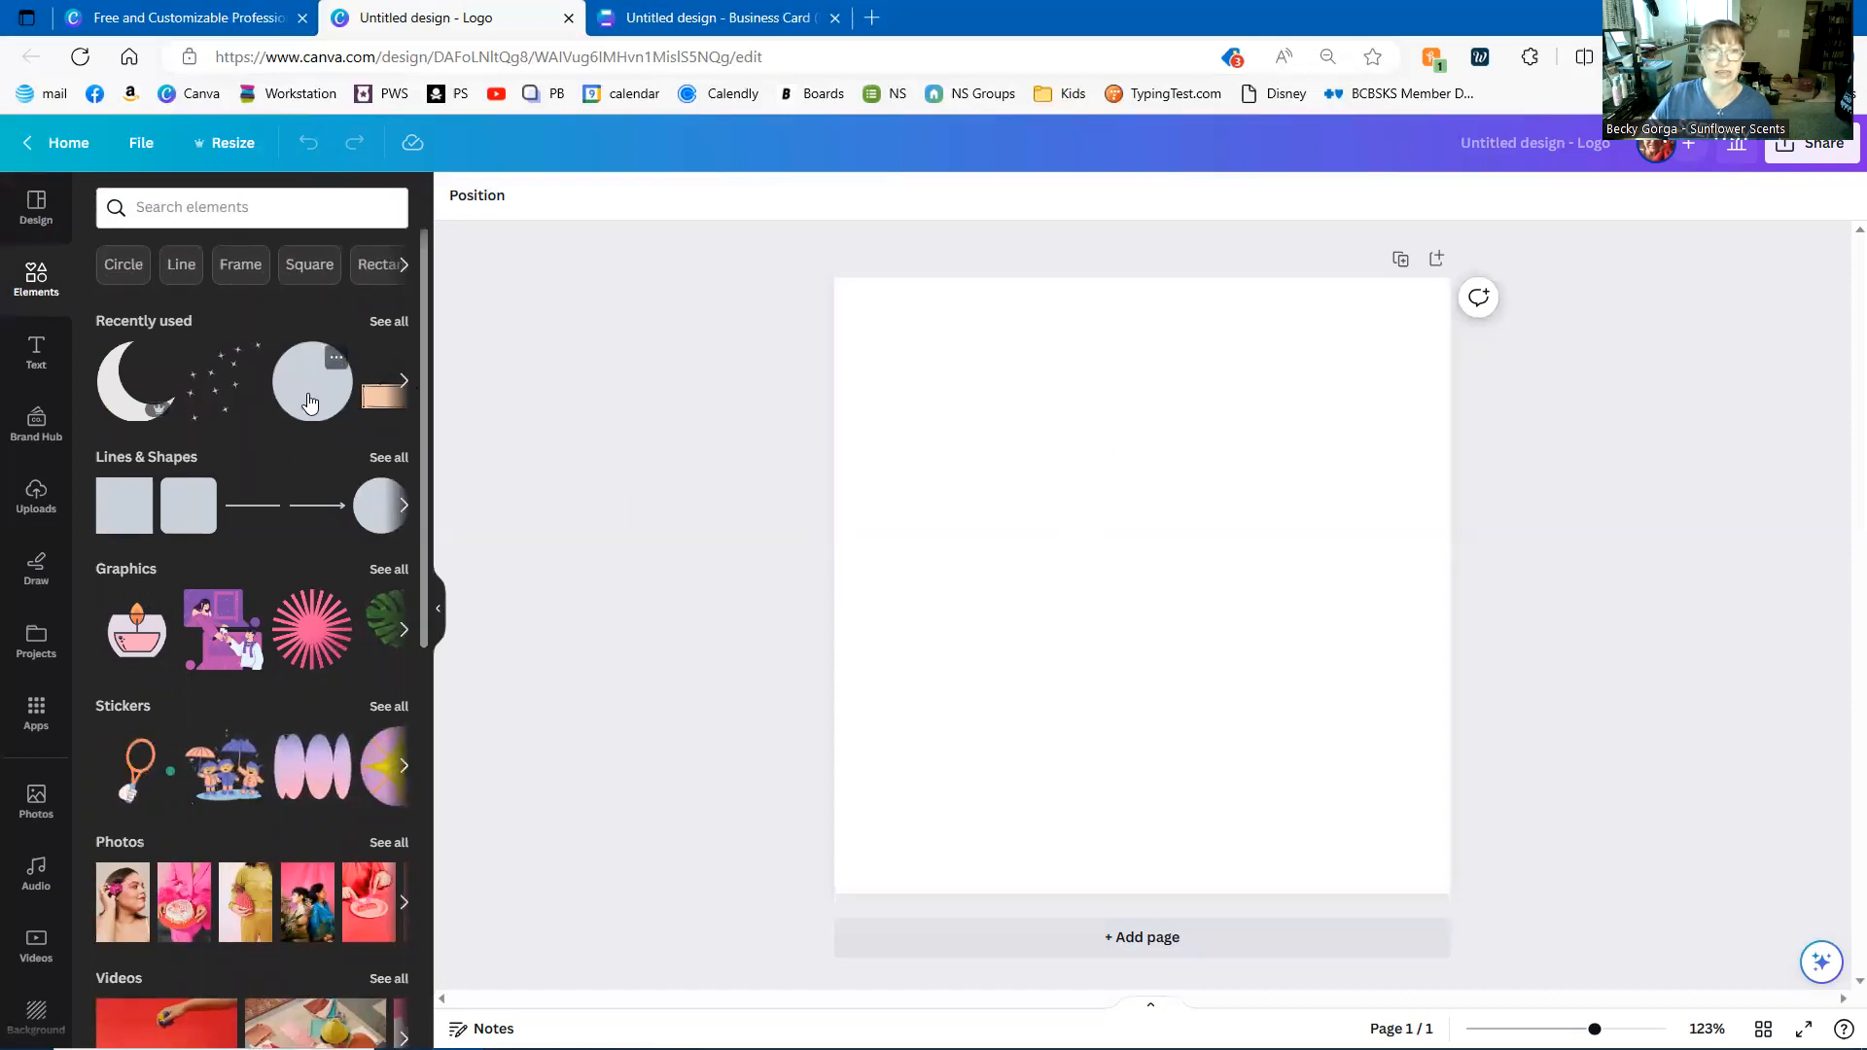
key("c")
left_click_drag(1143, 607, 911, 379)
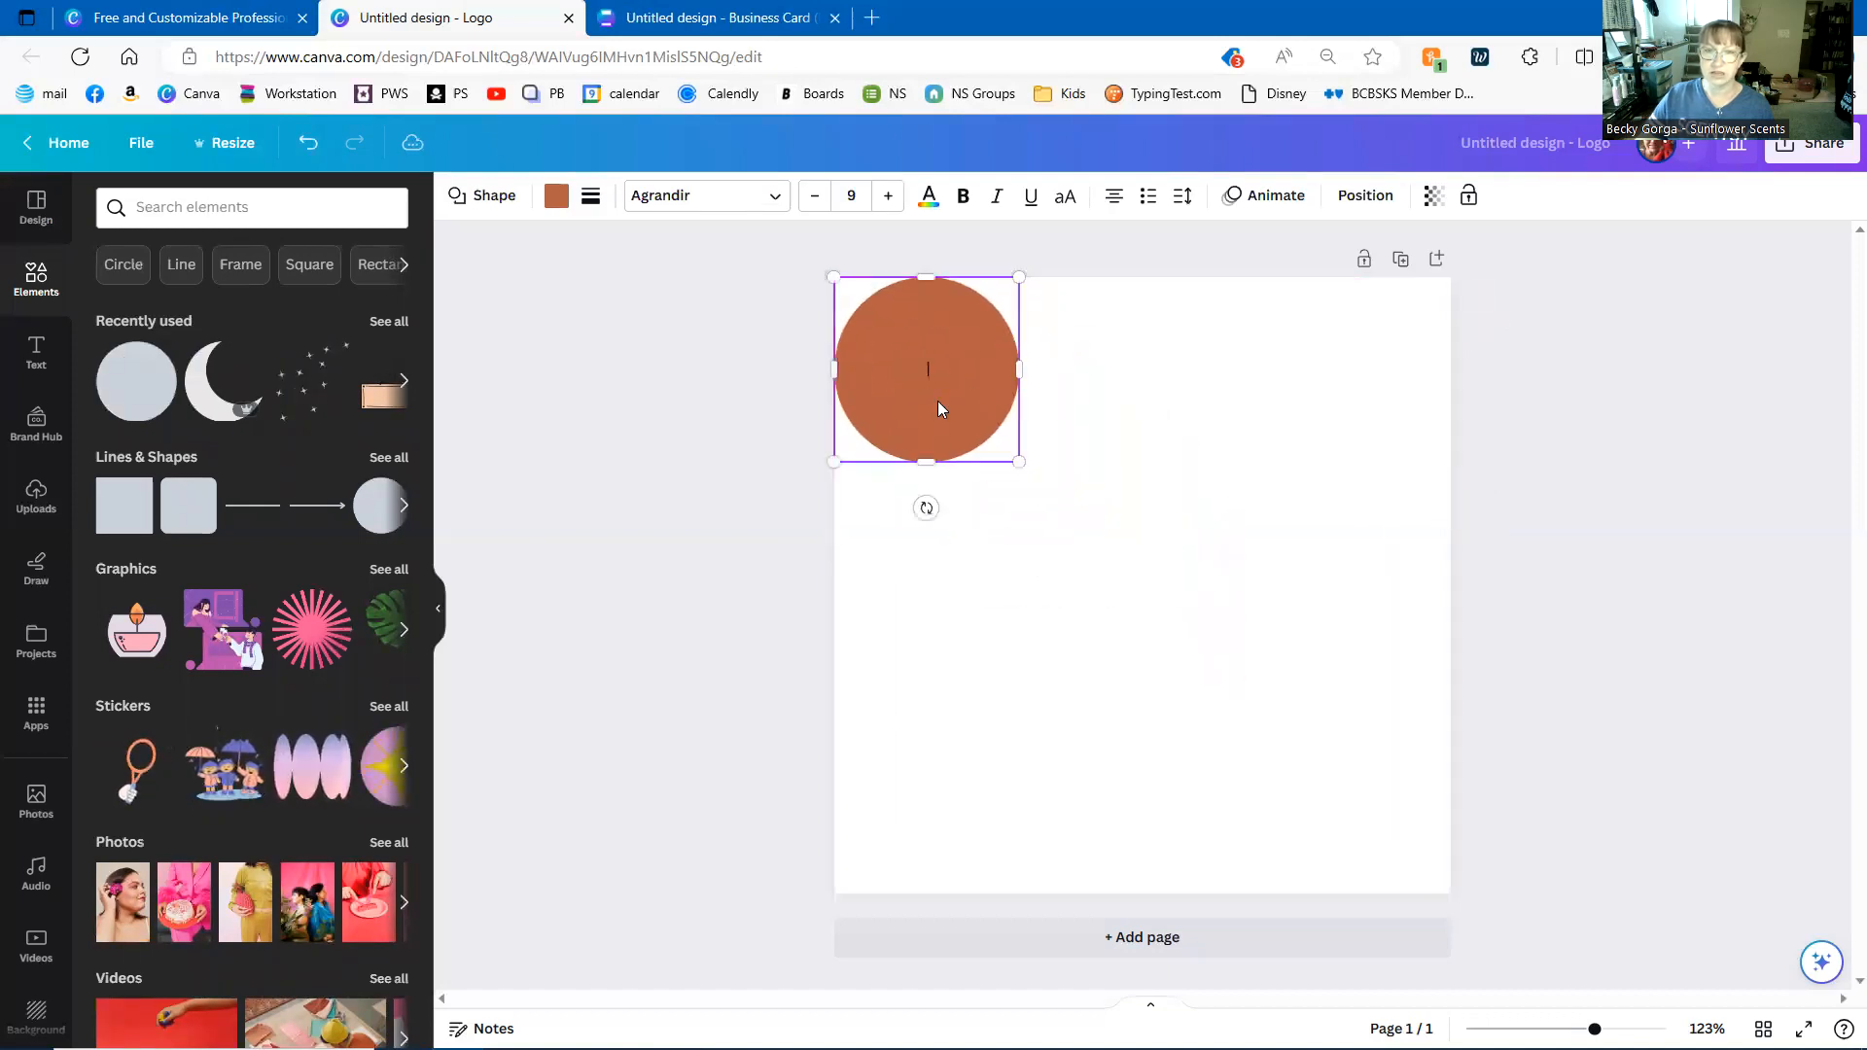
left_click_drag(1019, 462, 1444, 898)
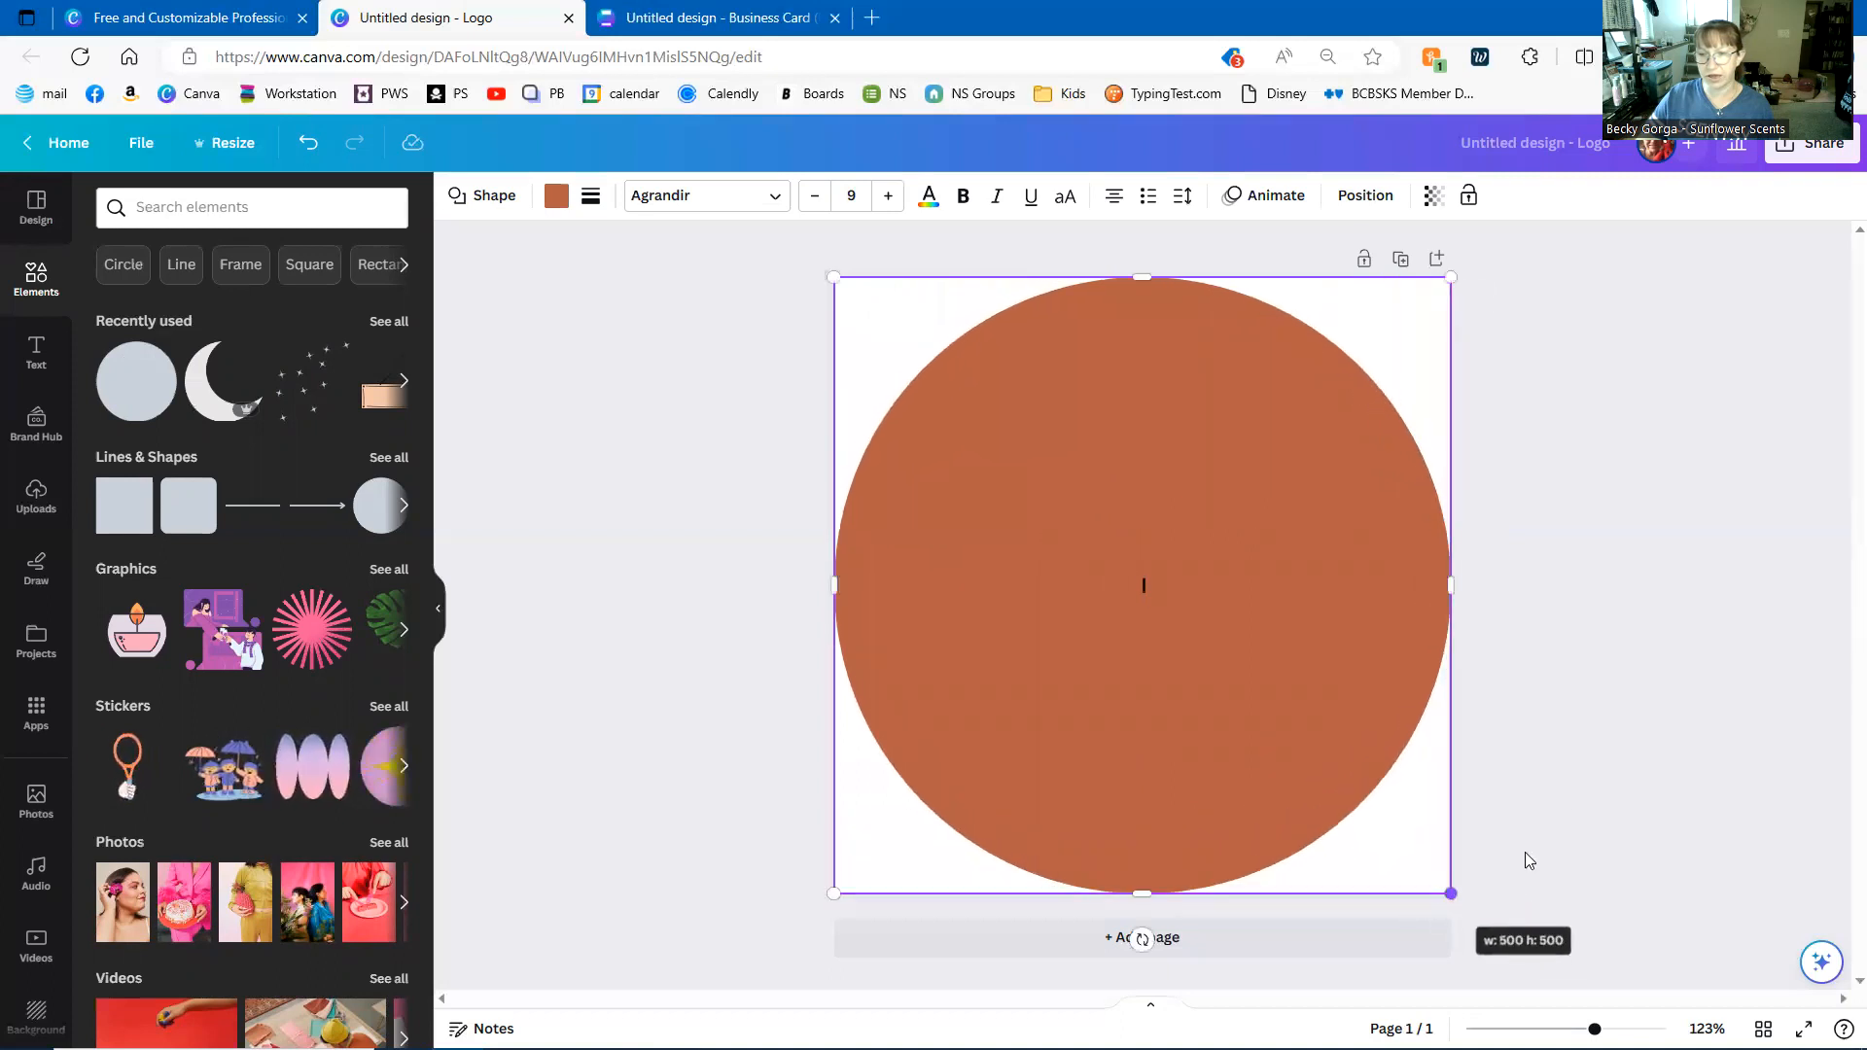
left_click(1567, 786)
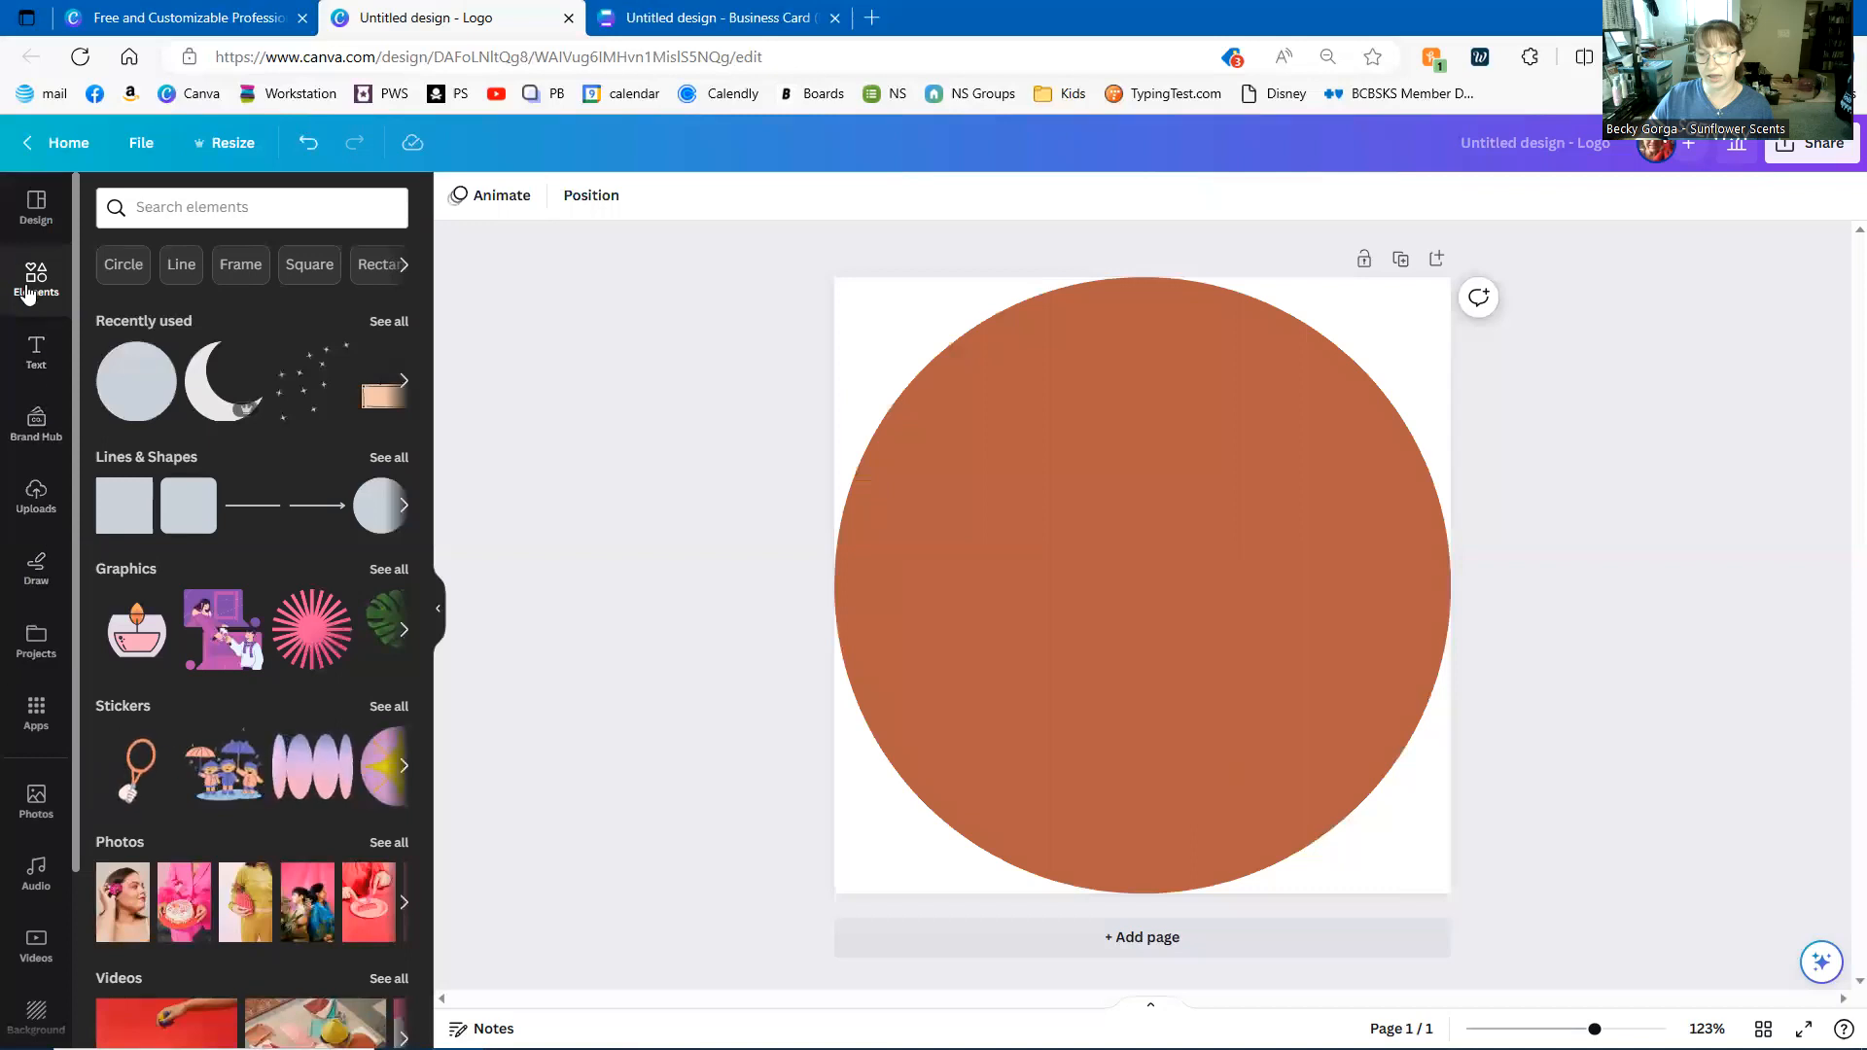
- Search elements for 'sunflower' and browse the Graphics results
left_click(142, 206)
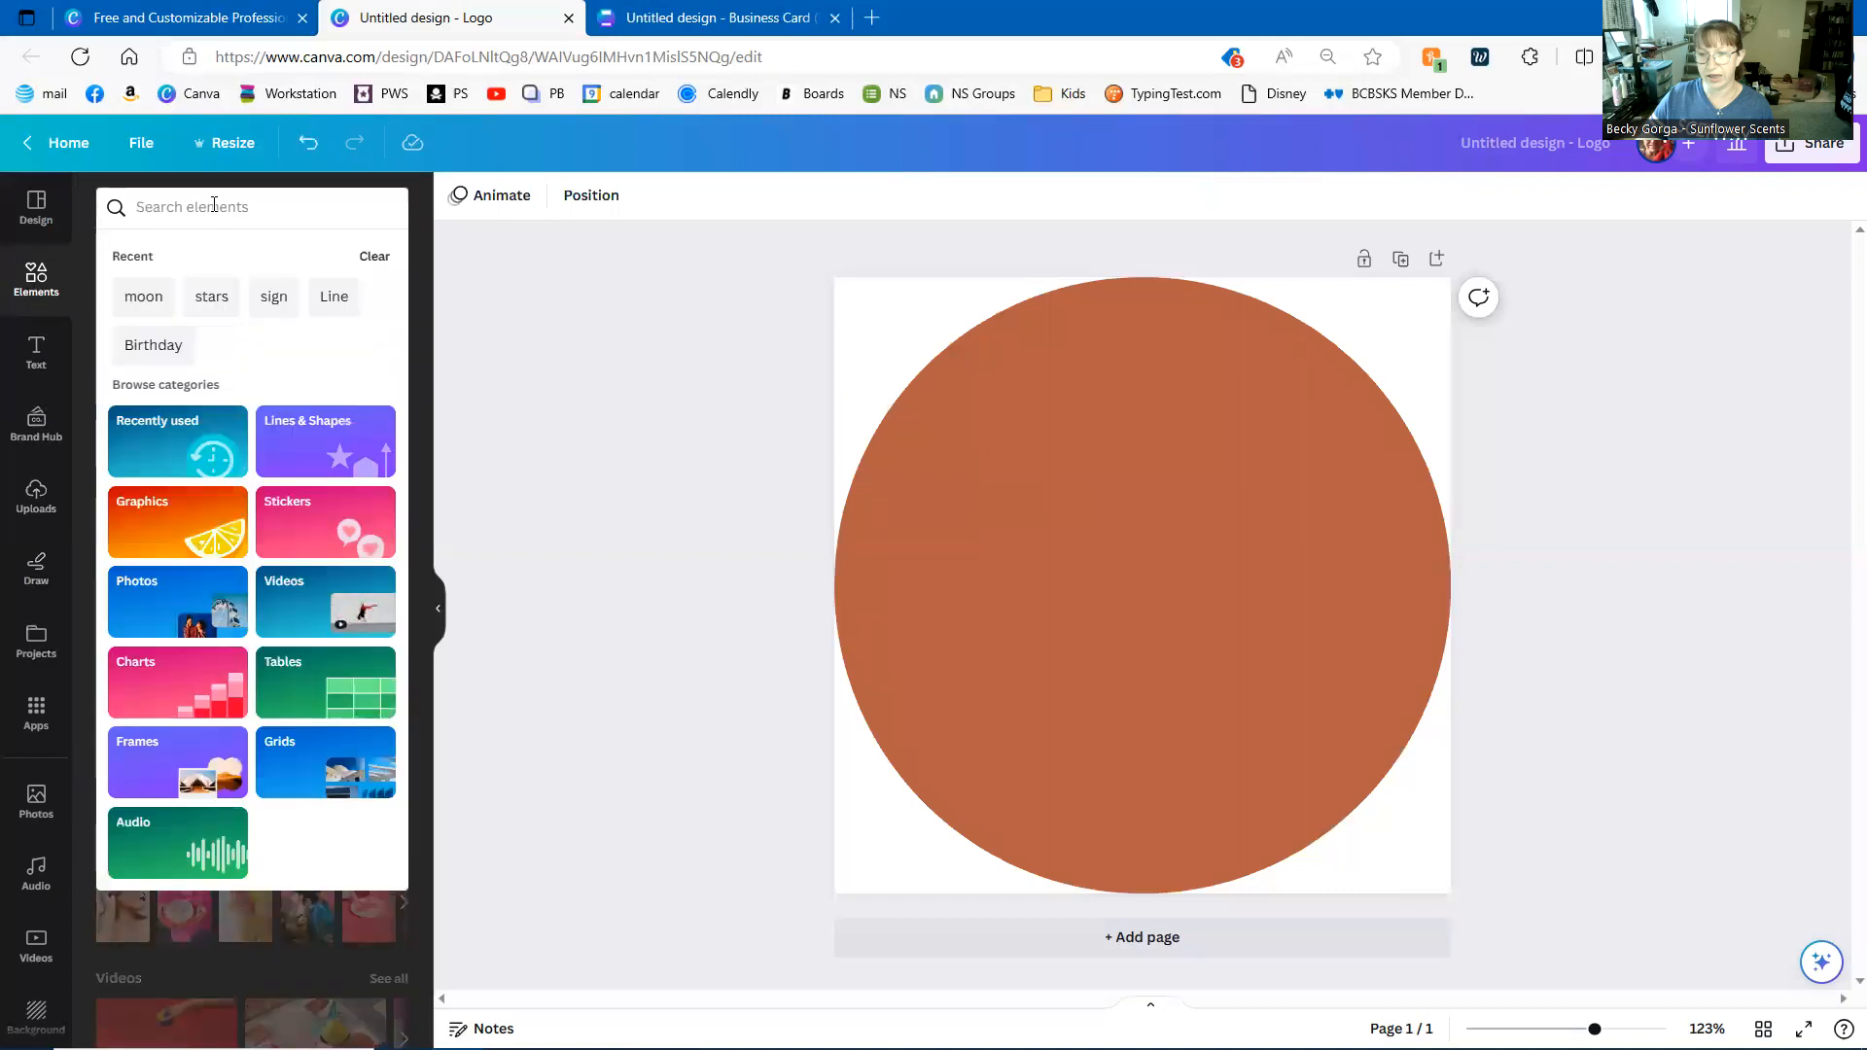
type("sunflower")
key("Return")
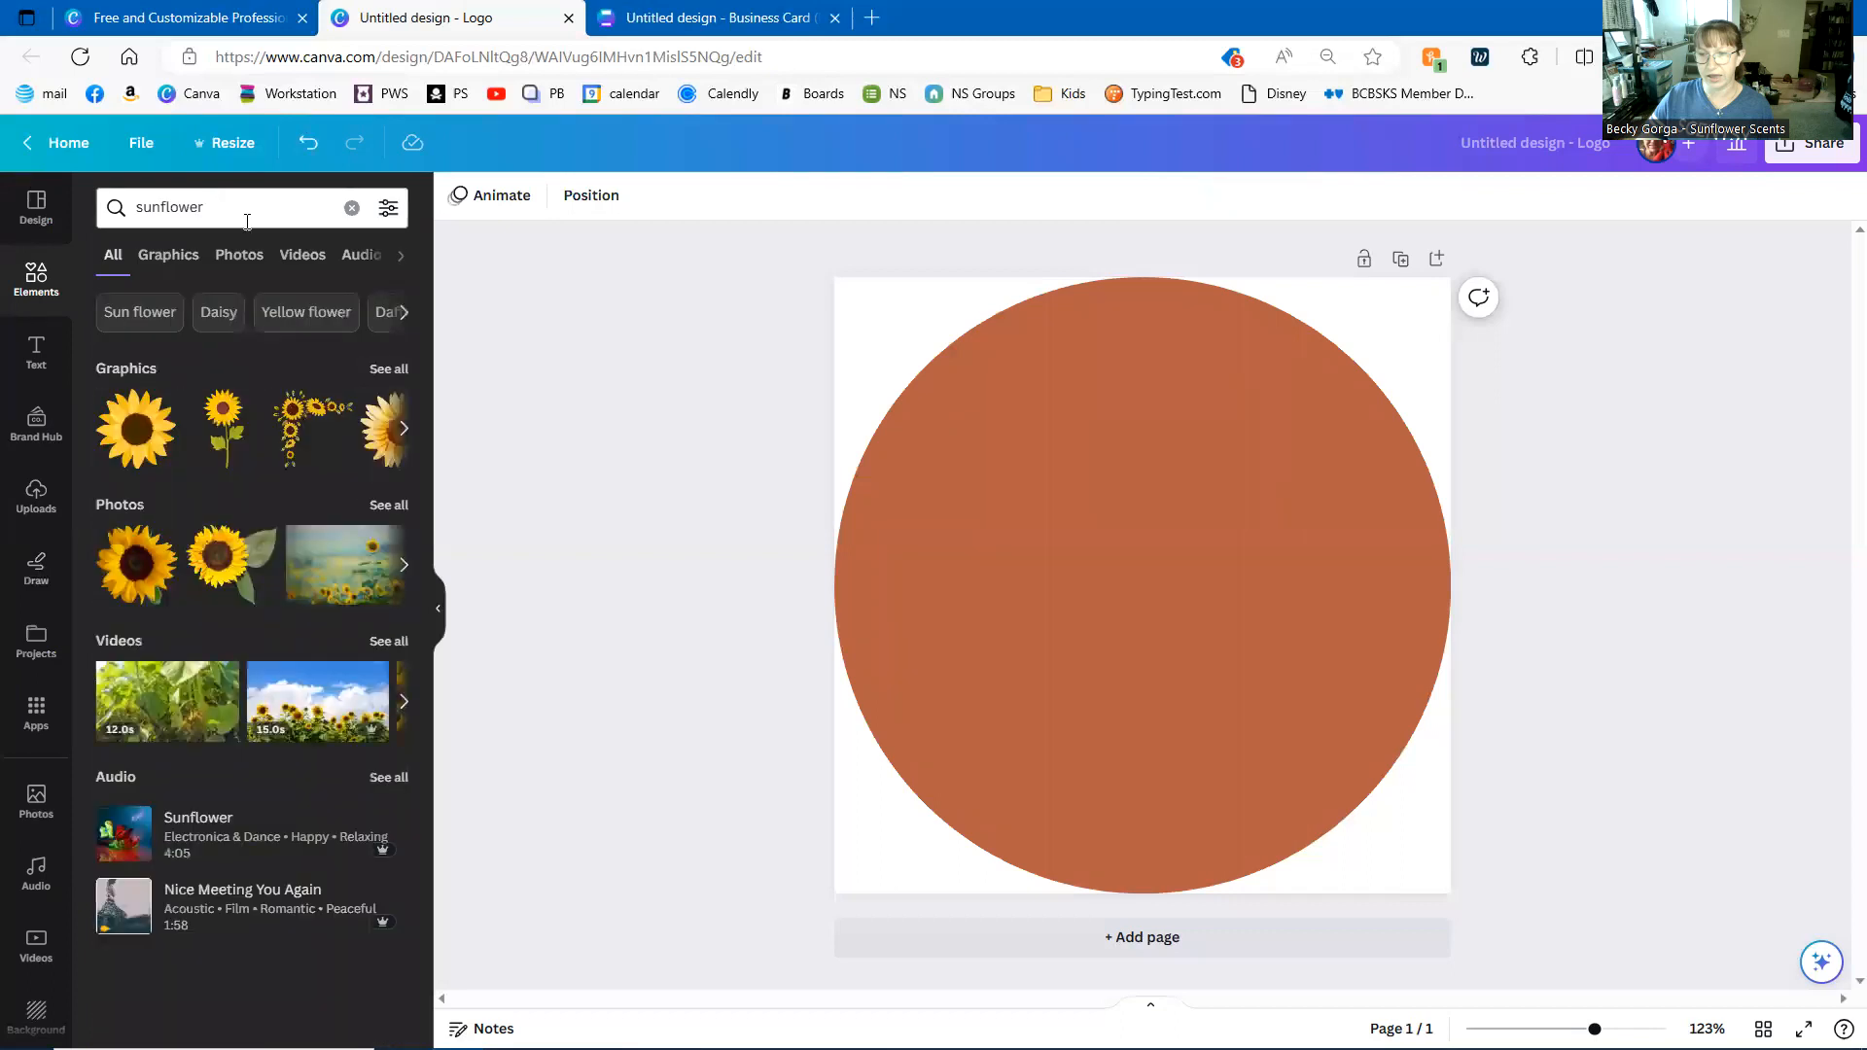
left_click(389, 369)
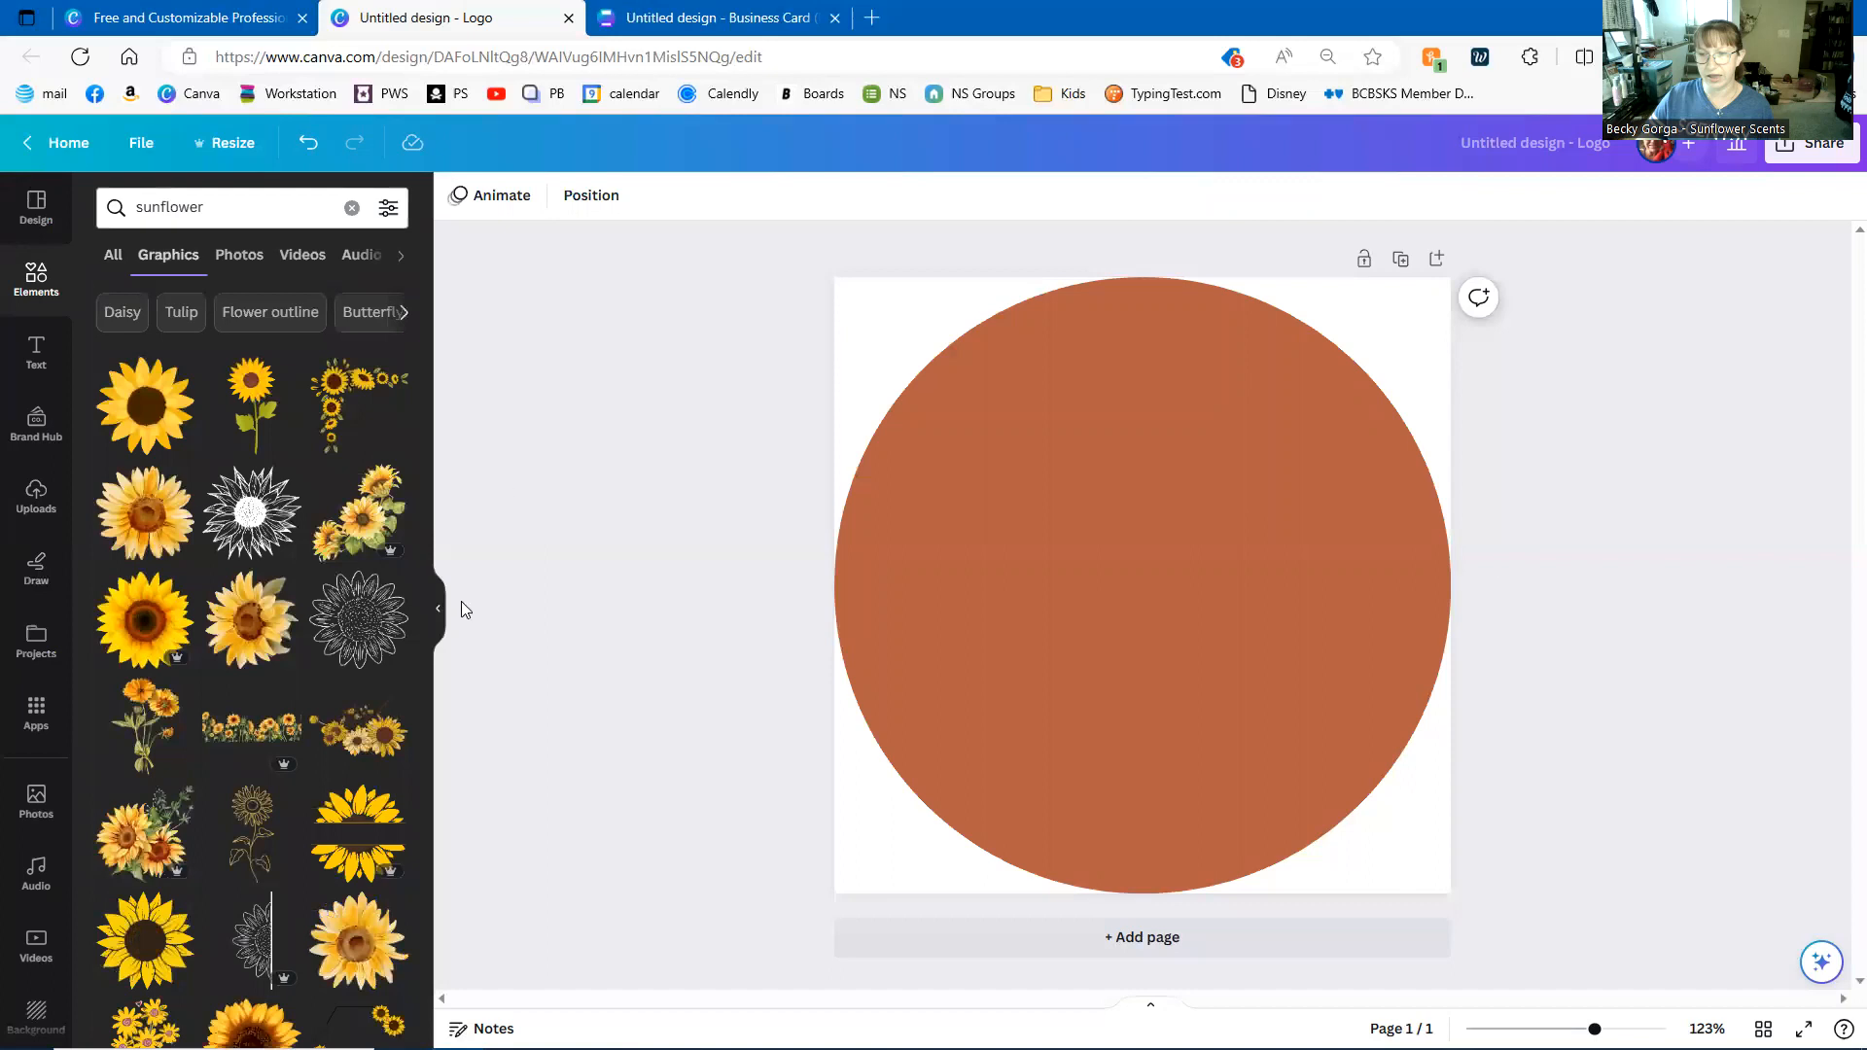
scroll(389, 680, "down", 2)
scroll(389, 748, "down", 5)
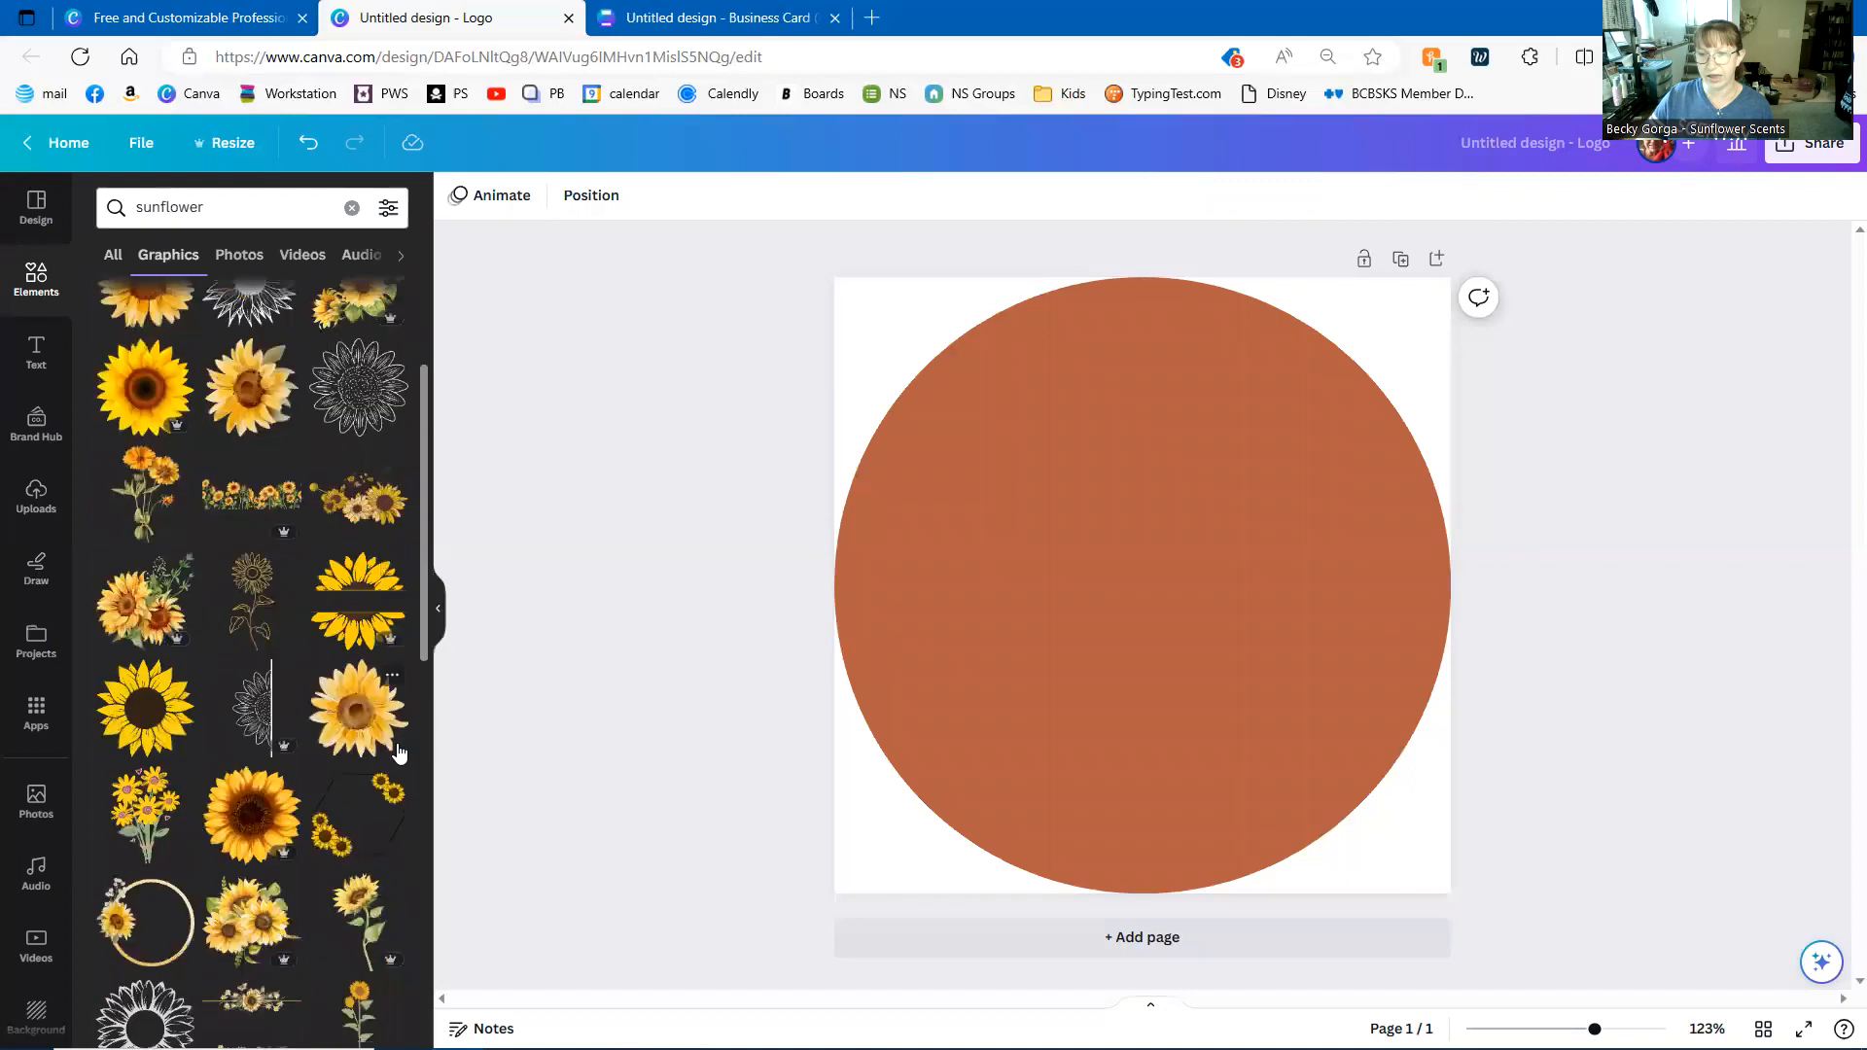
scroll(144, 704, "down", 5)
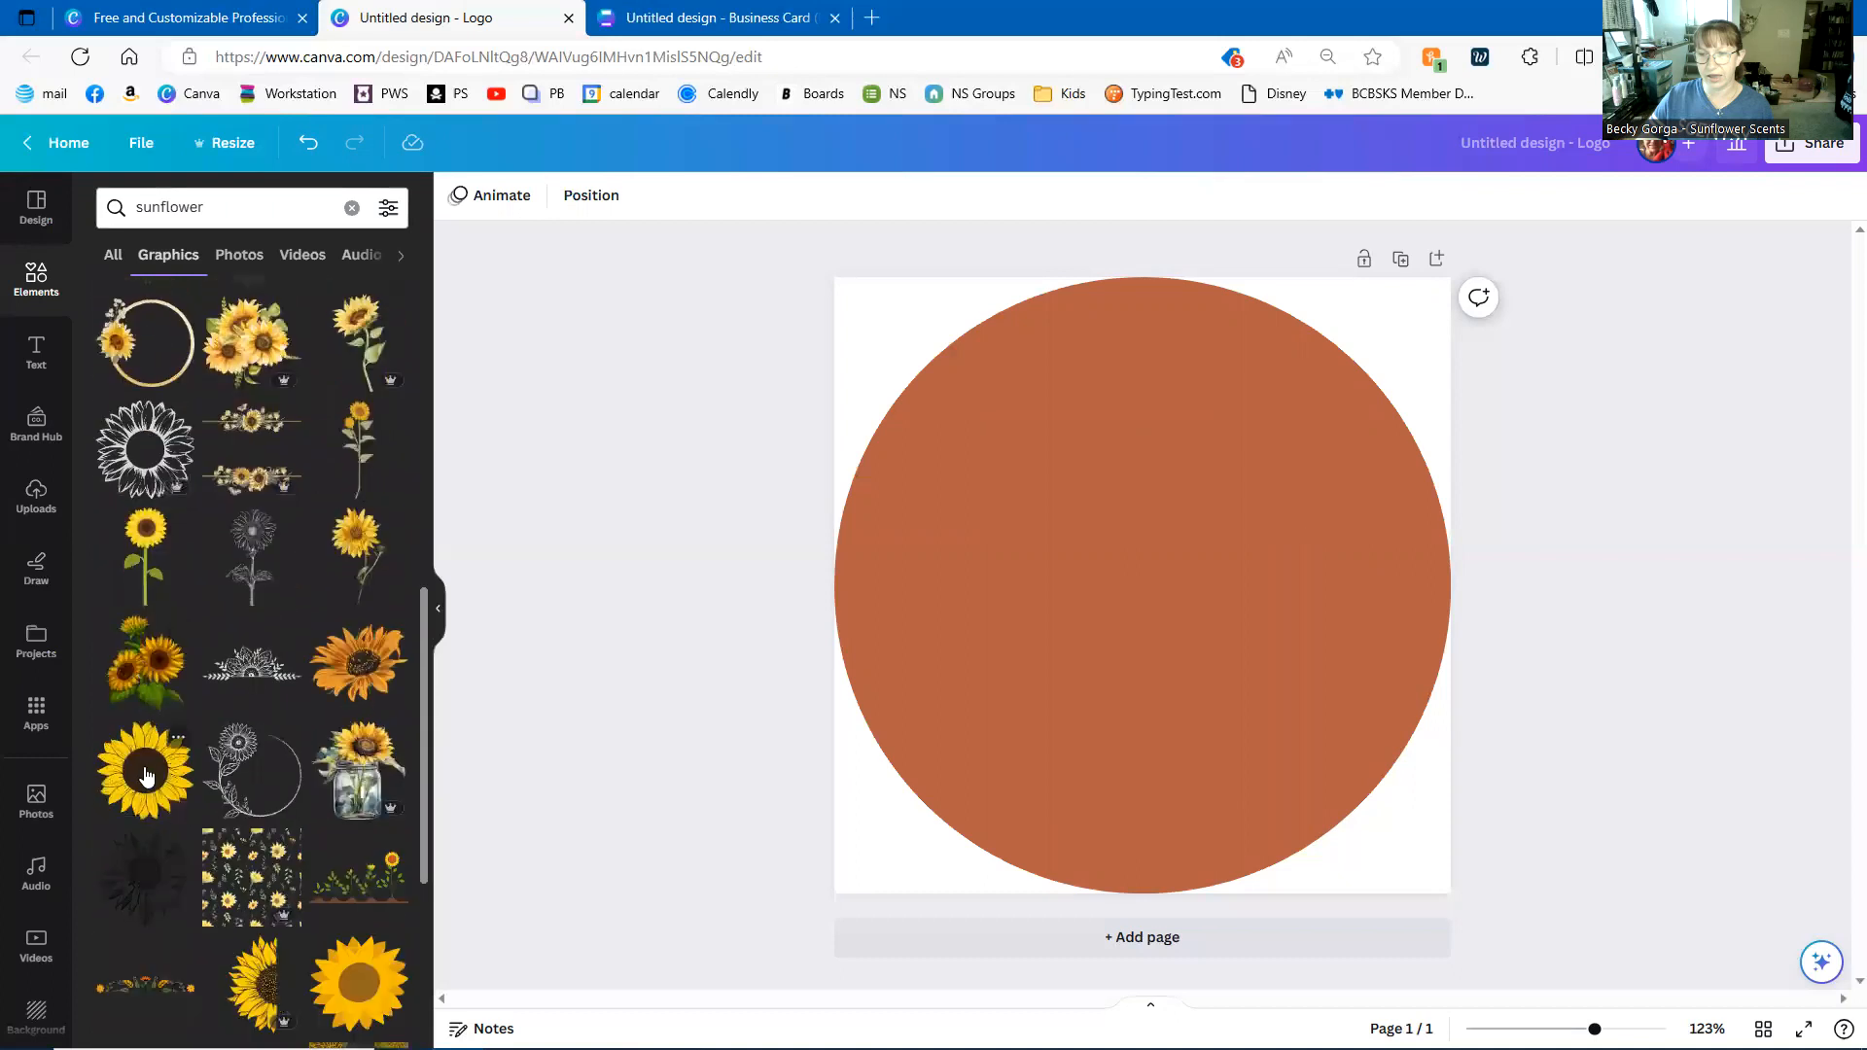
scroll(144, 773, "down", 1)
scroll(264, 682, "down", 2)
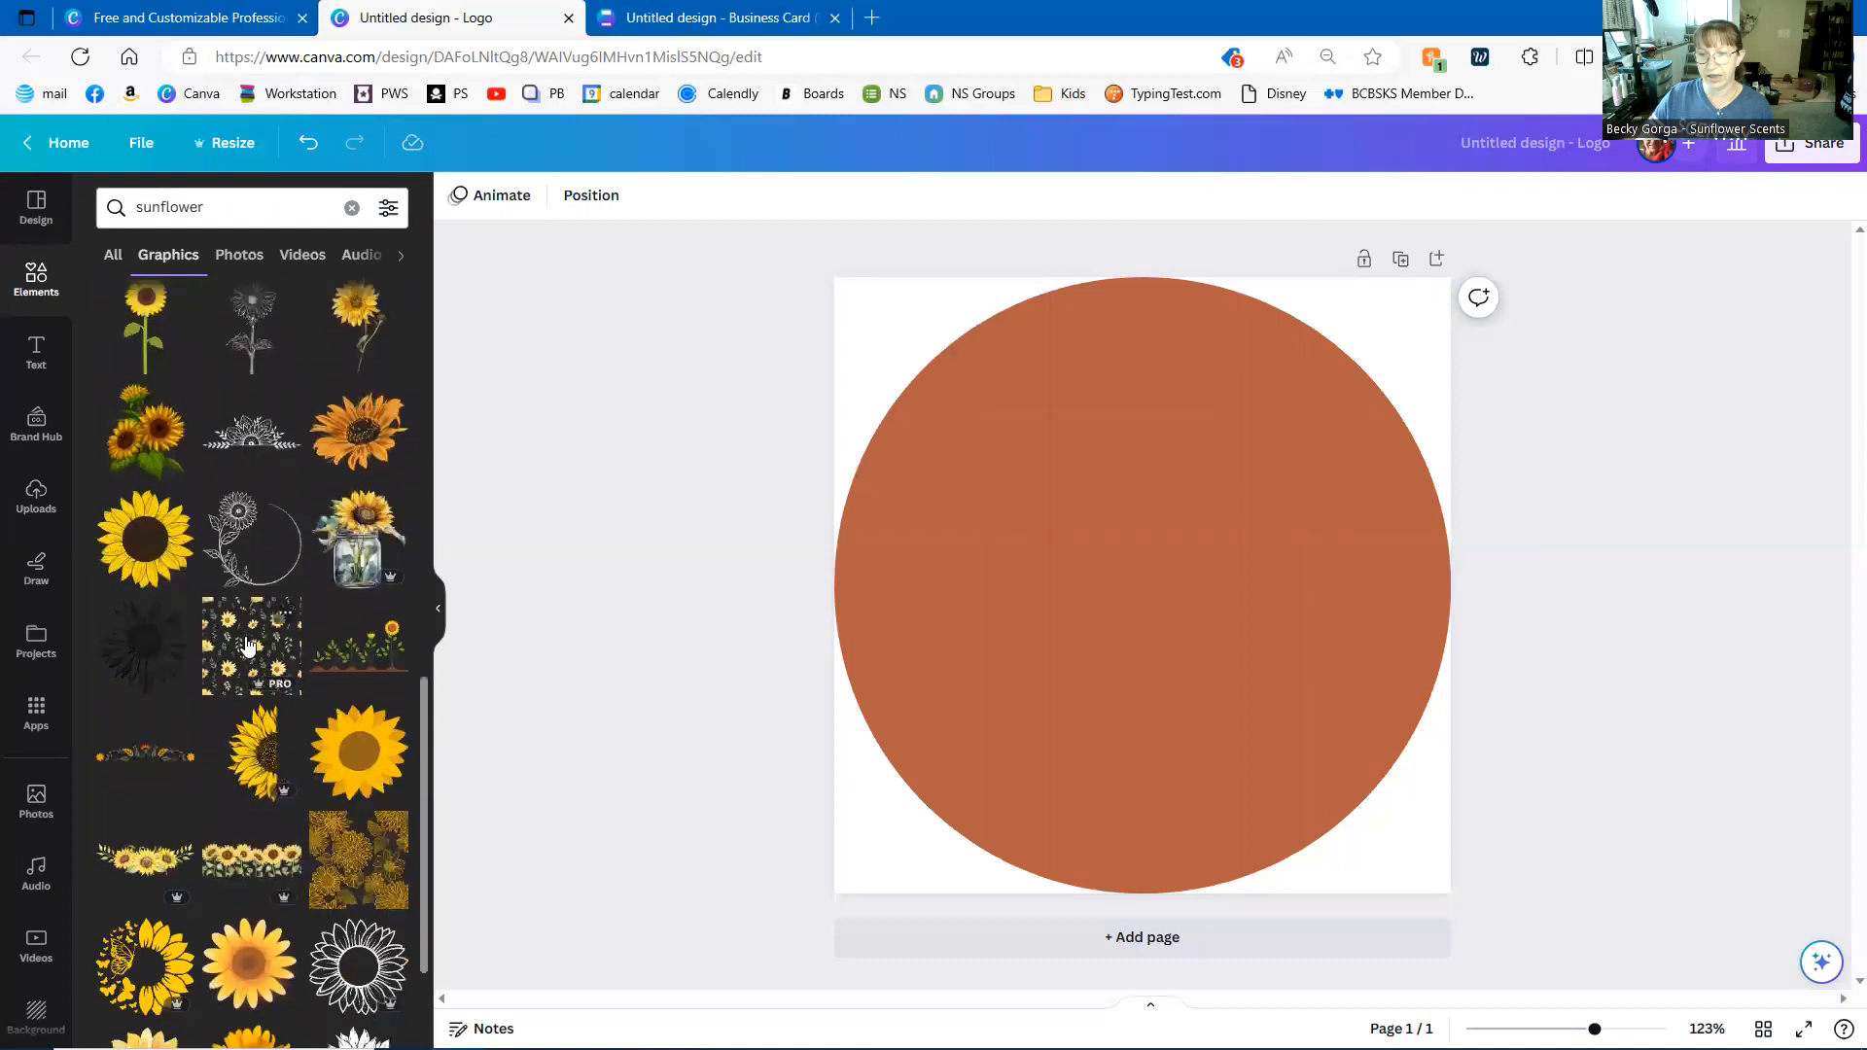
scroll(277, 691, "down", 2)
scroll(280, 707, "down", 7)
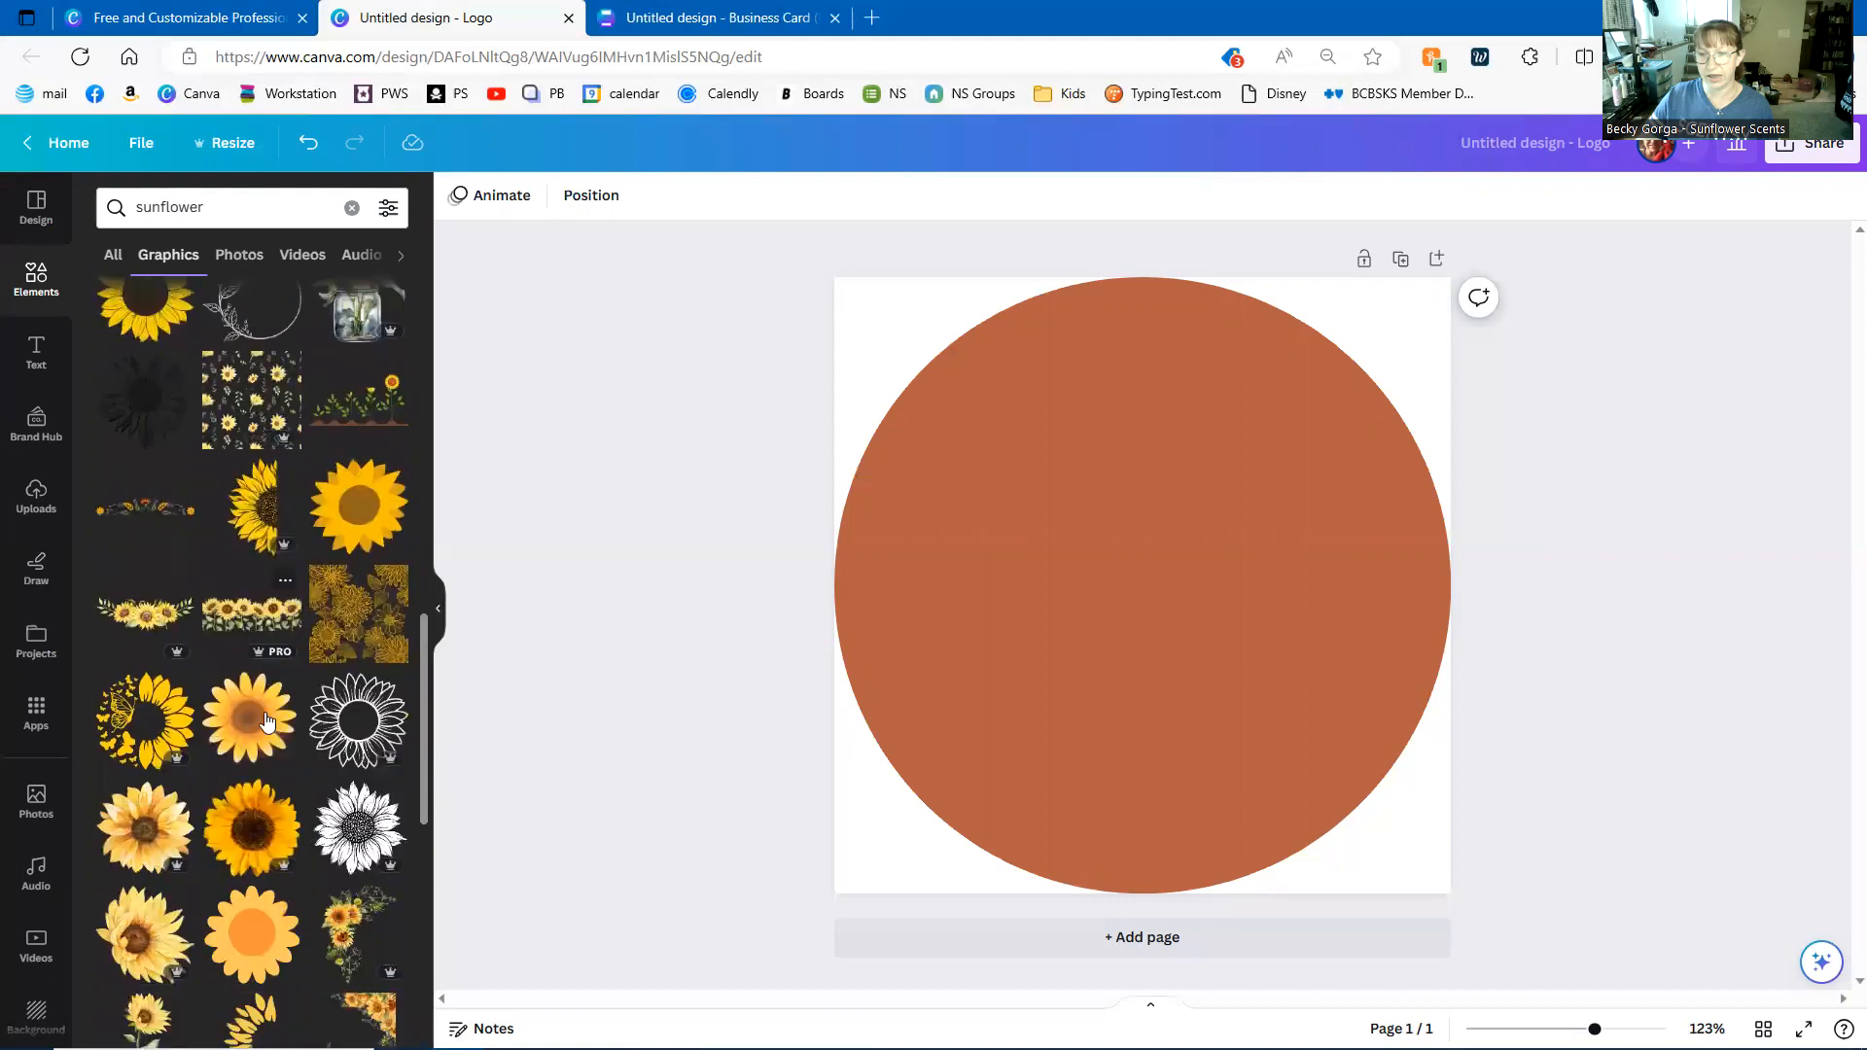
scroll(251, 717, "up", 5)
scroll(250, 715, "up", 10)
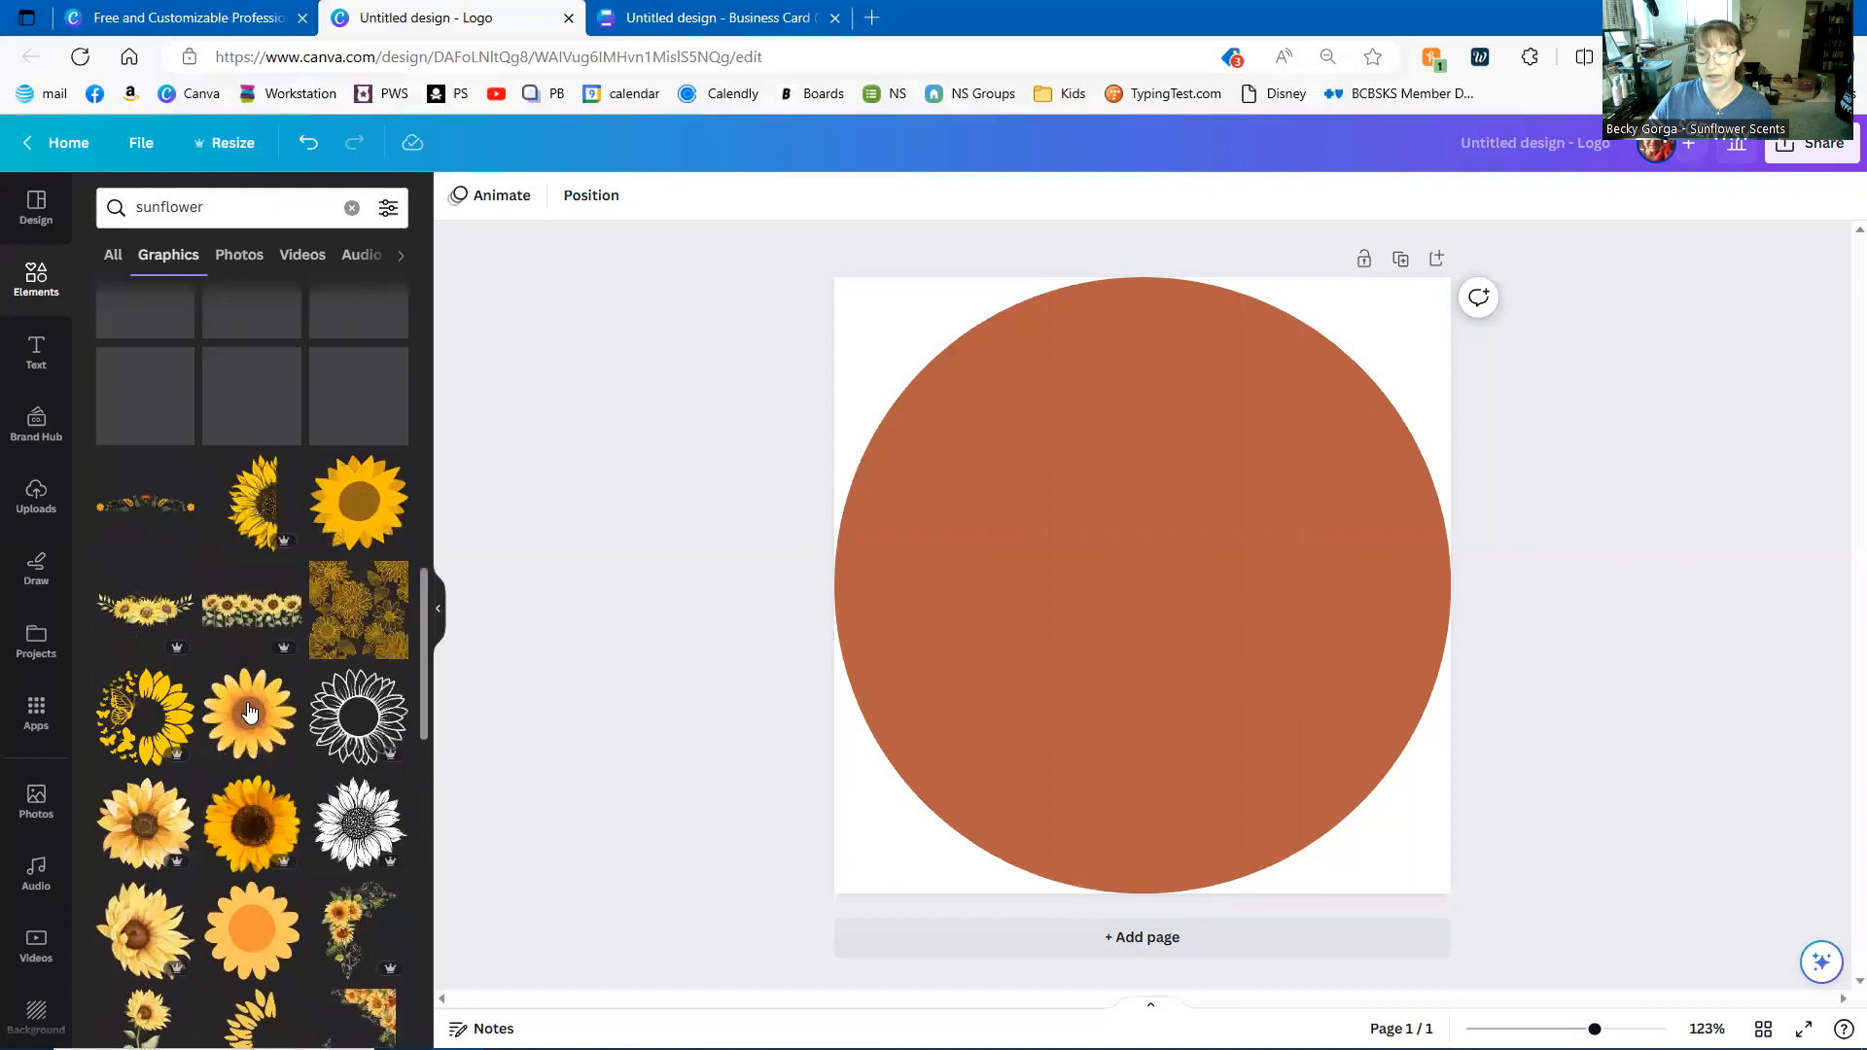
scroll(247, 710, "up", 5)
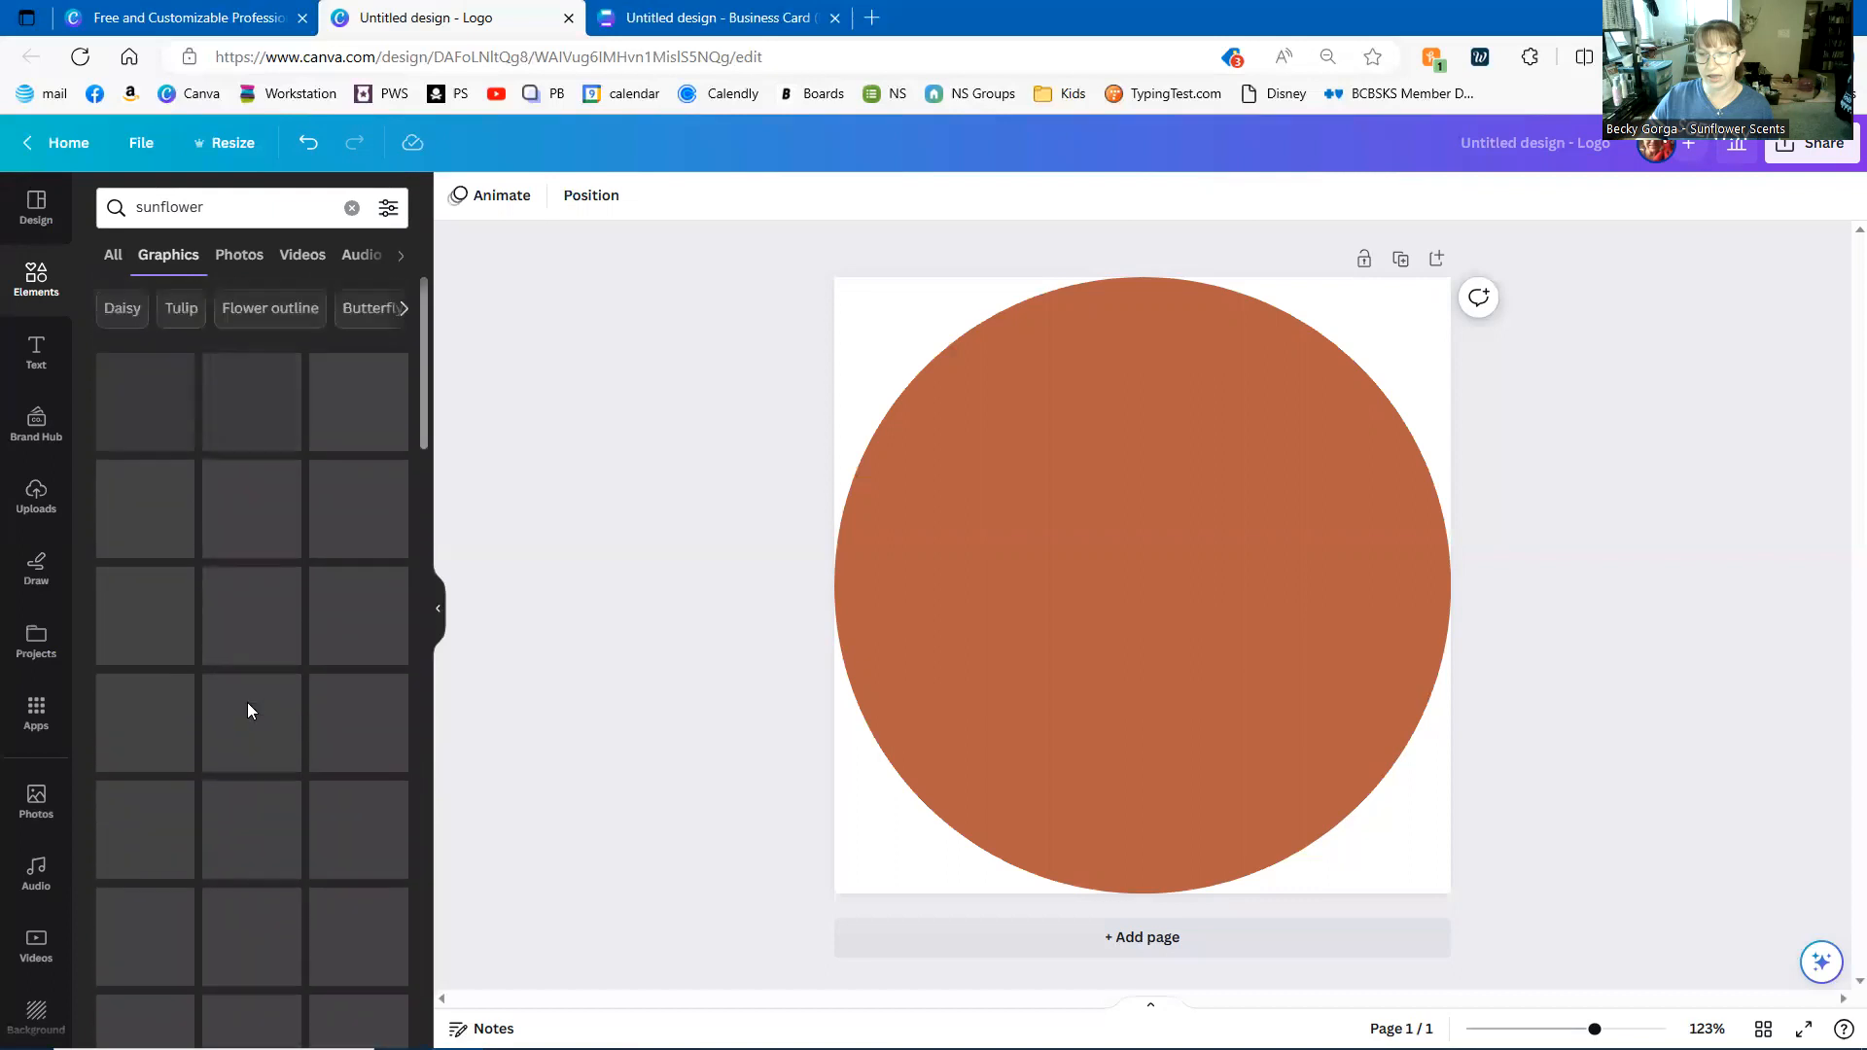
scroll(355, 676, "down", 5)
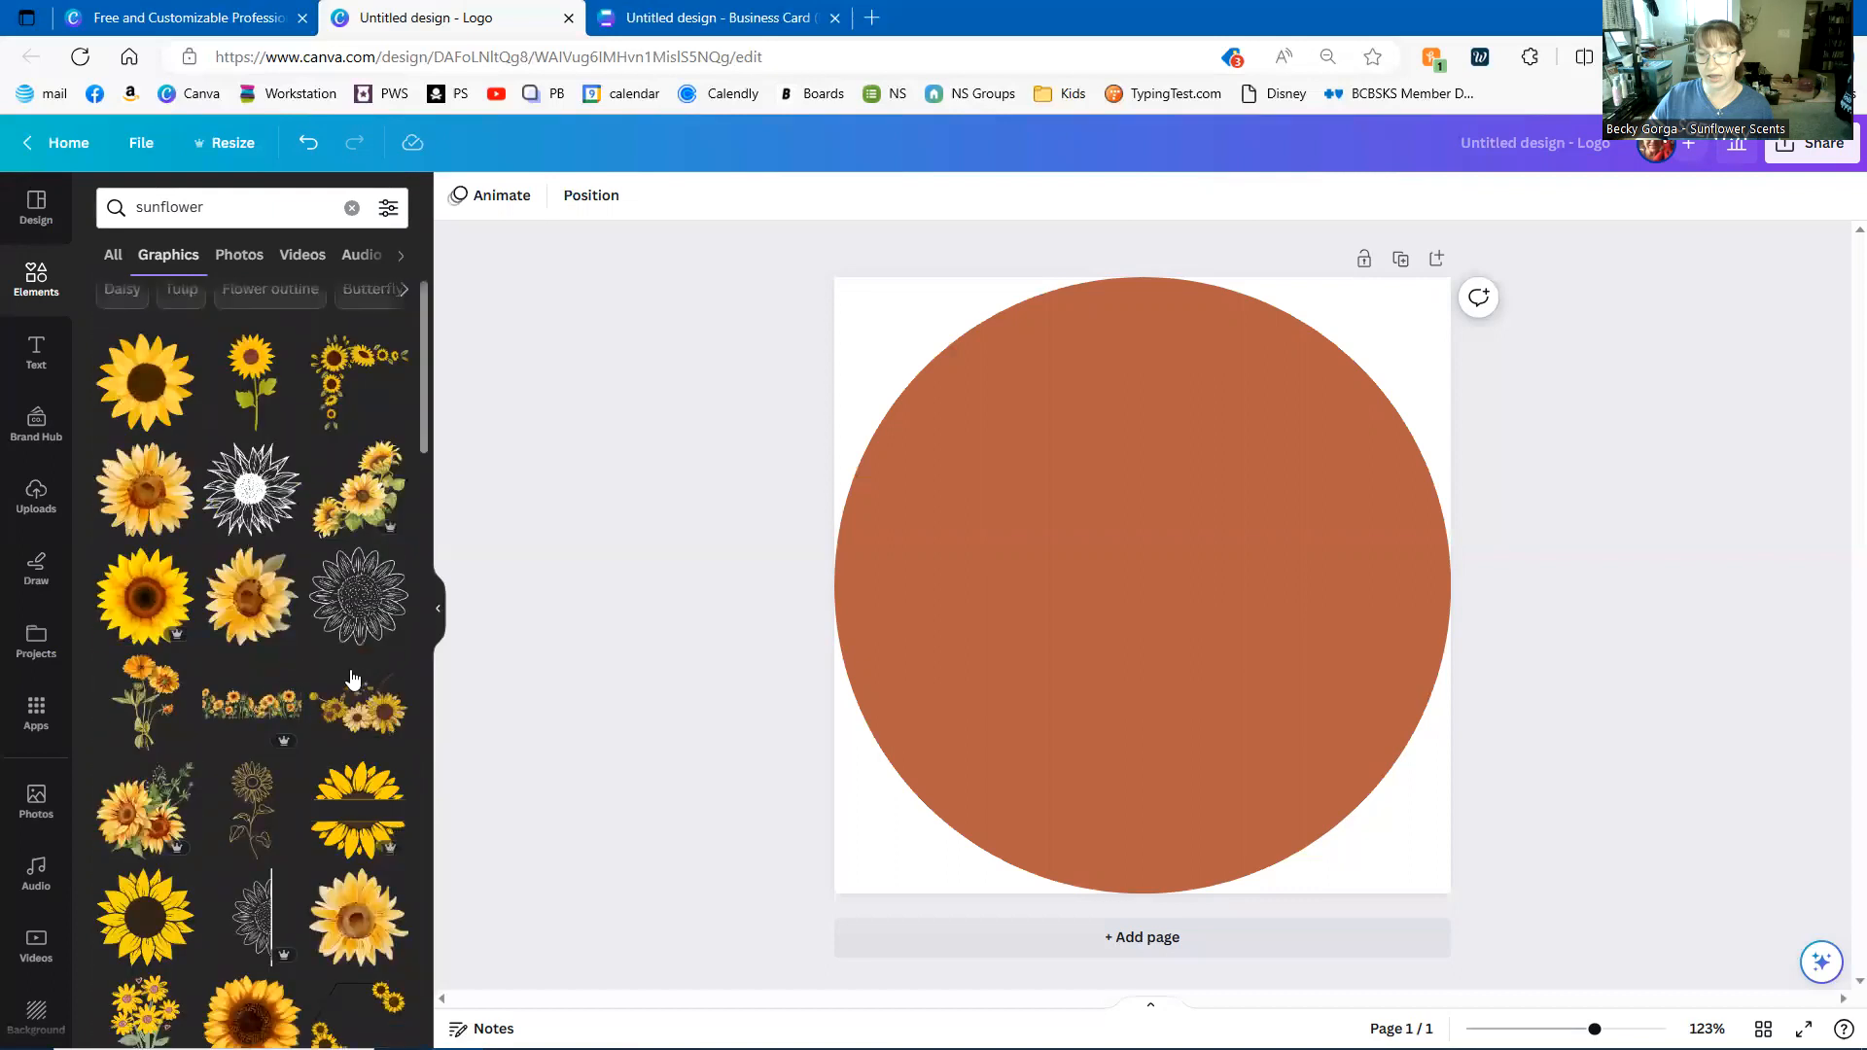
scroll(321, 671, "down", 5)
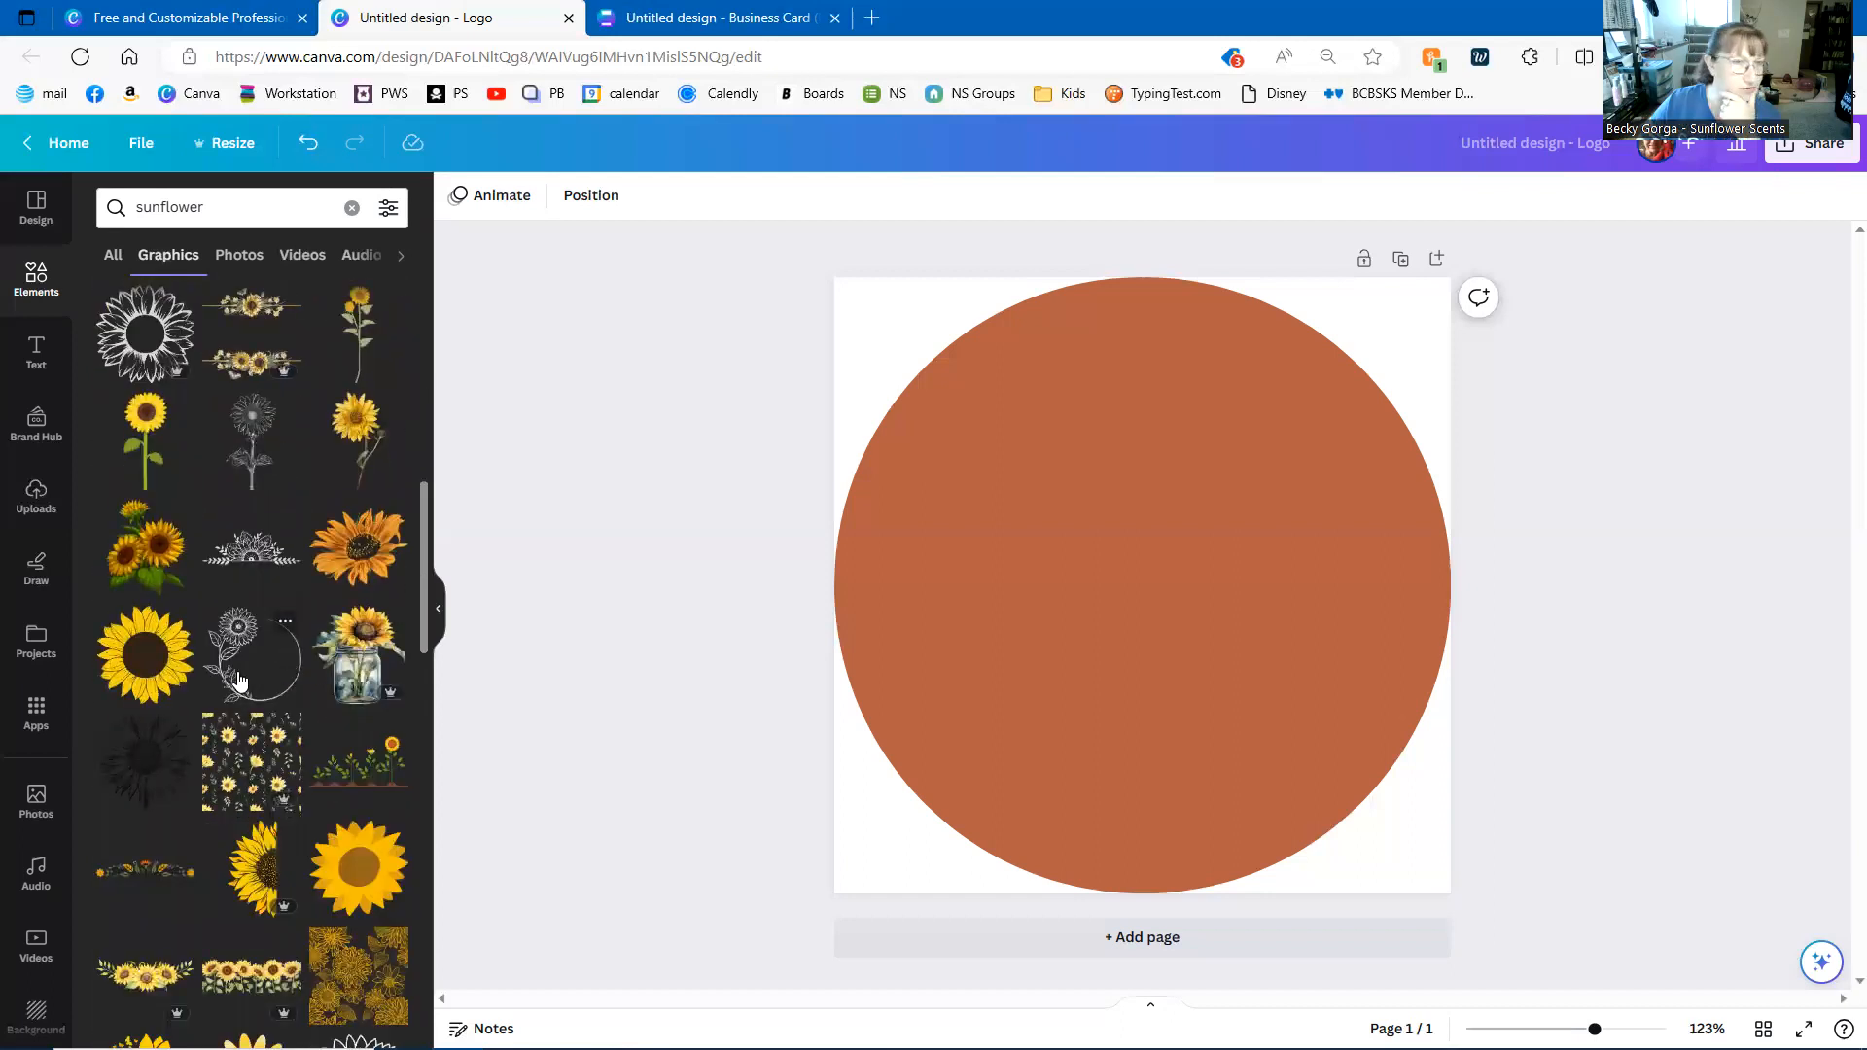
left_click(238, 678)
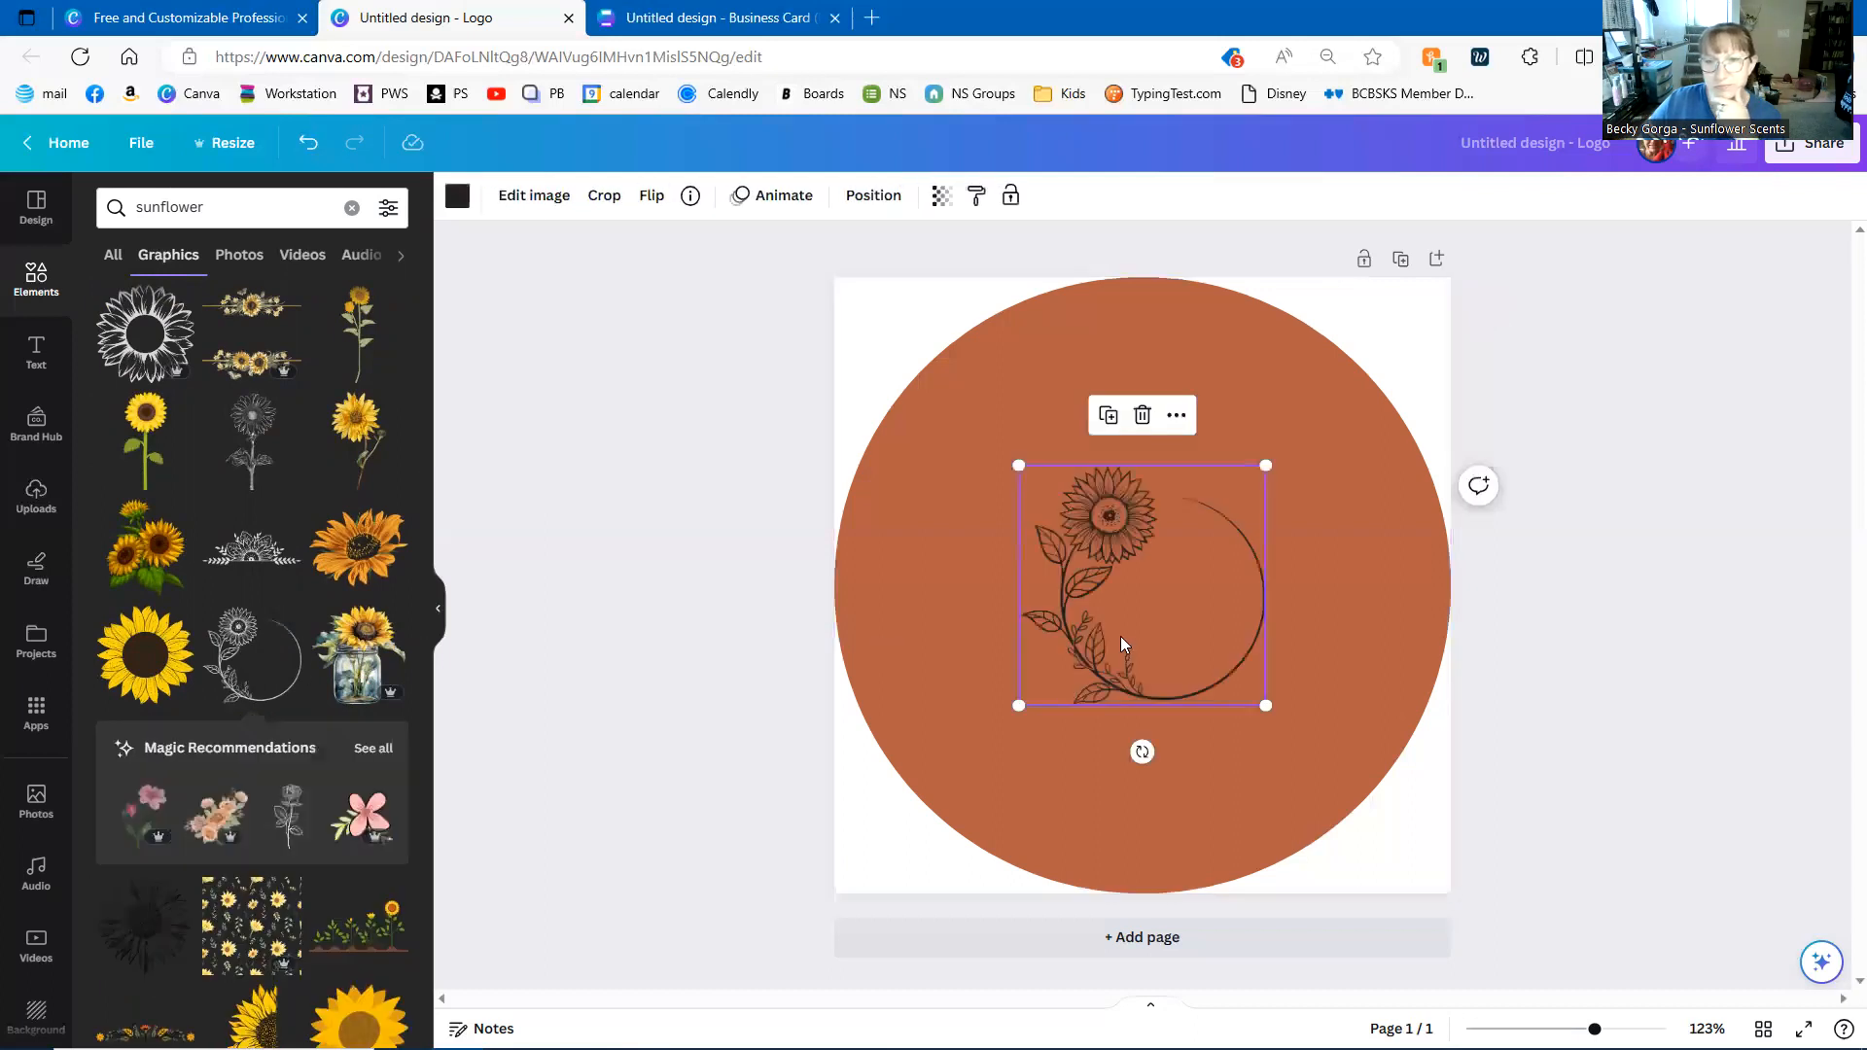
left_click_drag(1137, 654, 1045, 489)
left_click_drag(1173, 550, 1438, 805)
left_click_drag(1263, 634, 1134, 630)
left_click_drag(1385, 310, 1429, 312)
left_click_drag(1140, 481, 1131, 474)
left_click_drag(1397, 824, 1426, 889)
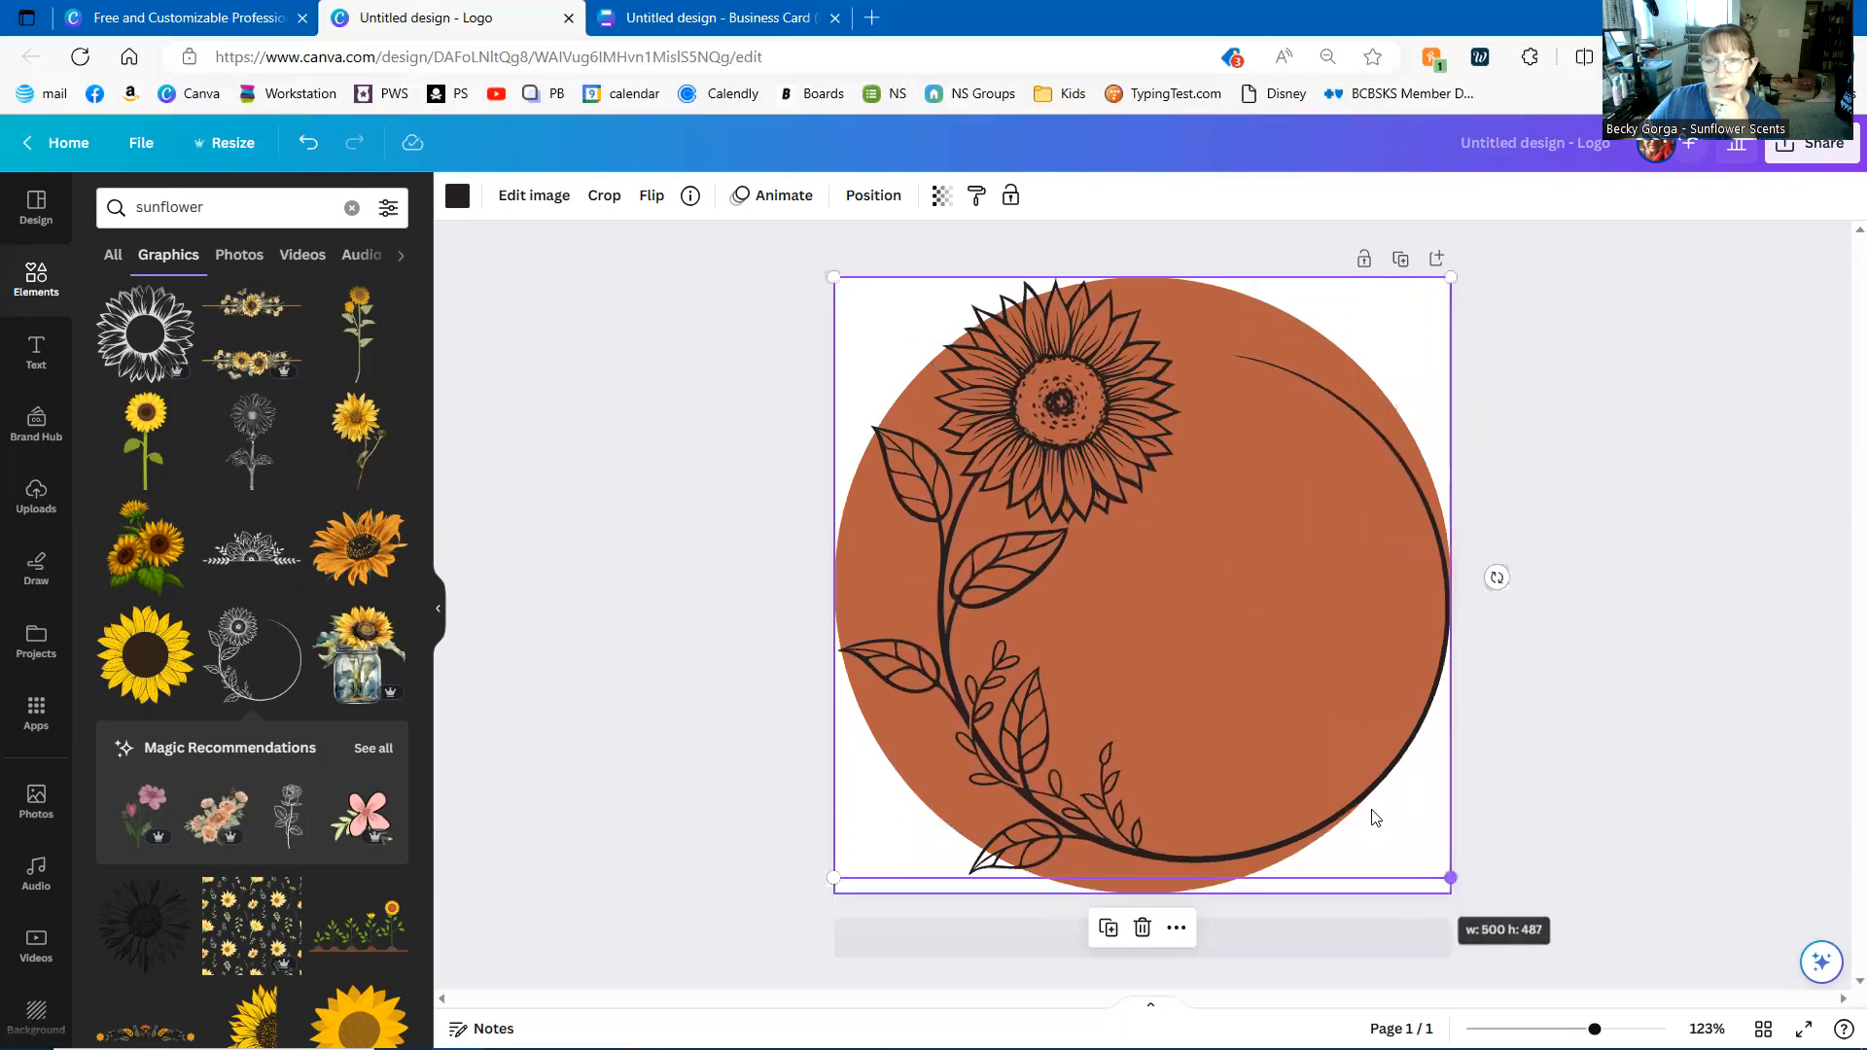
left_click_drag(1235, 568, 1230, 578)
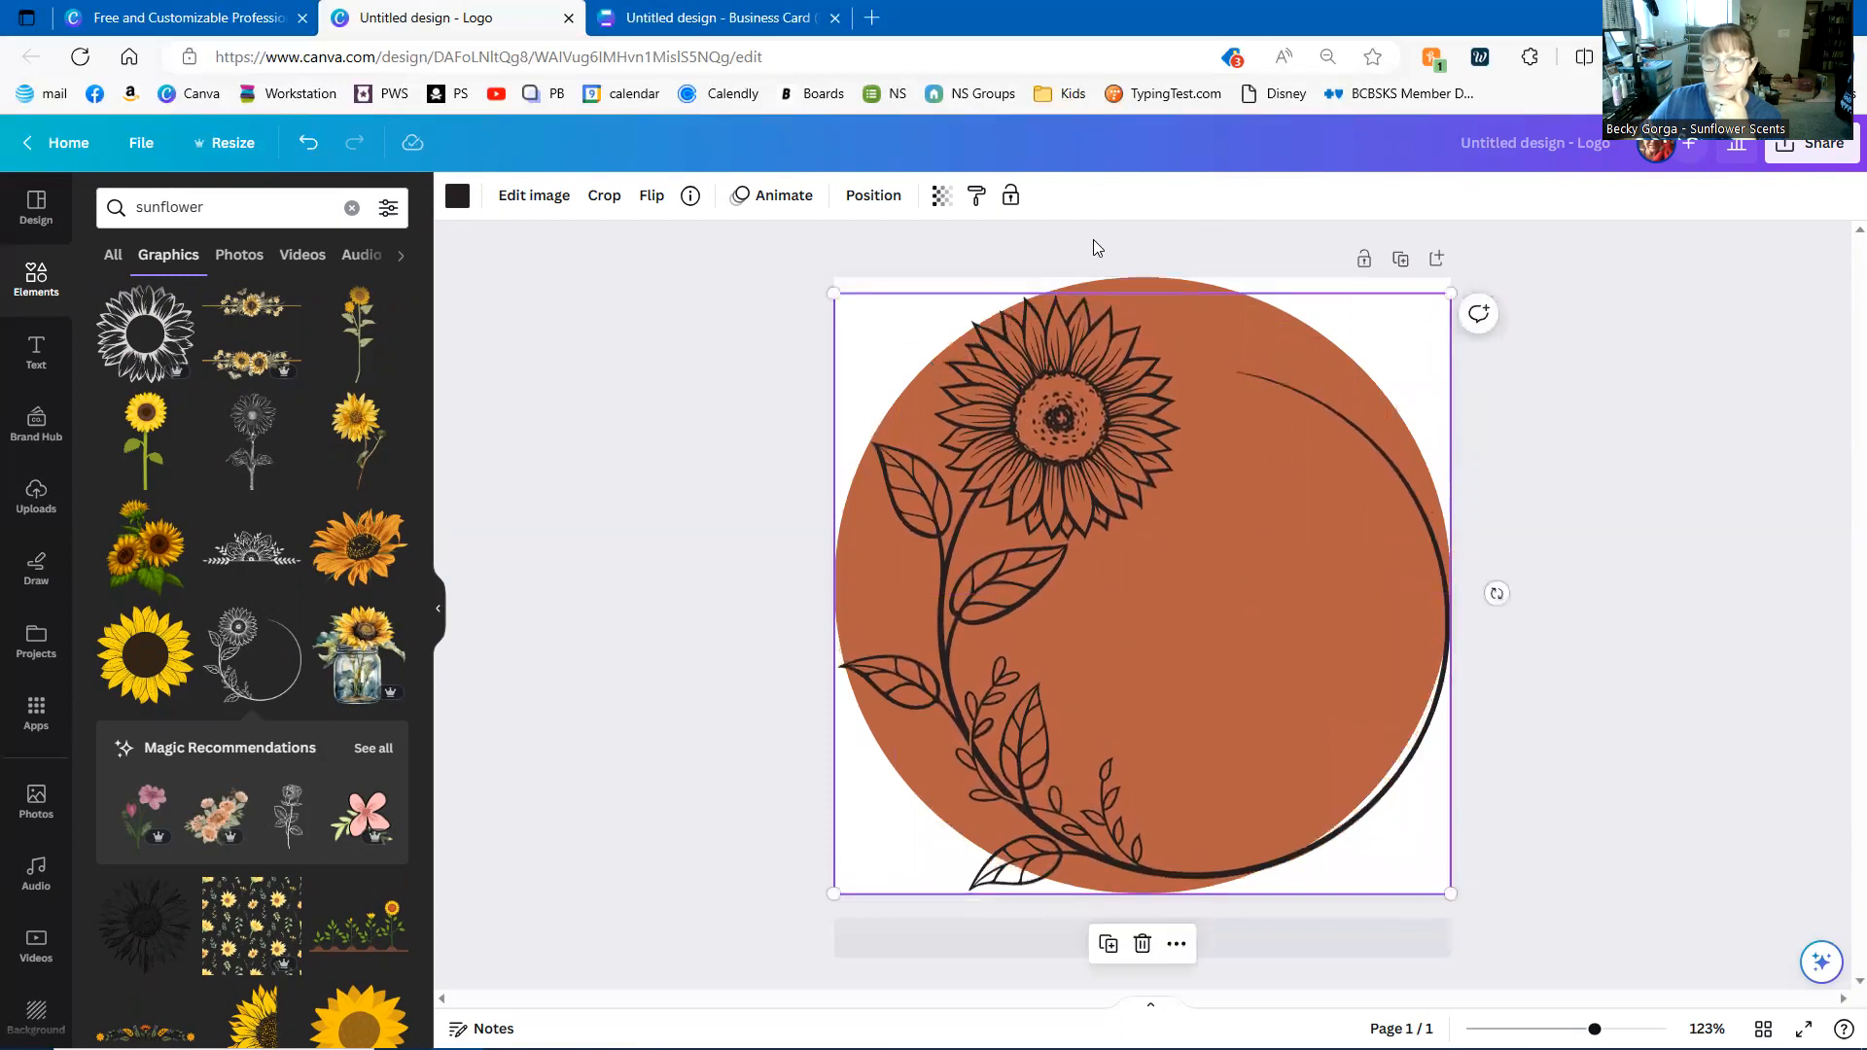
left_click(1122, 284)
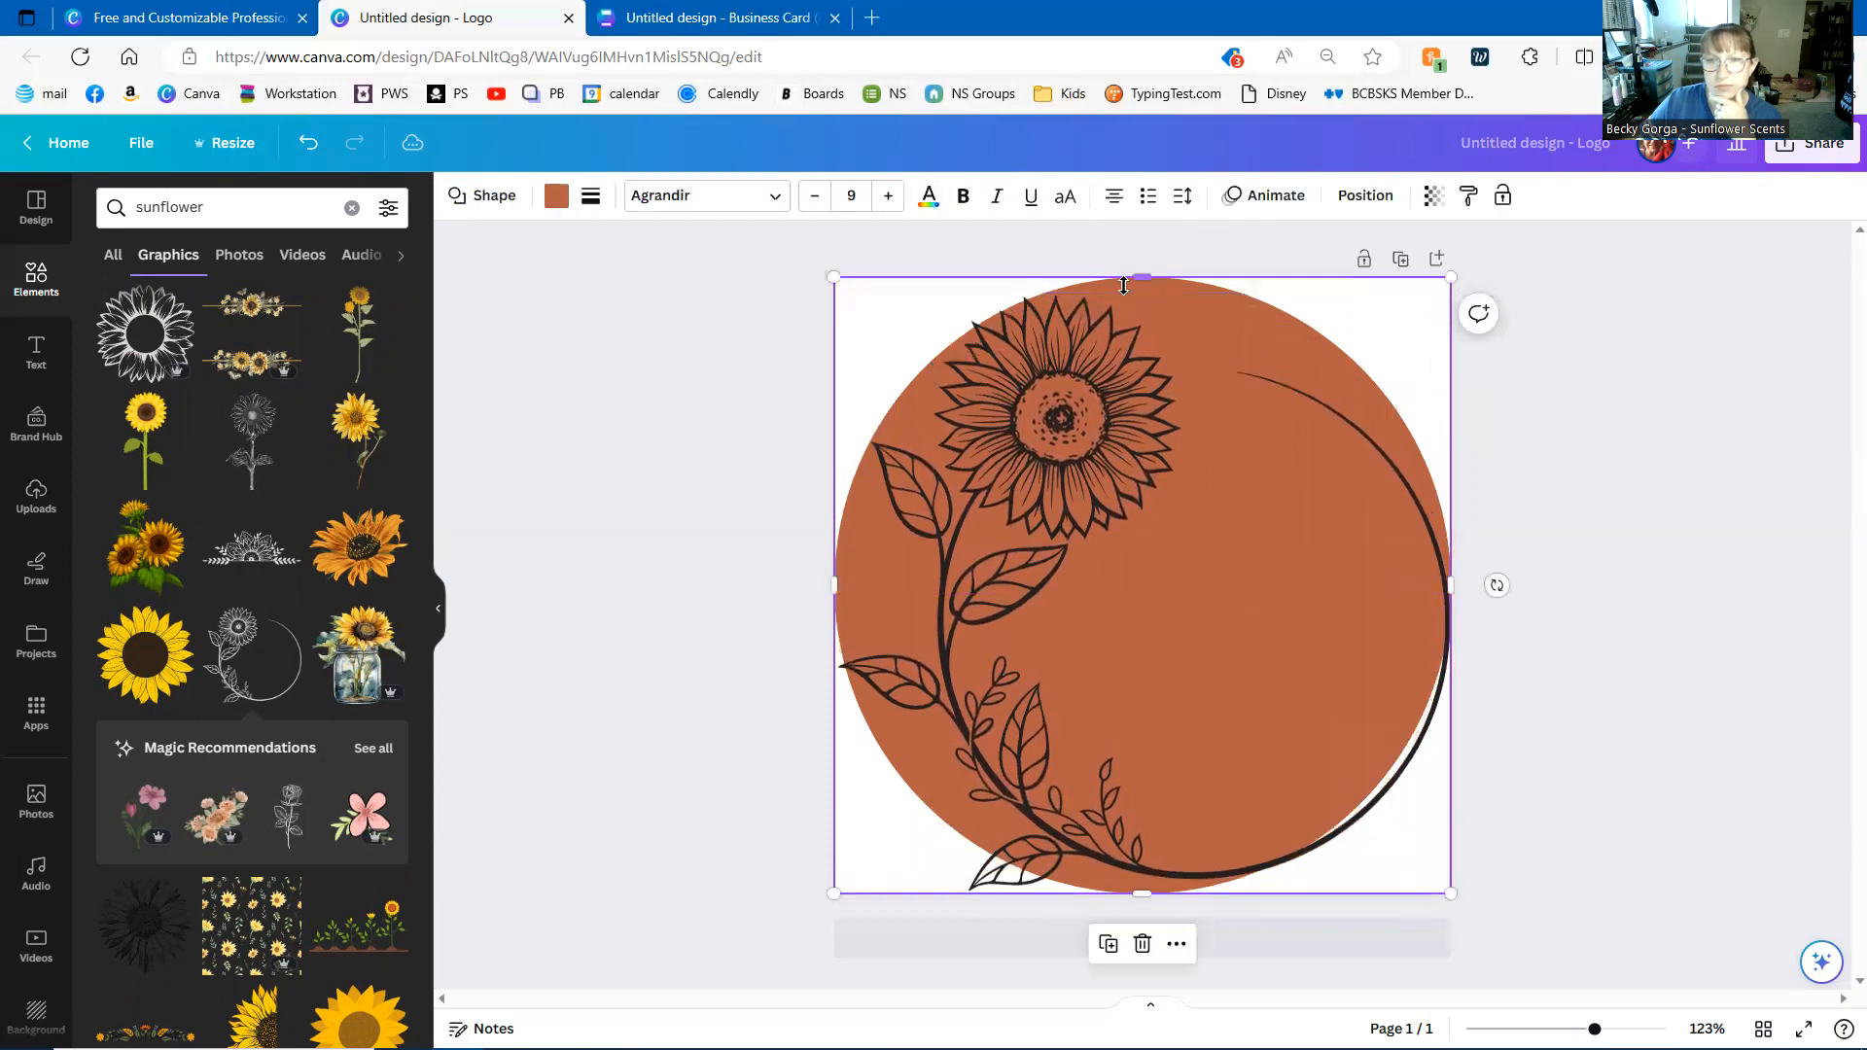
left_click(1708, 640)
left_click(1105, 610)
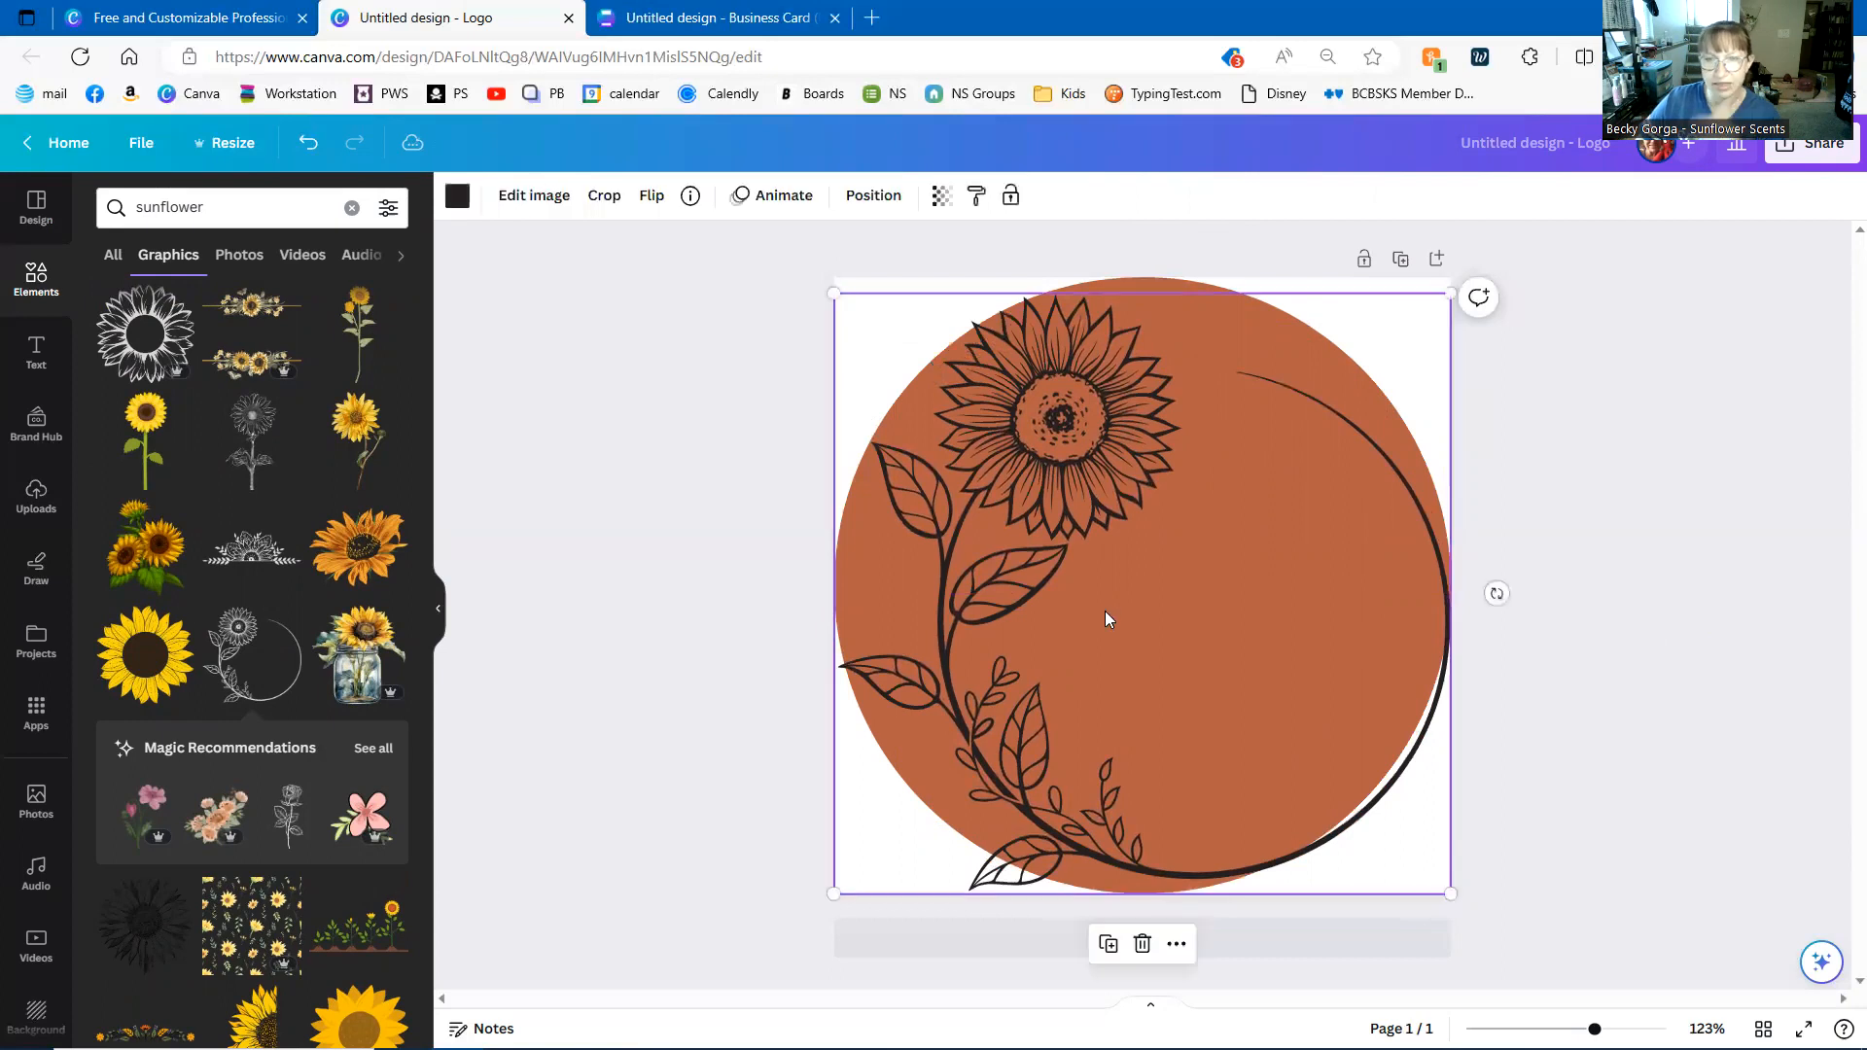
key("Delete")
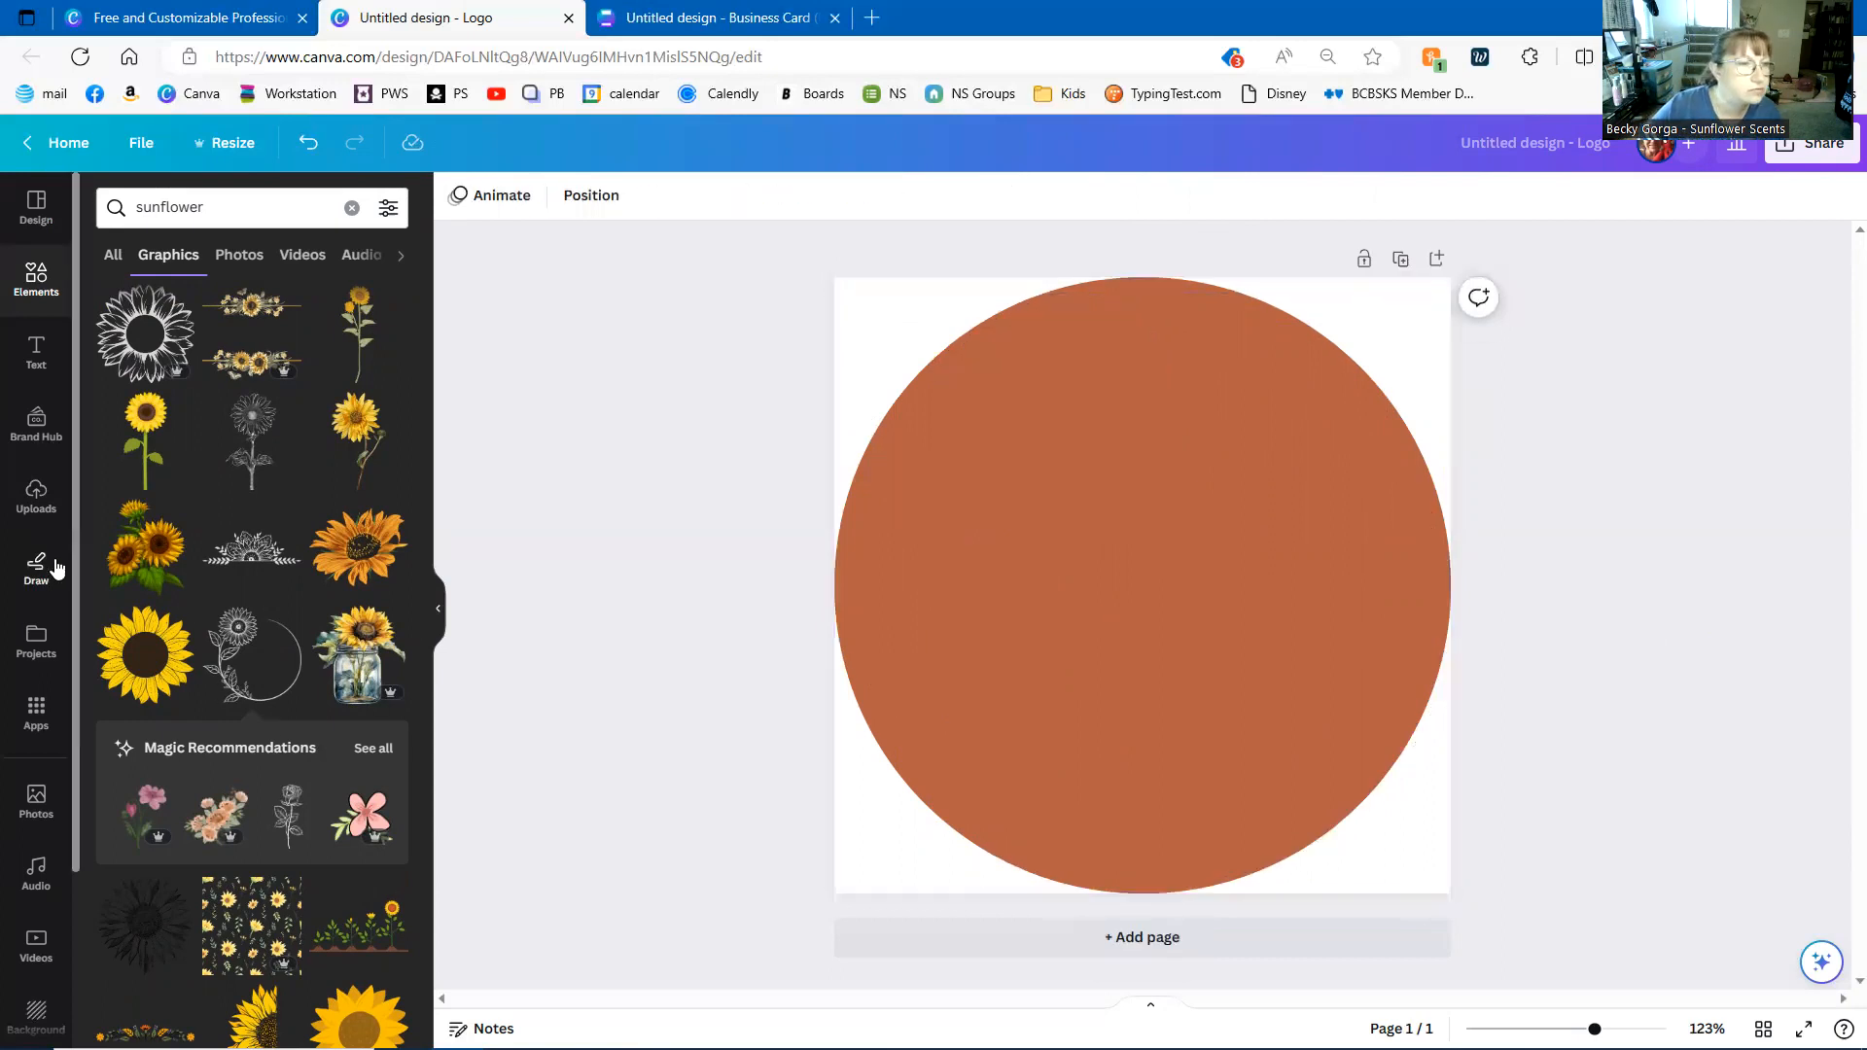
- Add a black outline sunflower graphic and enlarge it to about 496×500, covering the page
scroll(118, 477, "down", 2)
scroll(118, 476, "down", 5)
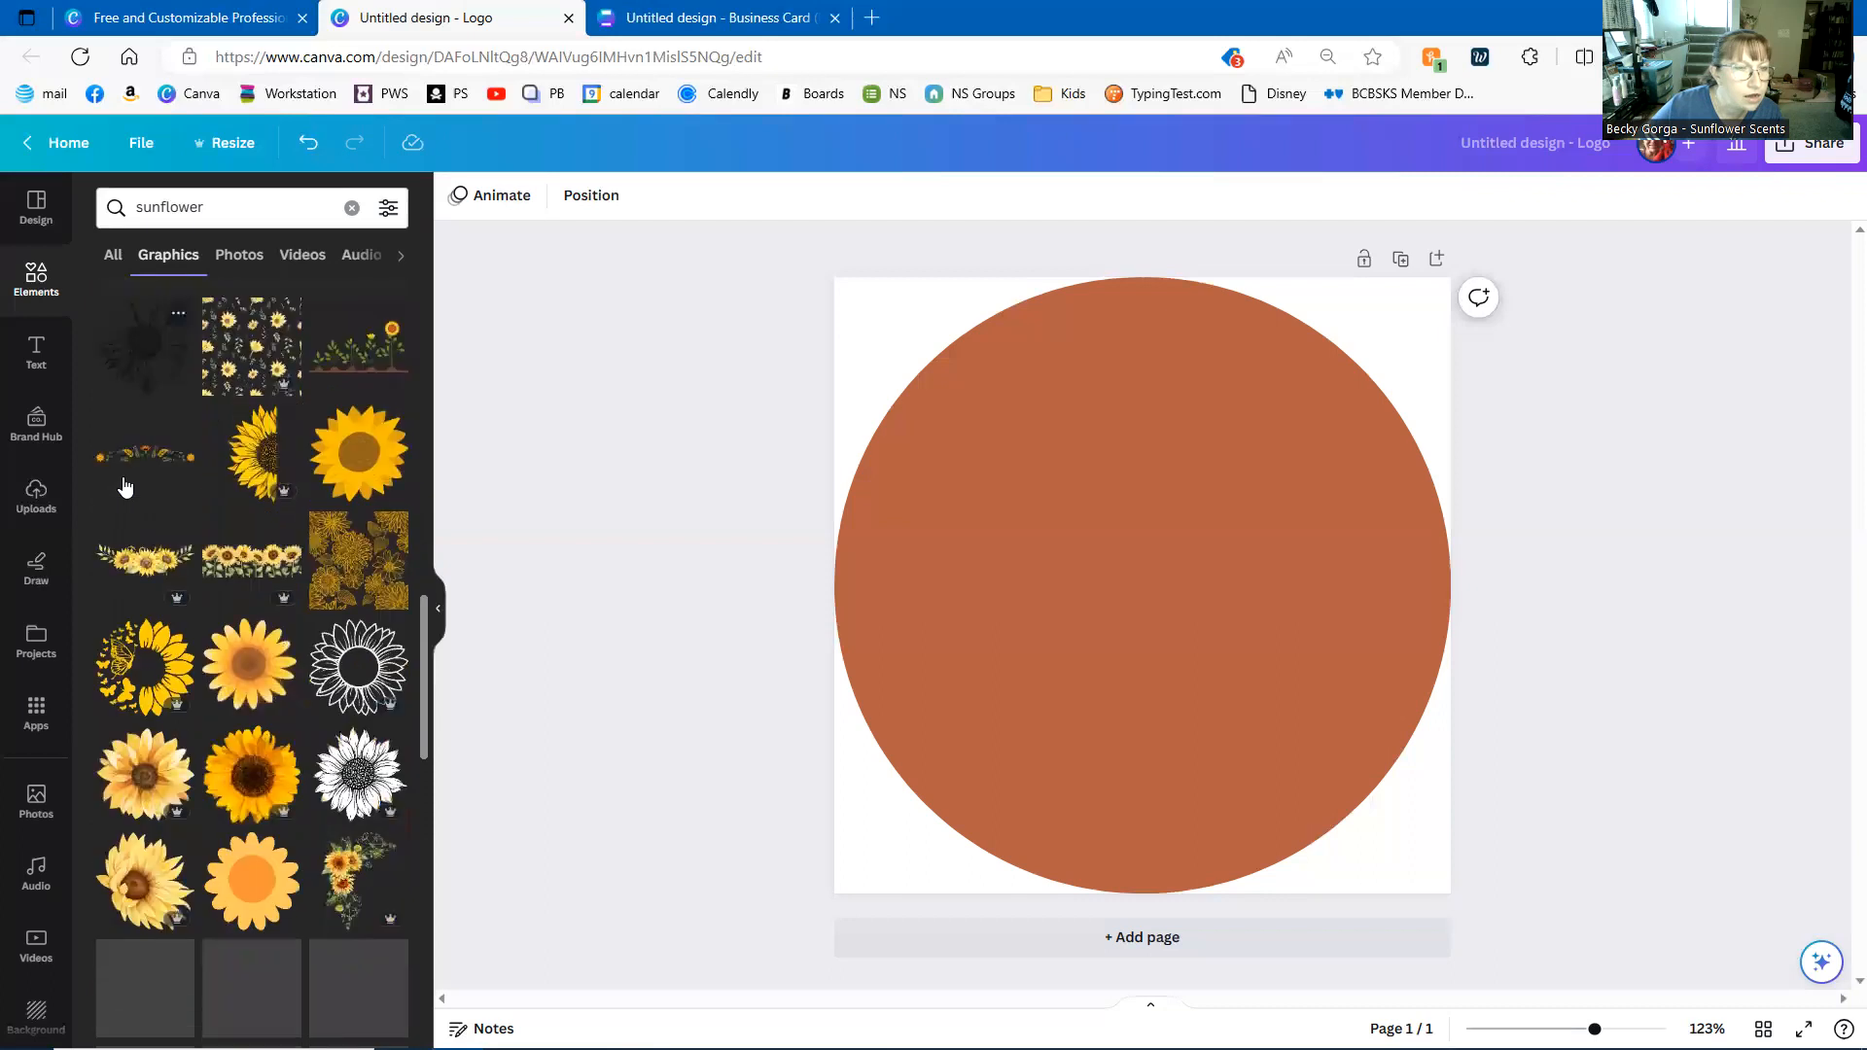
scroll(143, 498, "down", 5)
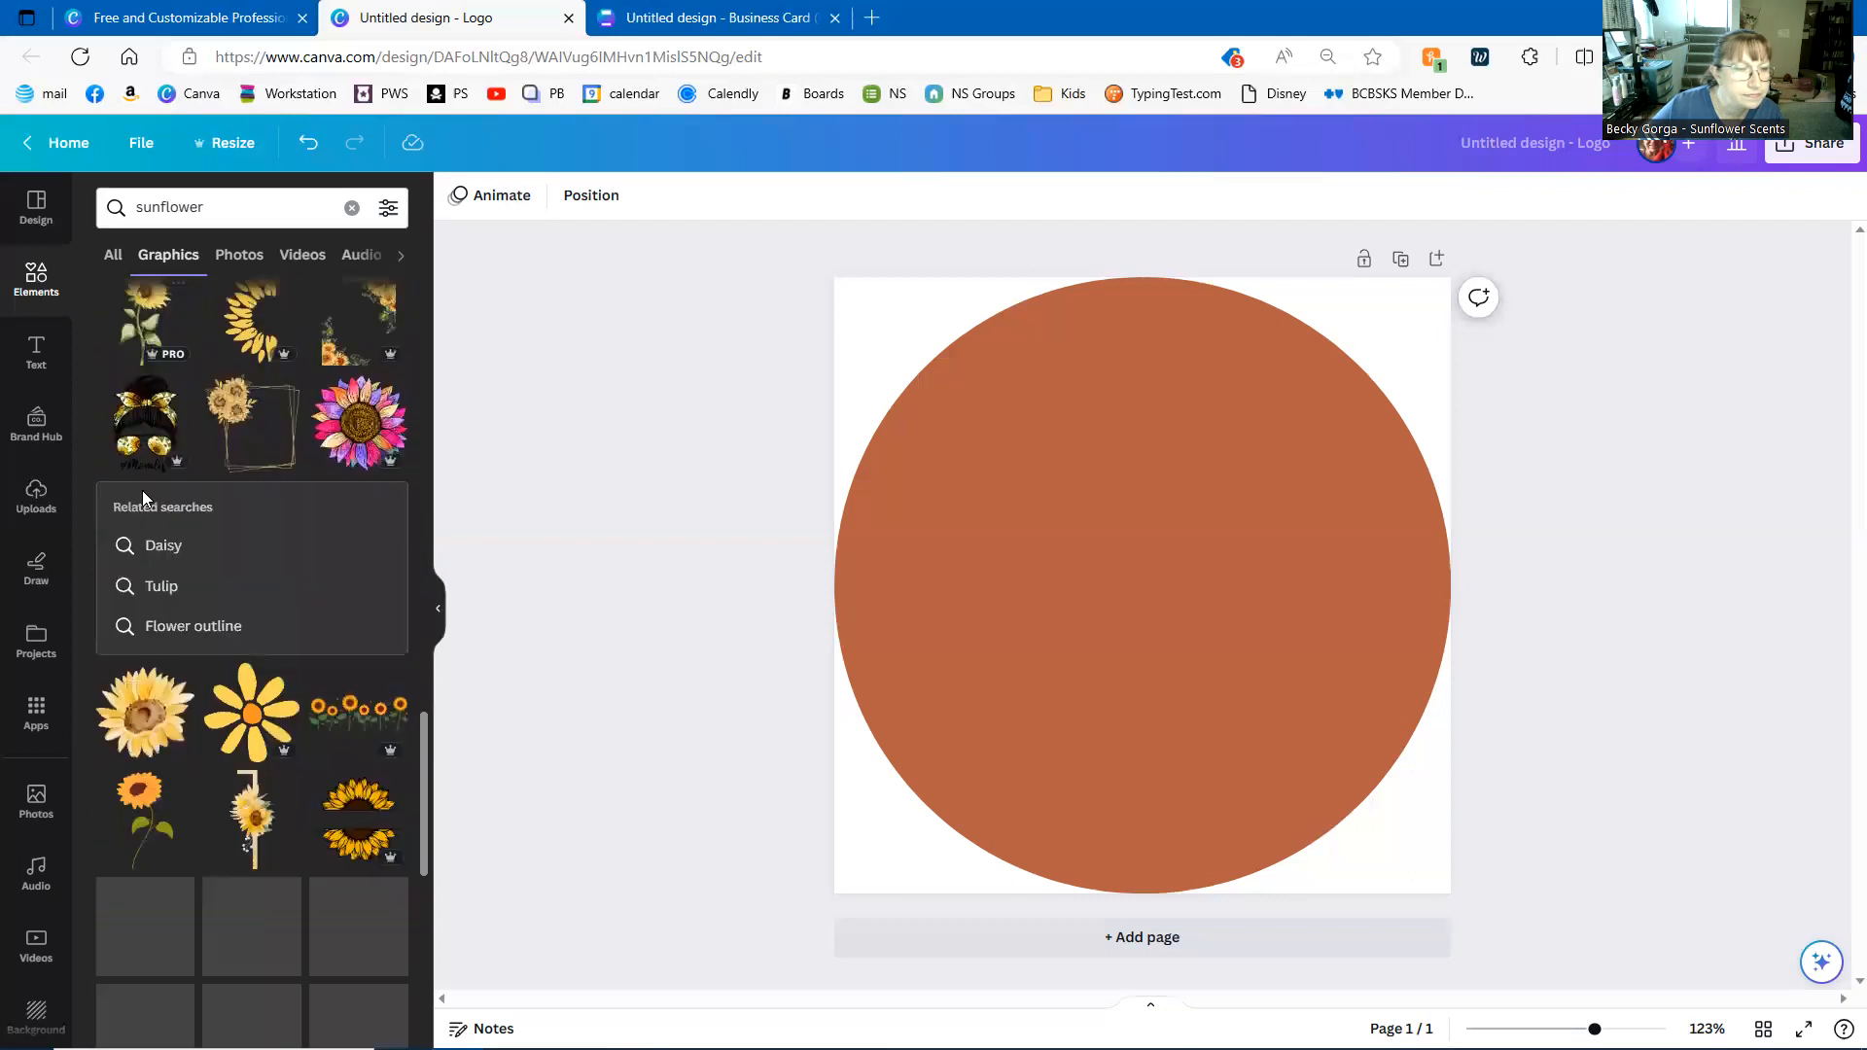
scroll(143, 498, "down", 2)
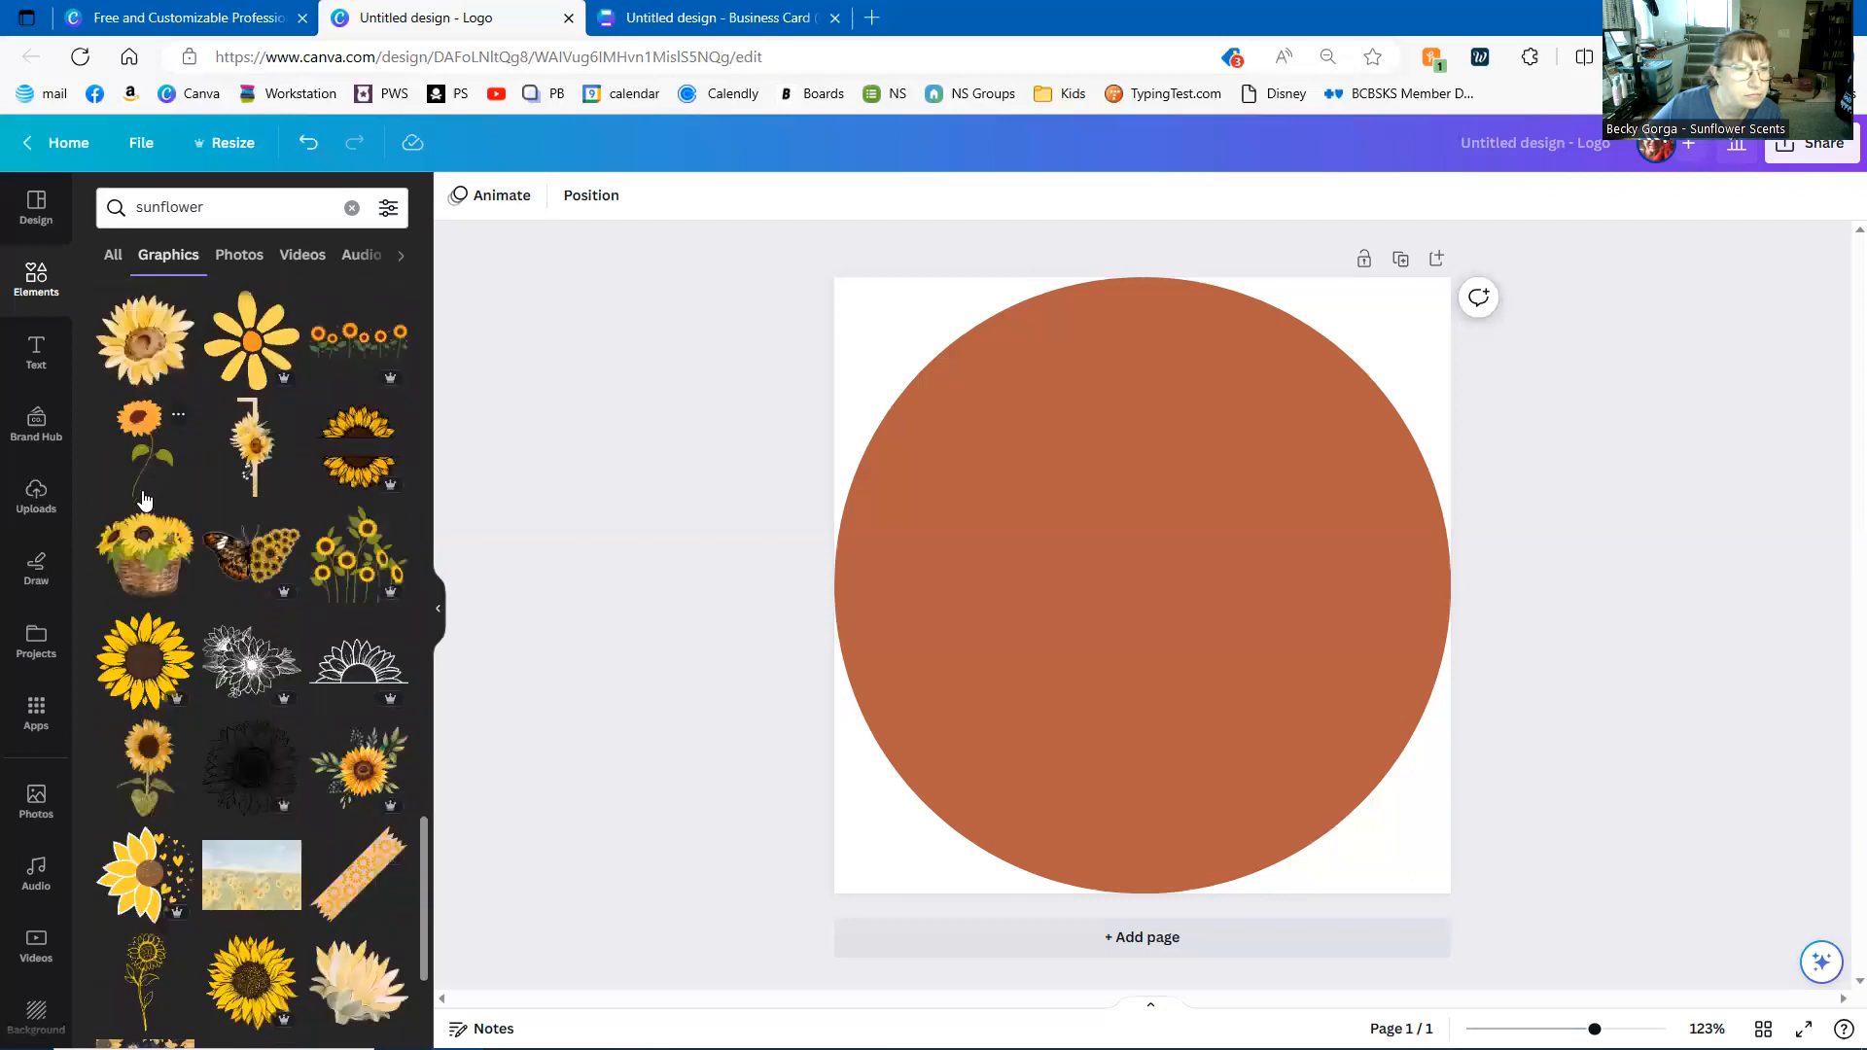
scroll(132, 502, "down", 1)
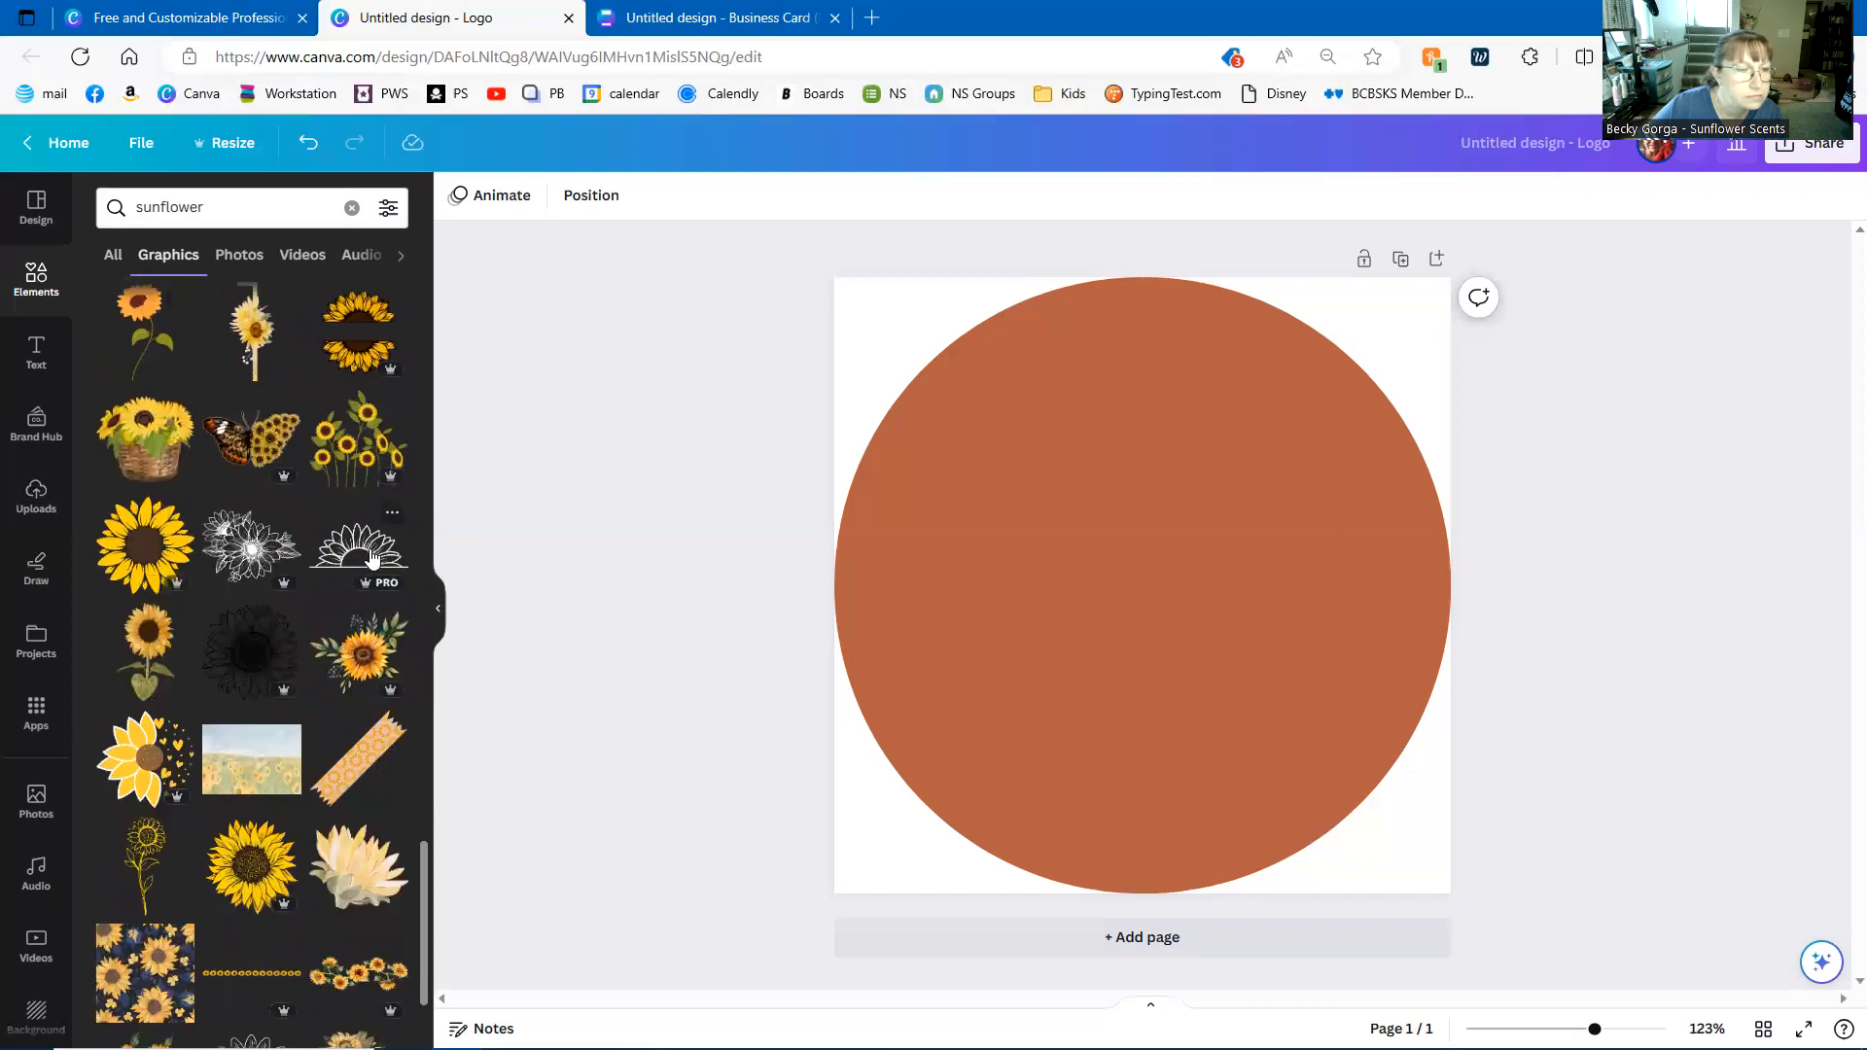
scroll(371, 556, "down", 5)
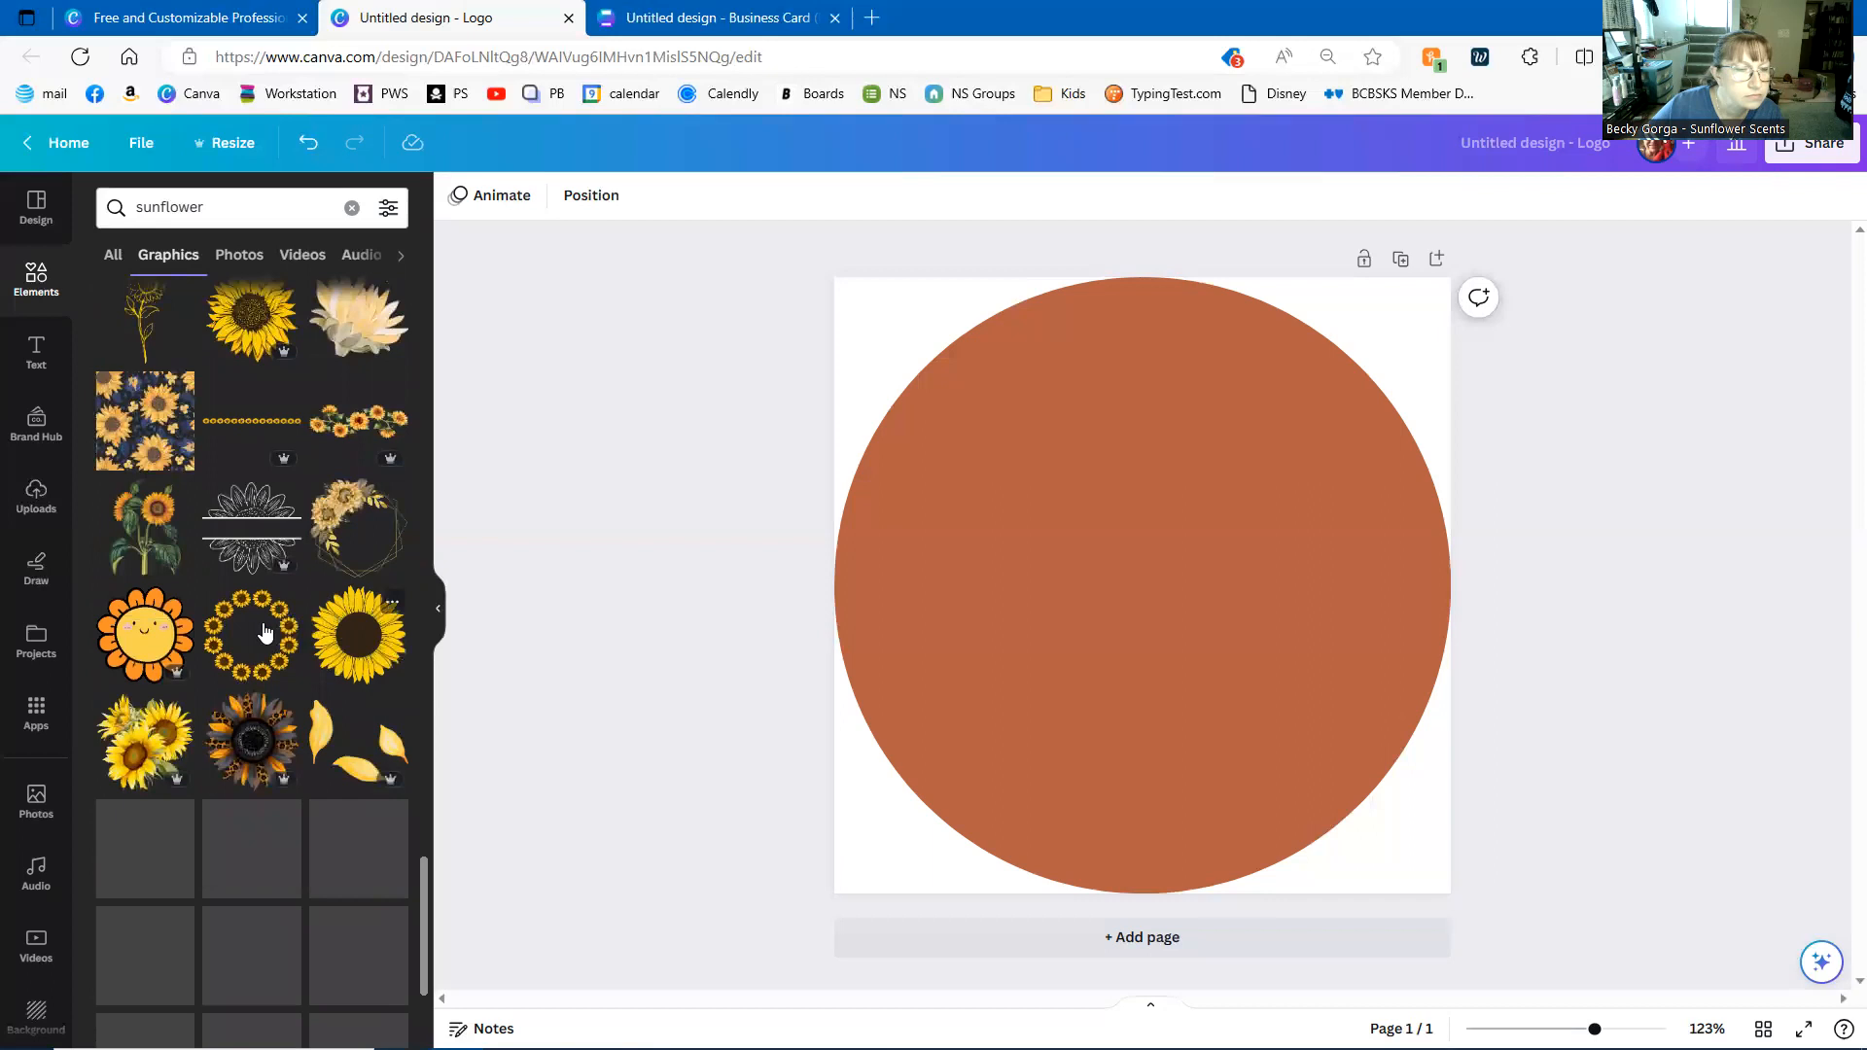
scroll(265, 632, "down", 10)
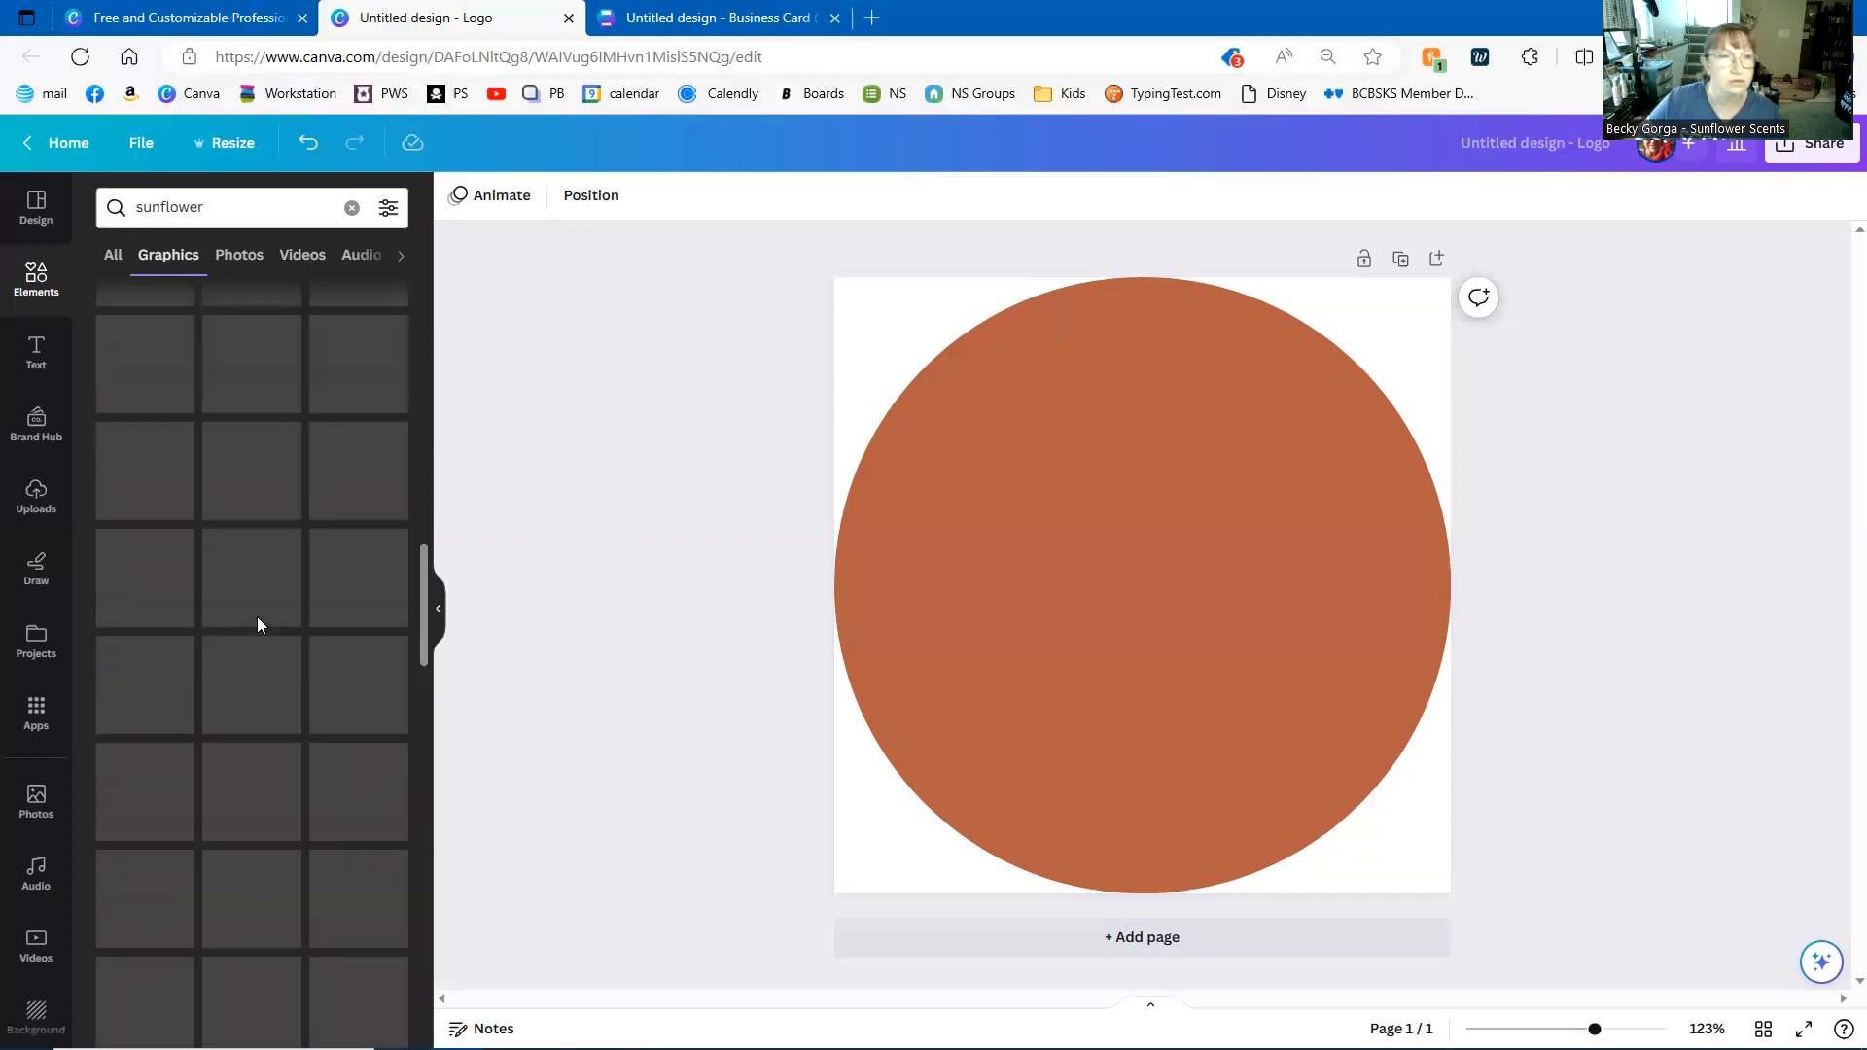
scroll(256, 617, "up", 15)
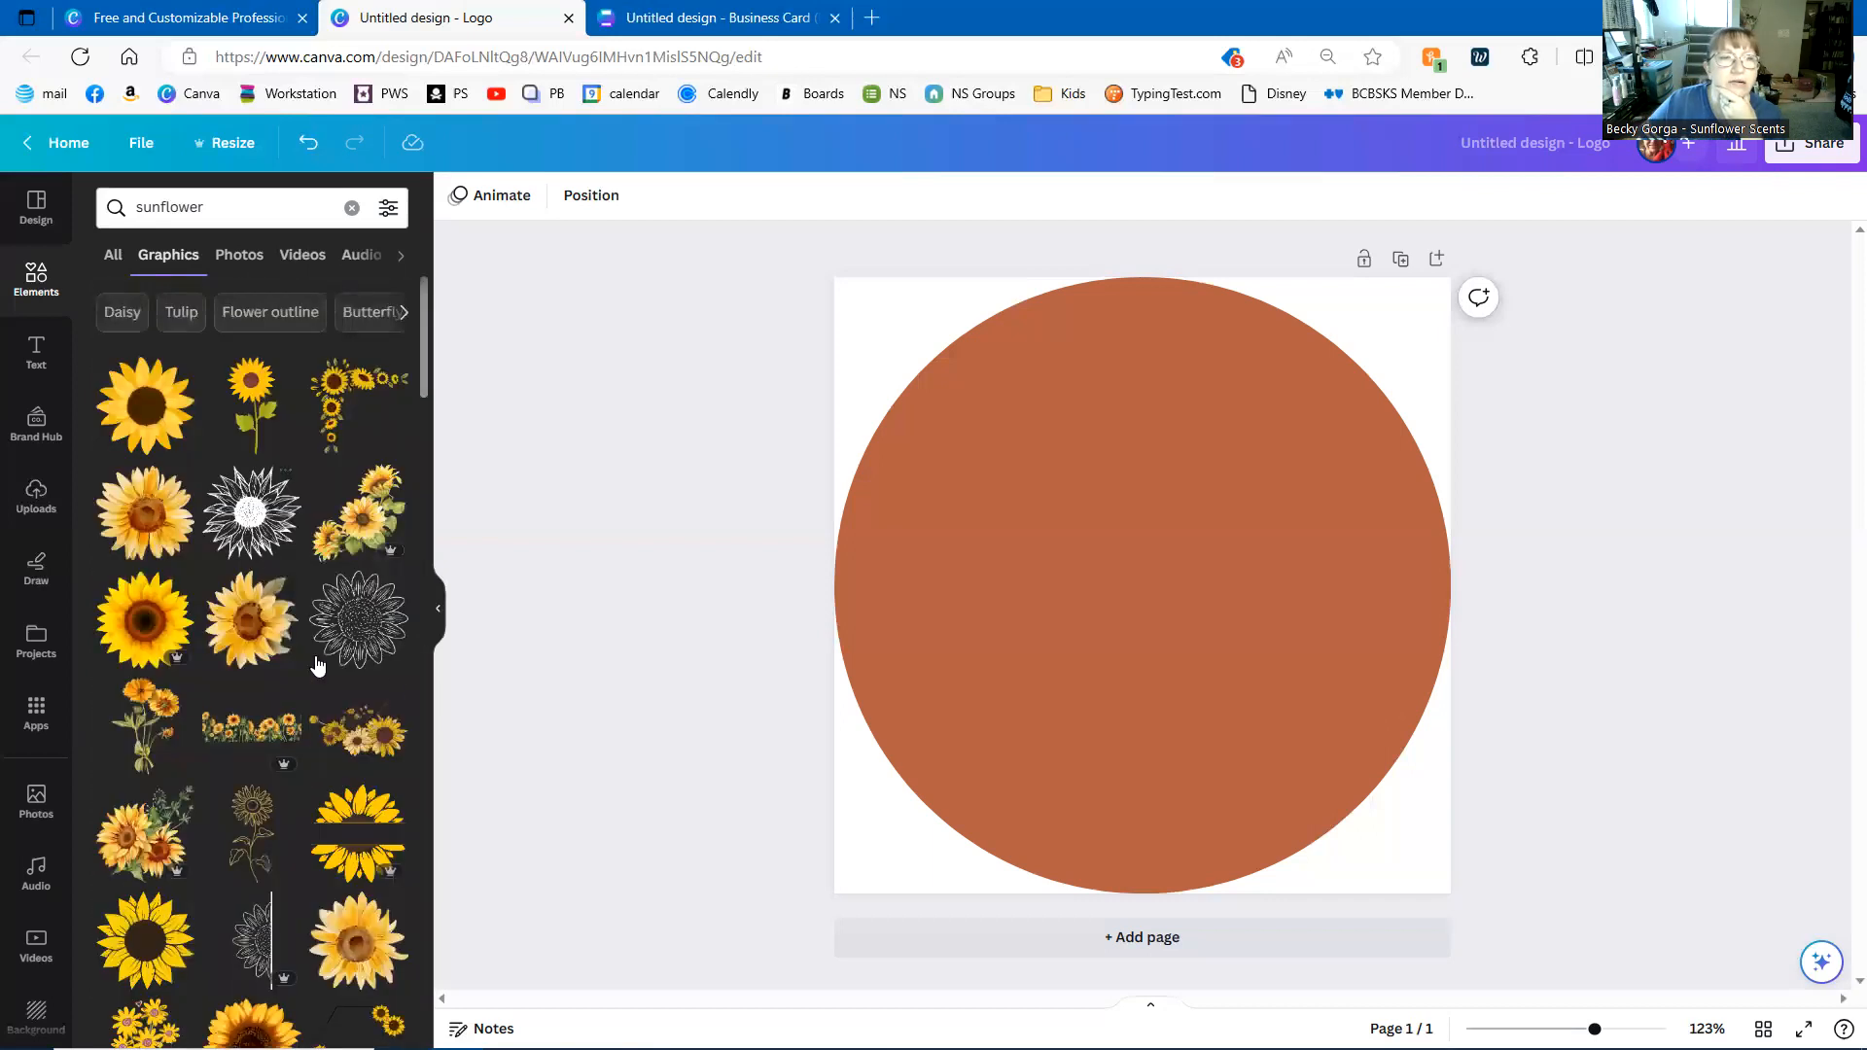
scroll(315, 664, "down", 10)
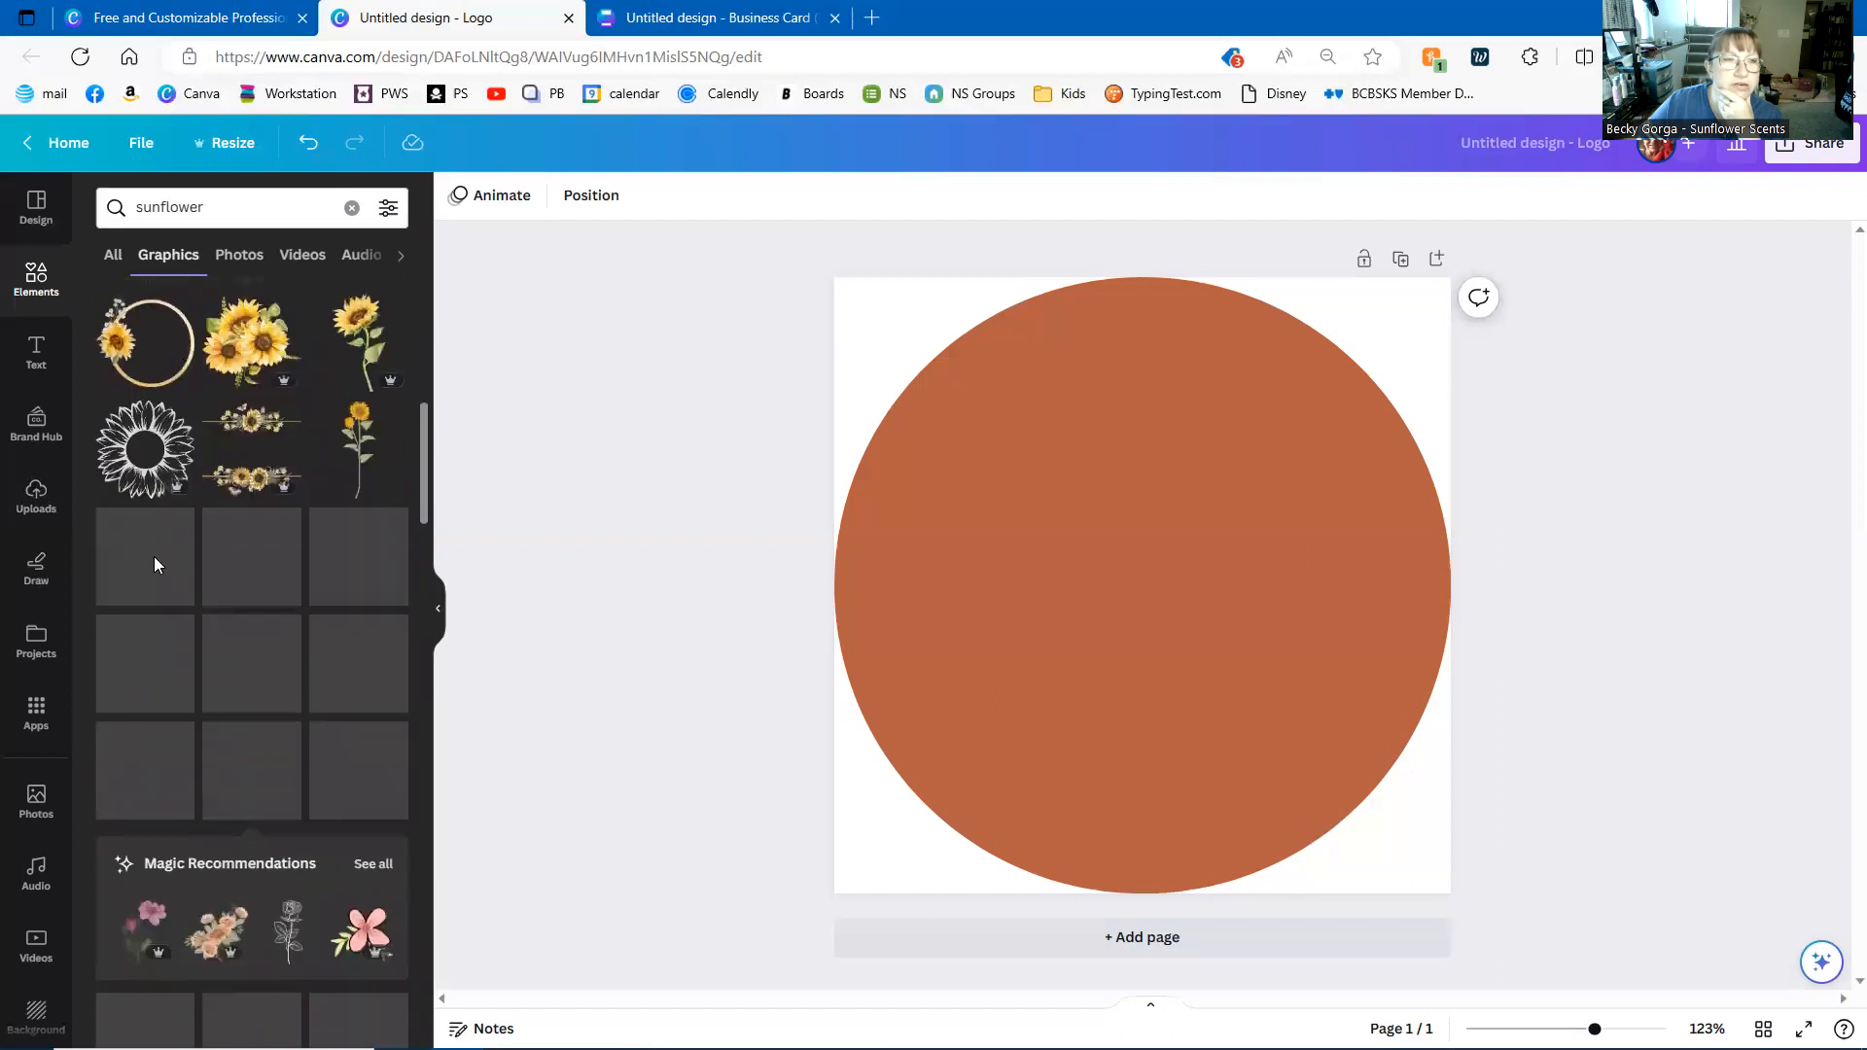
left_click(144, 449)
left_click_drag(1167, 595, 969, 425)
left_click_drag(1082, 532, 1430, 910)
left_click(1541, 658)
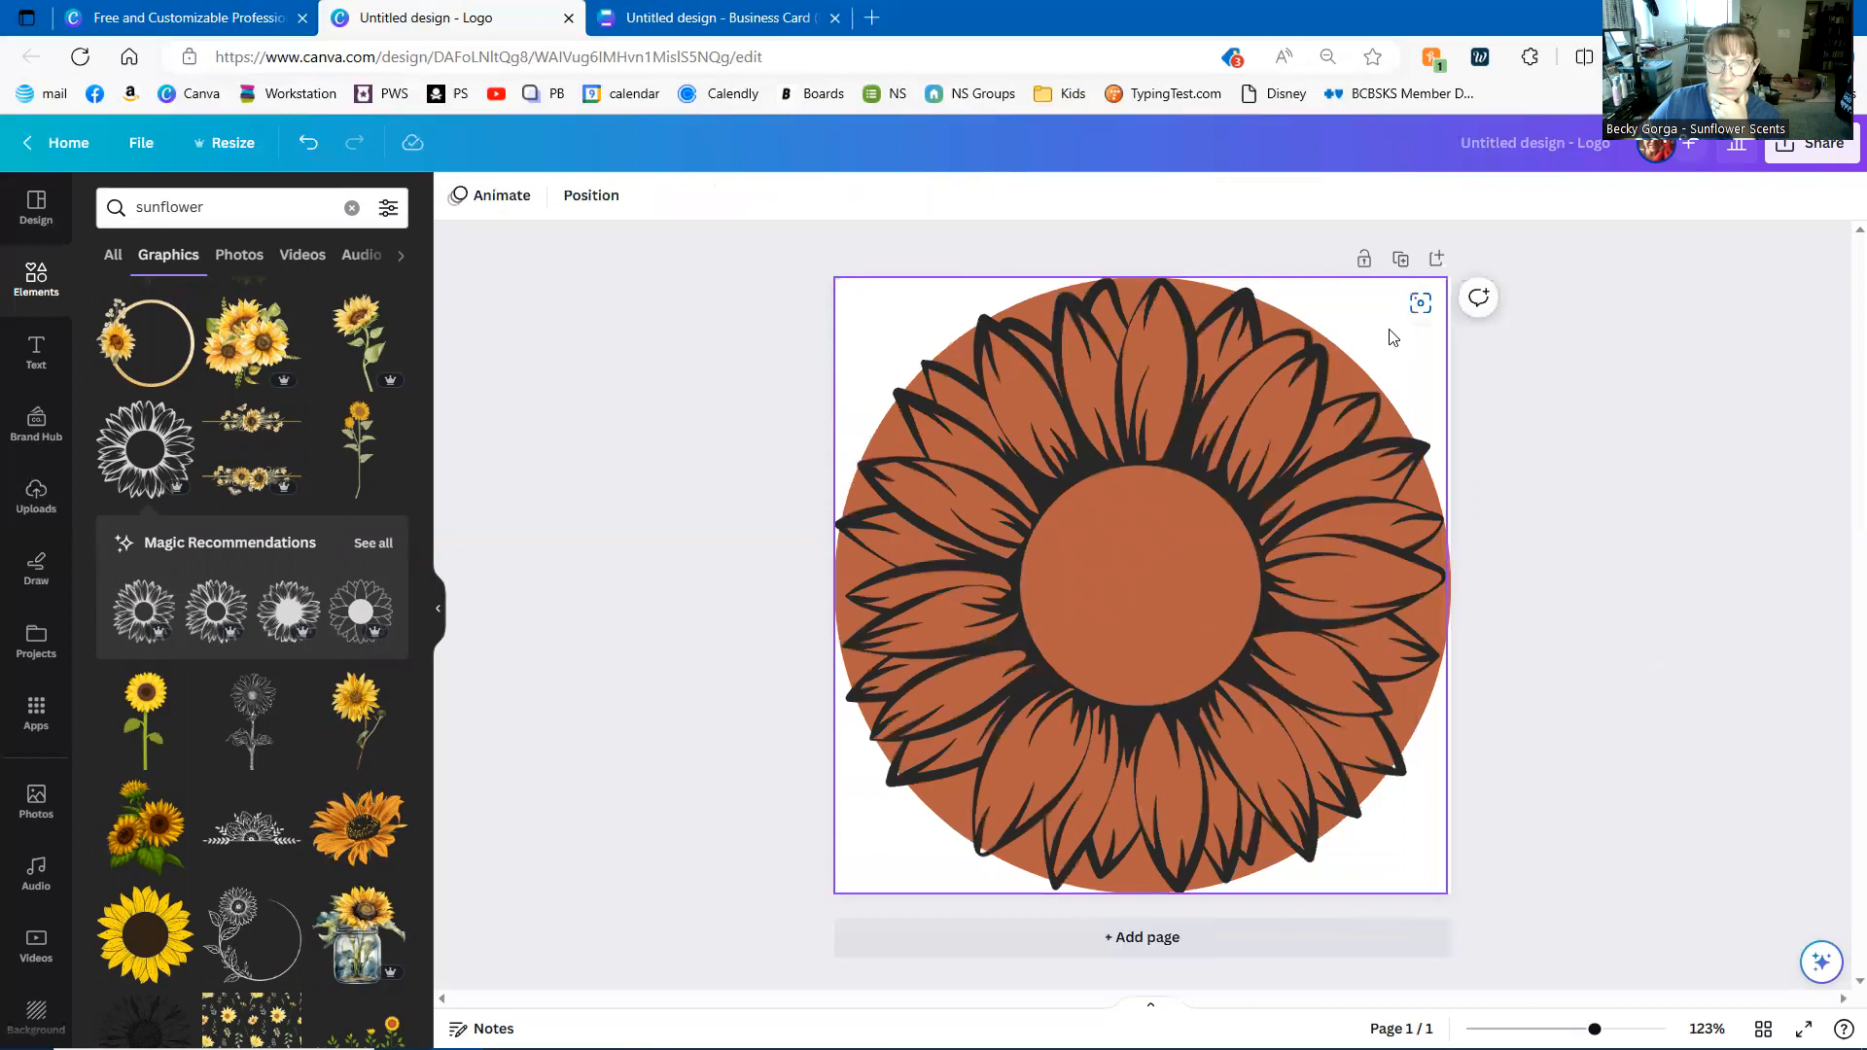
- Delete the orange circle underneath and centre the sunflower on the page
left_click_drag(1435, 465, 1369, 453)
left_click(1431, 492)
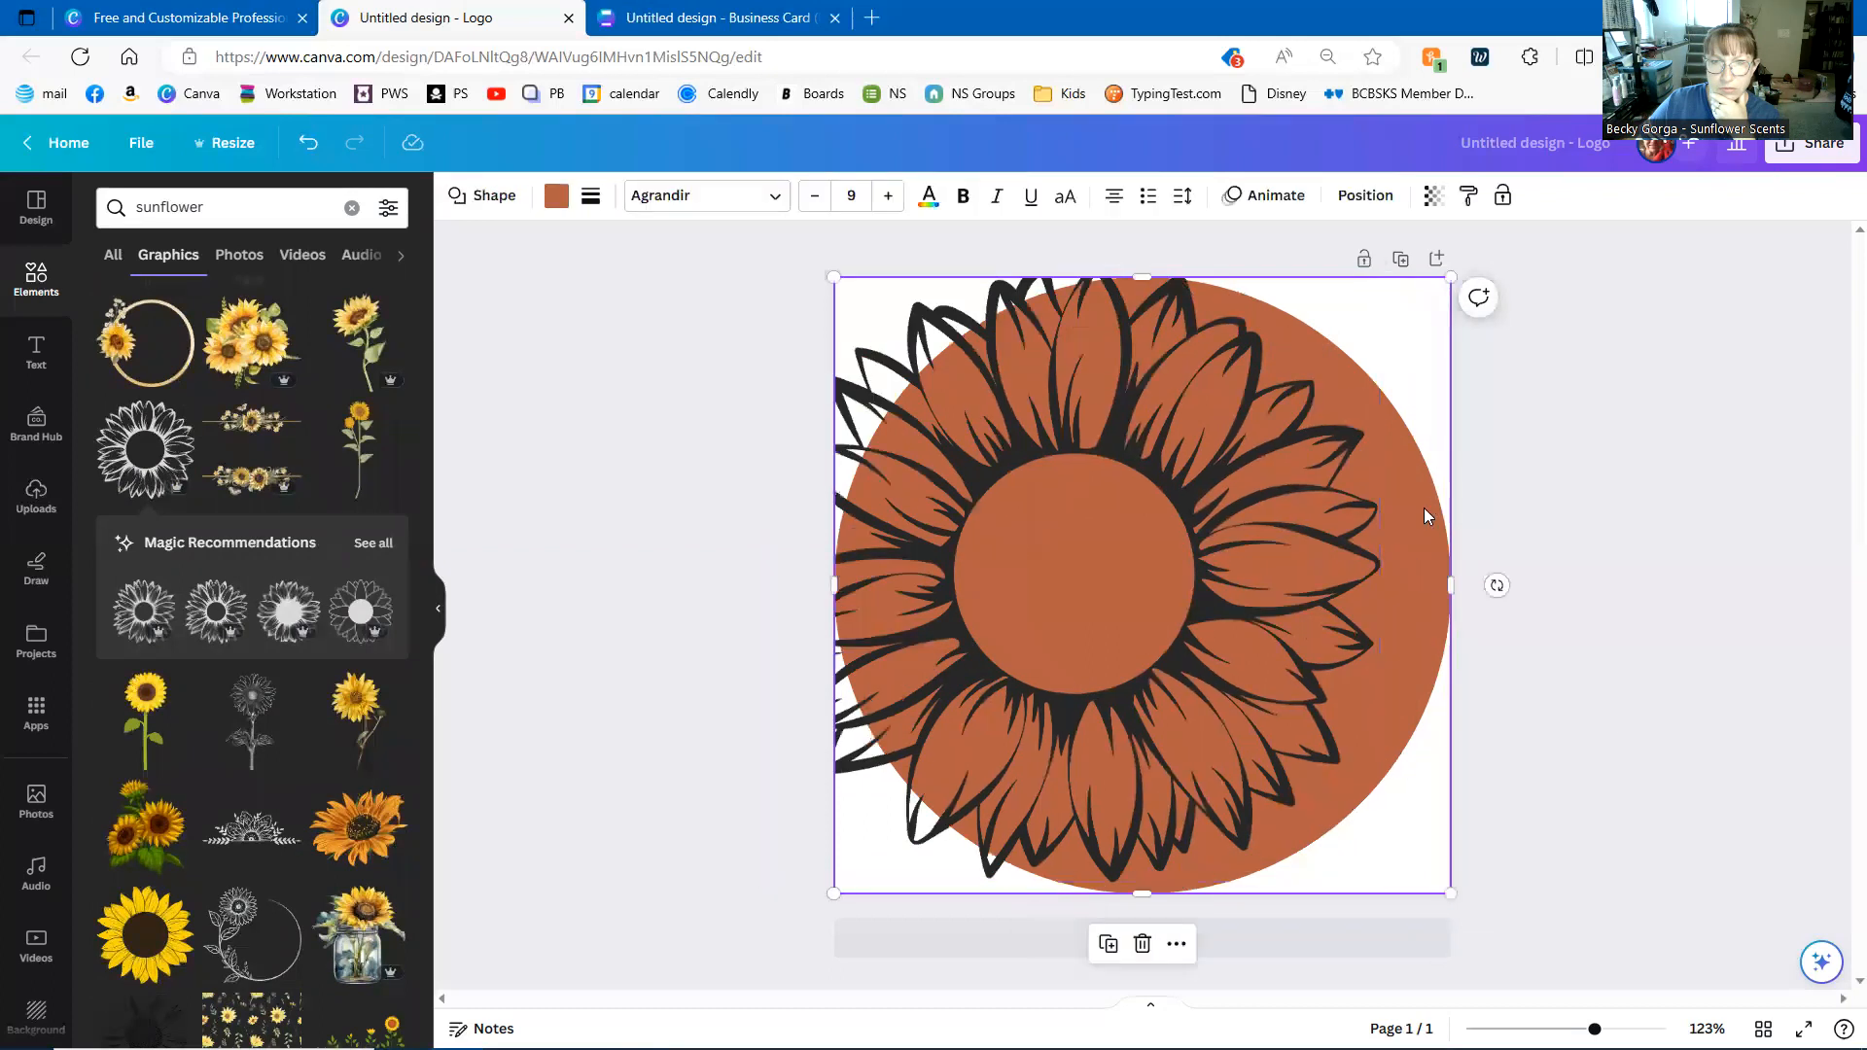
key("Delete")
left_click_drag(1254, 598, 1307, 621)
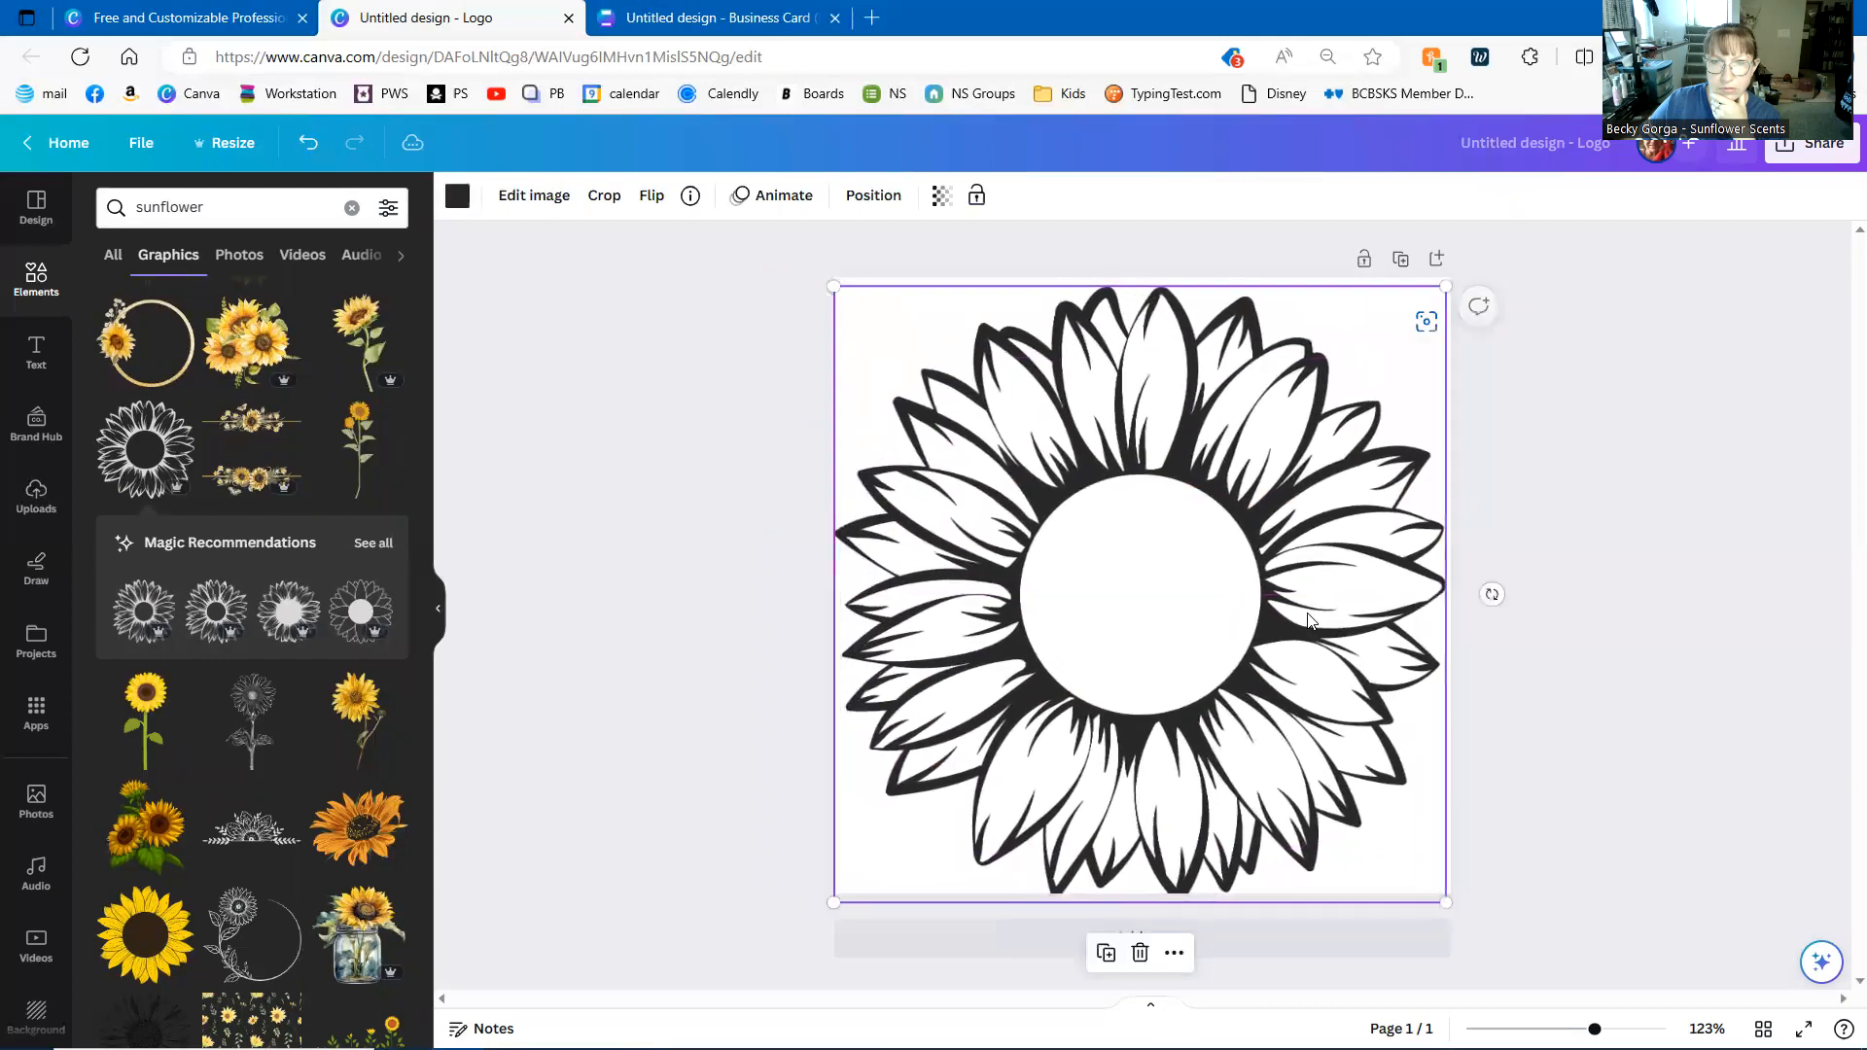
- Change the sunflower outline colour to the golden-yellow brand colour
left_click(456, 197)
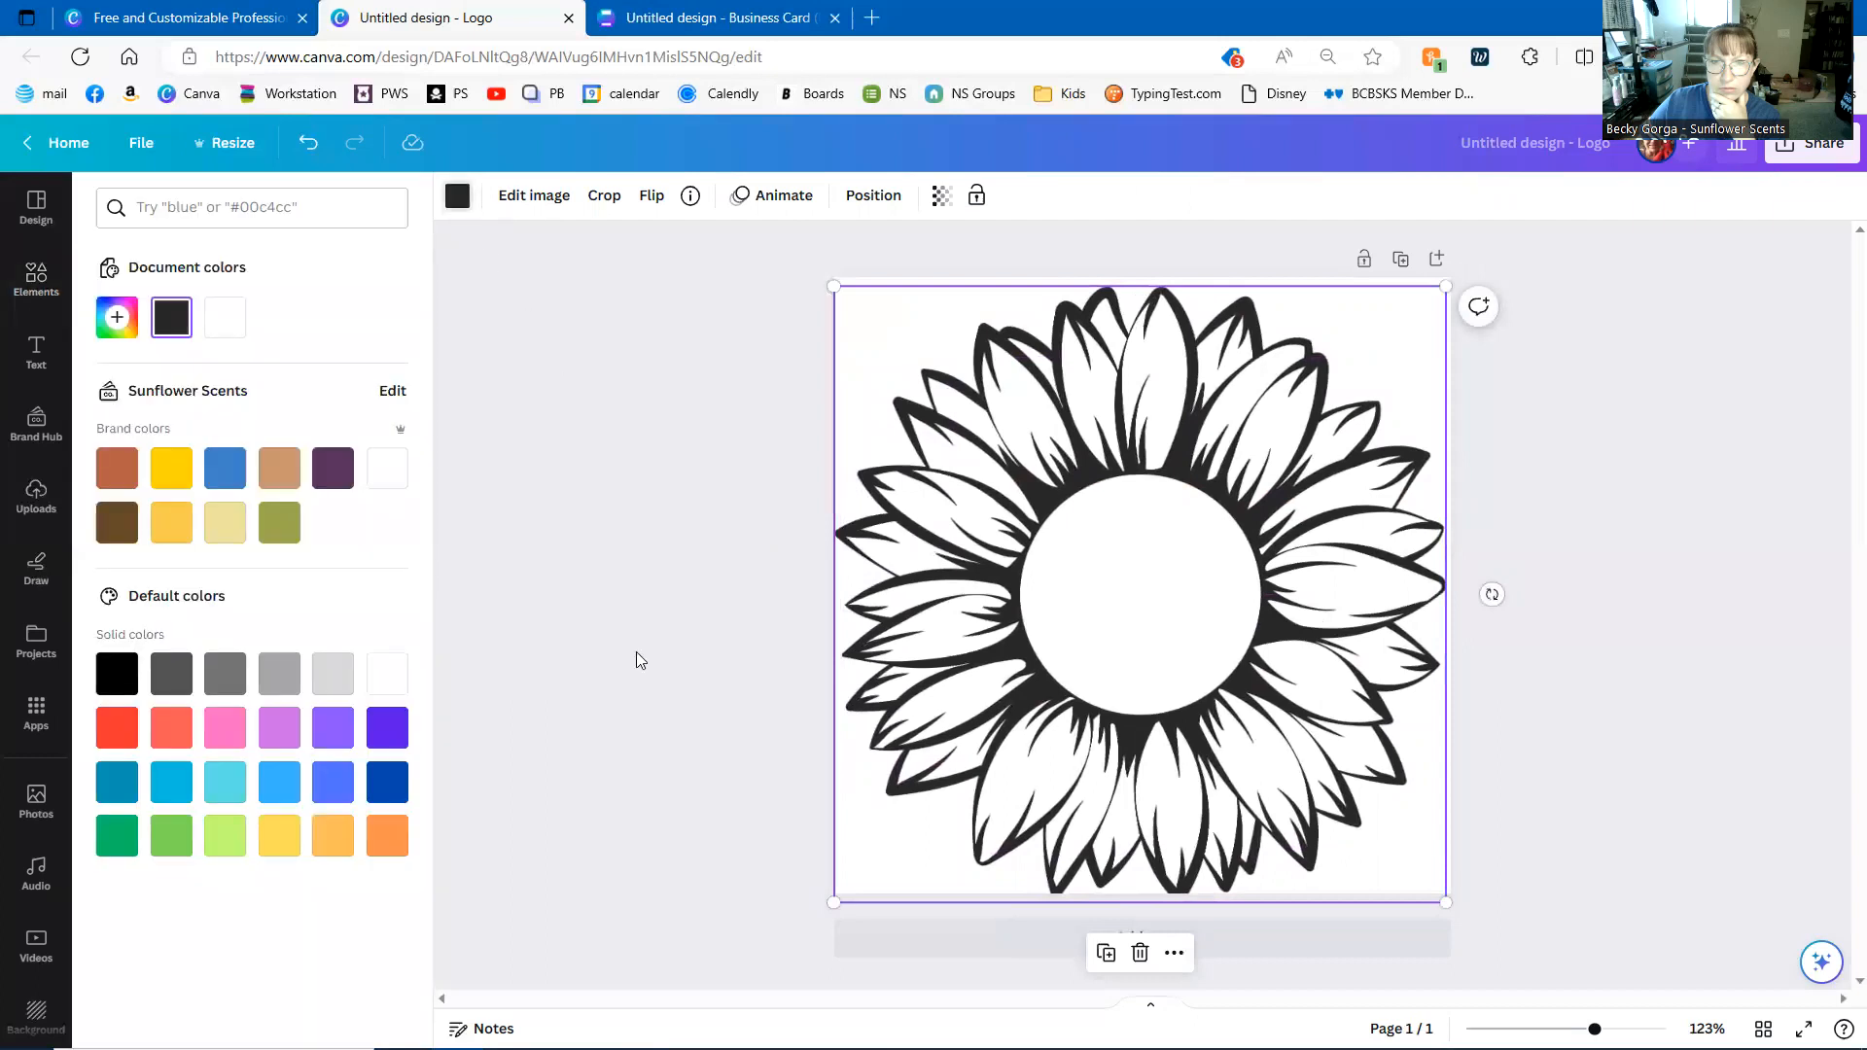
left_click(175, 474)
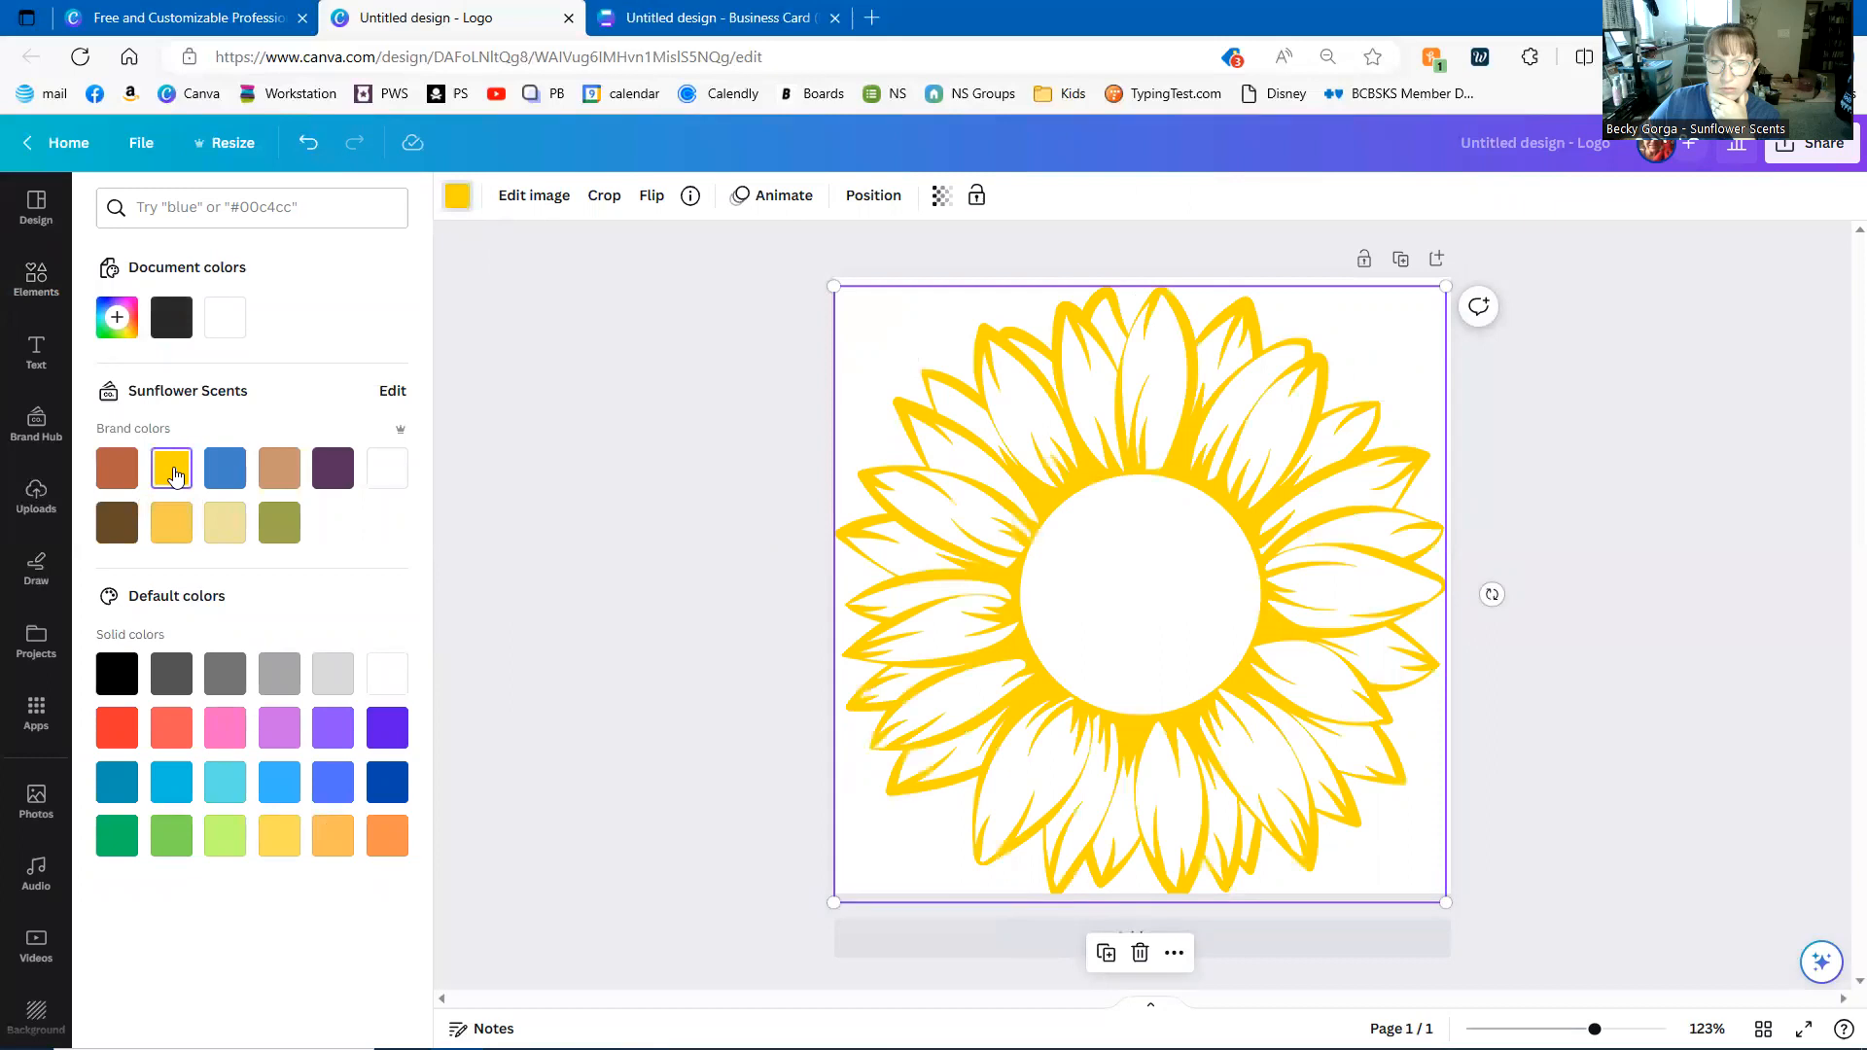
left_click(639, 579)
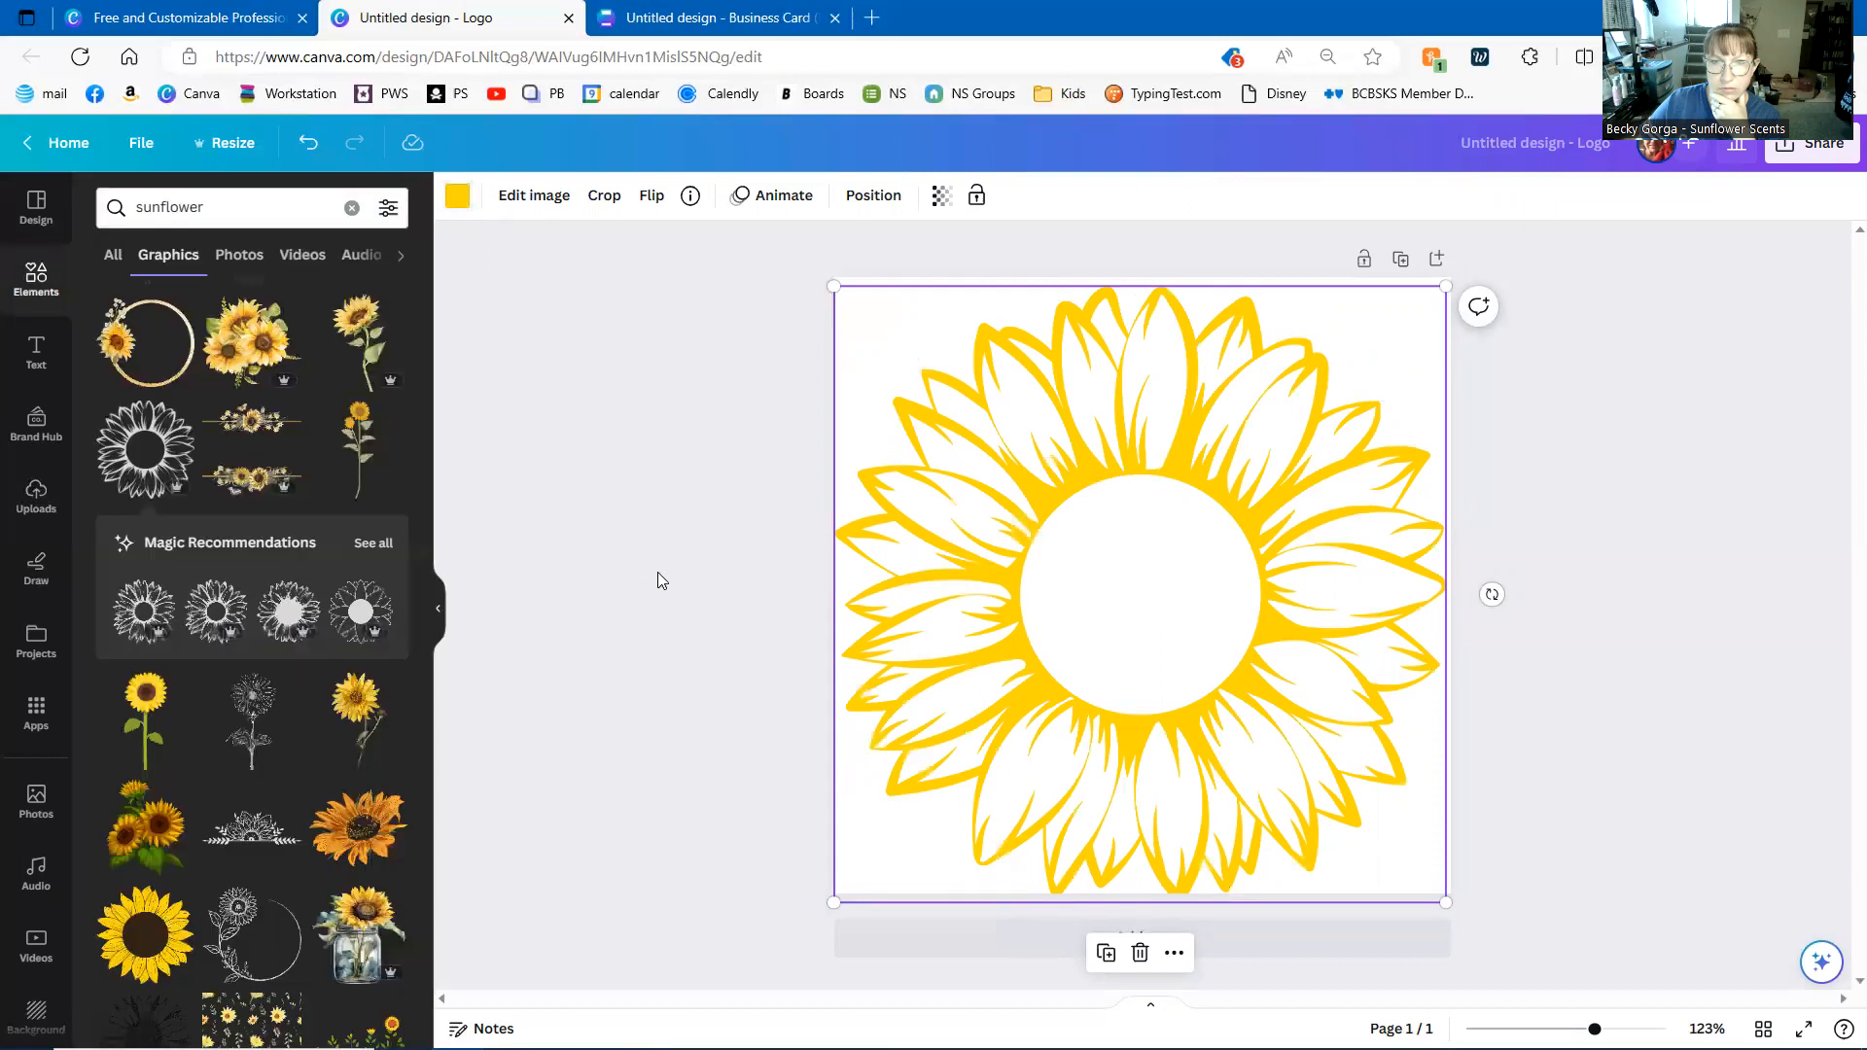
left_click(658, 572)
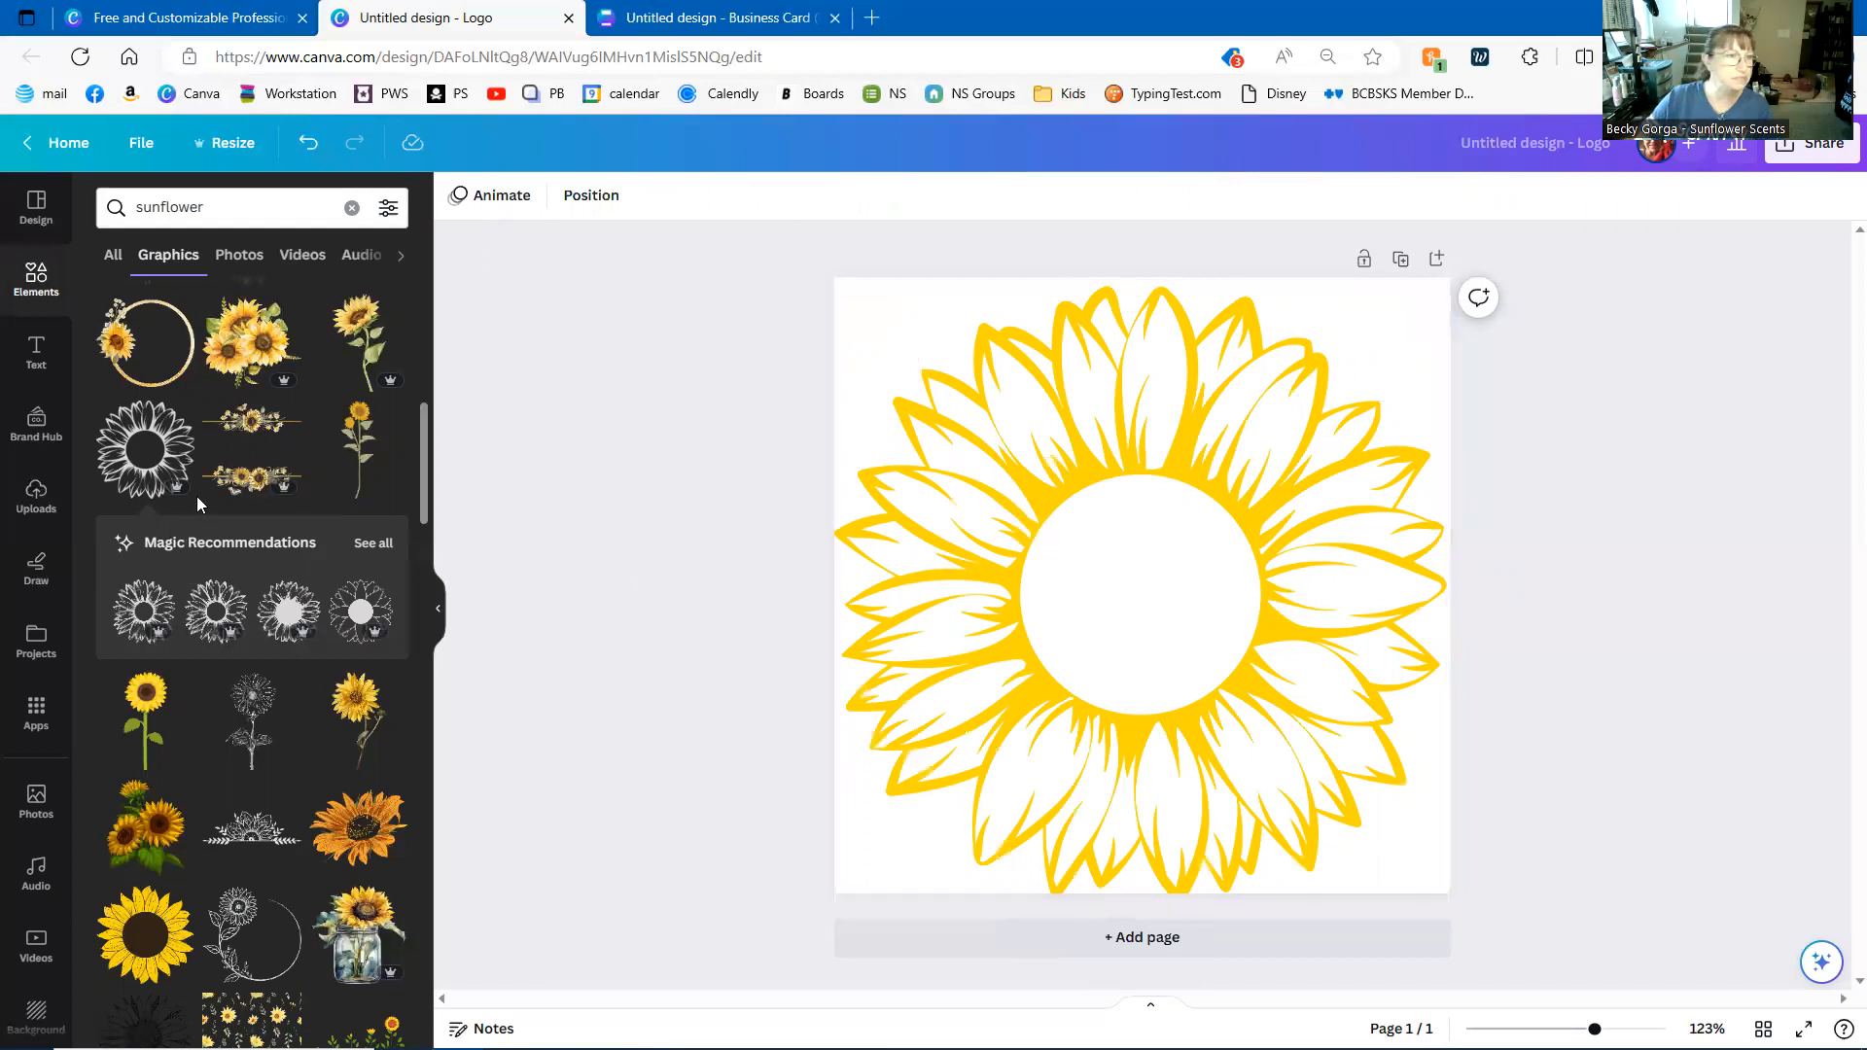
- Add an 'Add a heading' text box (LeoHand, 31.5) and browse the font list
left_click(32, 350)
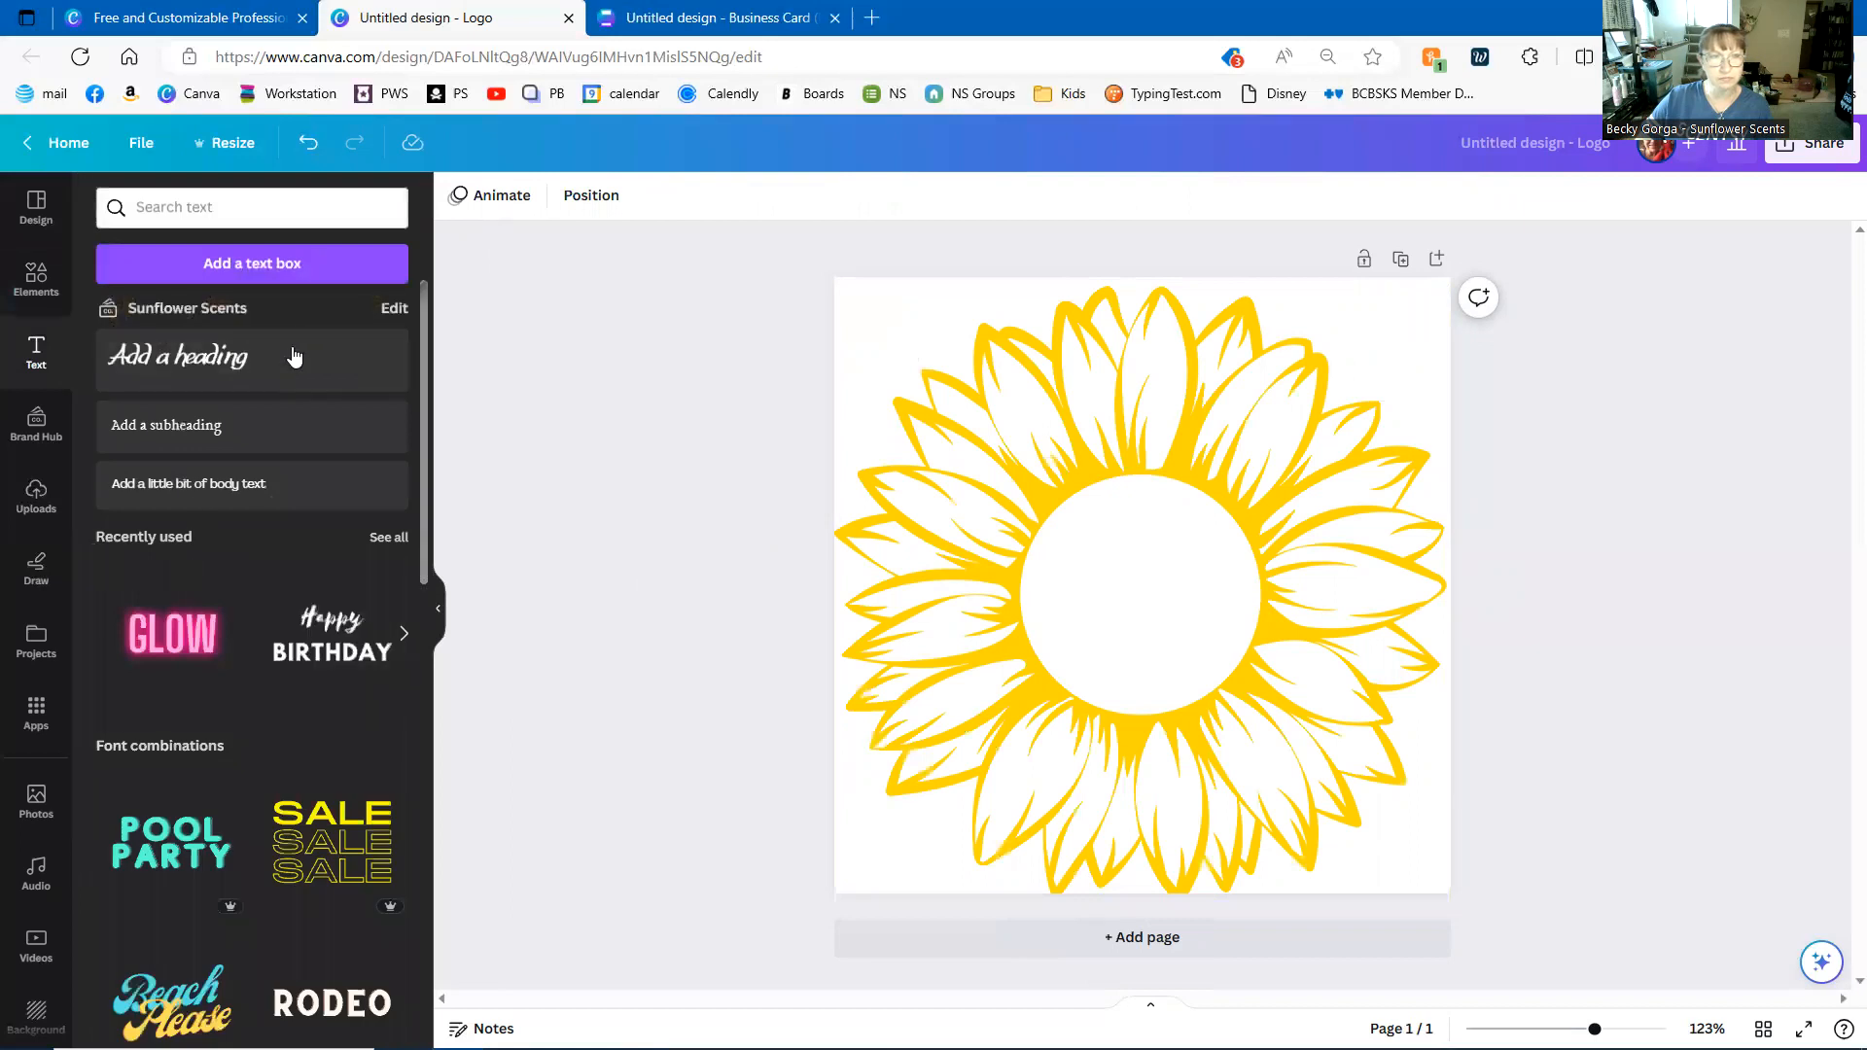
left_click(198, 367)
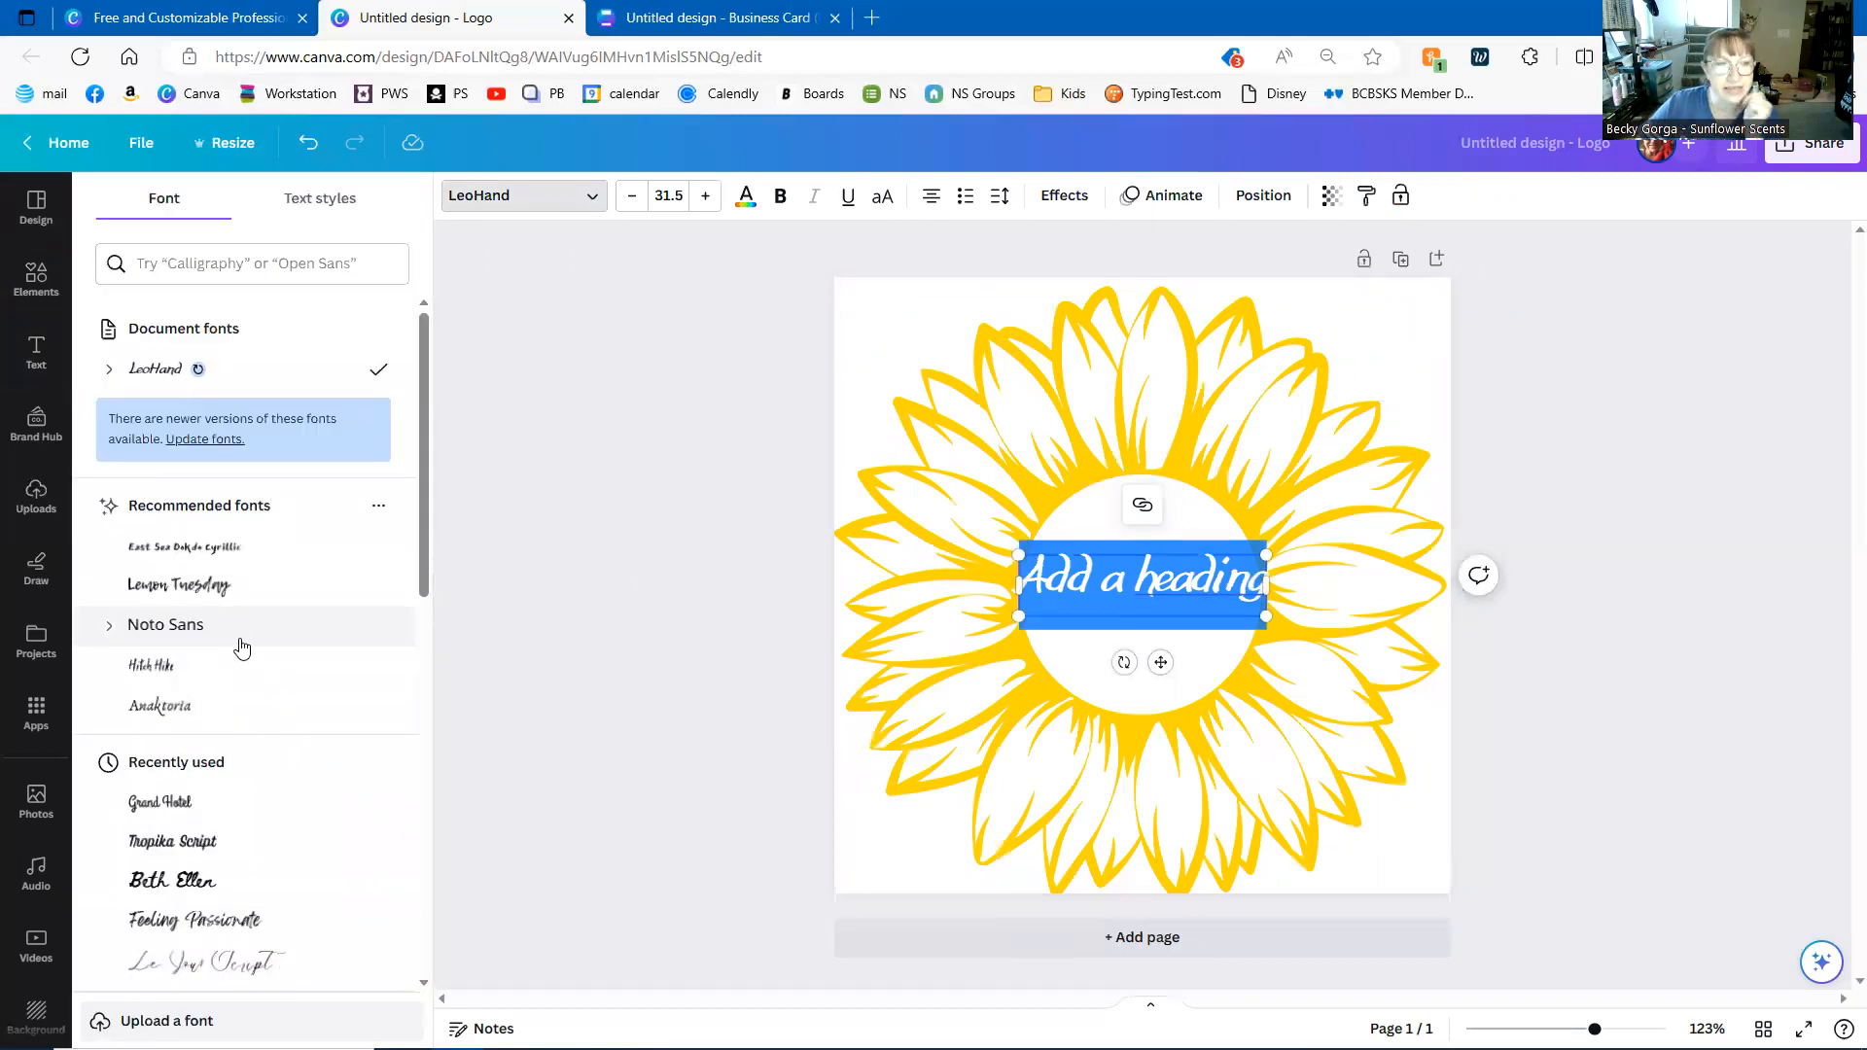
scroll(241, 649, "down", 10)
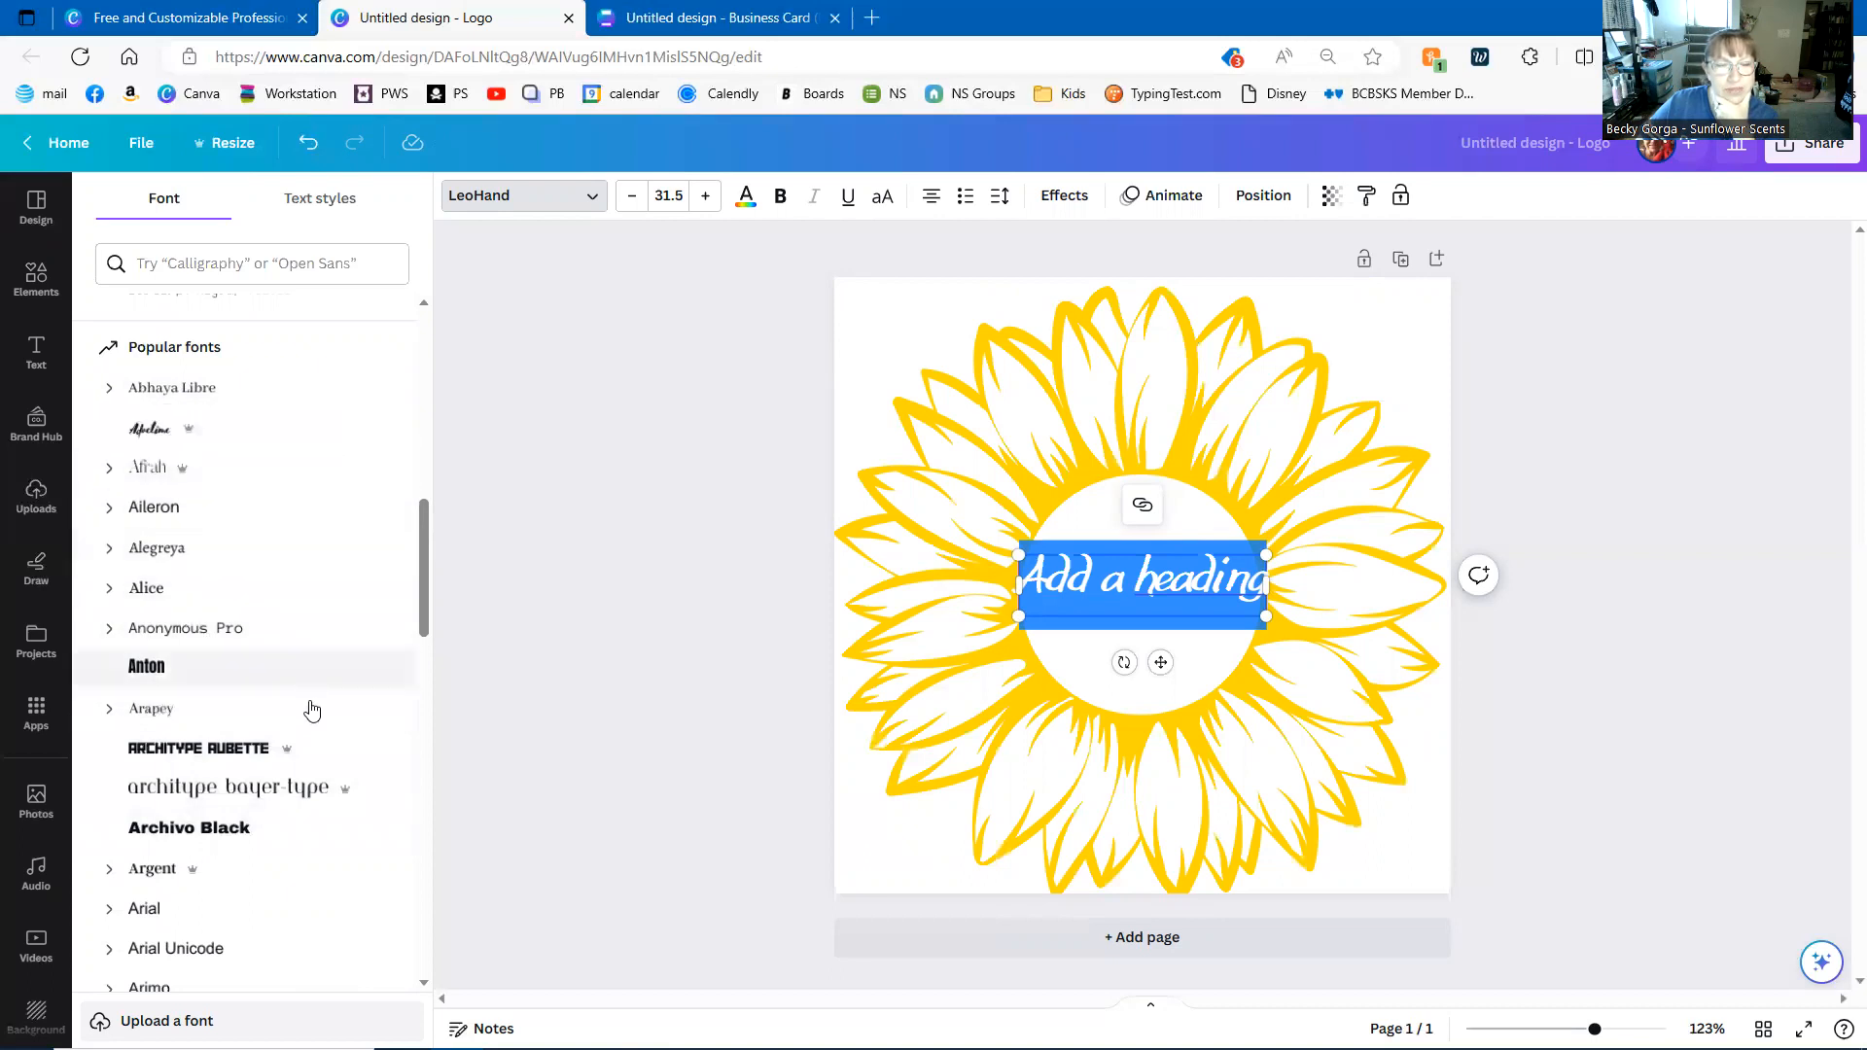
scroll(340, 744, "down", 2)
scroll(340, 743, "down", 4)
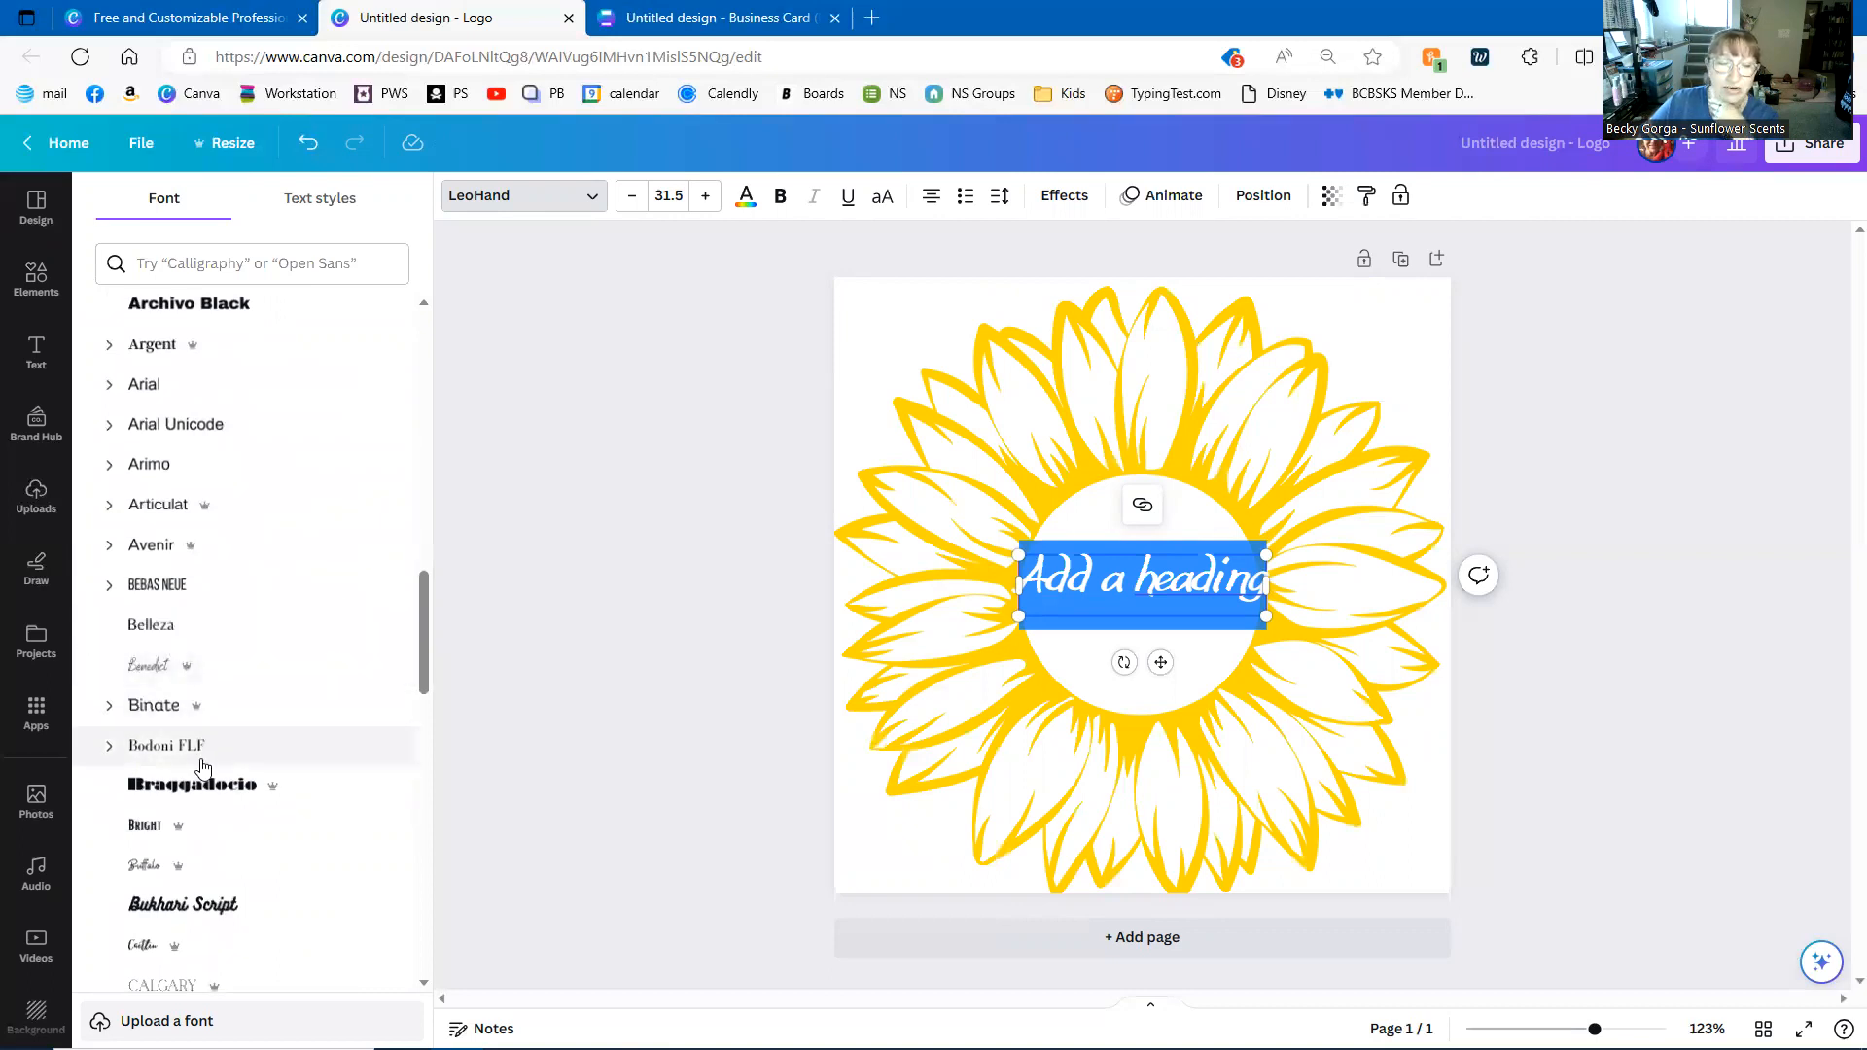
scroll(202, 768, "down", 3)
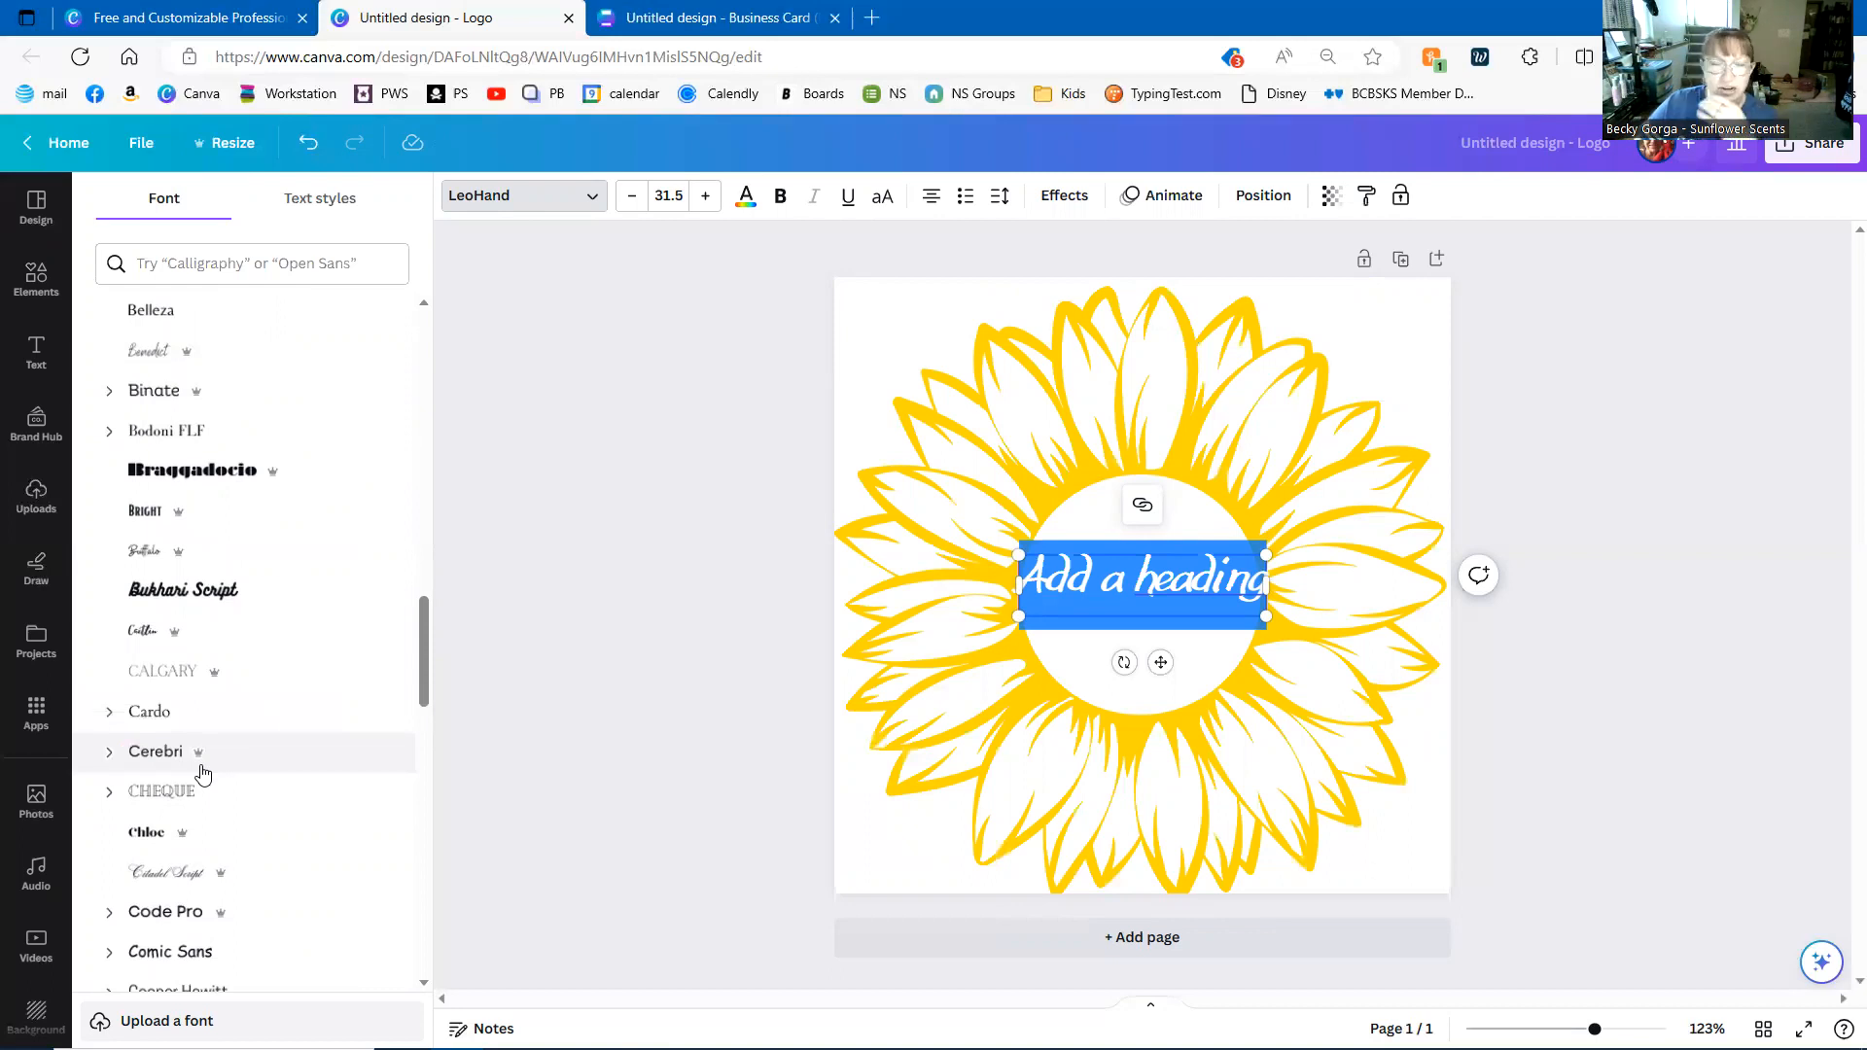
scroll(202, 851, "down", 1)
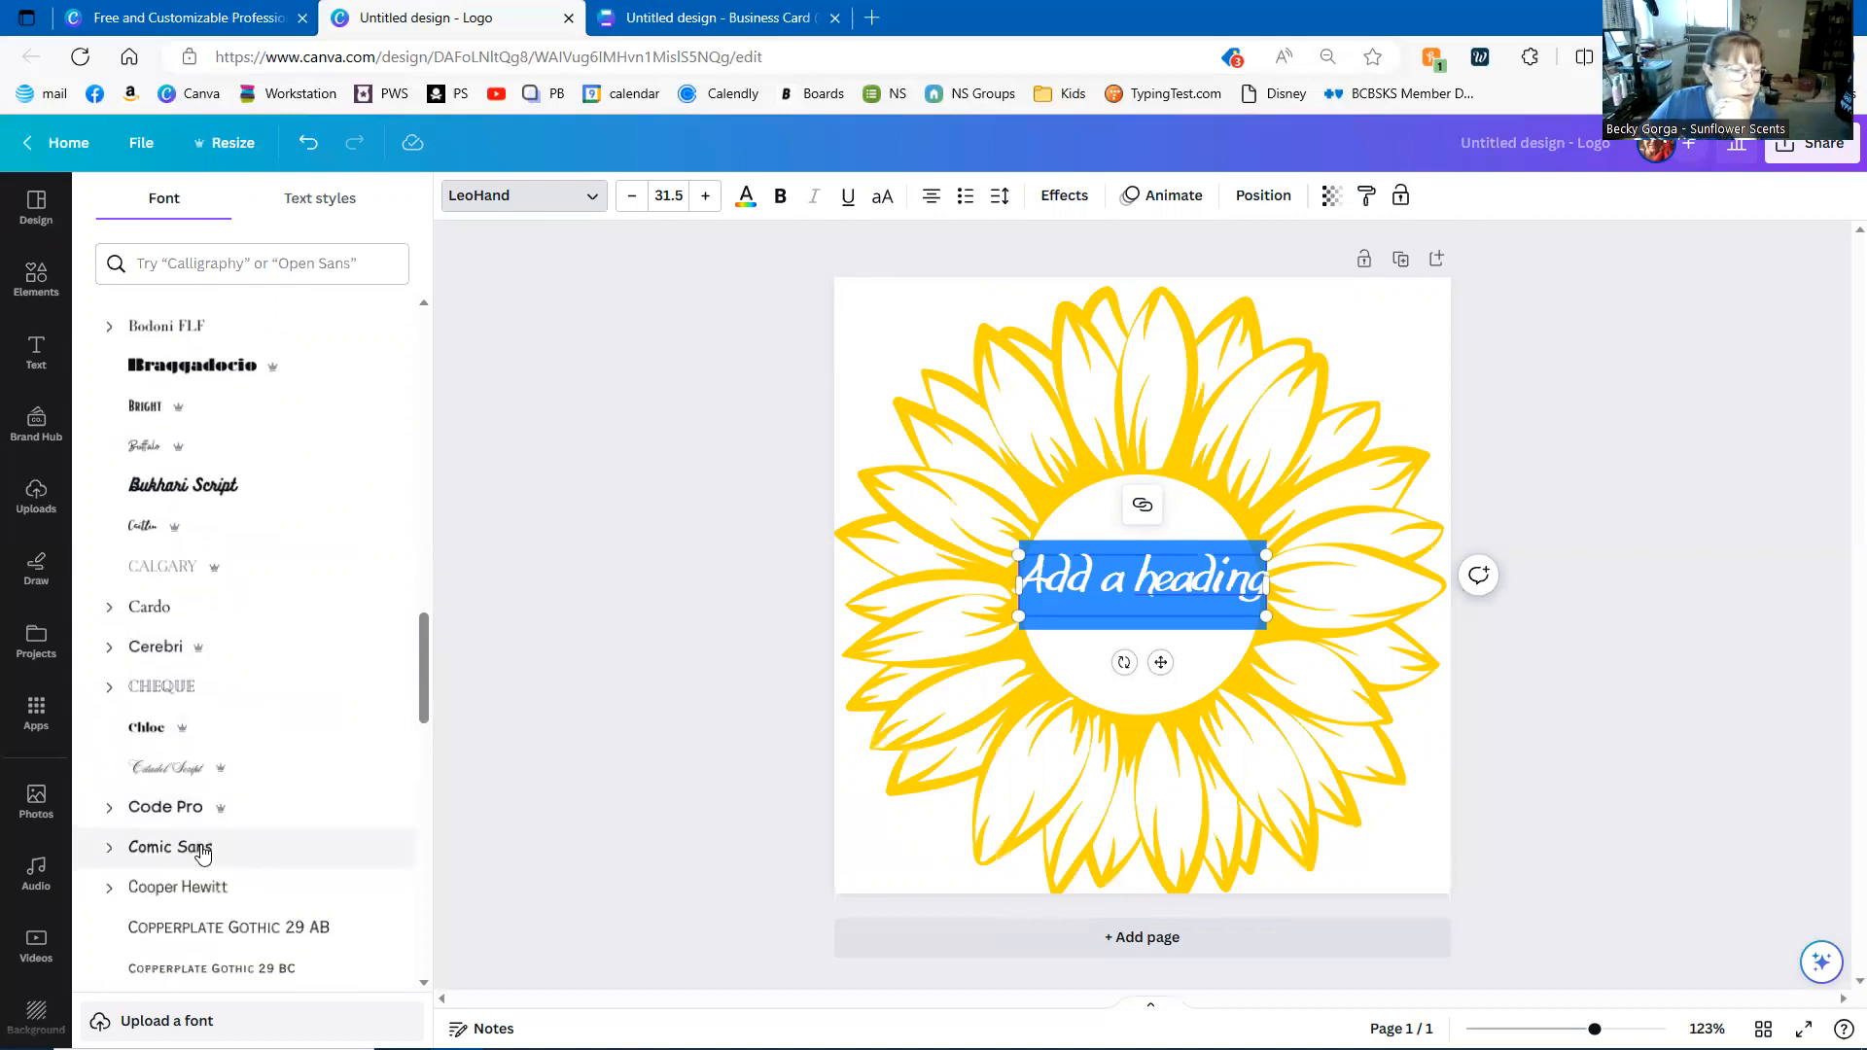
scroll(360, 866, "down", 1)
scroll(358, 855, "up", 18)
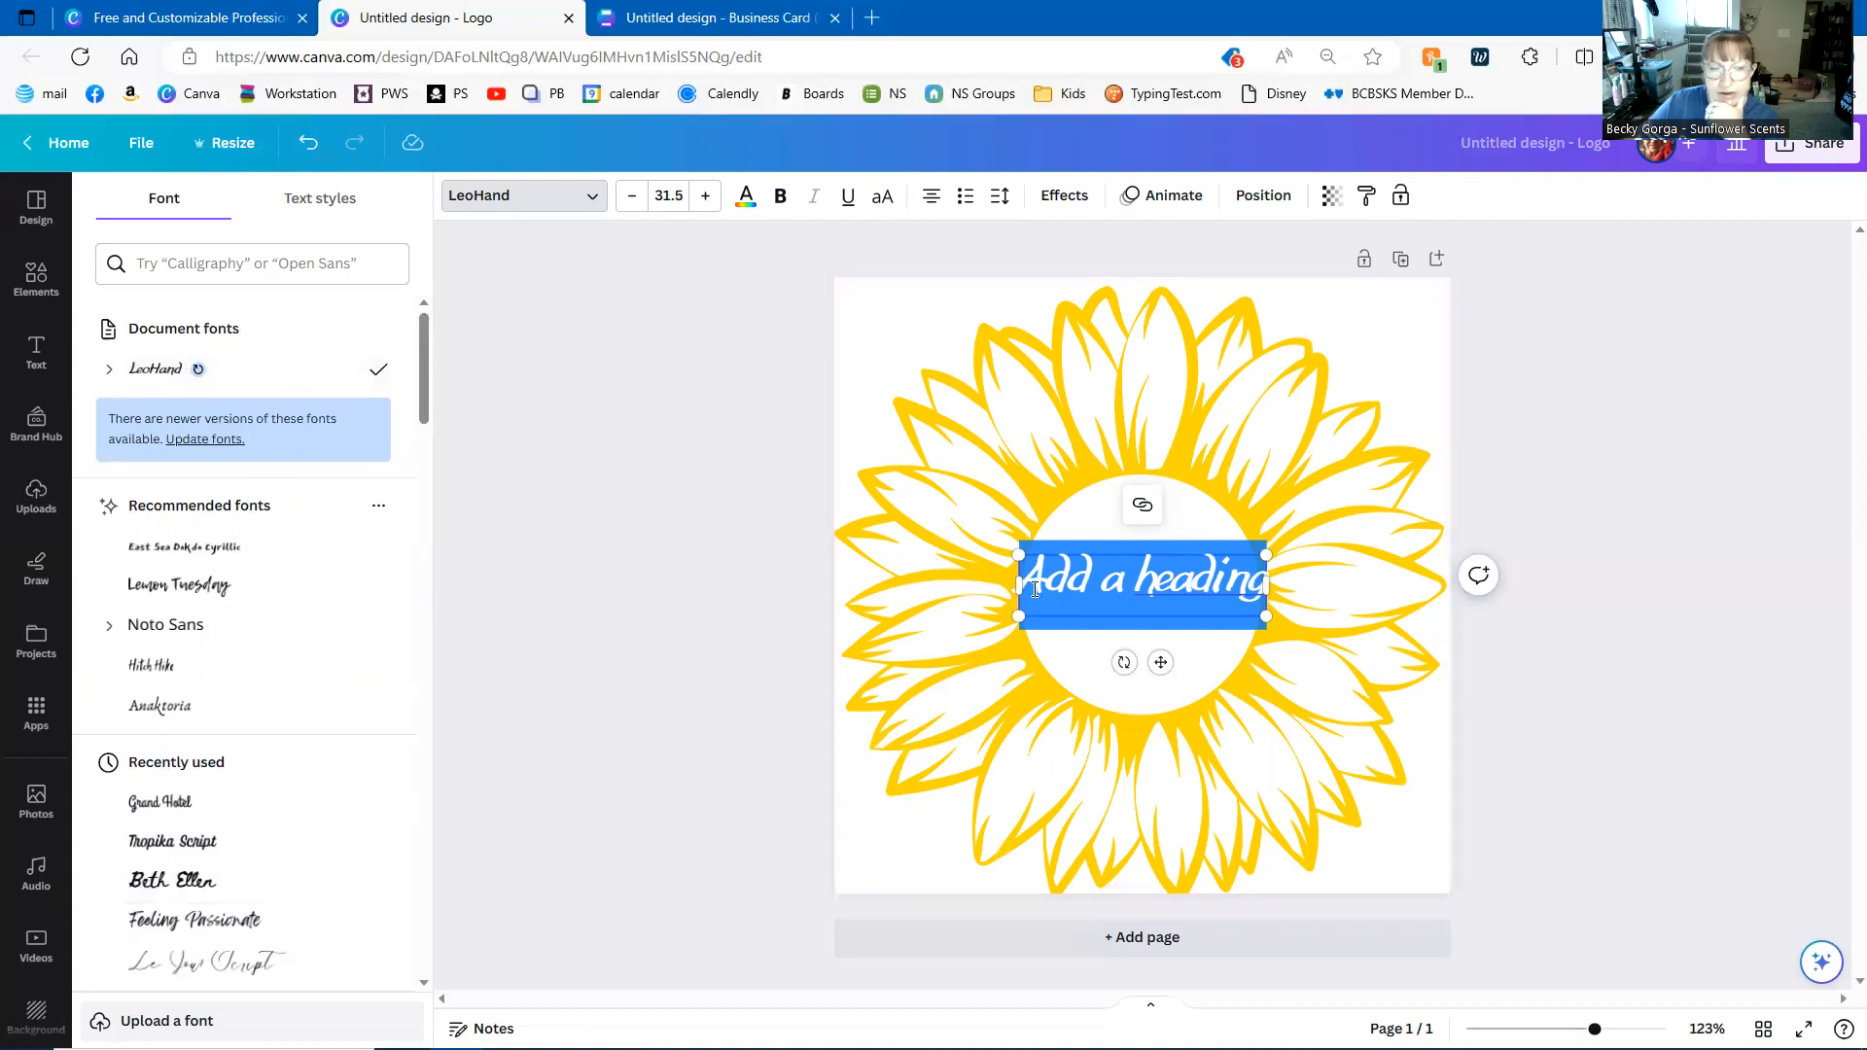
- Replace the heading placeholder with the consultant's name and centre it in the sunflower
triple_click(1160, 584)
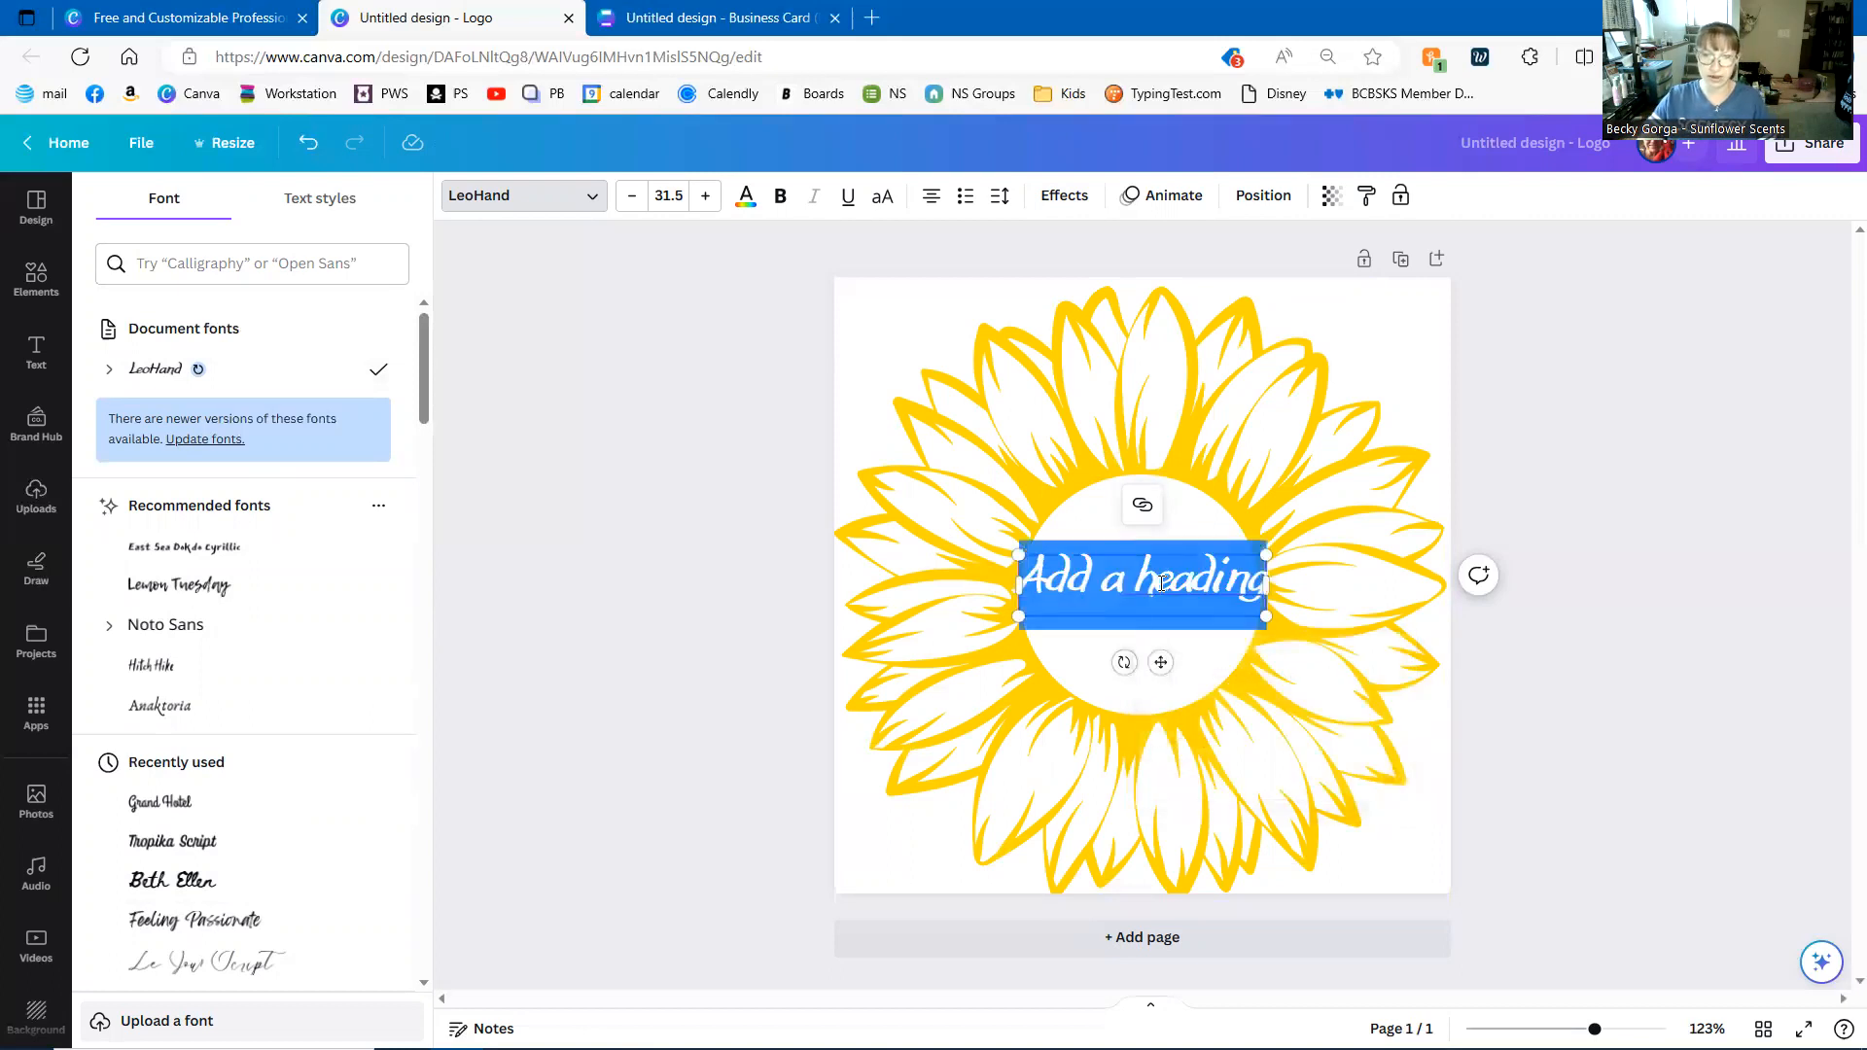
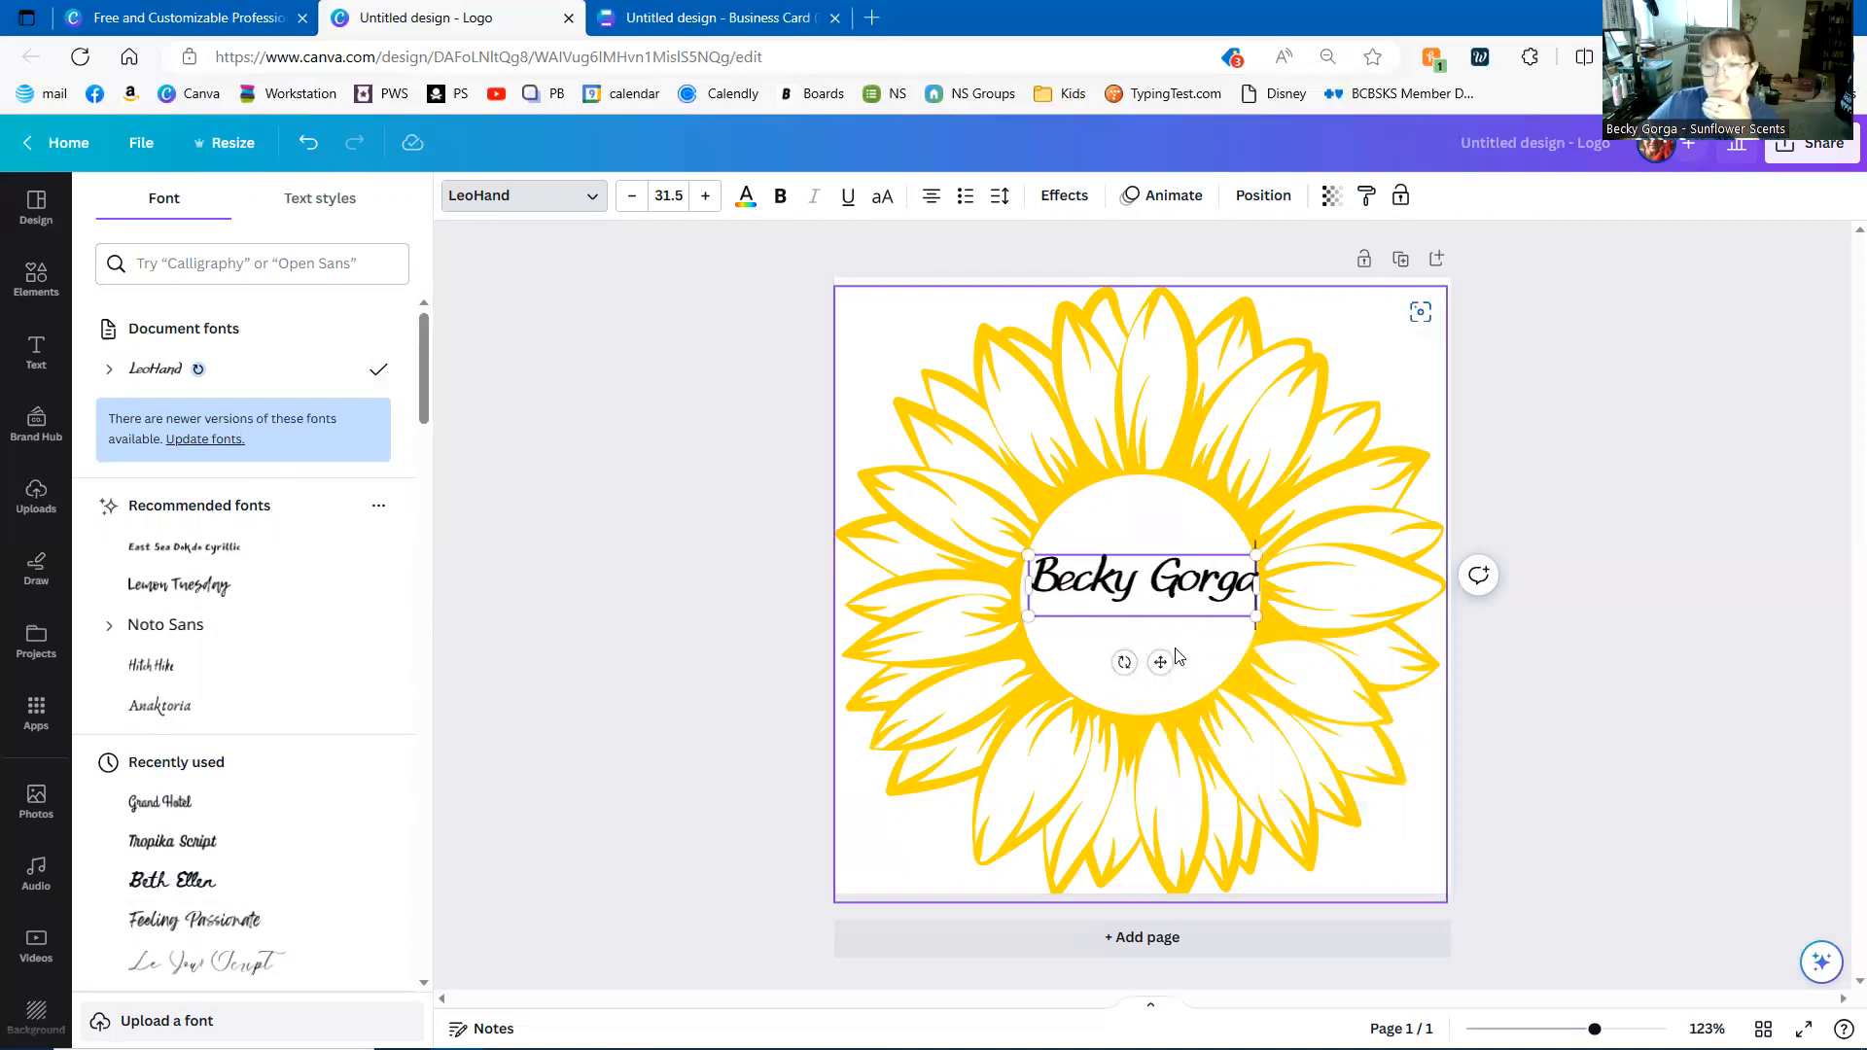
left_click_drag(1160, 662, 1157, 651)
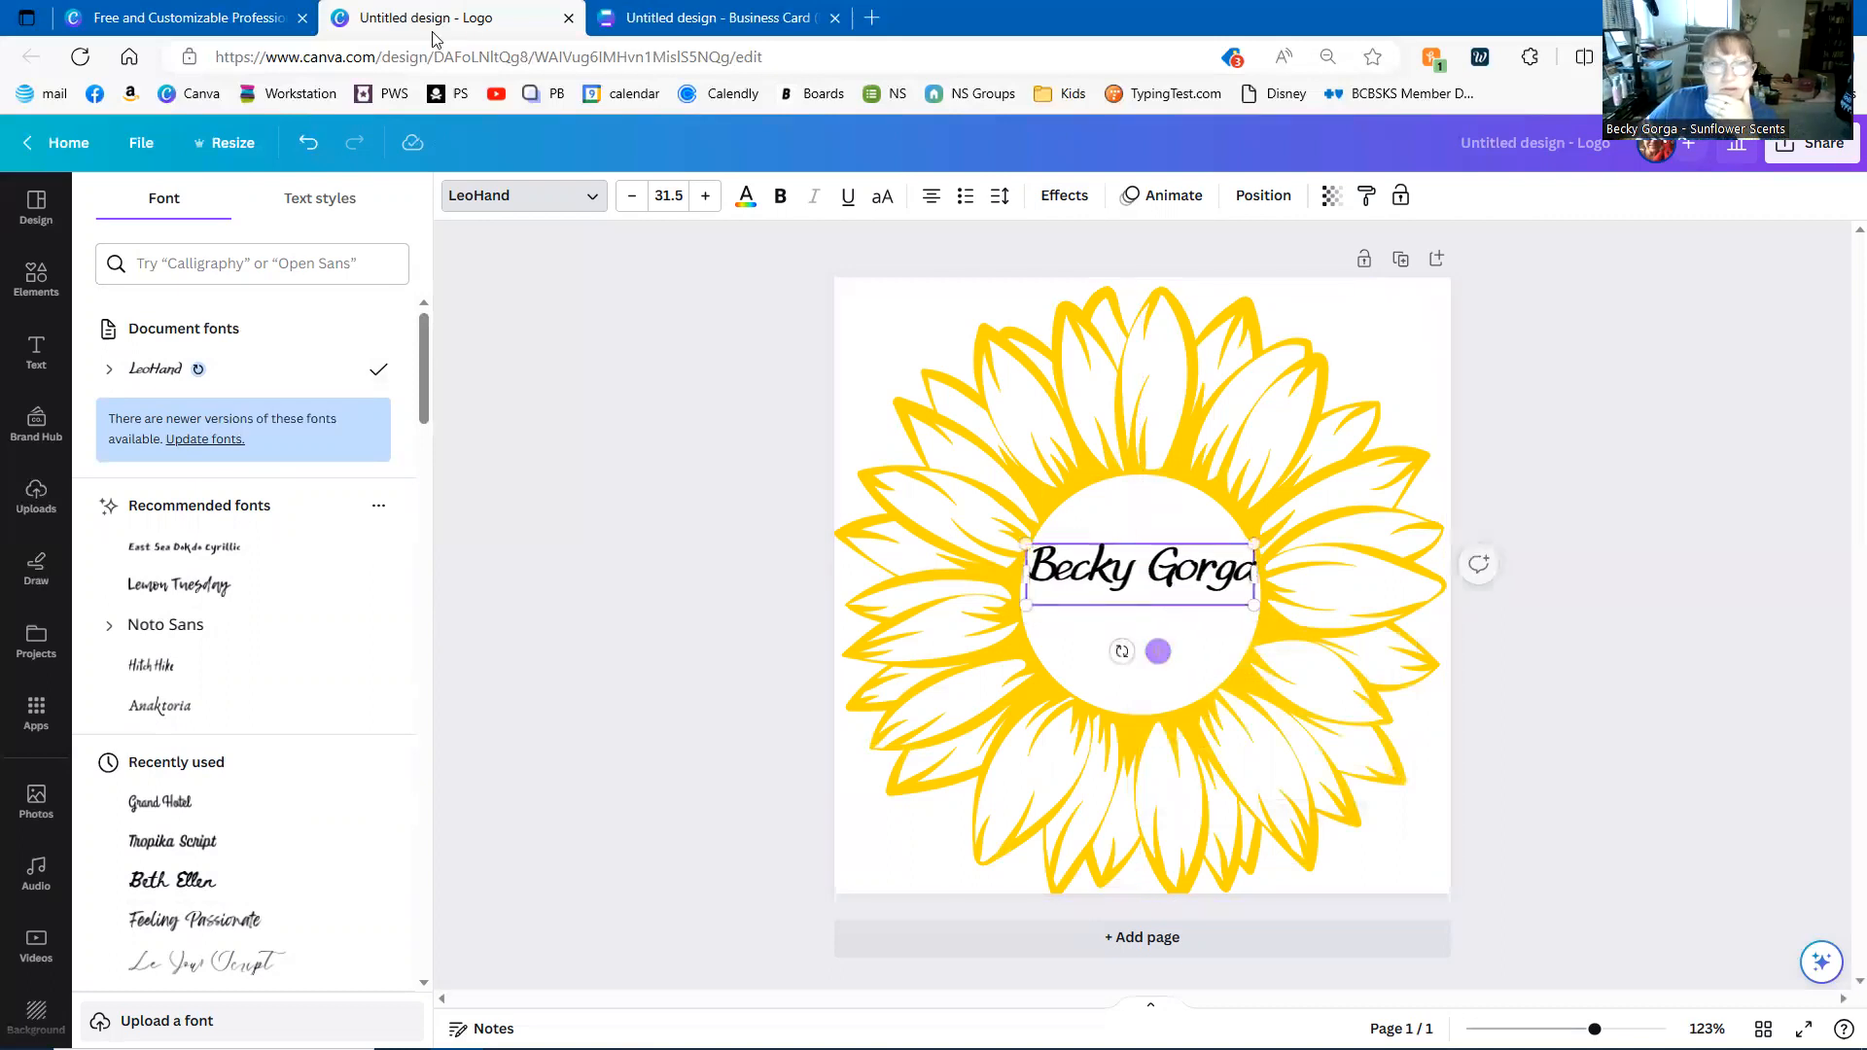
left_click(756, 204)
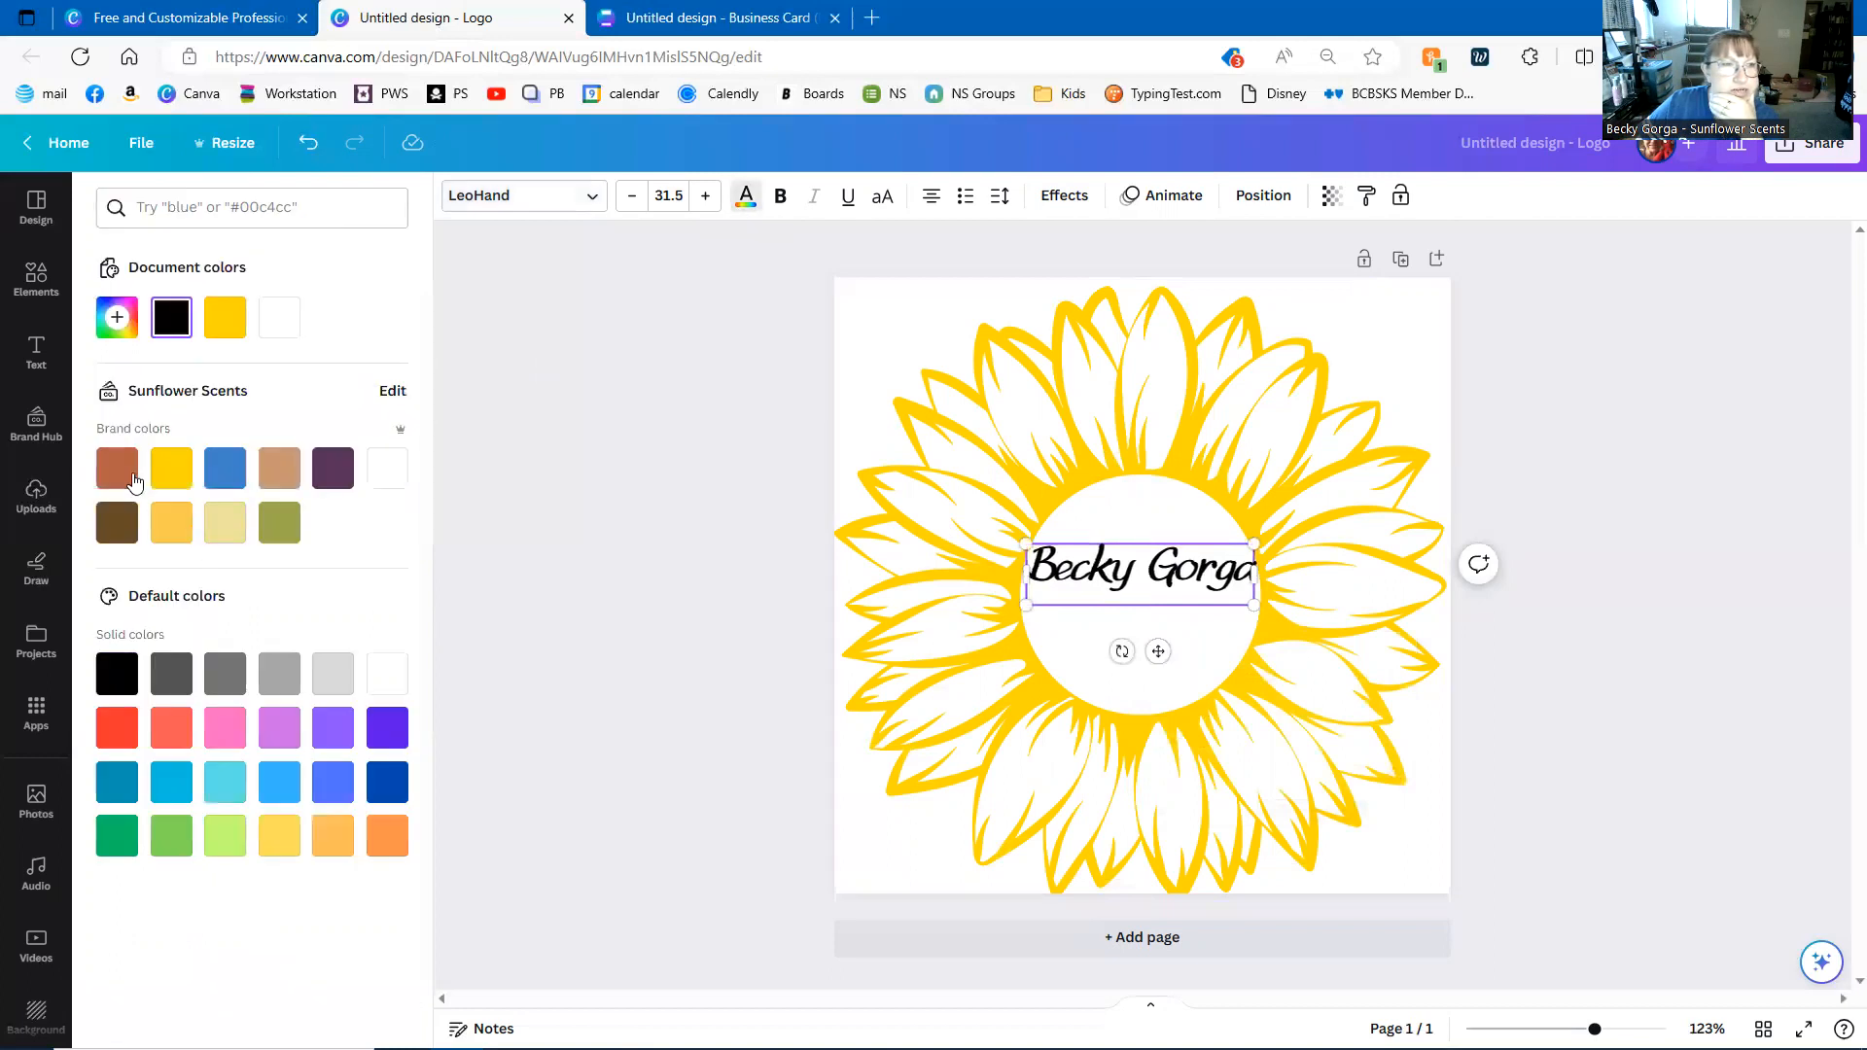
left_click(511, 595)
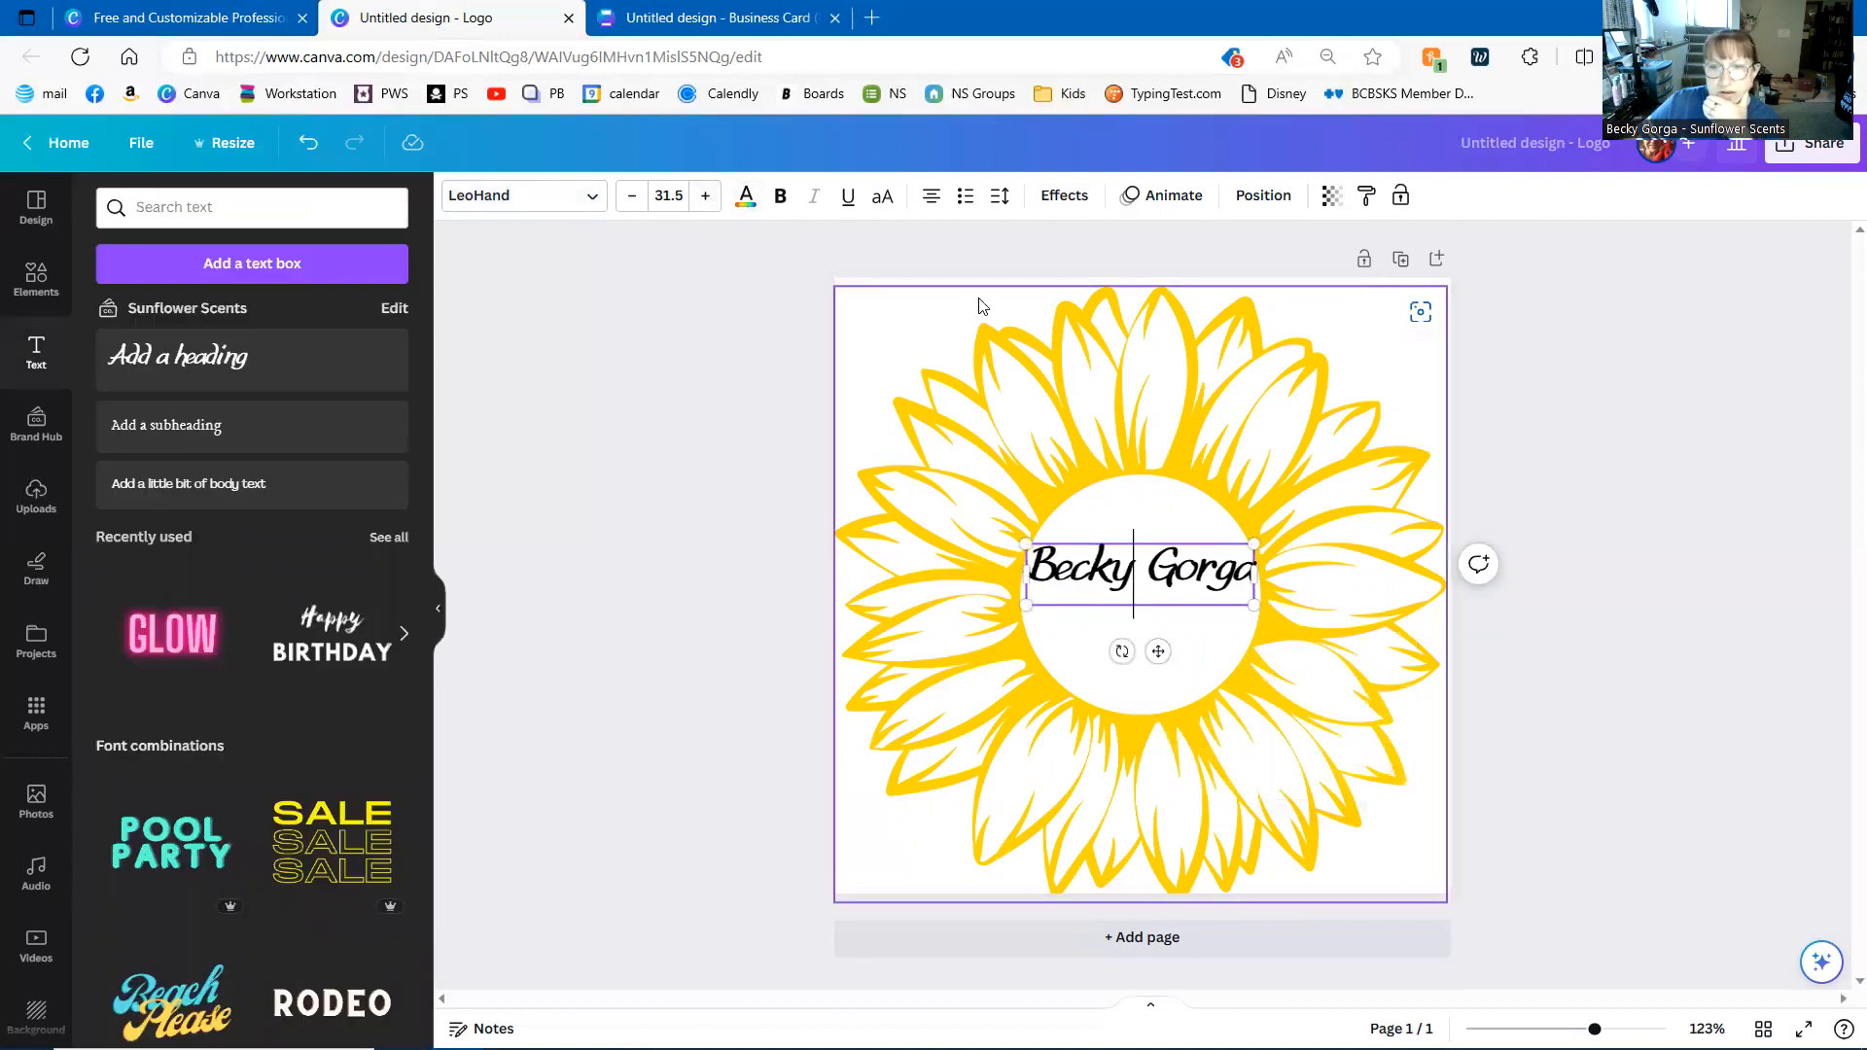
- Make the name text orange-brown, then add another heading box
triple_click(1180, 571)
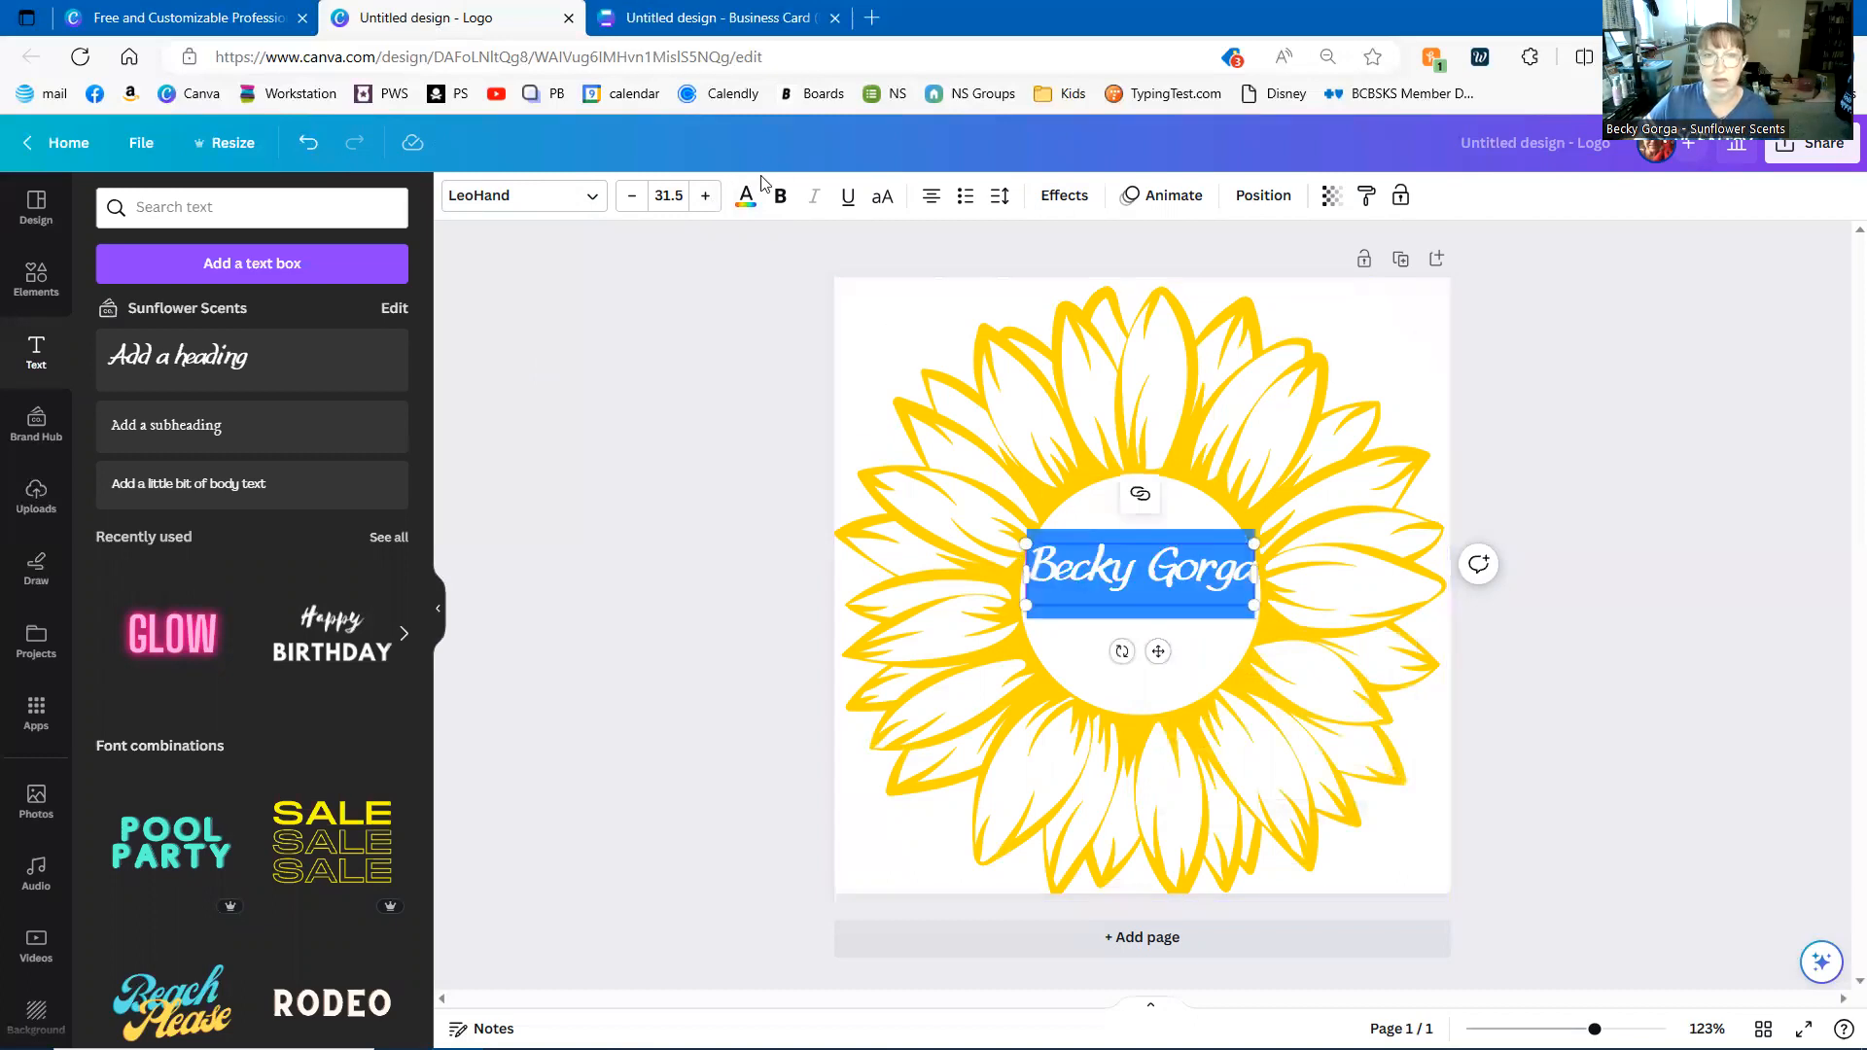
left_click(746, 198)
left_click(116, 467)
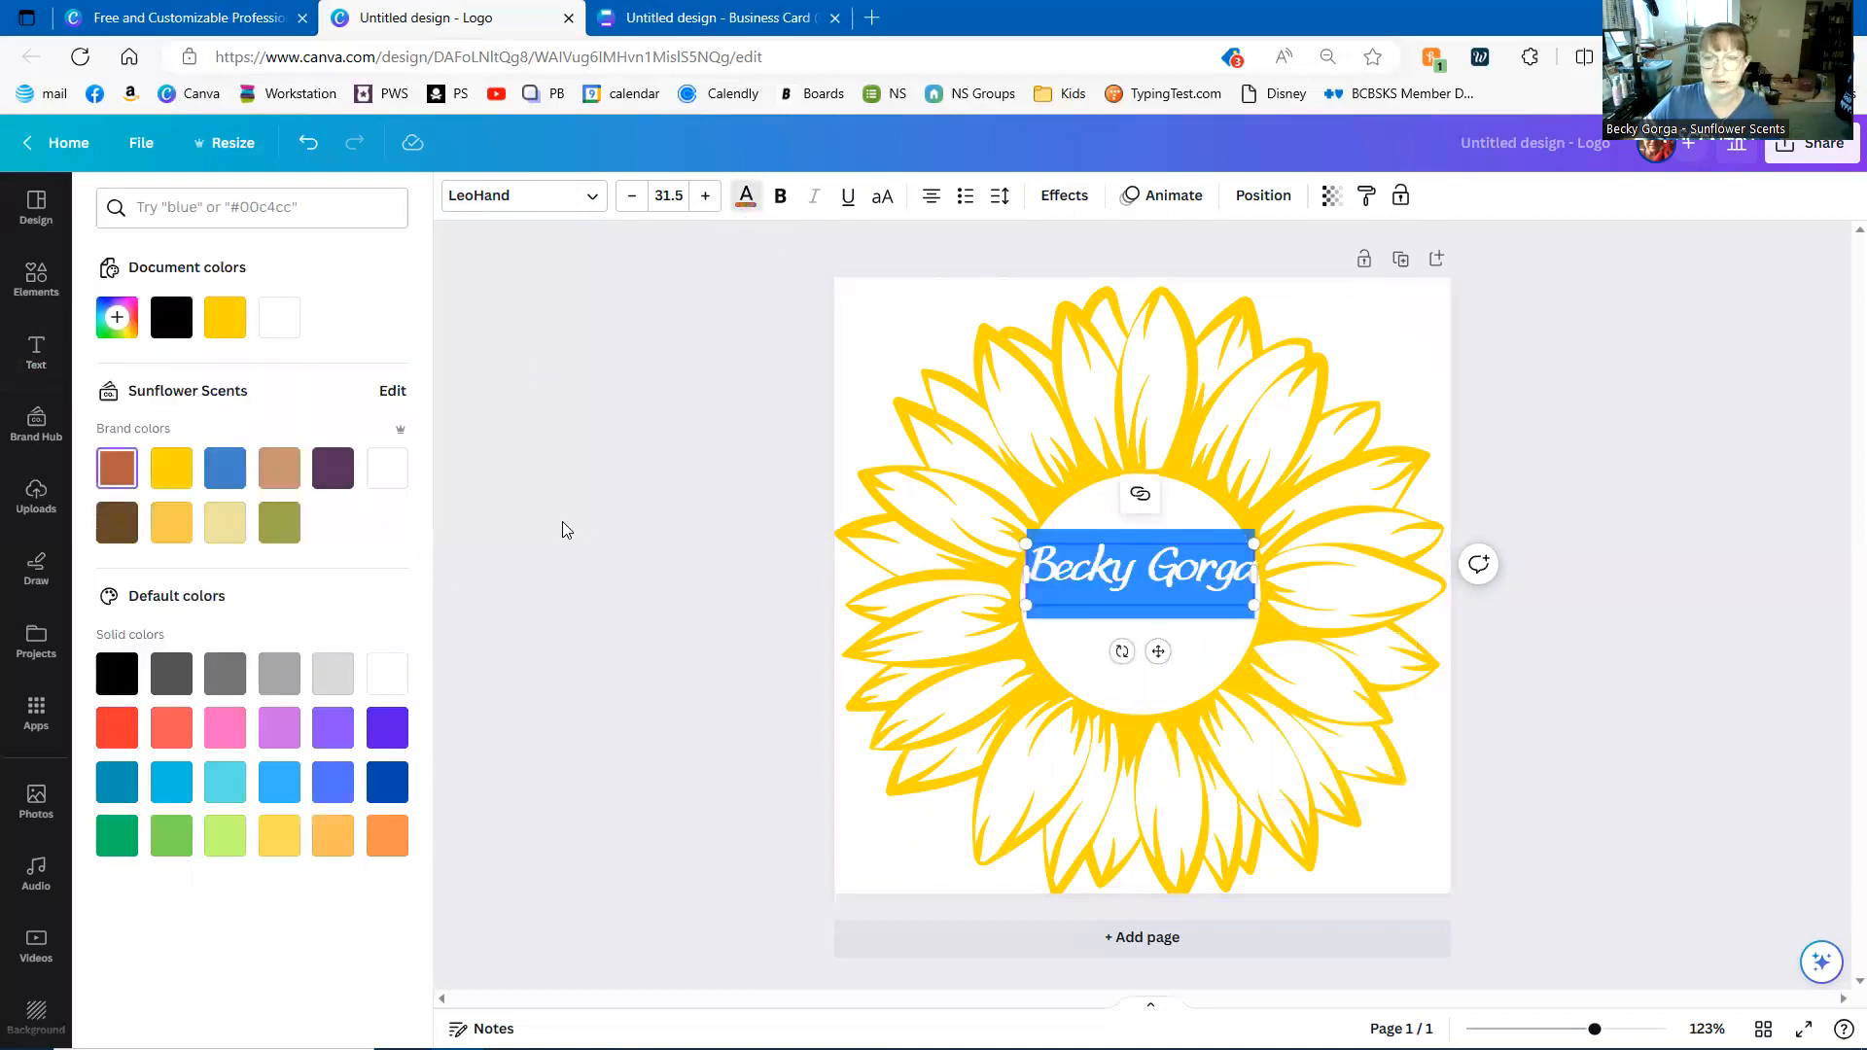
left_click(582, 527)
left_click(599, 538)
left_click(1177, 593)
left_click(1793, 731)
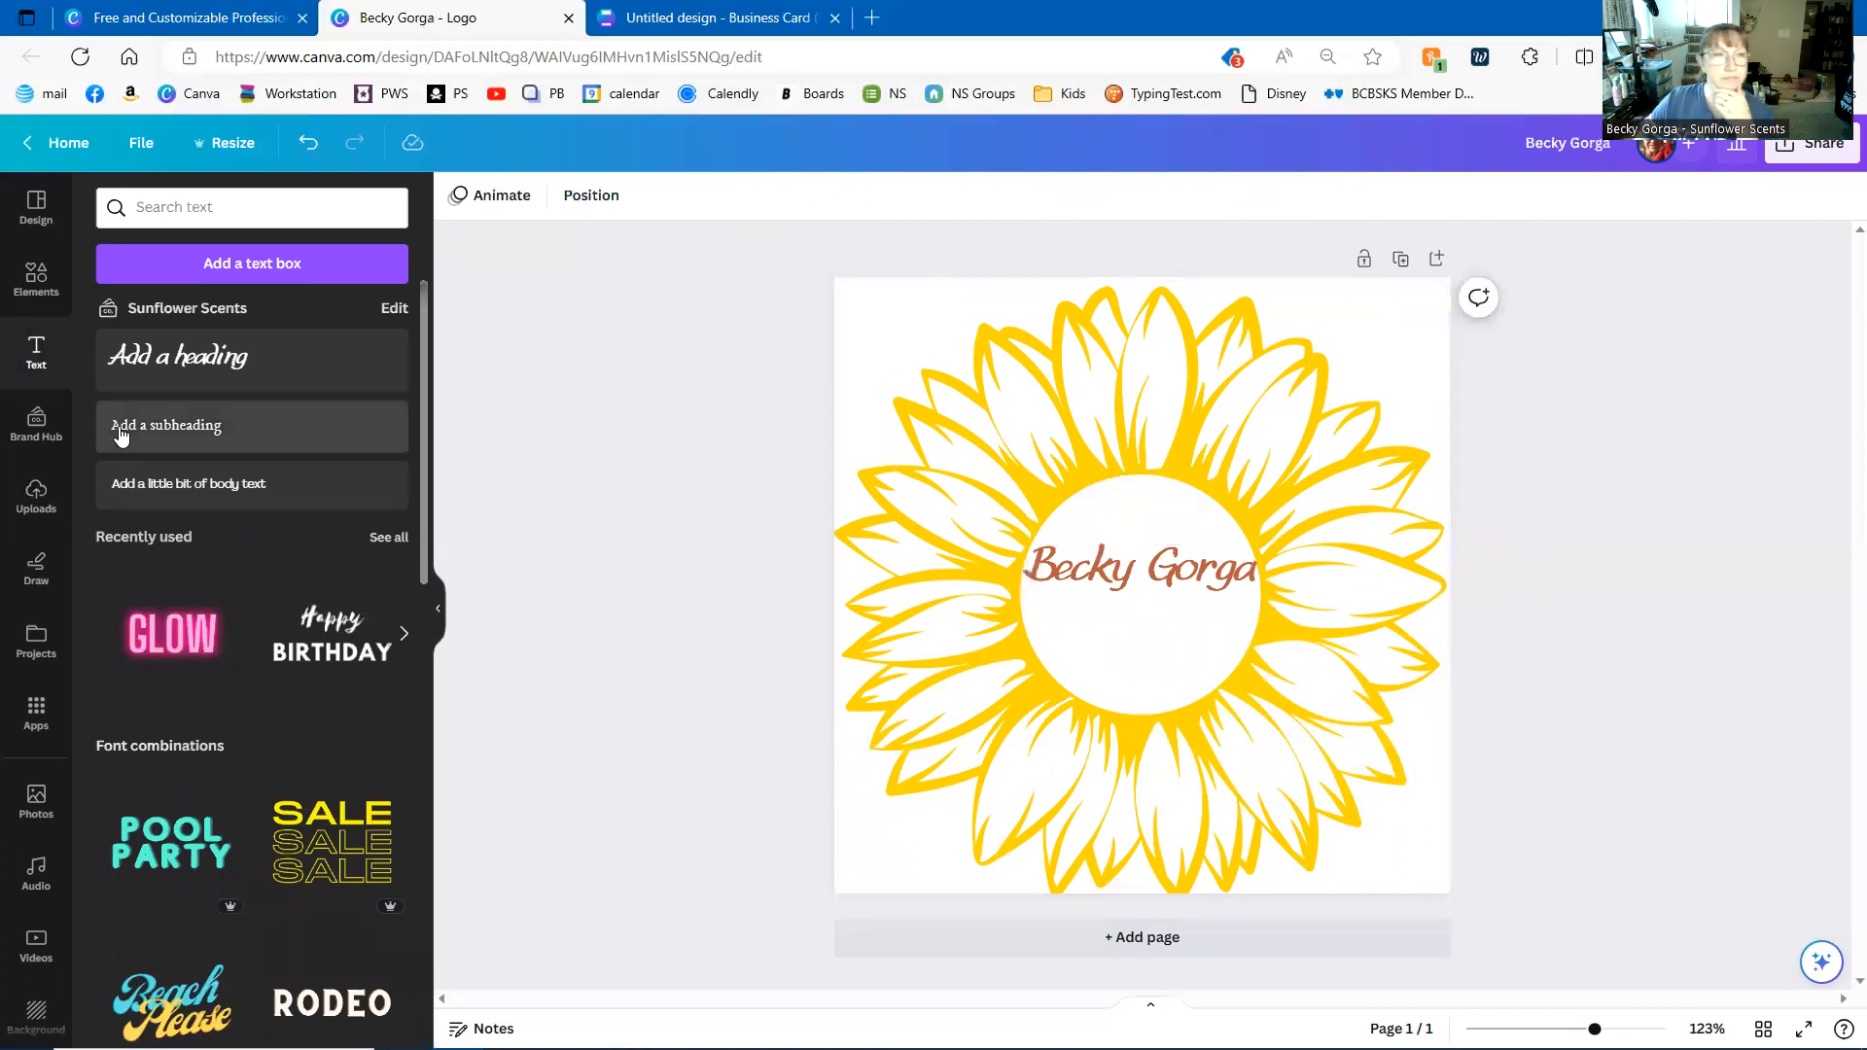
left_click(175, 358)
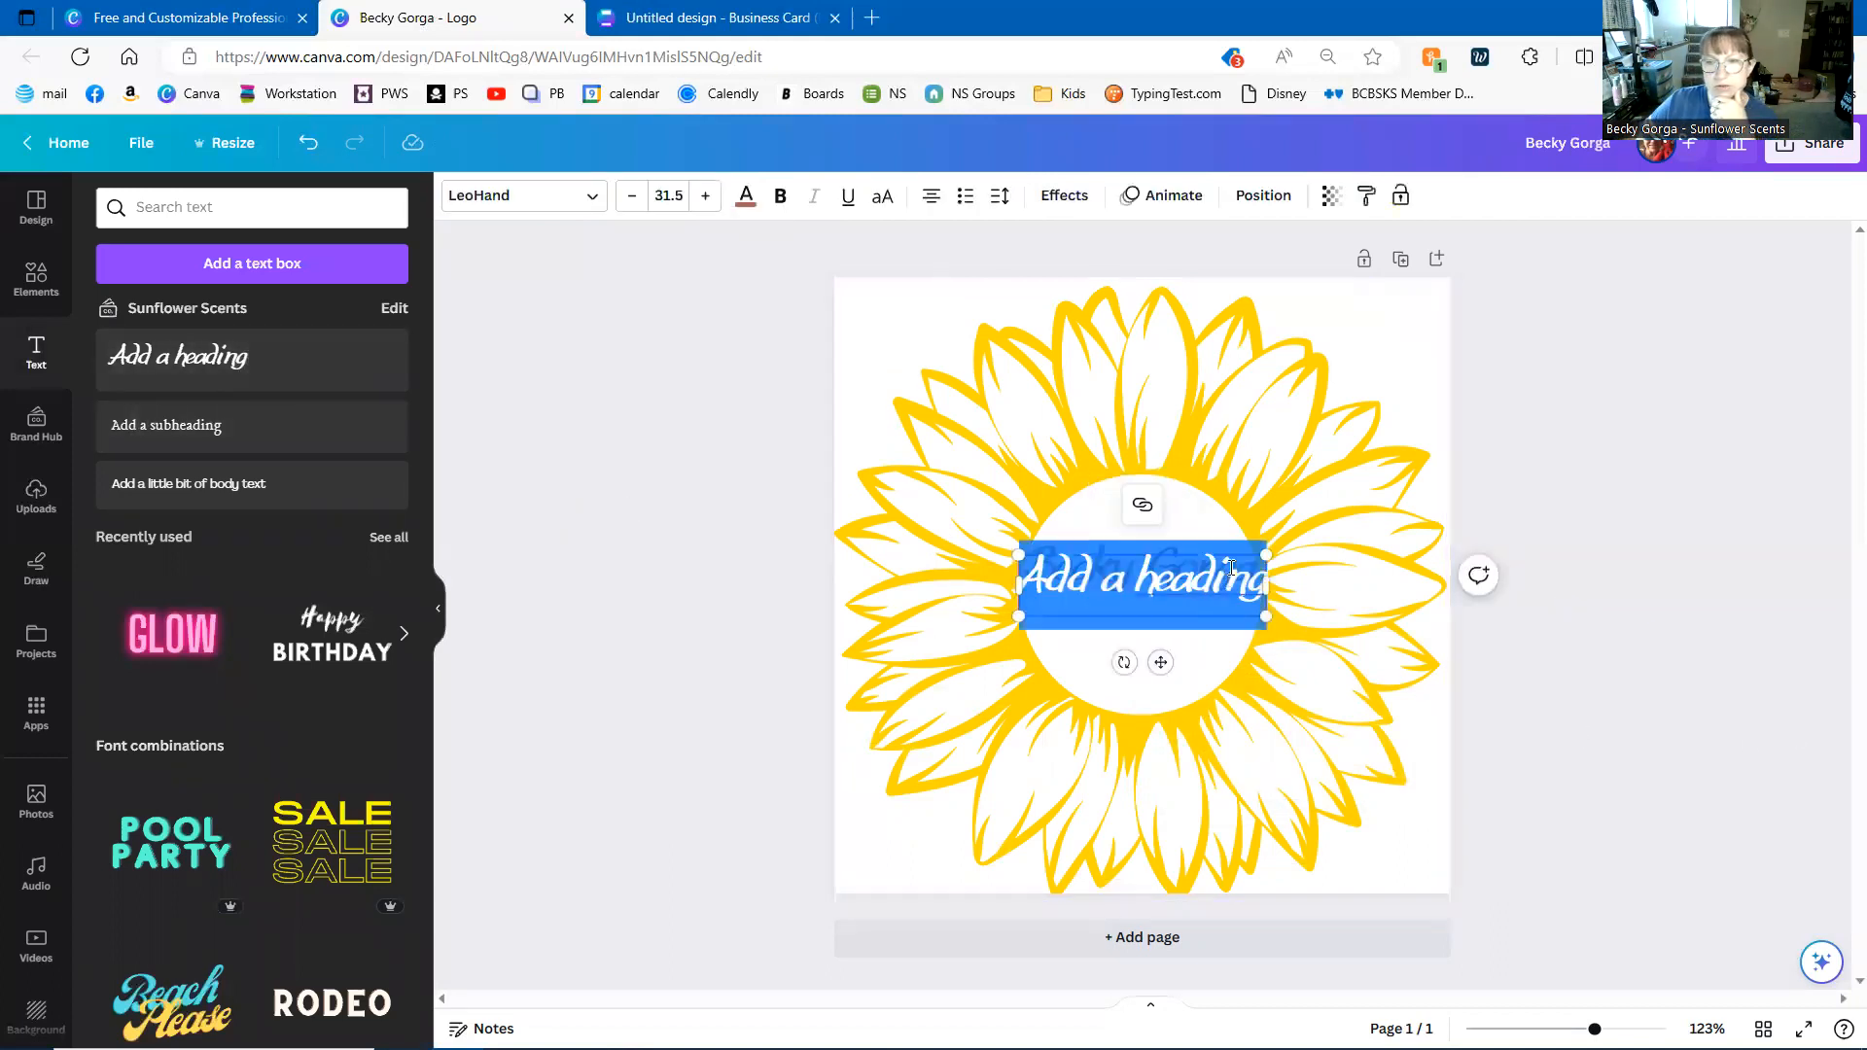
- Type 'Sunflower Scents' in the new heading, shrink it to about 15.7, and place it under the name
left_click_drag(1239, 575, 1162, 594)
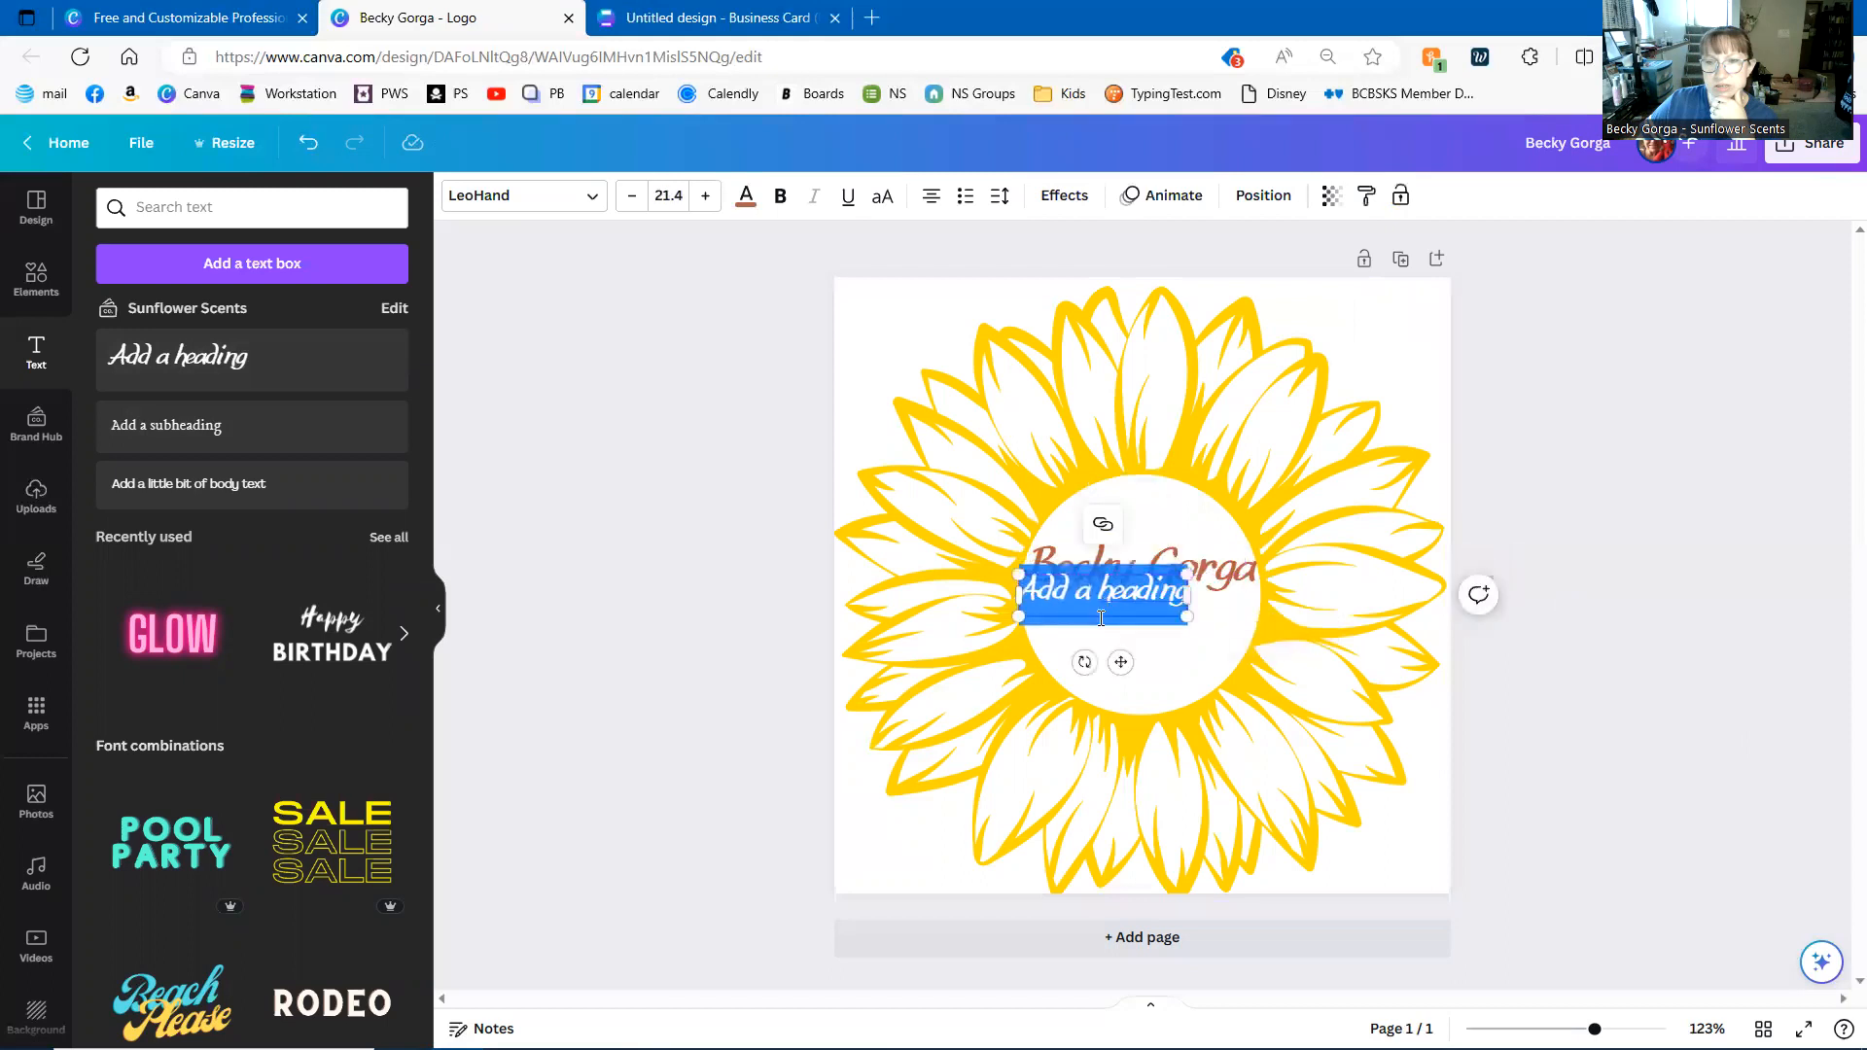
left_click_drag(1119, 662, 1157, 672)
type("Sunflow")
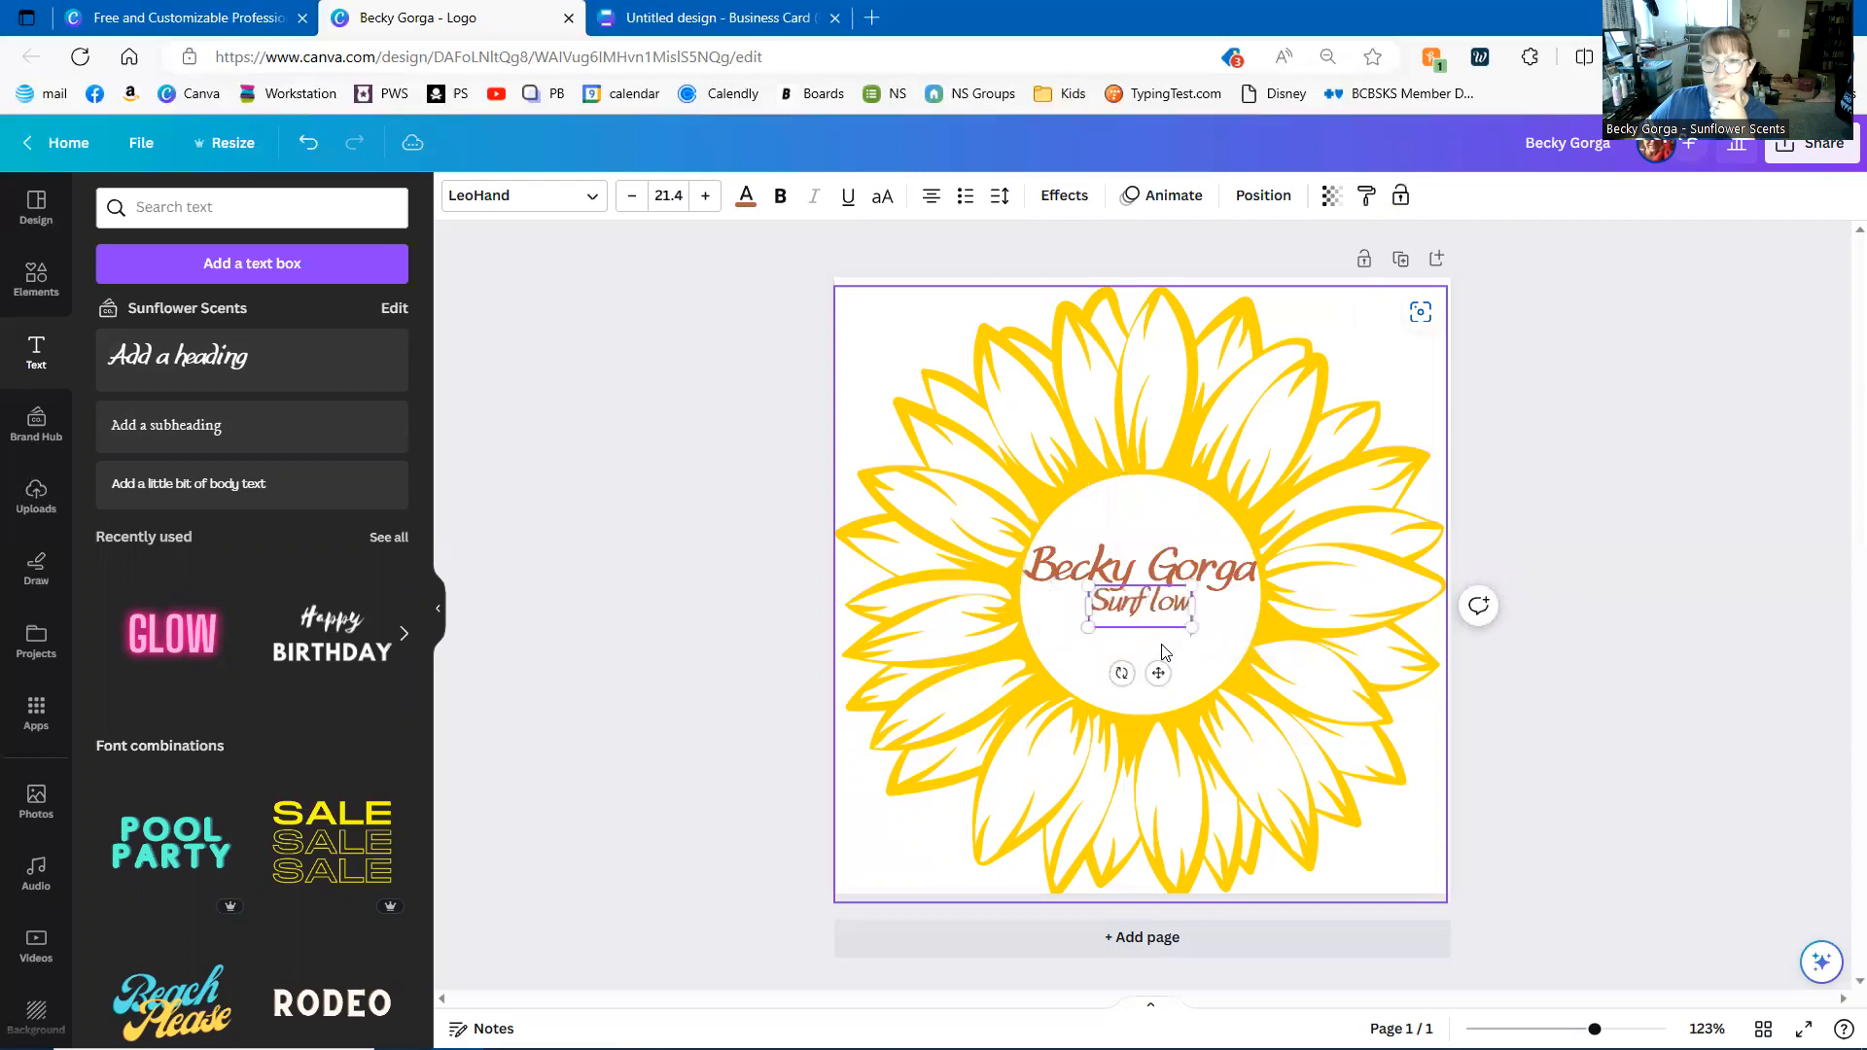
type("er Scents")
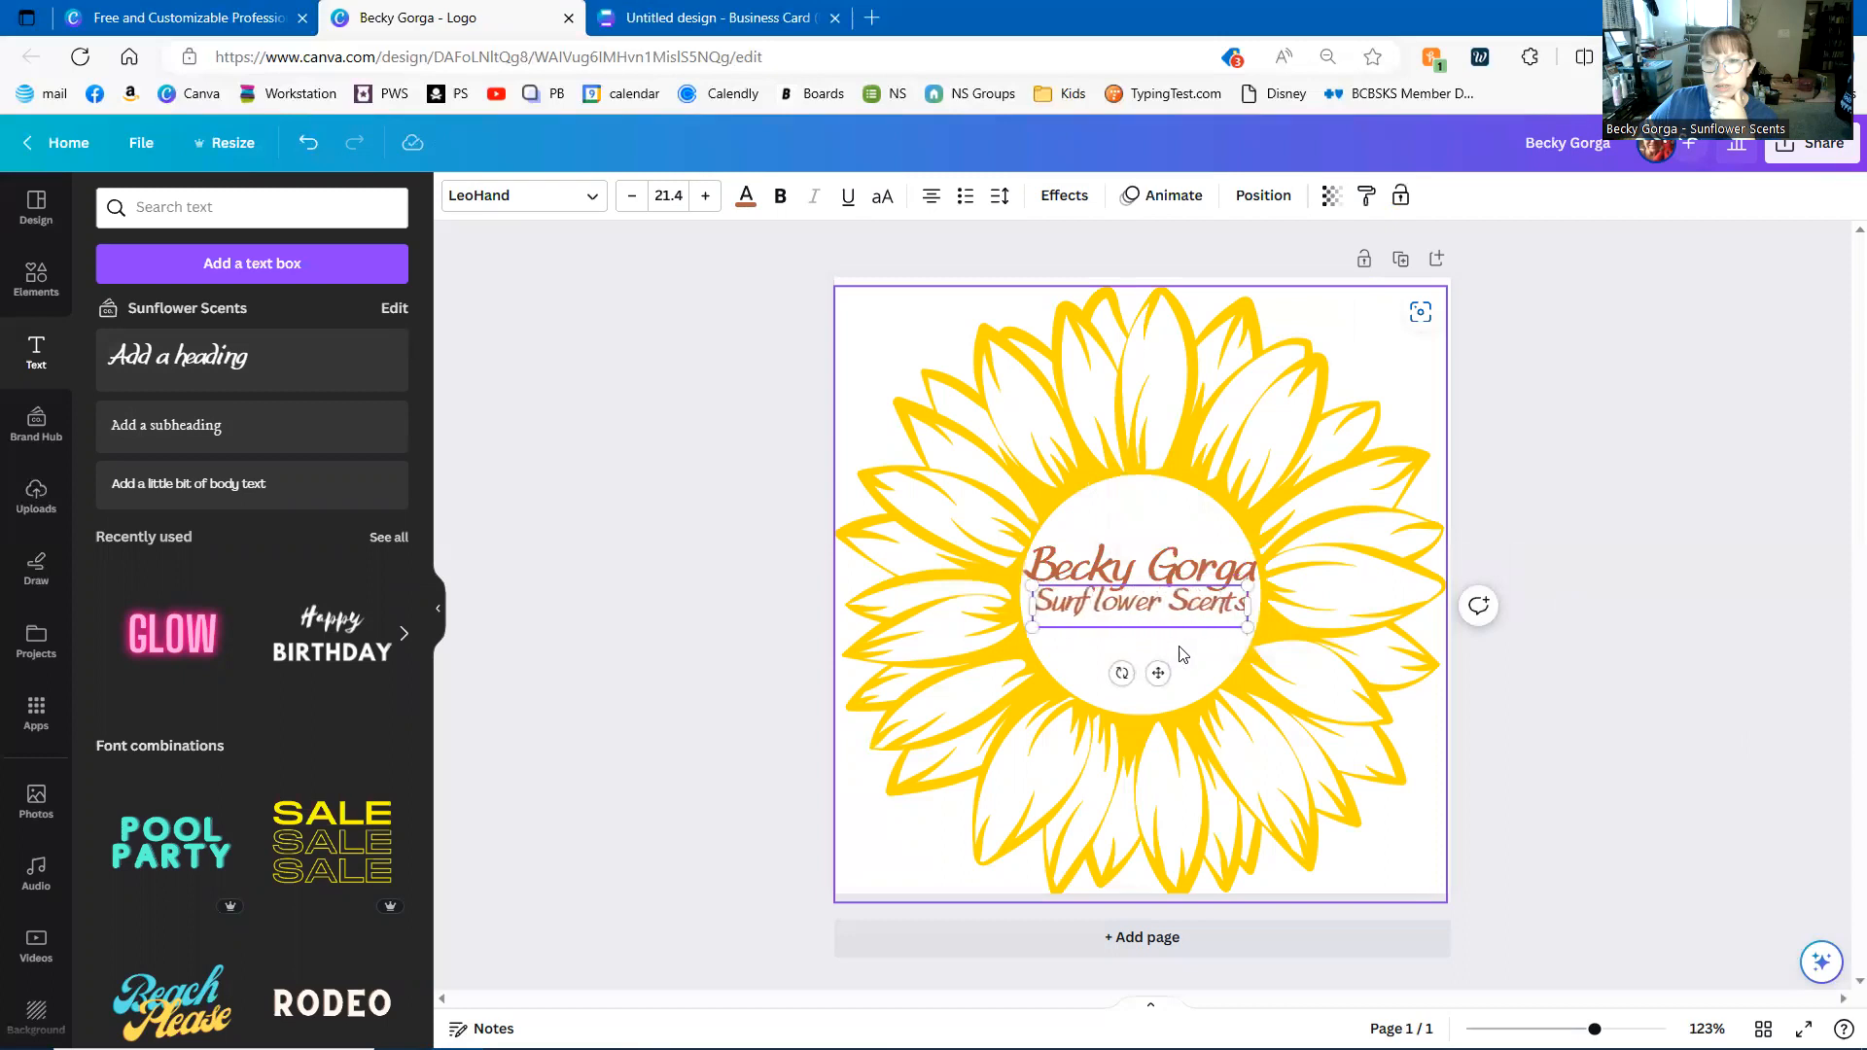
left_click_drag(1245, 630, 1160, 669)
left_click(1533, 643)
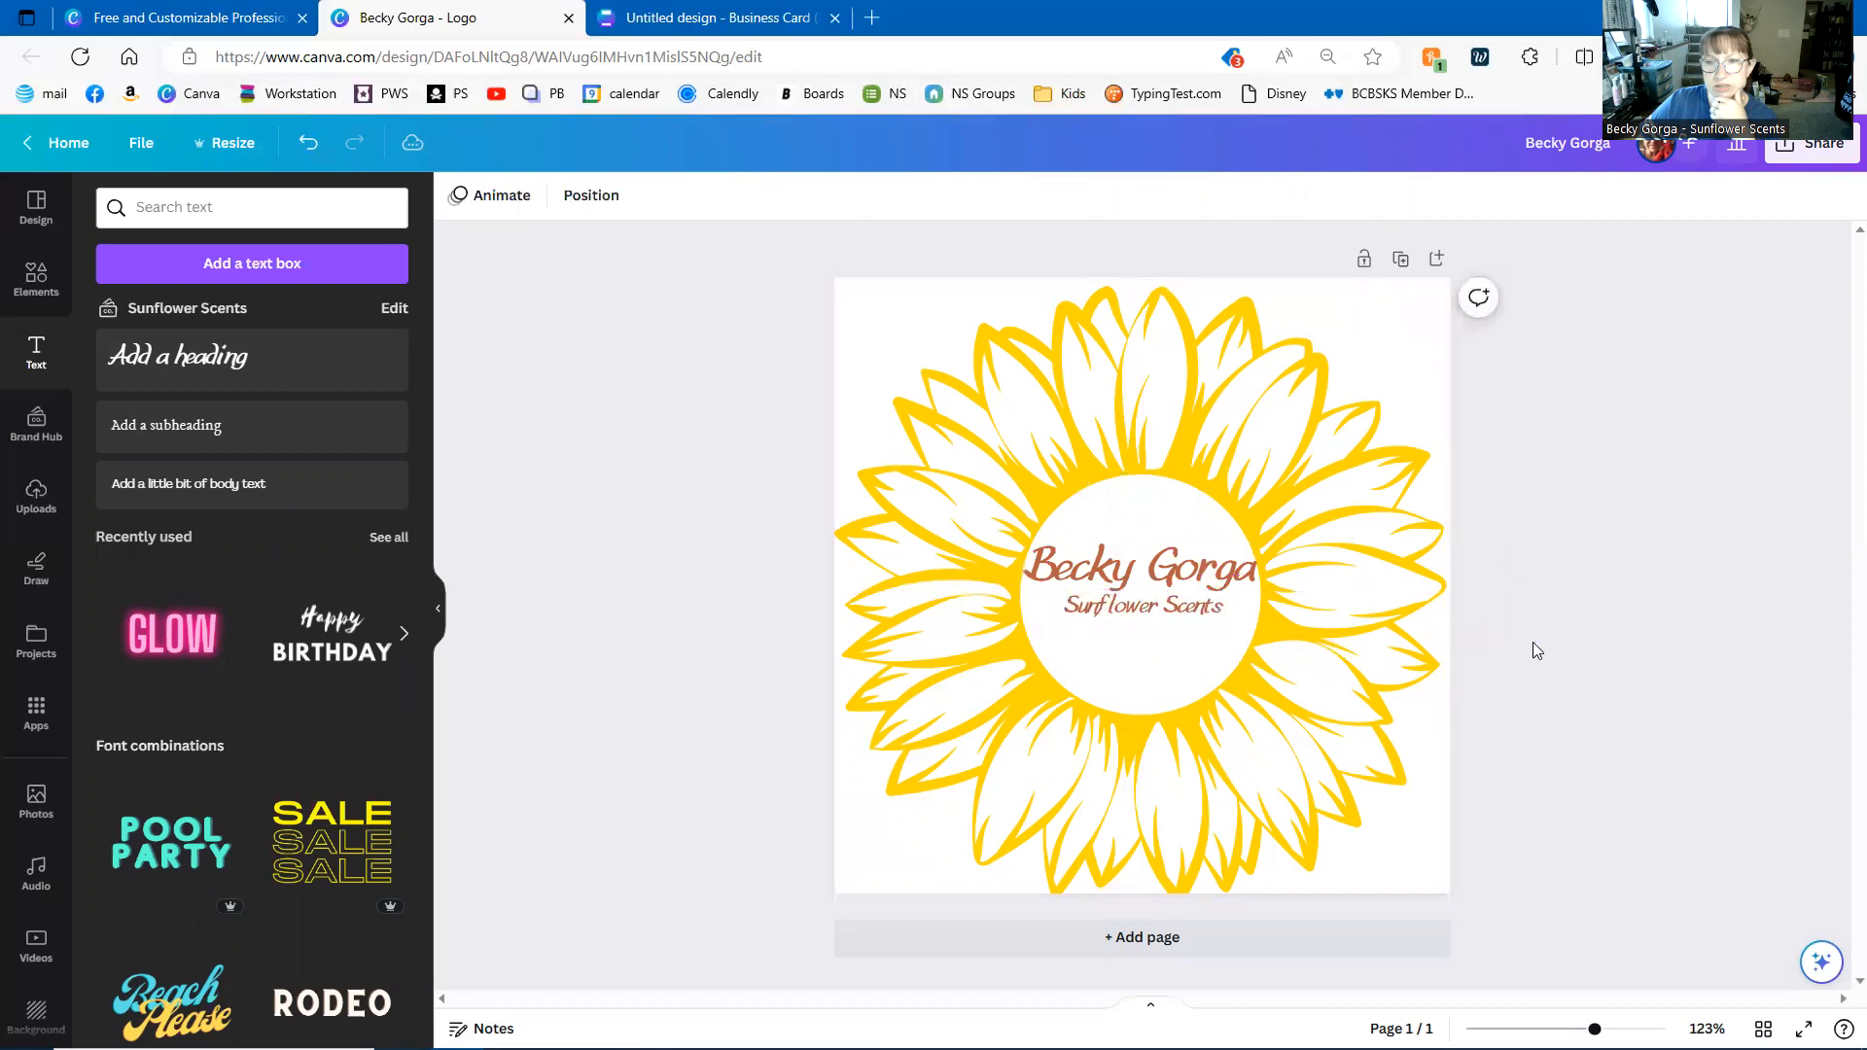
- Duplicate the Sunflower Scents text, delete the copy, and add a subheading box
left_click(1142, 620)
left_click(1109, 544)
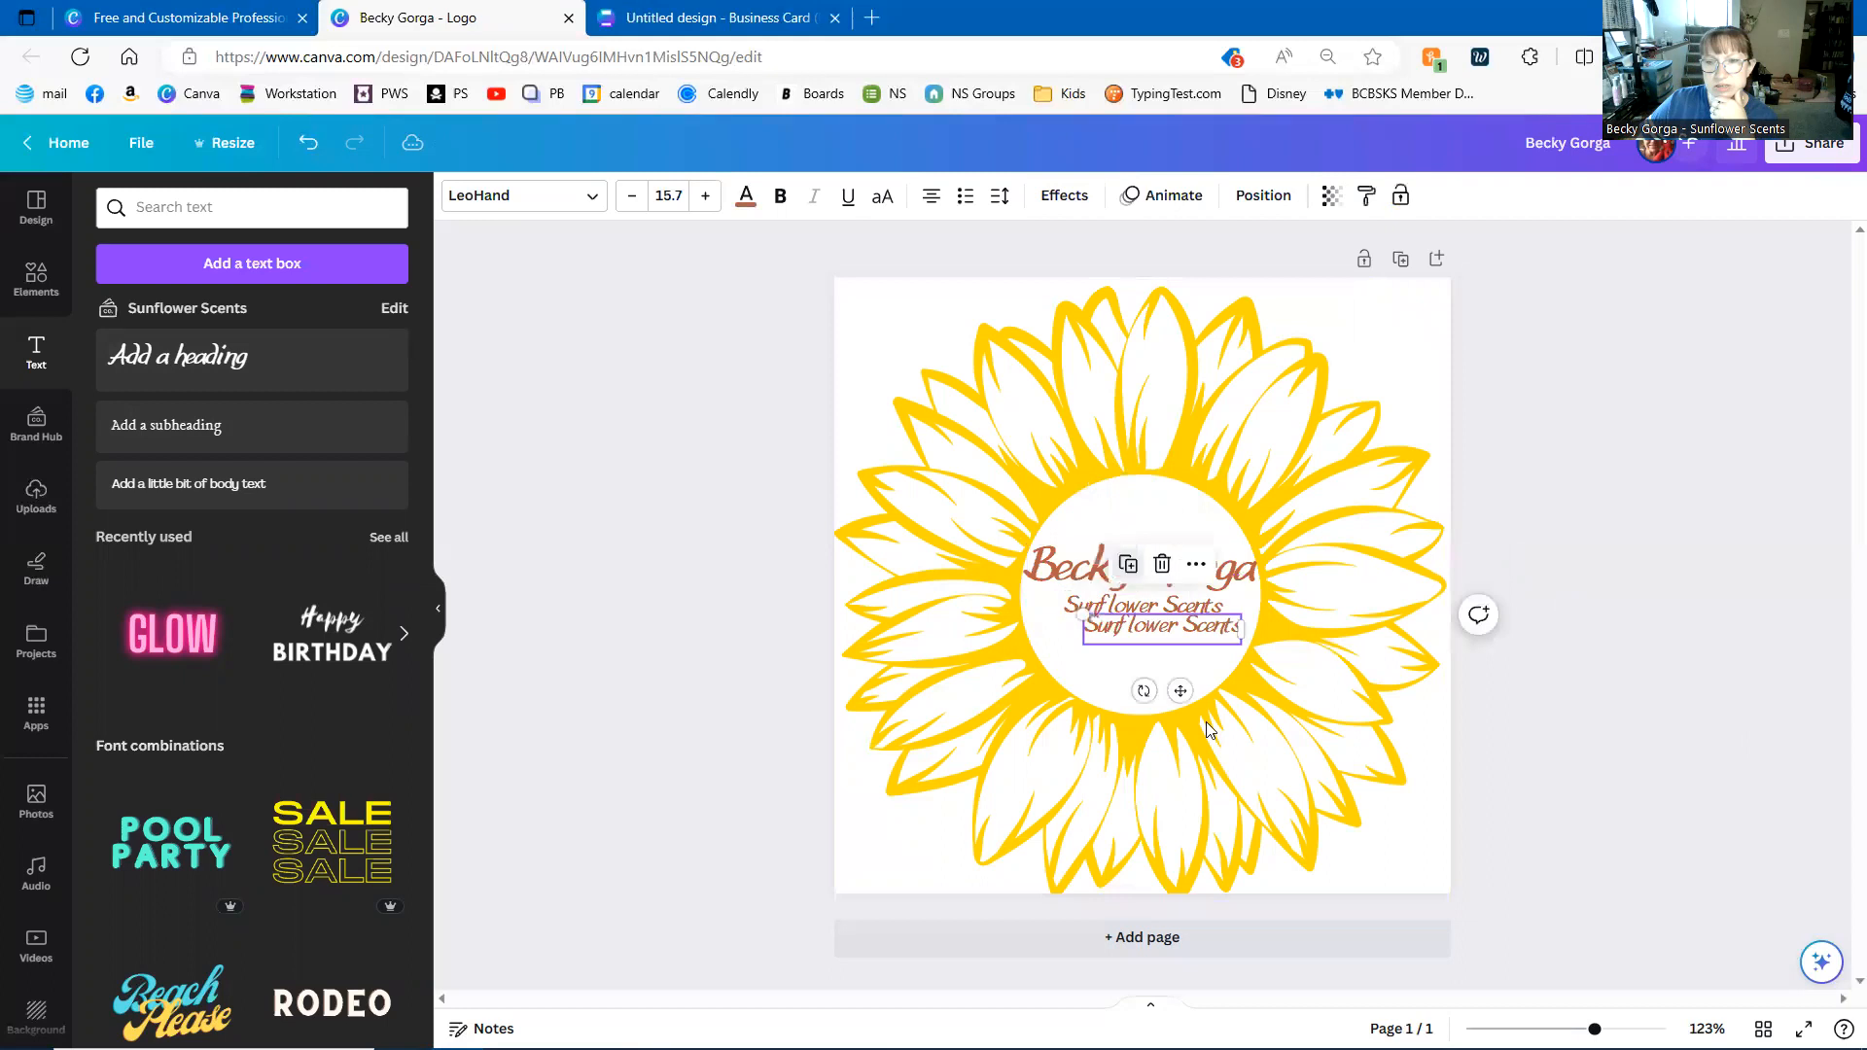
left_click_drag(1172, 692, 1146, 724)
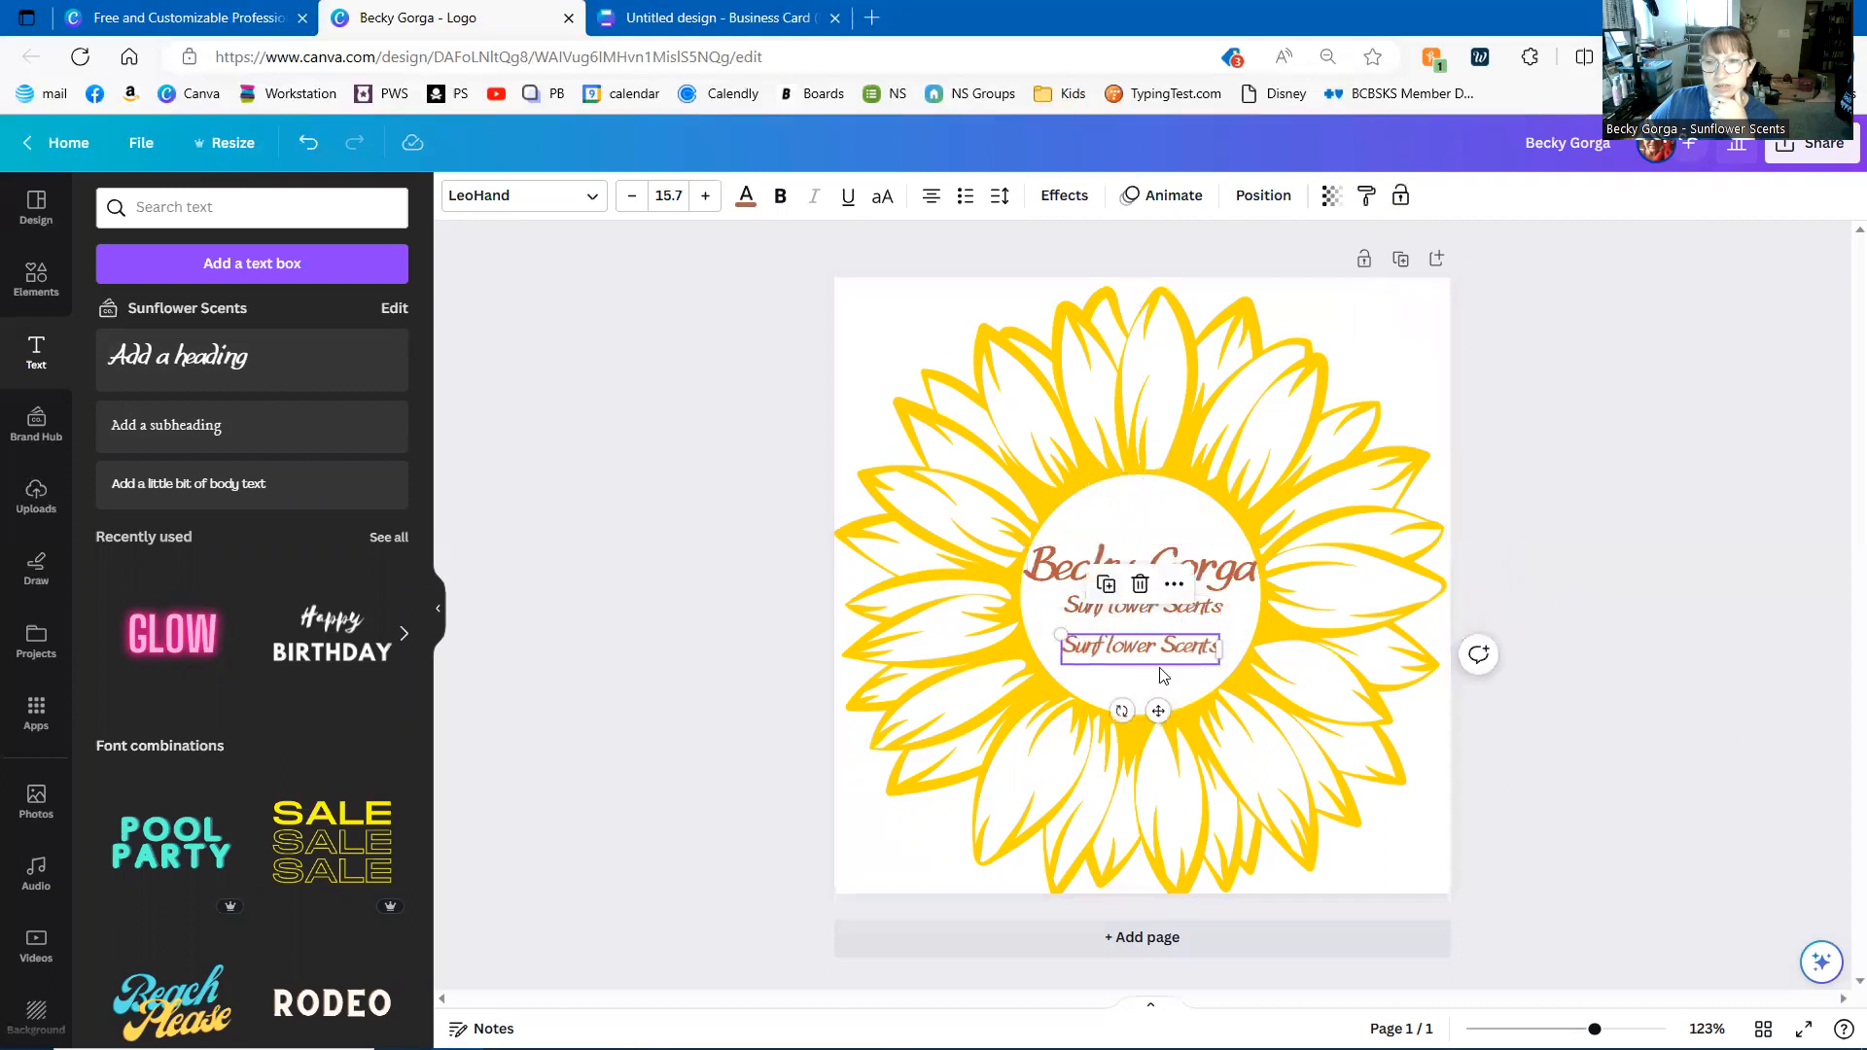
left_click(1139, 583)
left_click(313, 433)
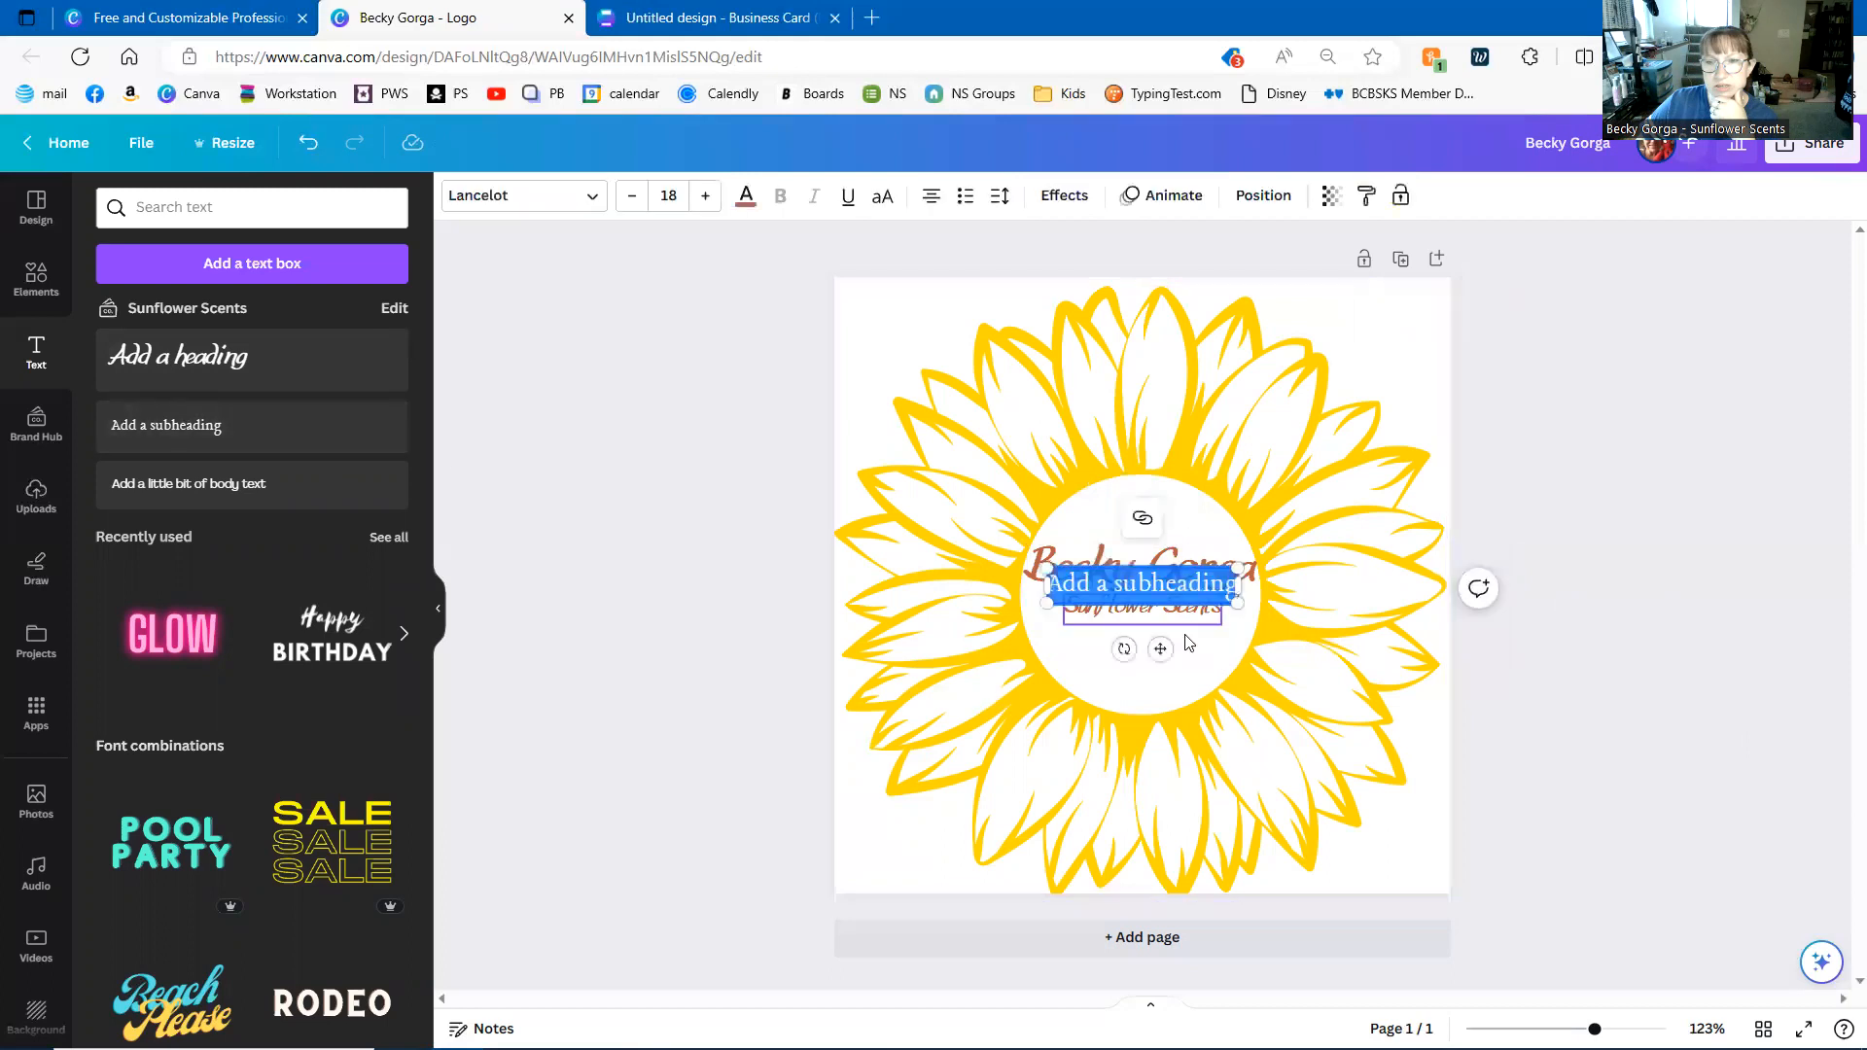
- Change the subheading to small 'Independent Scentsy Consultant' text, centred beneath Sunflower Scents
left_click_drag(1159, 646, 1242, 638)
left_click_drag(1138, 695, 1158, 704)
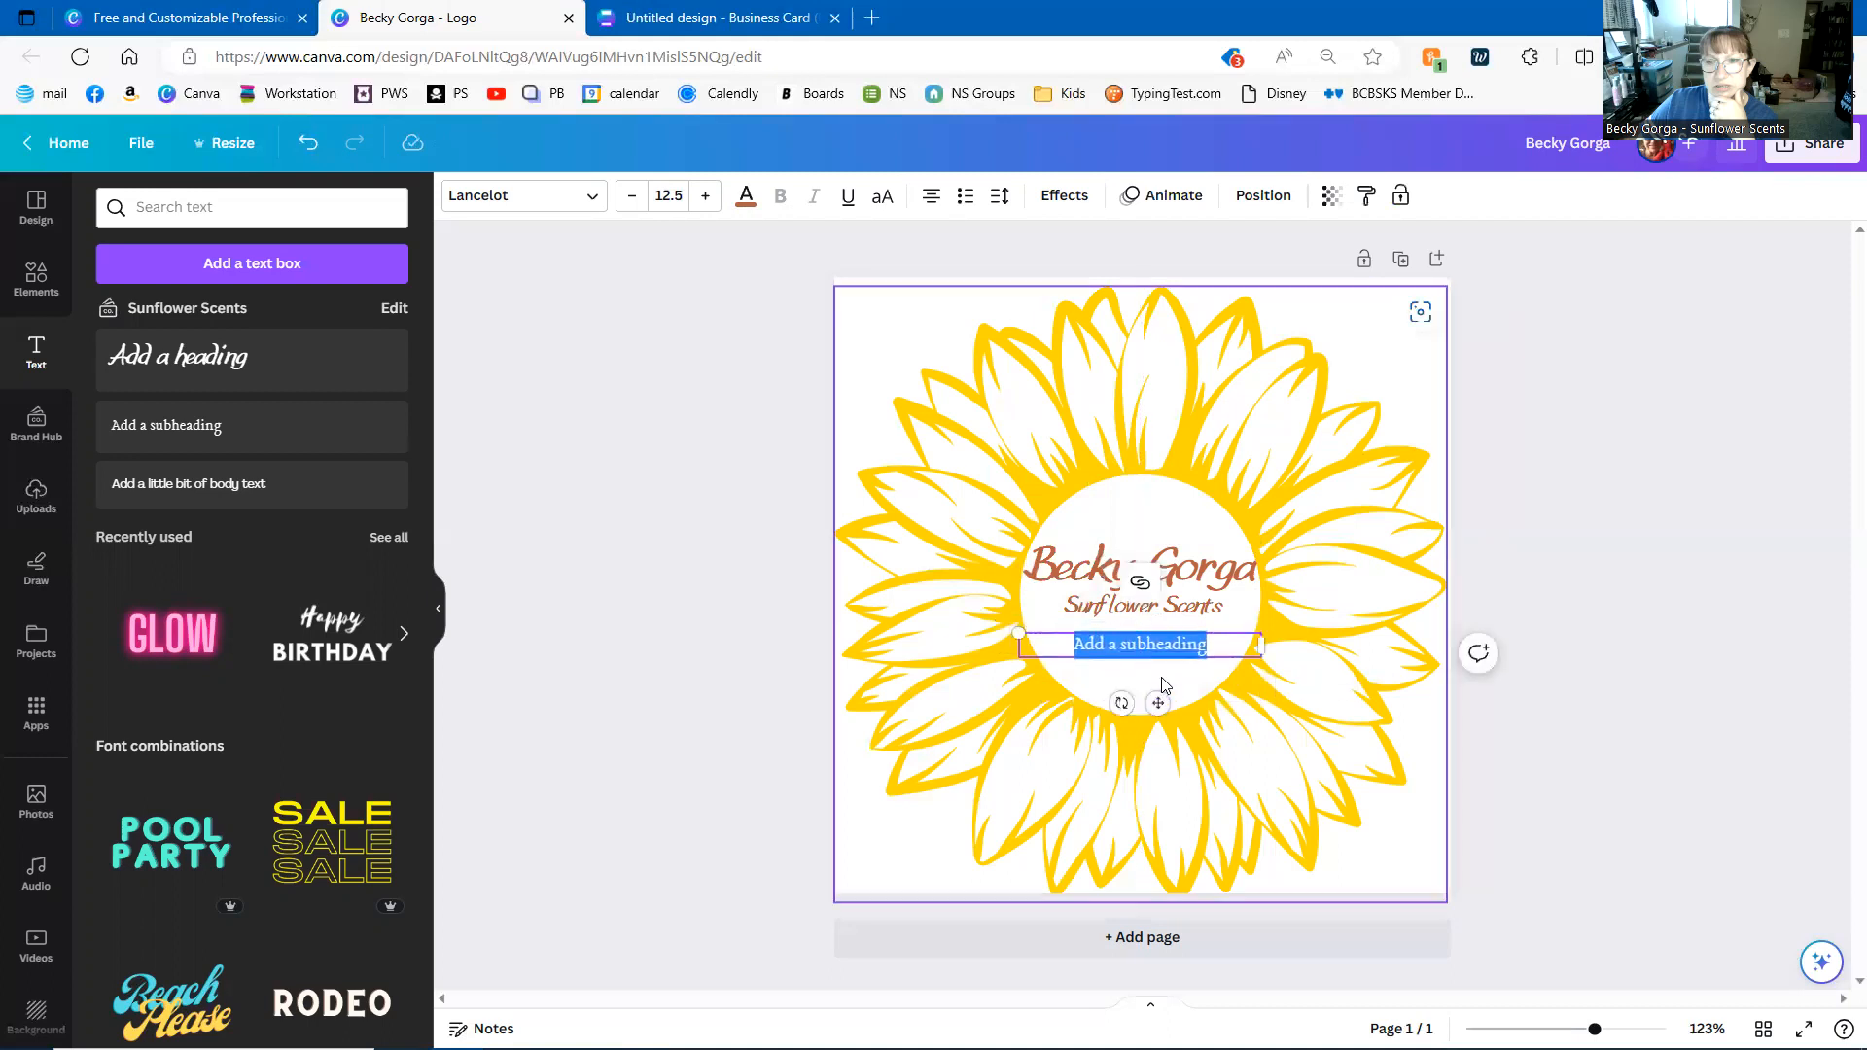
key("BackSpace")
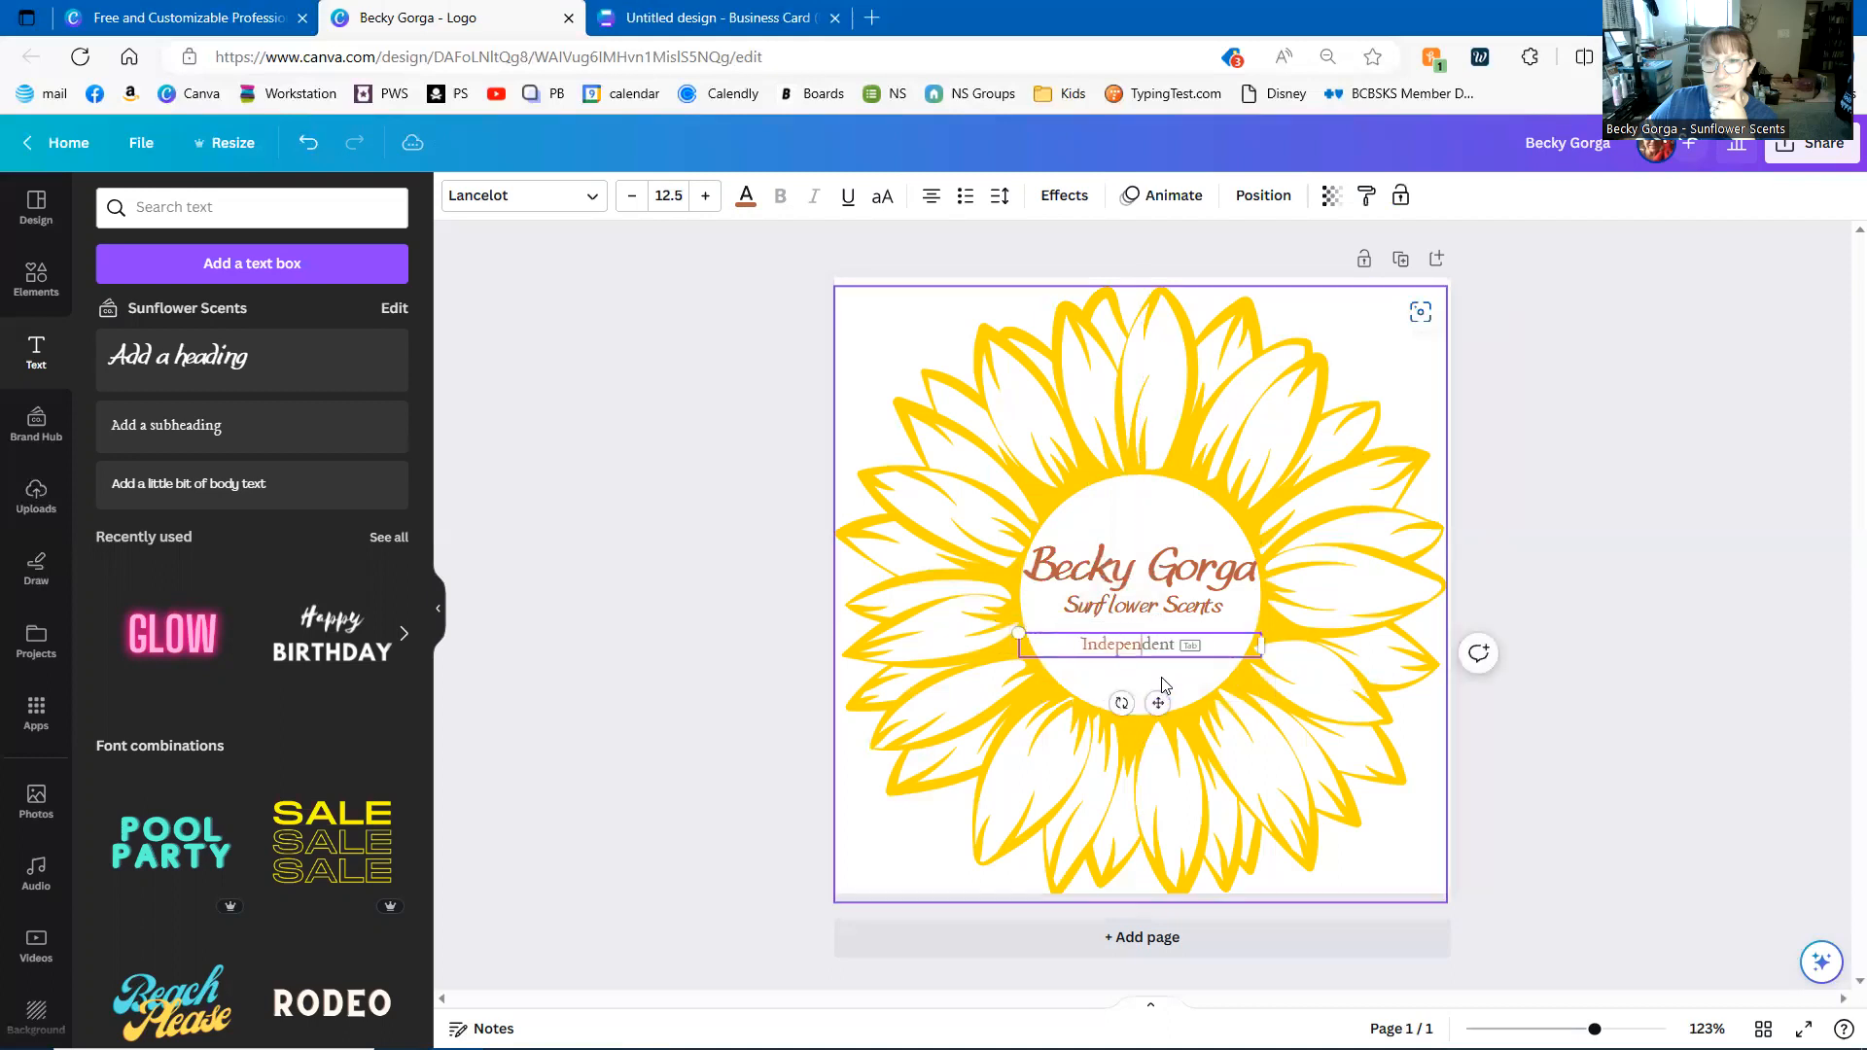
type("Independent Scentsy Consultant")
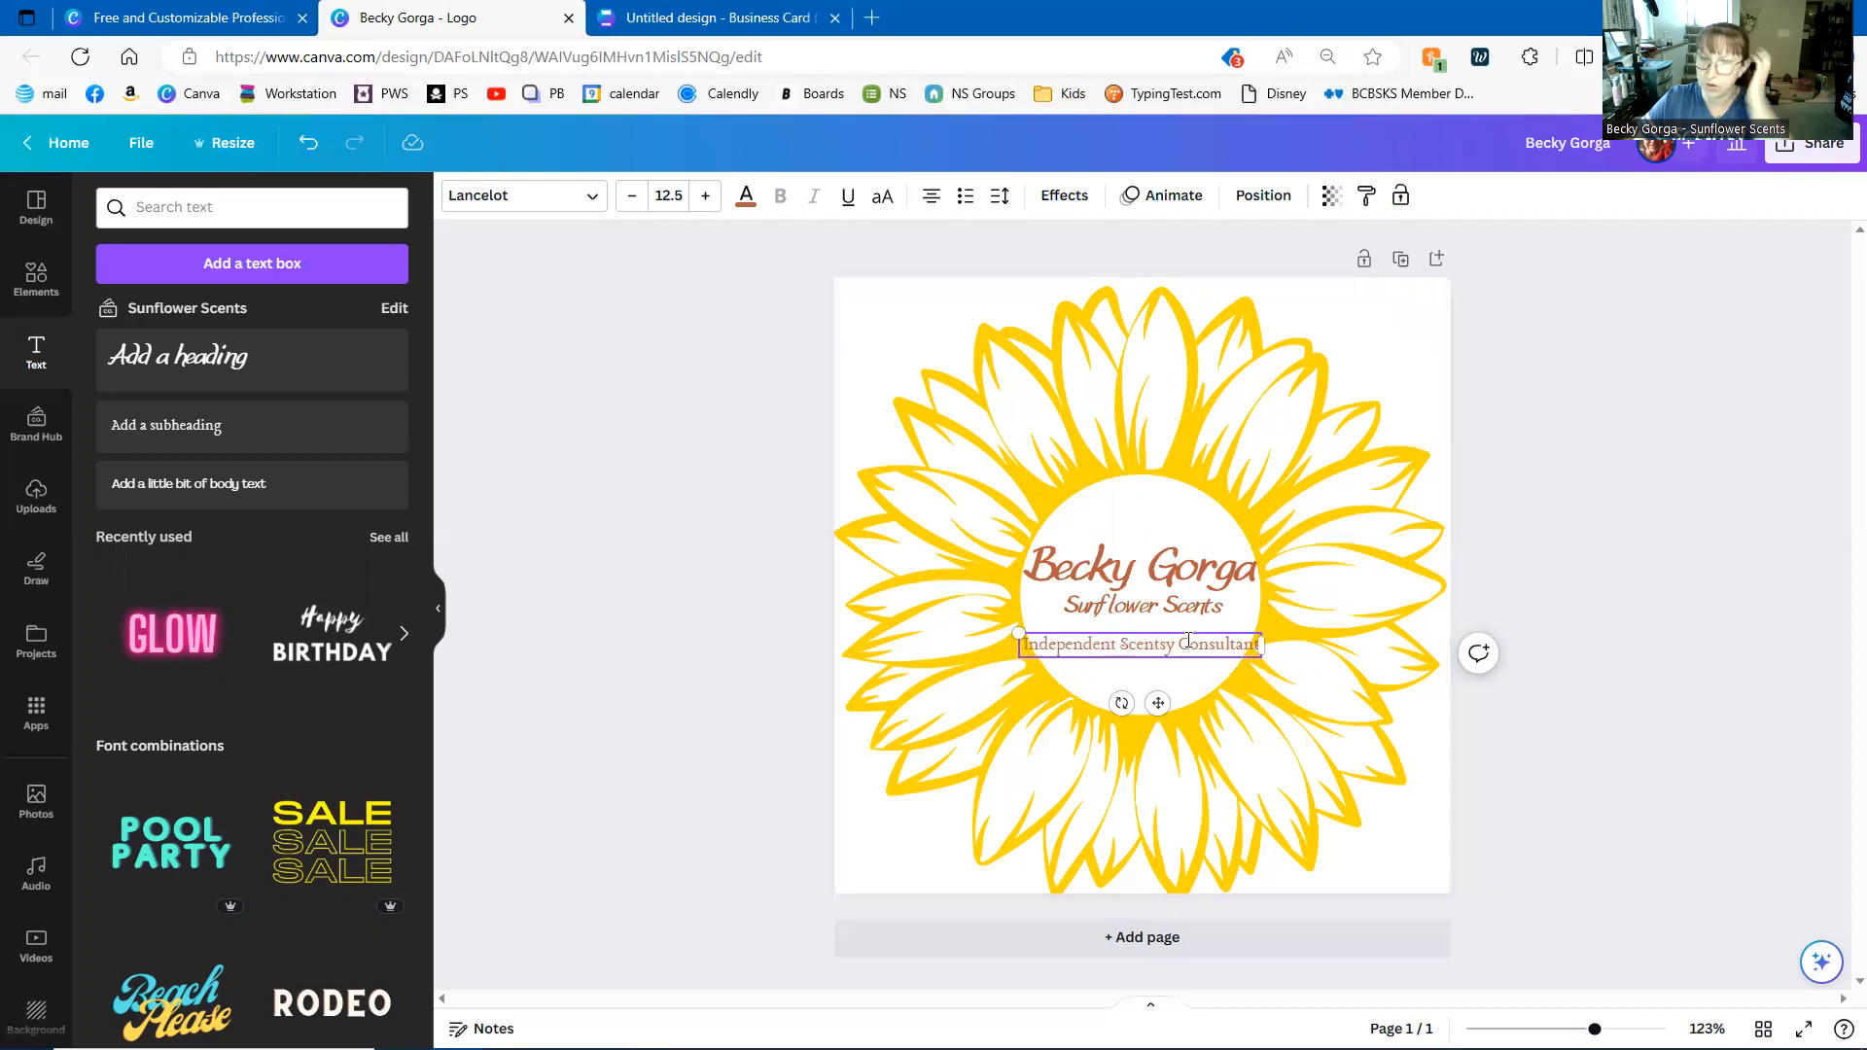
left_click_drag(1157, 701, 1152, 688)
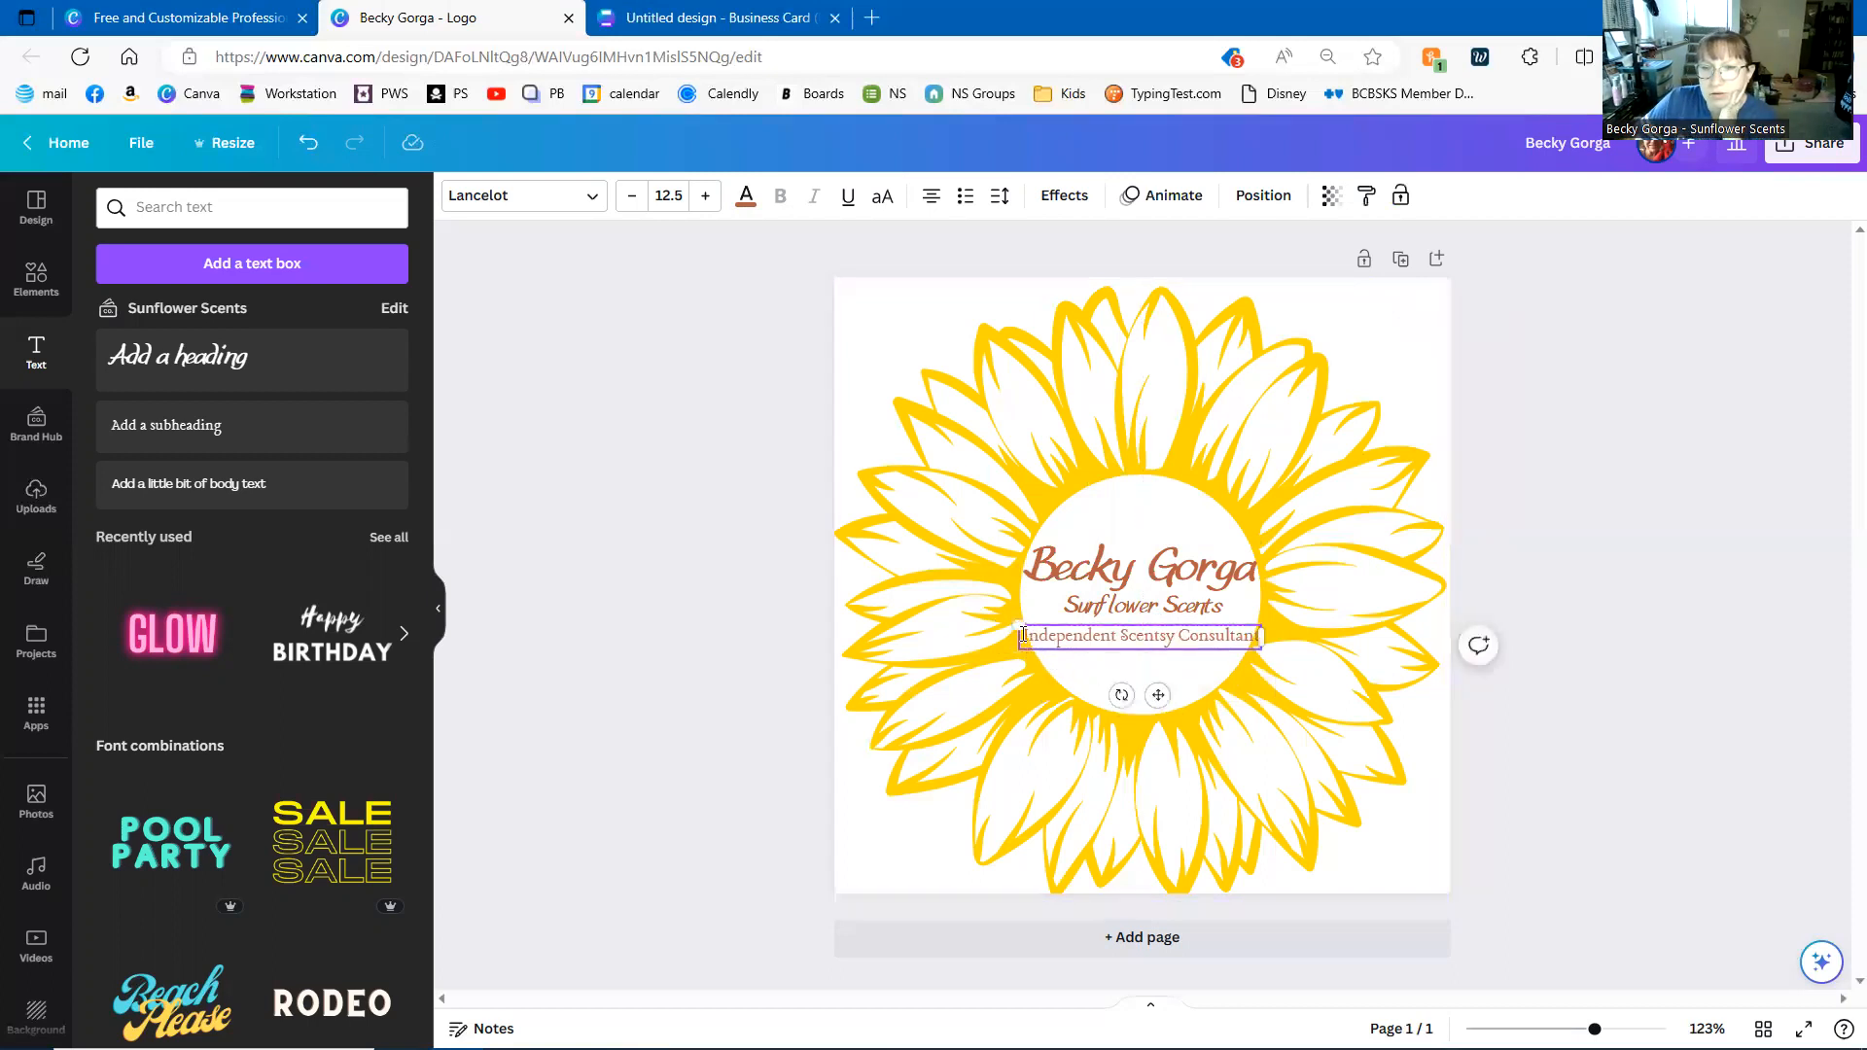
left_click_drag(1017, 625, 1069, 630)
left_click_drag(1177, 687, 1153, 686)
left_click(1608, 644)
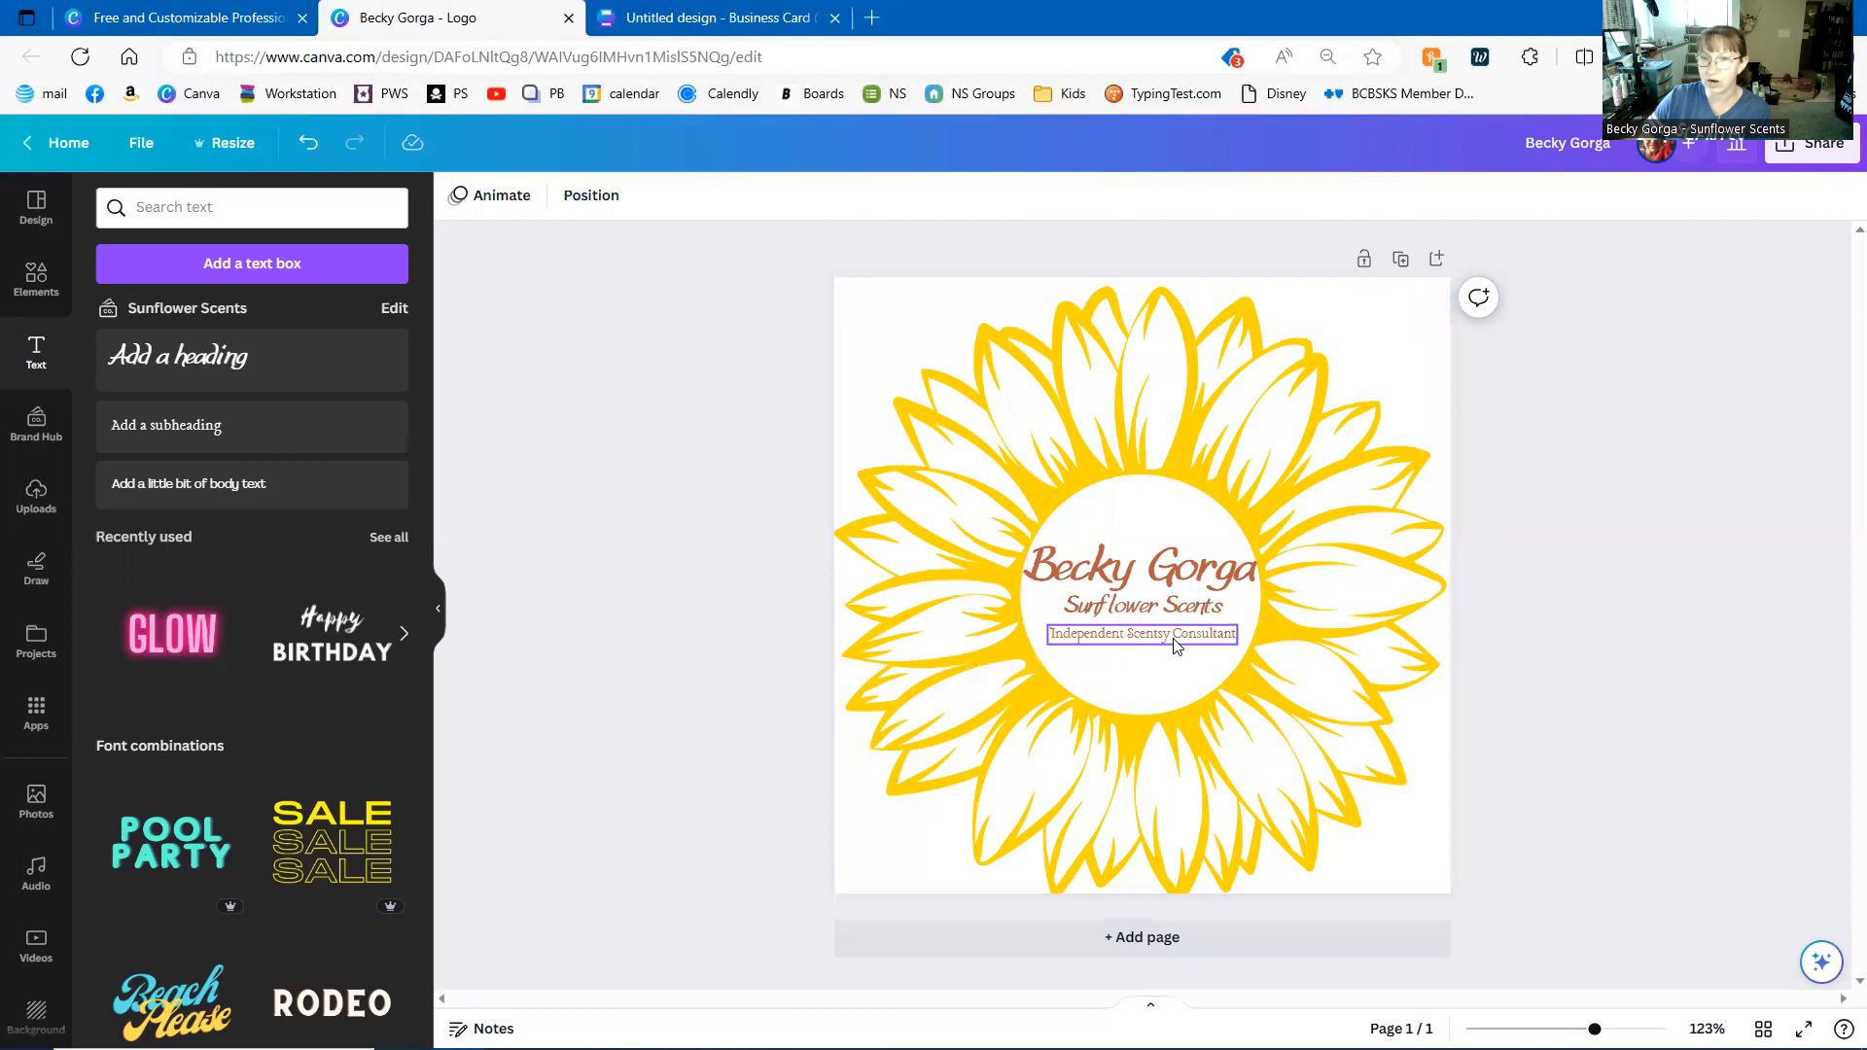
- Group the three centre text lines and move the group to the page centre
left_click(1212, 576)
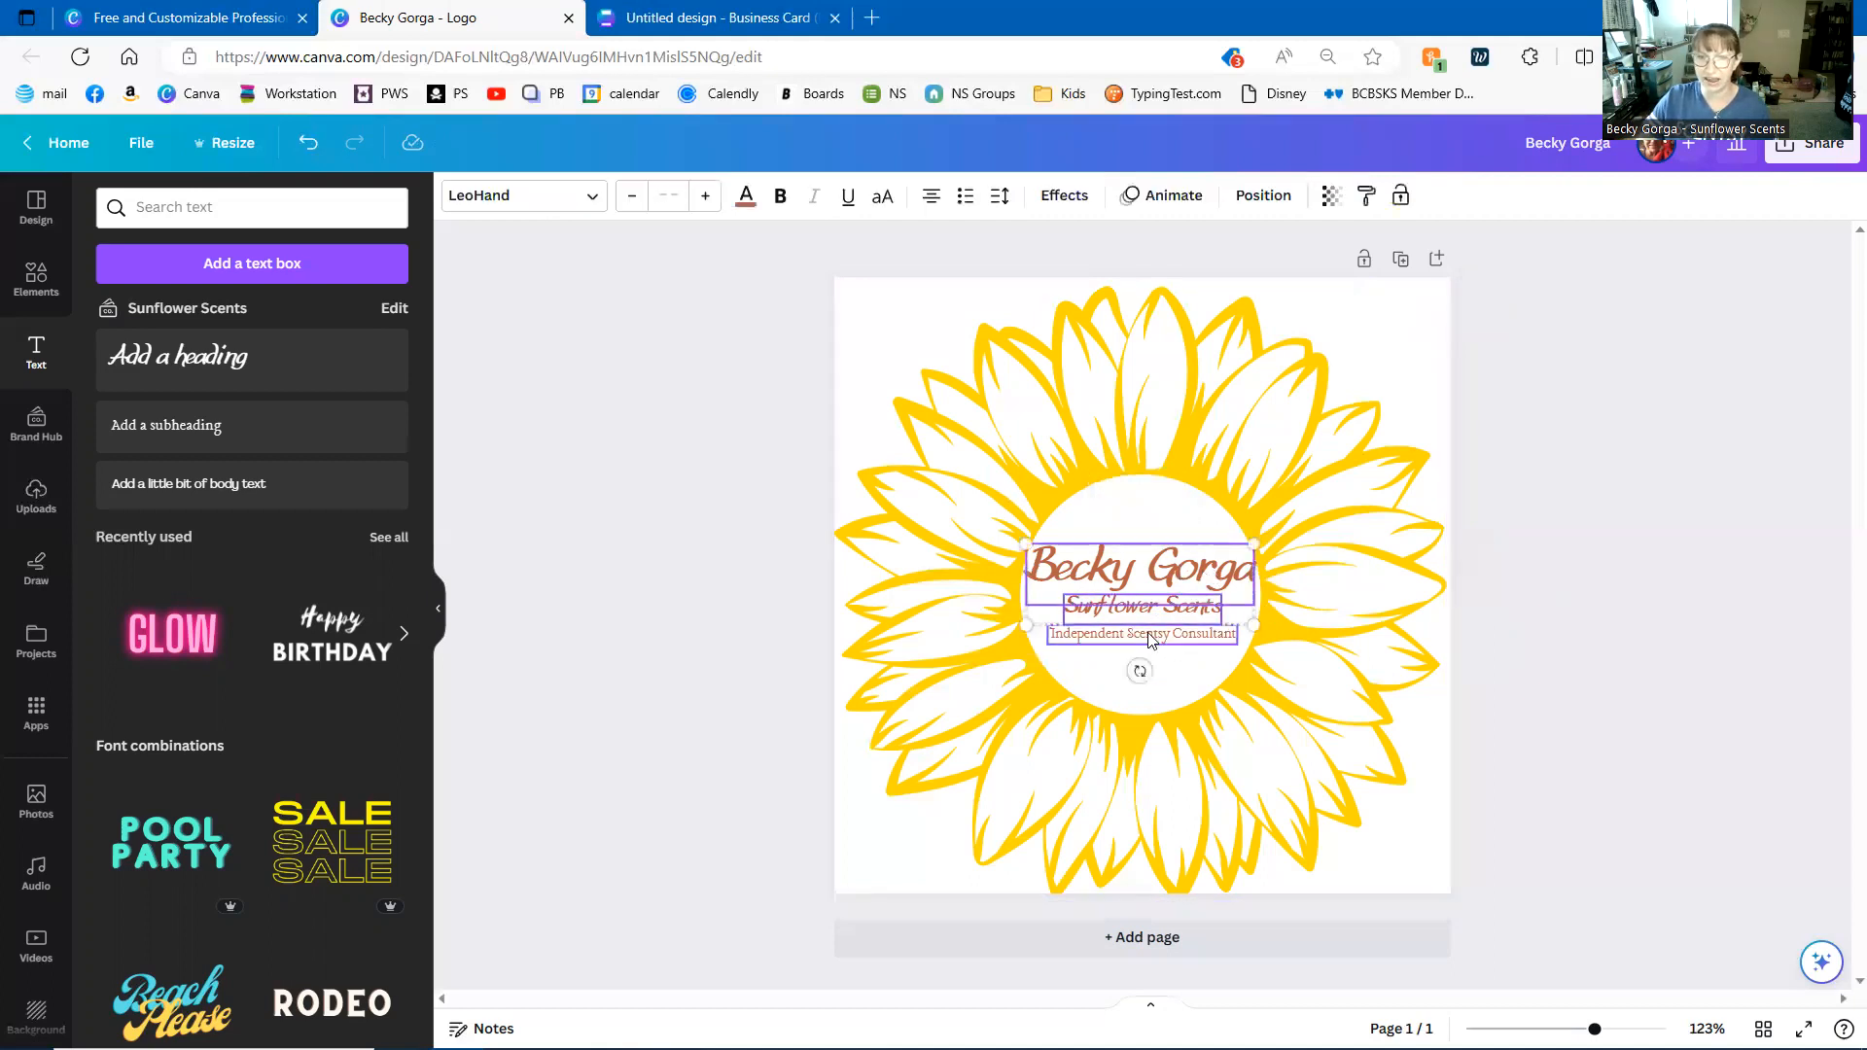
left_click(1147, 637, "shift")
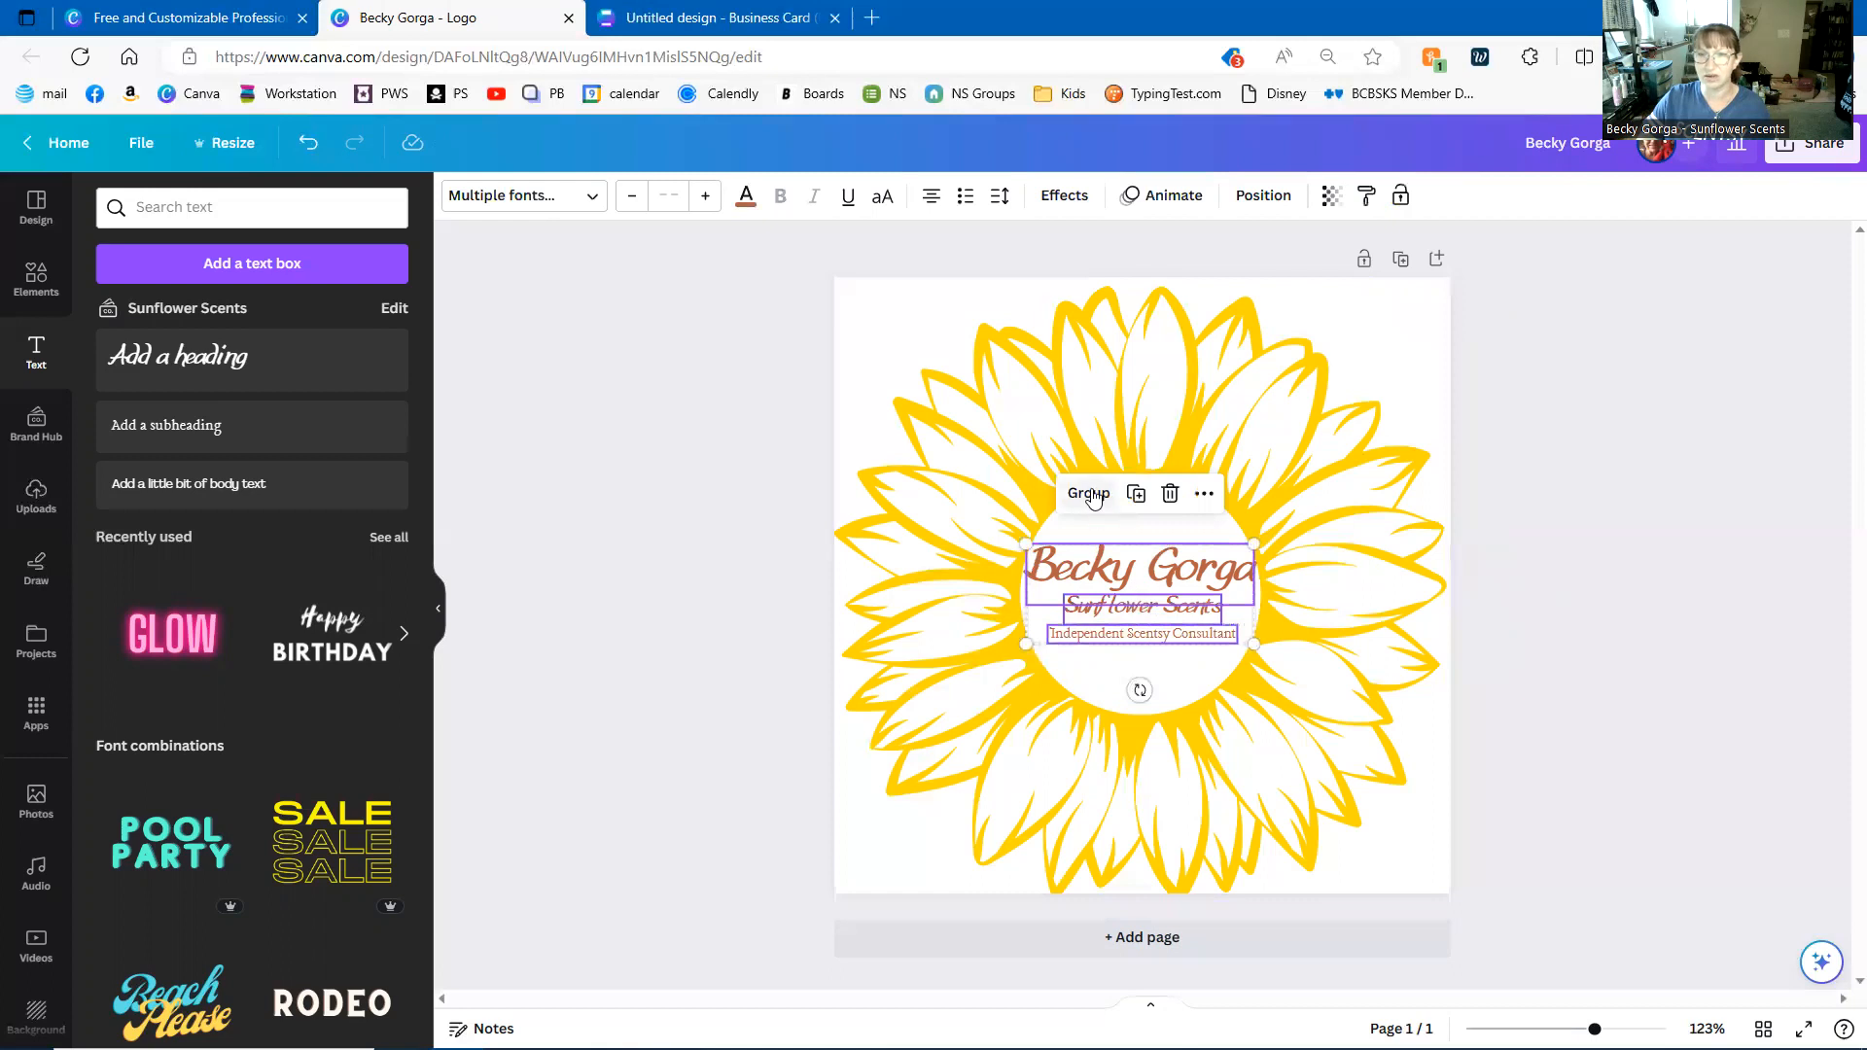
key("ctrl+g")
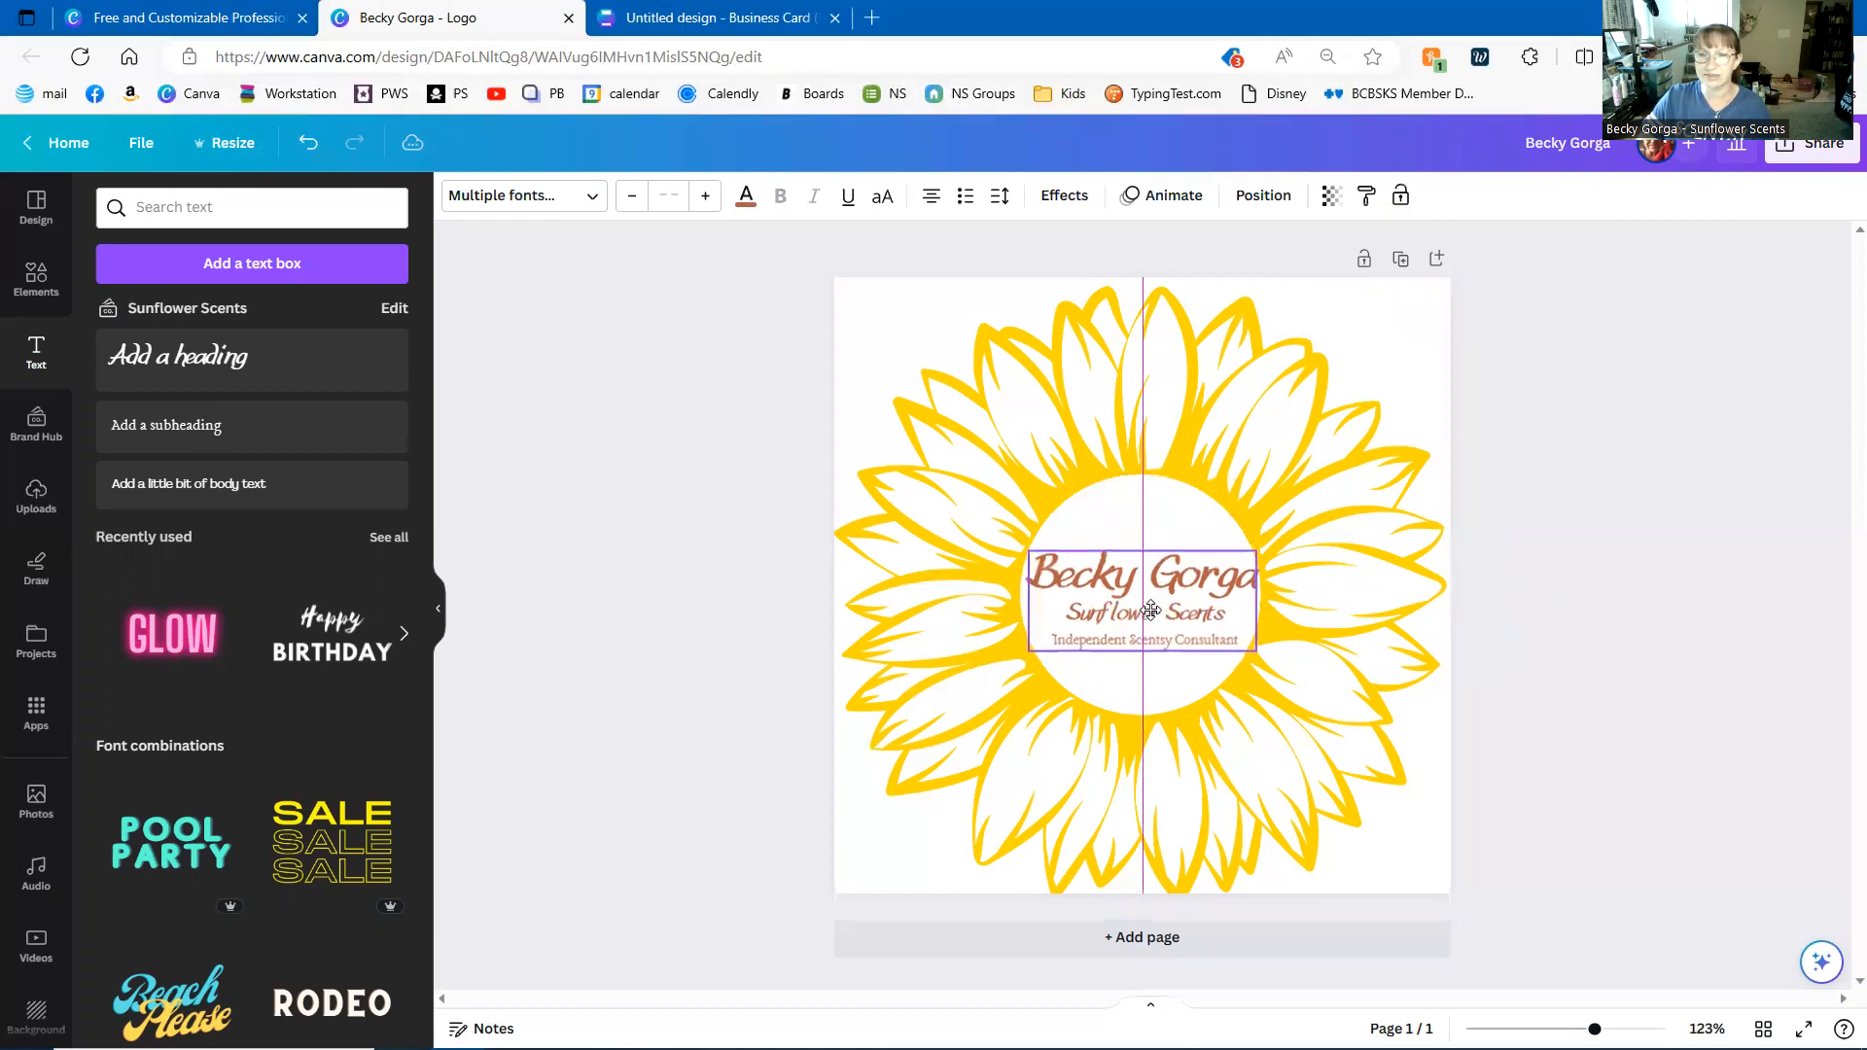
left_click(1674, 616)
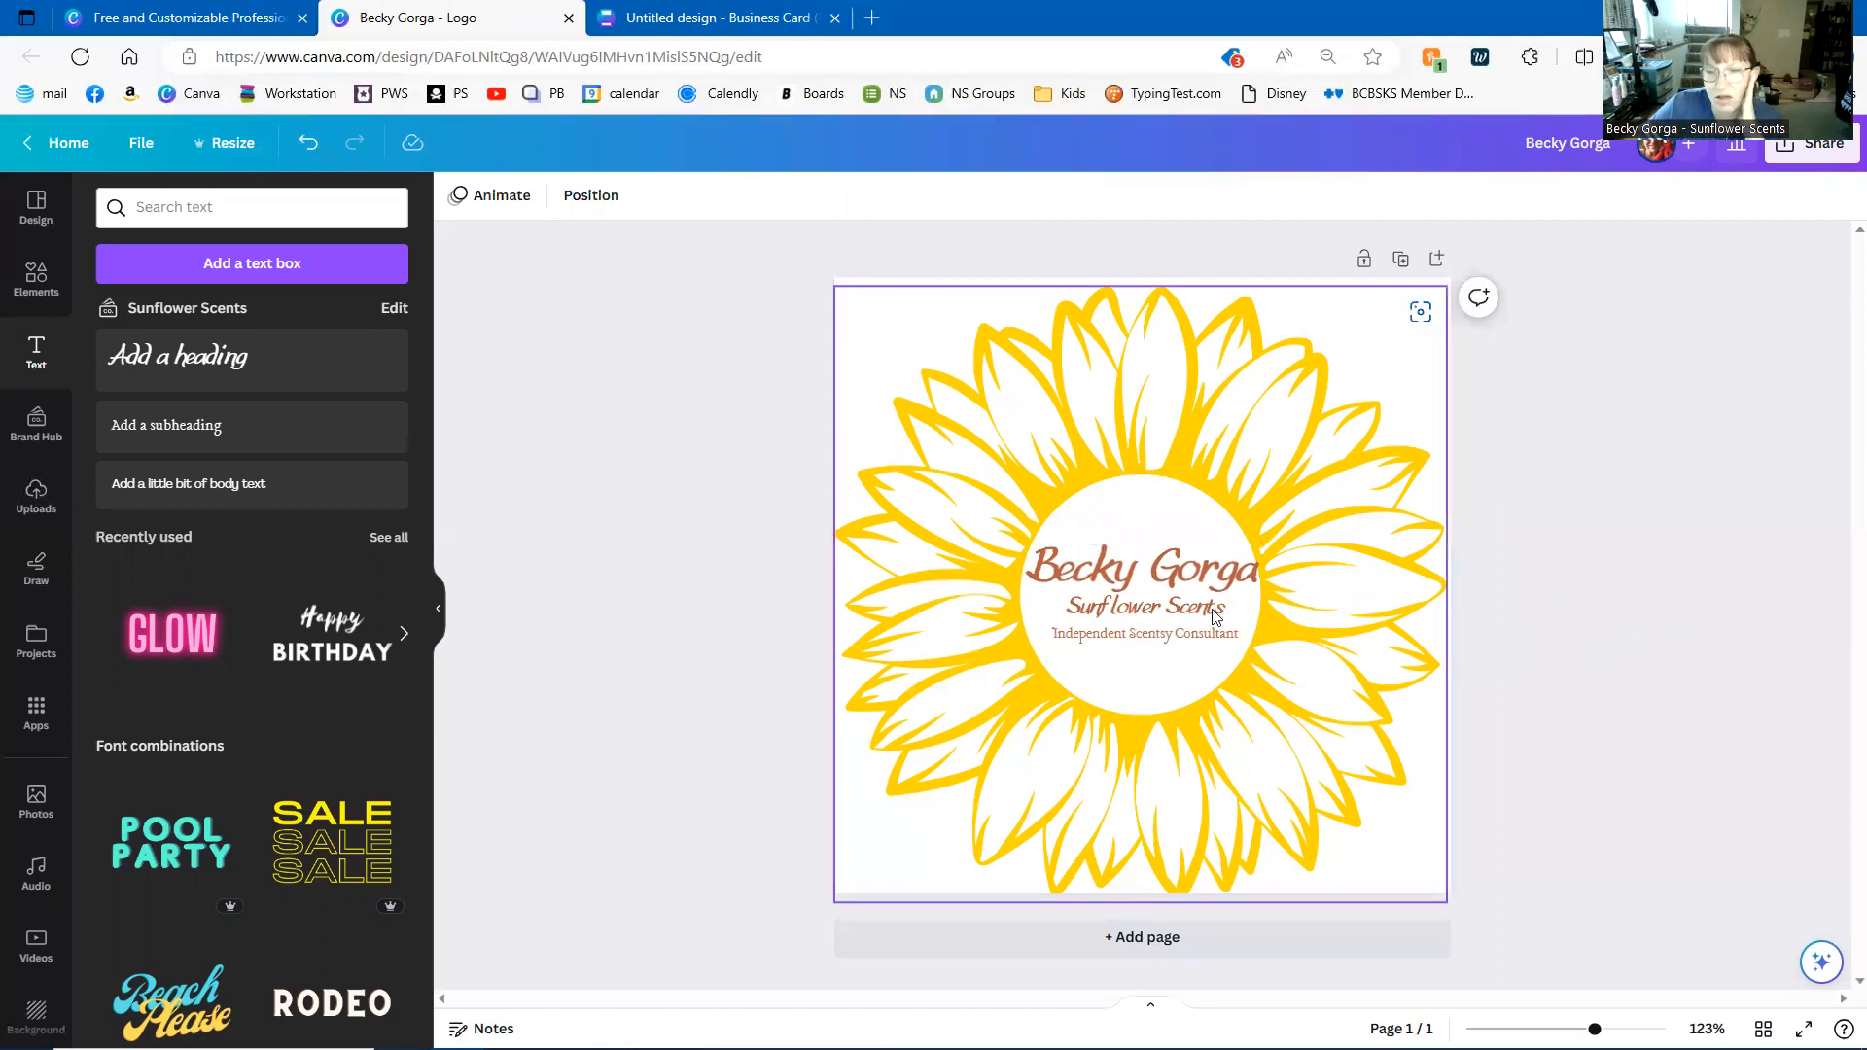
left_click_drag(1194, 608, 1191, 607)
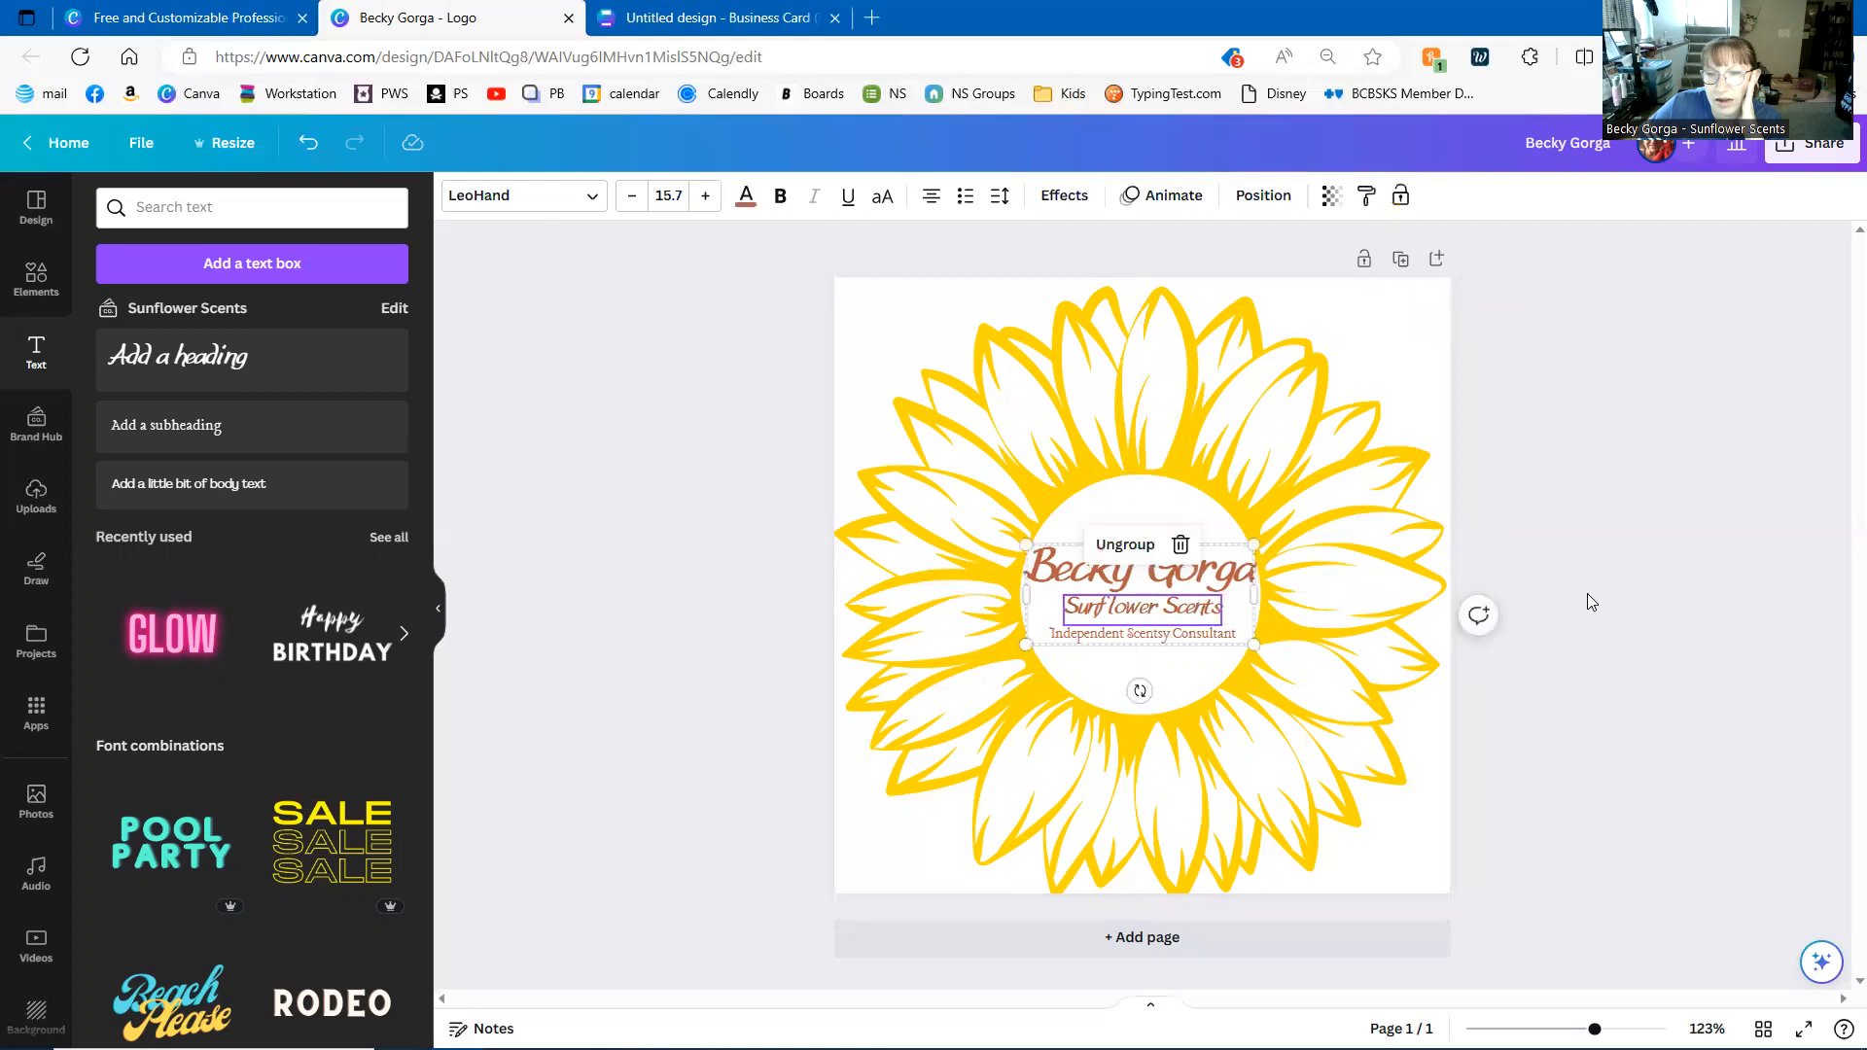
left_click(1586, 593)
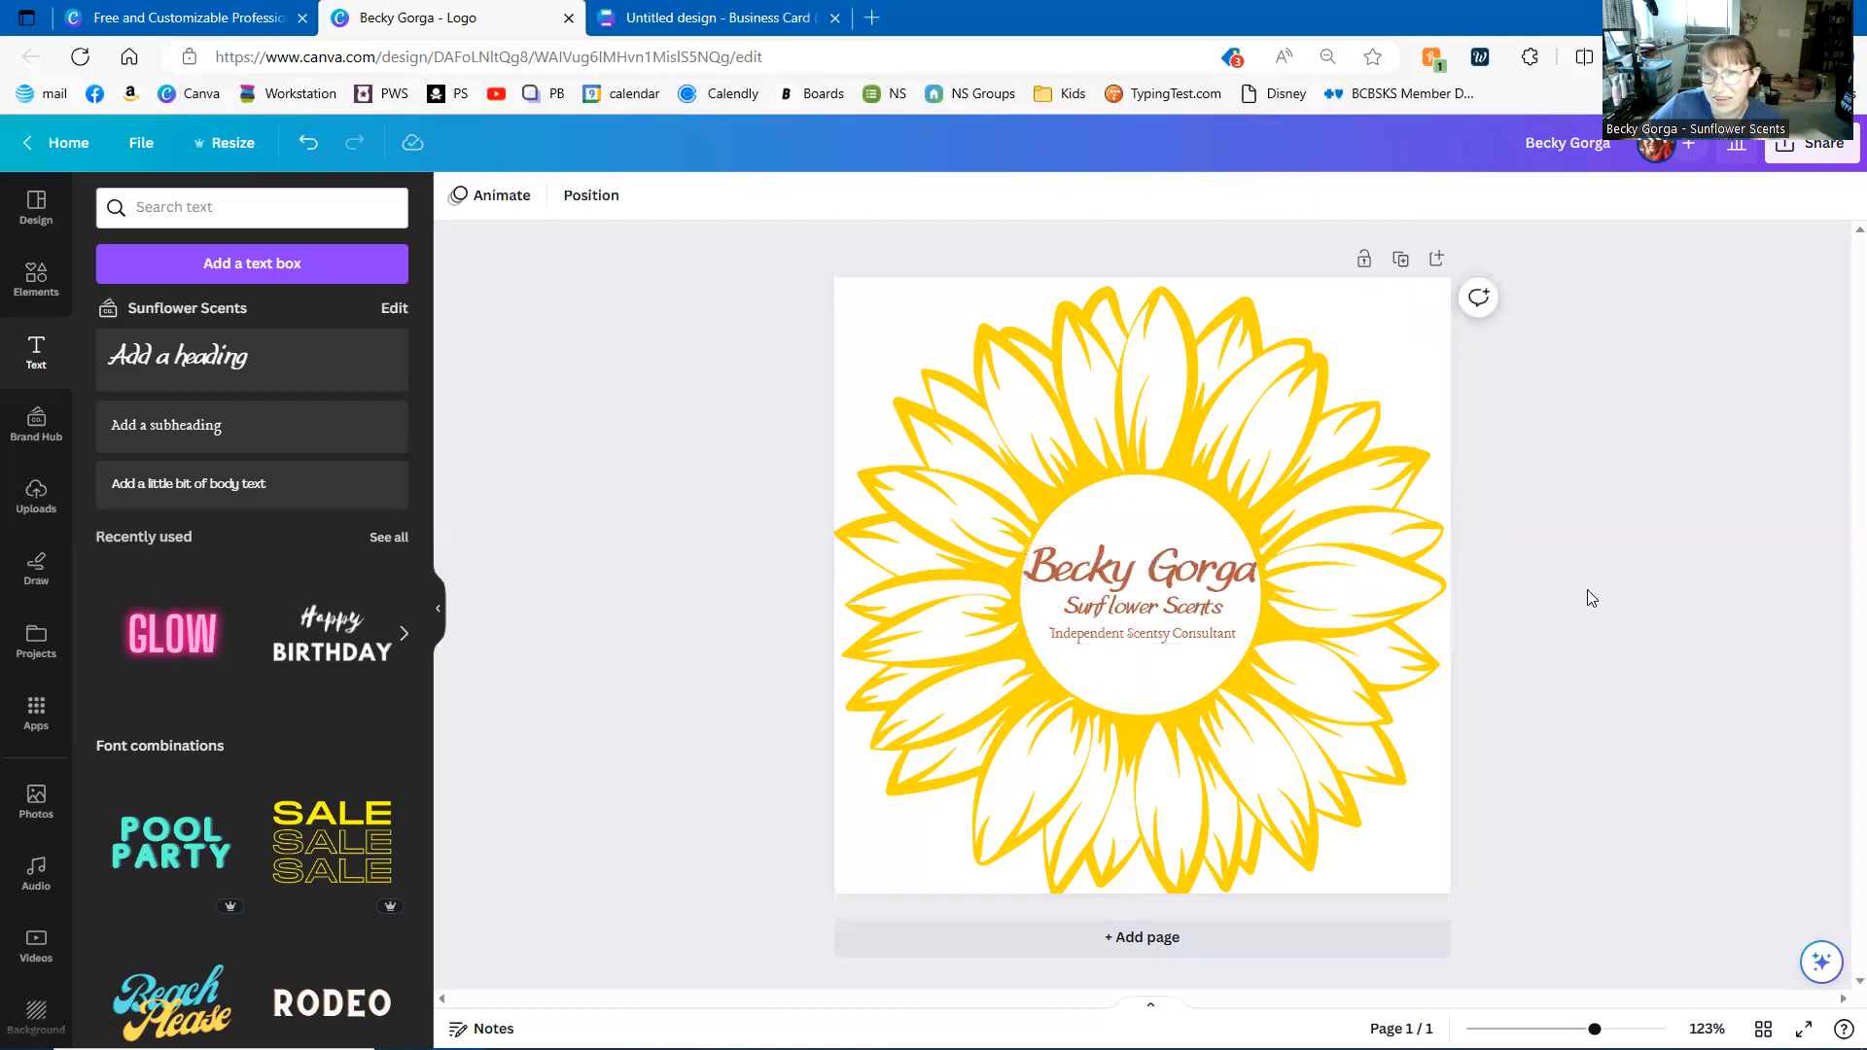
- Delete the text group and the sunflower image so the page is blank
left_click(1194, 609)
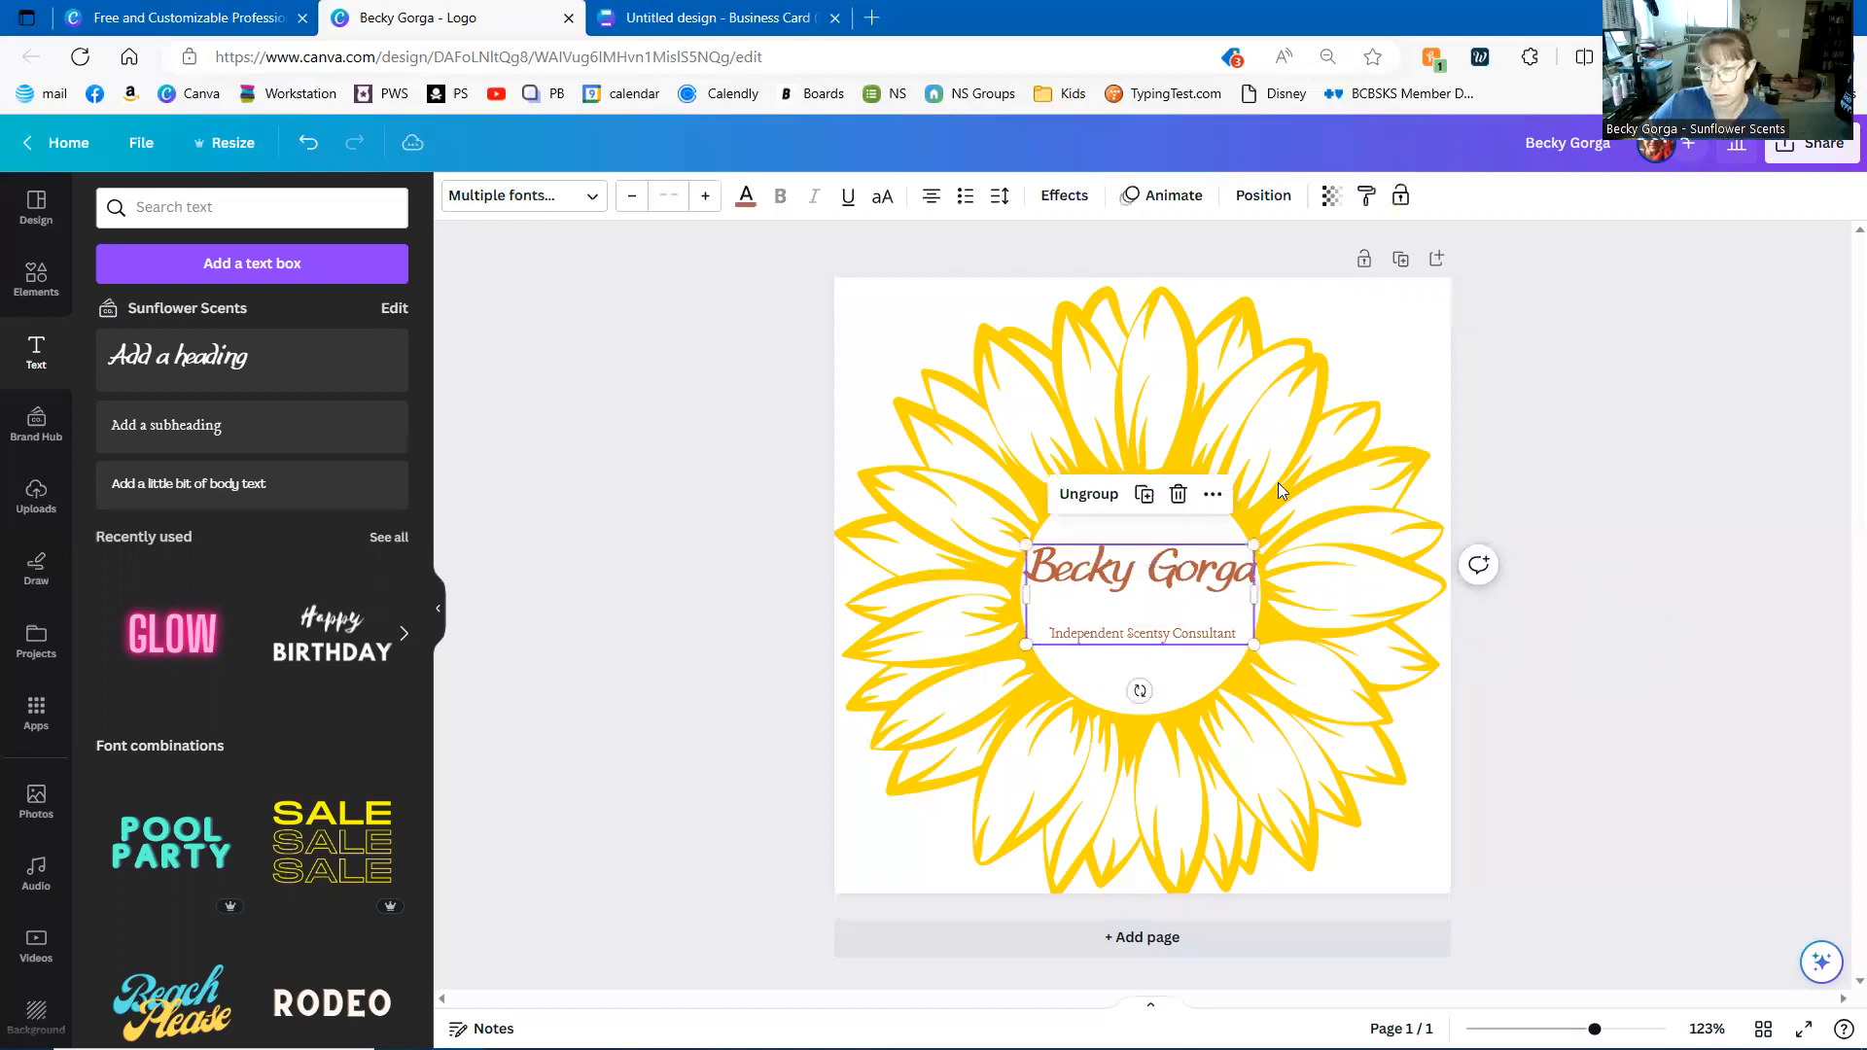
key("Delete")
left_click(1296, 507)
key("Delete")
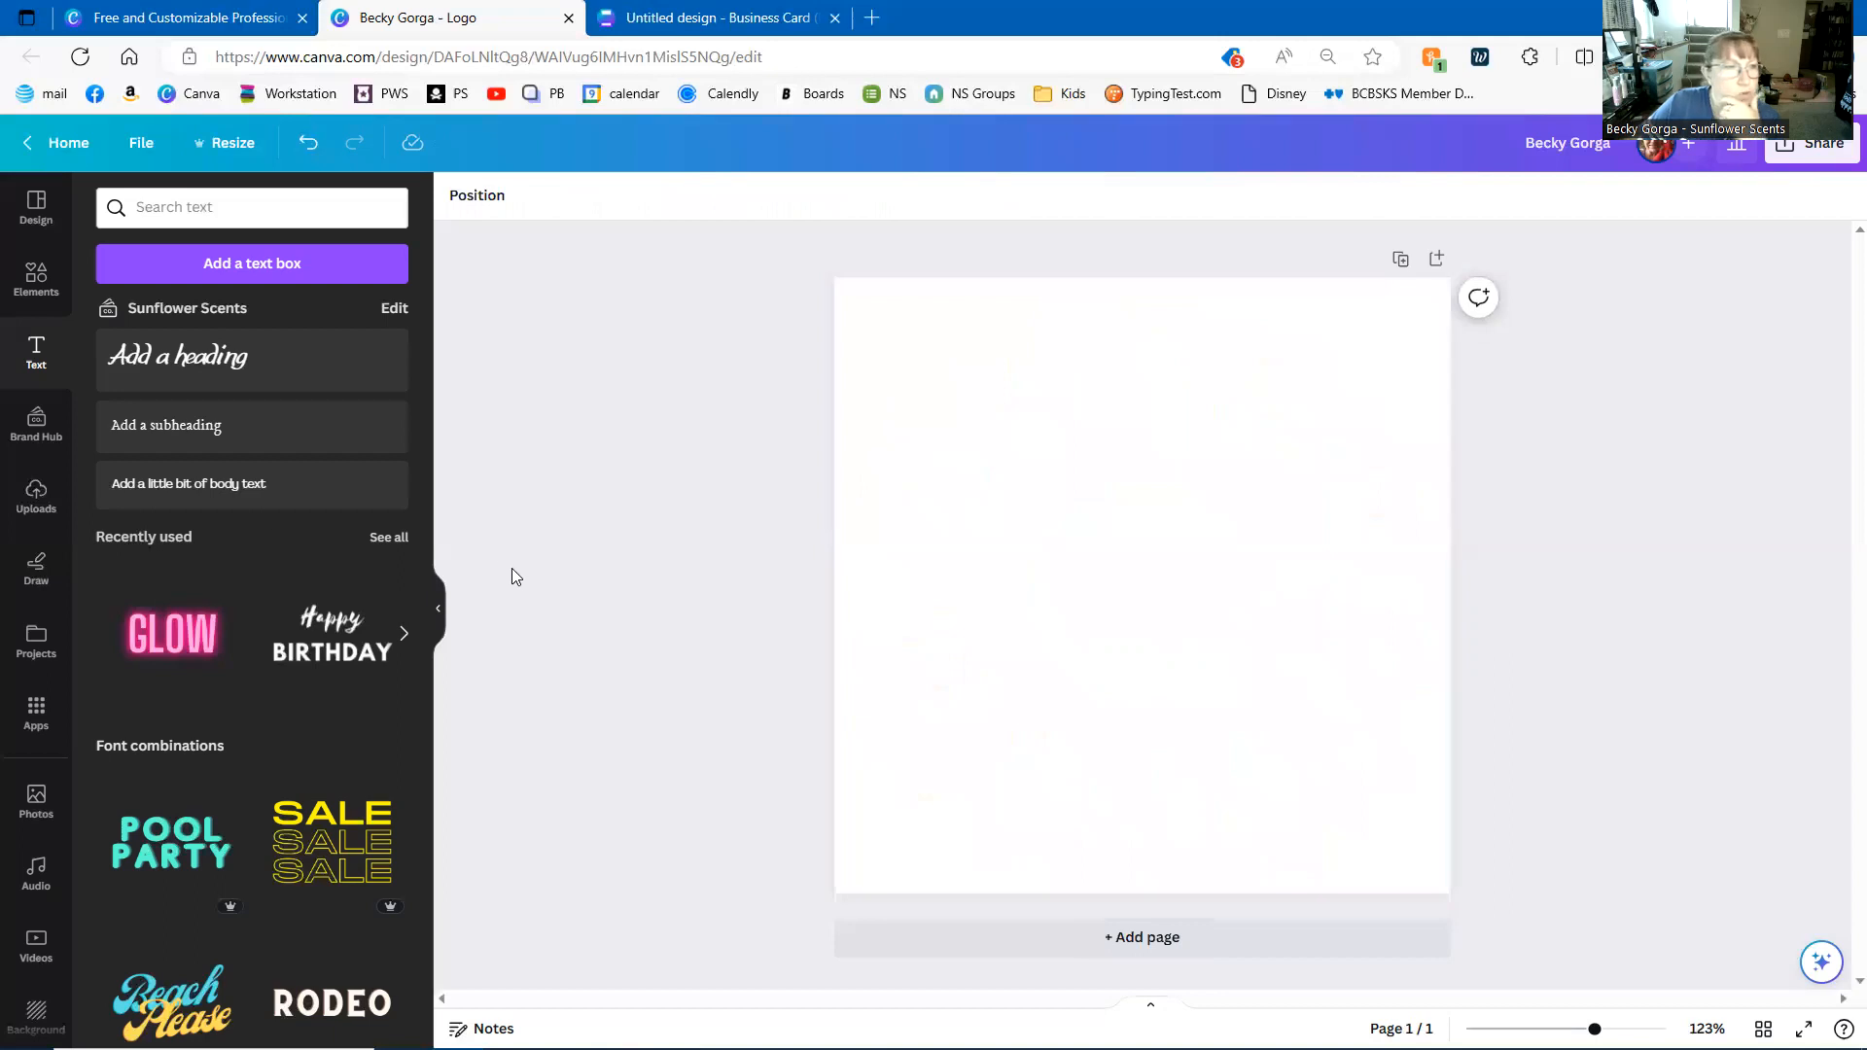
- Add a circle shape, move it to the top-left corner and stretch it to cover the page
left_click(36, 281)
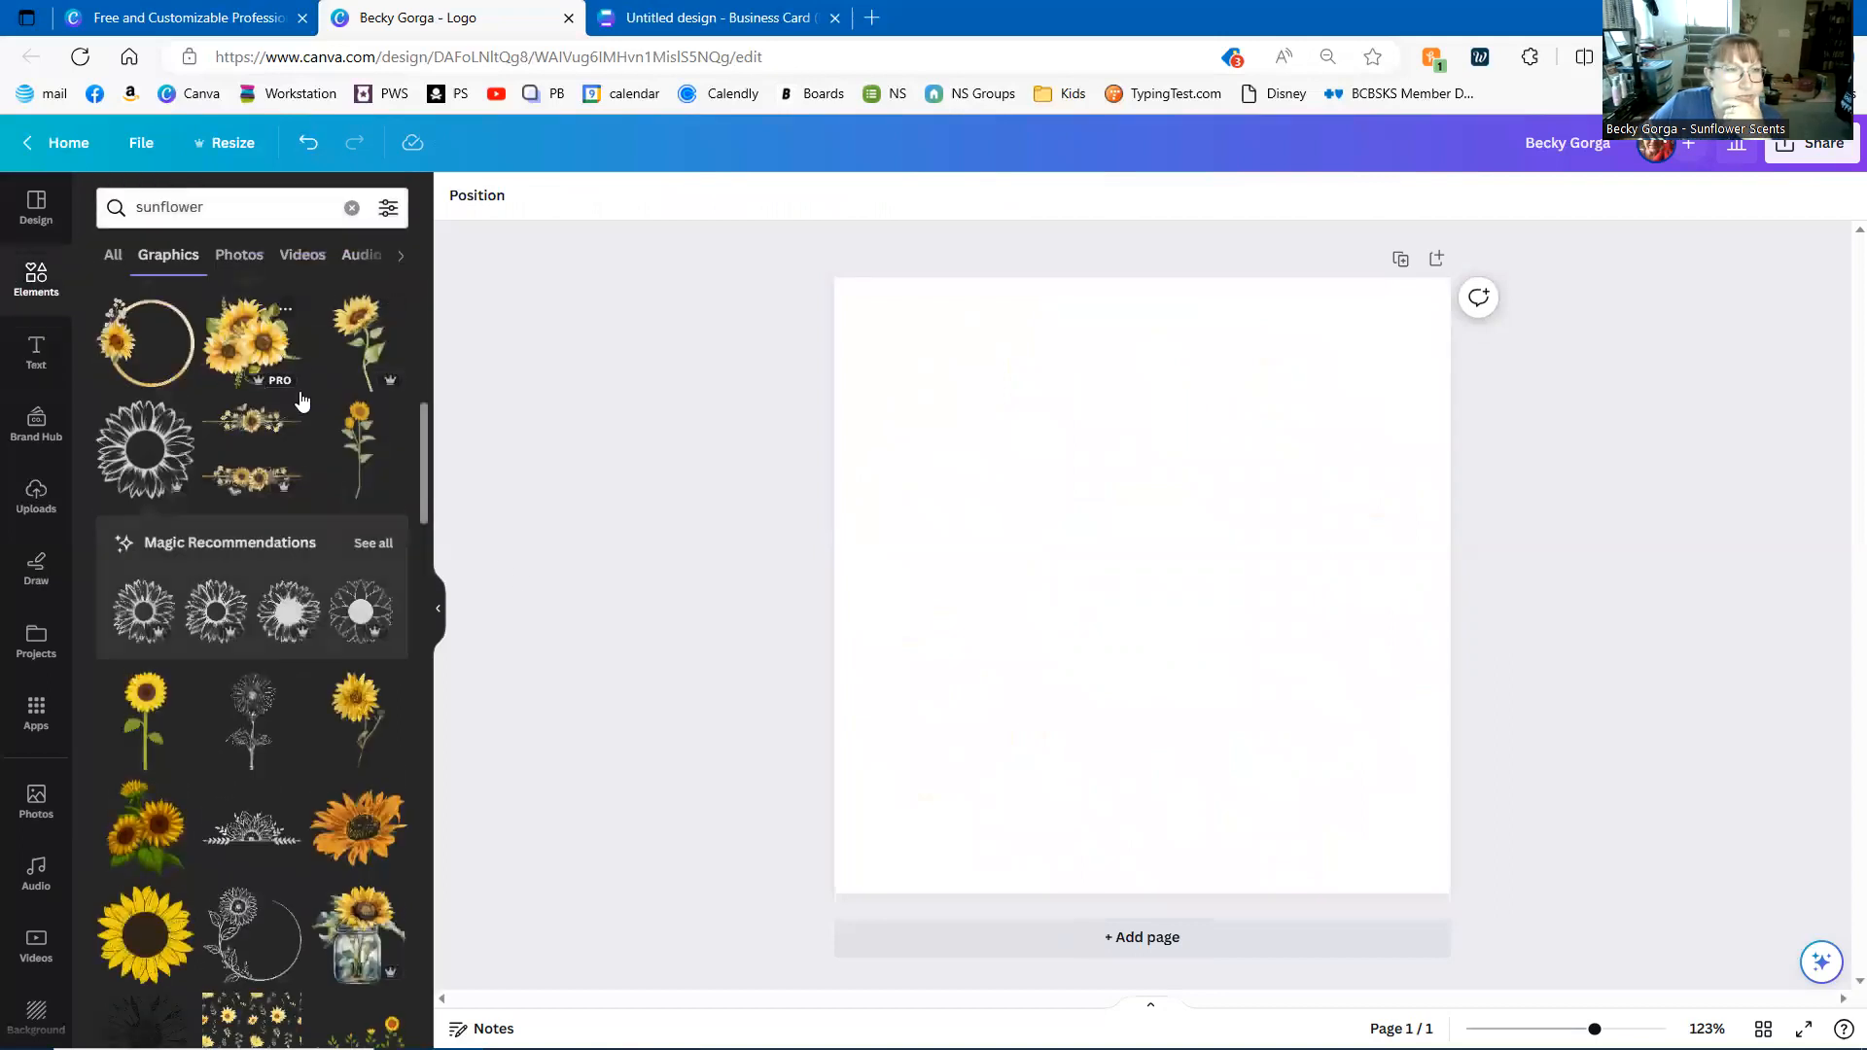
left_click(353, 209)
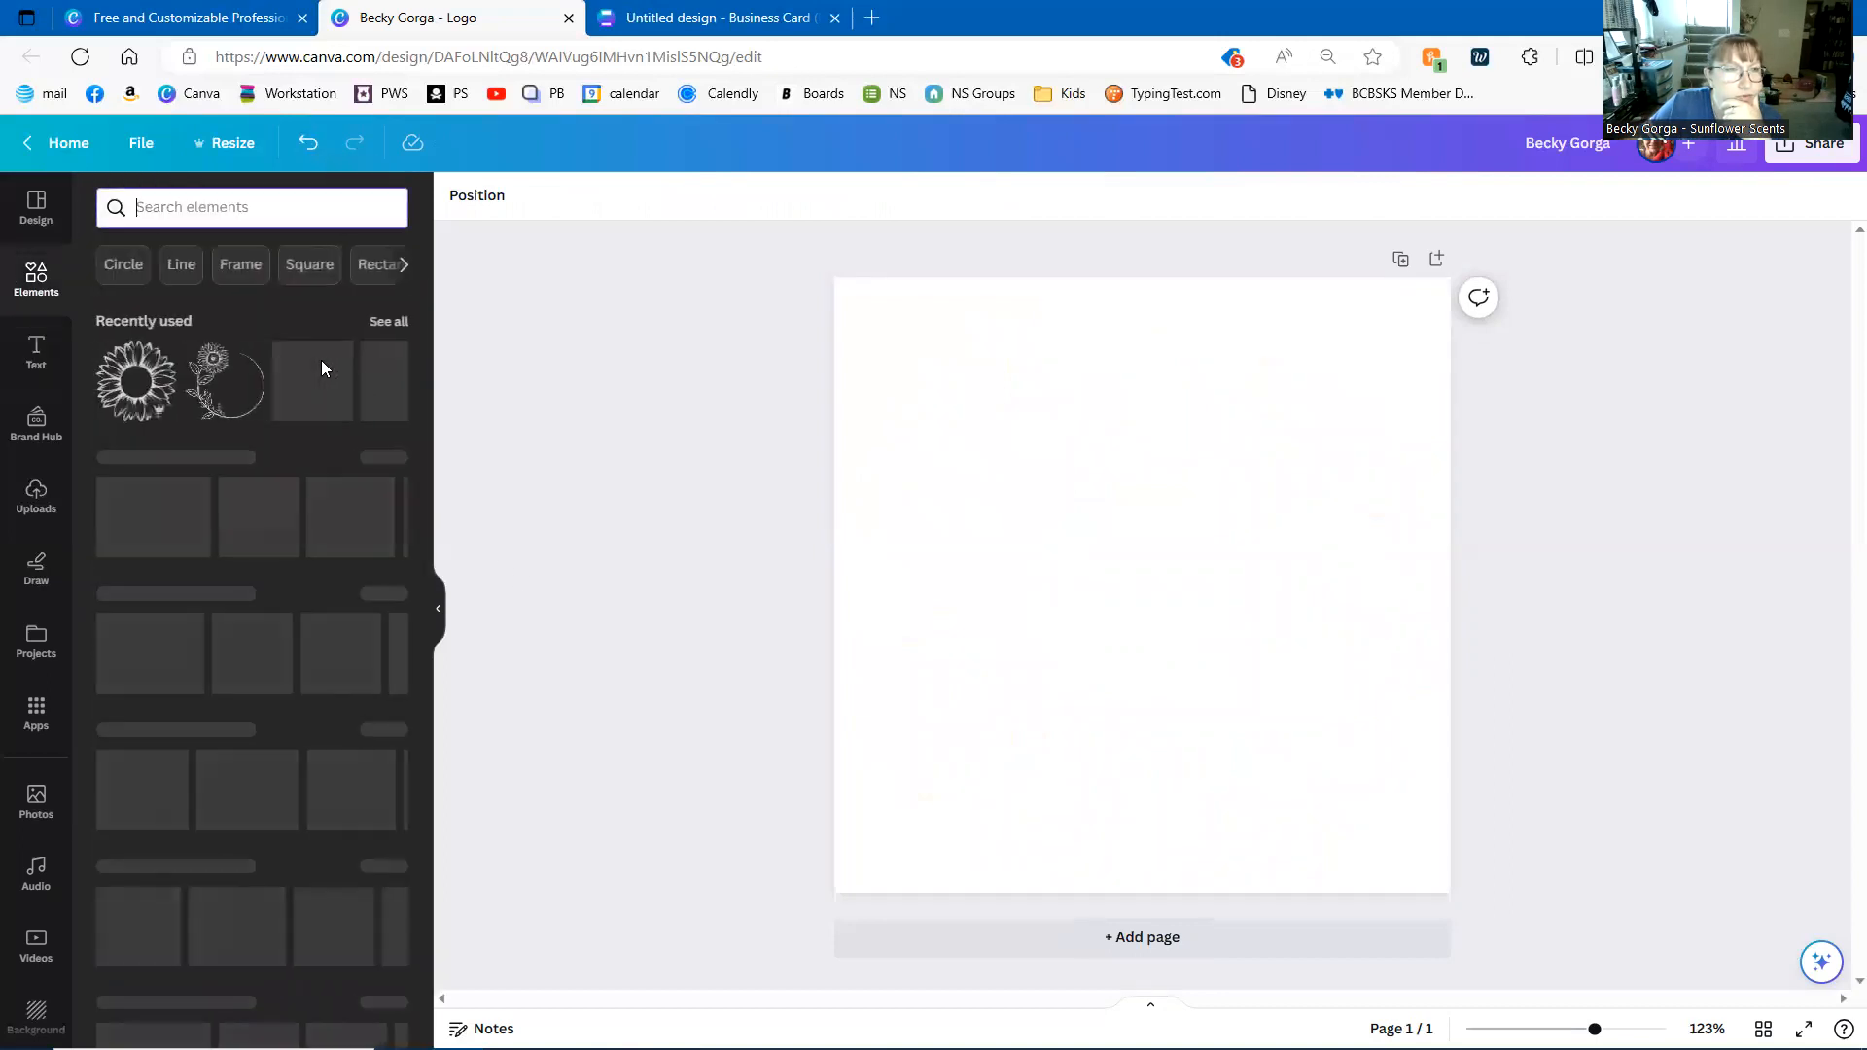
key("c")
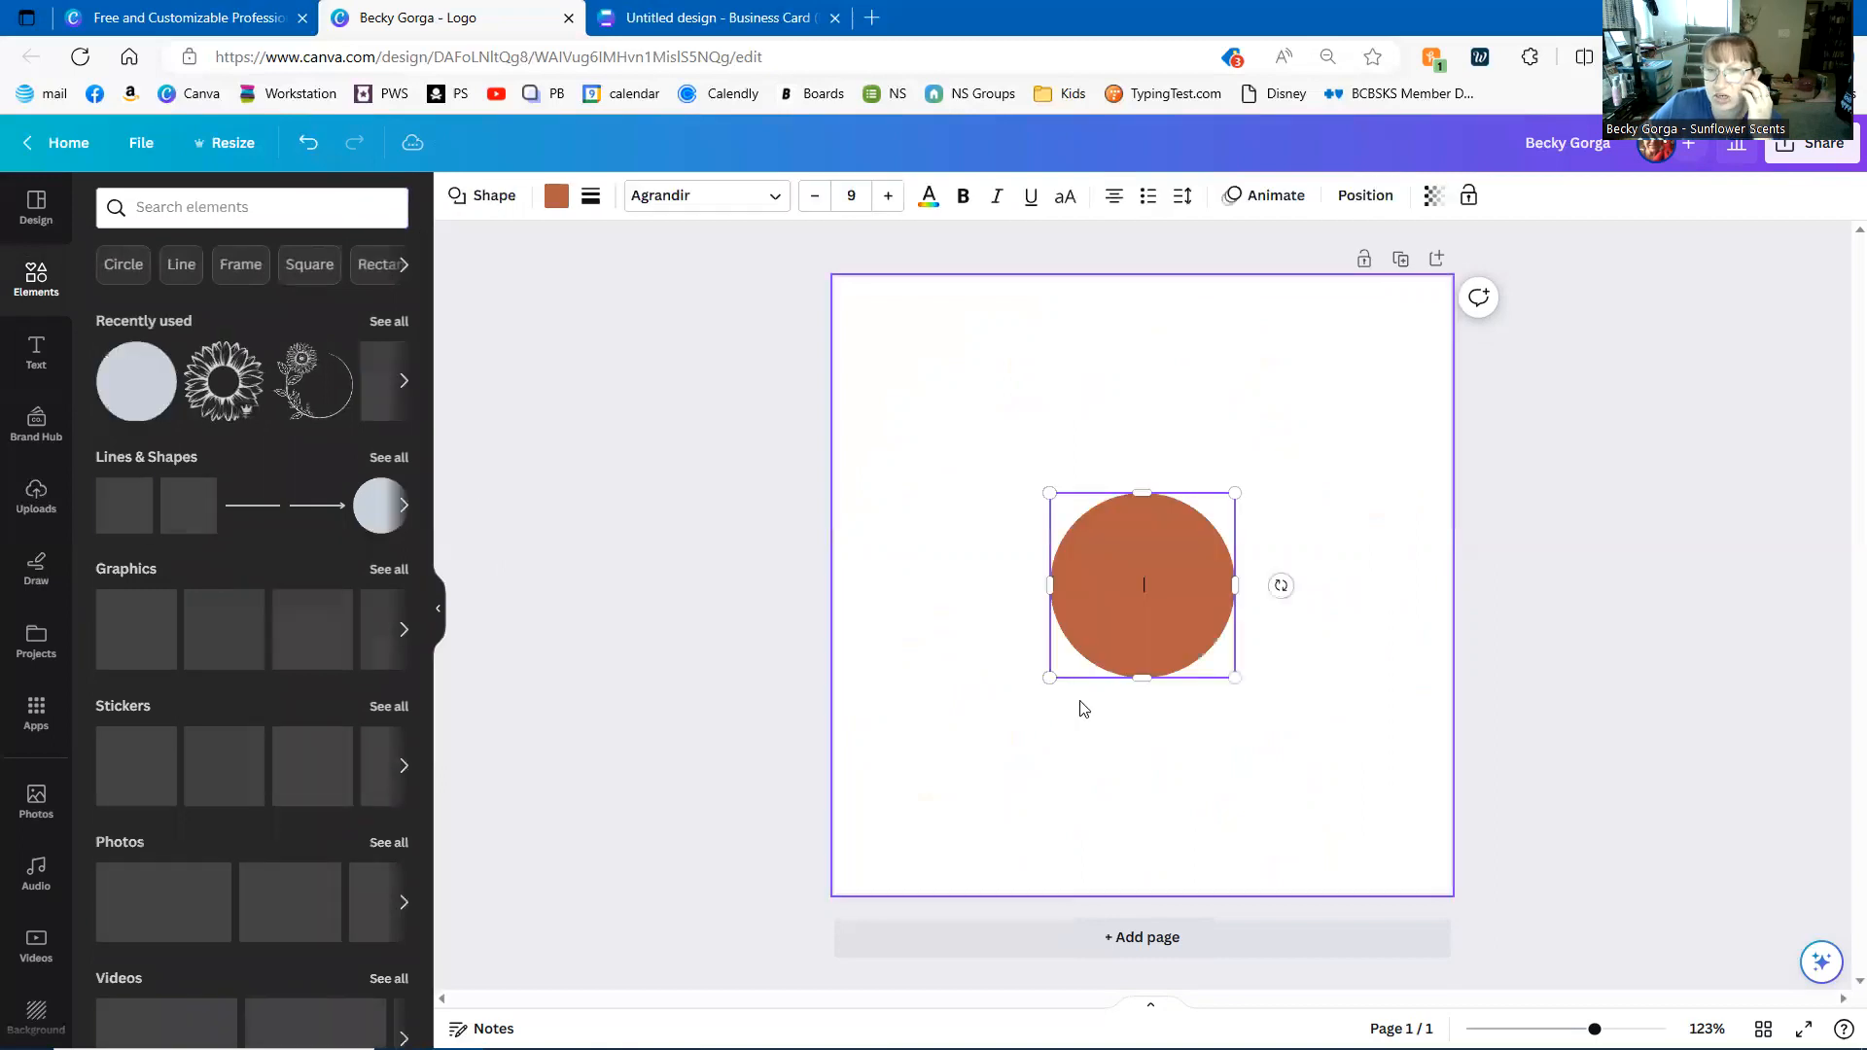
left_click_drag(998, 538, 884, 417)
left_click_drag(1018, 461, 1466, 881)
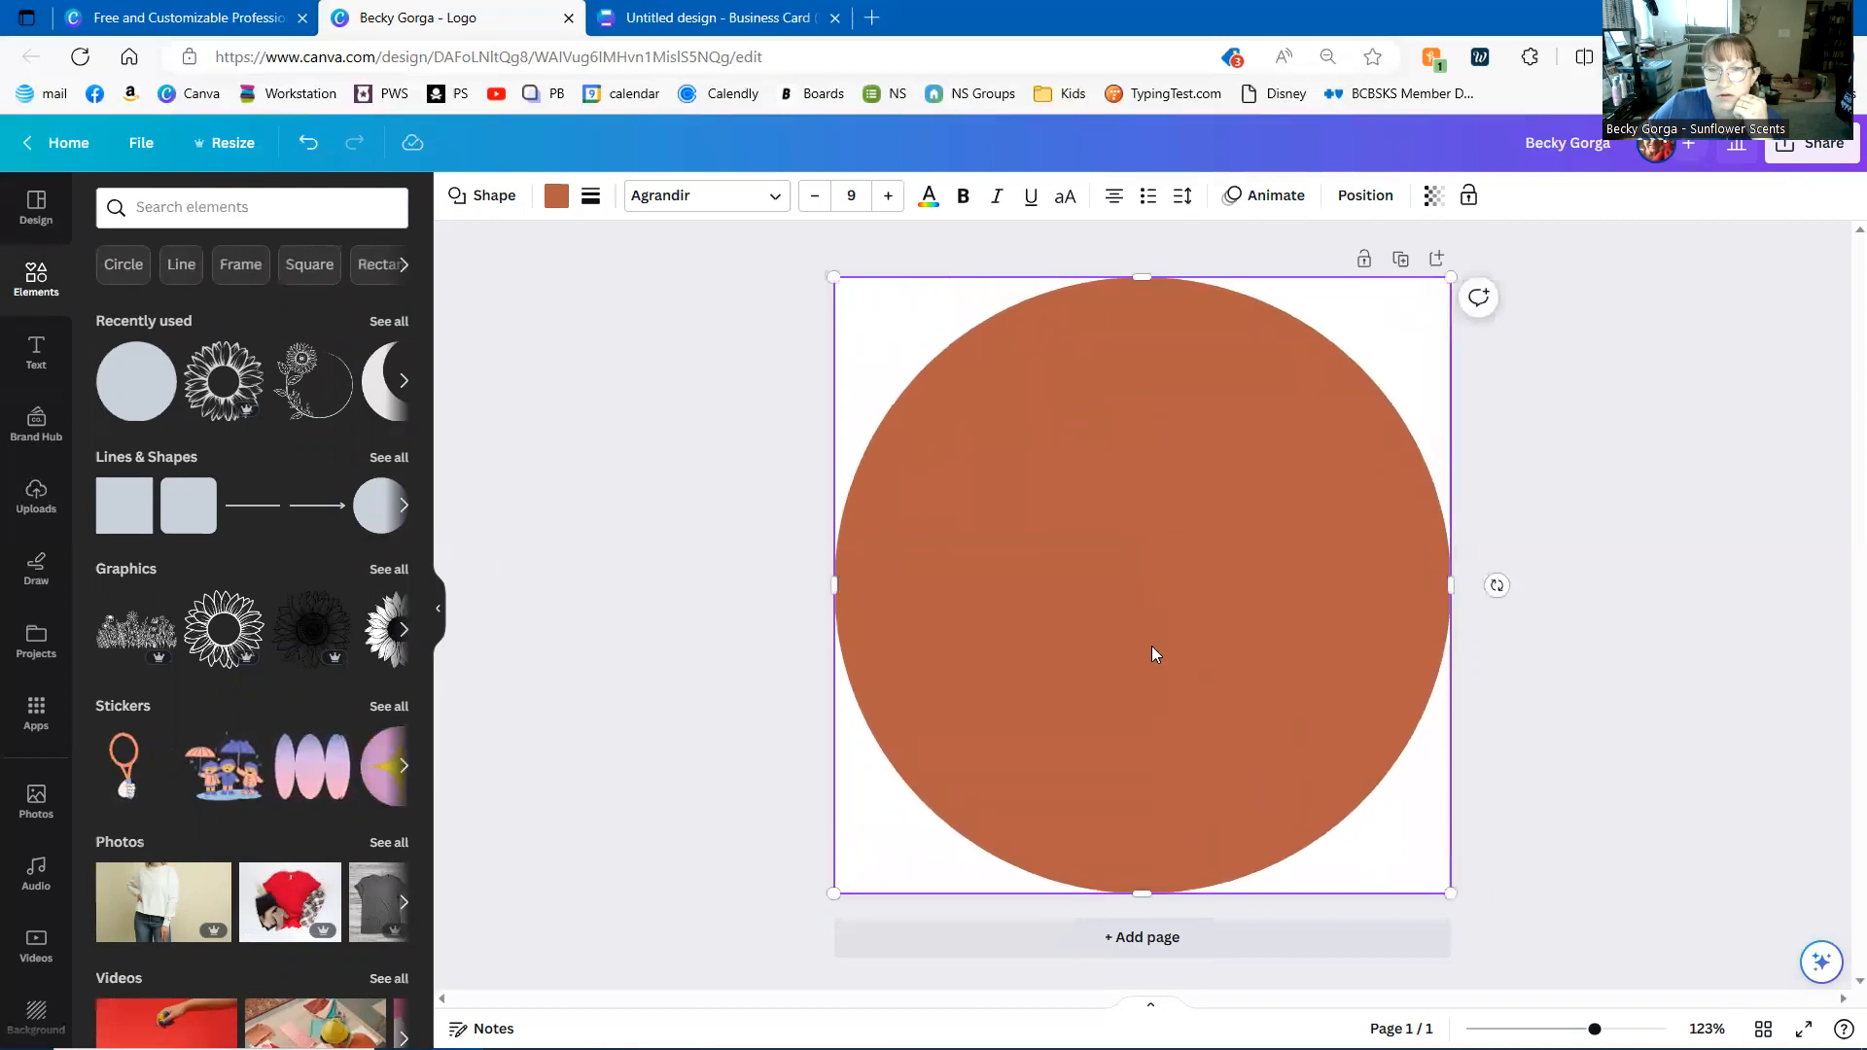
- Try purple-pink and yellow-pink gradient fills on the circle
left_click(557, 197)
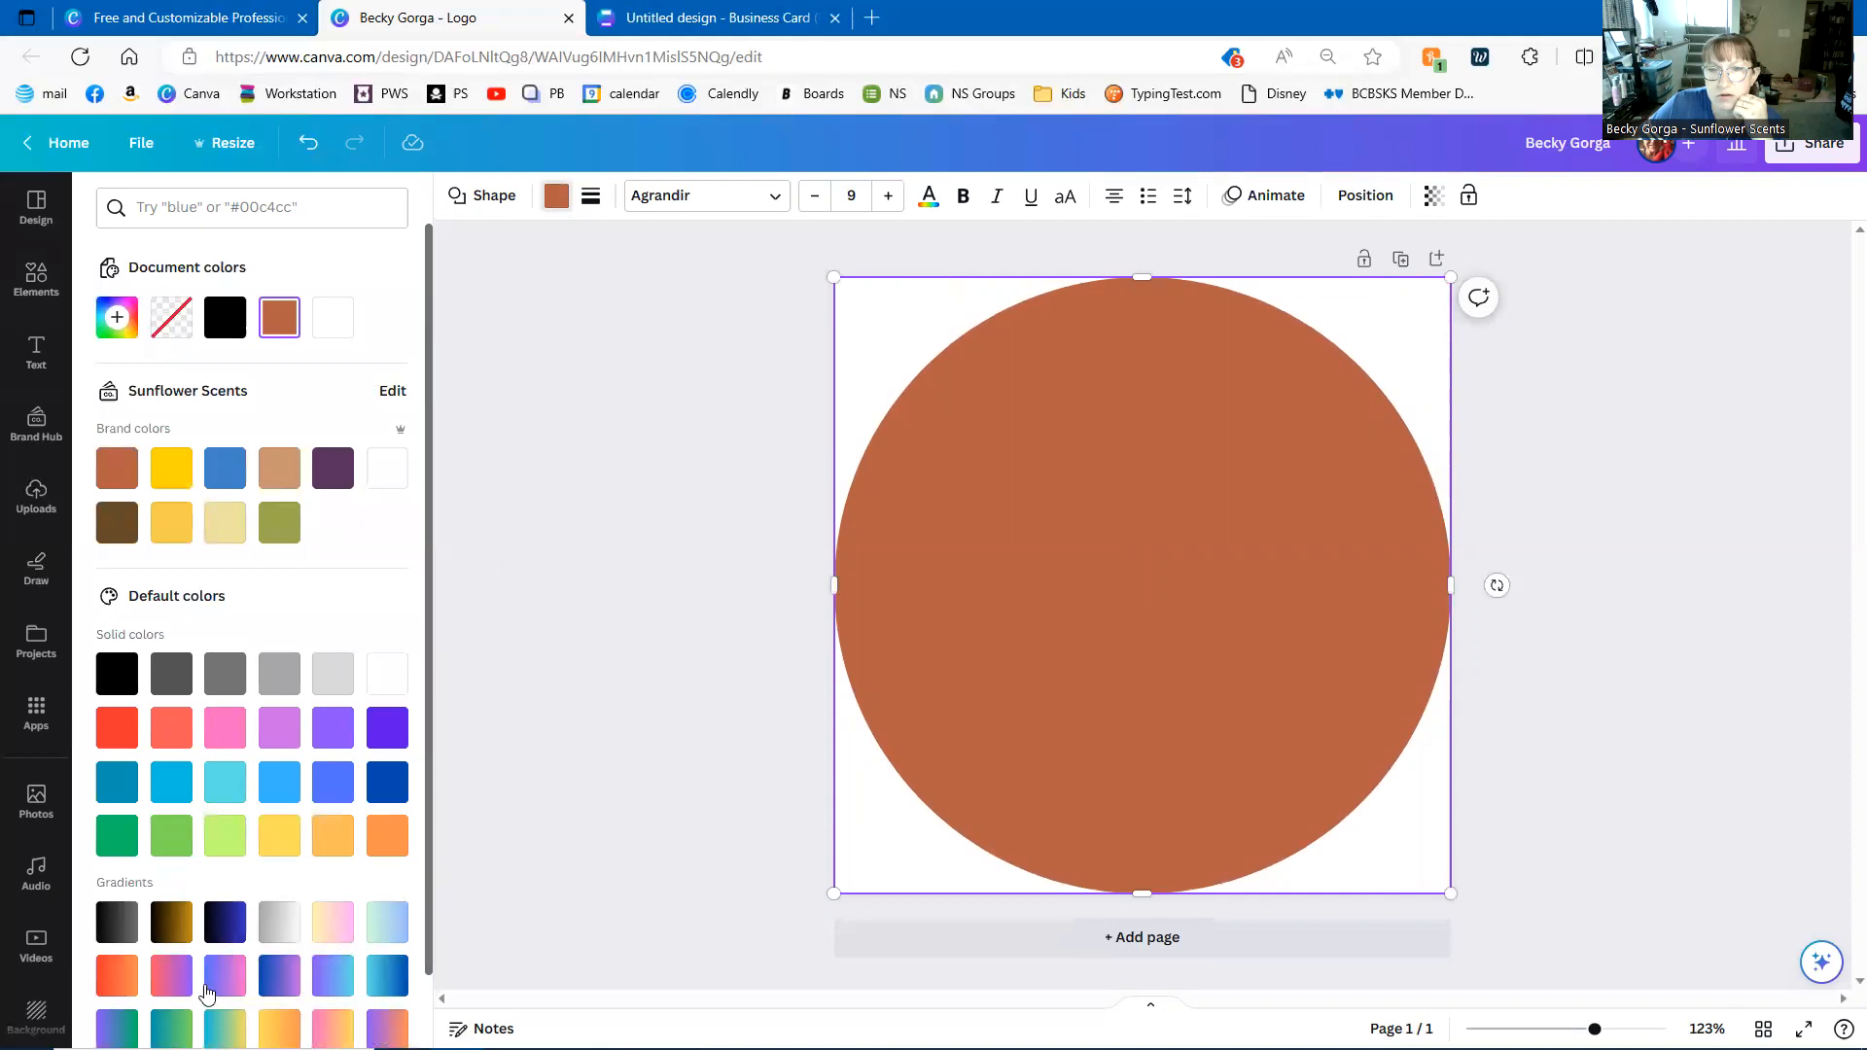
scroll(206, 989, "down", 1)
left_click(225, 893)
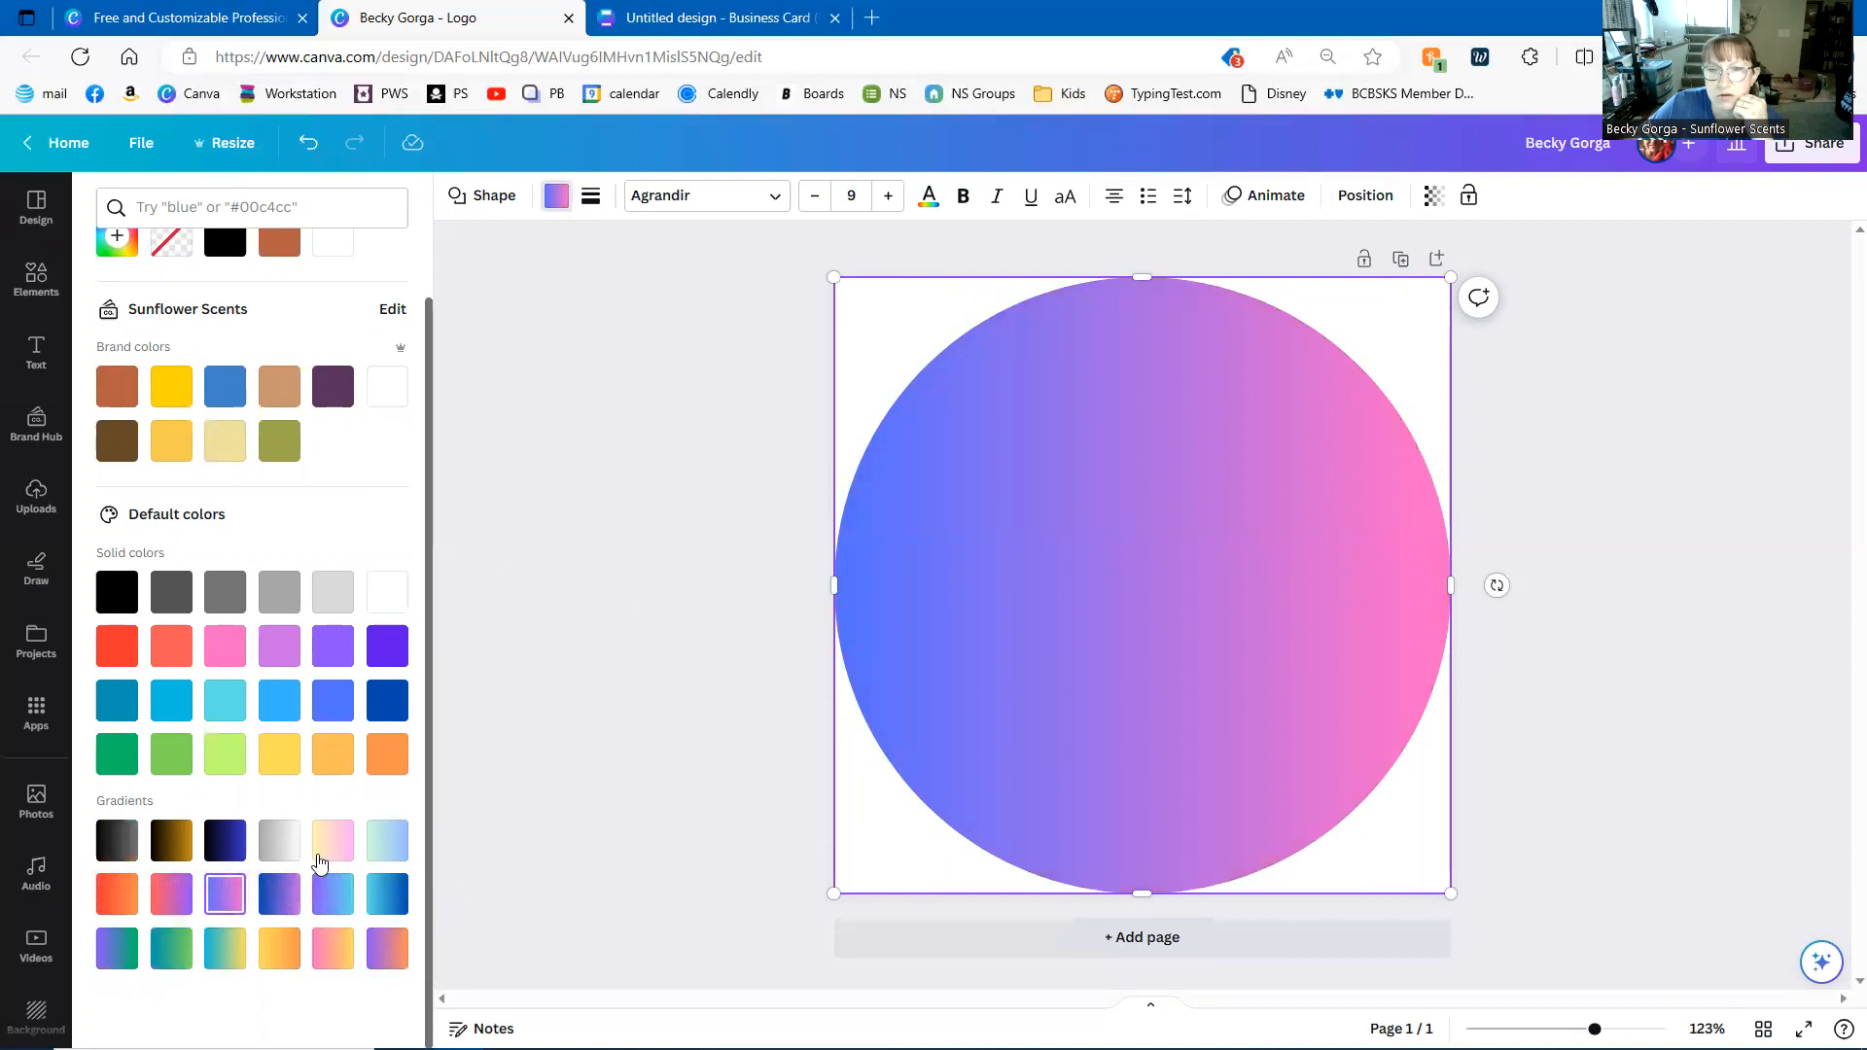
left_click(328, 850)
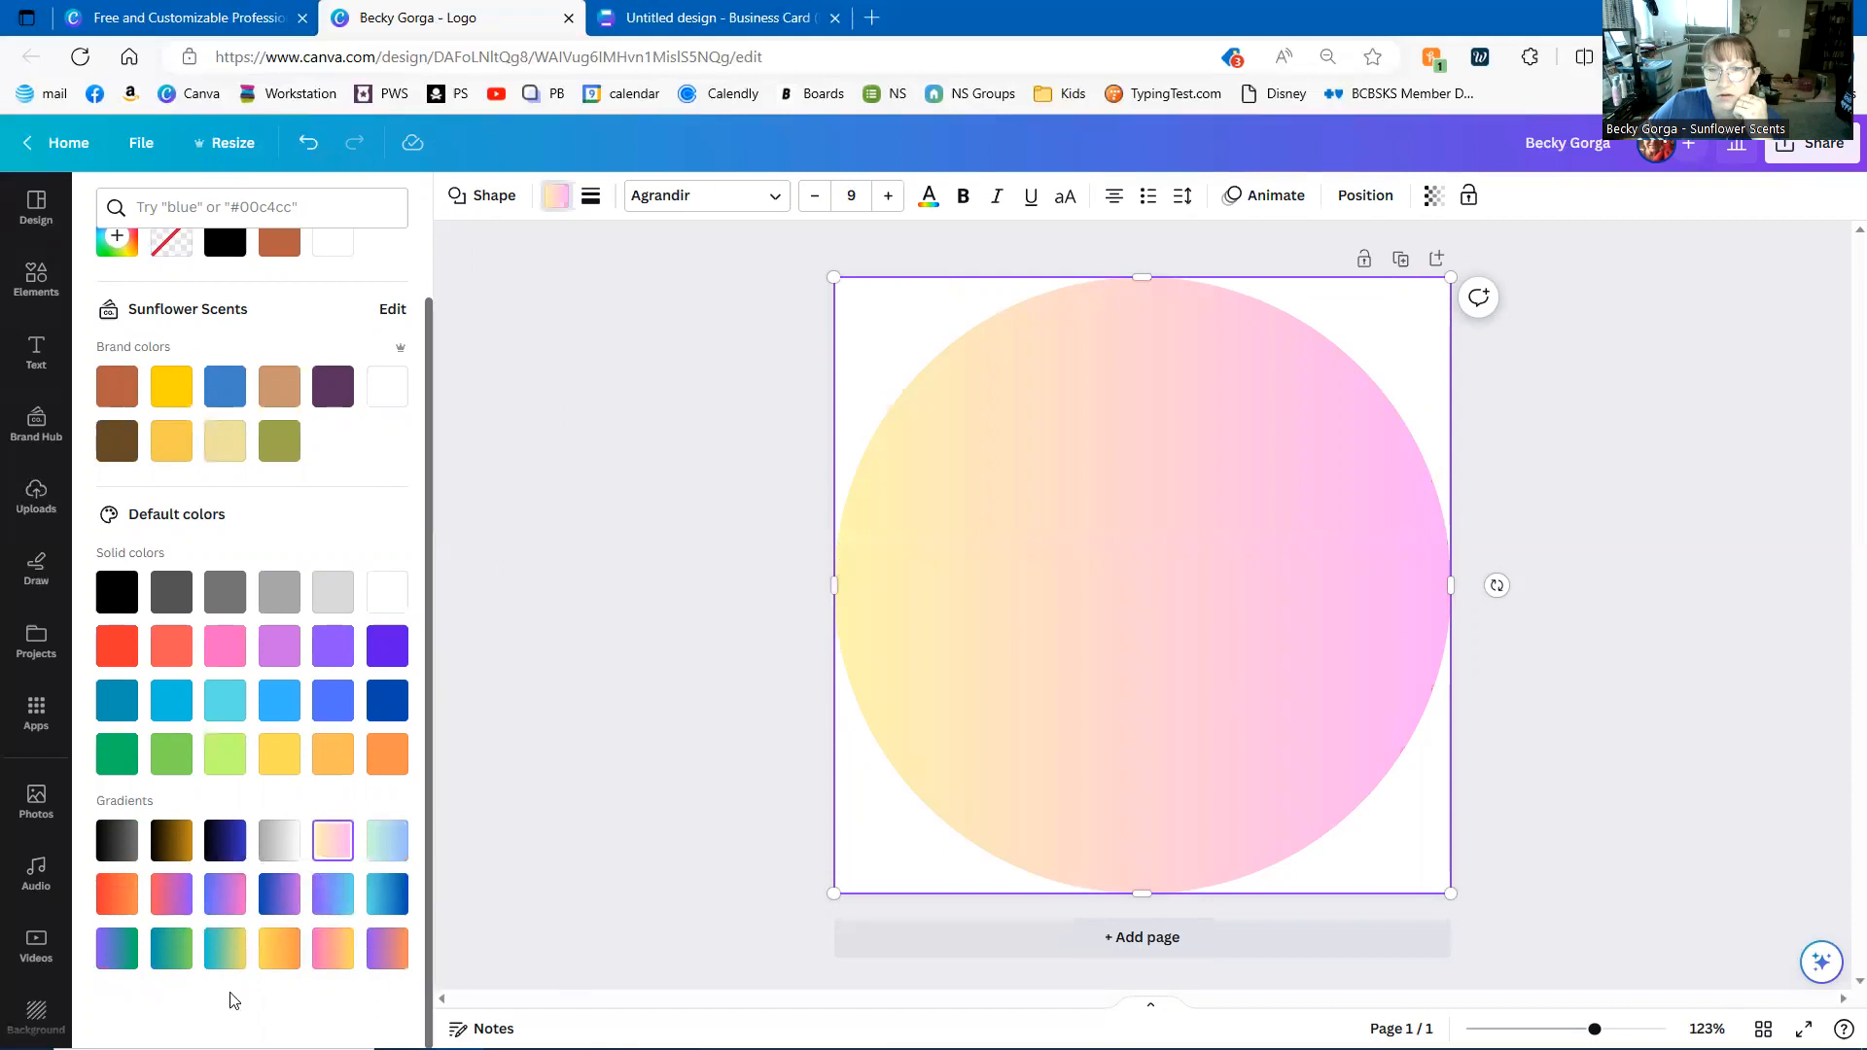
left_click(589, 720)
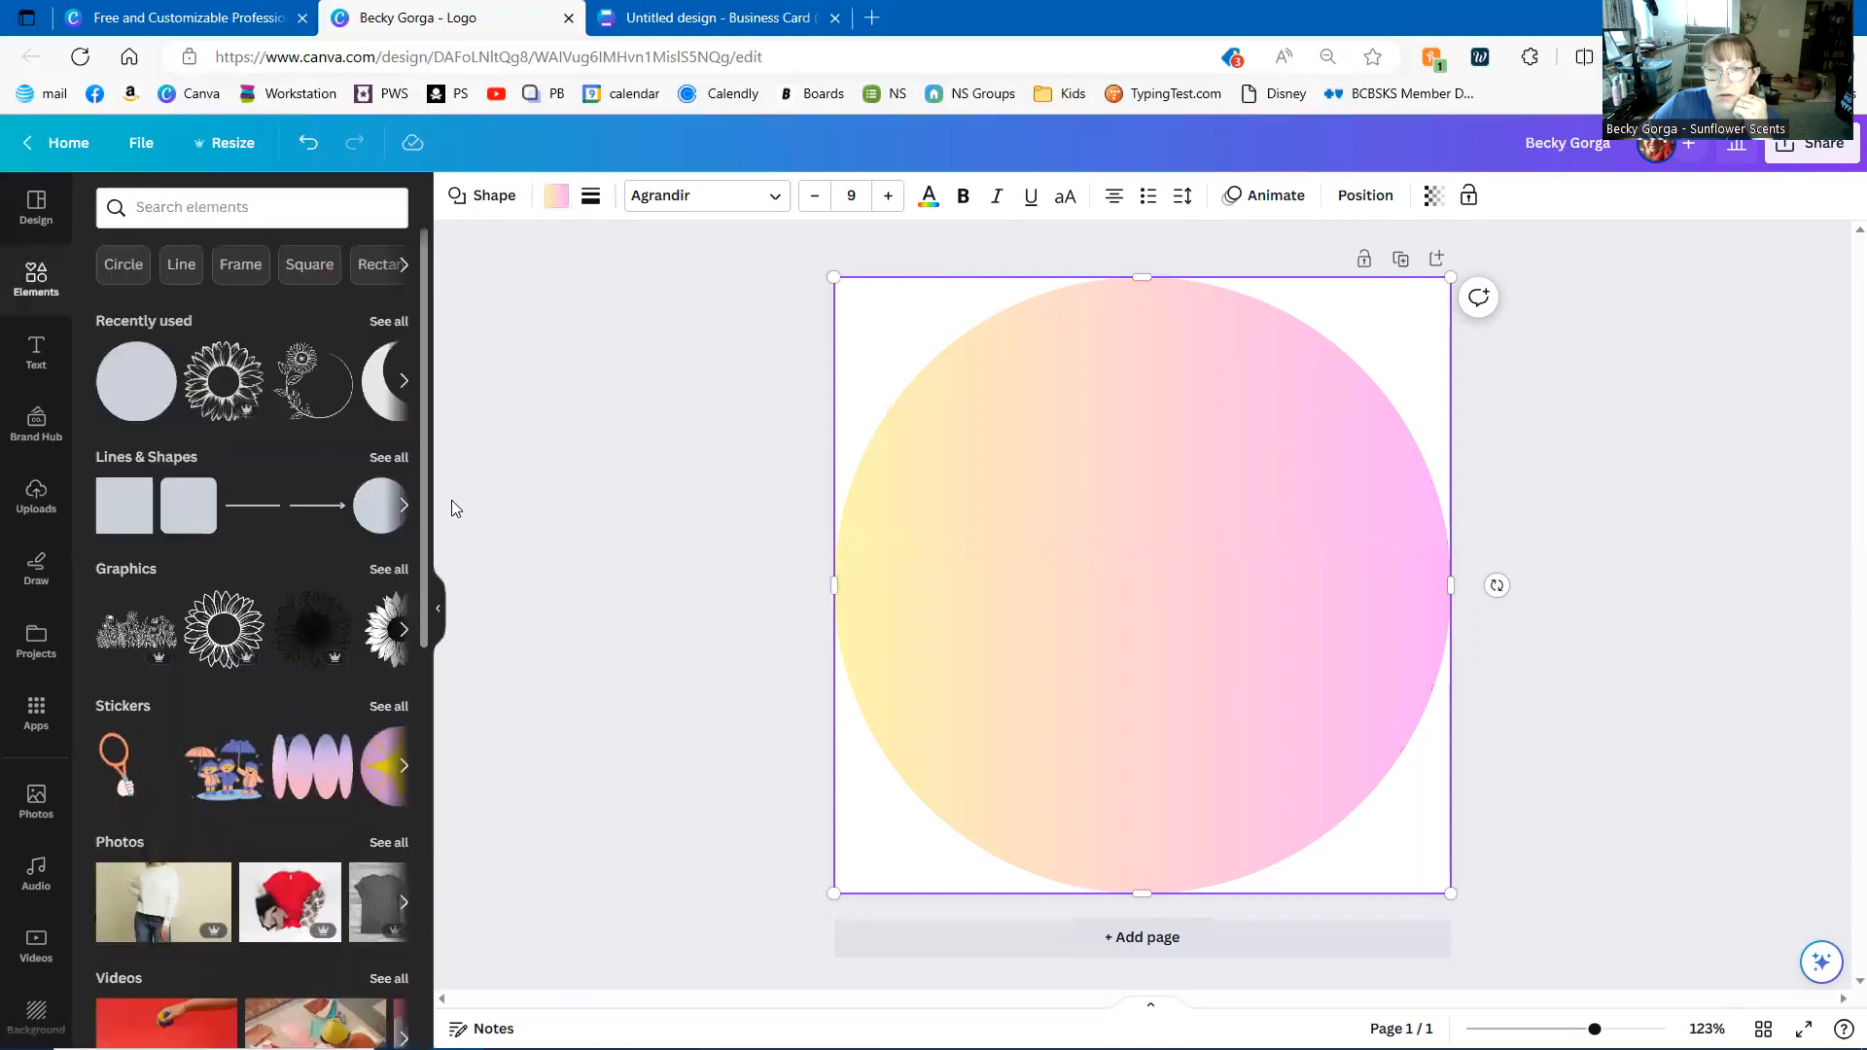
- Replace the gradient with a solid custom light pink #E8B7D5 fill on the circle
left_click(555, 197)
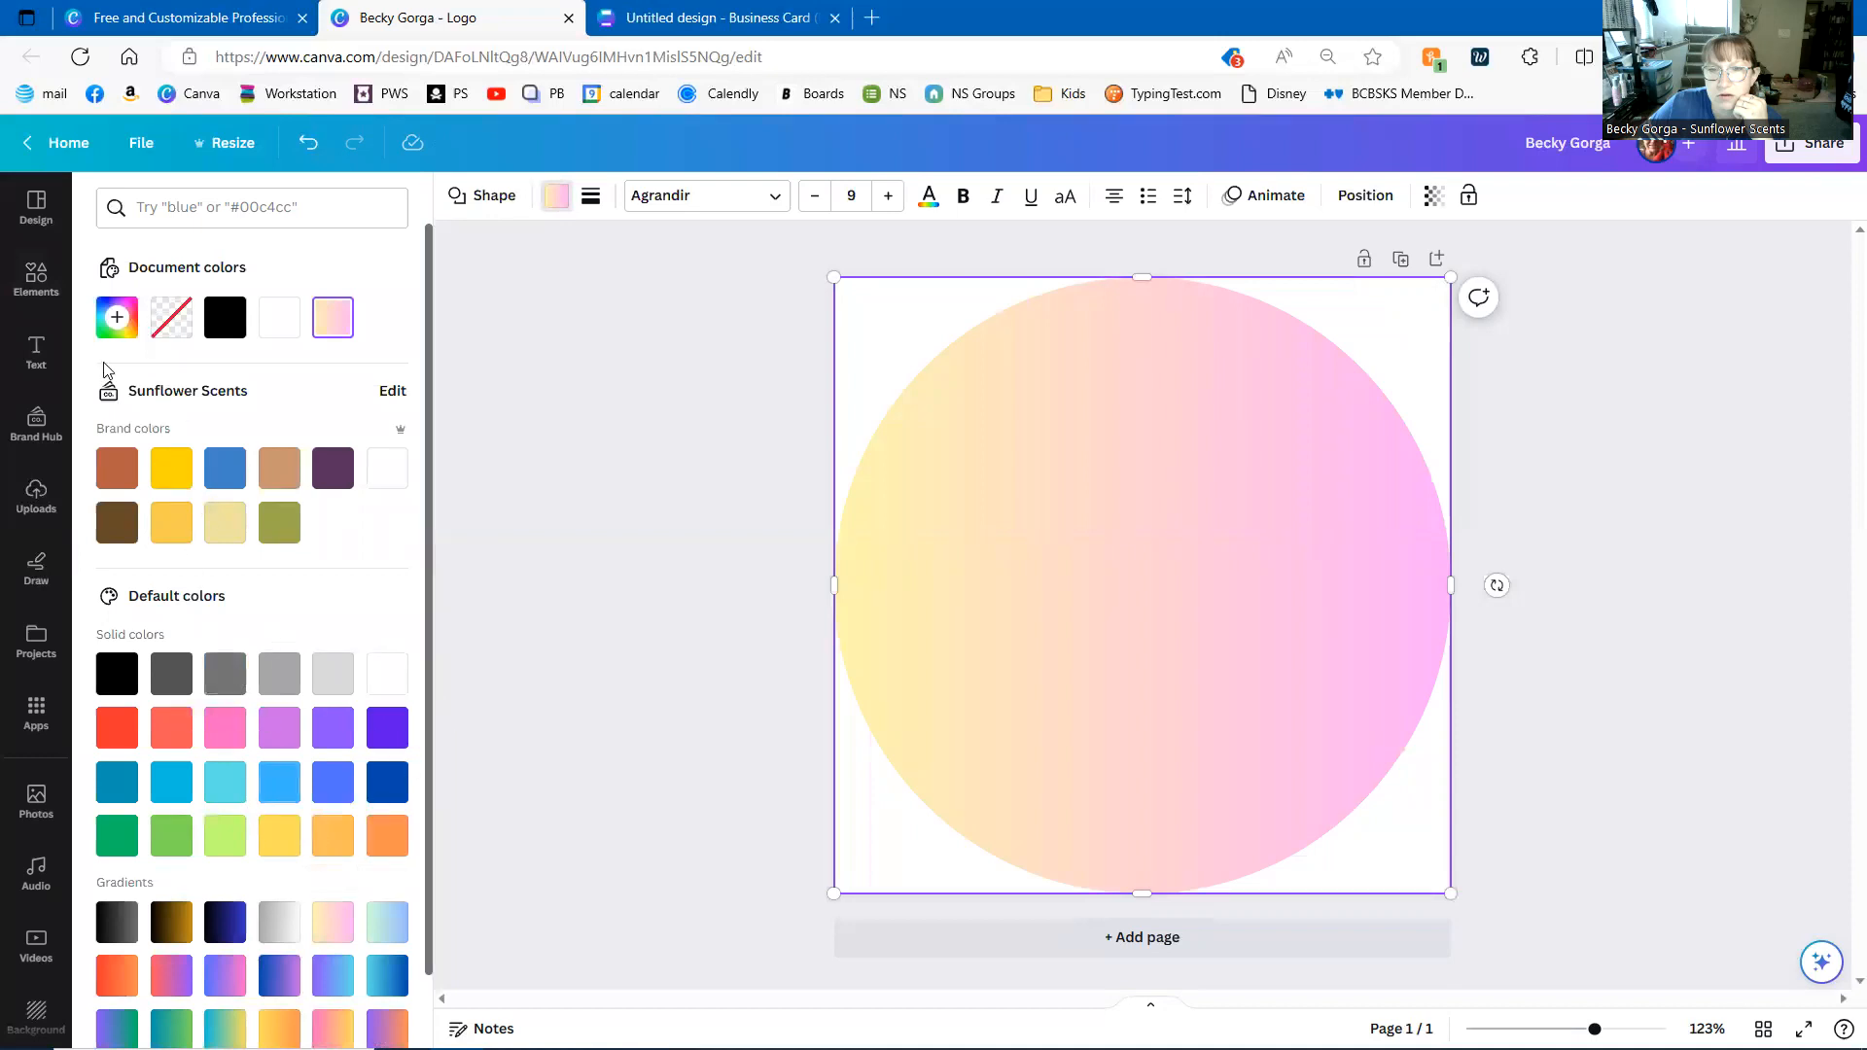
left_click(115, 324)
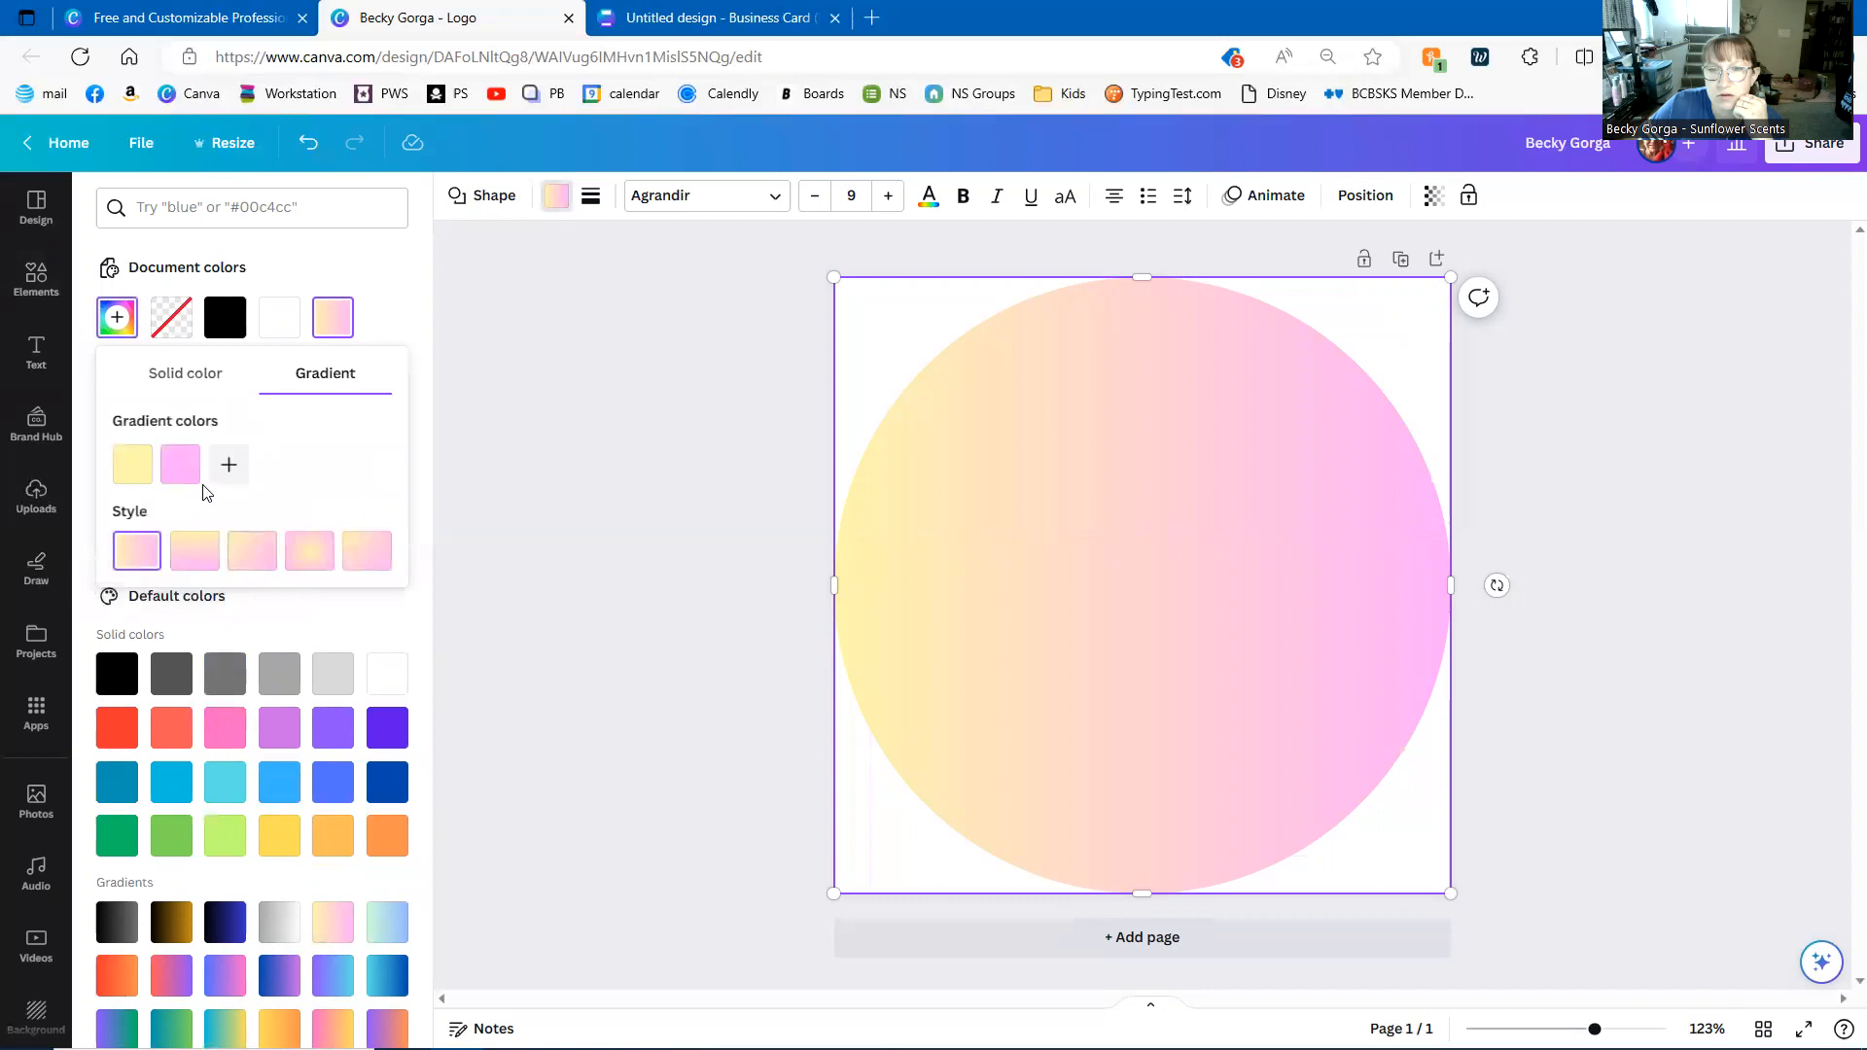
left_click(180, 466)
left_click(187, 461)
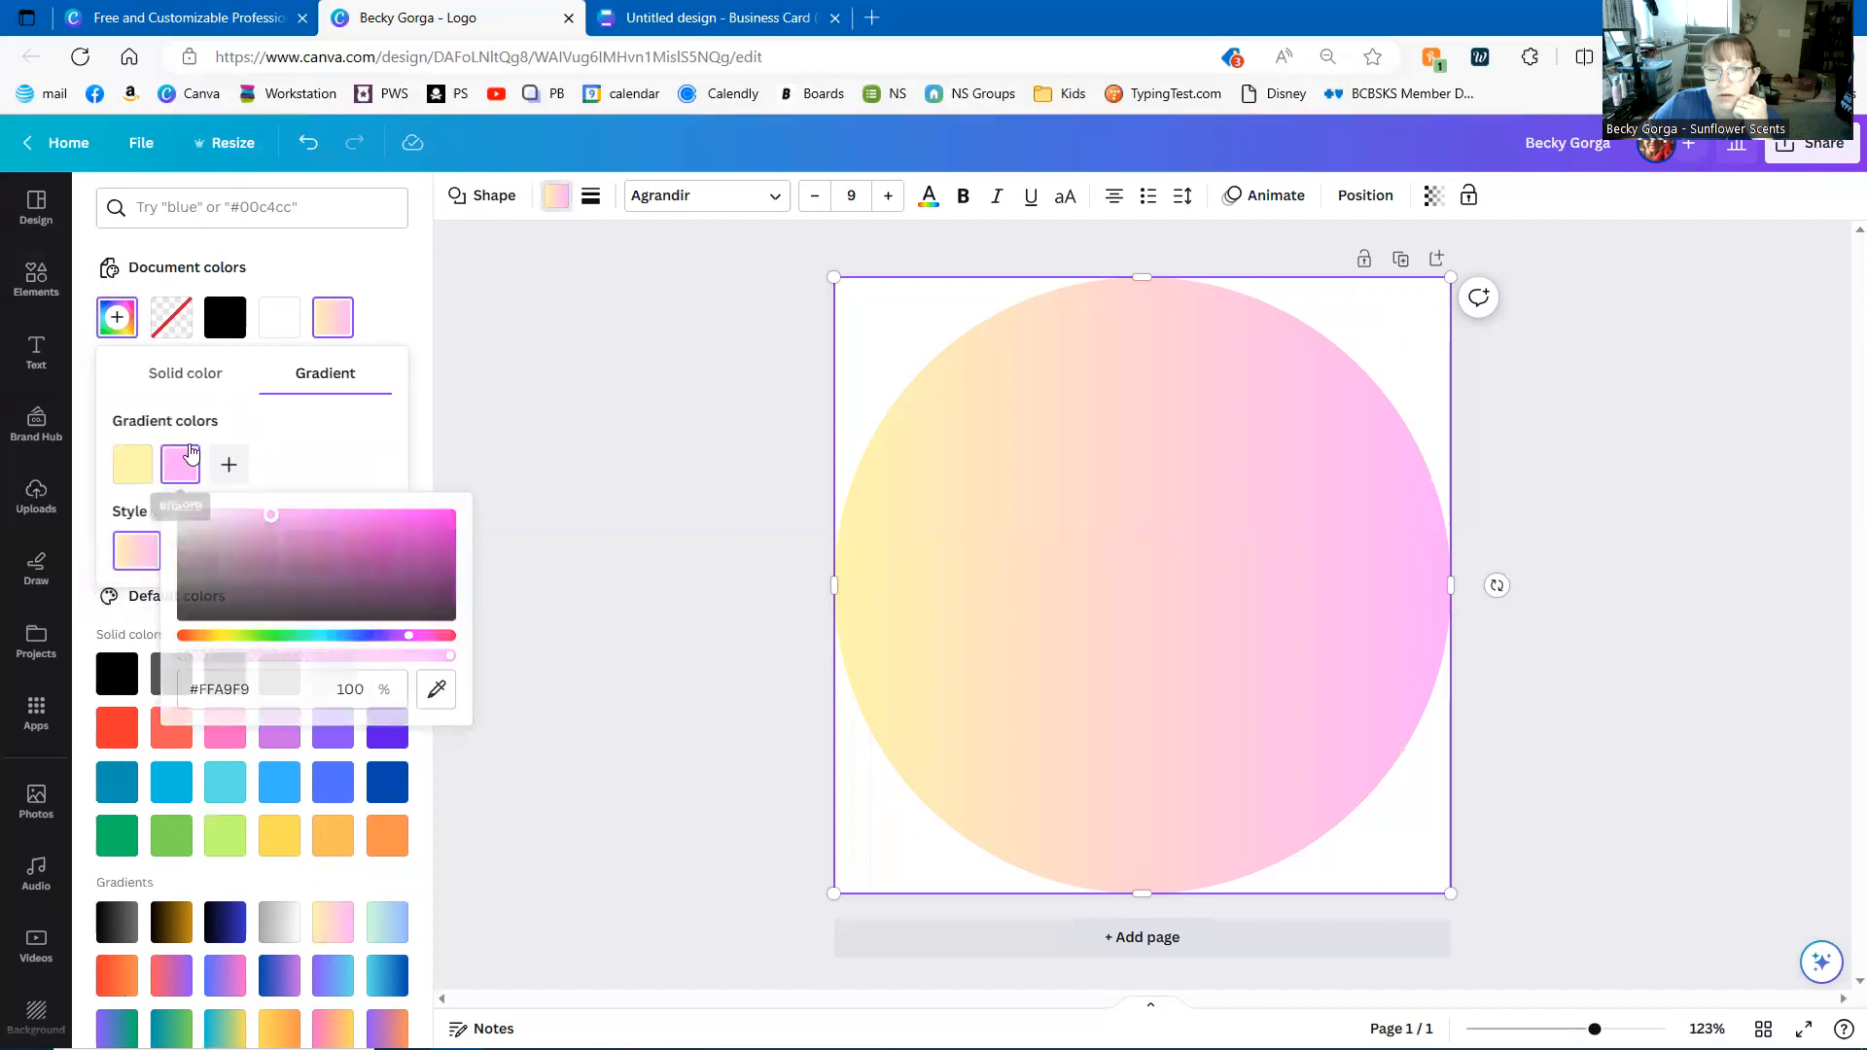
left_click(358, 270)
left_click(225, 729)
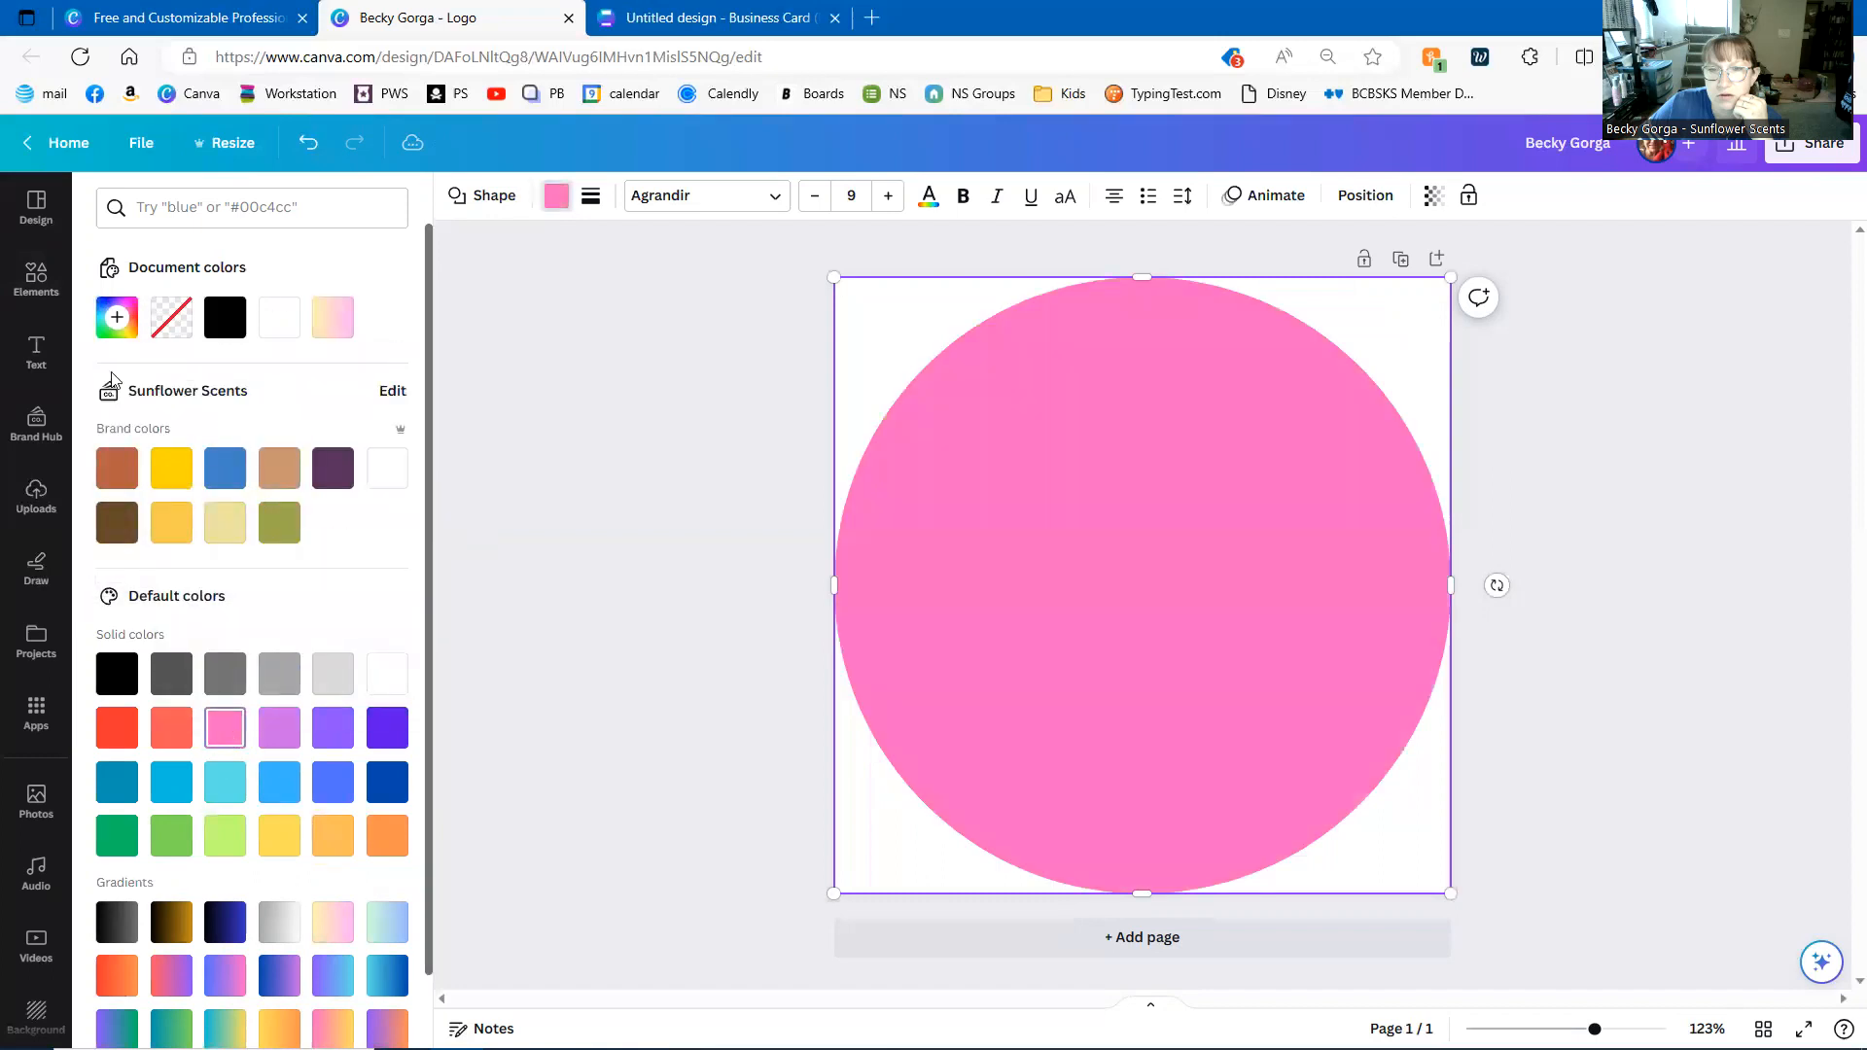
left_click(117, 321)
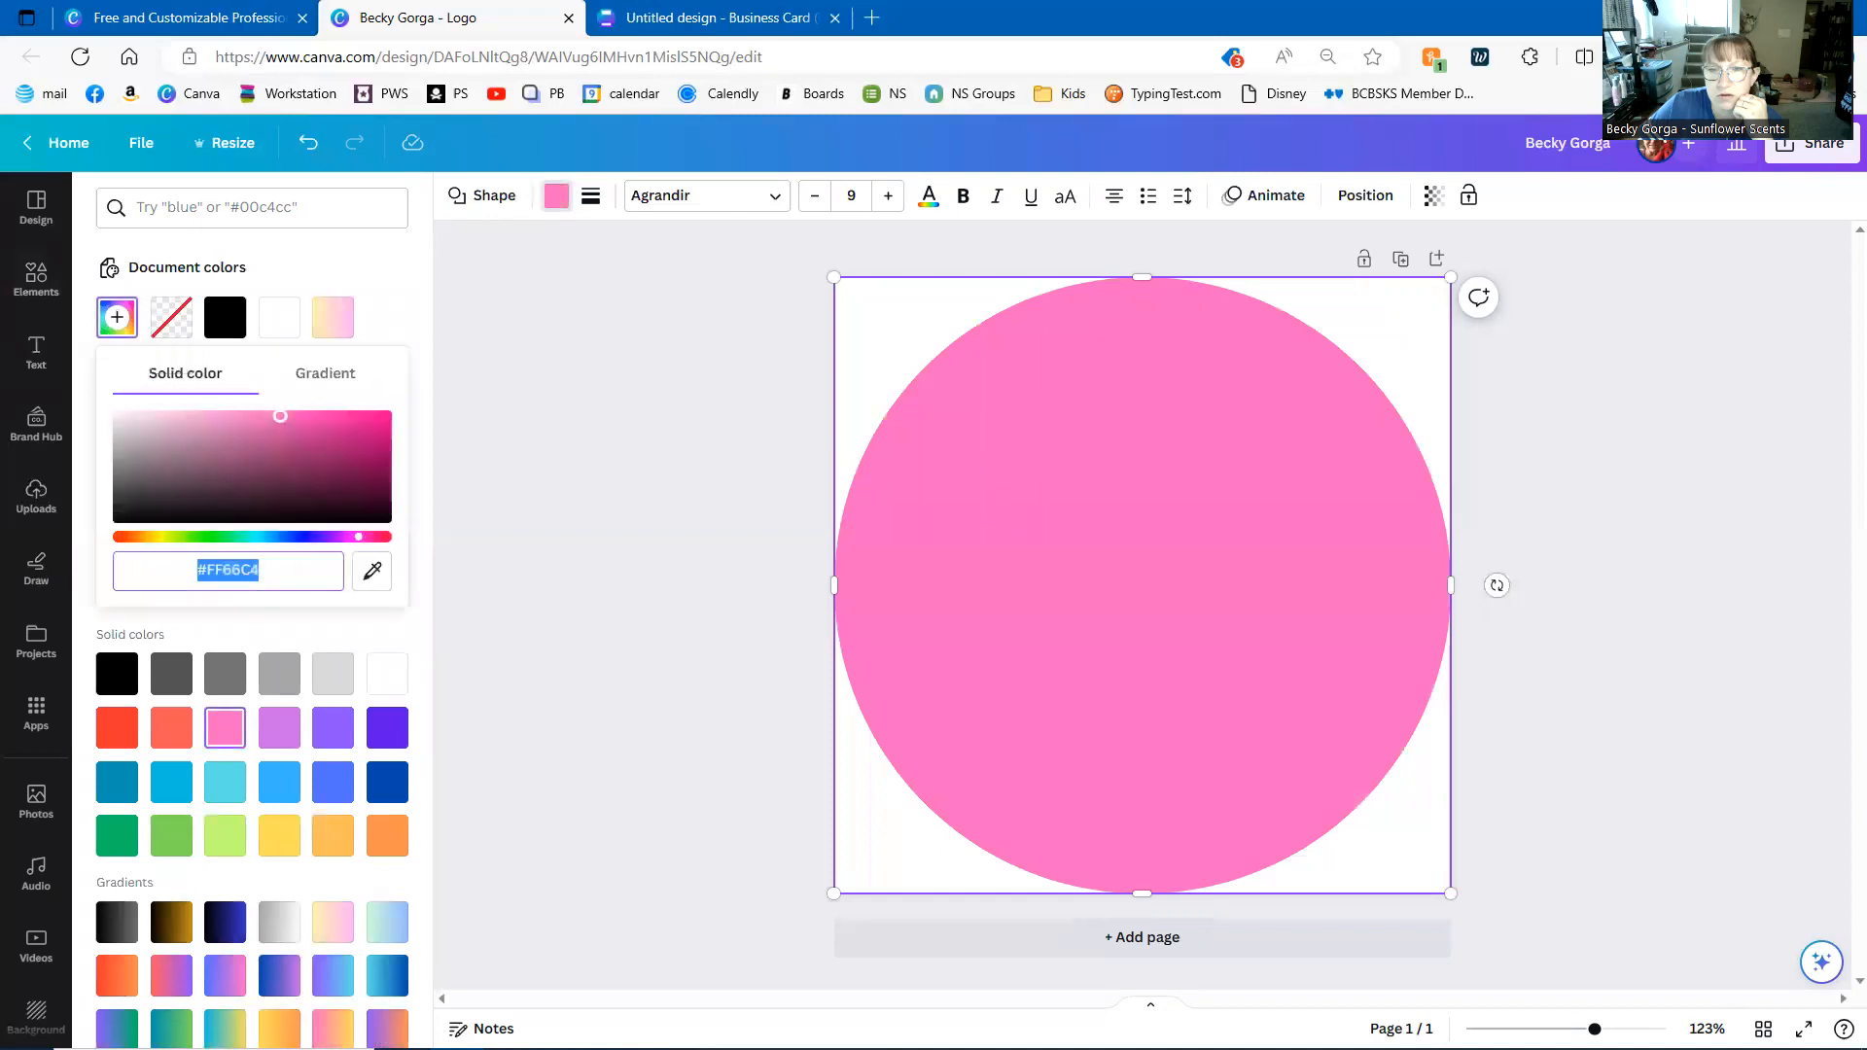
left_click(171, 420)
left_click(562, 428)
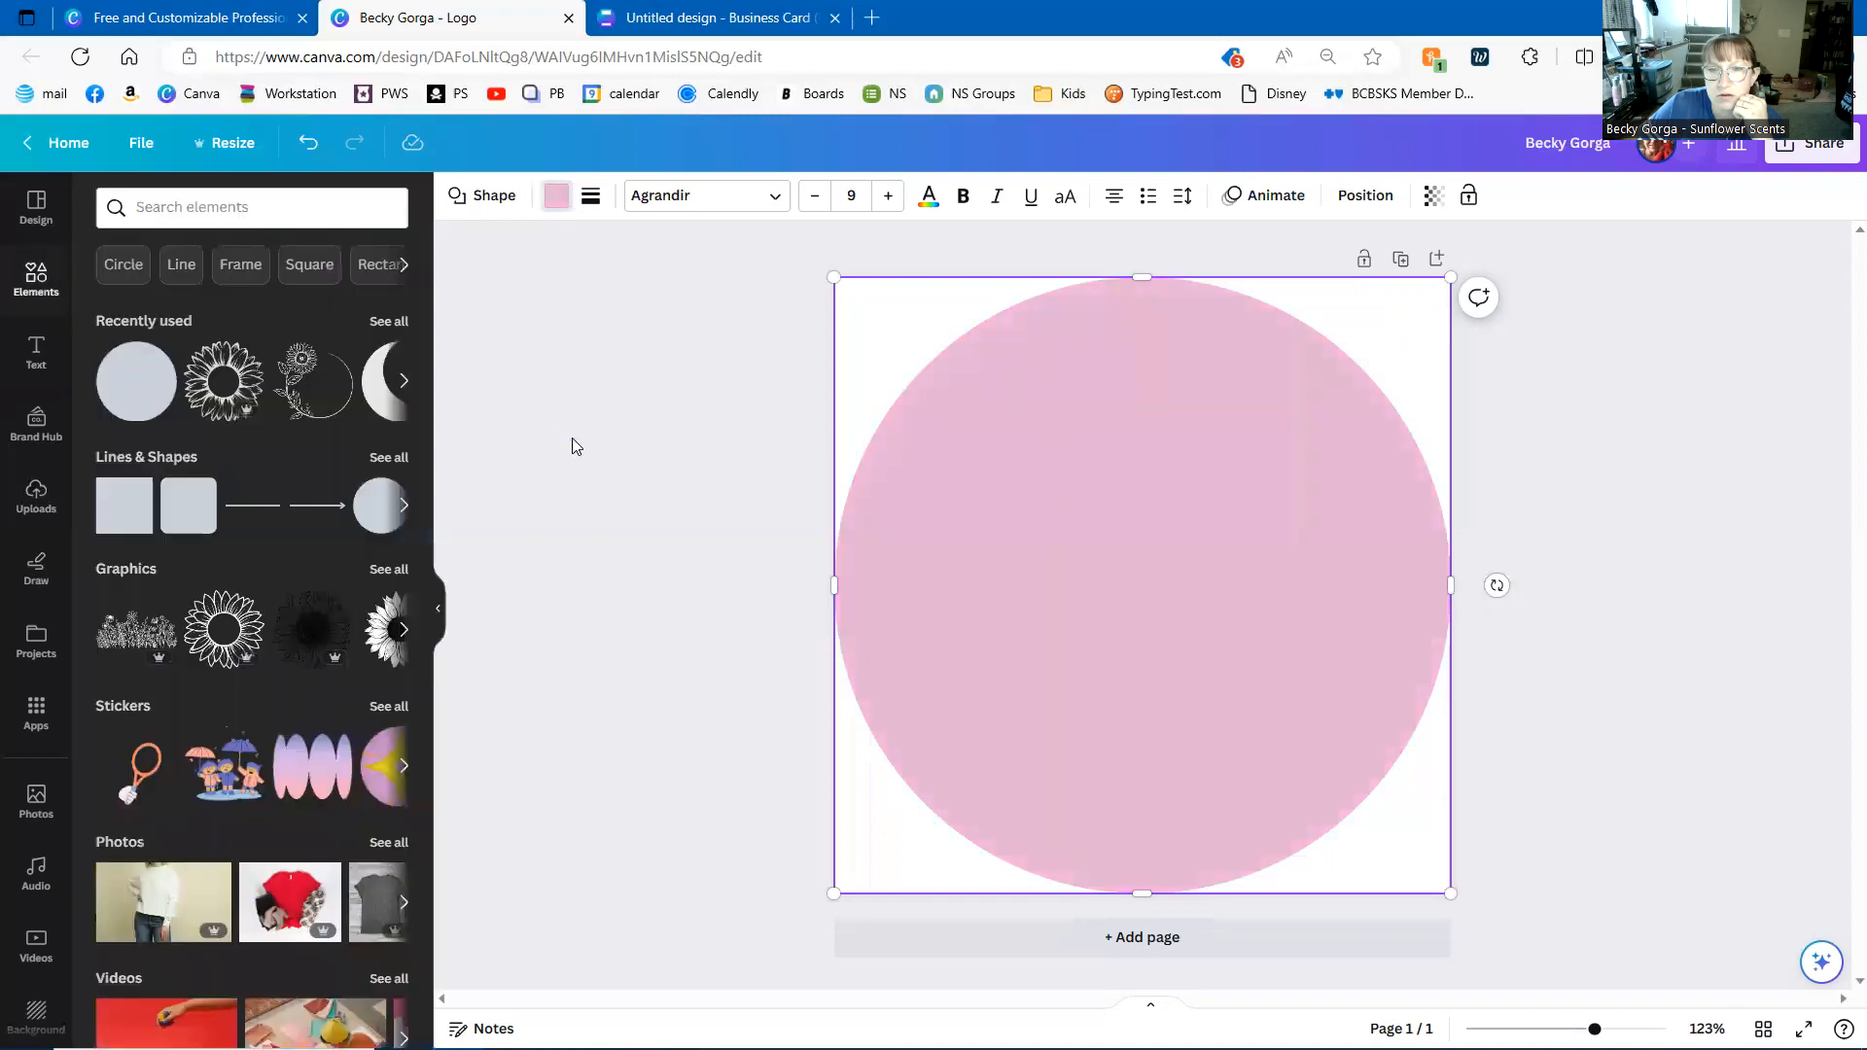
left_click(533, 803)
left_click(33, 352)
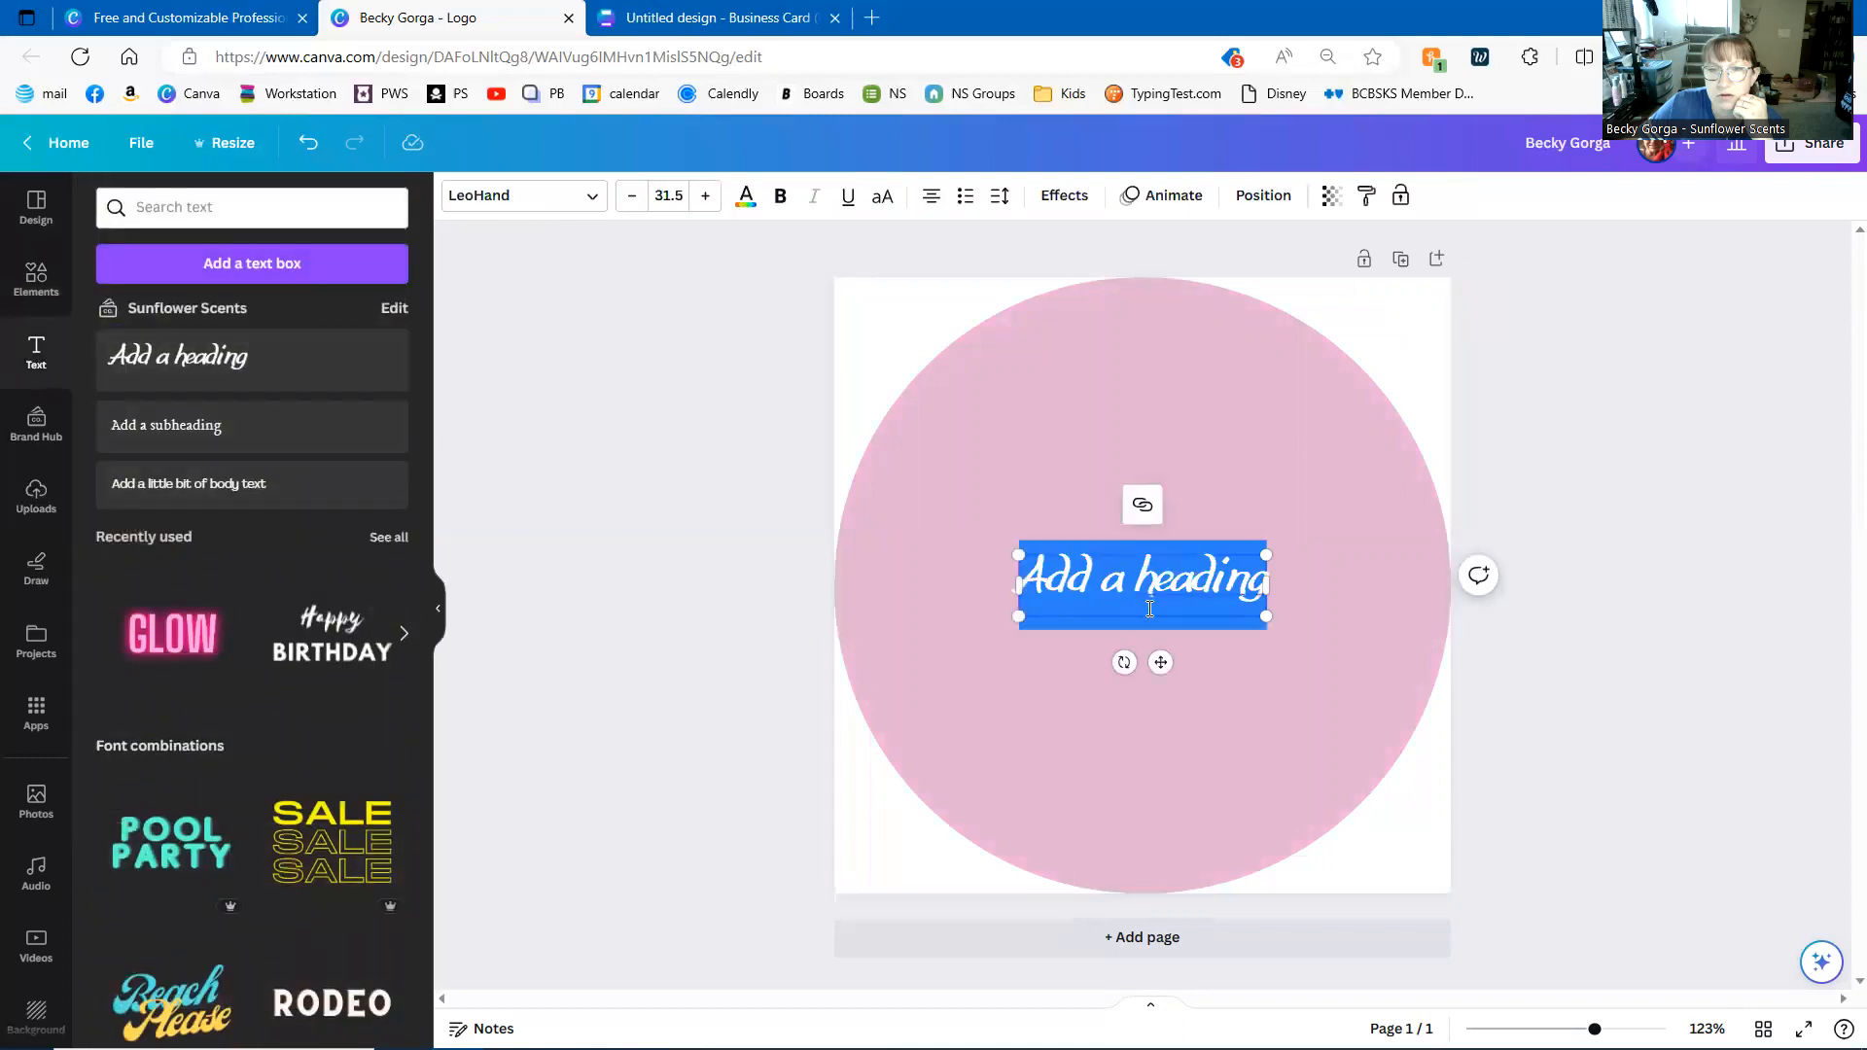
- Type BG as the heading, enlarge it to size 142 and centre it on the pink circle
type("BG")
left_click_drag(1114, 555, 956, 387)
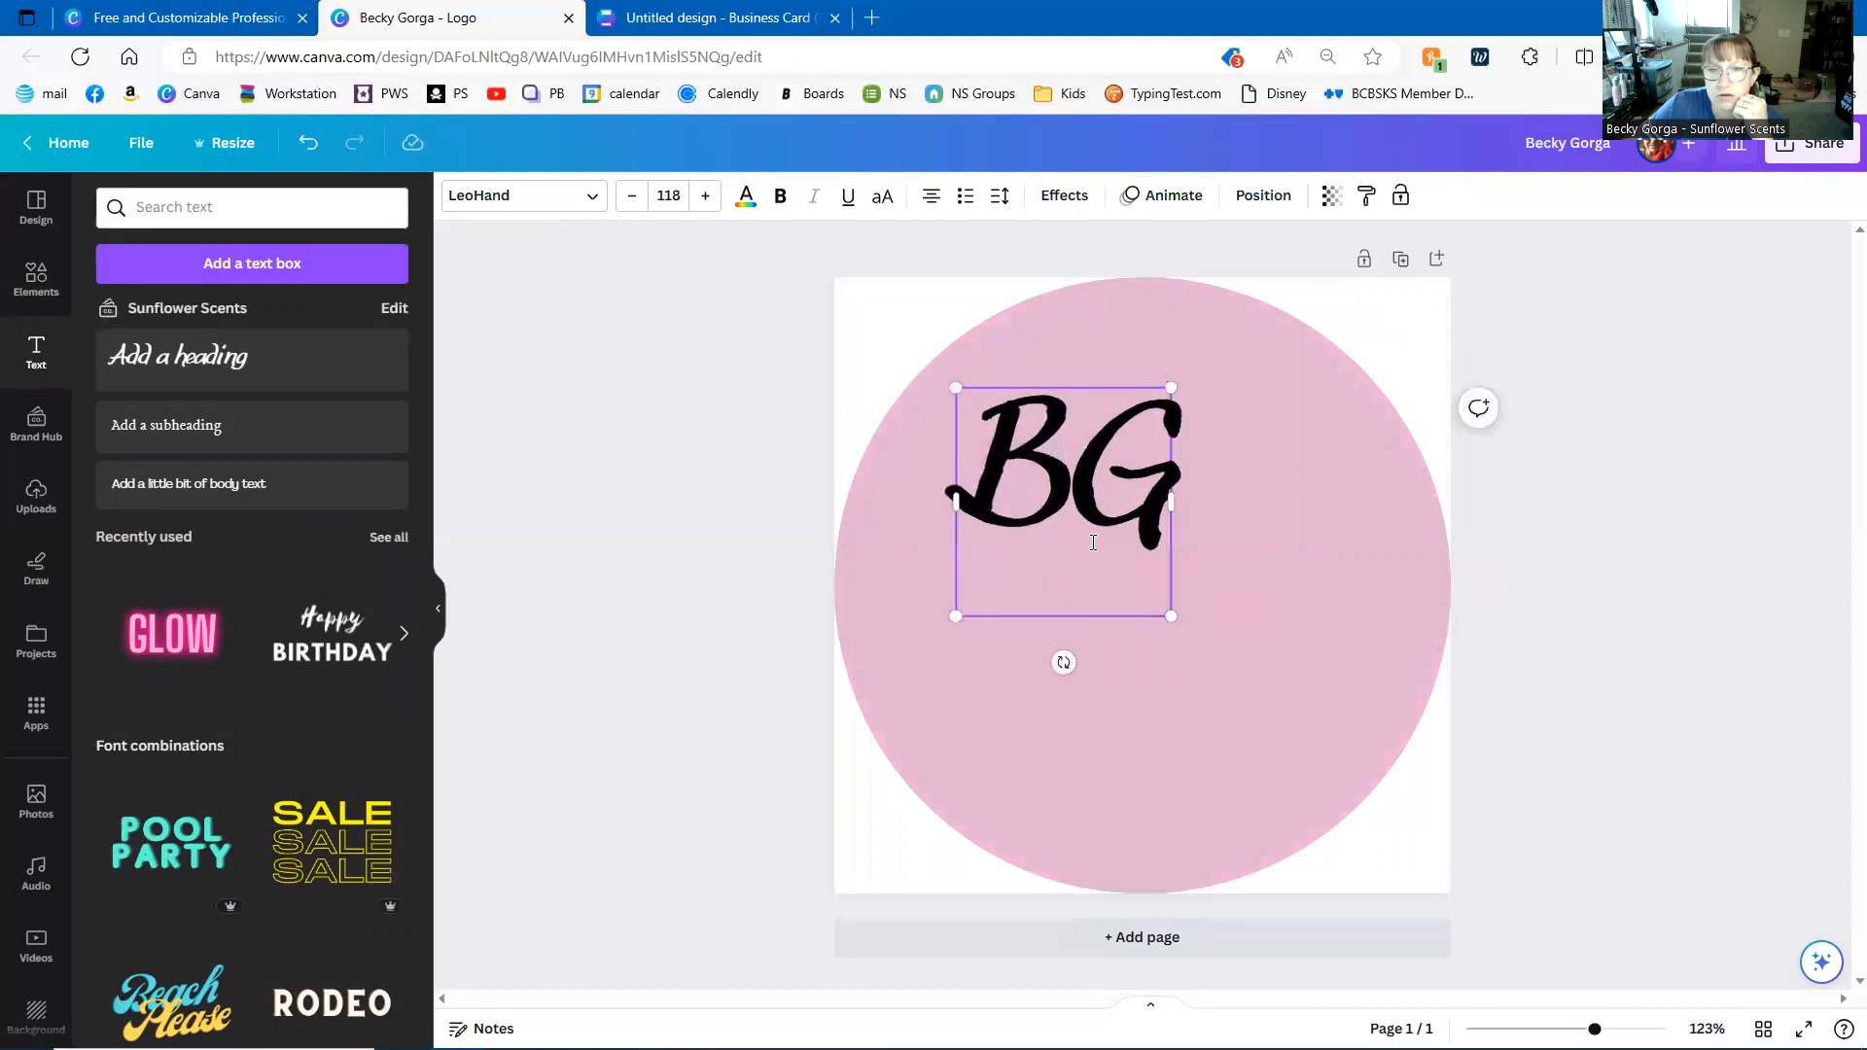
left_click(1271, 626)
left_click_drag(1070, 486, 1147, 510)
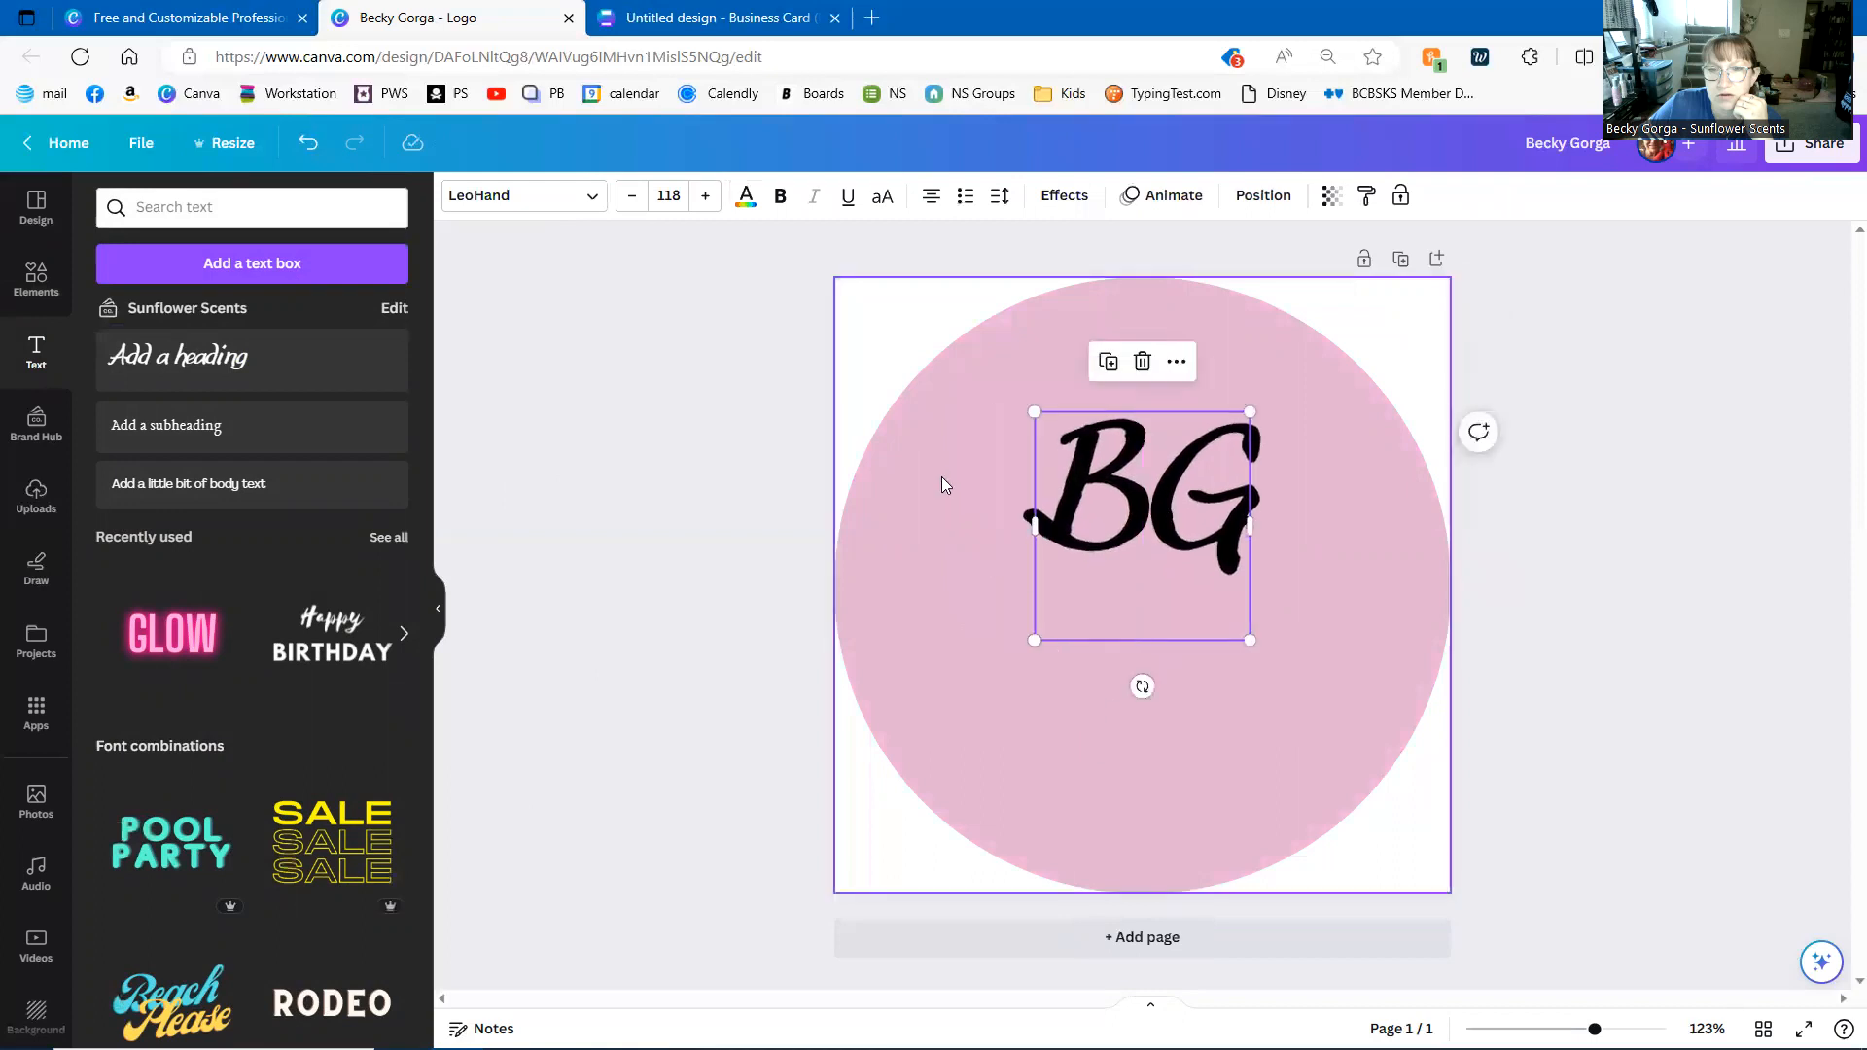
left_click_drag(1033, 412, 988, 363)
left_click_drag(1152, 518, 1174, 620)
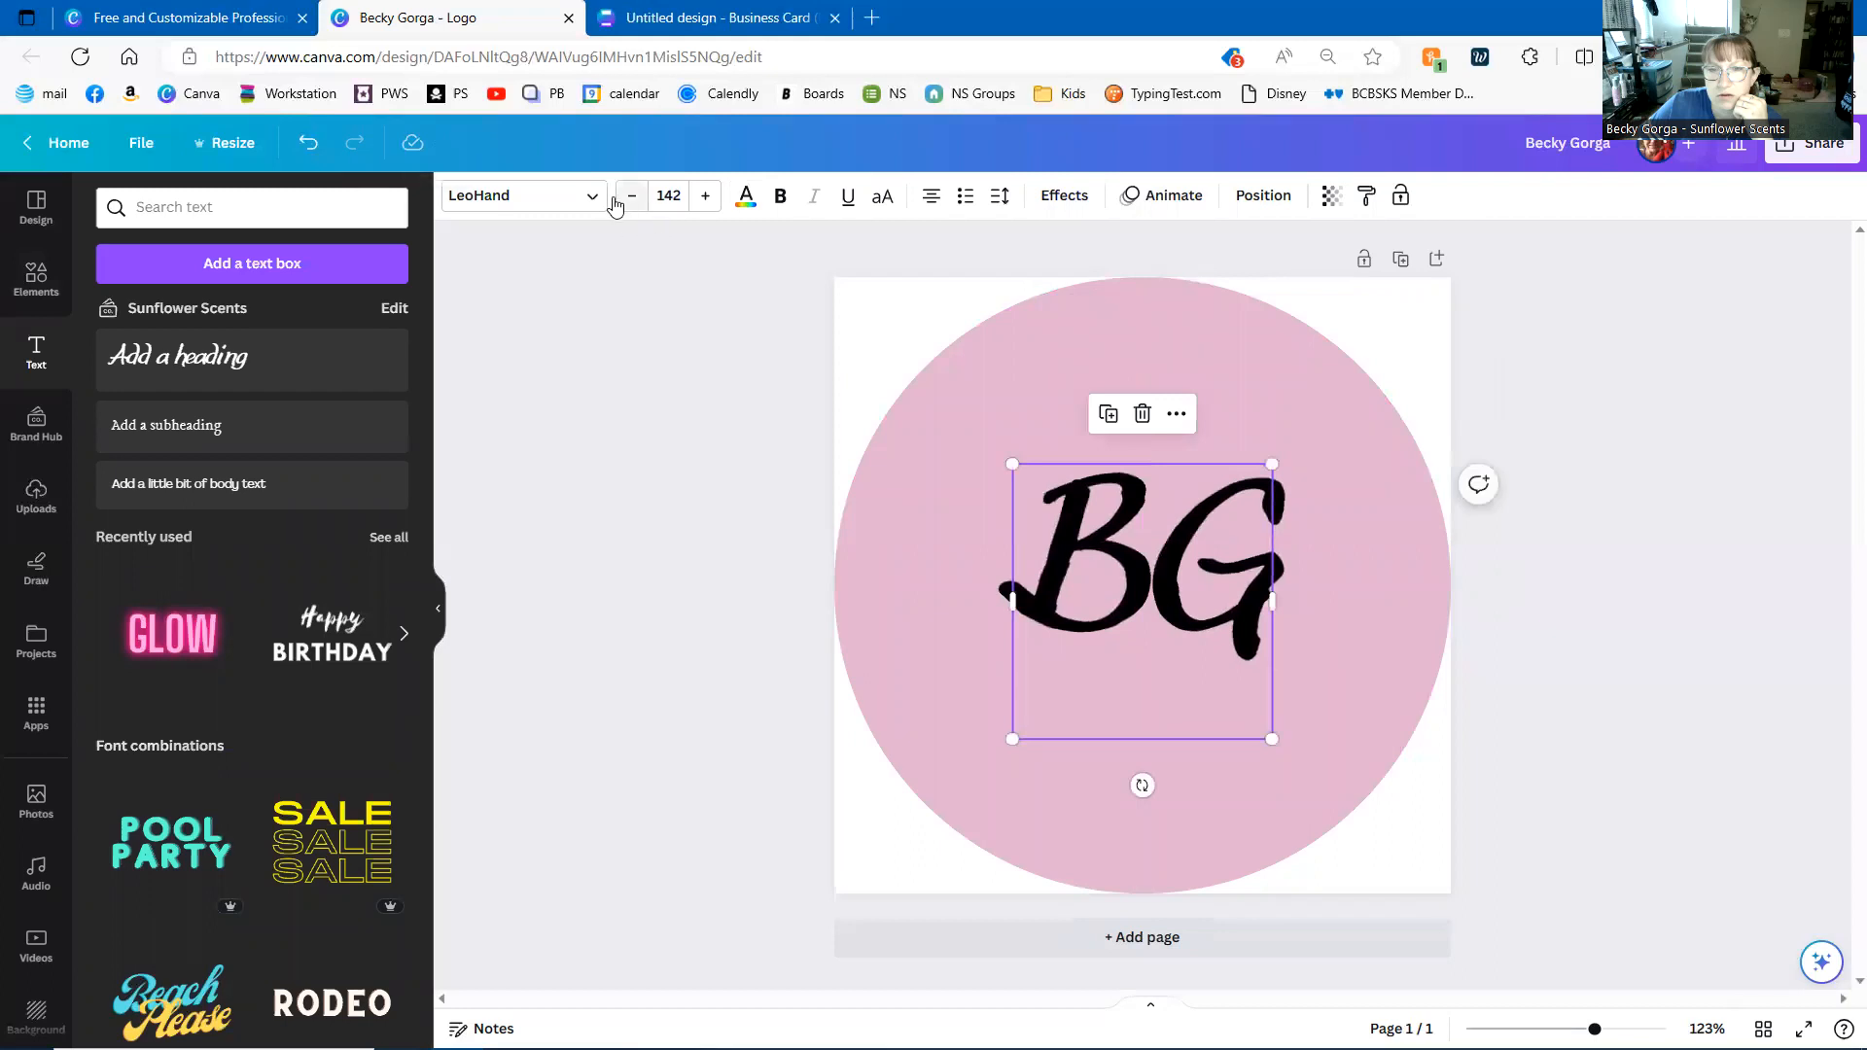
left_click(593, 197)
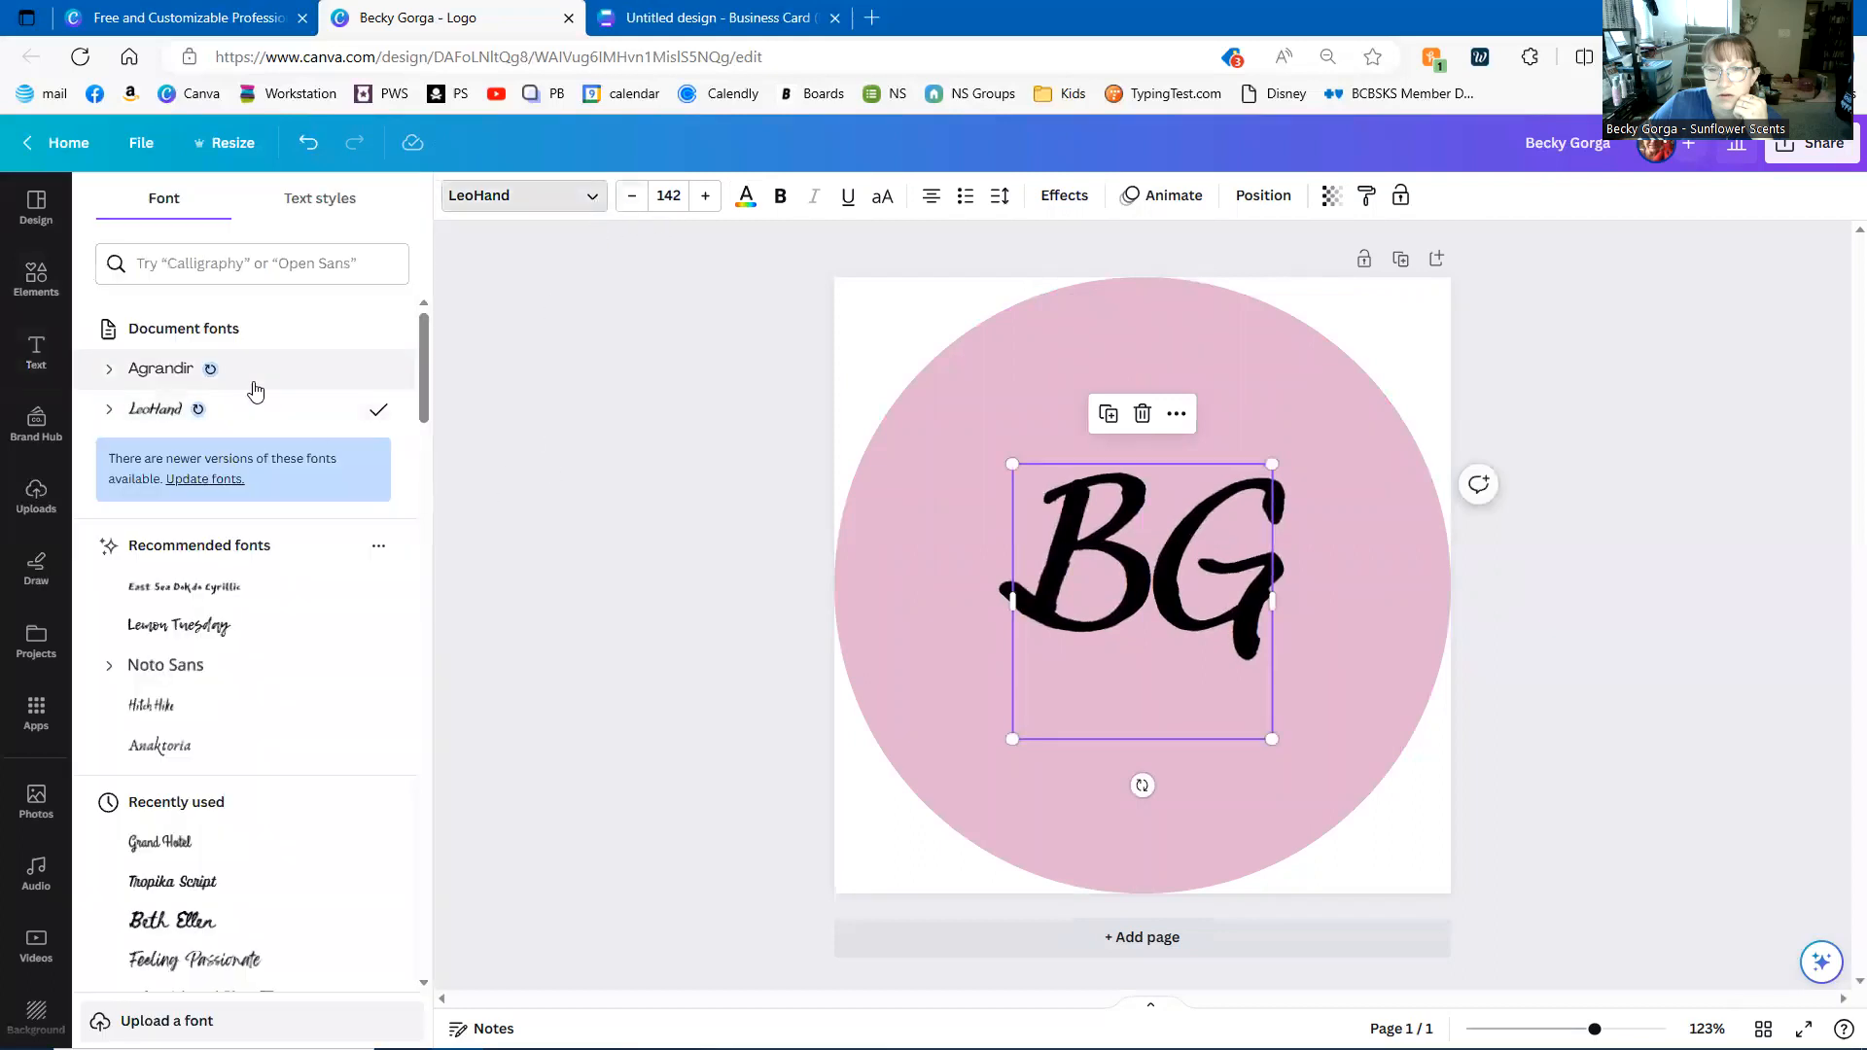
- Apply Le Jour Script to BG, widen it onto one line and centre it on the circle
scroll(255, 391, "down", 1)
scroll(324, 555, "down", 2)
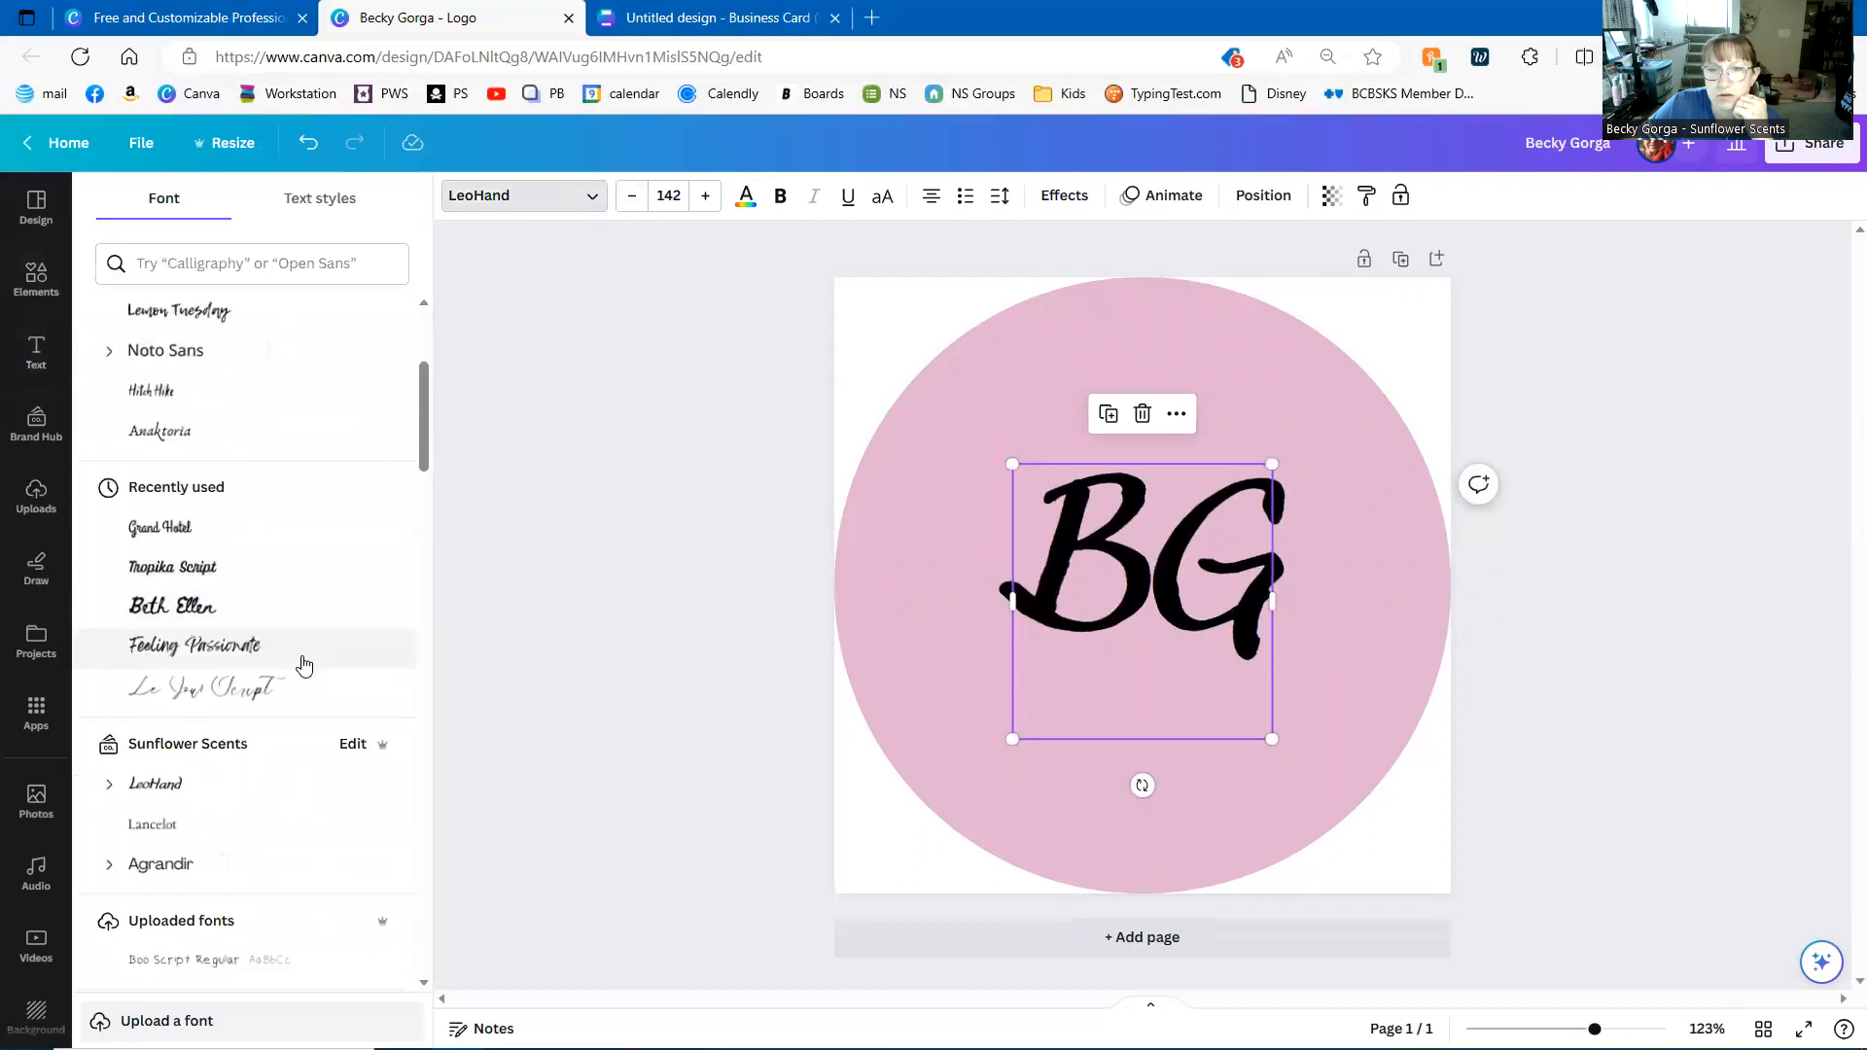
left_click(291, 686)
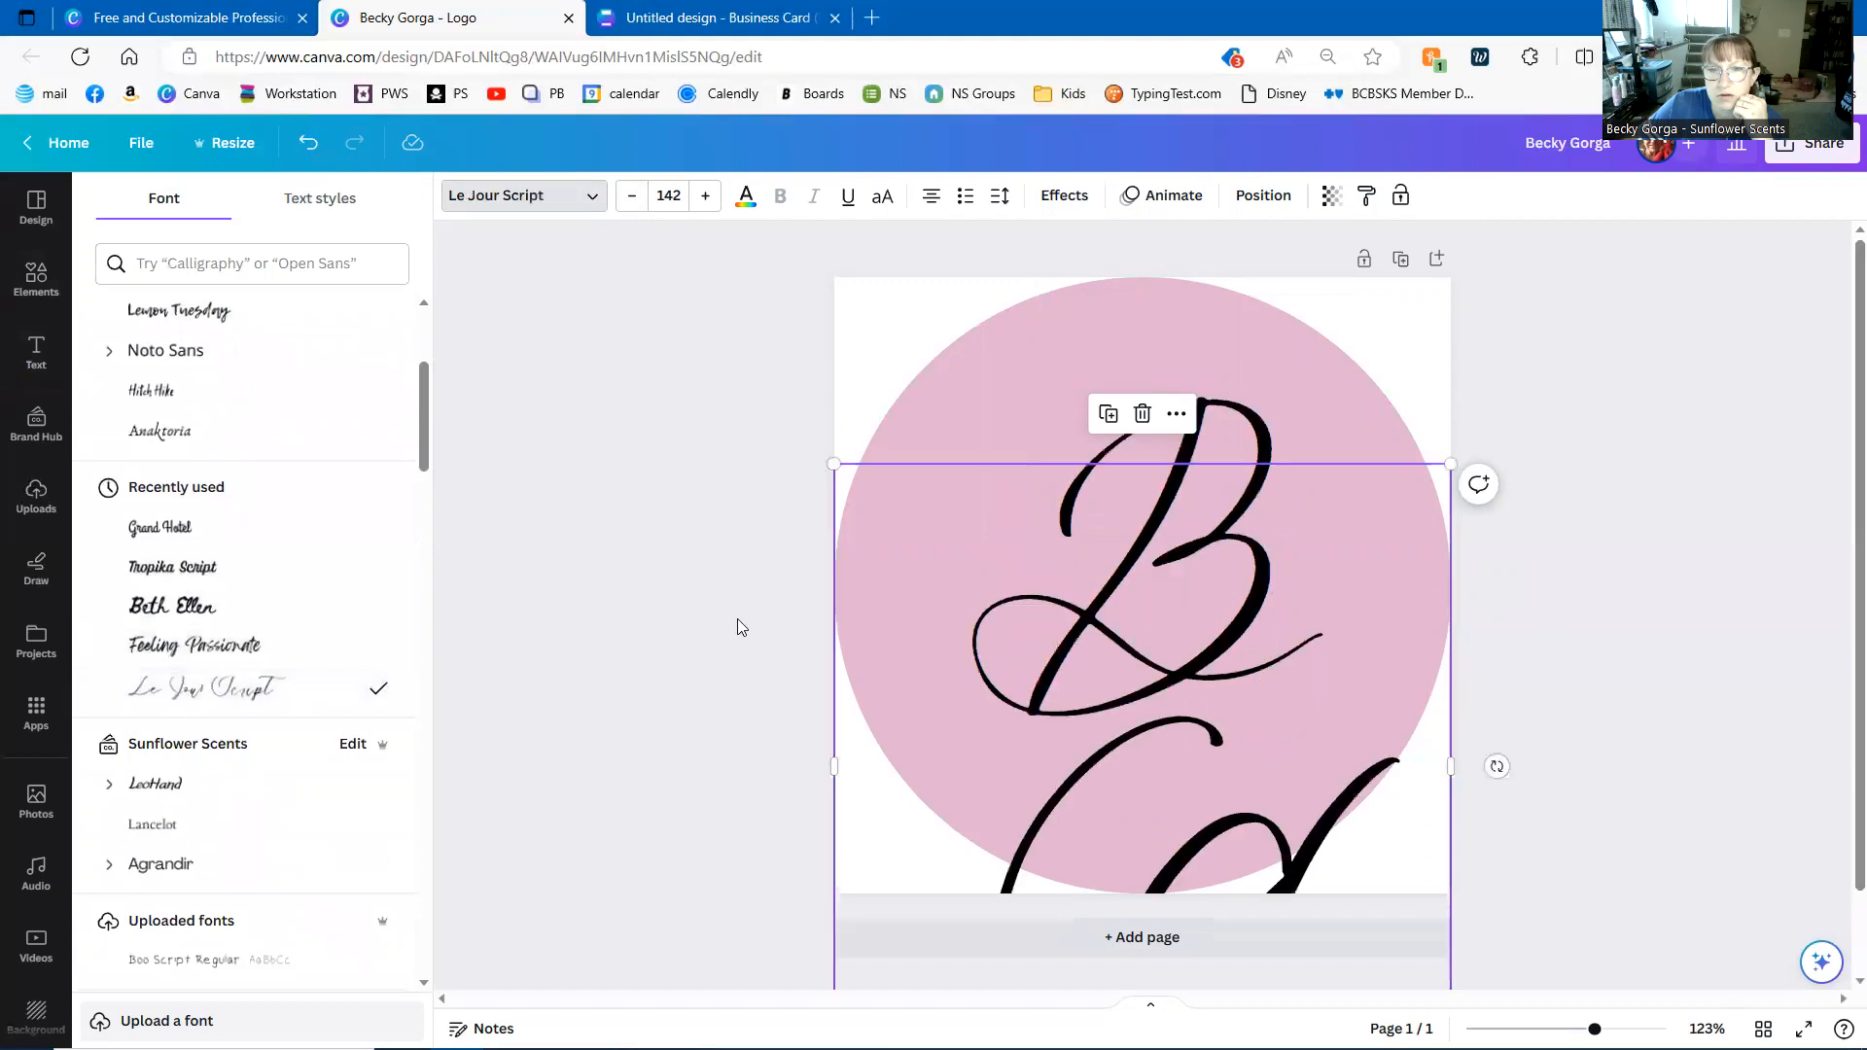
left_click_drag(1340, 572, 1199, 697)
left_click_drag(1125, 763, 1184, 446)
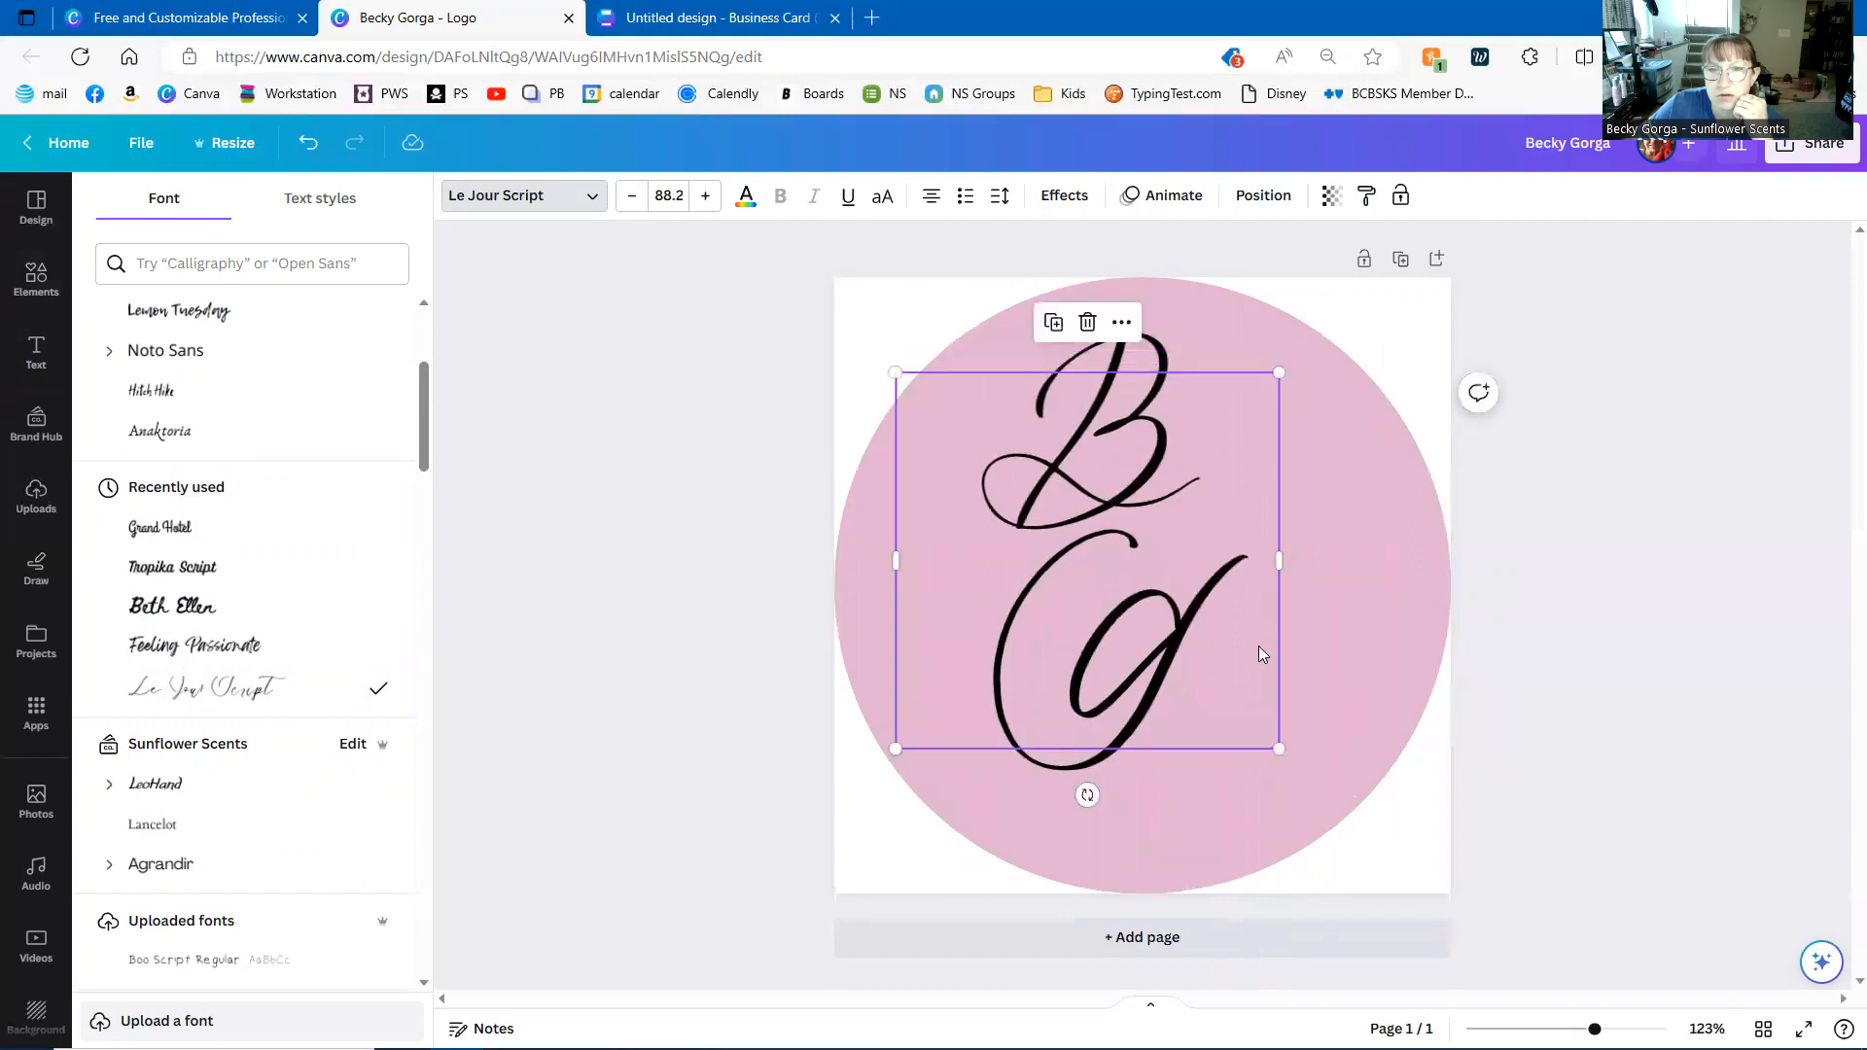
left_click_drag(1275, 750, 1147, 630)
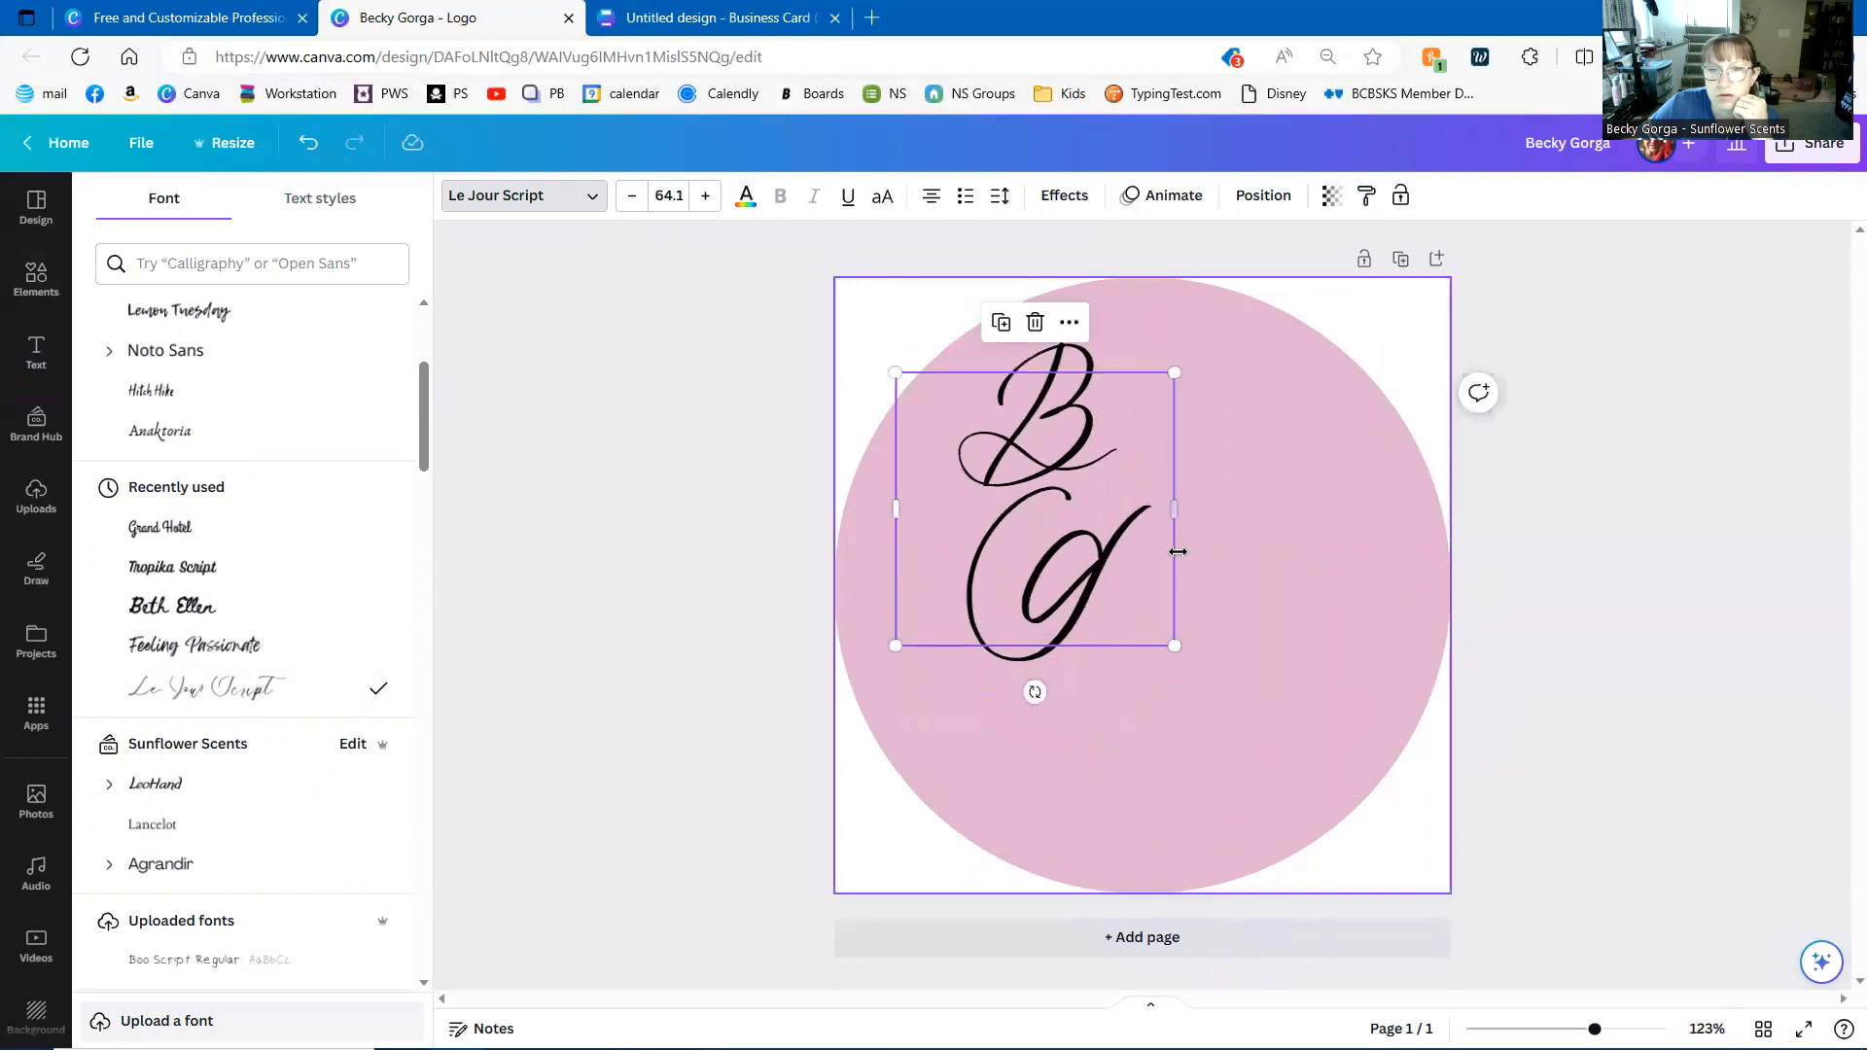
left_click_drag(1175, 511, 1291, 532)
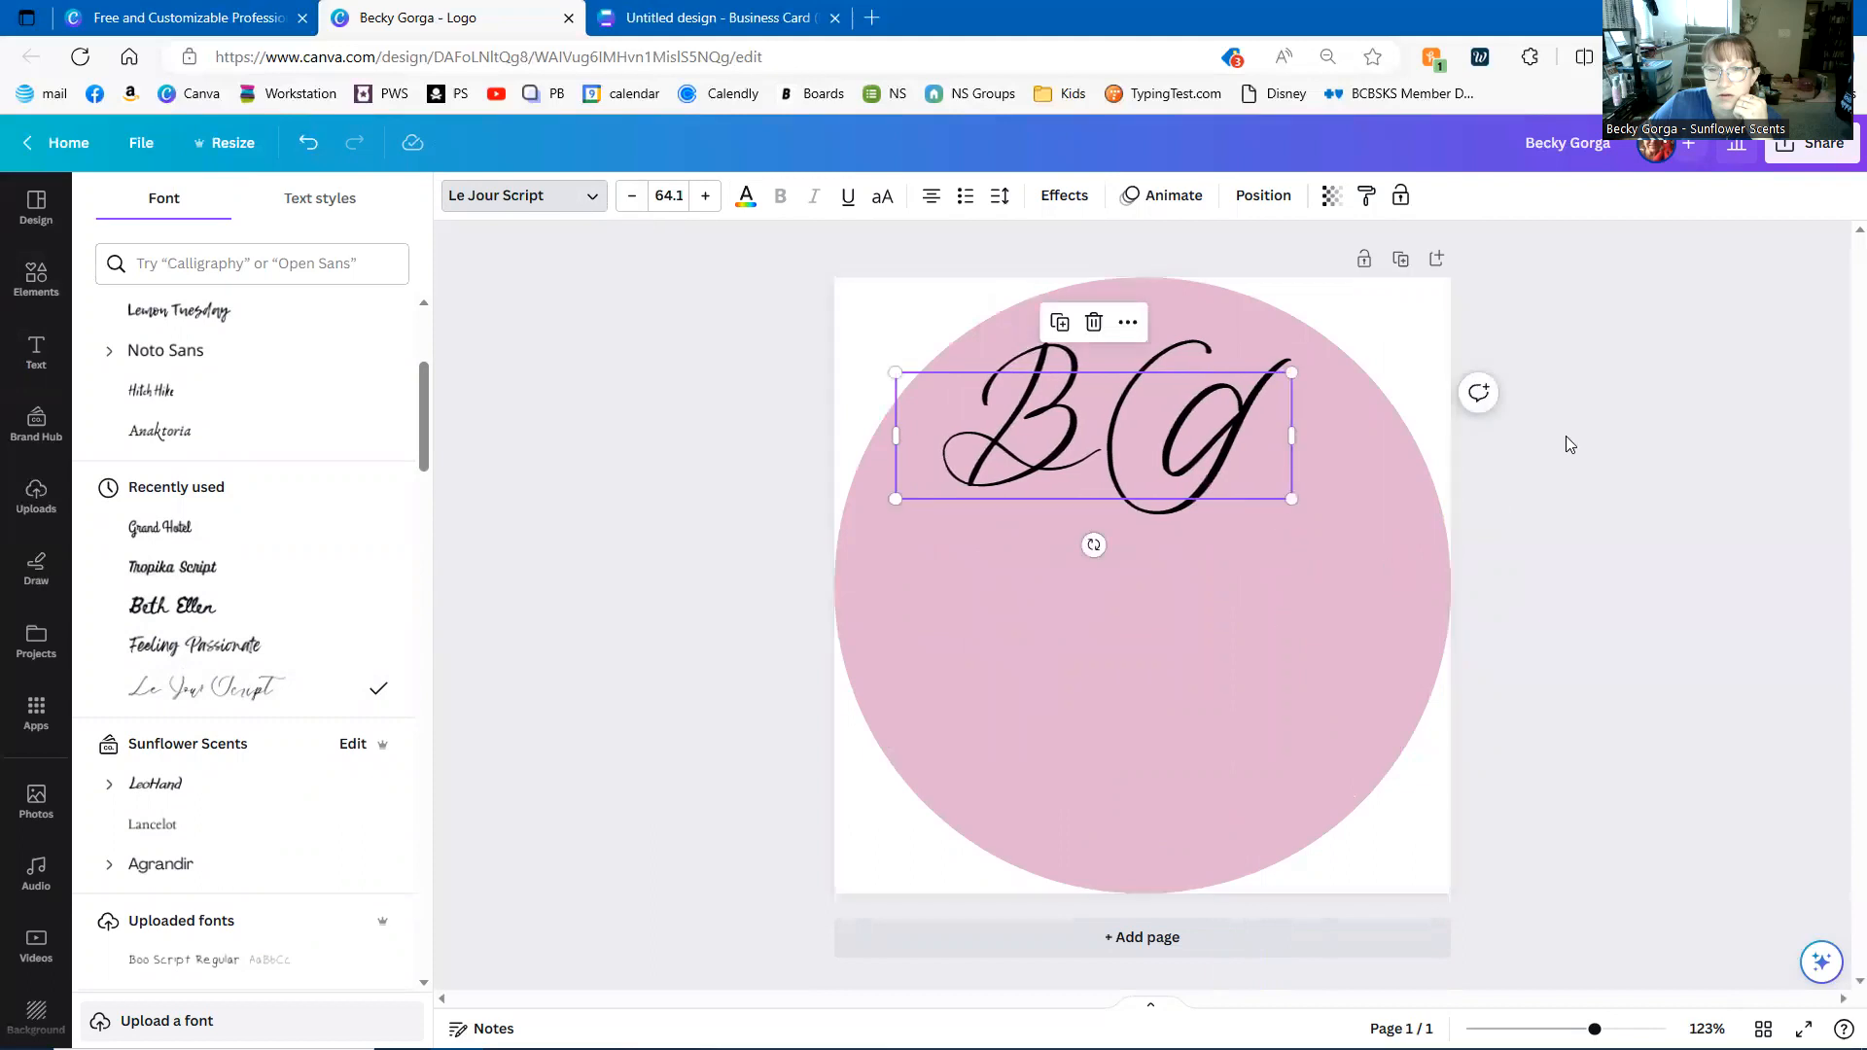
left_click_drag(1116, 464, 1151, 604)
left_click_drag(928, 512, 865, 492)
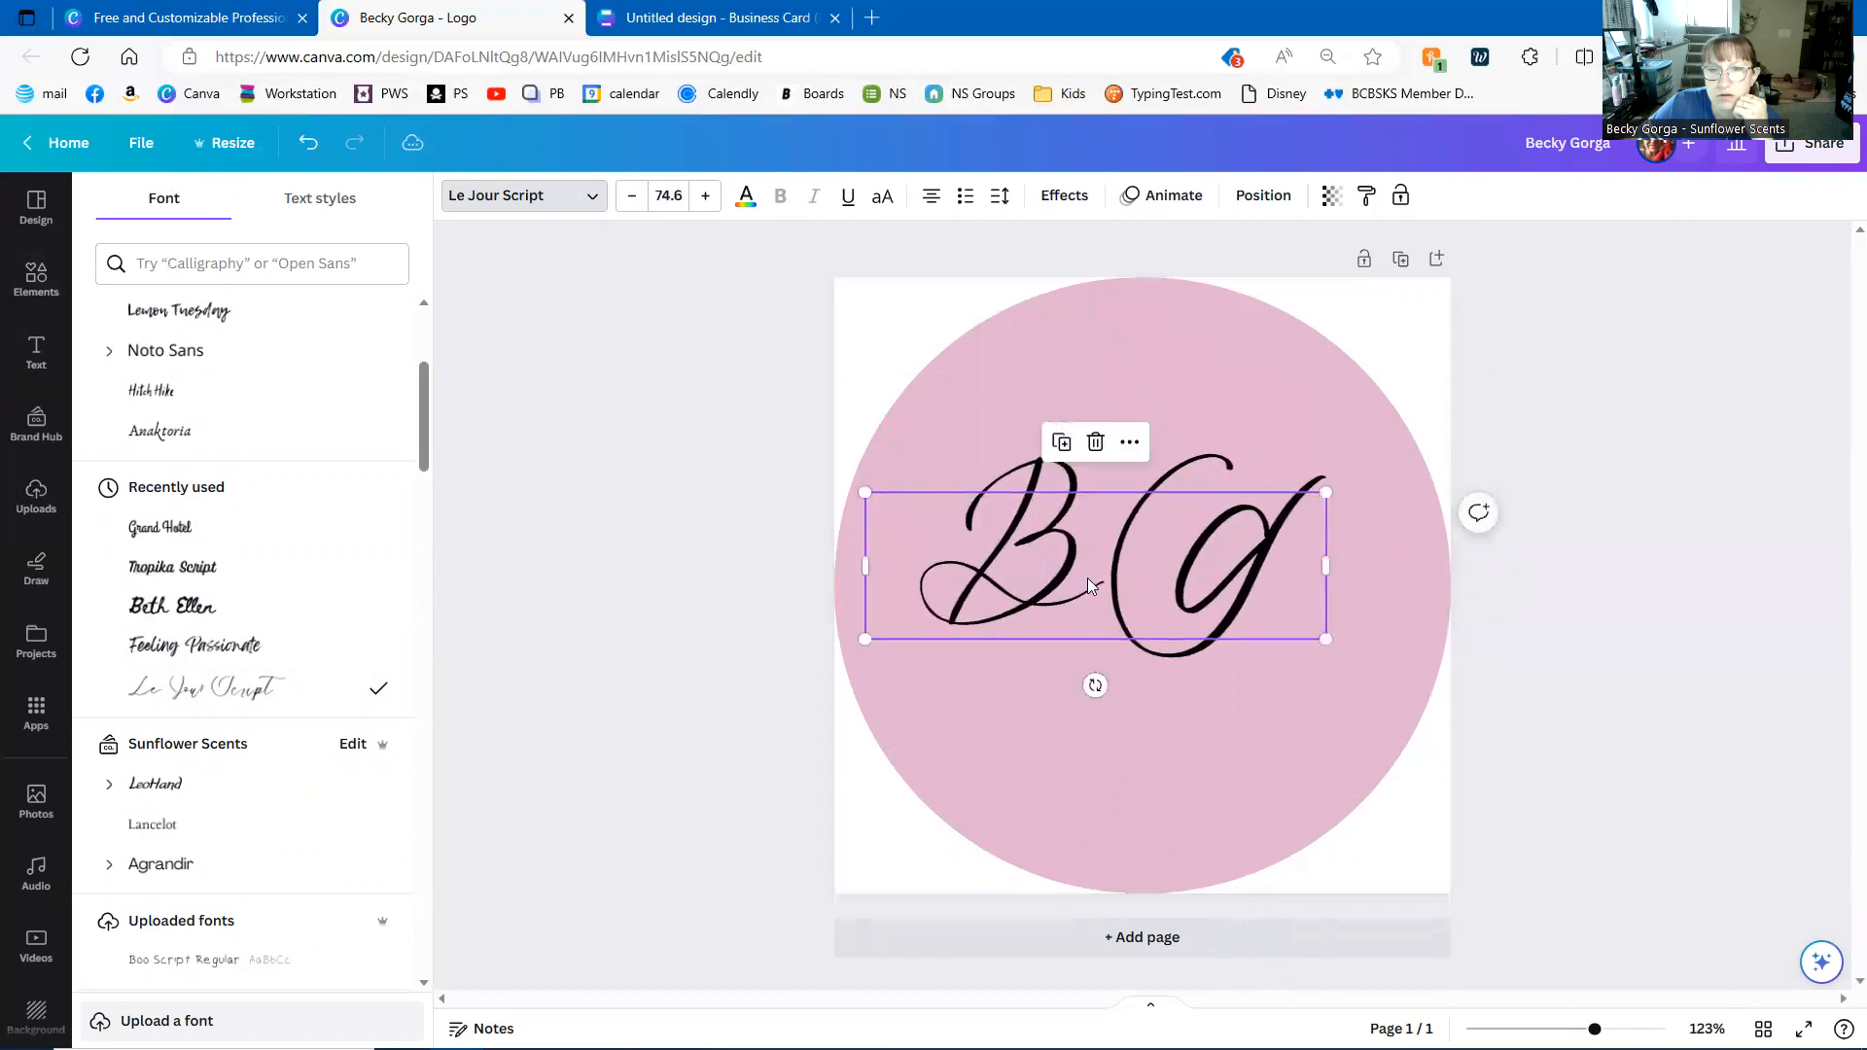
left_click_drag(1090, 577, 1123, 605)
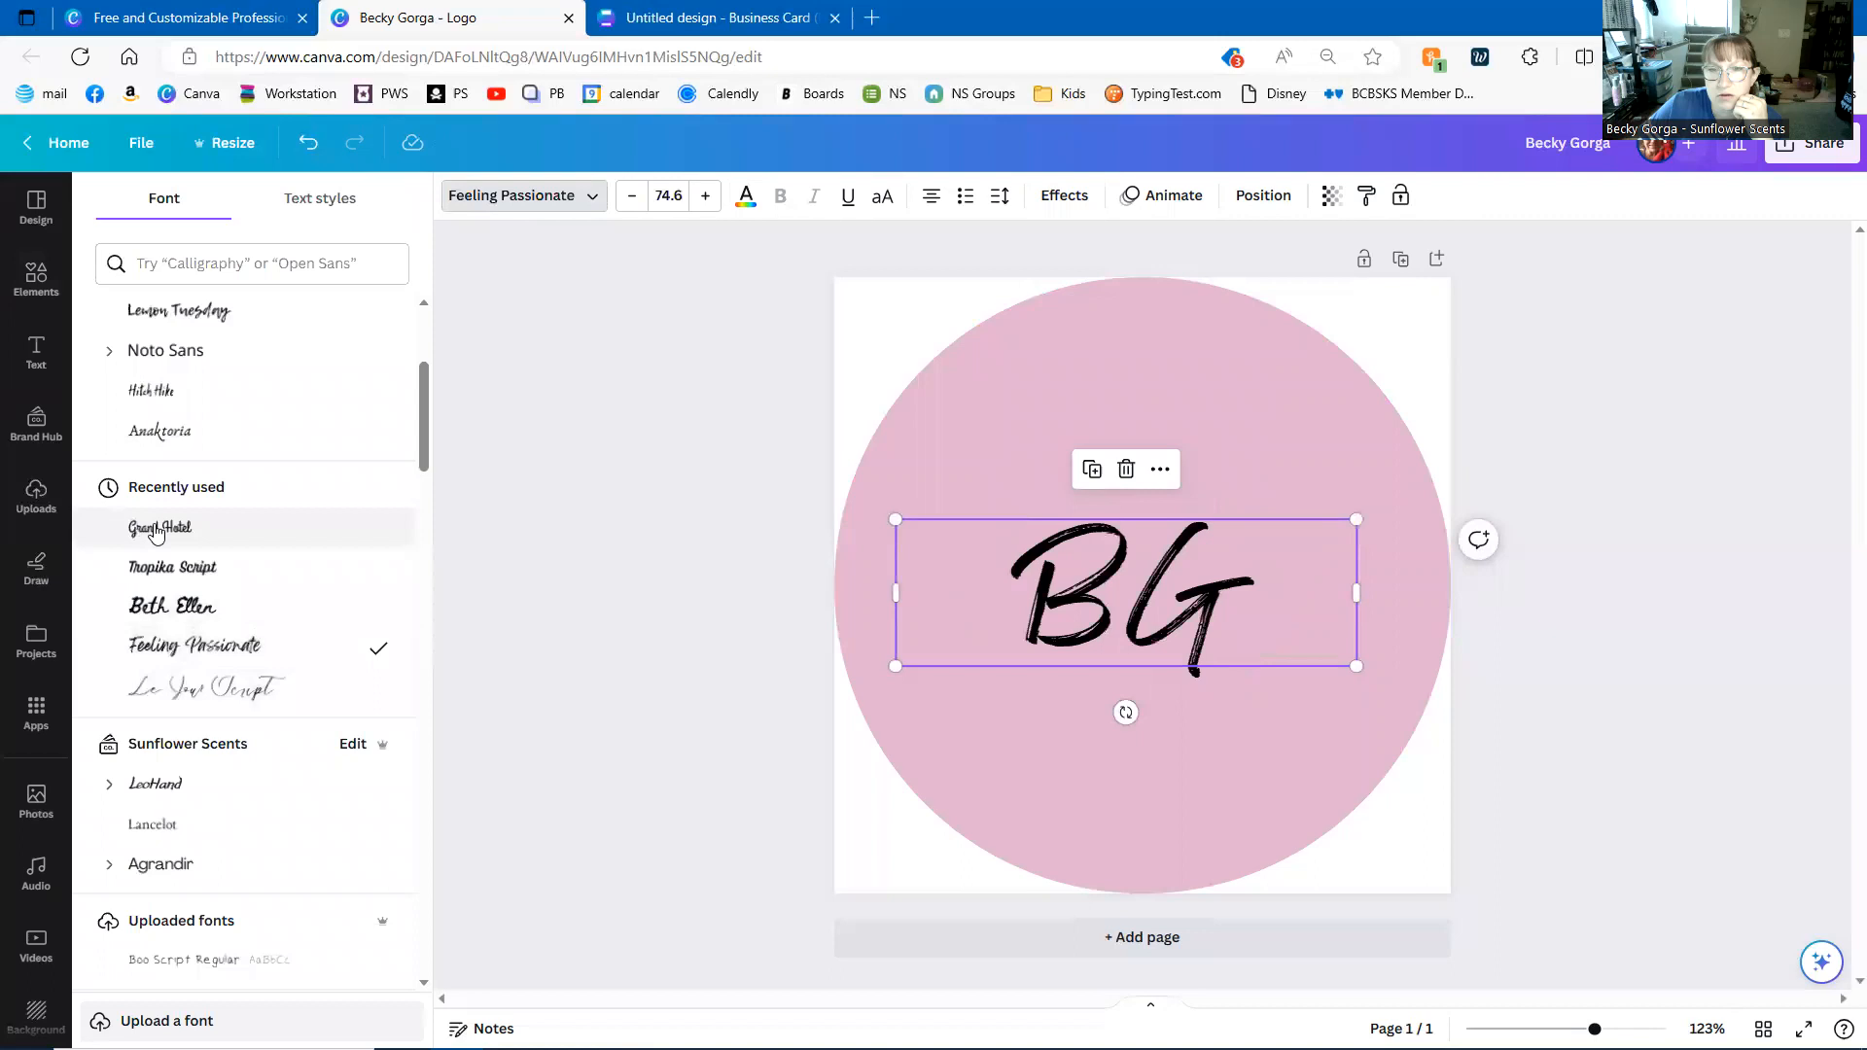
- Try Grand Hotel, then set BG in Tropika Script at 74.6
left_click(216, 534)
left_click(216, 567)
left_click(184, 274)
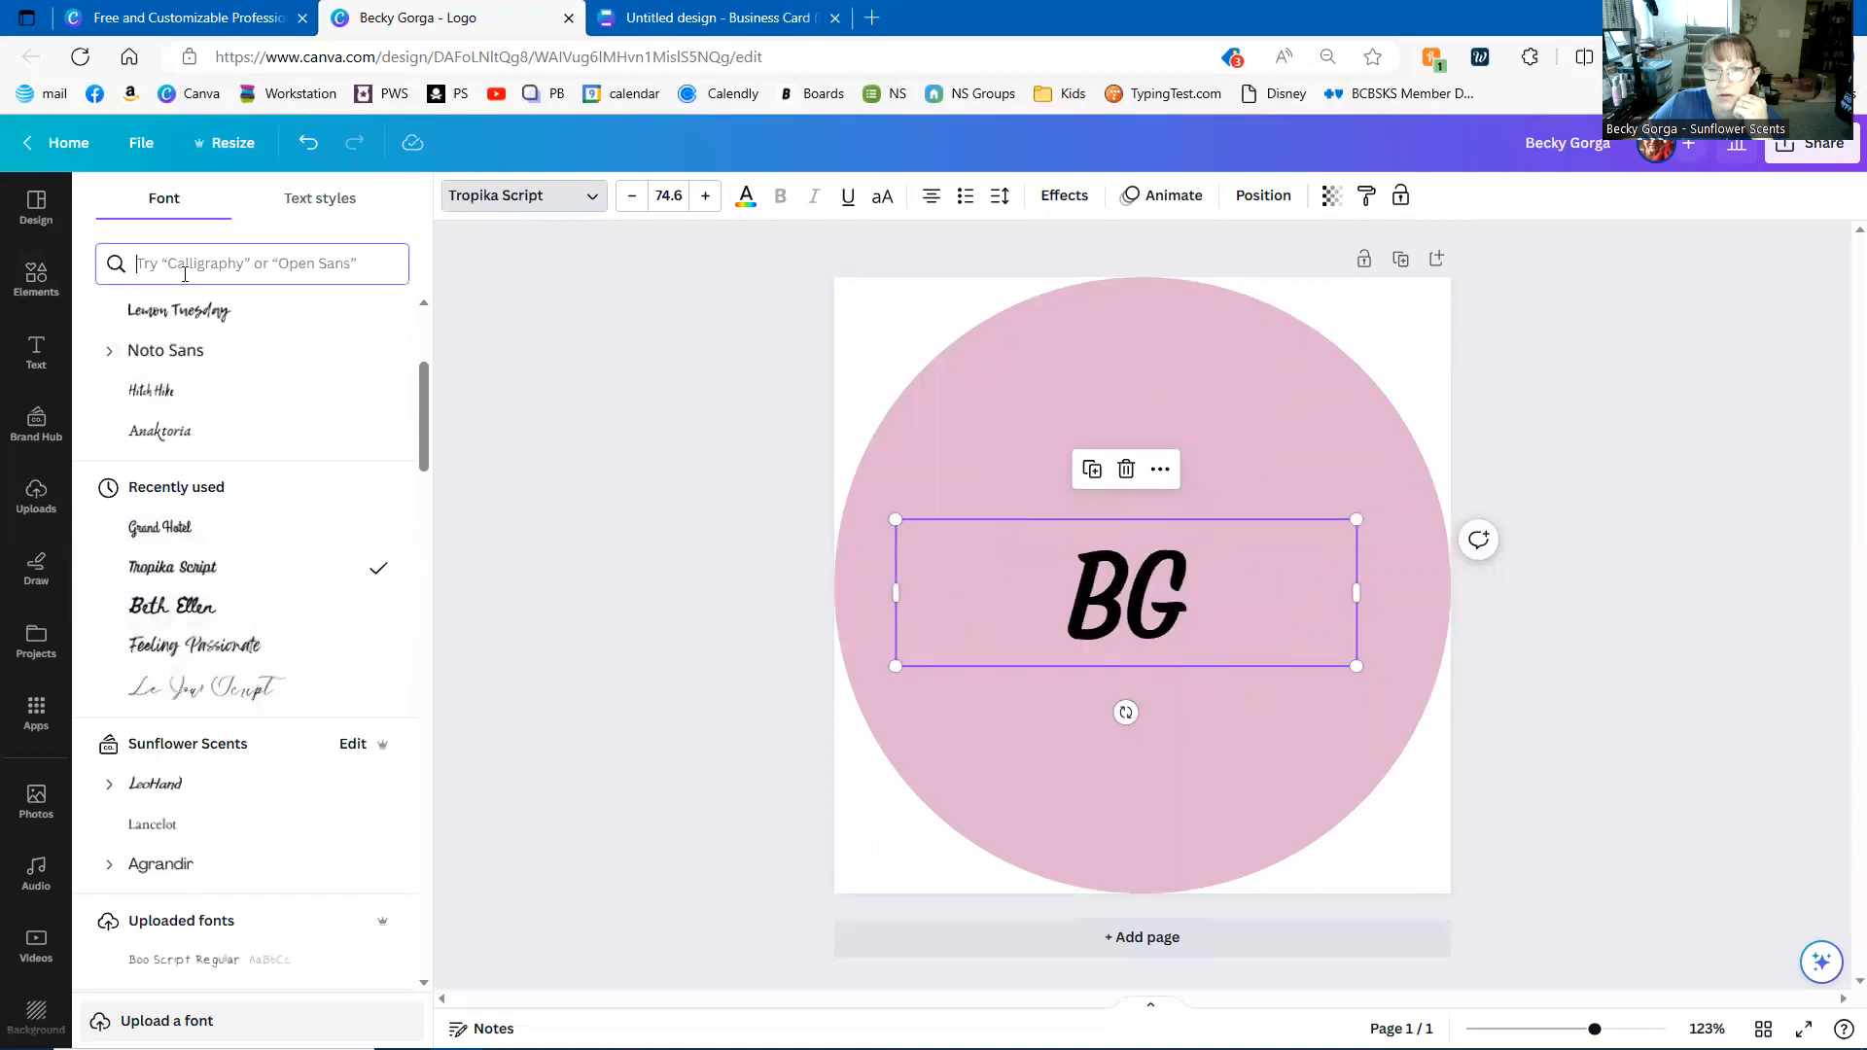
- Search fonts for 'script', try Distillery Script and others, and apply Adam Script to BG
type("script")
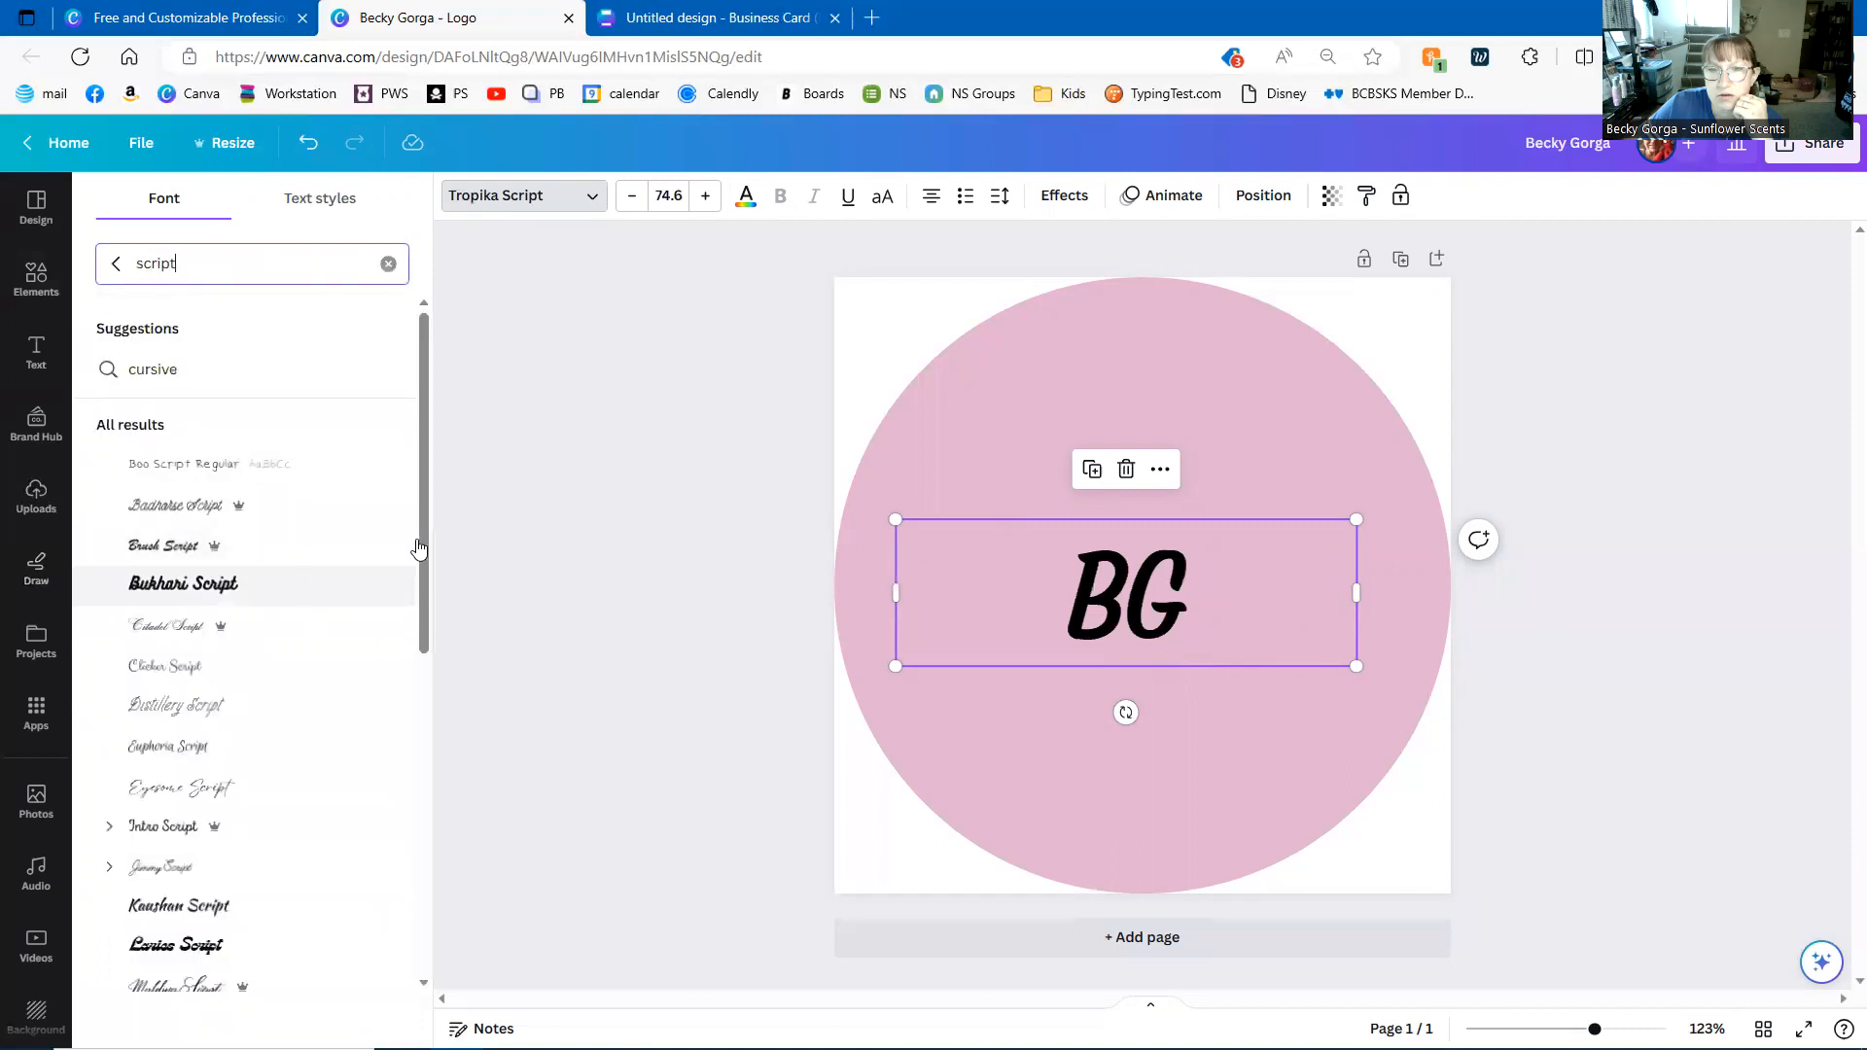
left_click(305, 705)
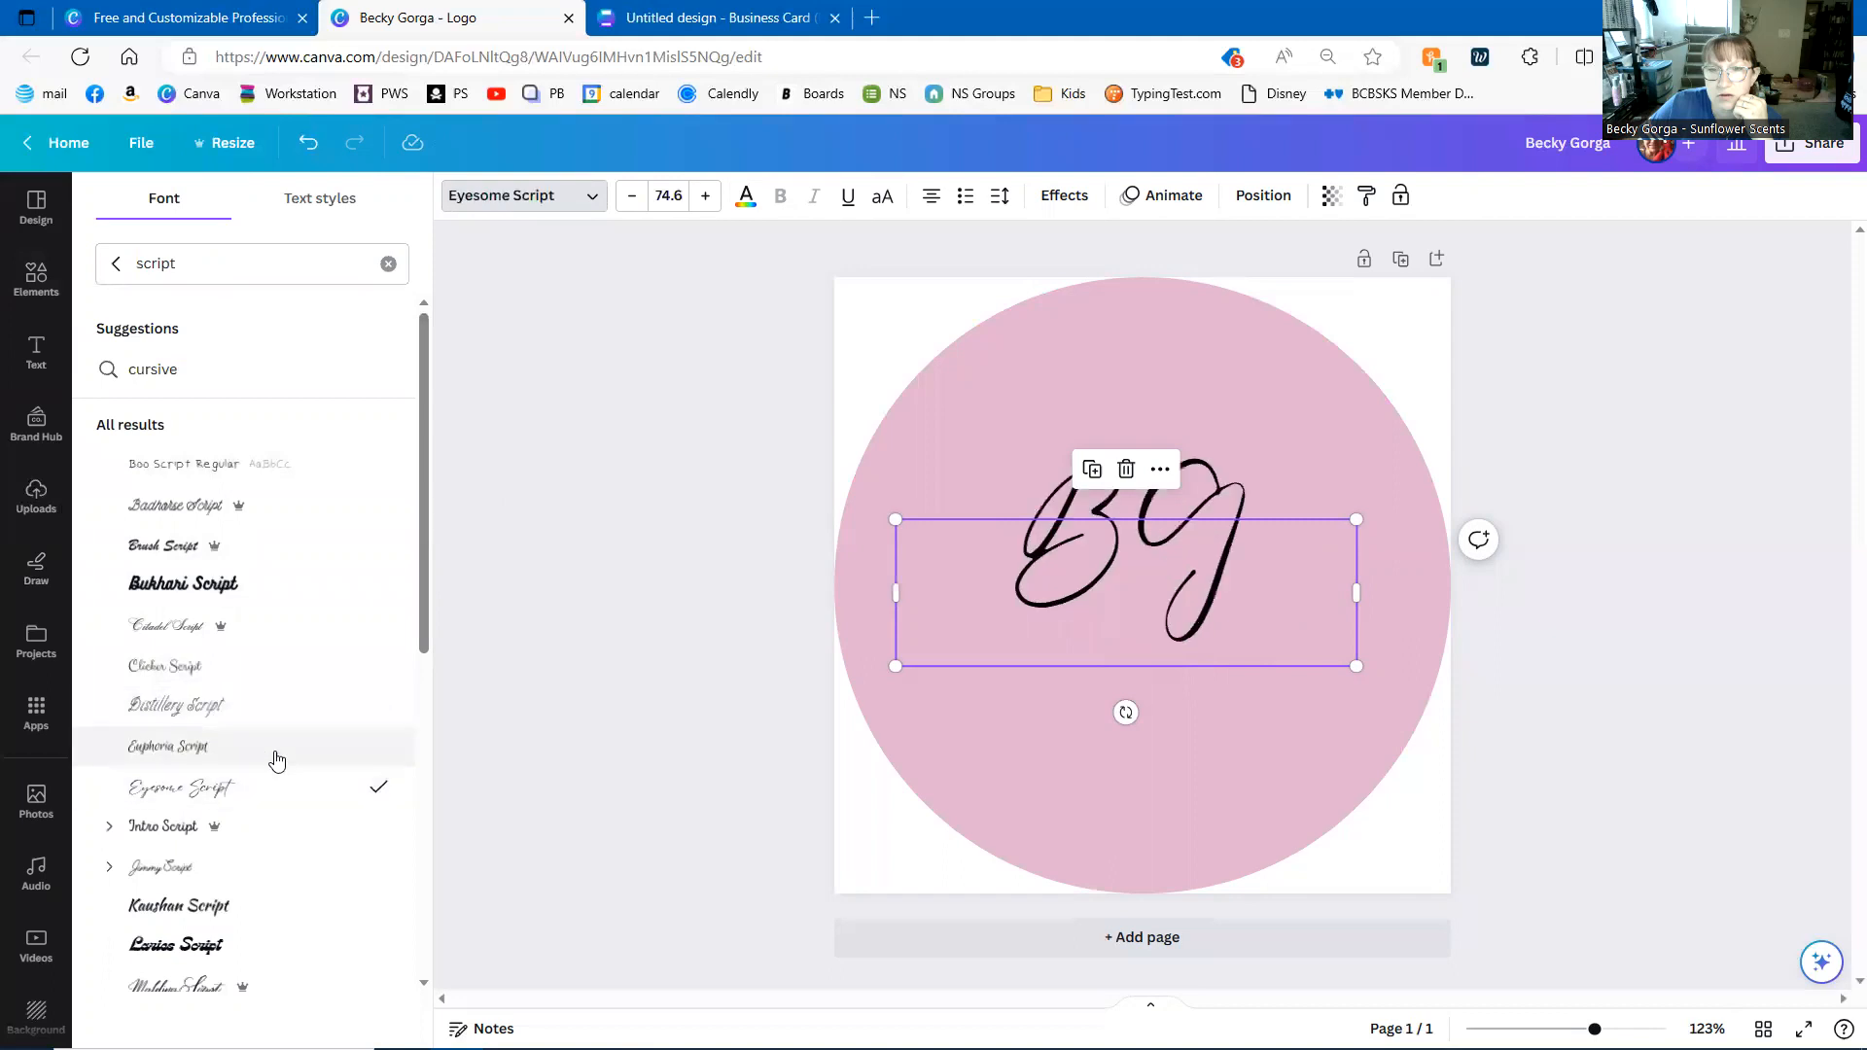
left_click(187, 634)
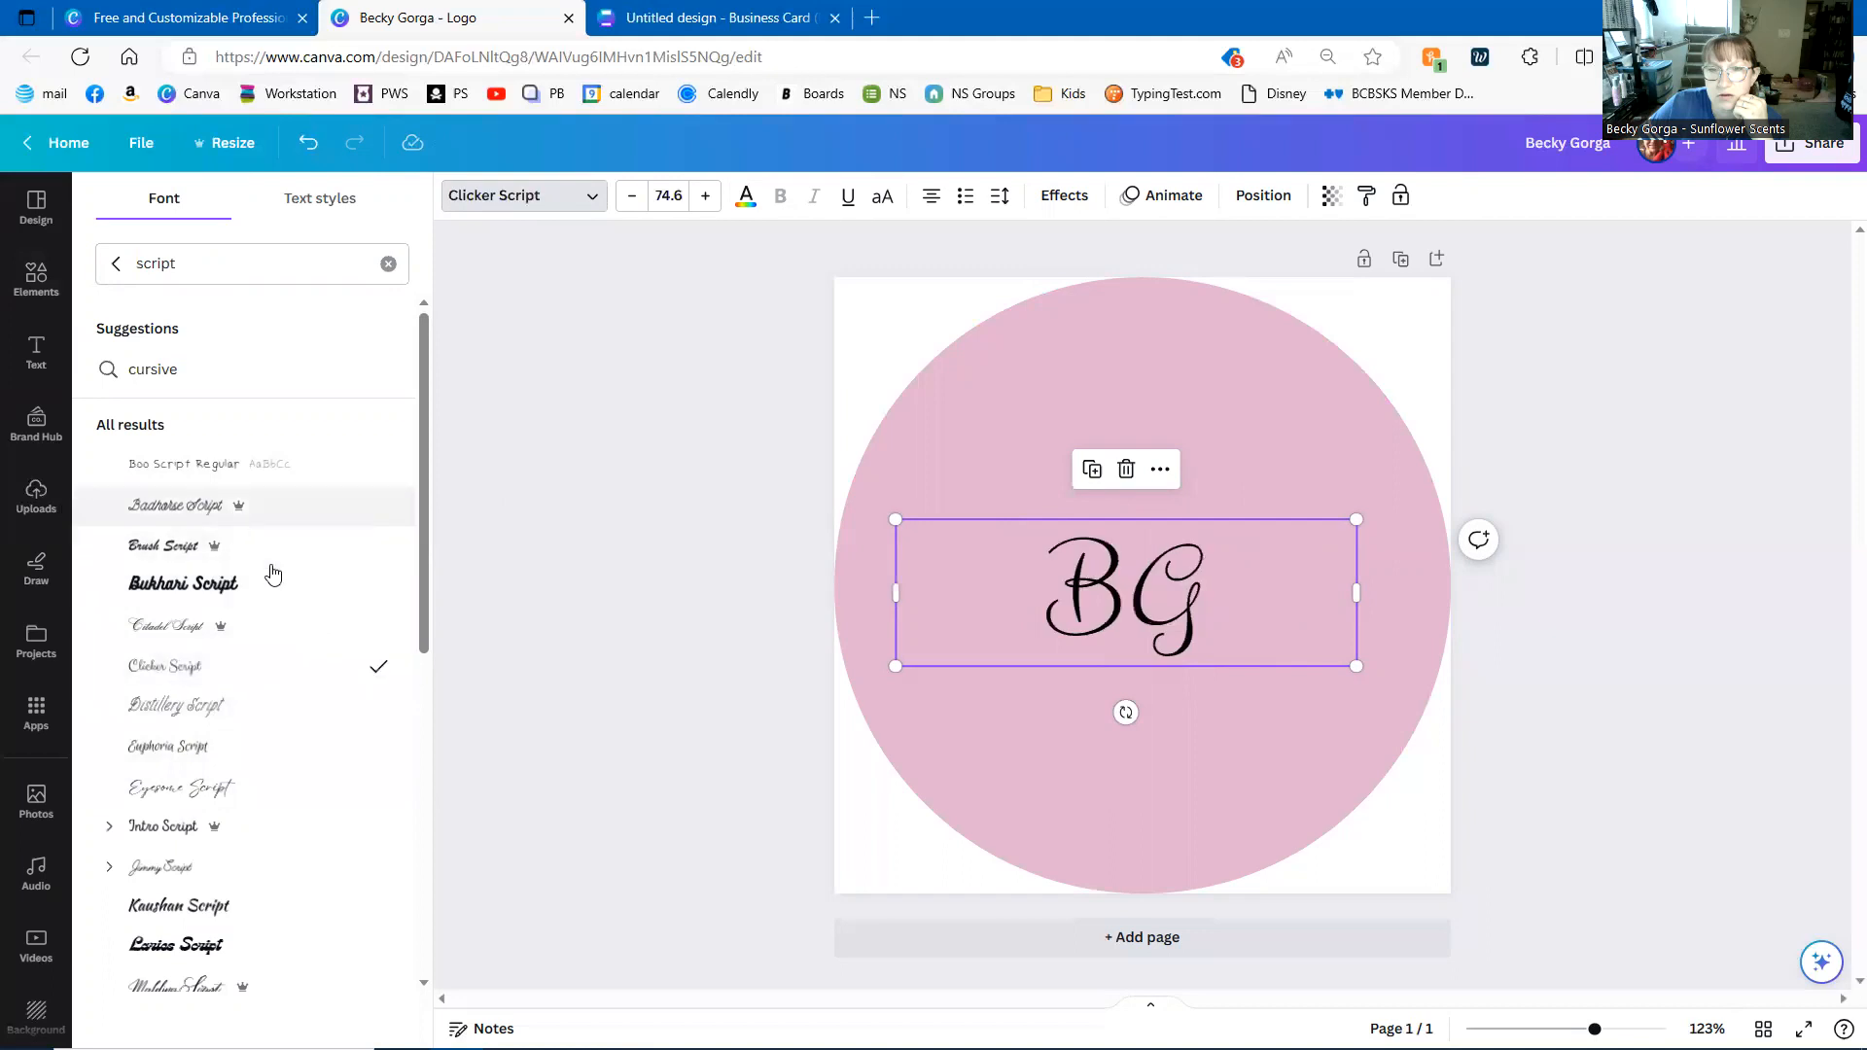
scroll(236, 787, "down", 10)
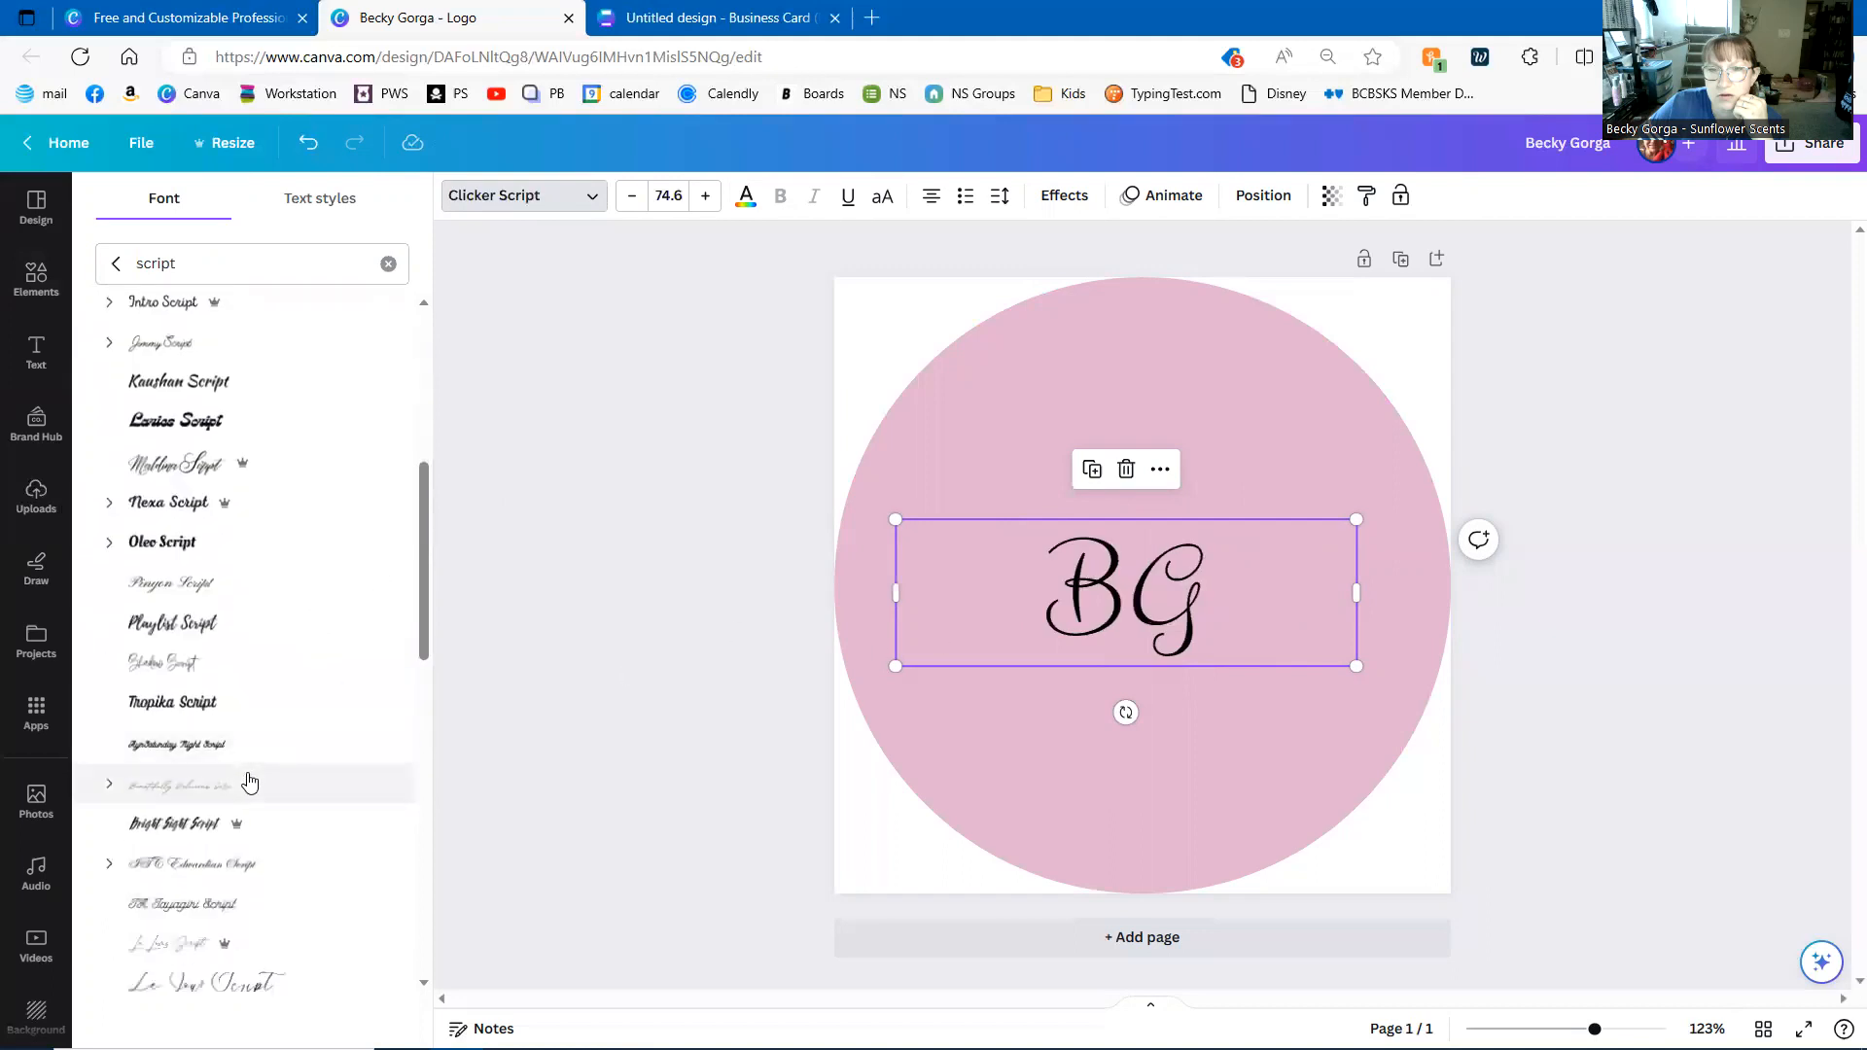
scroll(242, 777, "down", 4)
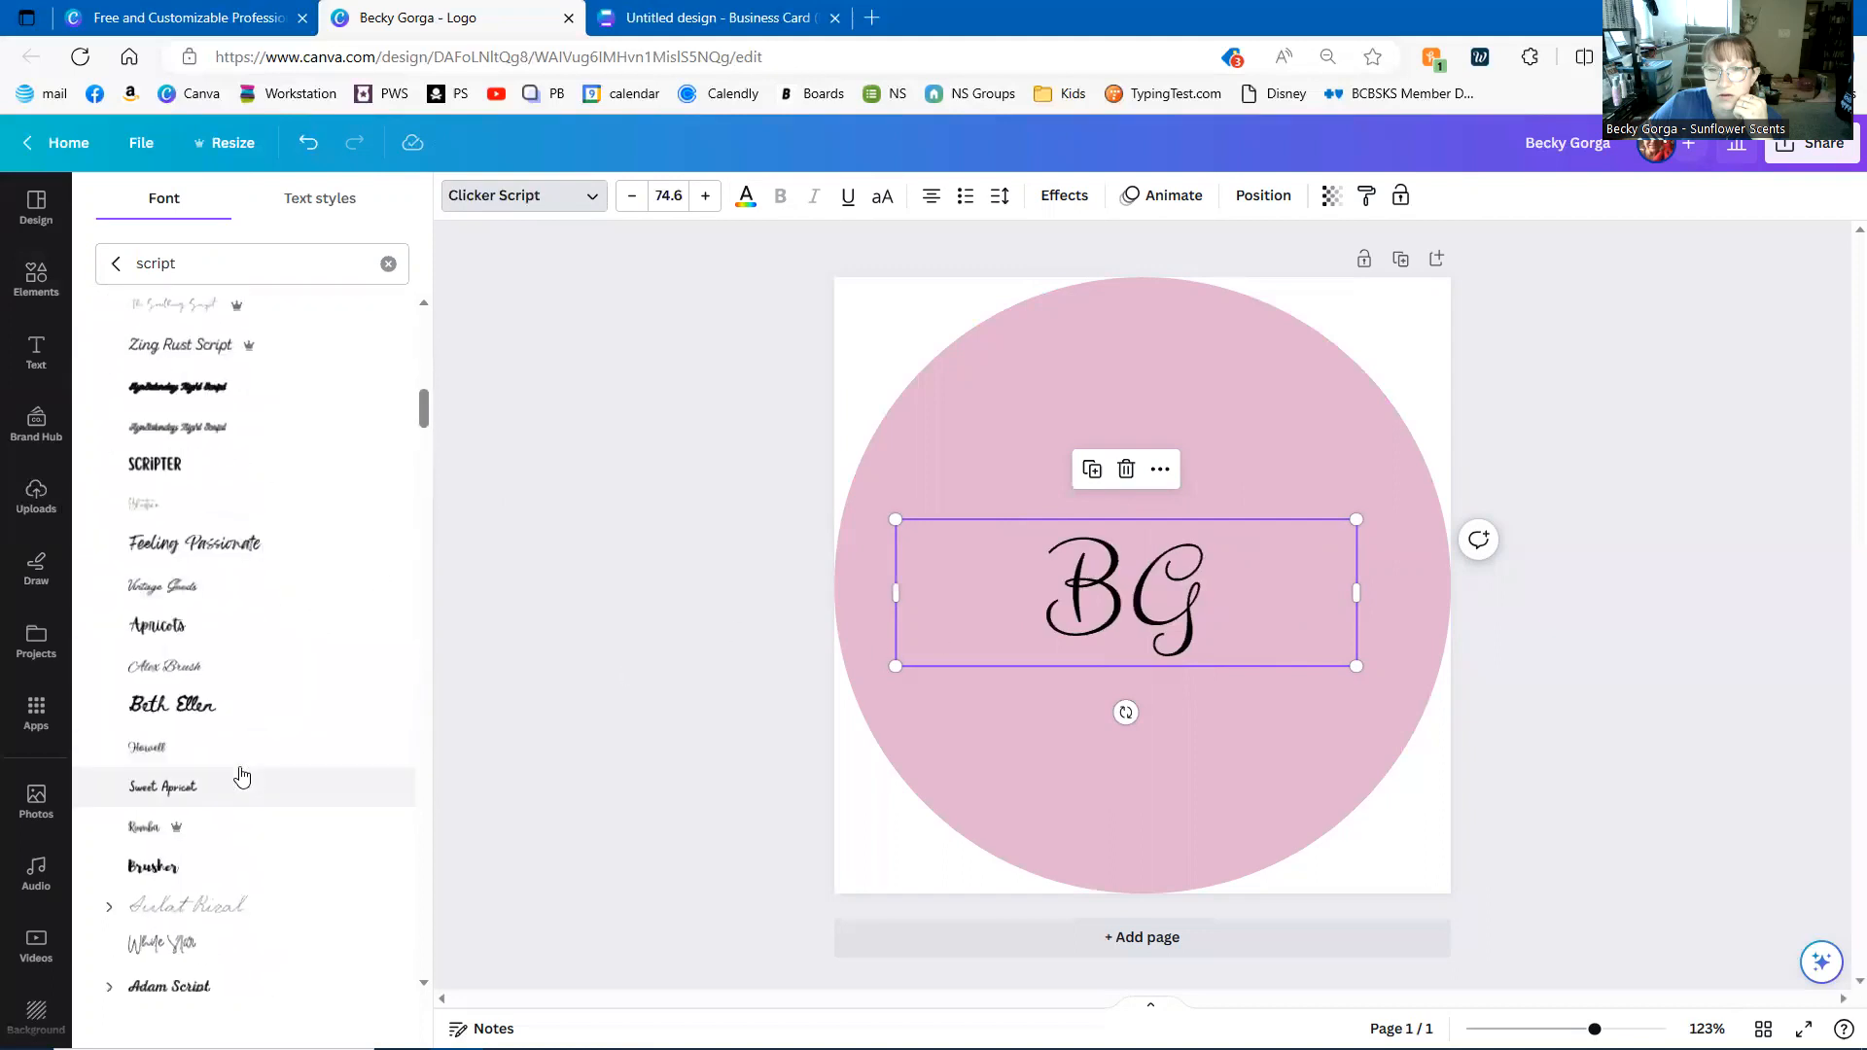
scroll(237, 767, "down", 3)
scroll(237, 767, "down", 3)
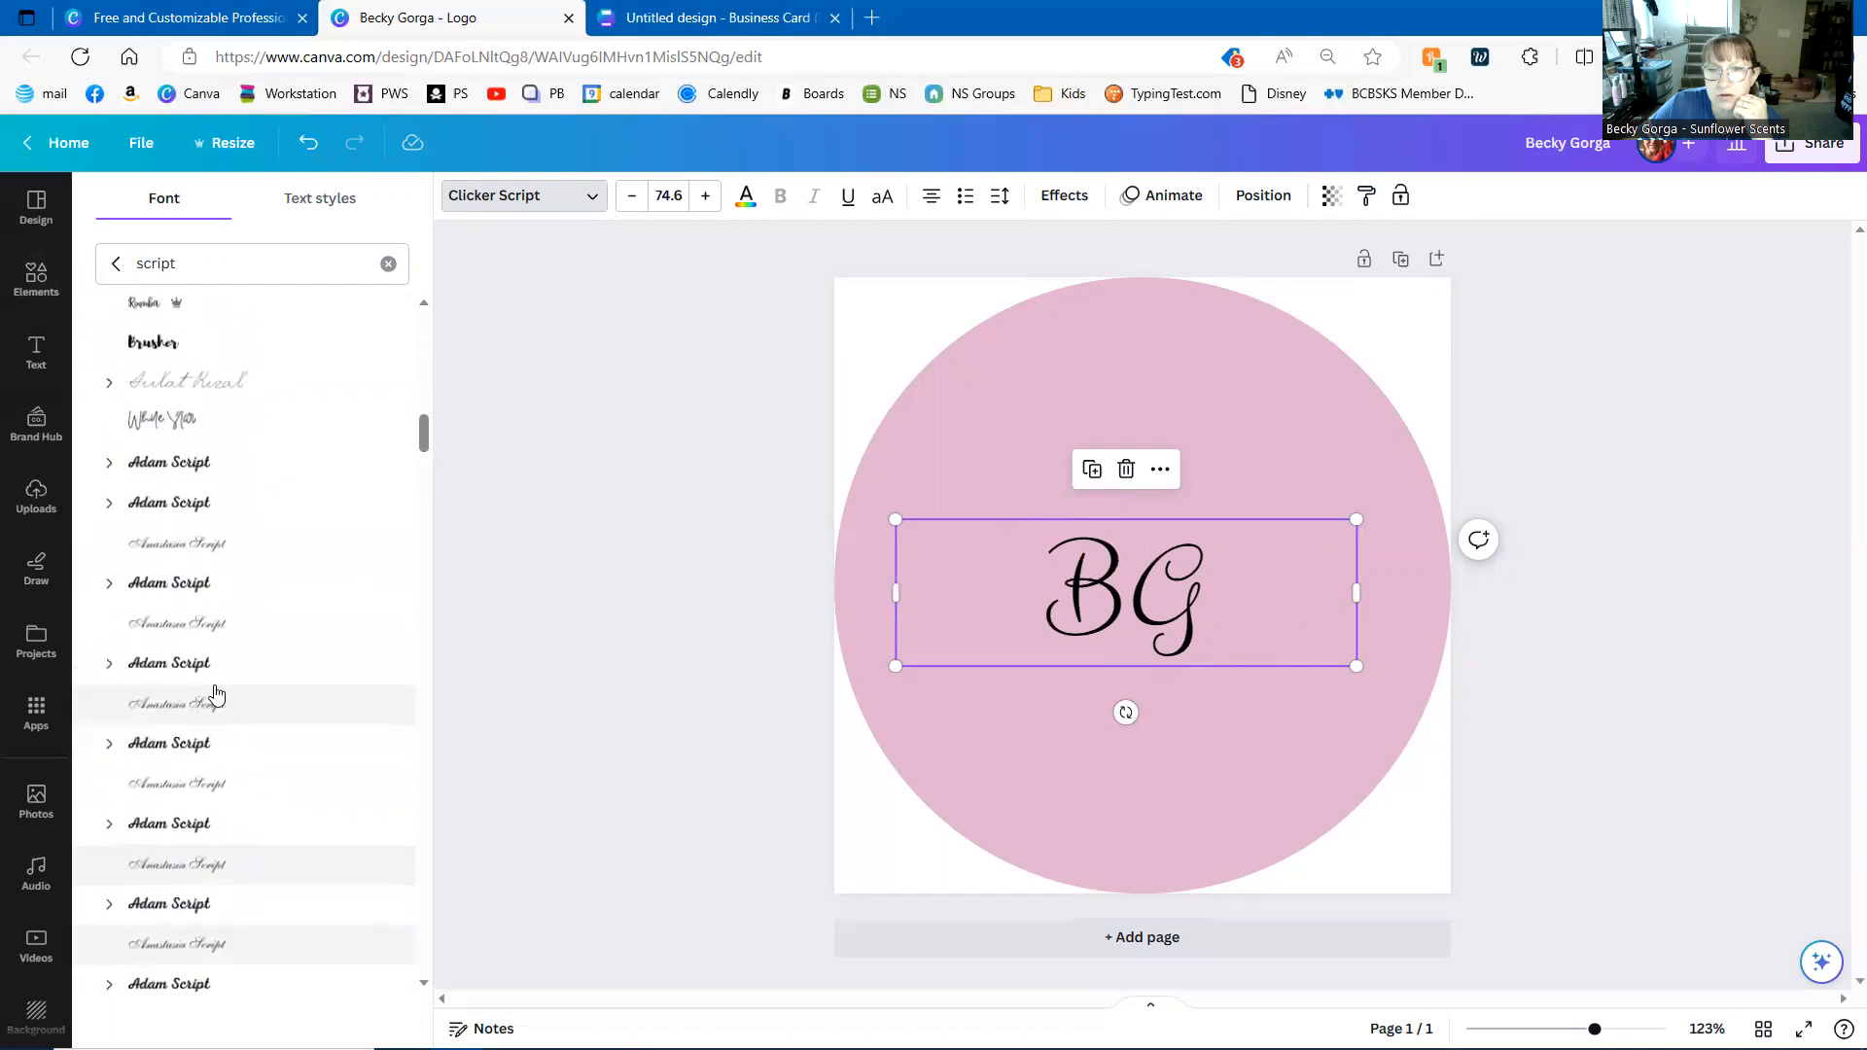
left_click(219, 664)
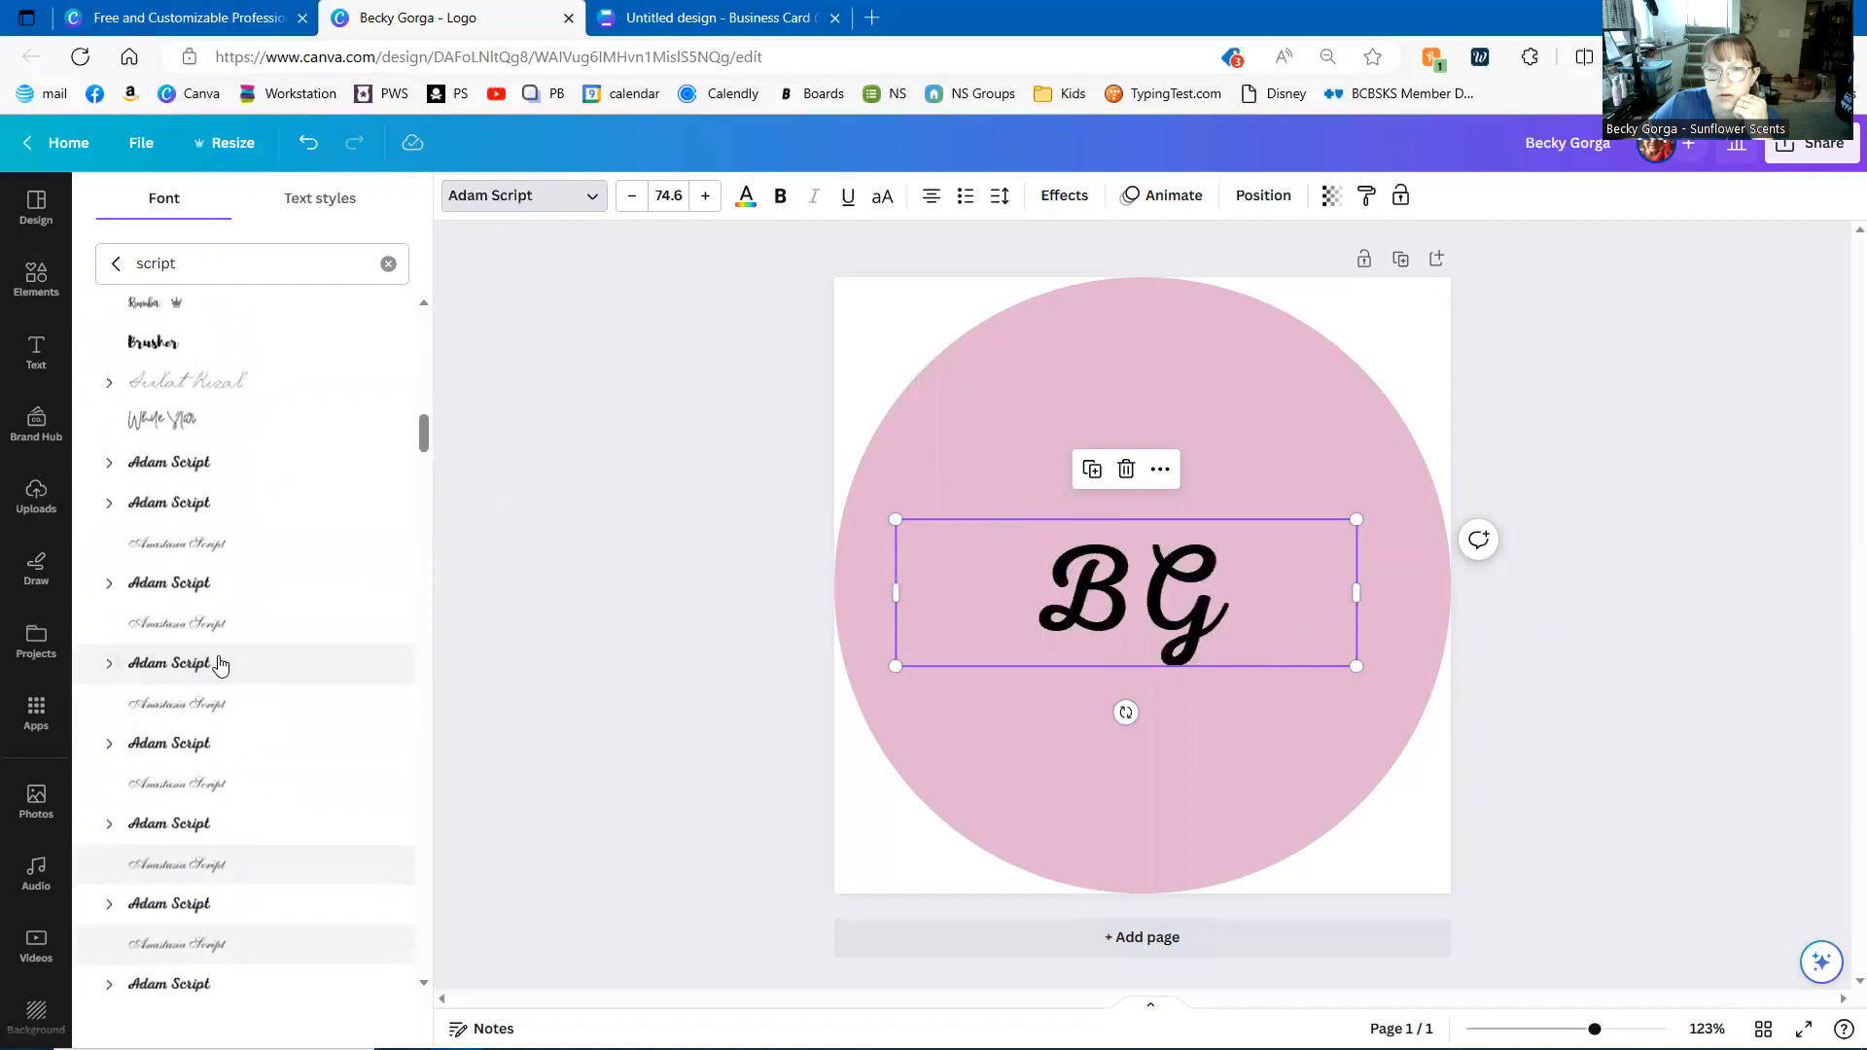
left_click_drag(426, 435, 395, 269)
scroll(323, 640, "down", 5)
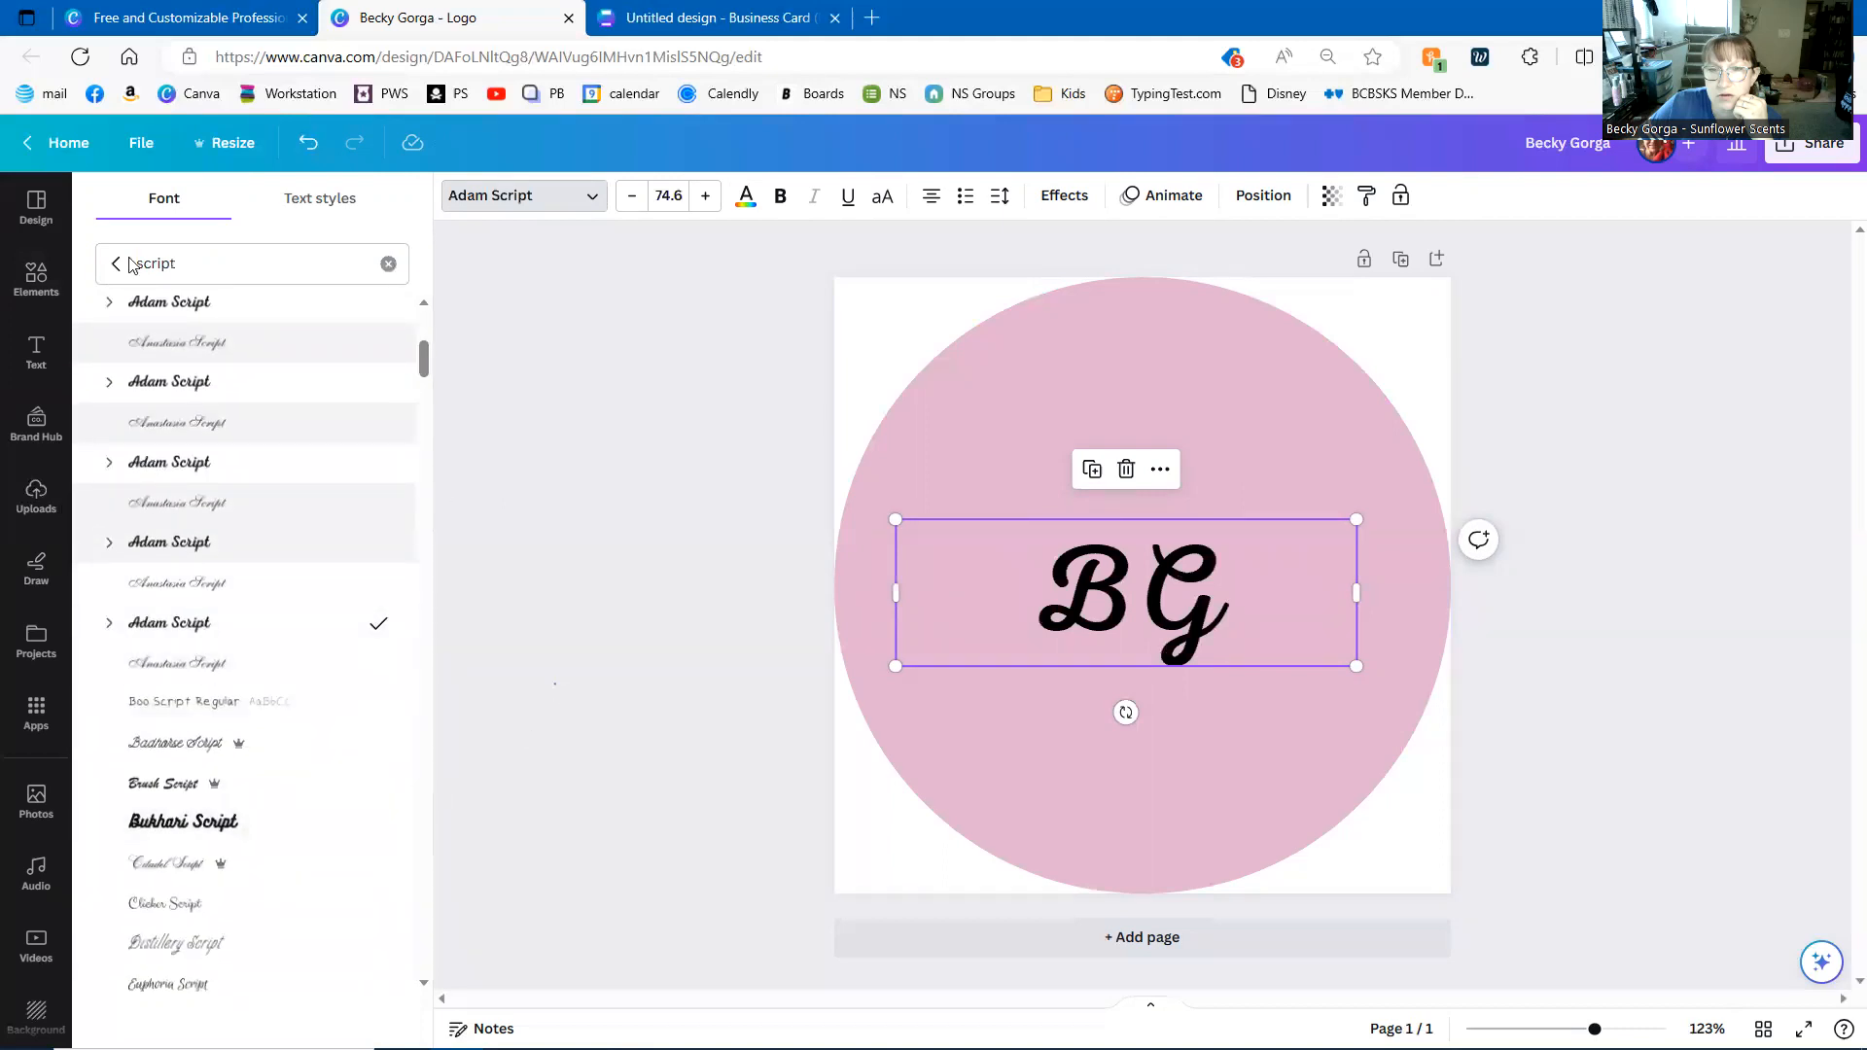
left_click(123, 264)
- Select both BG letters, try Feeling Passionate, then switch back to Adam Script
left_click(554, 199)
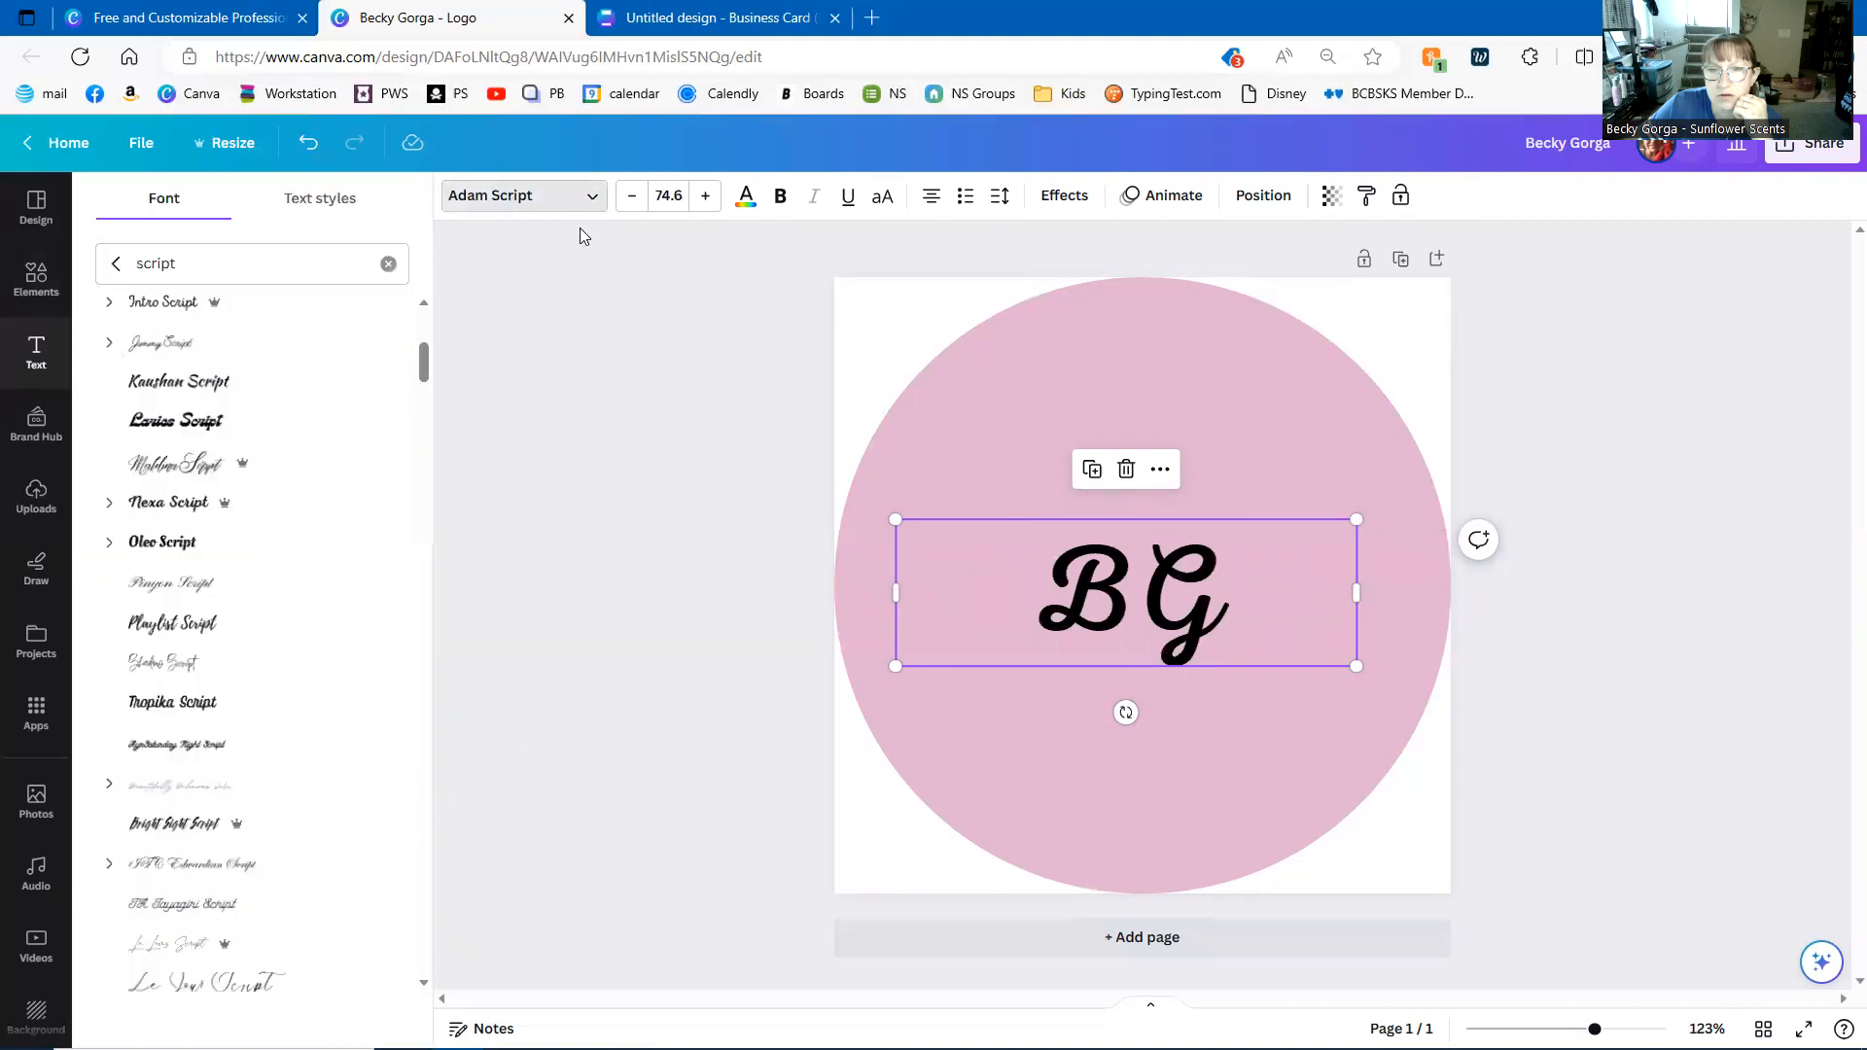
left_click(1246, 604)
key("ctrl+a")
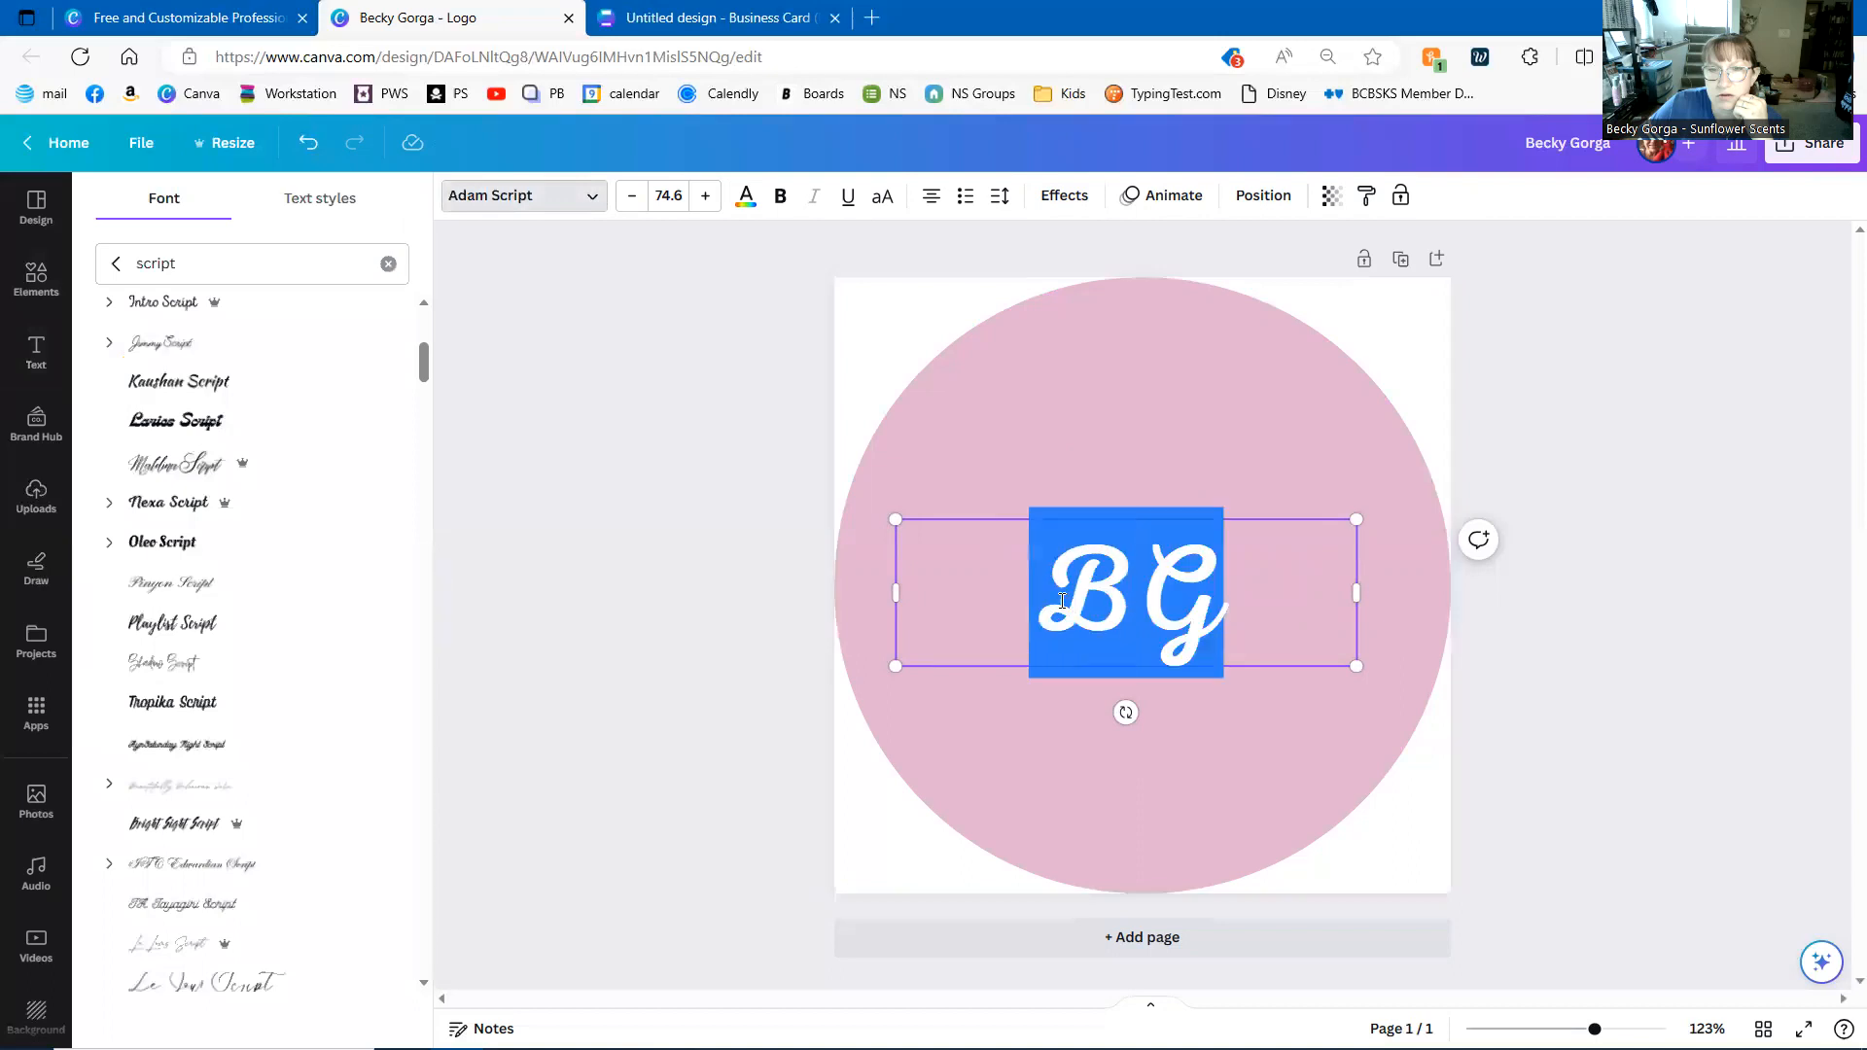
scroll(195, 542, "down", 3)
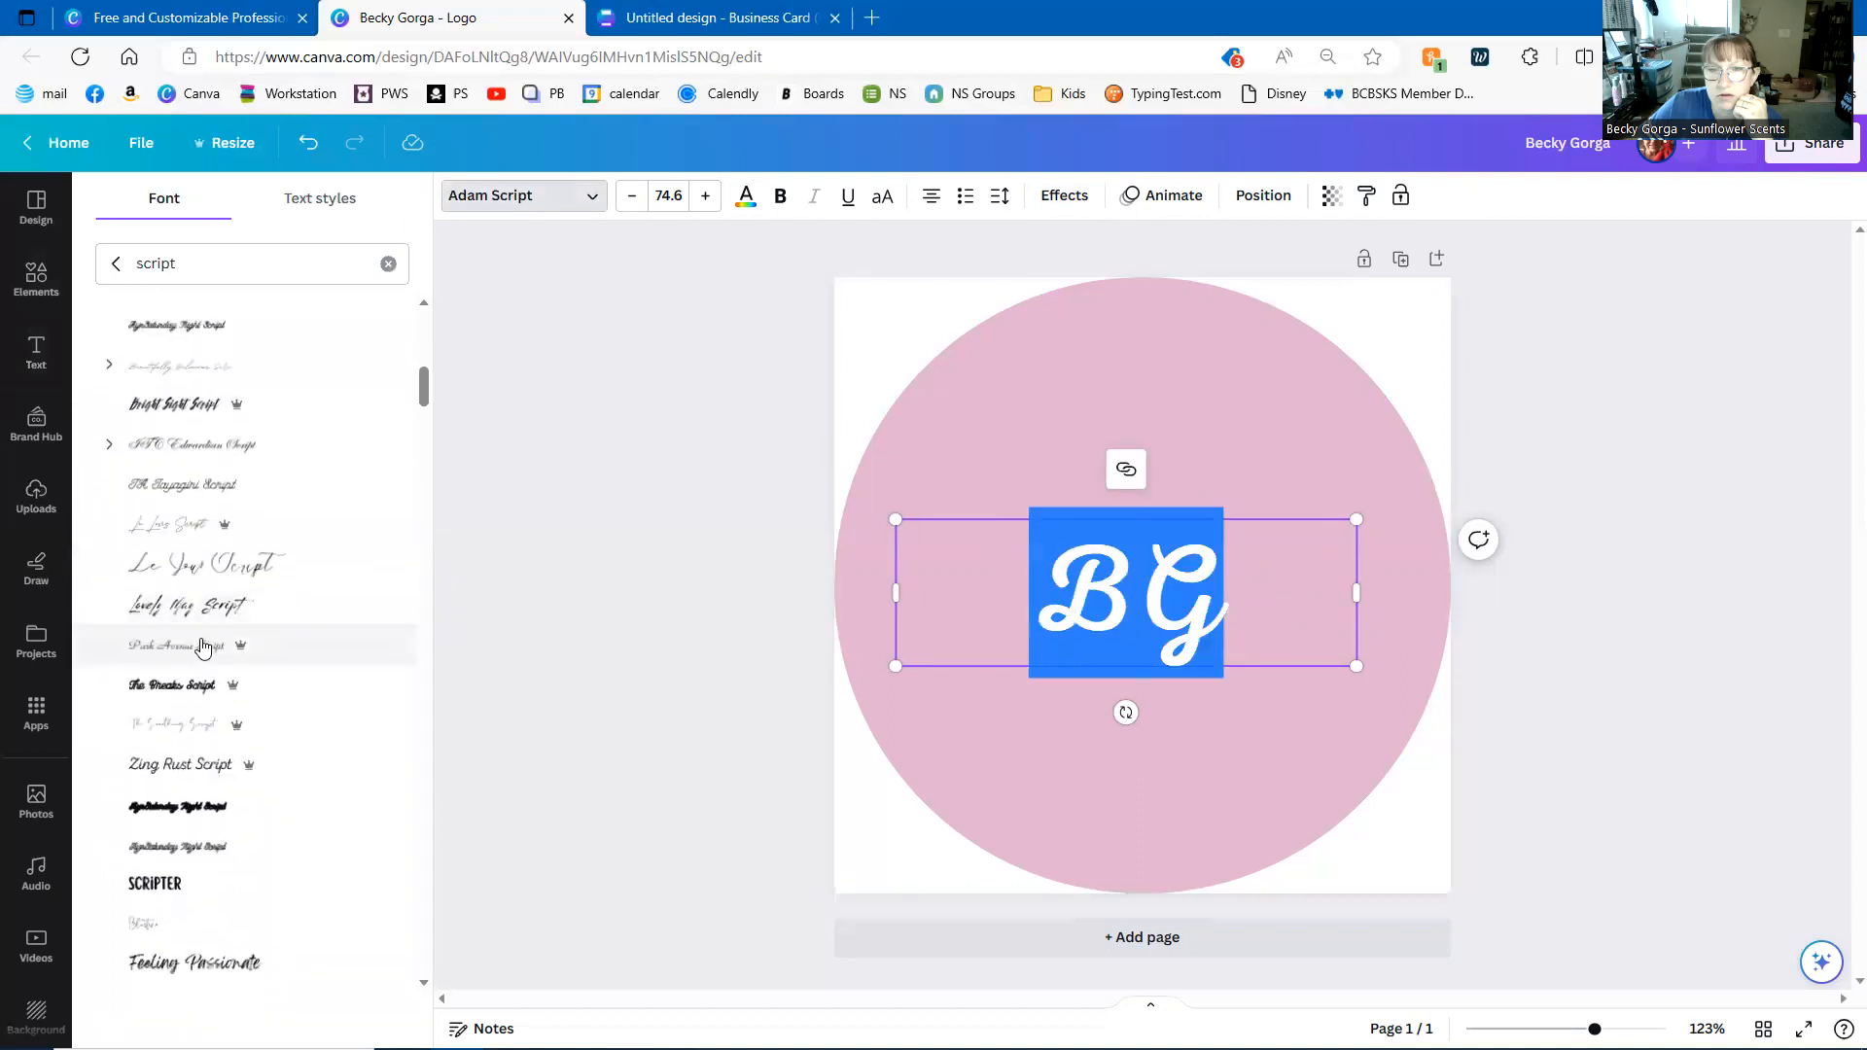
scroll(204, 622, "up", 8)
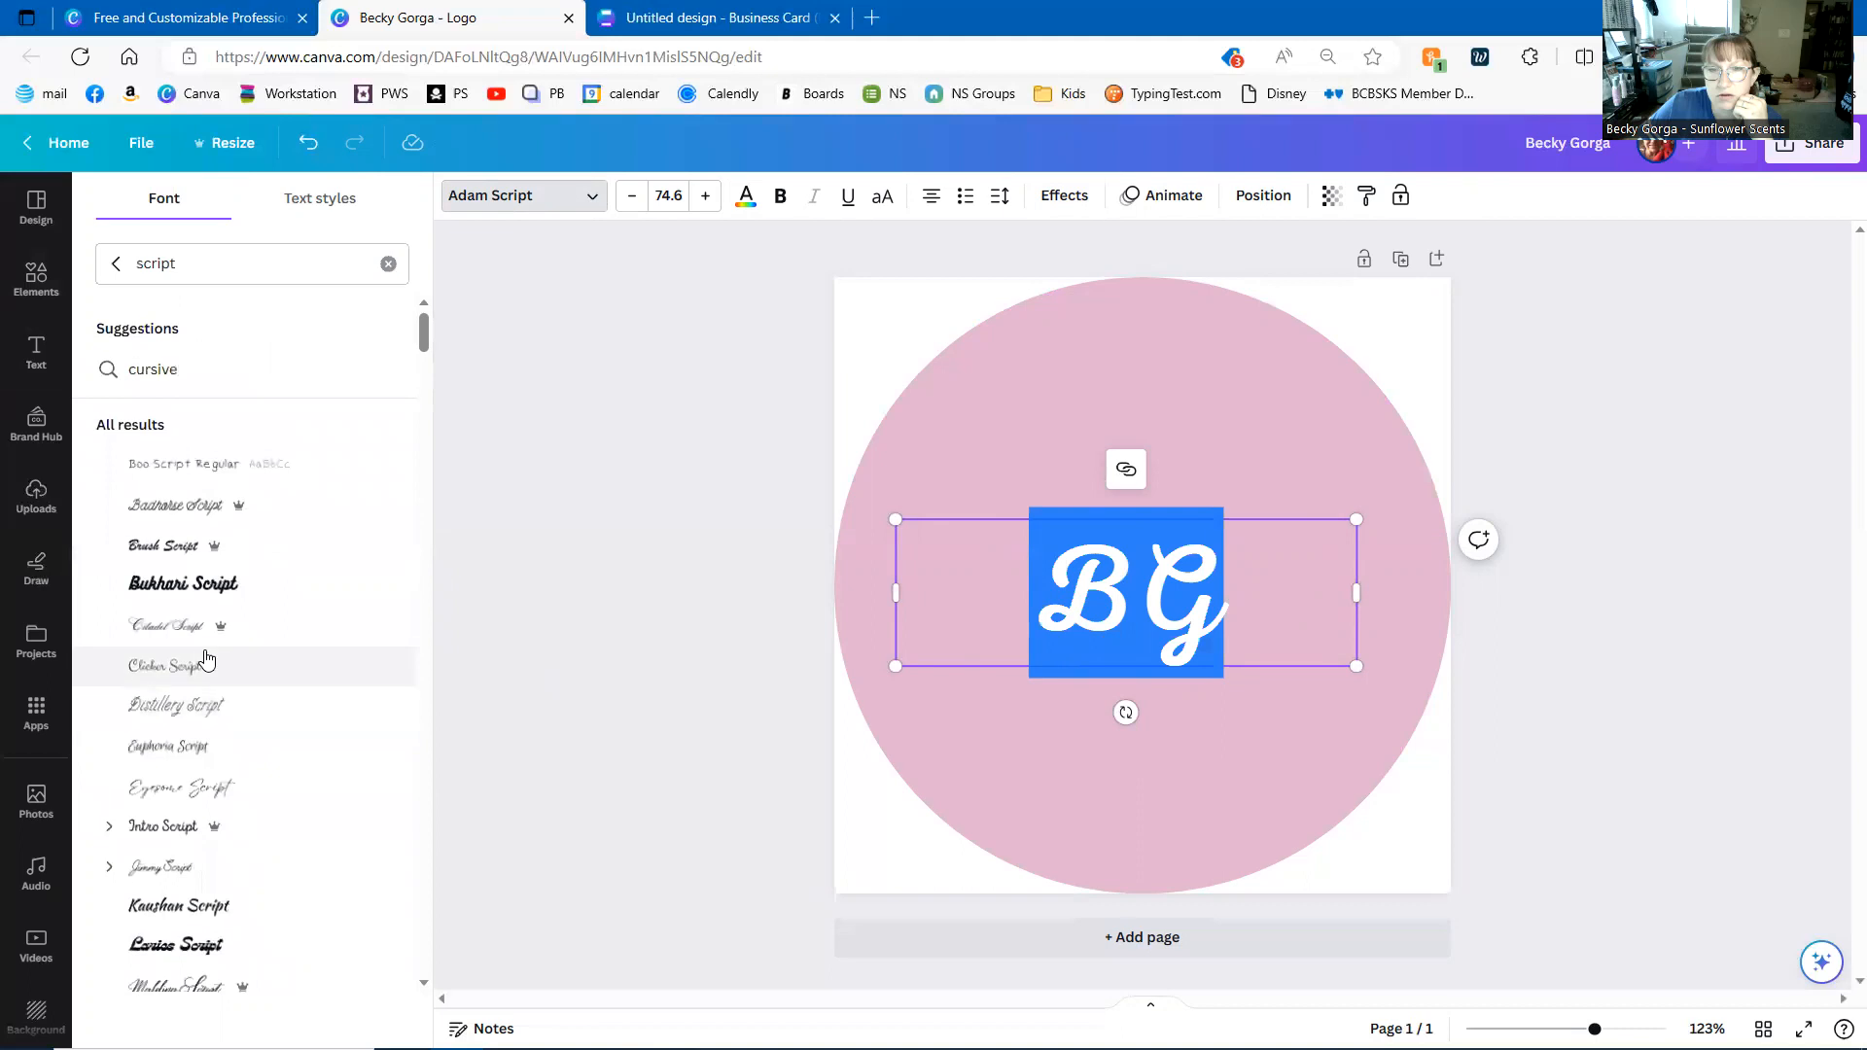
scroll(223, 658, "down", 10)
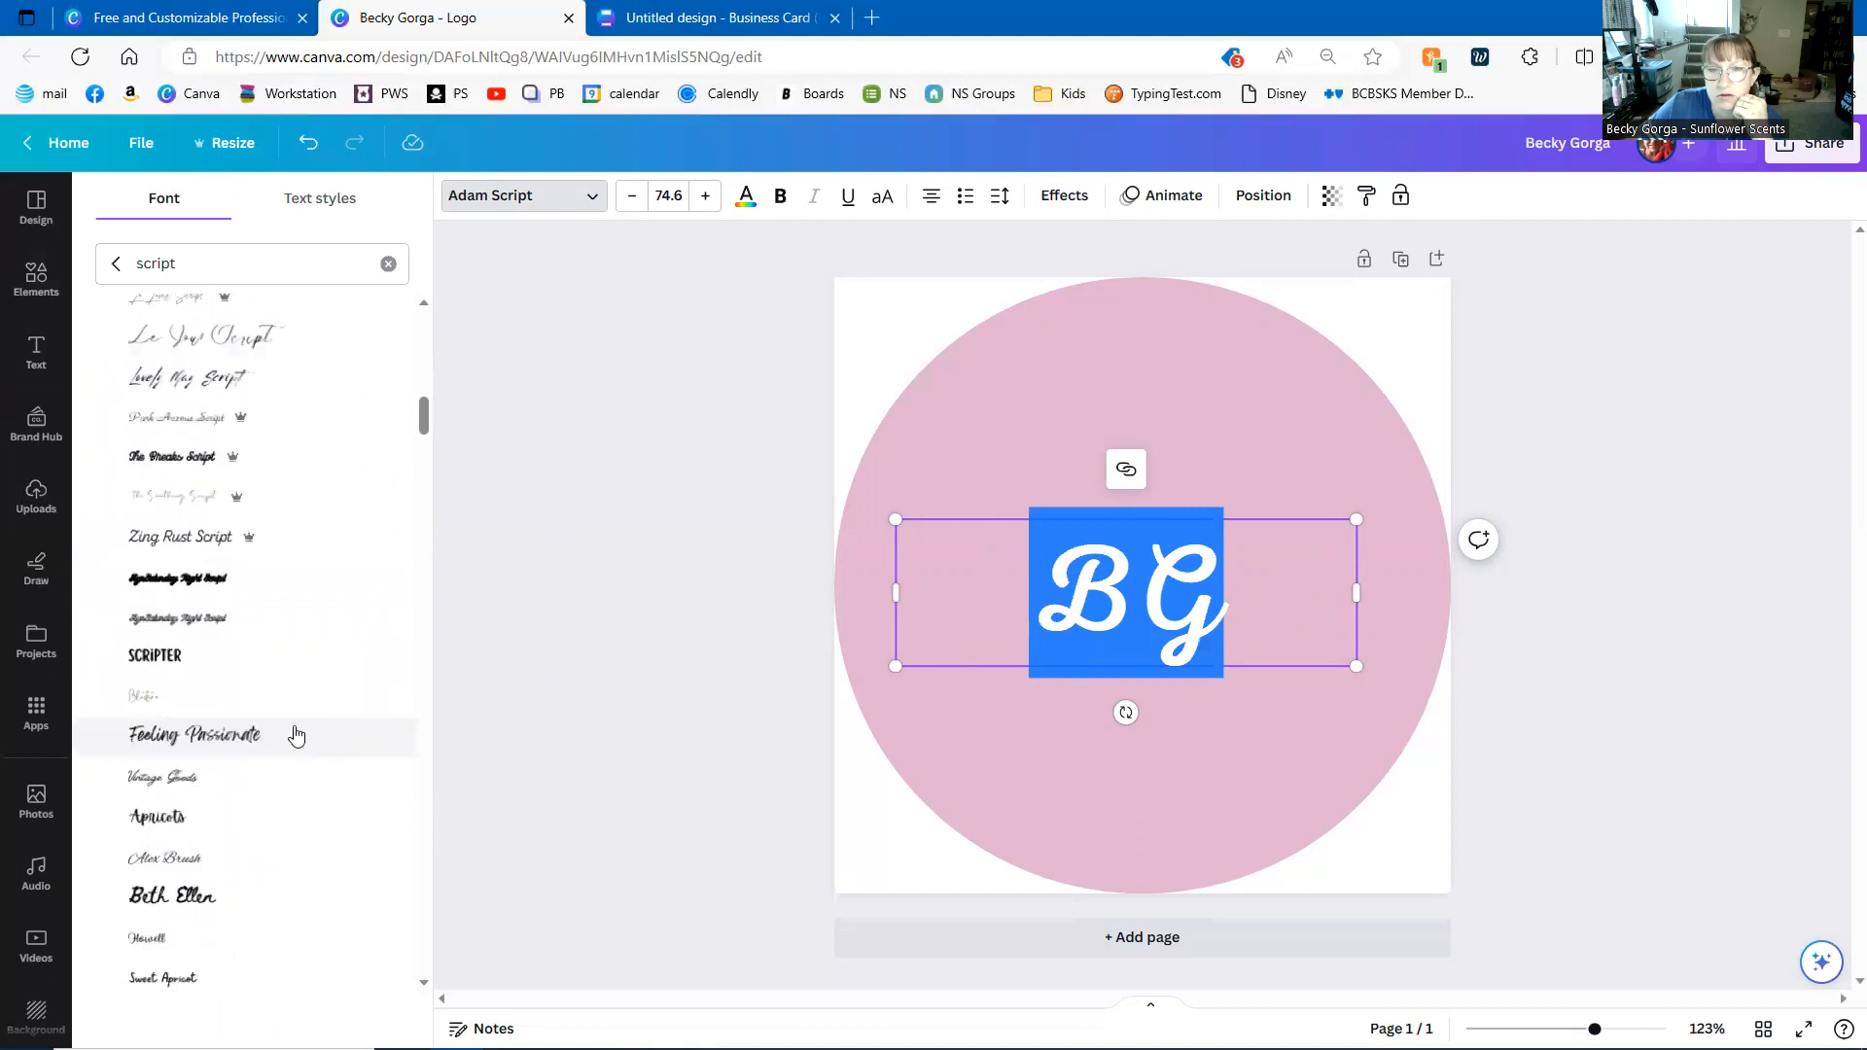
left_click(290, 735)
scroll(220, 448, "up", 9)
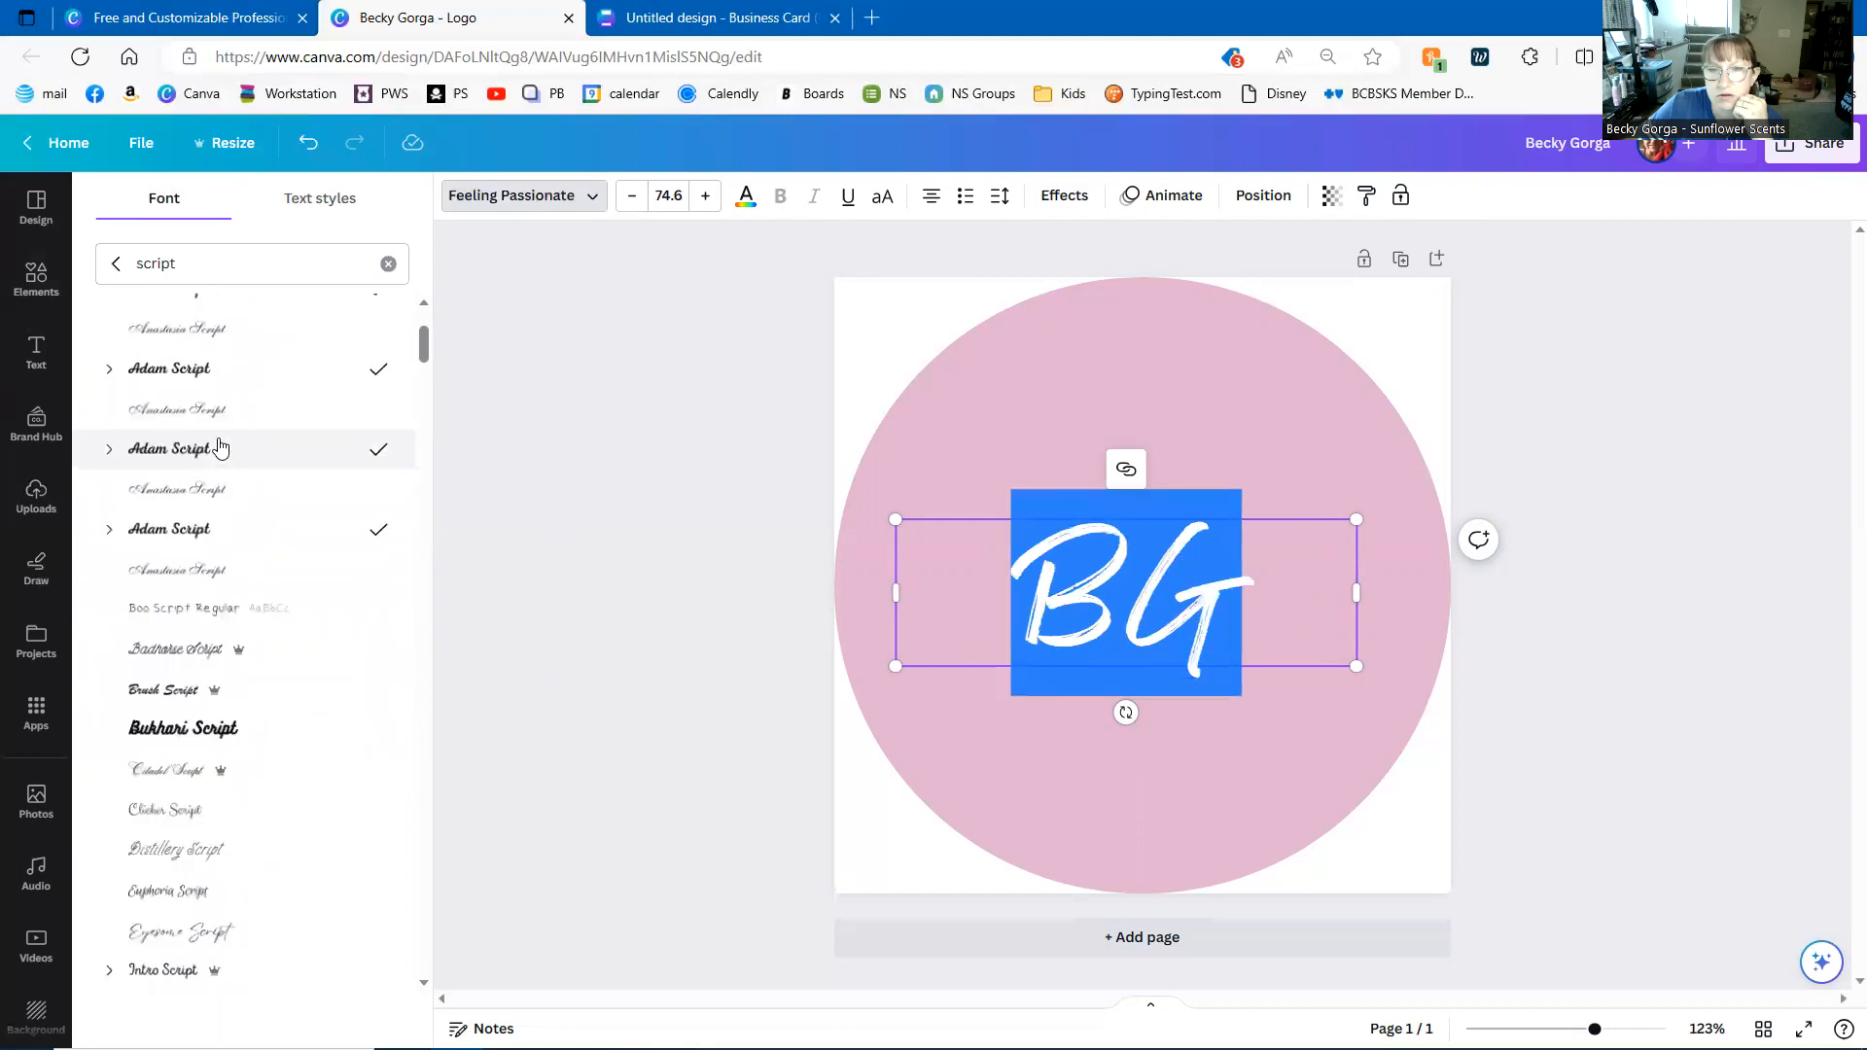
left_click(222, 455)
- Narrow the BG text box, enlarge the Adam Script initials to 134 and recentre them on the circle
left_click(574, 497)
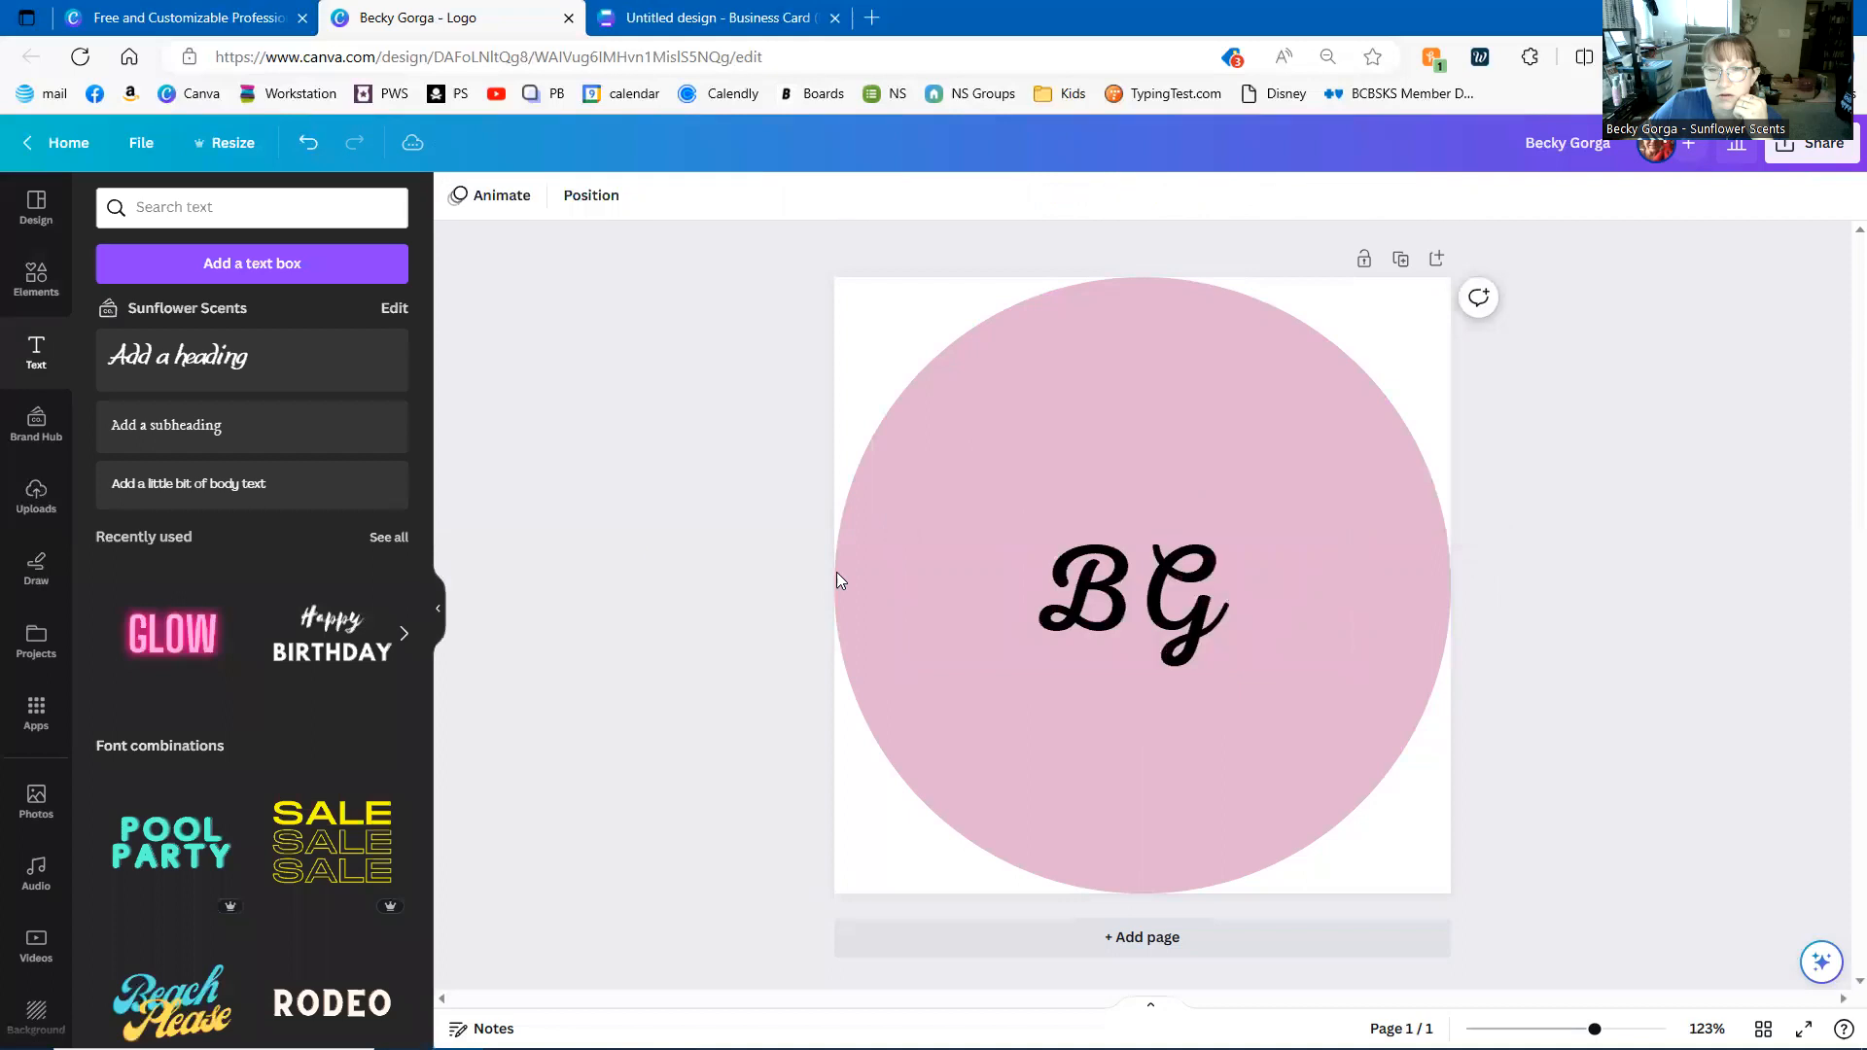
left_click(1149, 569)
left_click_drag(896, 592, 1155, 592)
left_click_drag(1156, 518, 992, 402)
left_click_drag(1212, 562, 1179, 613)
left_click(1188, 751)
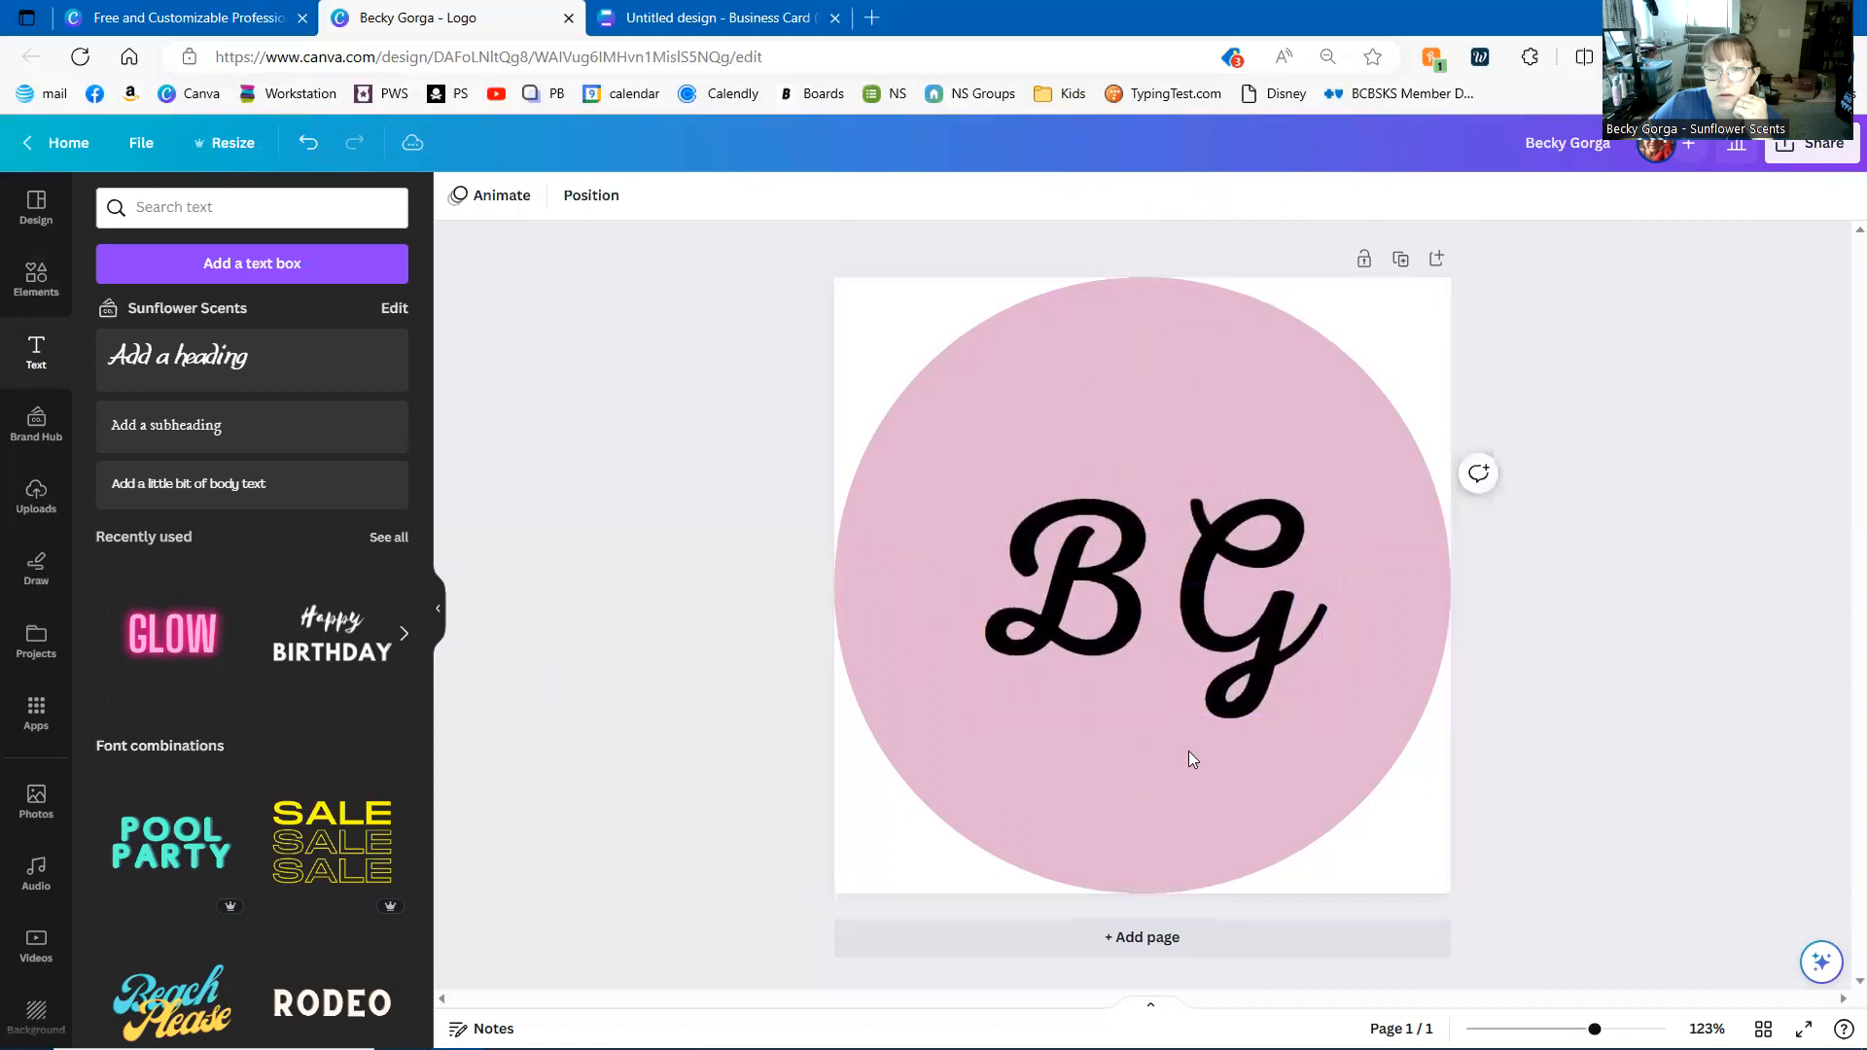
left_click(36, 279)
- Search the elements library for 'unicorns' and show all graphics results
left_click(215, 200)
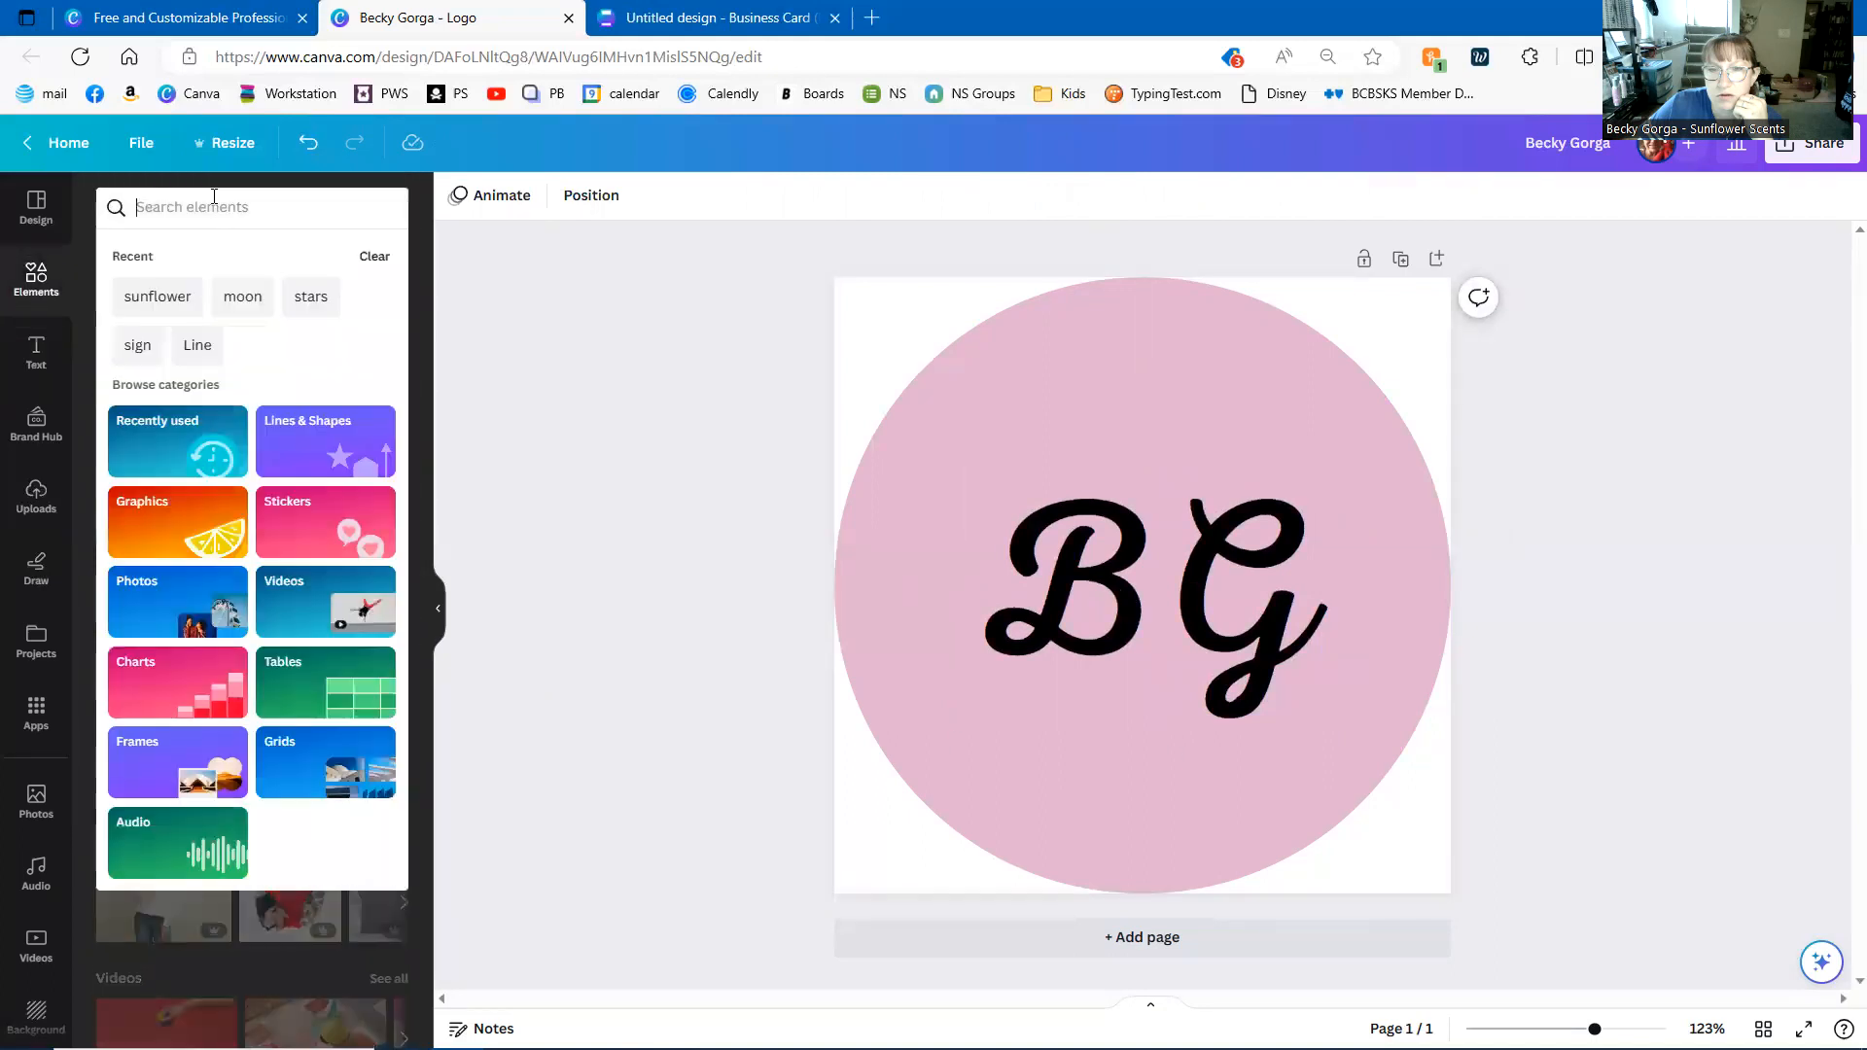
type("unicorns")
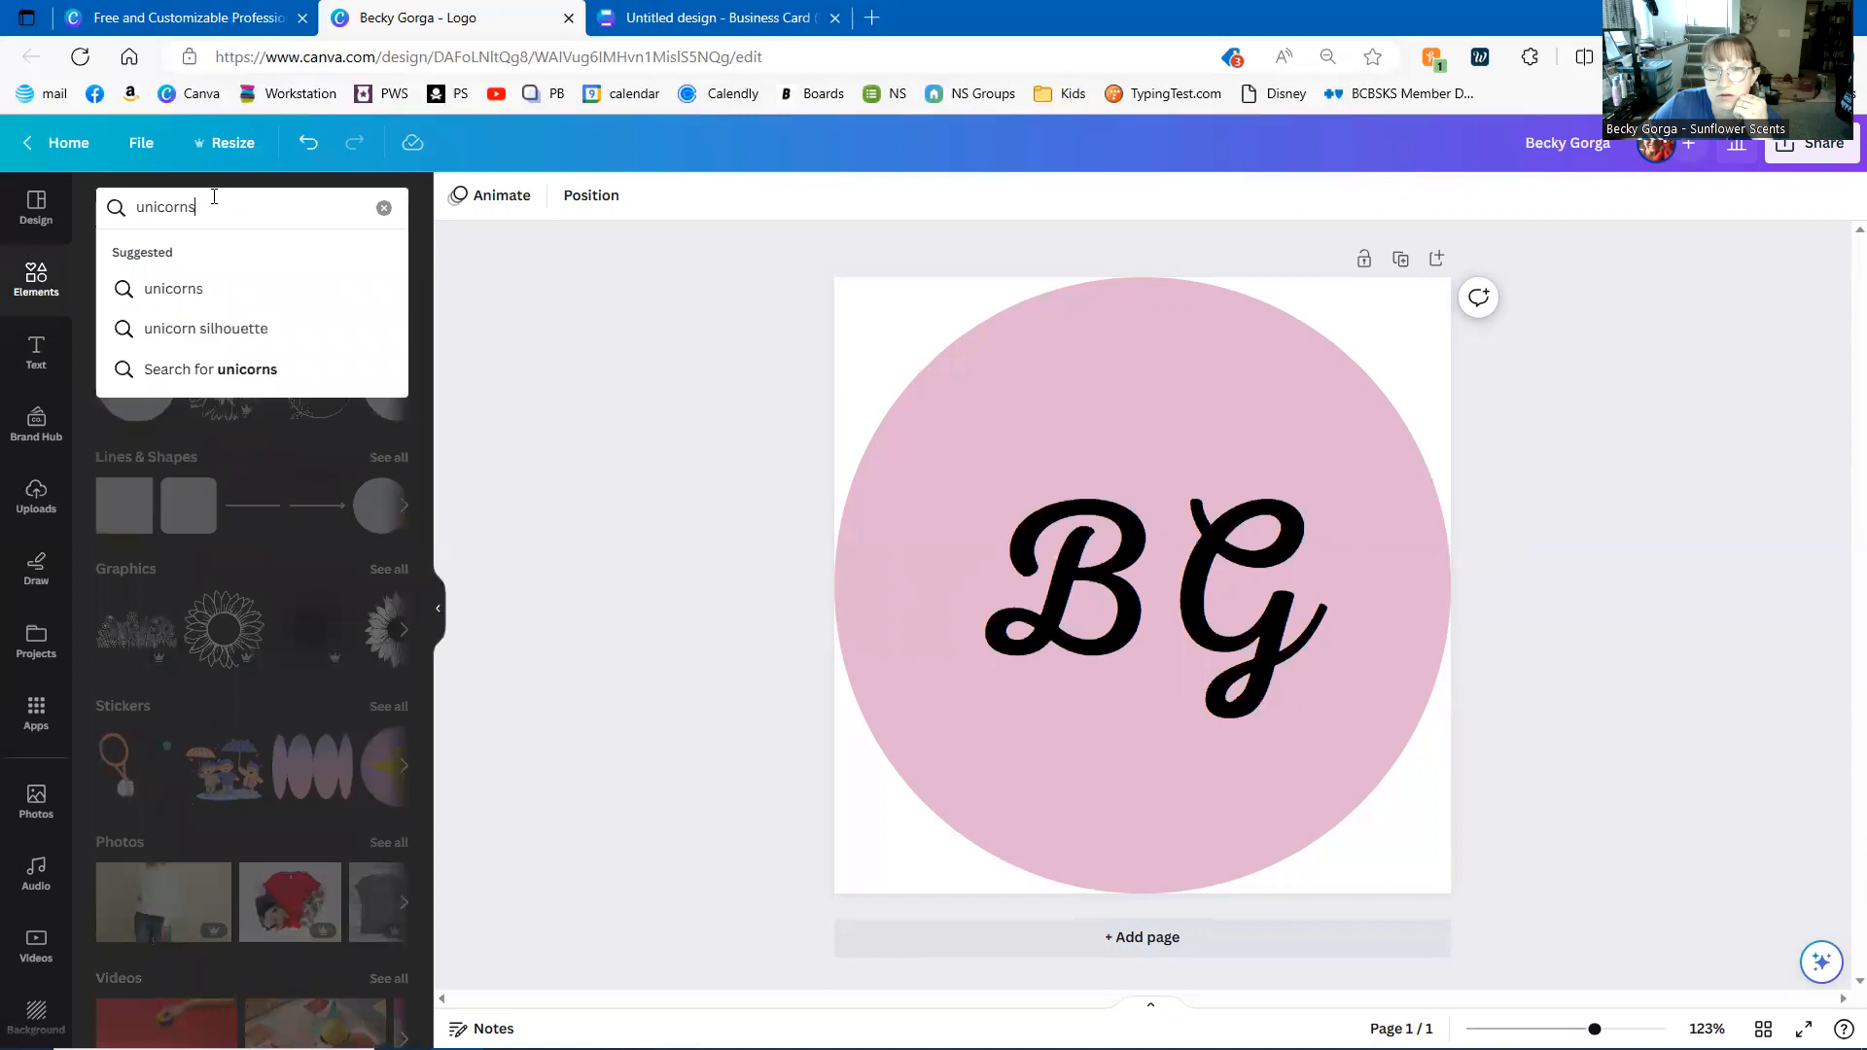
key("Return")
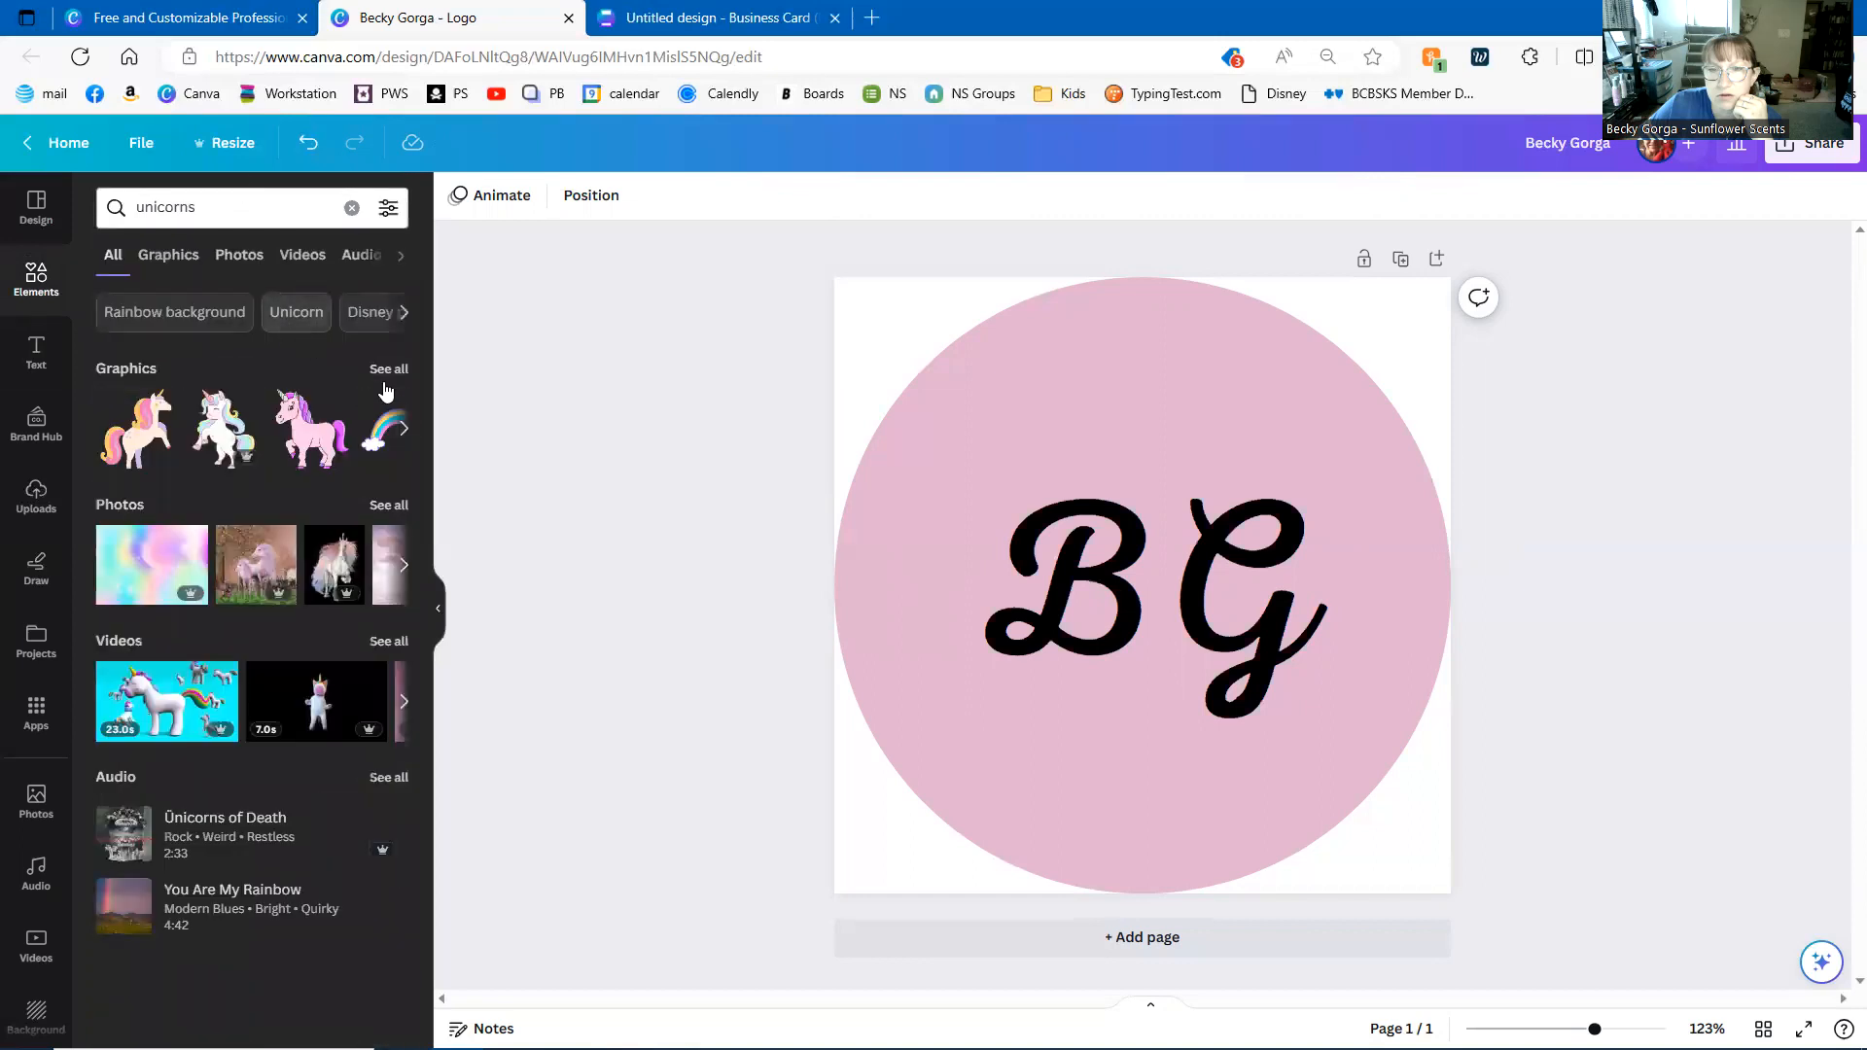
left_click(389, 371)
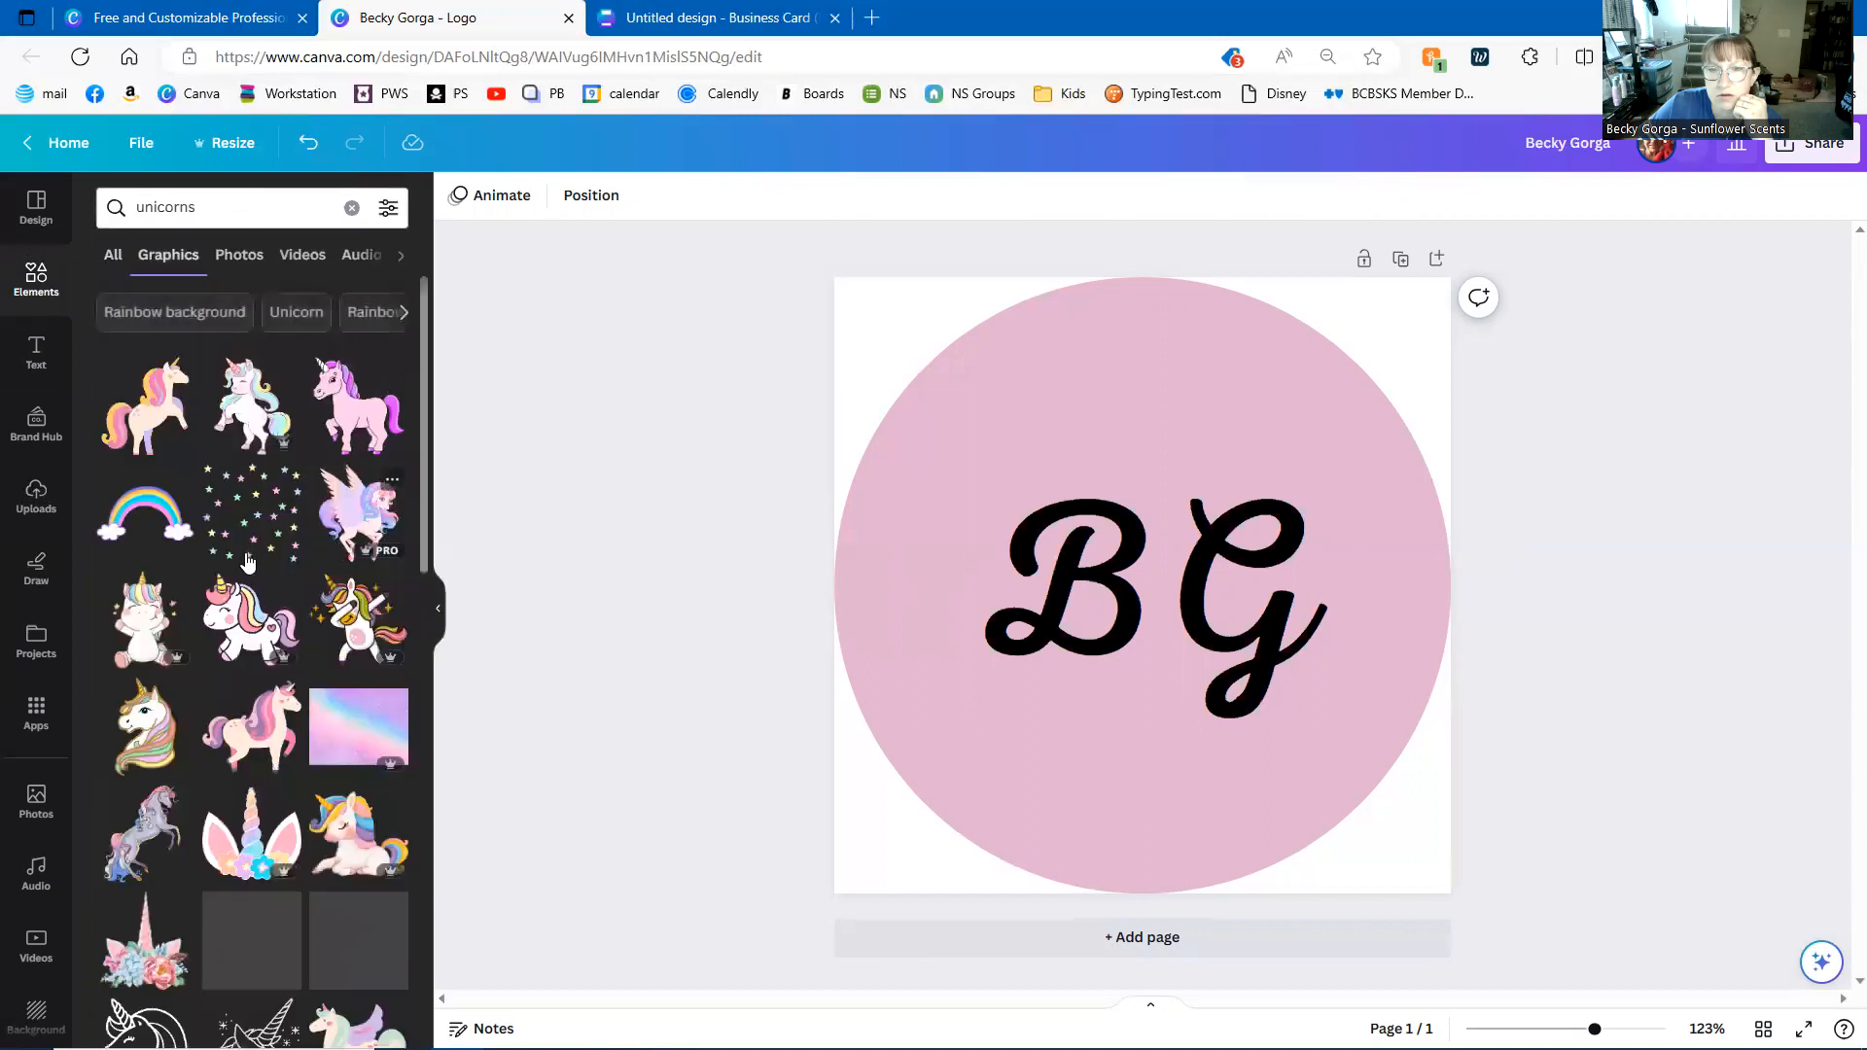
- Scroll through the full list of unicorn graphics
scroll(245, 564, "down", 3)
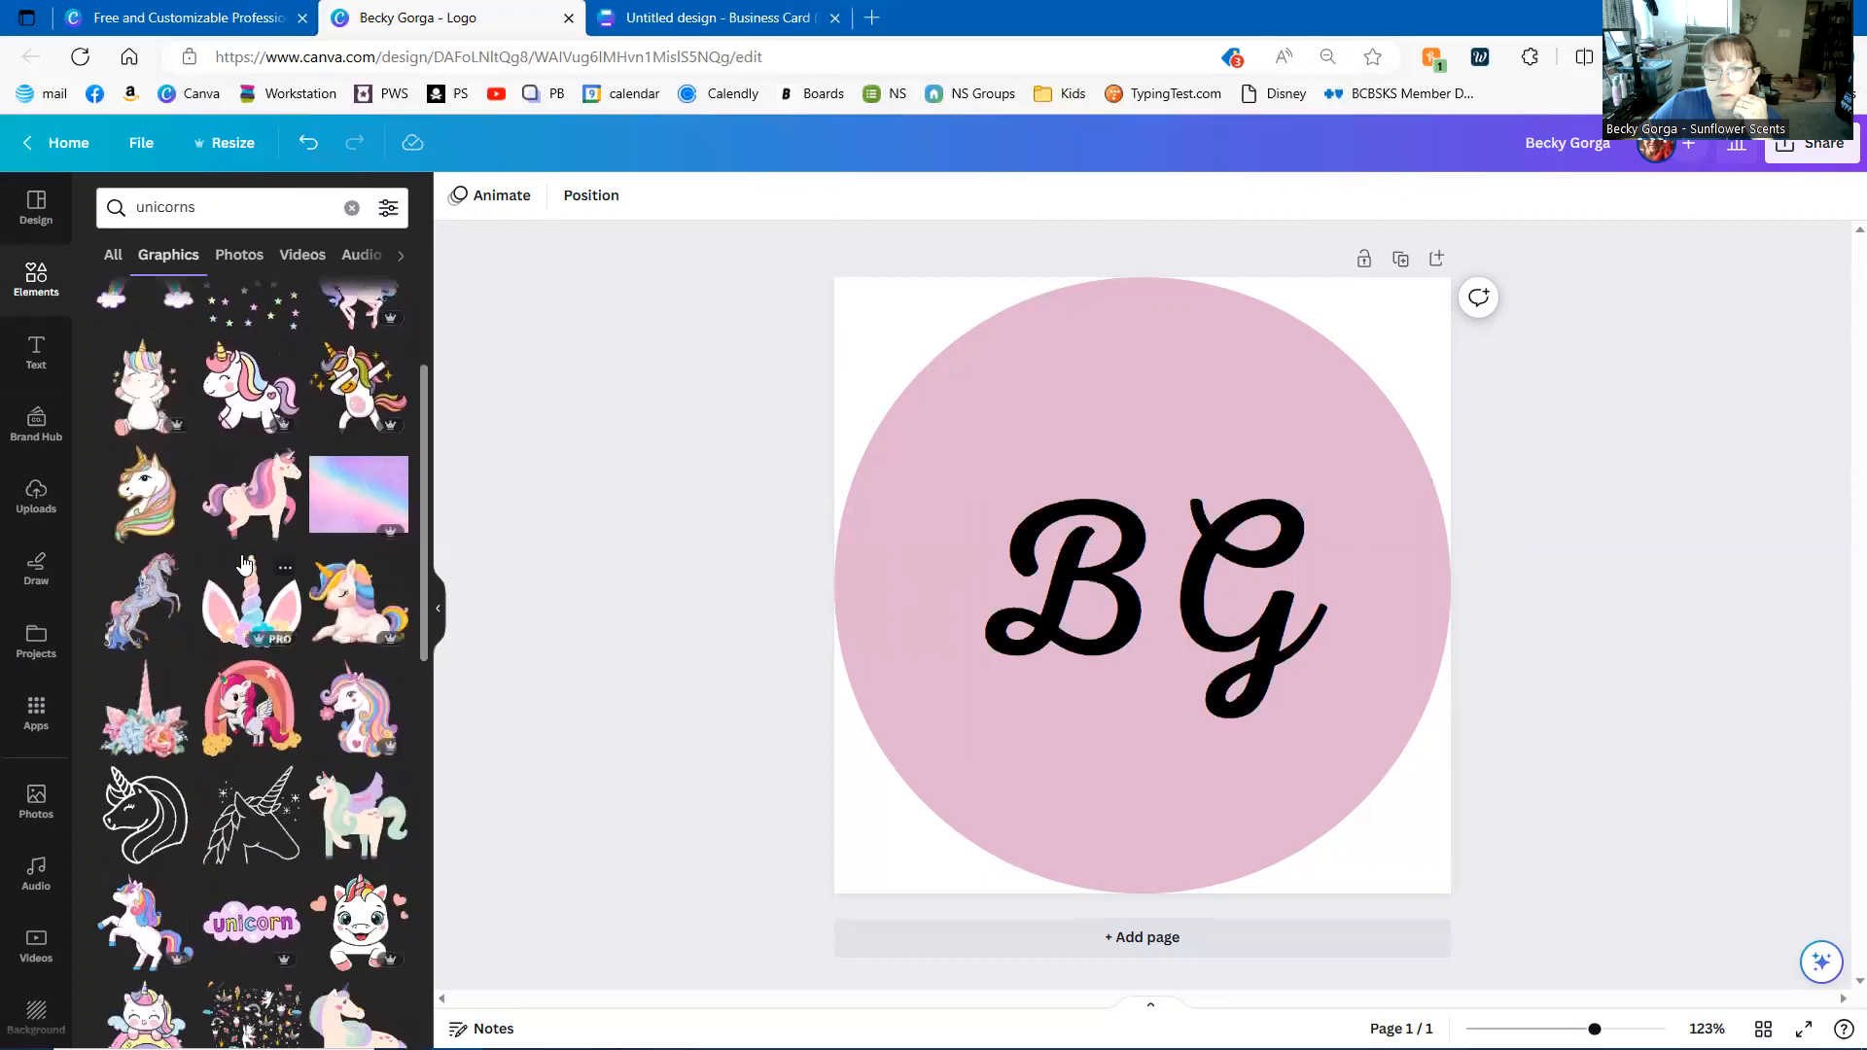
scroll(243, 564, "down", 5)
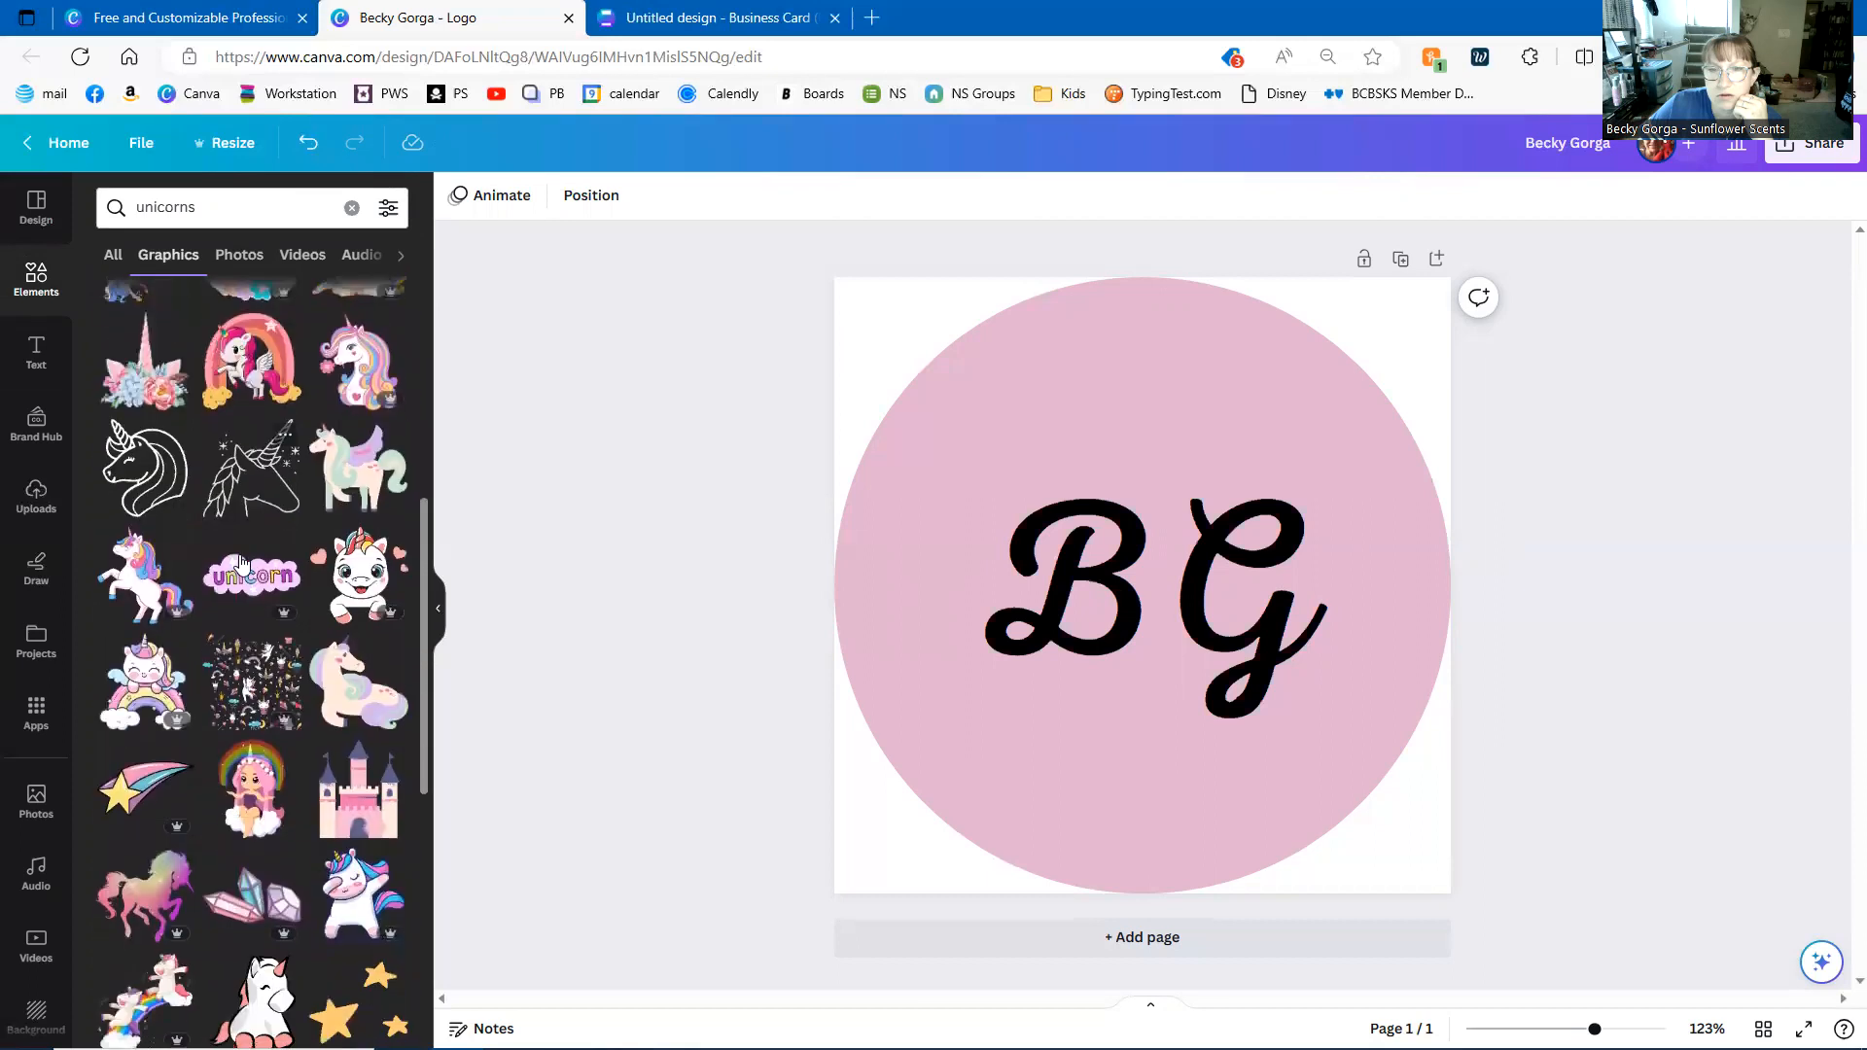
scroll(243, 568, "down", 6)
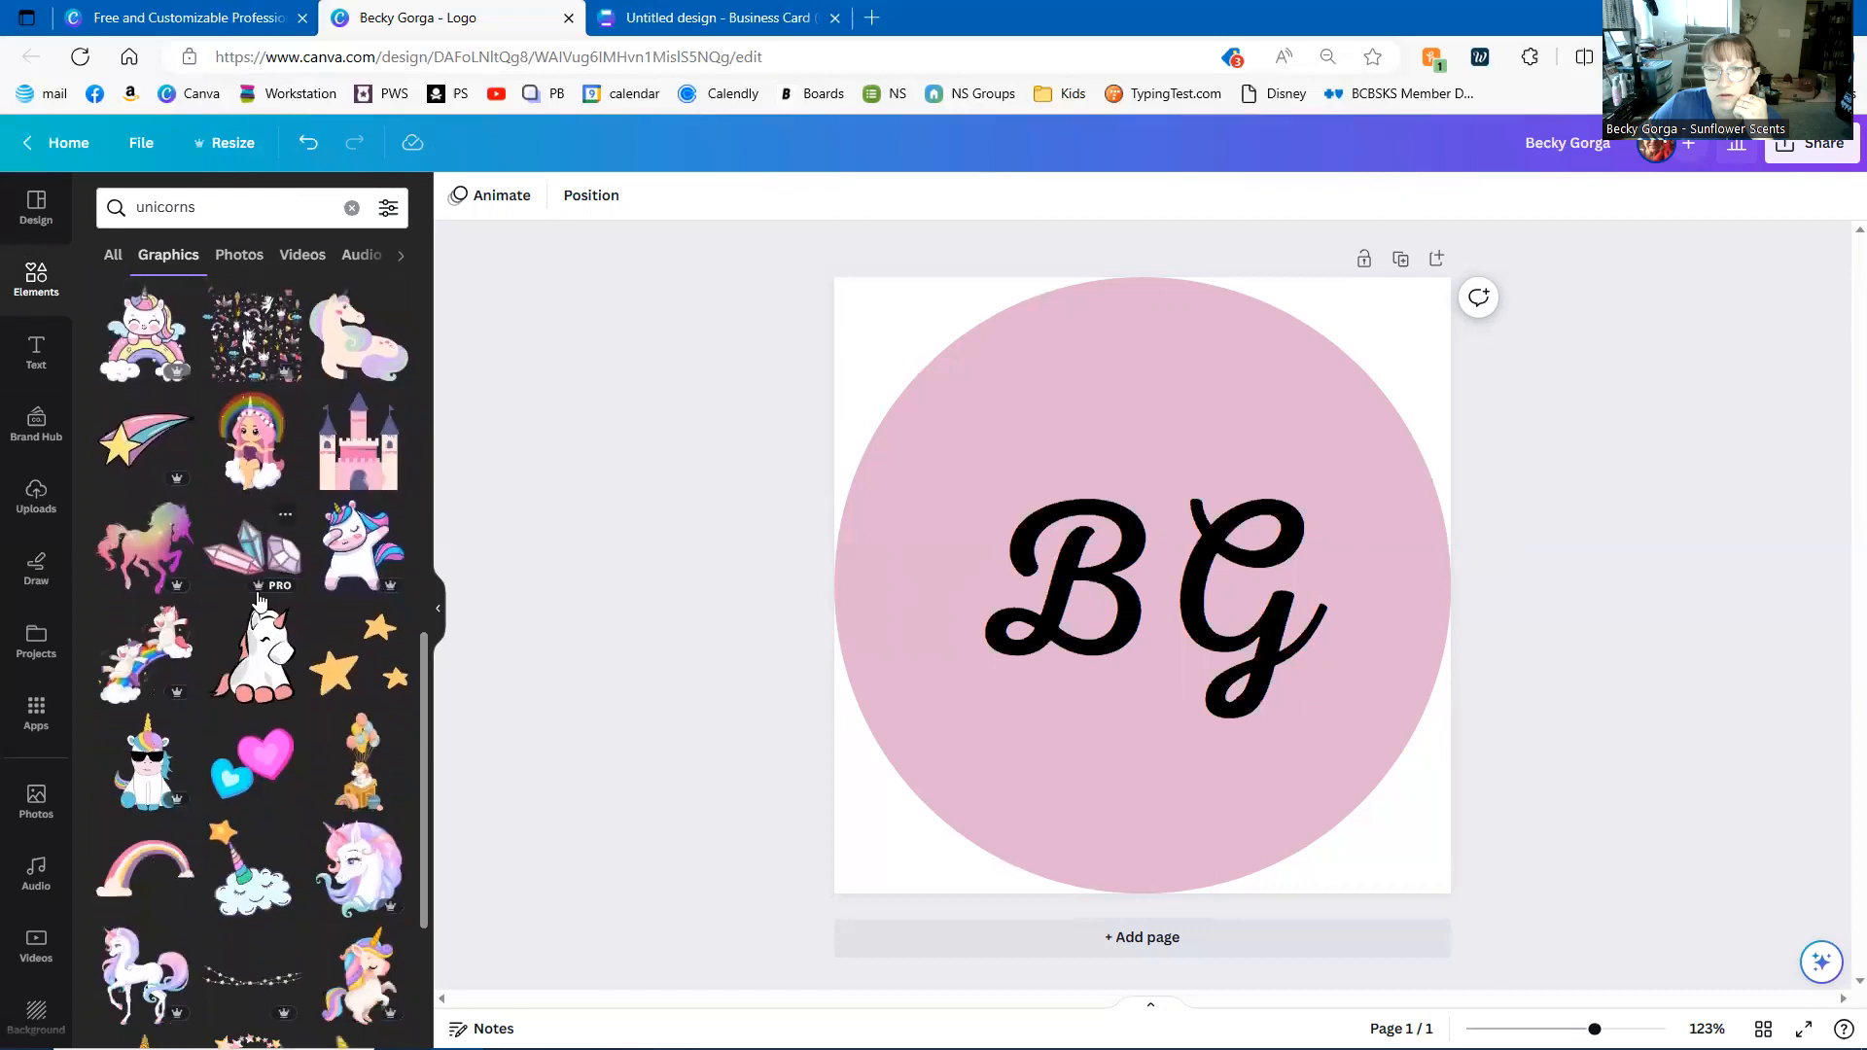
scroll(255, 593, "down", 4)
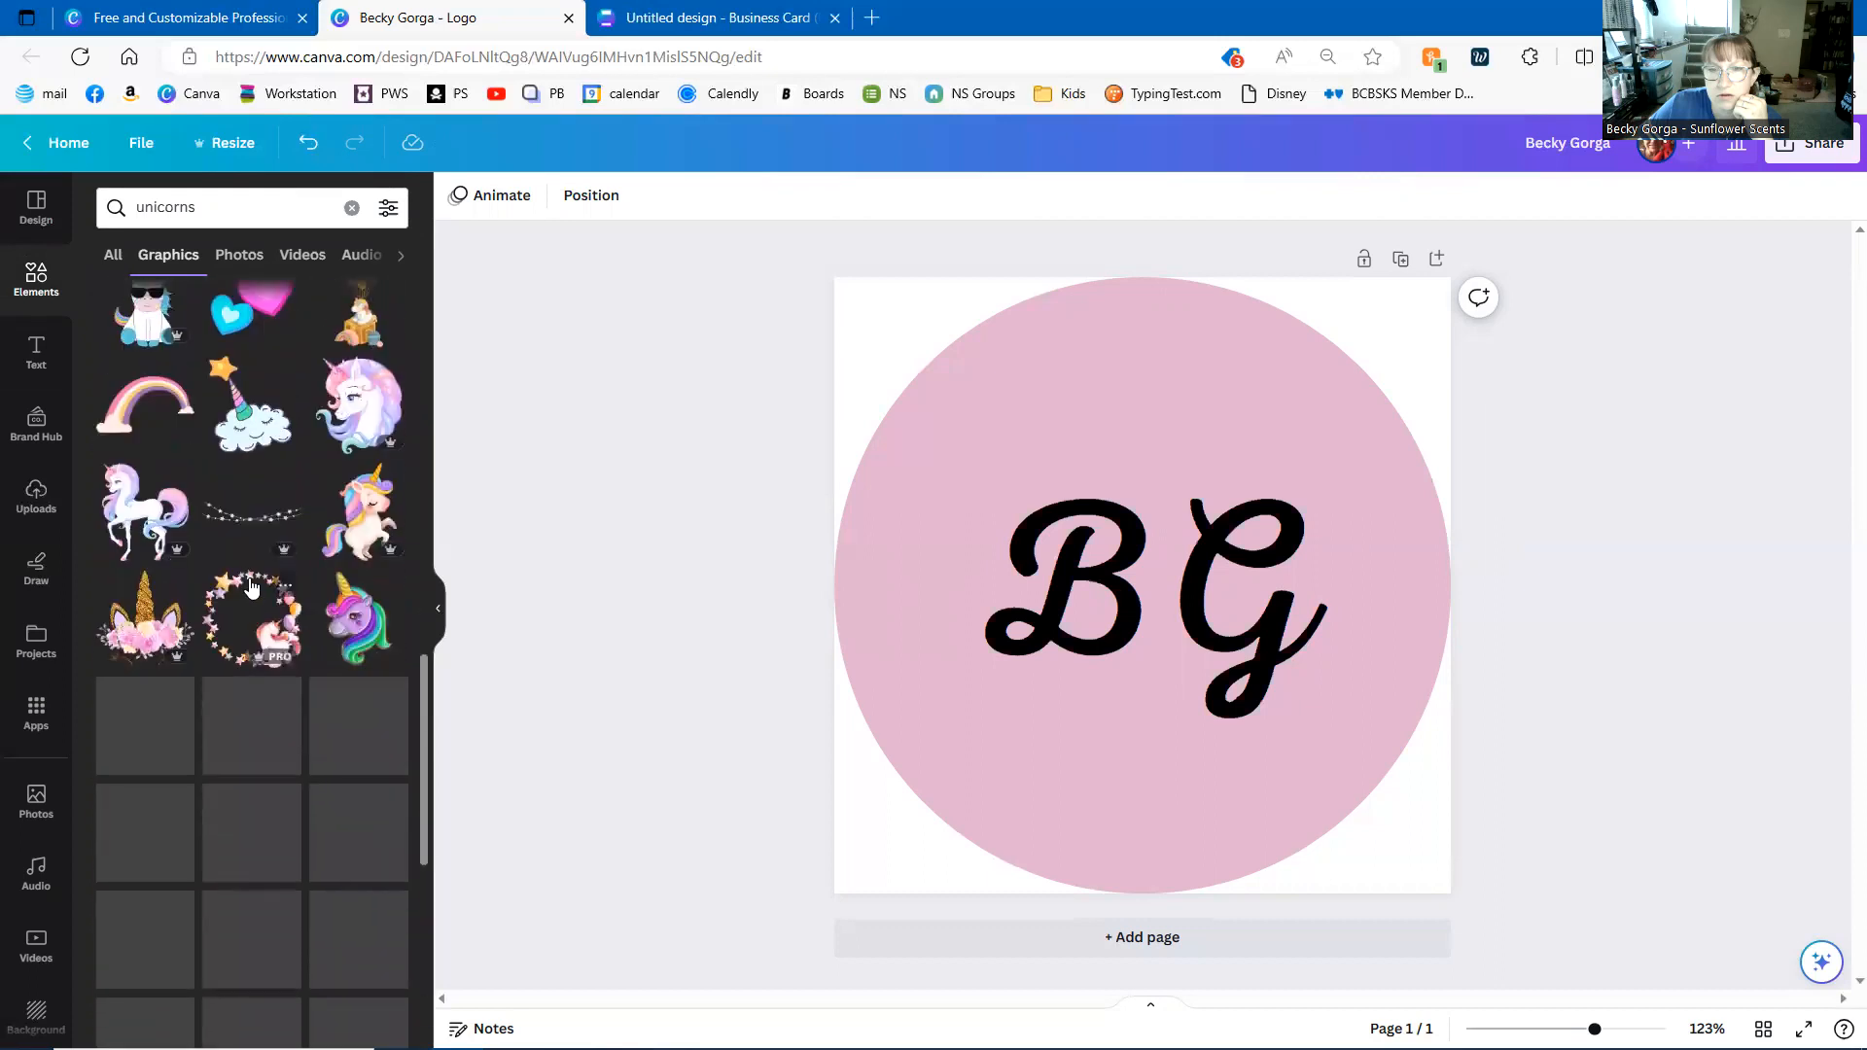
scroll(249, 601, "down", 3)
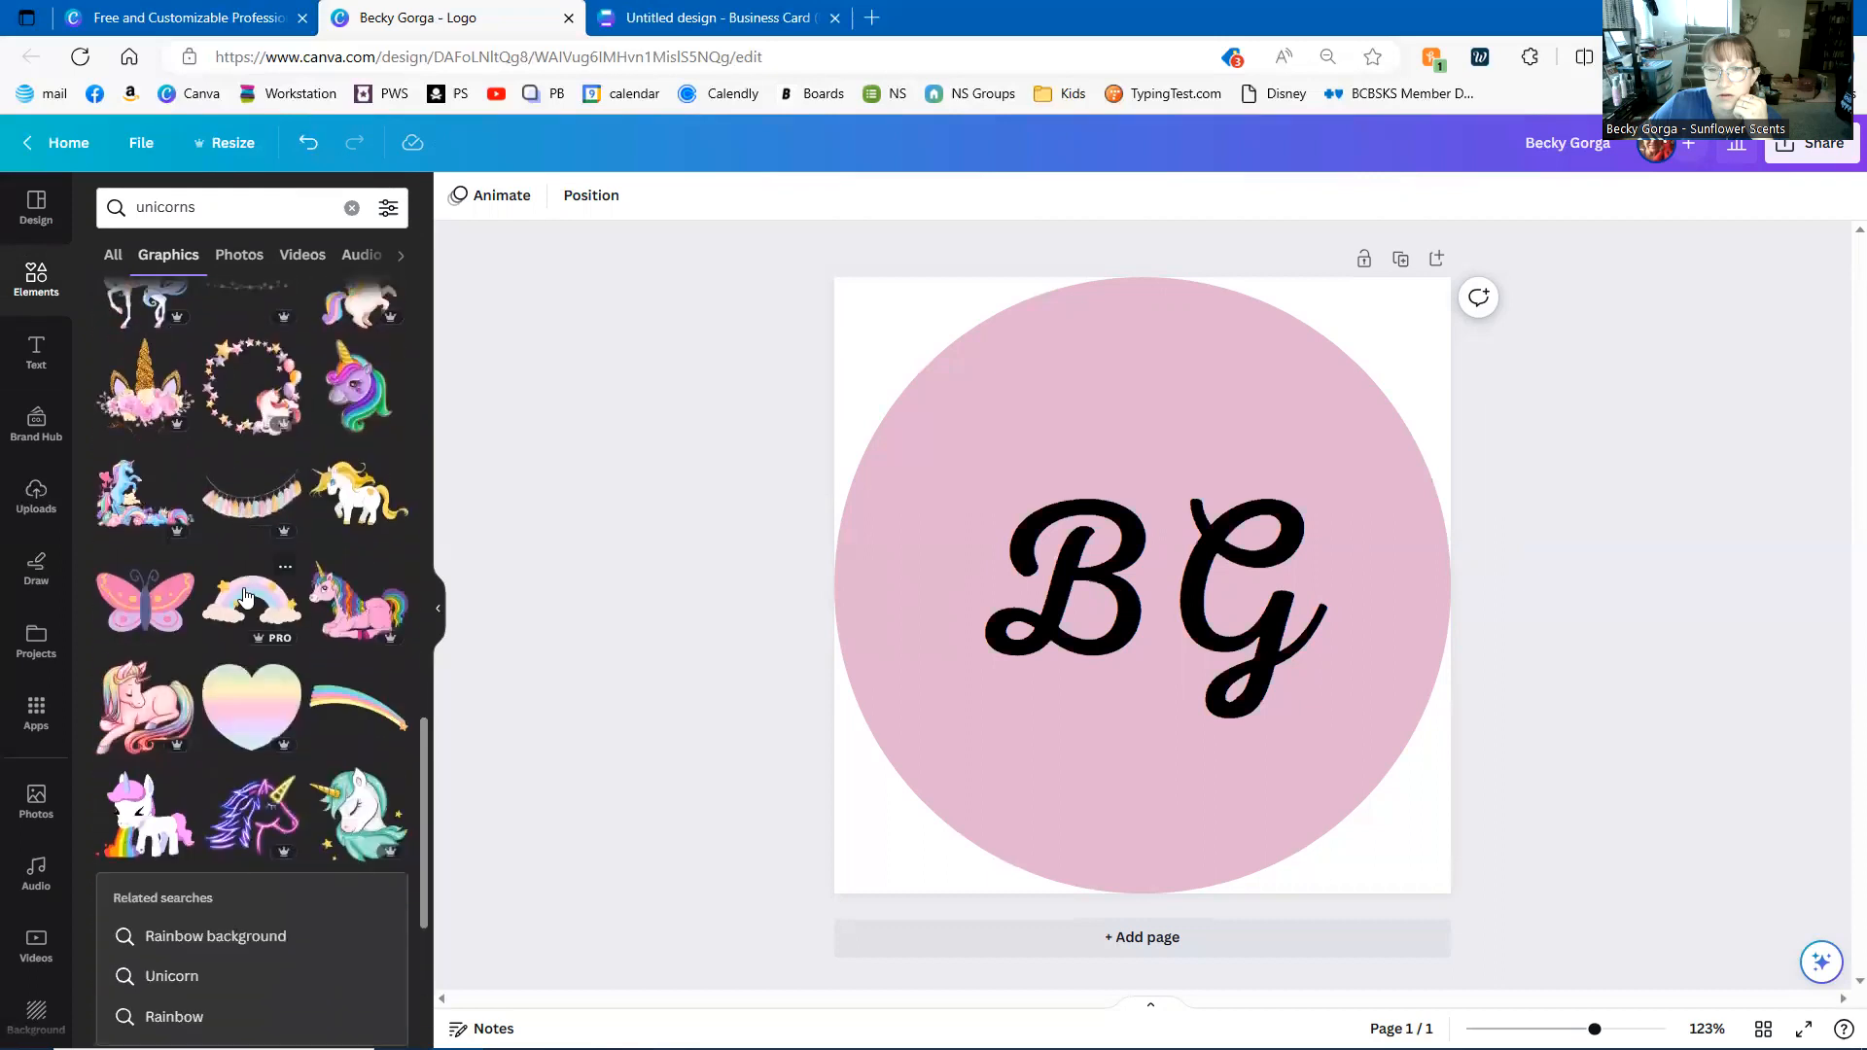
scroll(245, 597, "down", 4)
scroll(247, 590, "down", 4)
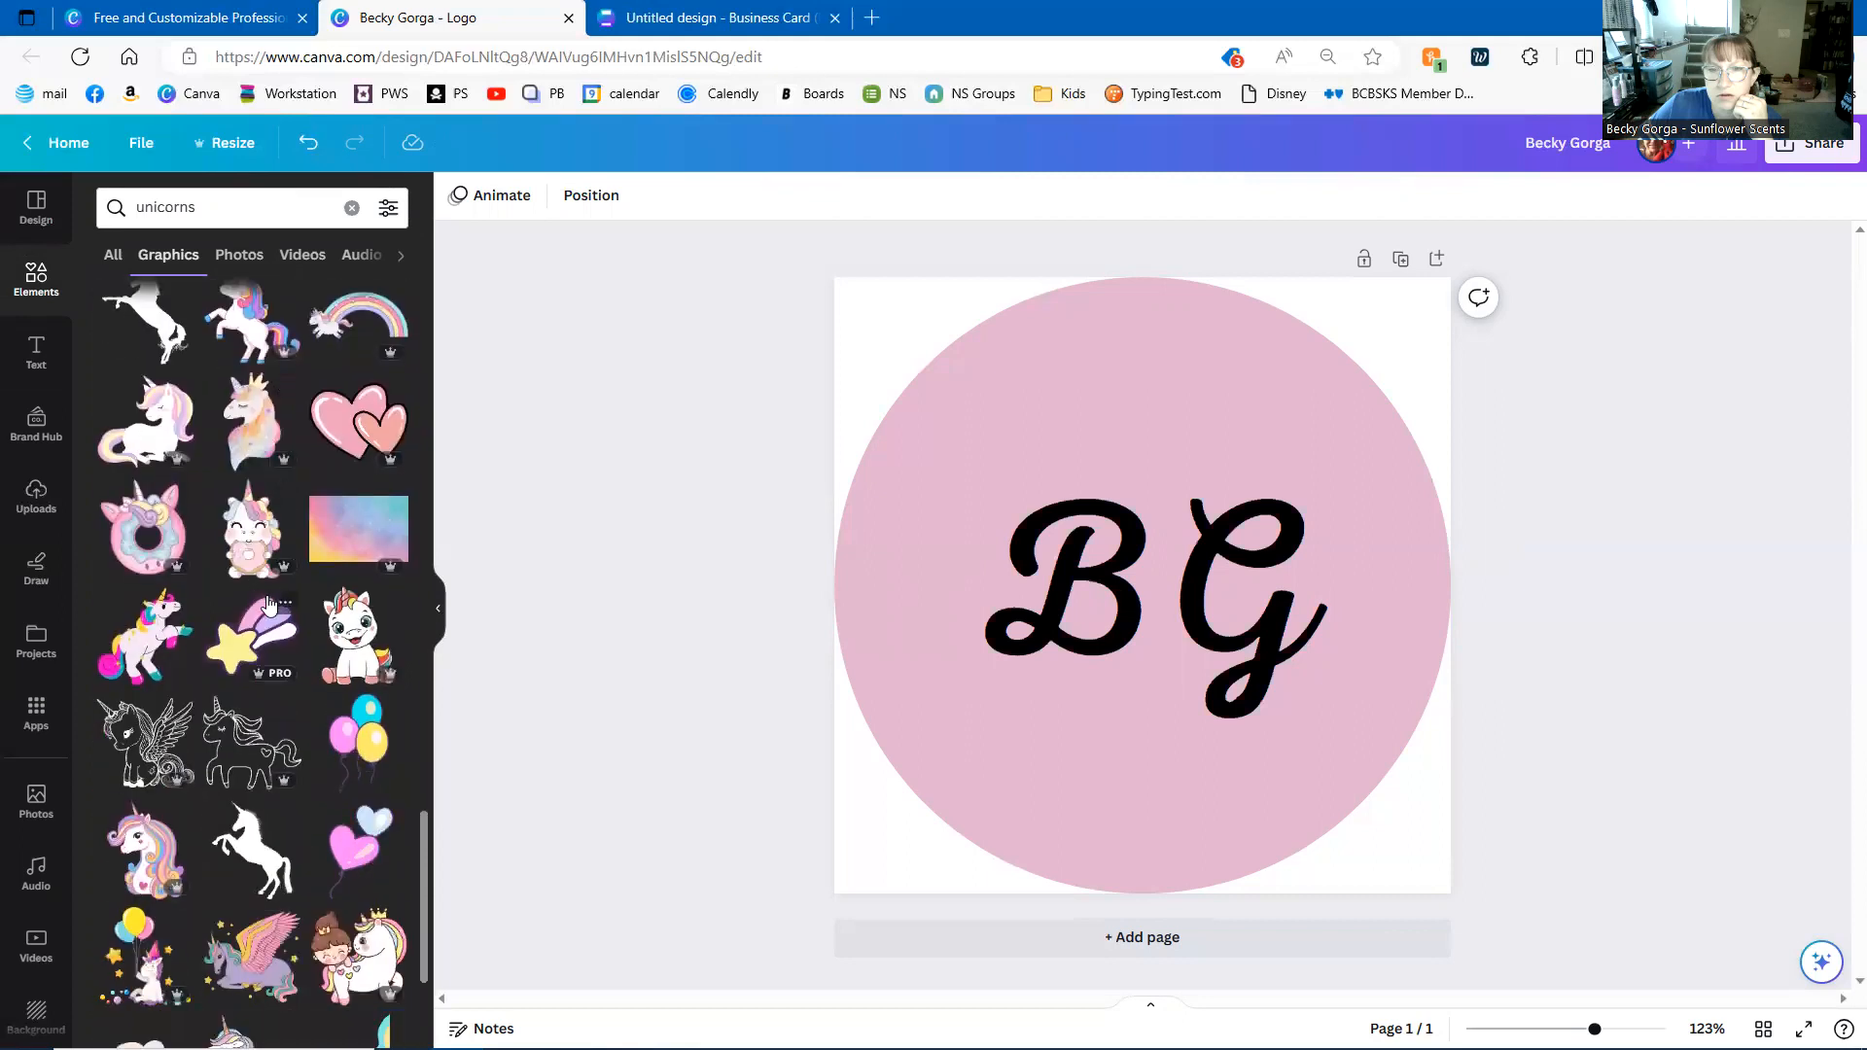
scroll(262, 607, "down", 4)
scroll(273, 620, "down", 10)
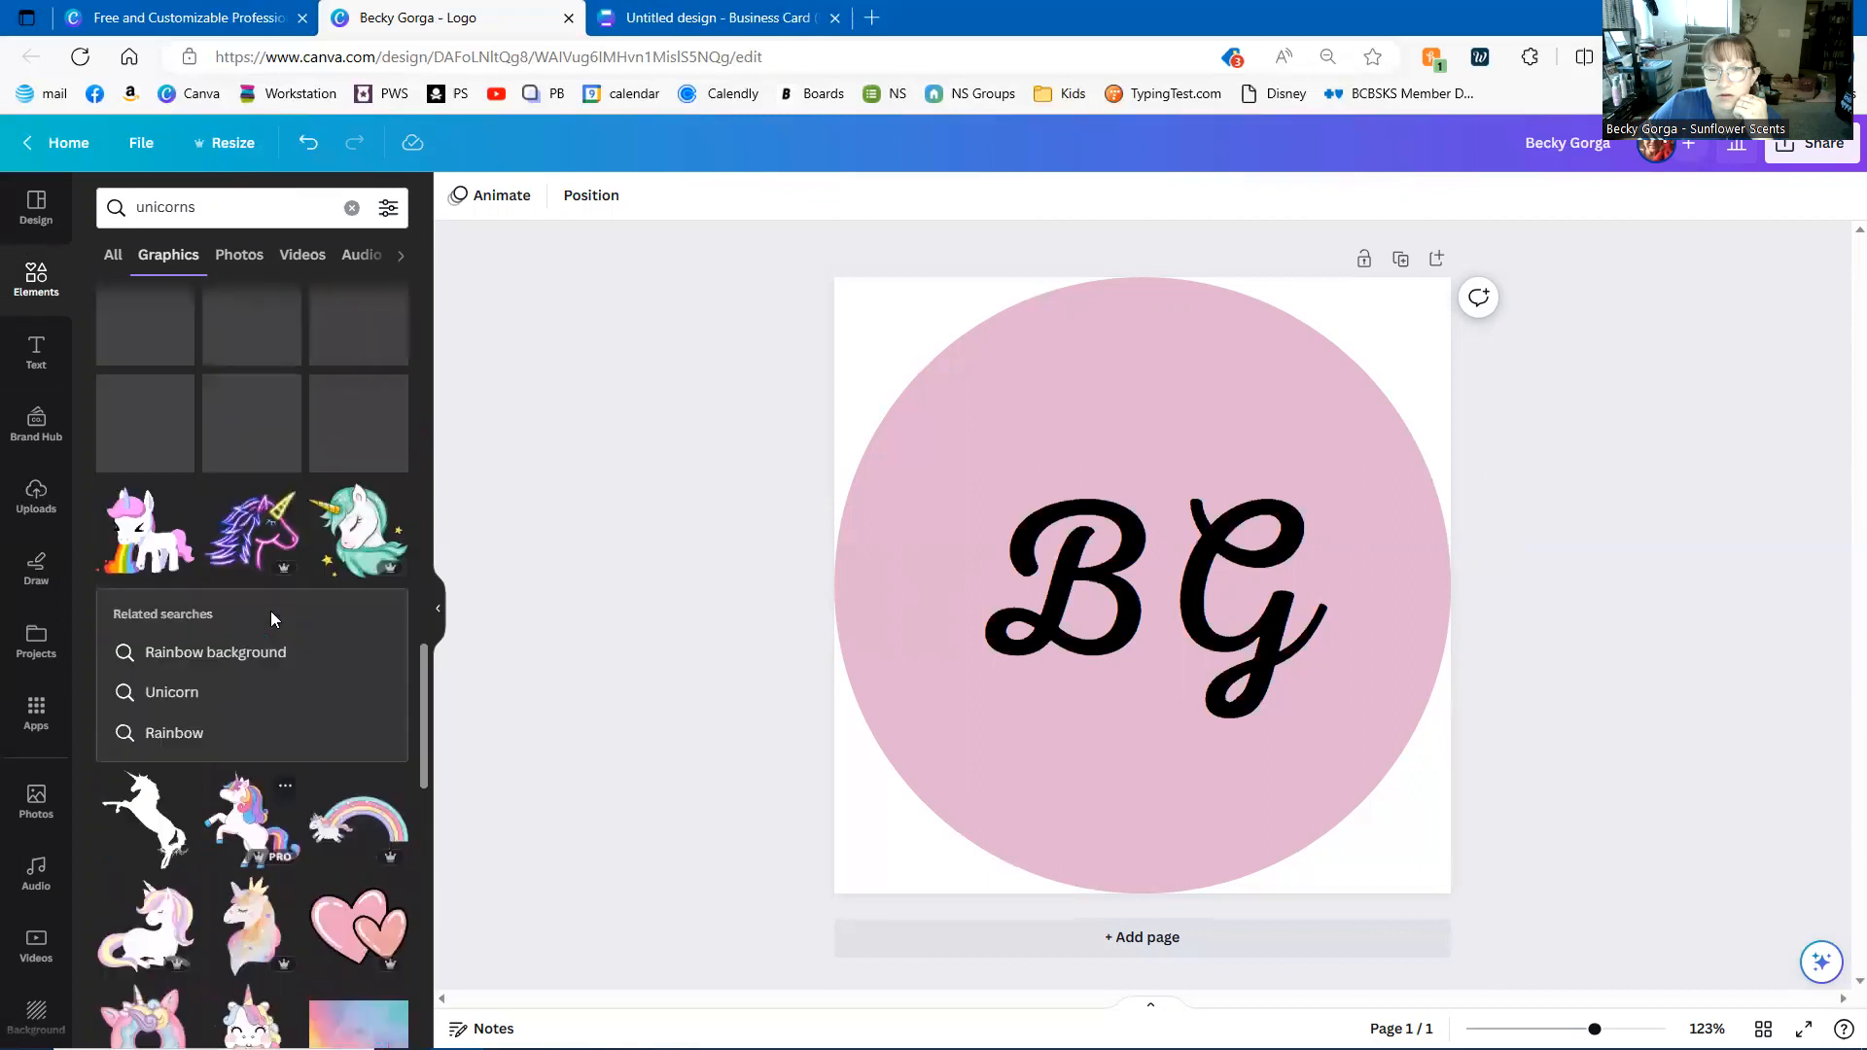
scroll(271, 615, "up", 5)
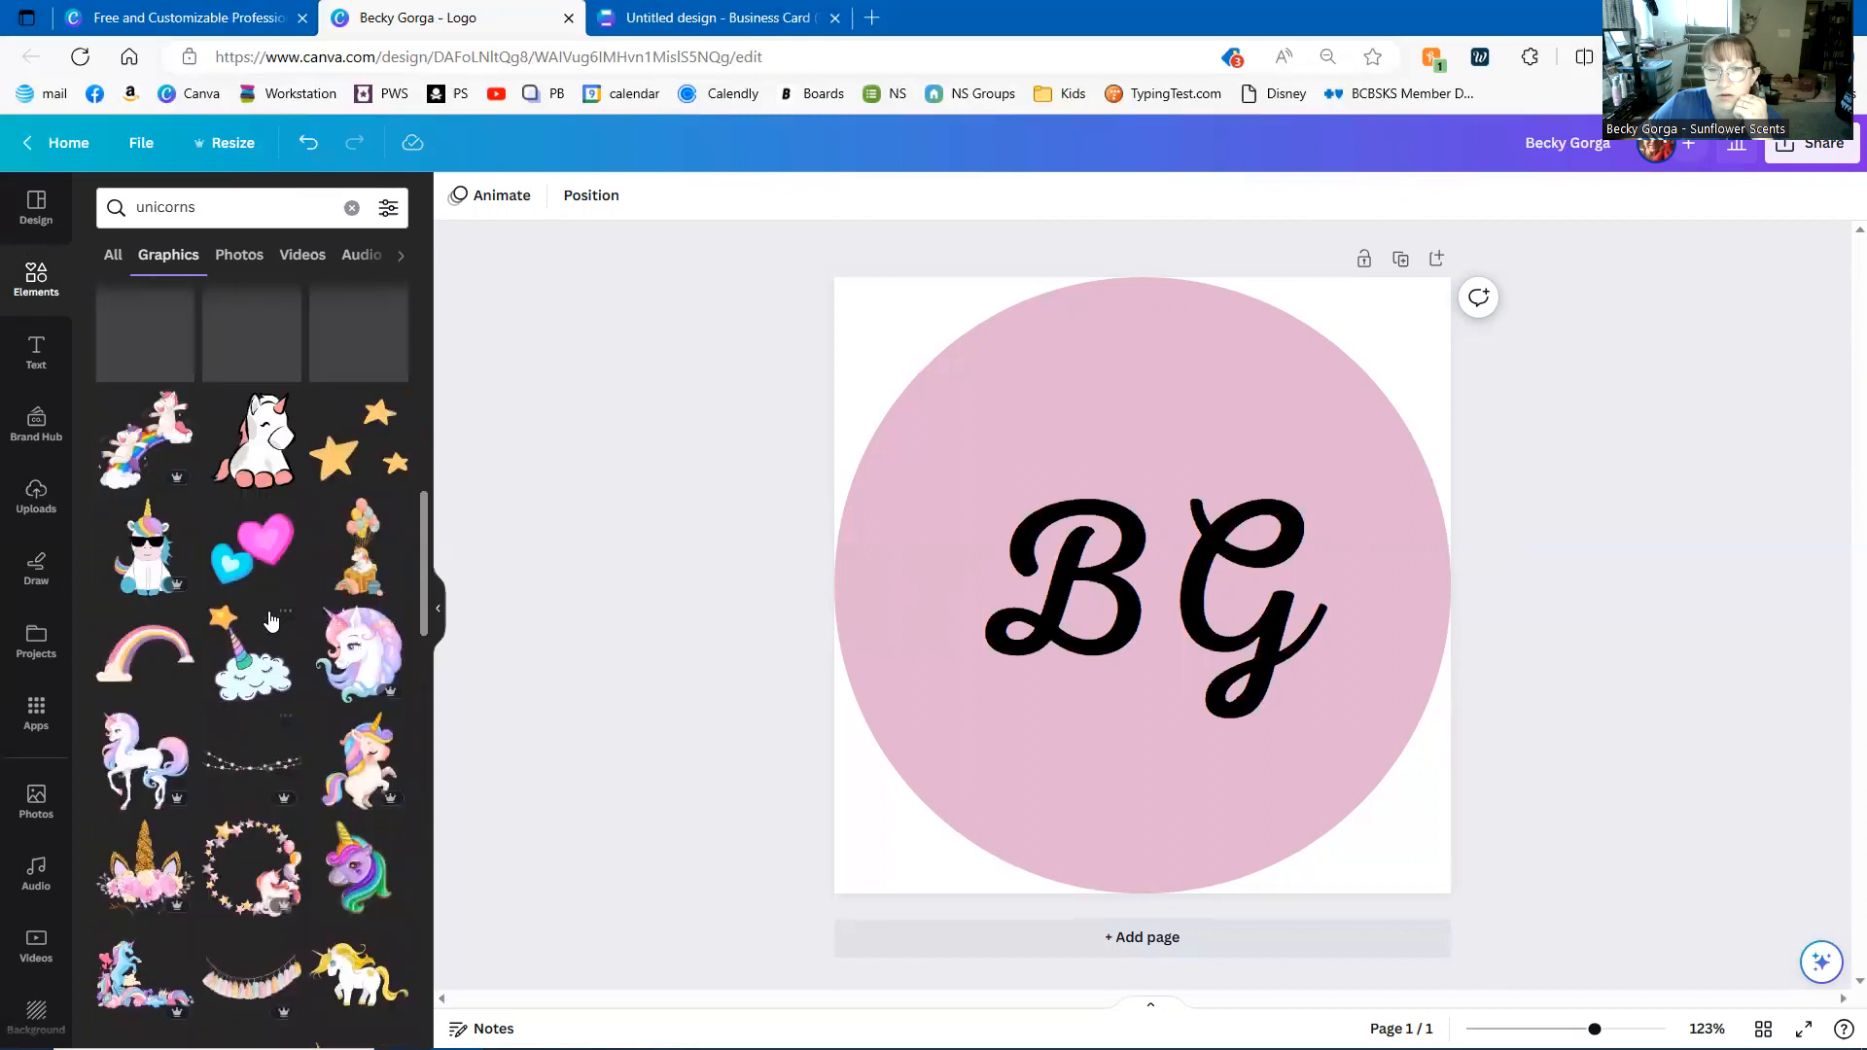
scroll(270, 615, "up", 4)
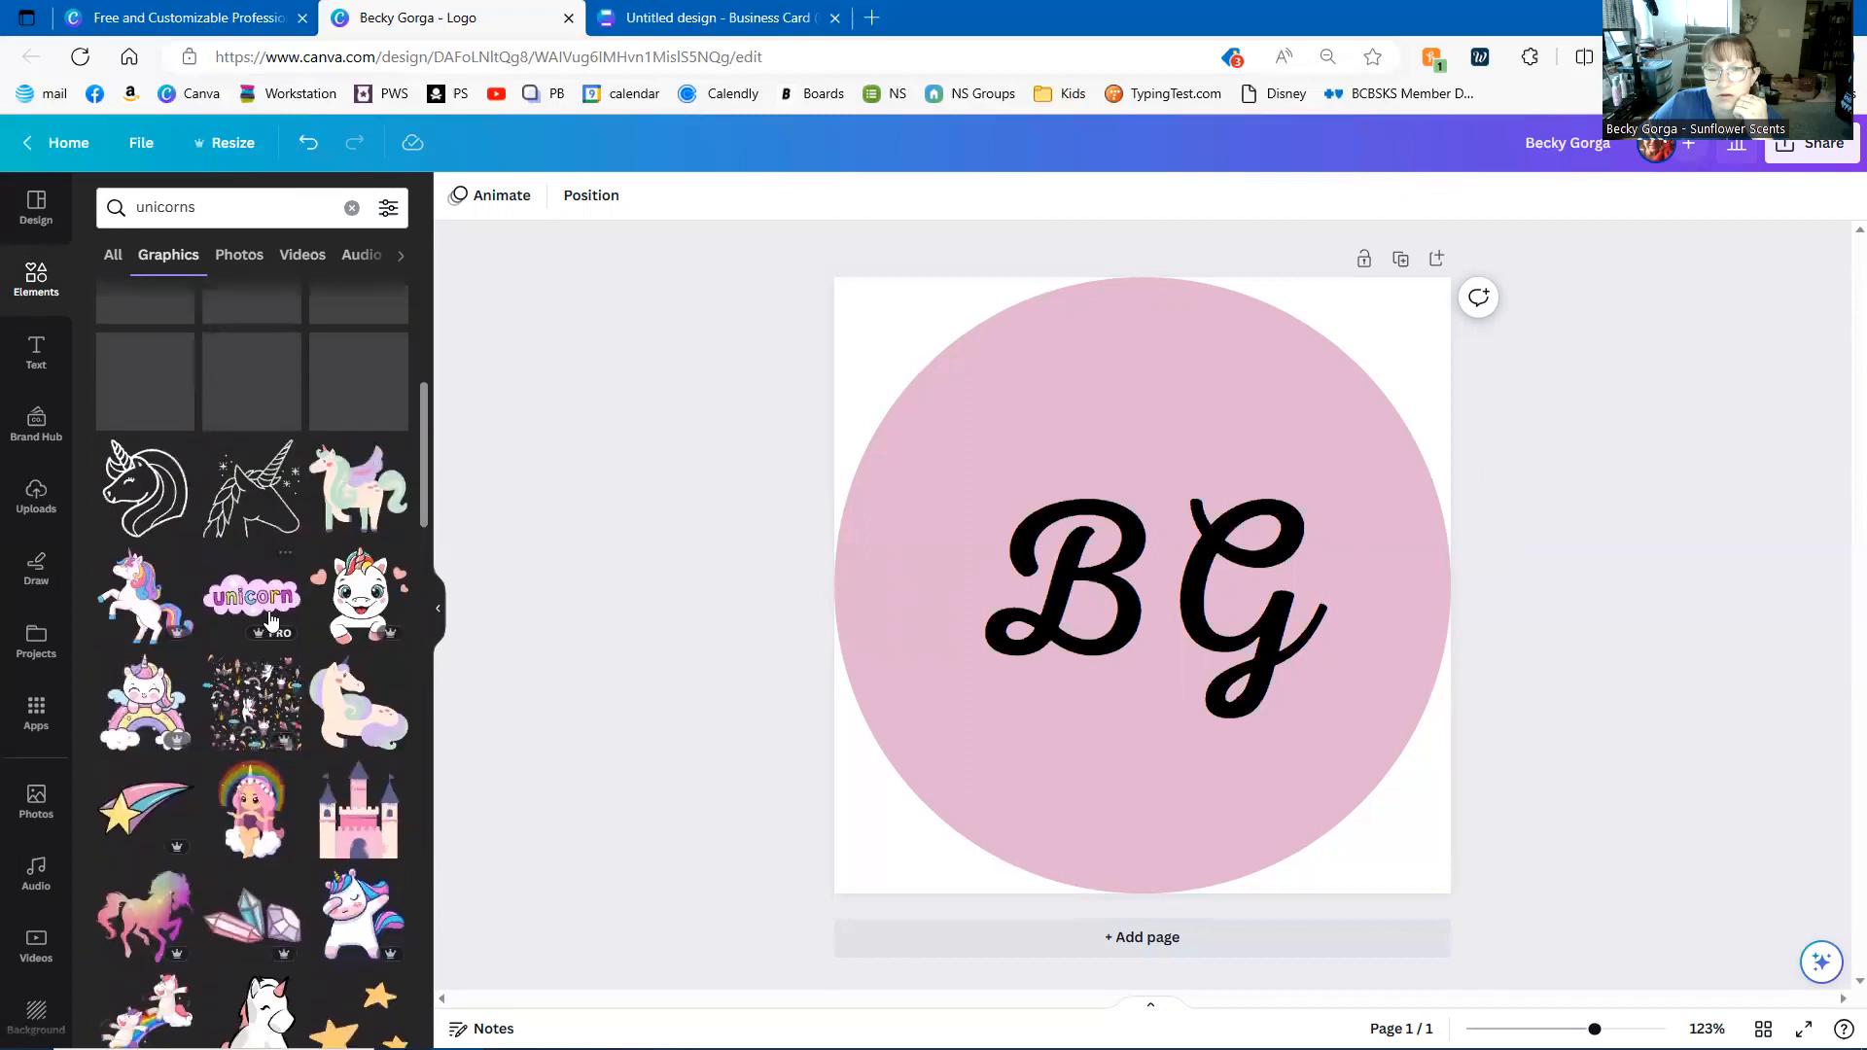
scroll(248, 525, "up", 5)
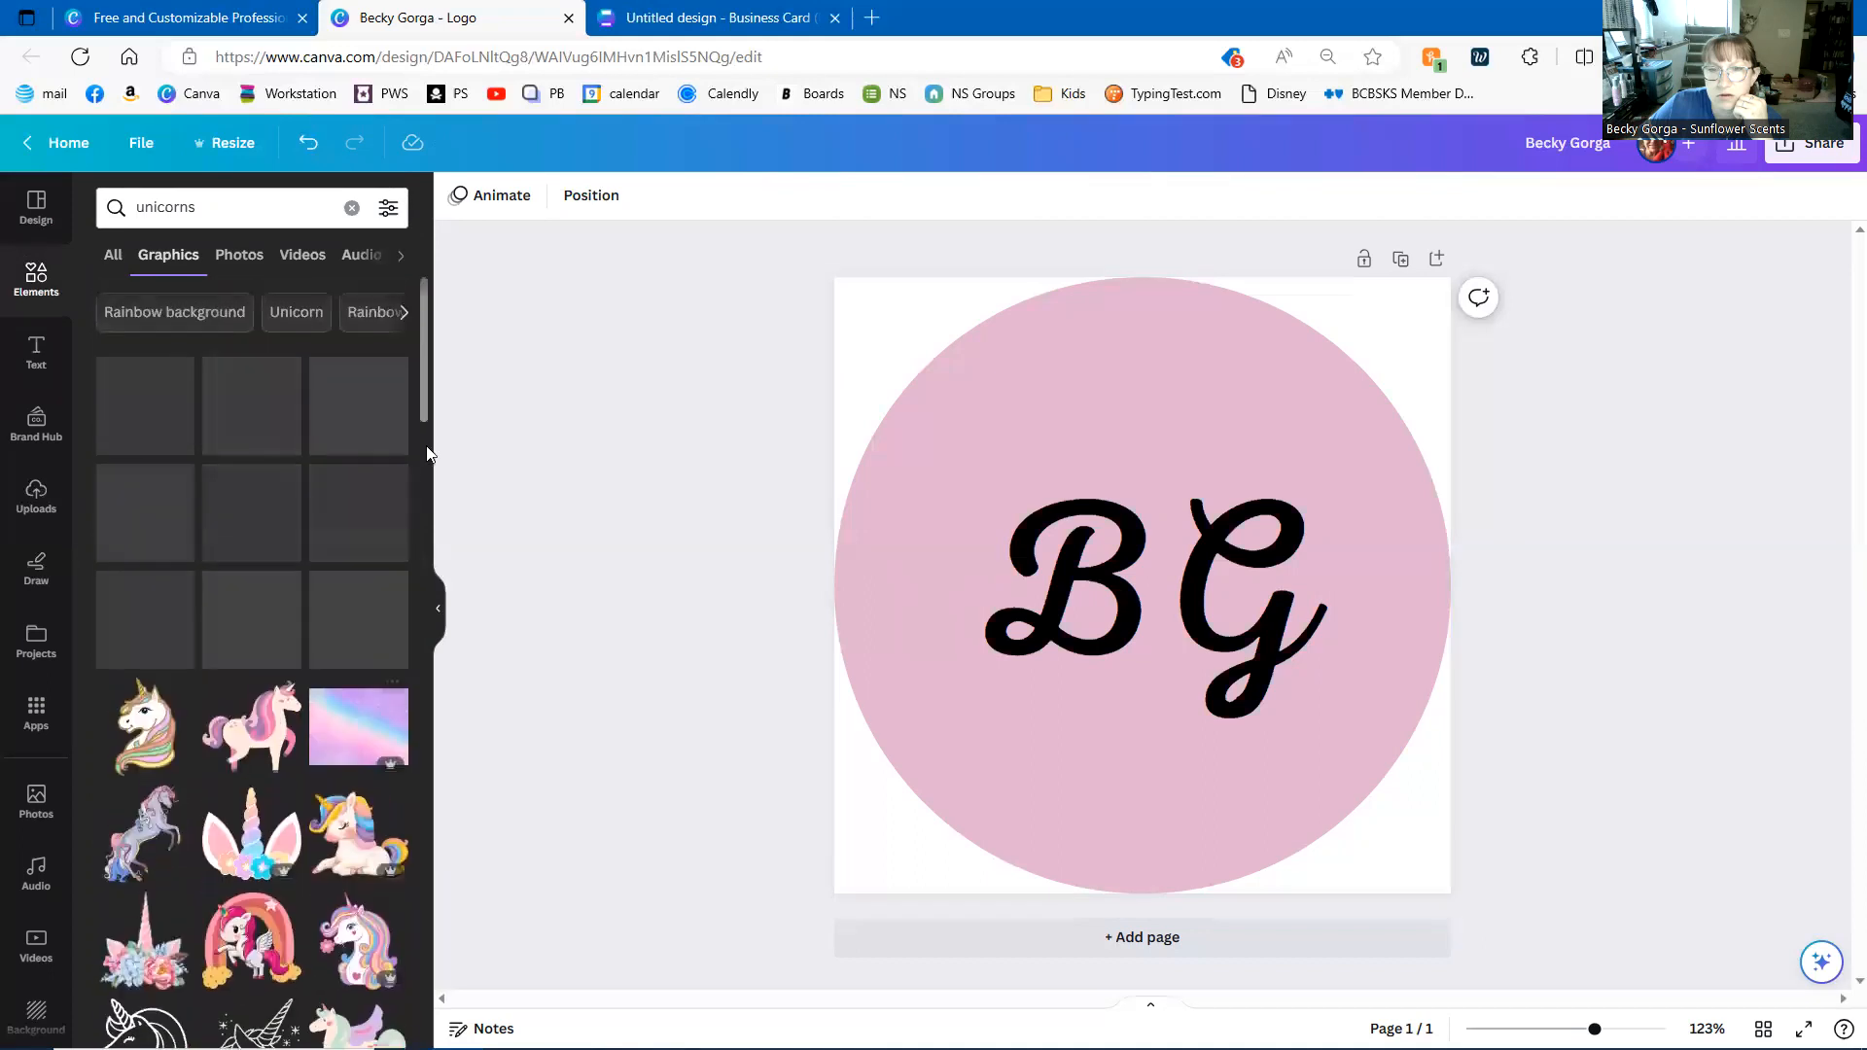
left_click_drag(424, 323, 428, 616)
left_click_drag(425, 680, 420, 960)
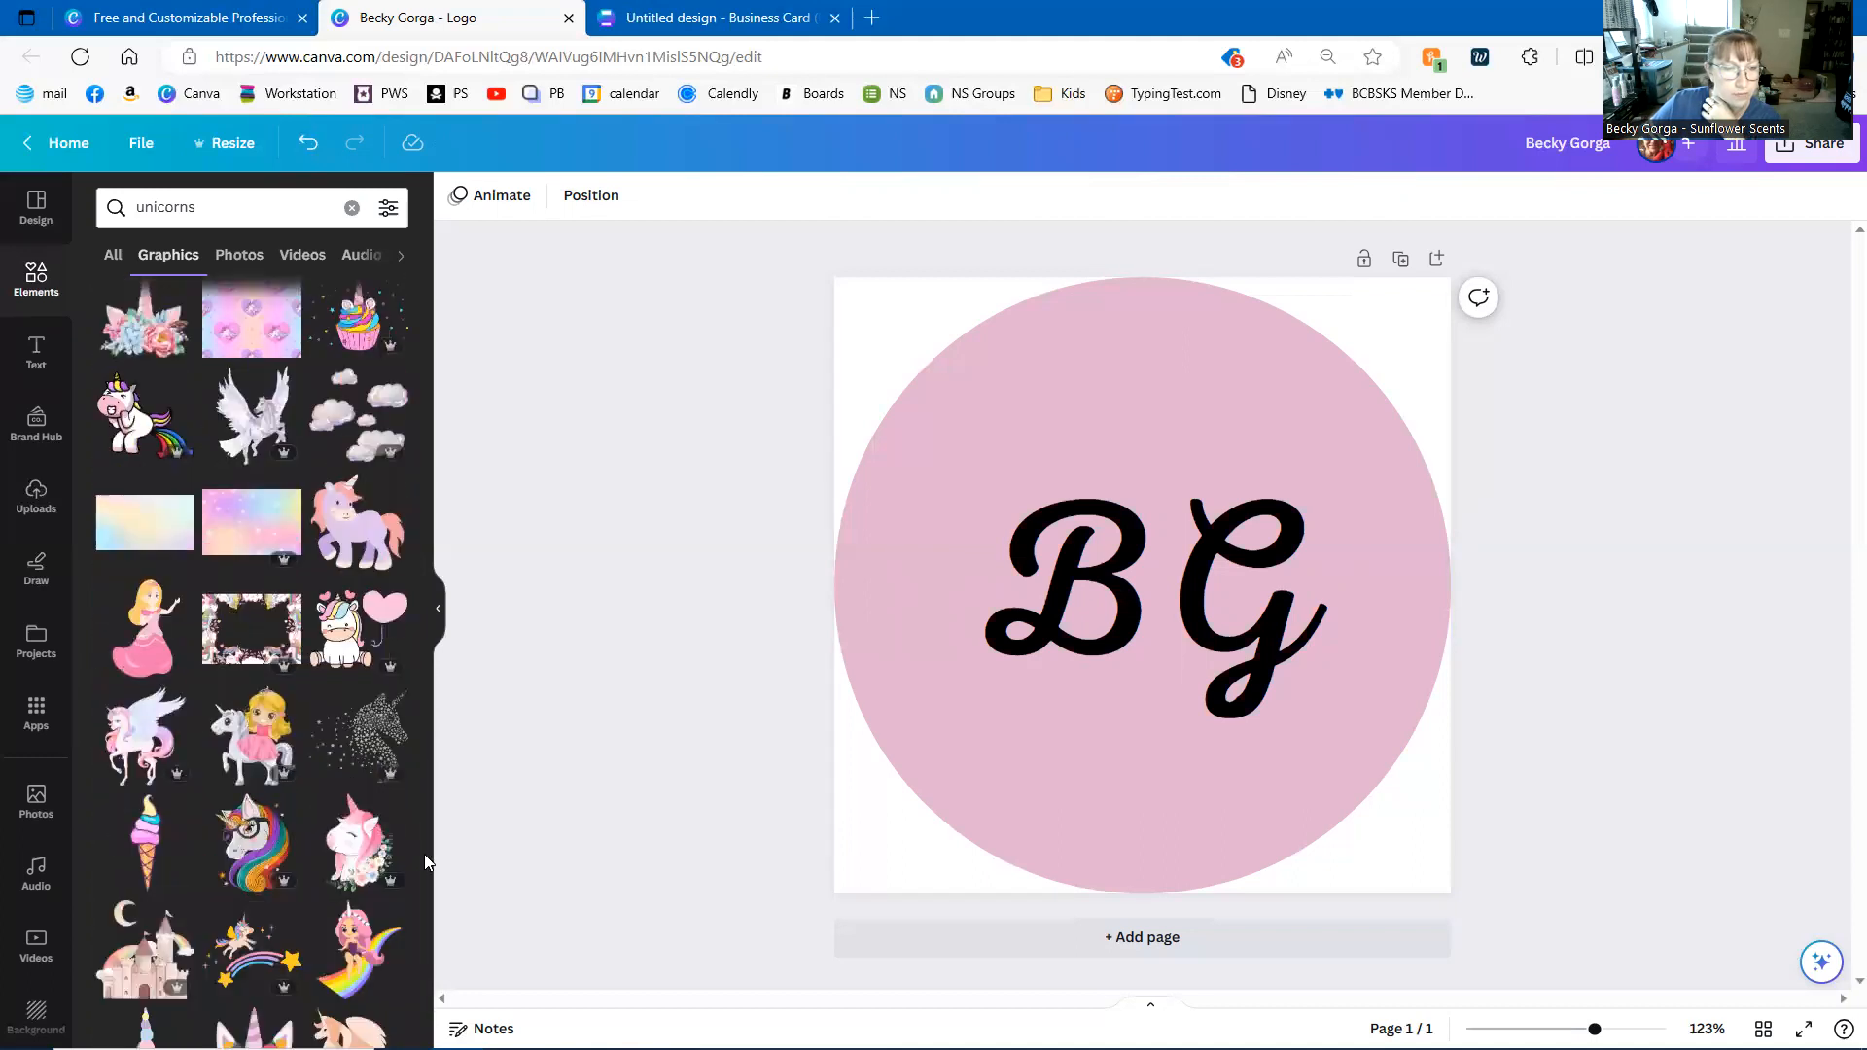
left_click_drag(421, 863, 421, 984)
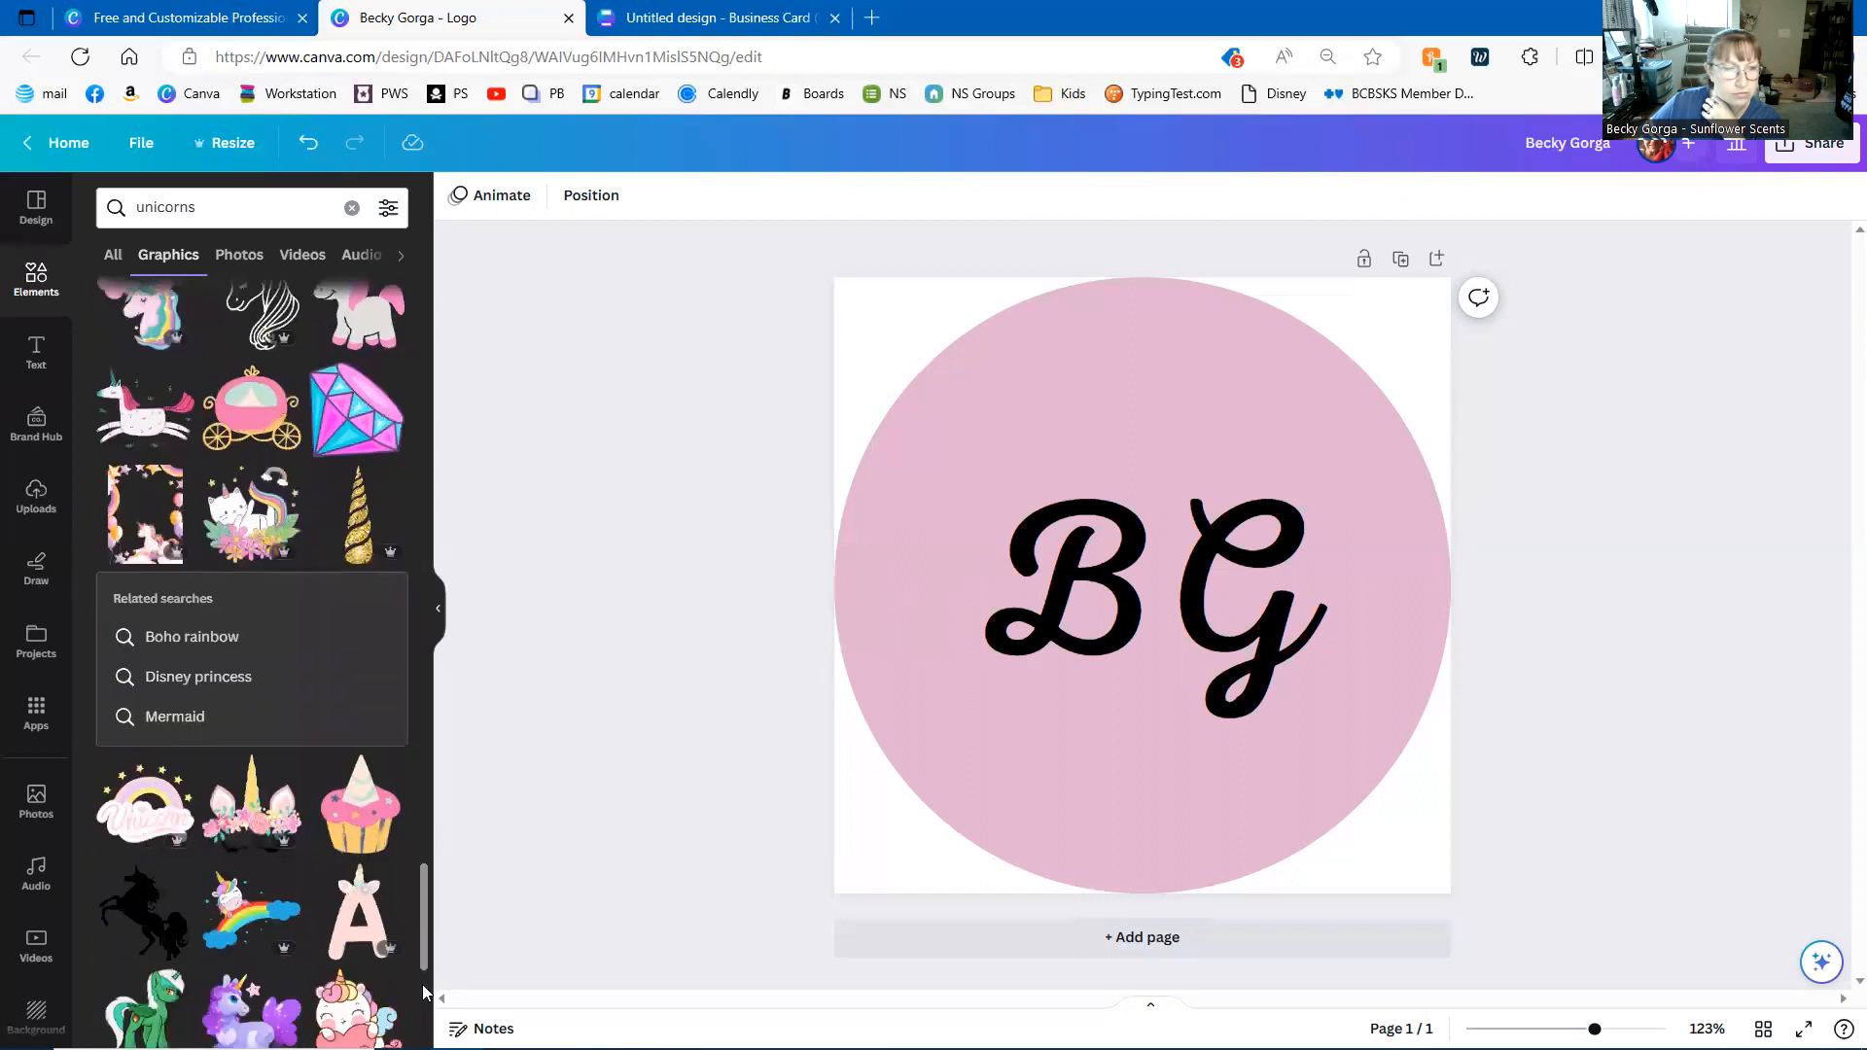
left_click(146, 912)
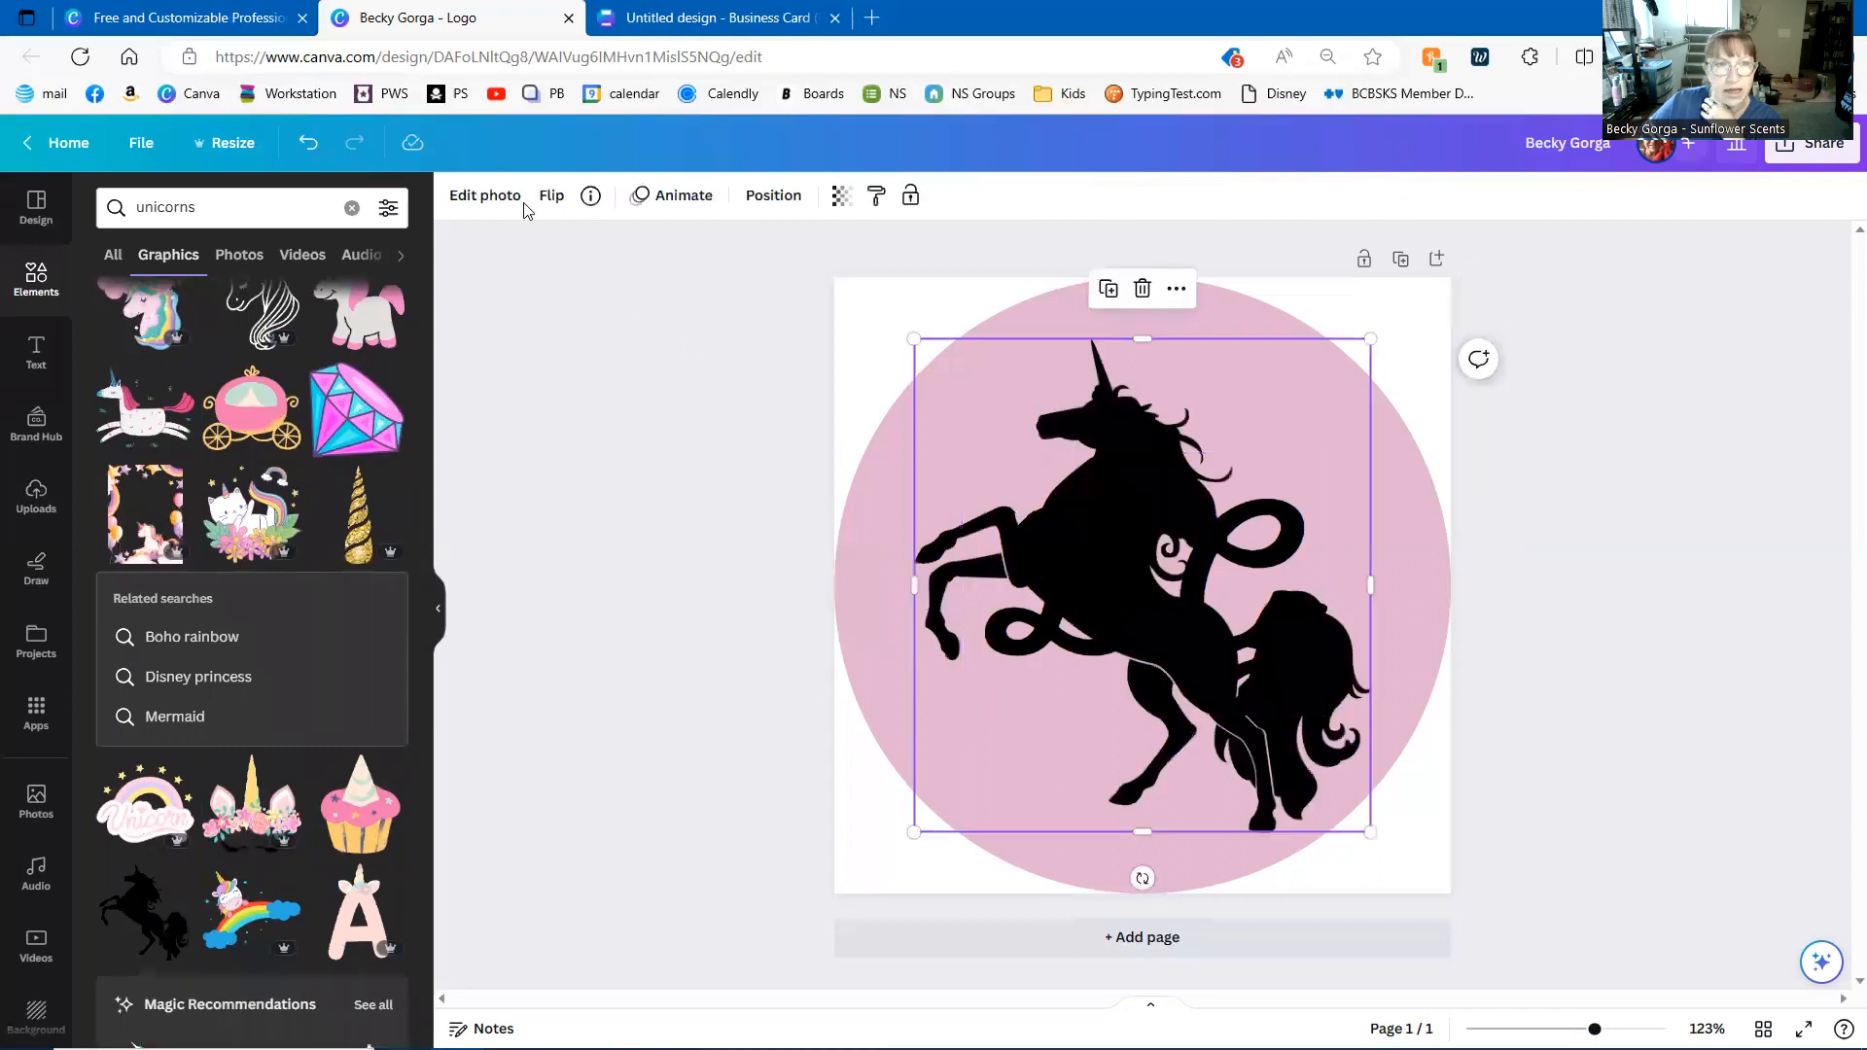
left_click(1227, 466)
left_click(1008, 420)
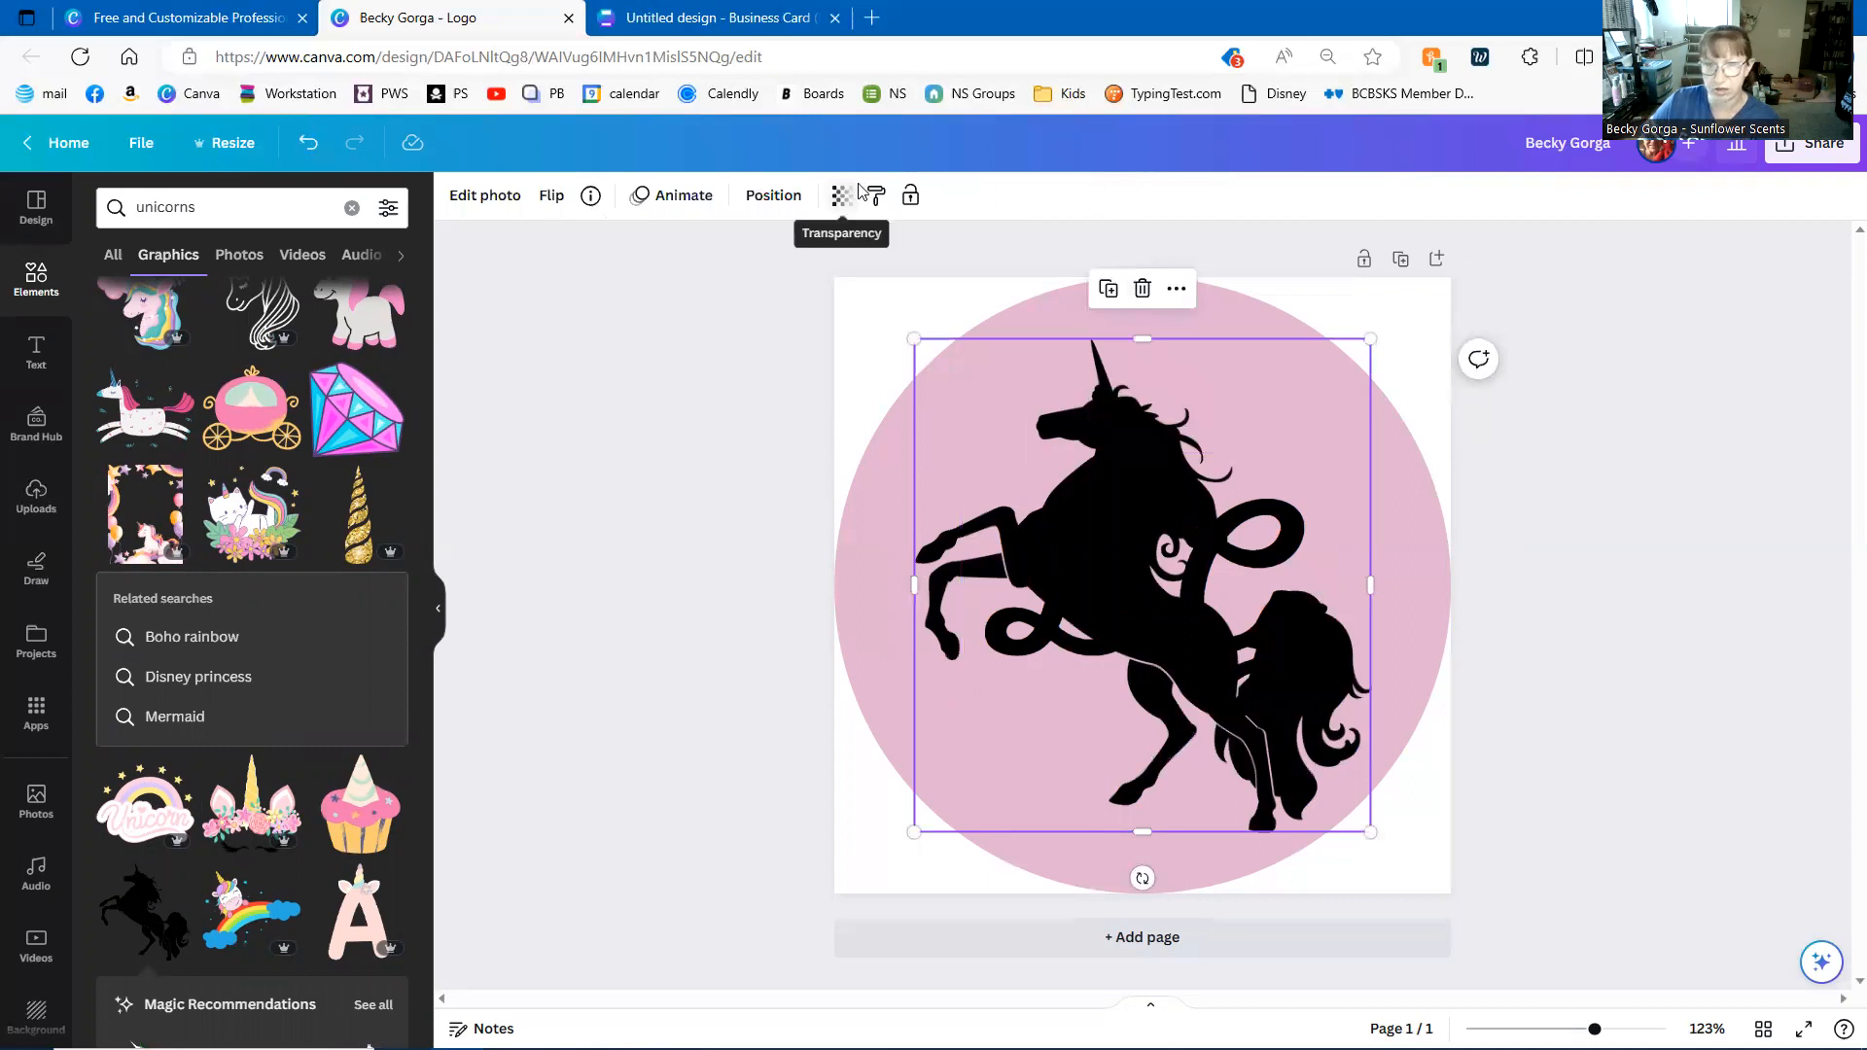
key("Delete")
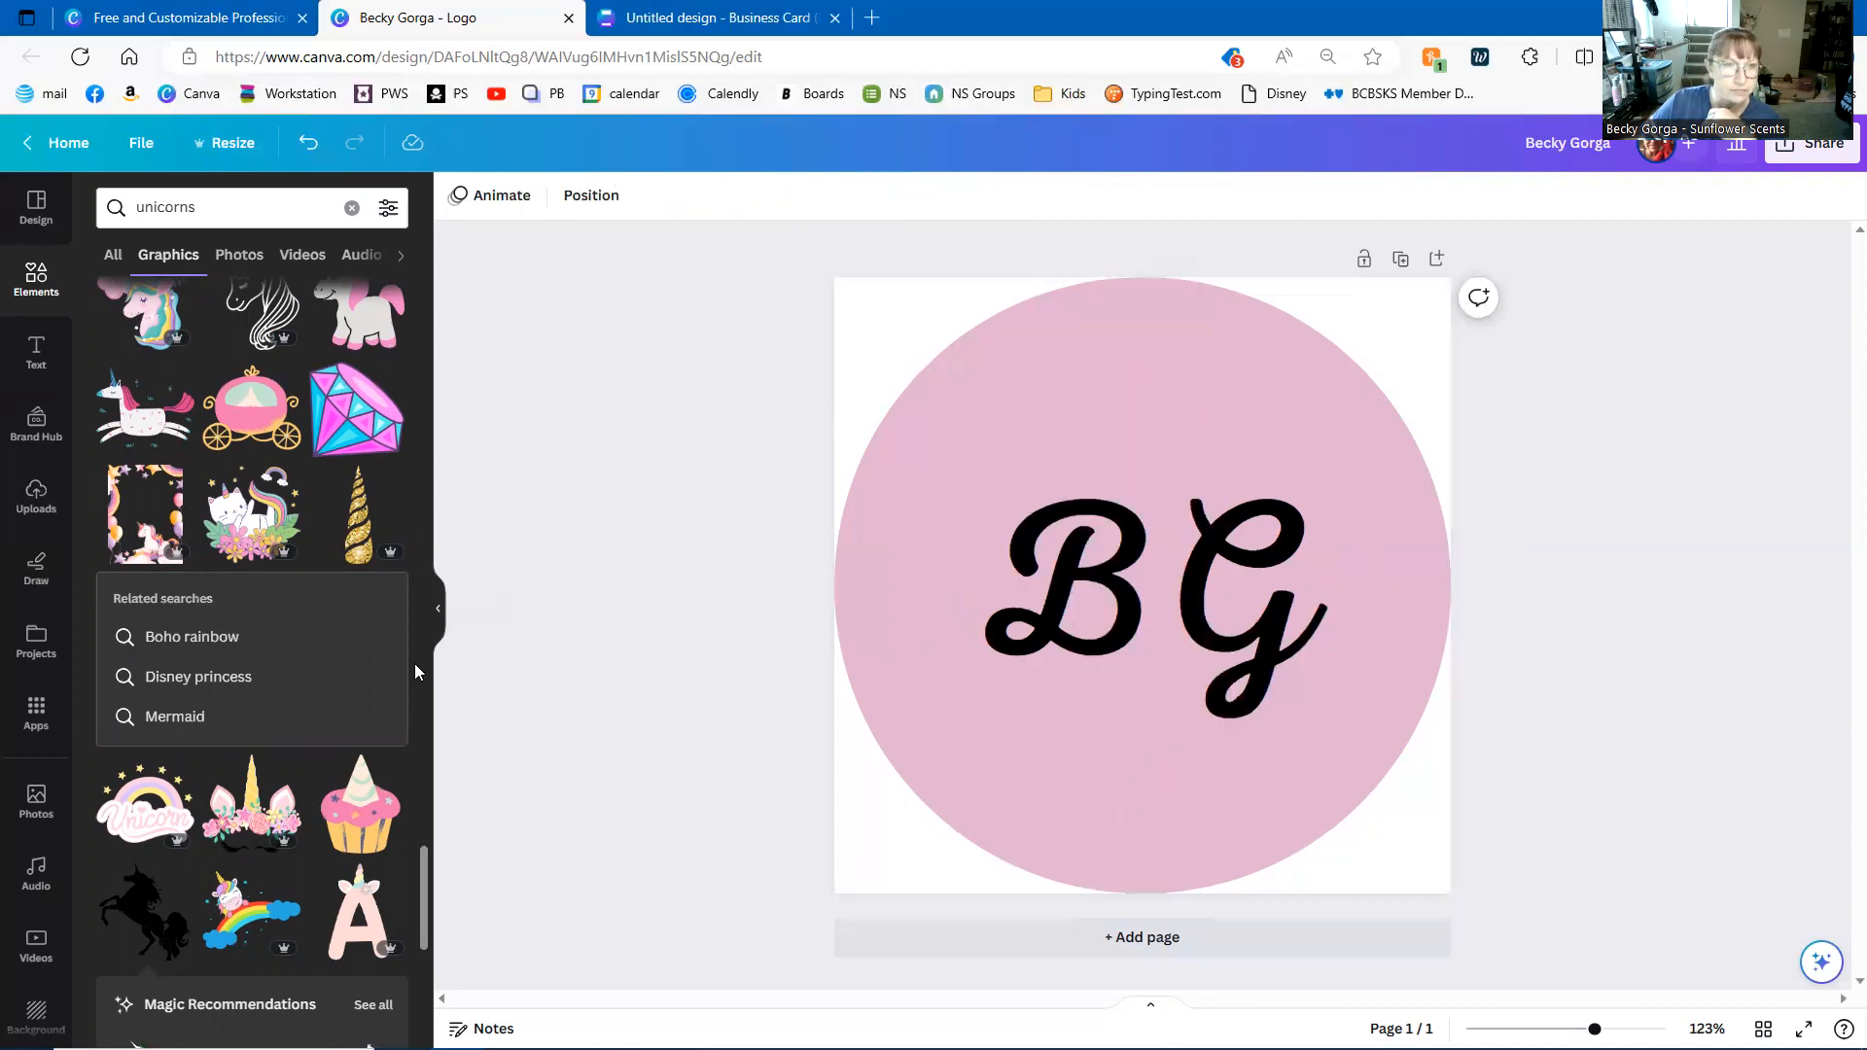
scroll(416, 661, "up", 5)
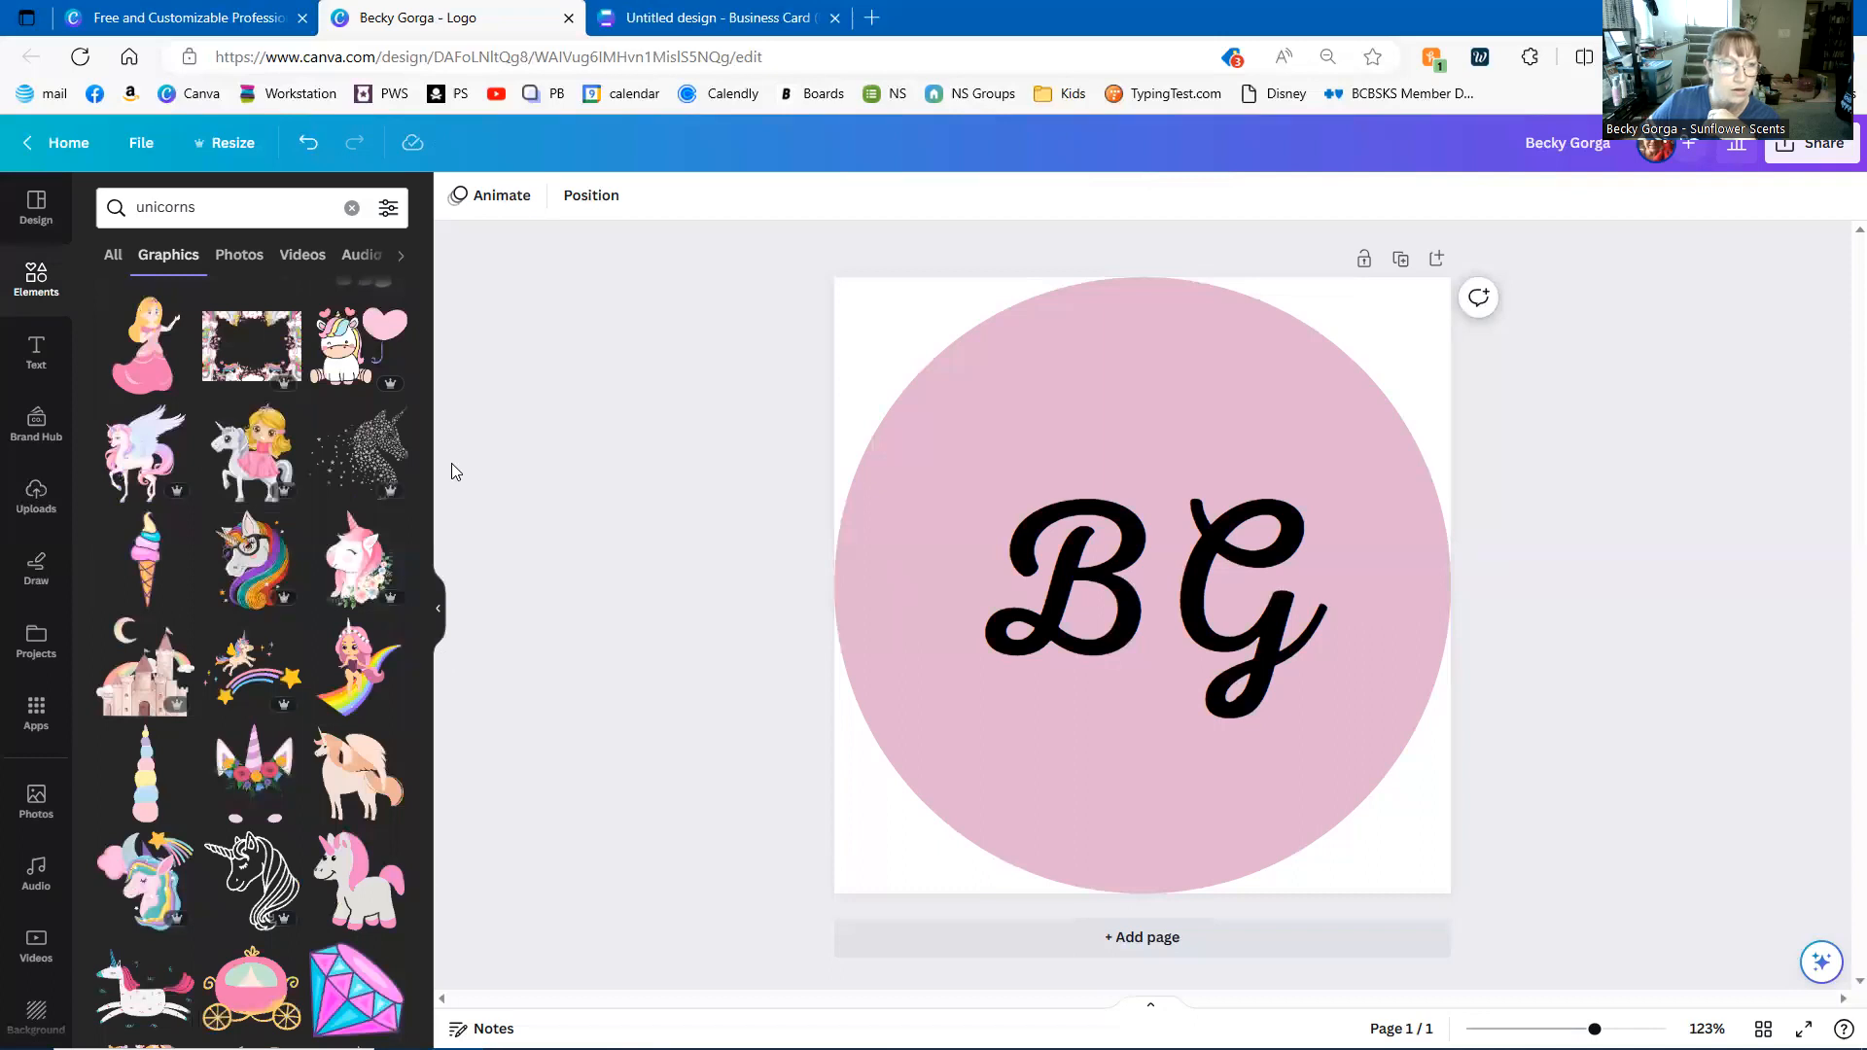
scroll(428, 680, "up", 10)
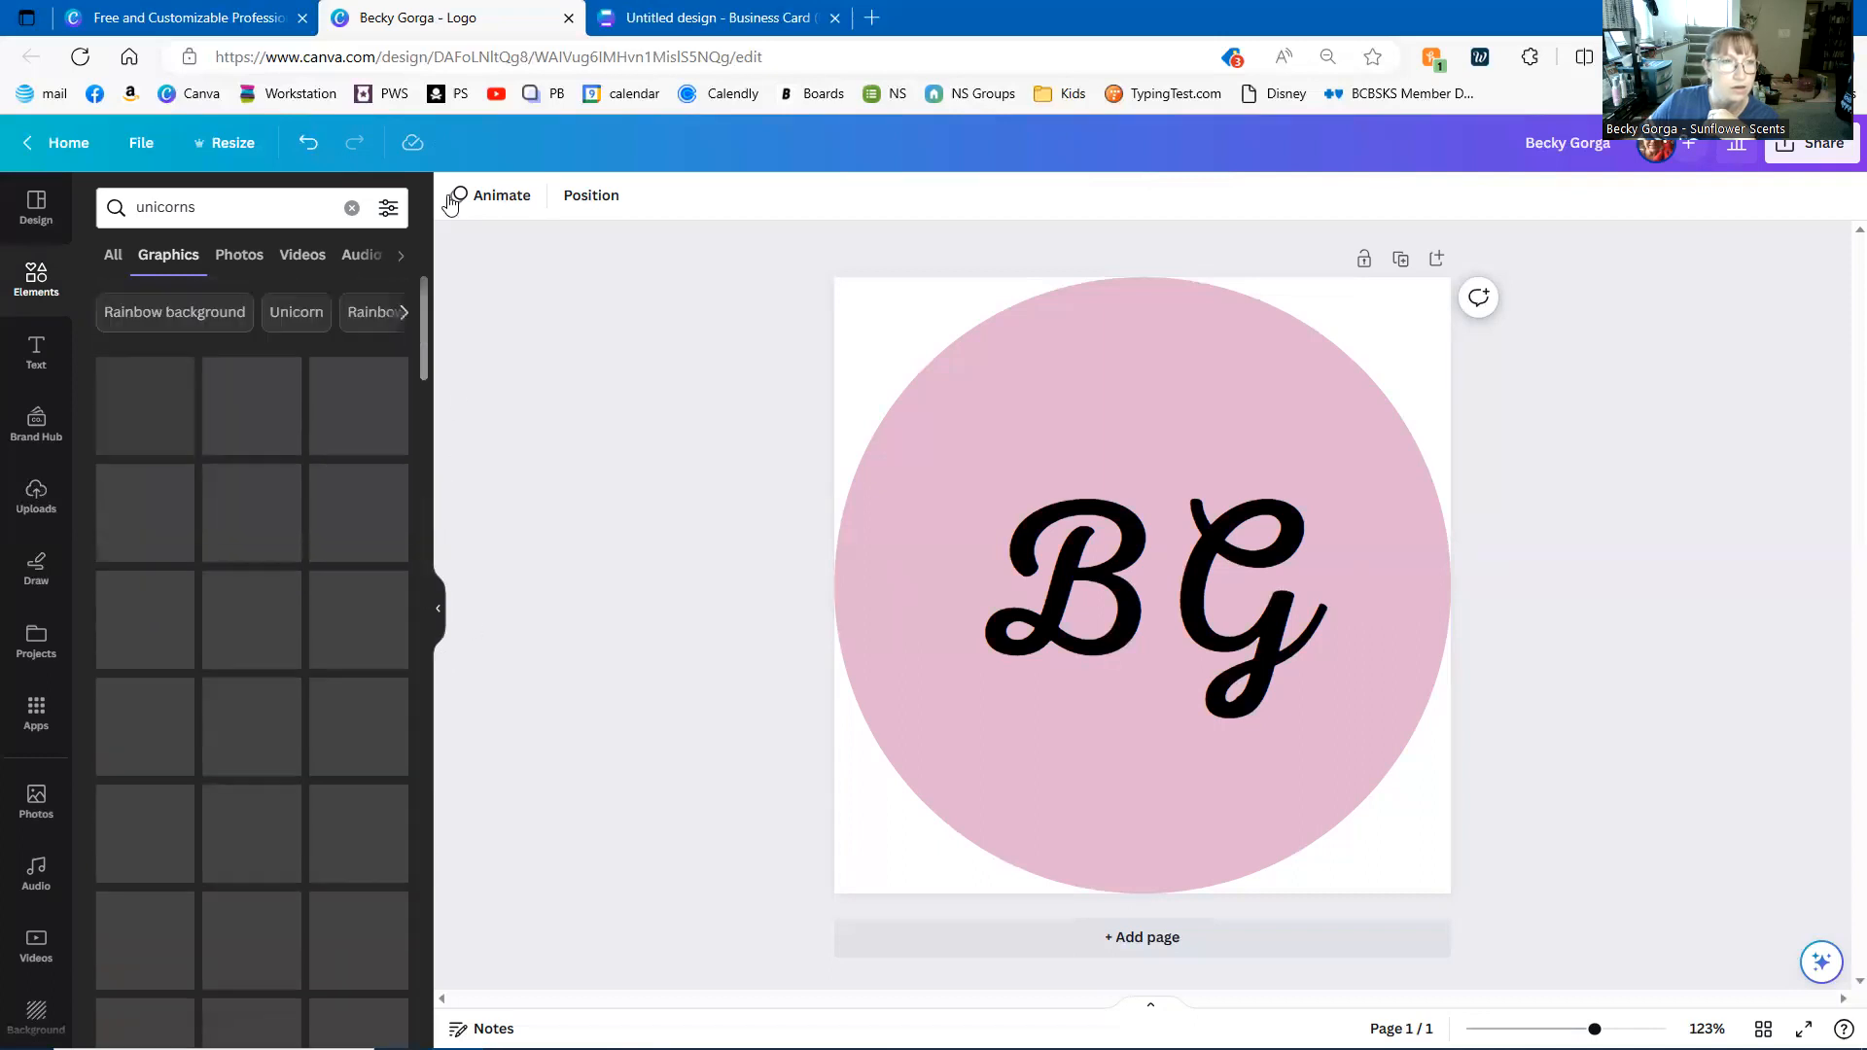
scroll(198, 707, "down", 4)
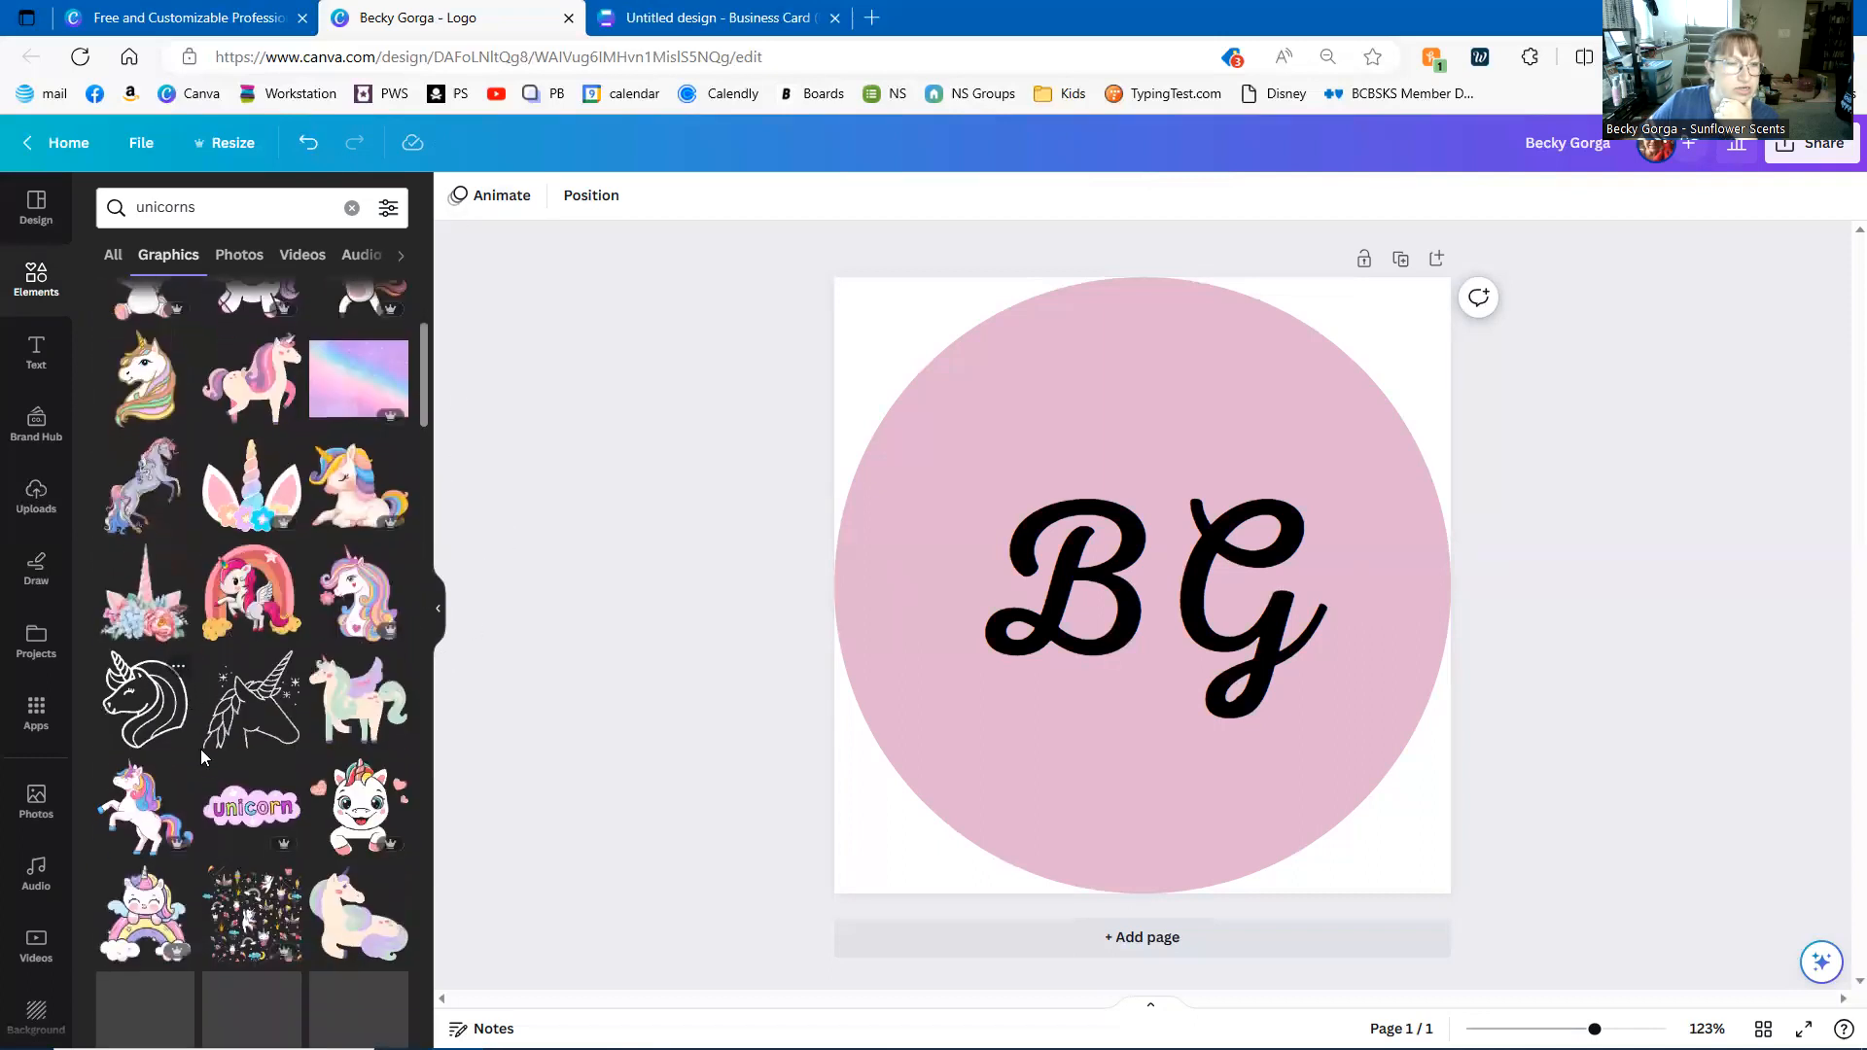
left_click(240, 727)
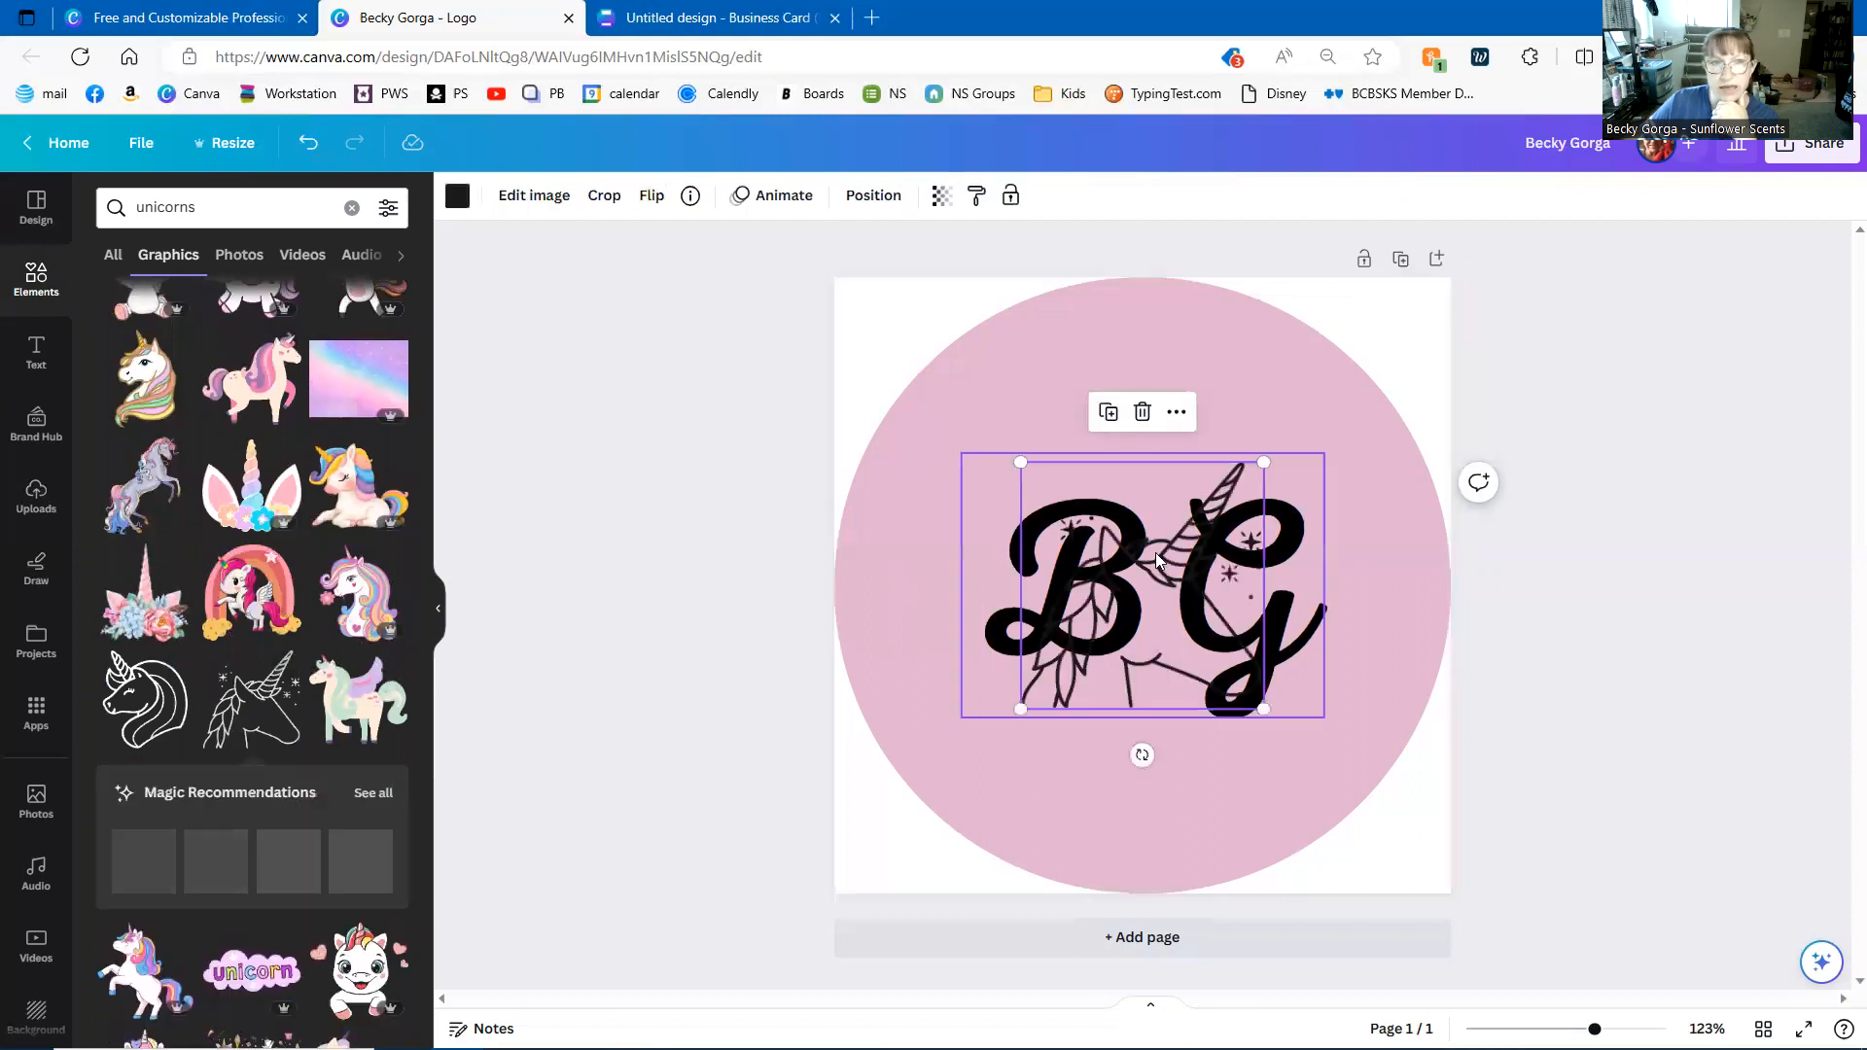
left_click_drag(1017, 458, 894, 335)
left_click_drag(1263, 709, 1350, 825)
left_click(1350, 826)
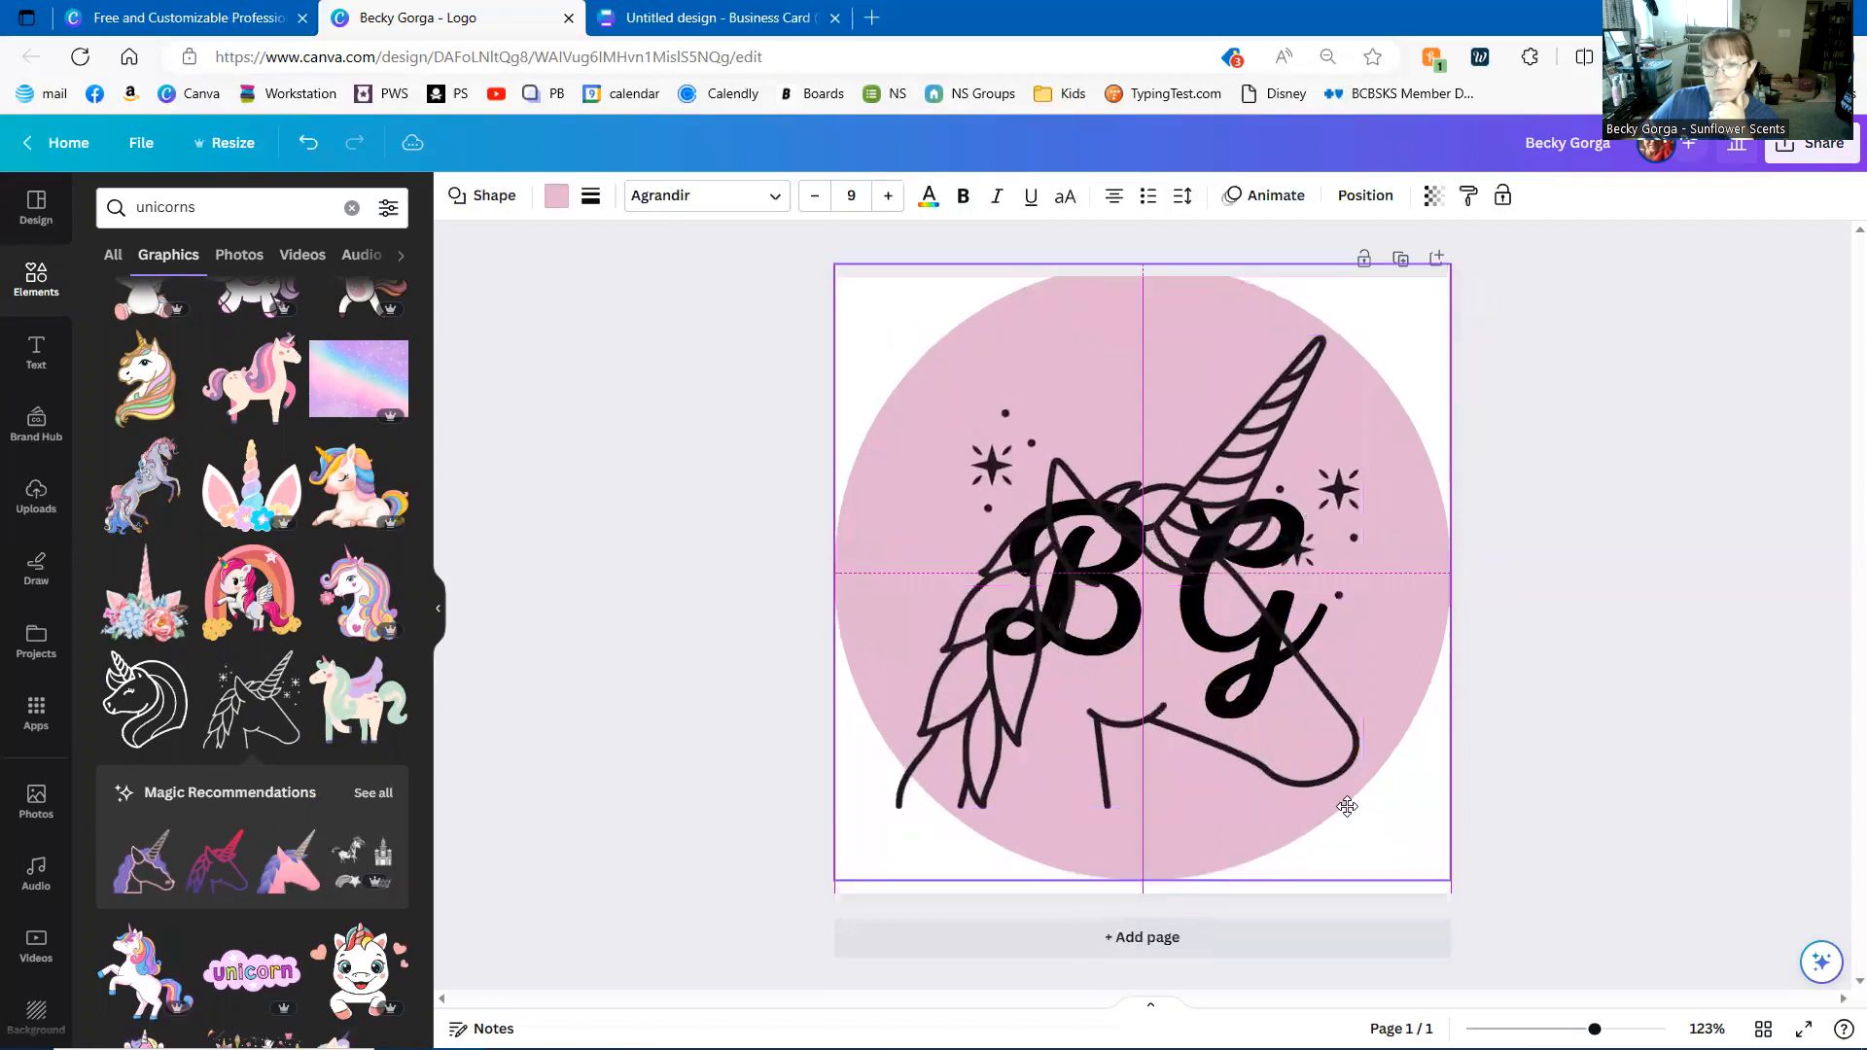
left_click(1040, 696)
mouse_move(1031, 737)
left_mouse_down()
mouse_move(1057, 728)
mouse_move(1043, 733)
left_mouse_up()
left_click_drag(1374, 331, 1355, 352)
left_click_drag(908, 805, 929, 783)
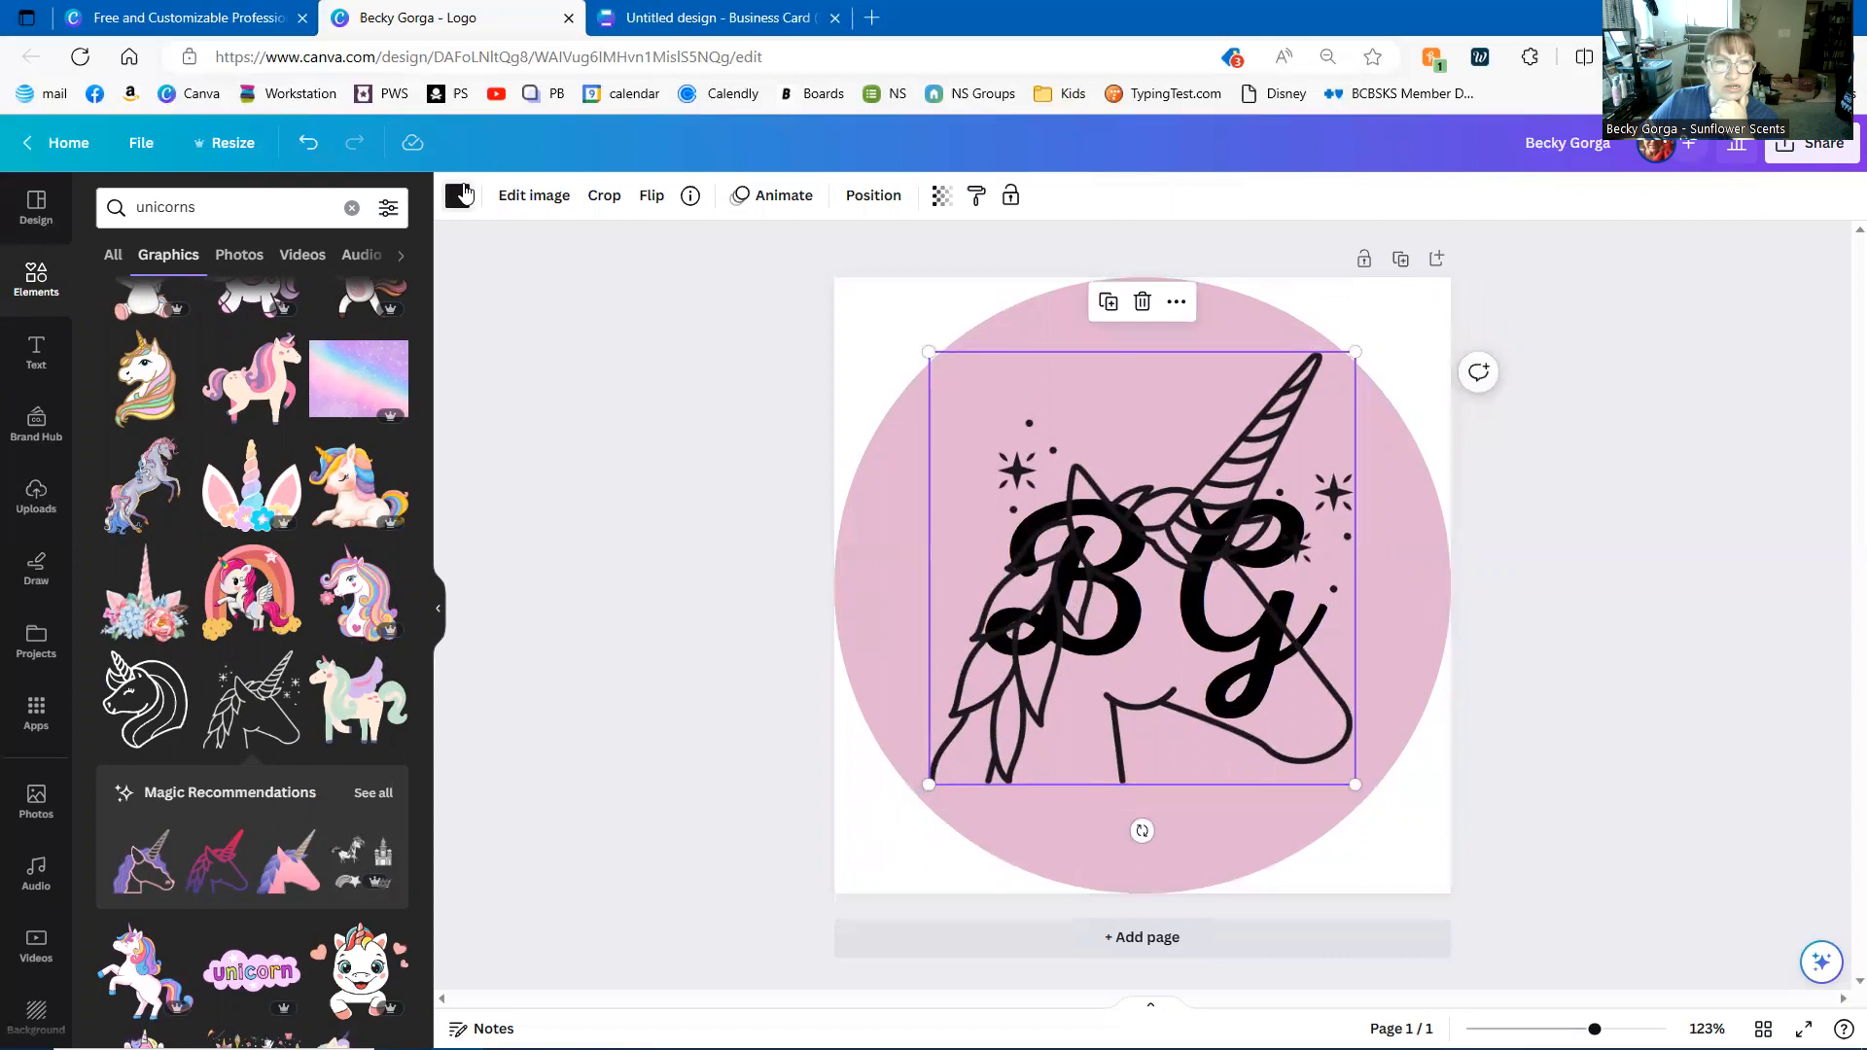
left_click(457, 196)
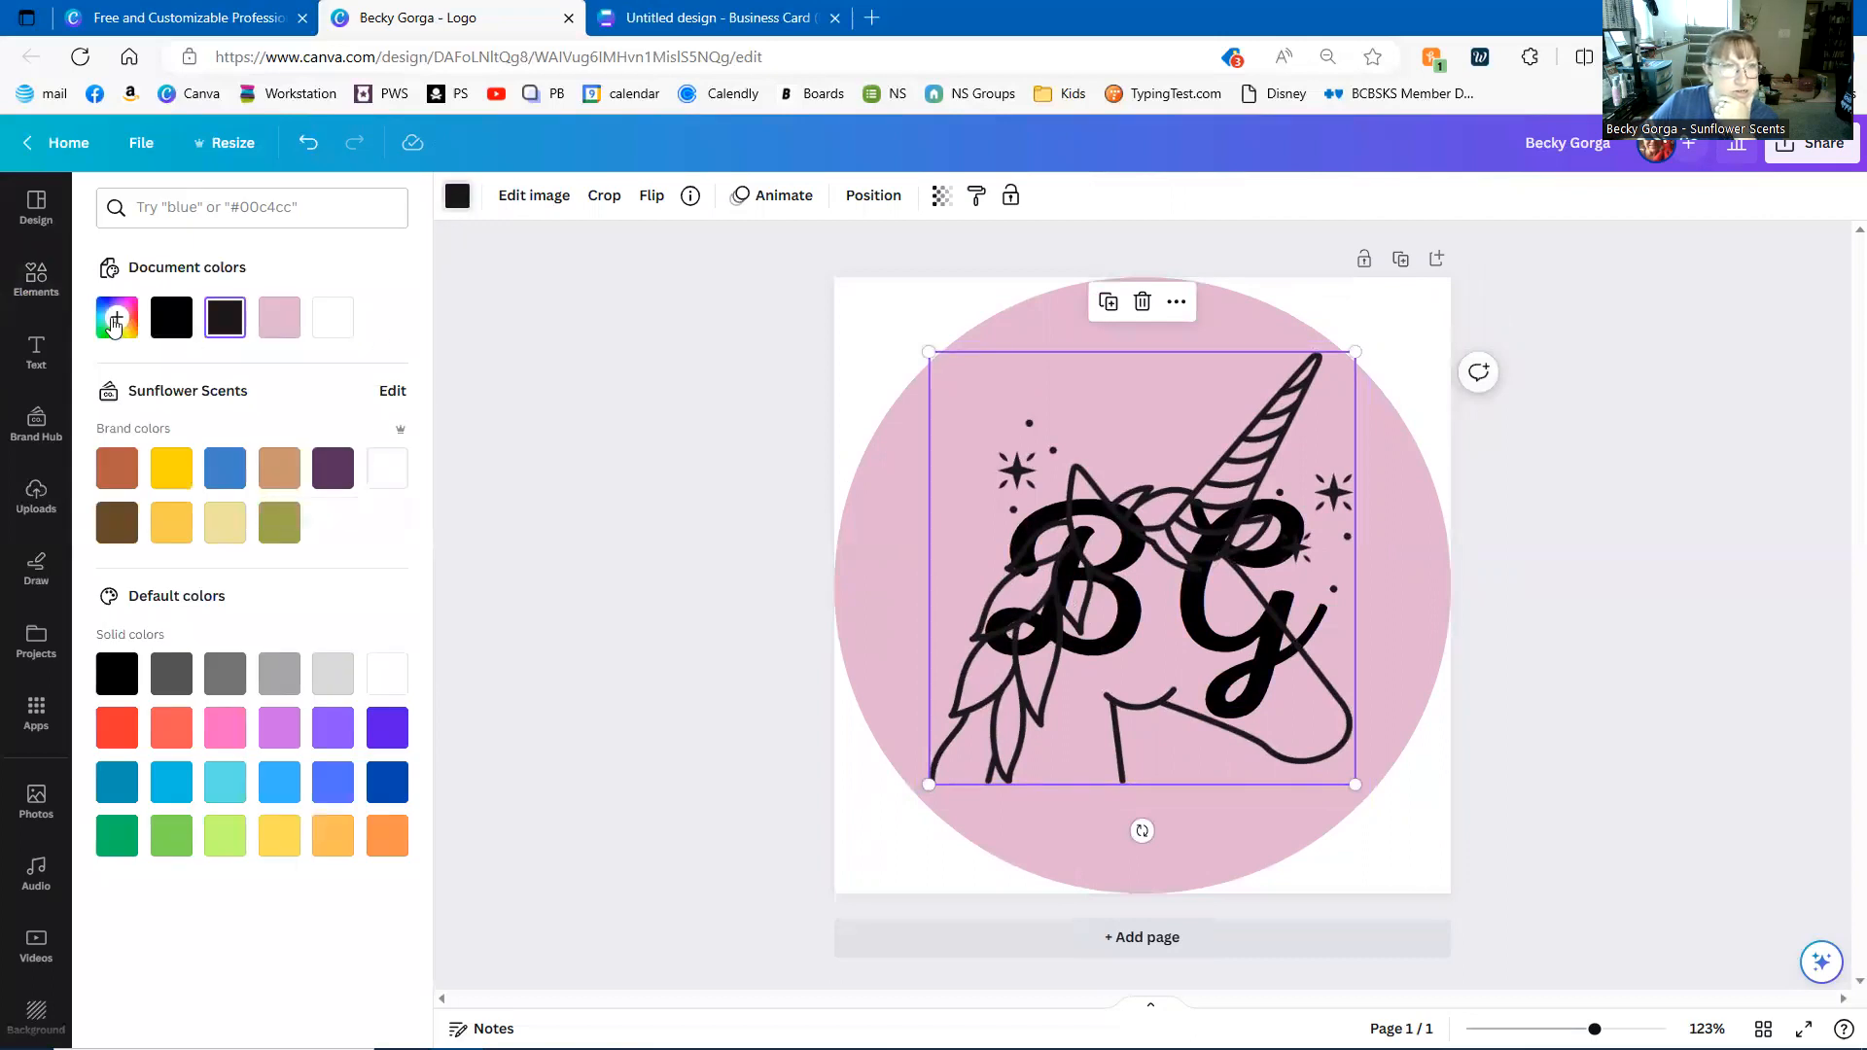
left_click(224, 530)
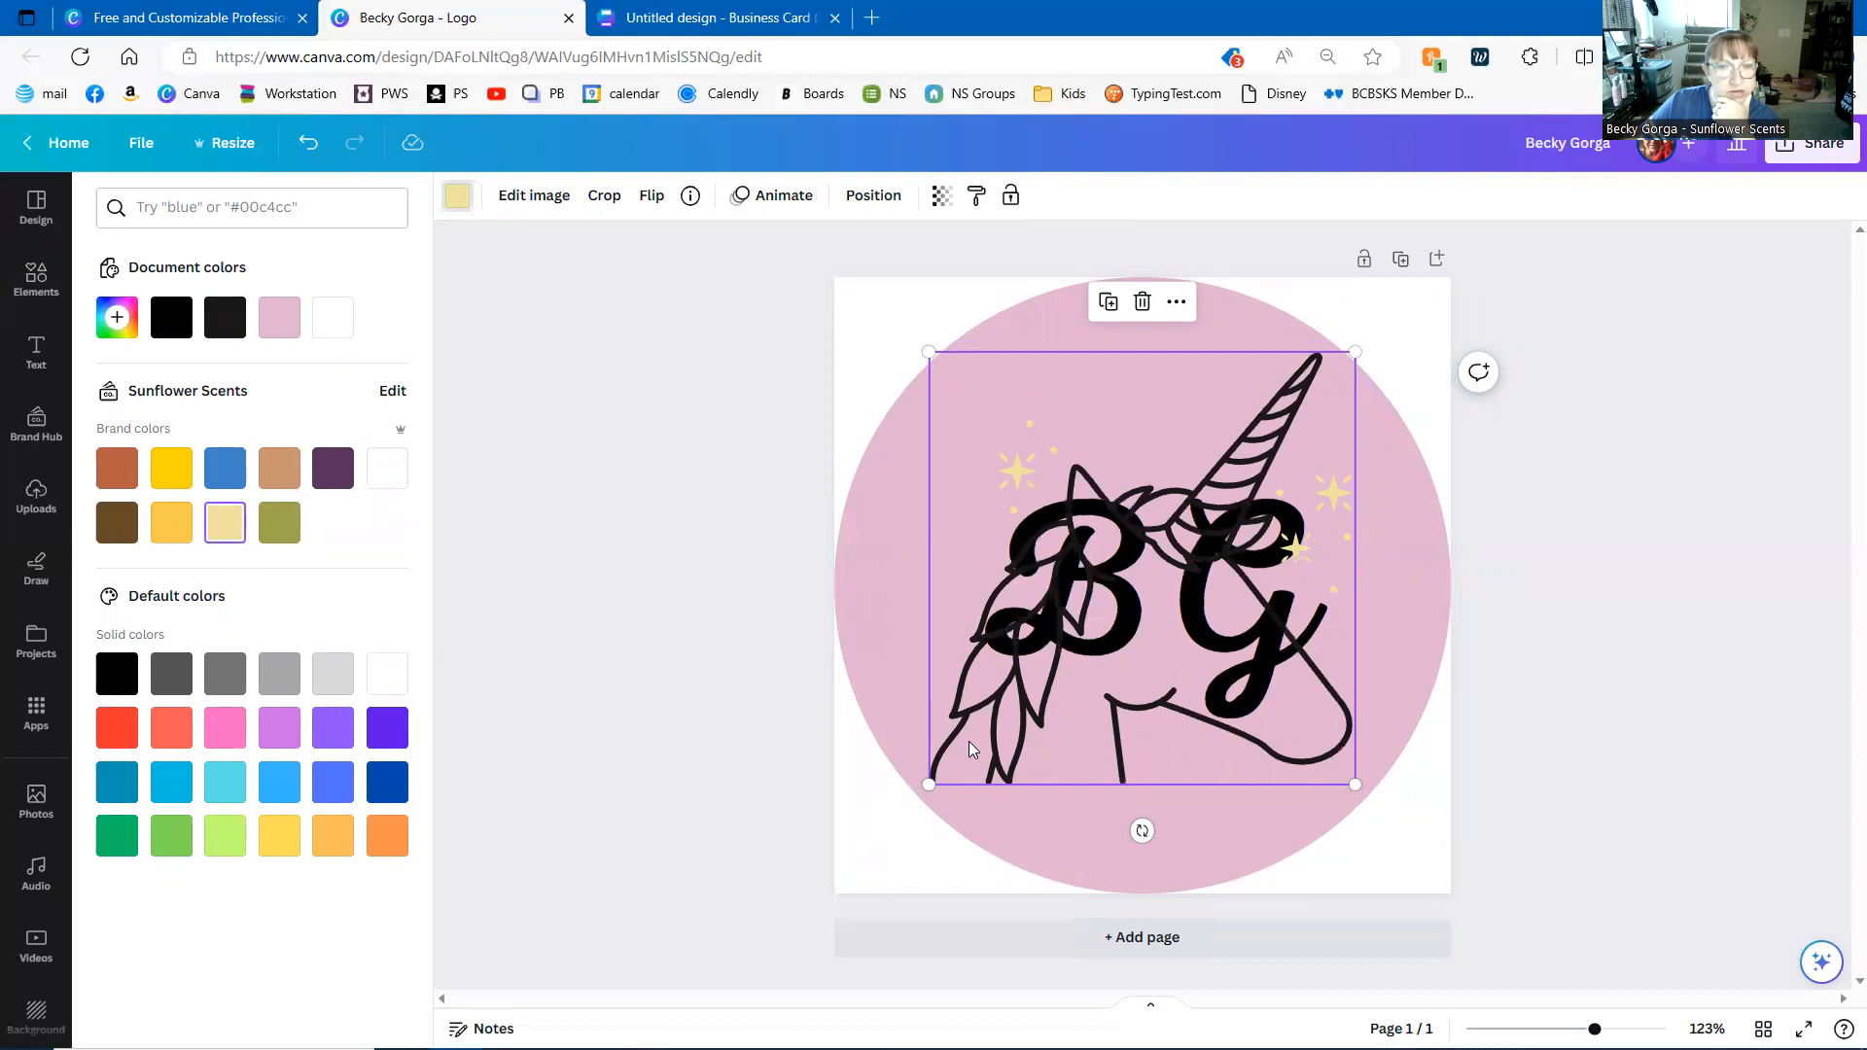
left_click(1215, 393)
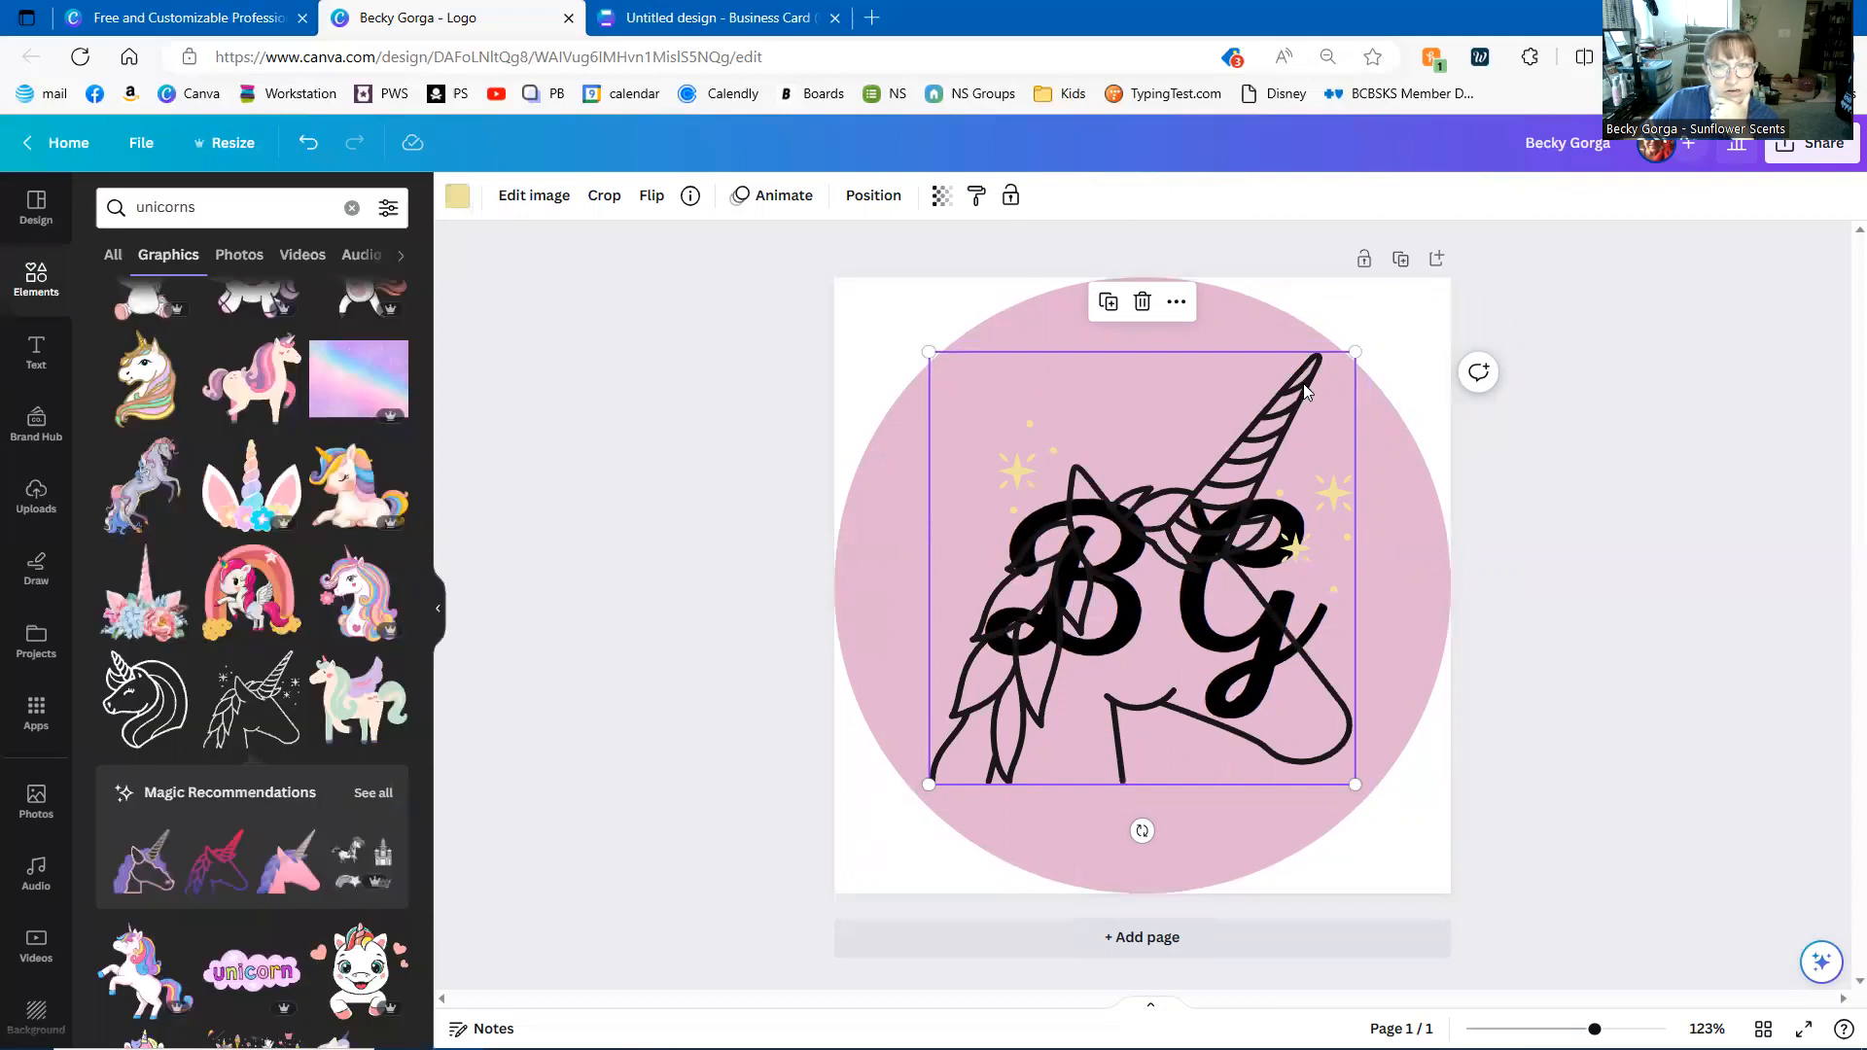
left_click(457, 195)
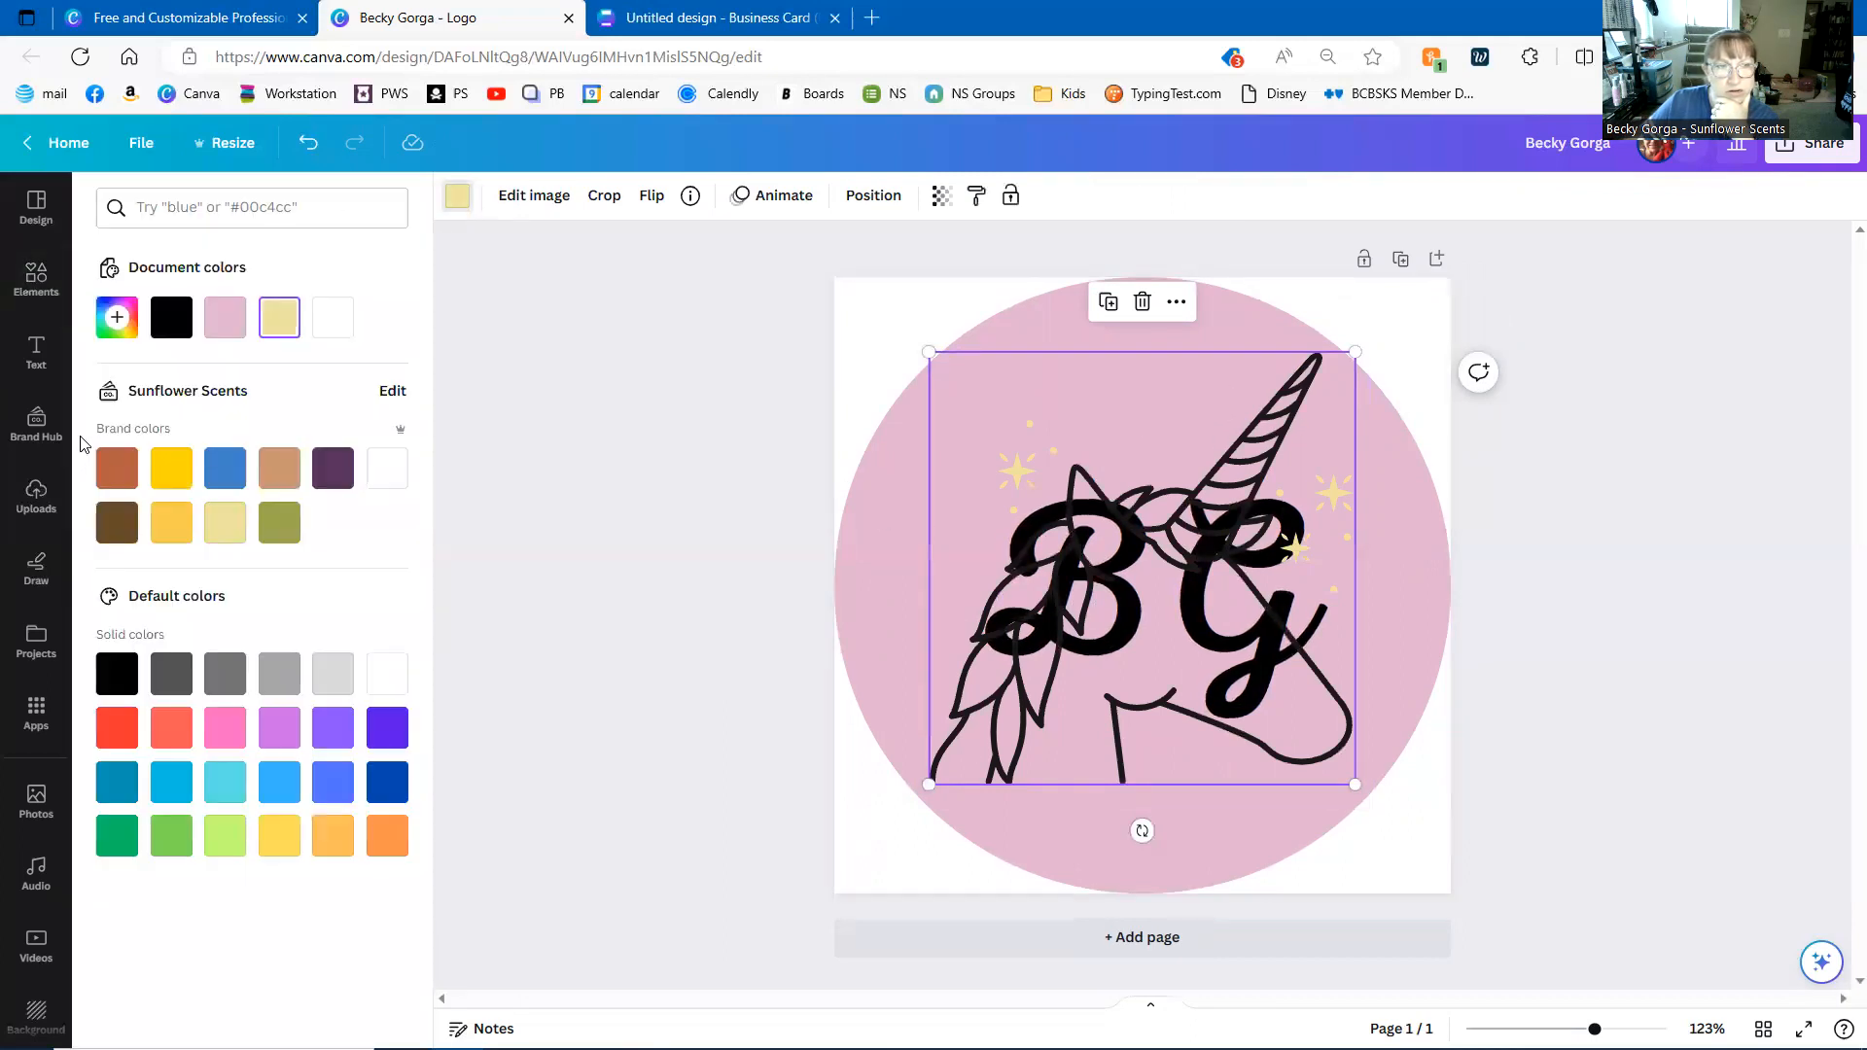
left_click(117, 467)
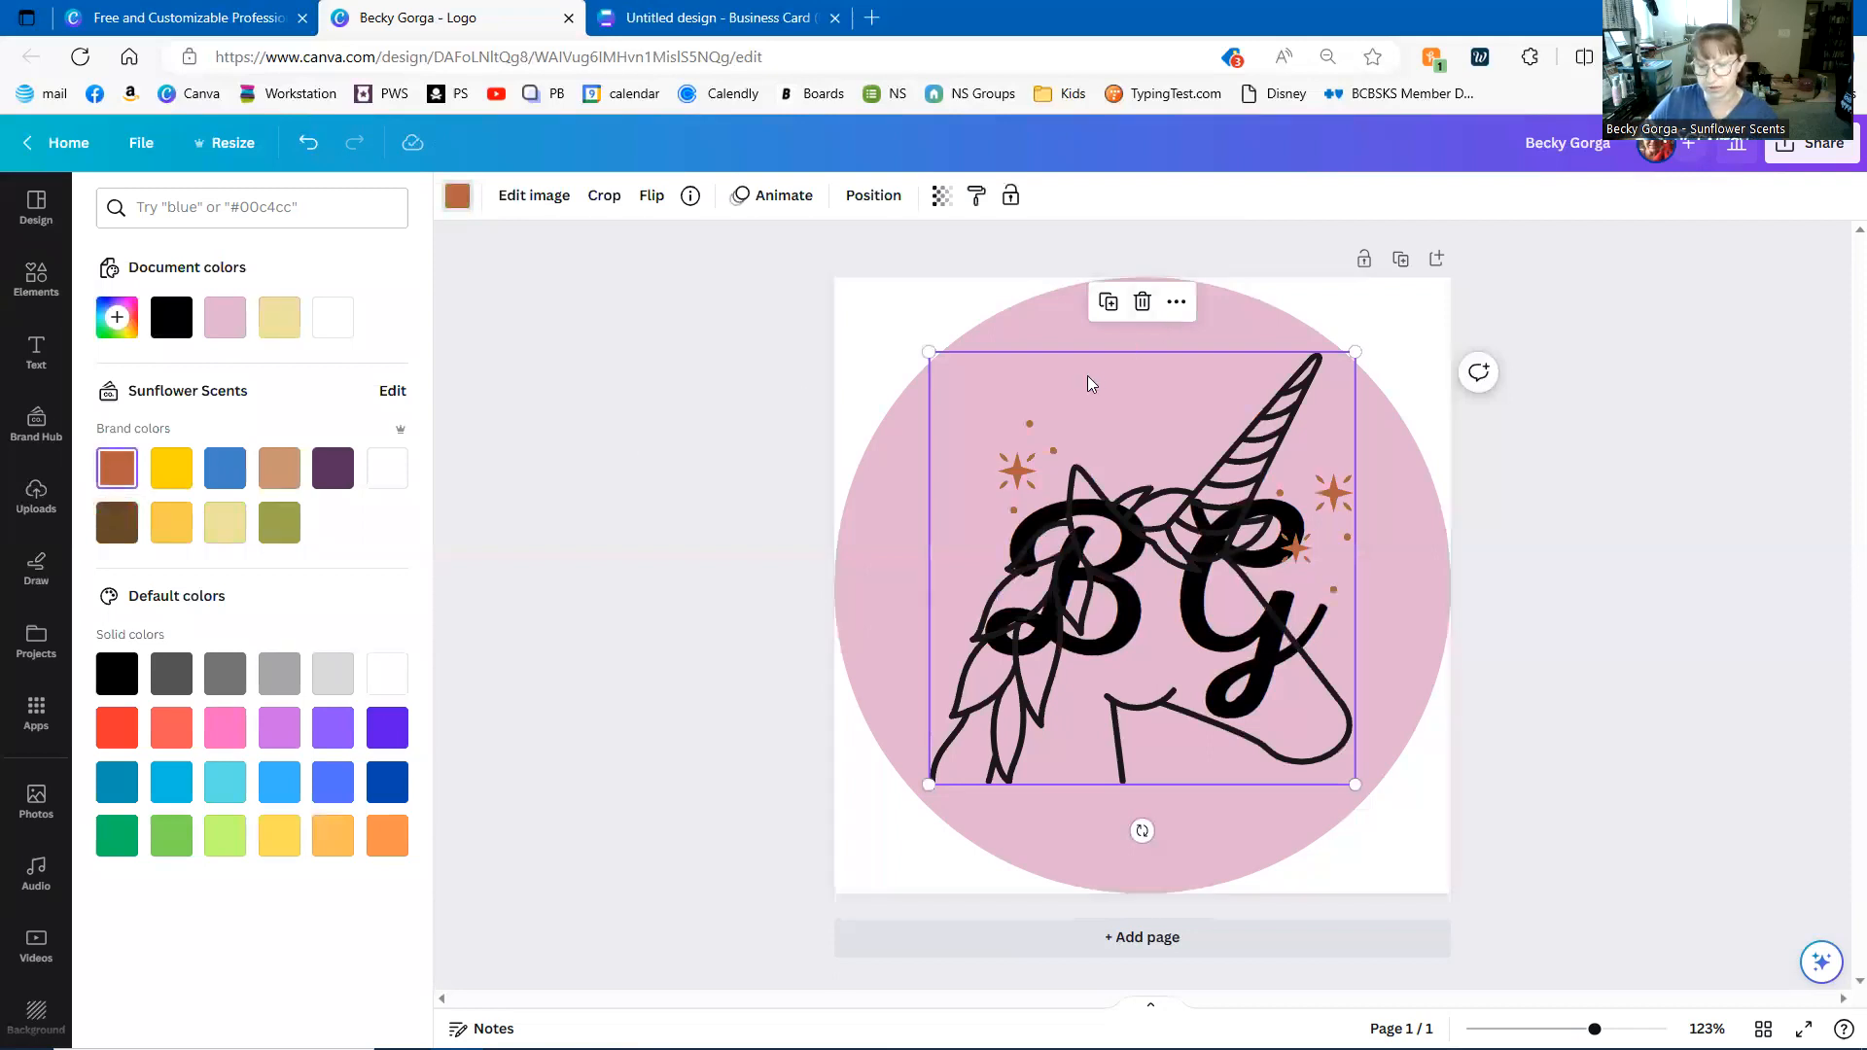
key("Delete")
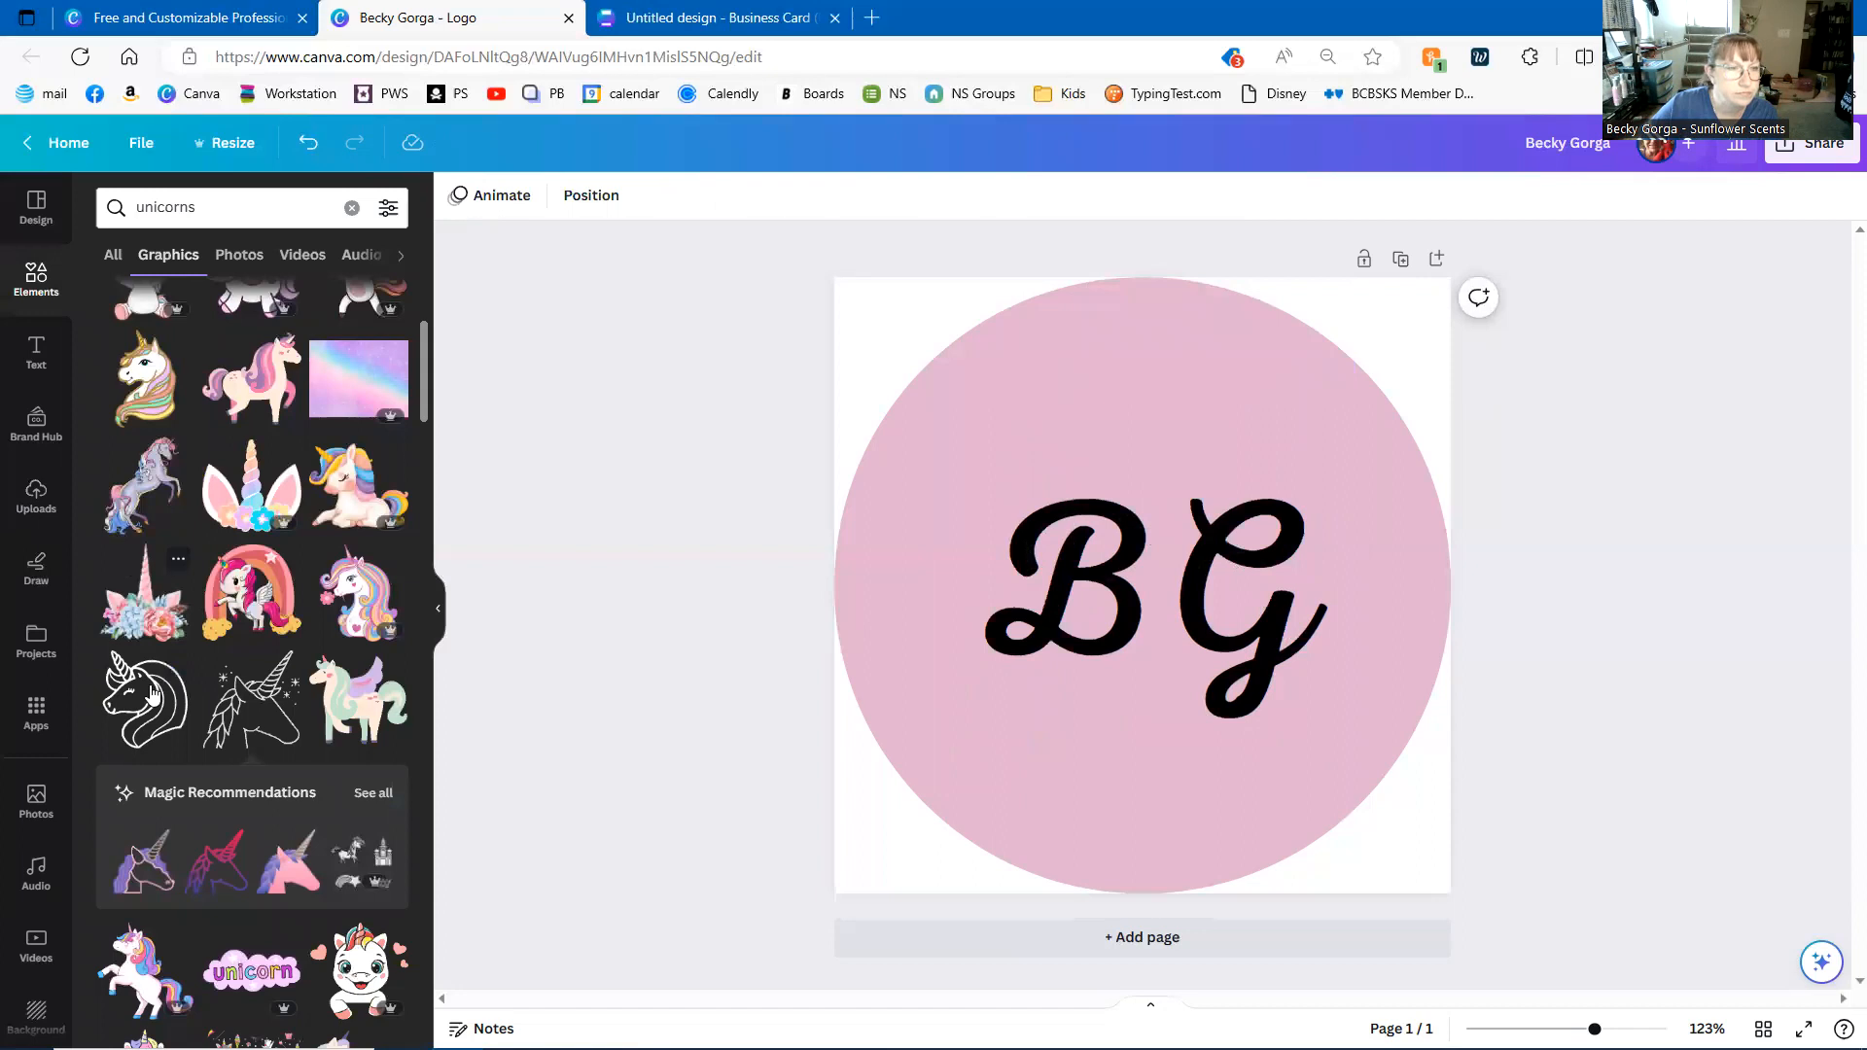
- Add the line-art unicorn head and resize it to span the pink circle
left_click(248, 700)
left_click_drag(1012, 461, 899, 340)
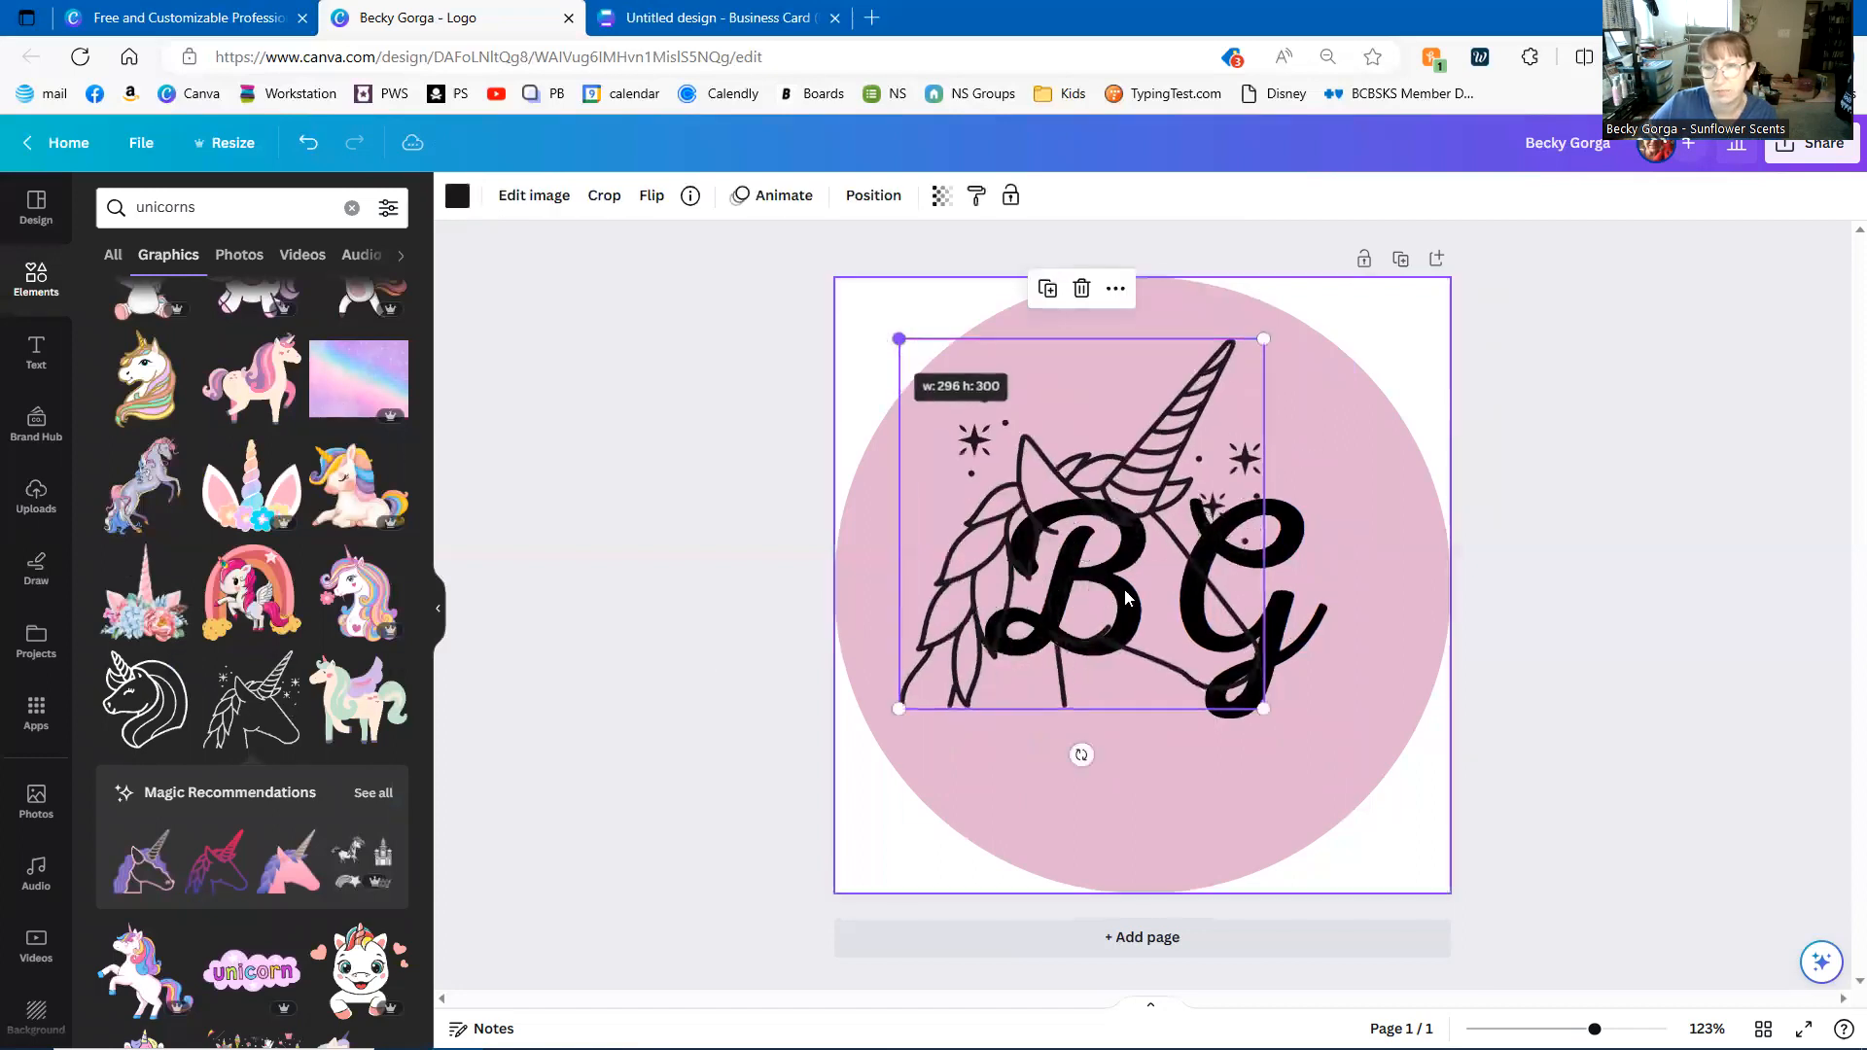
left_click_drag(1263, 708, 1351, 828)
left_click_drag(899, 816, 1021, 778)
left_click(1612, 628)
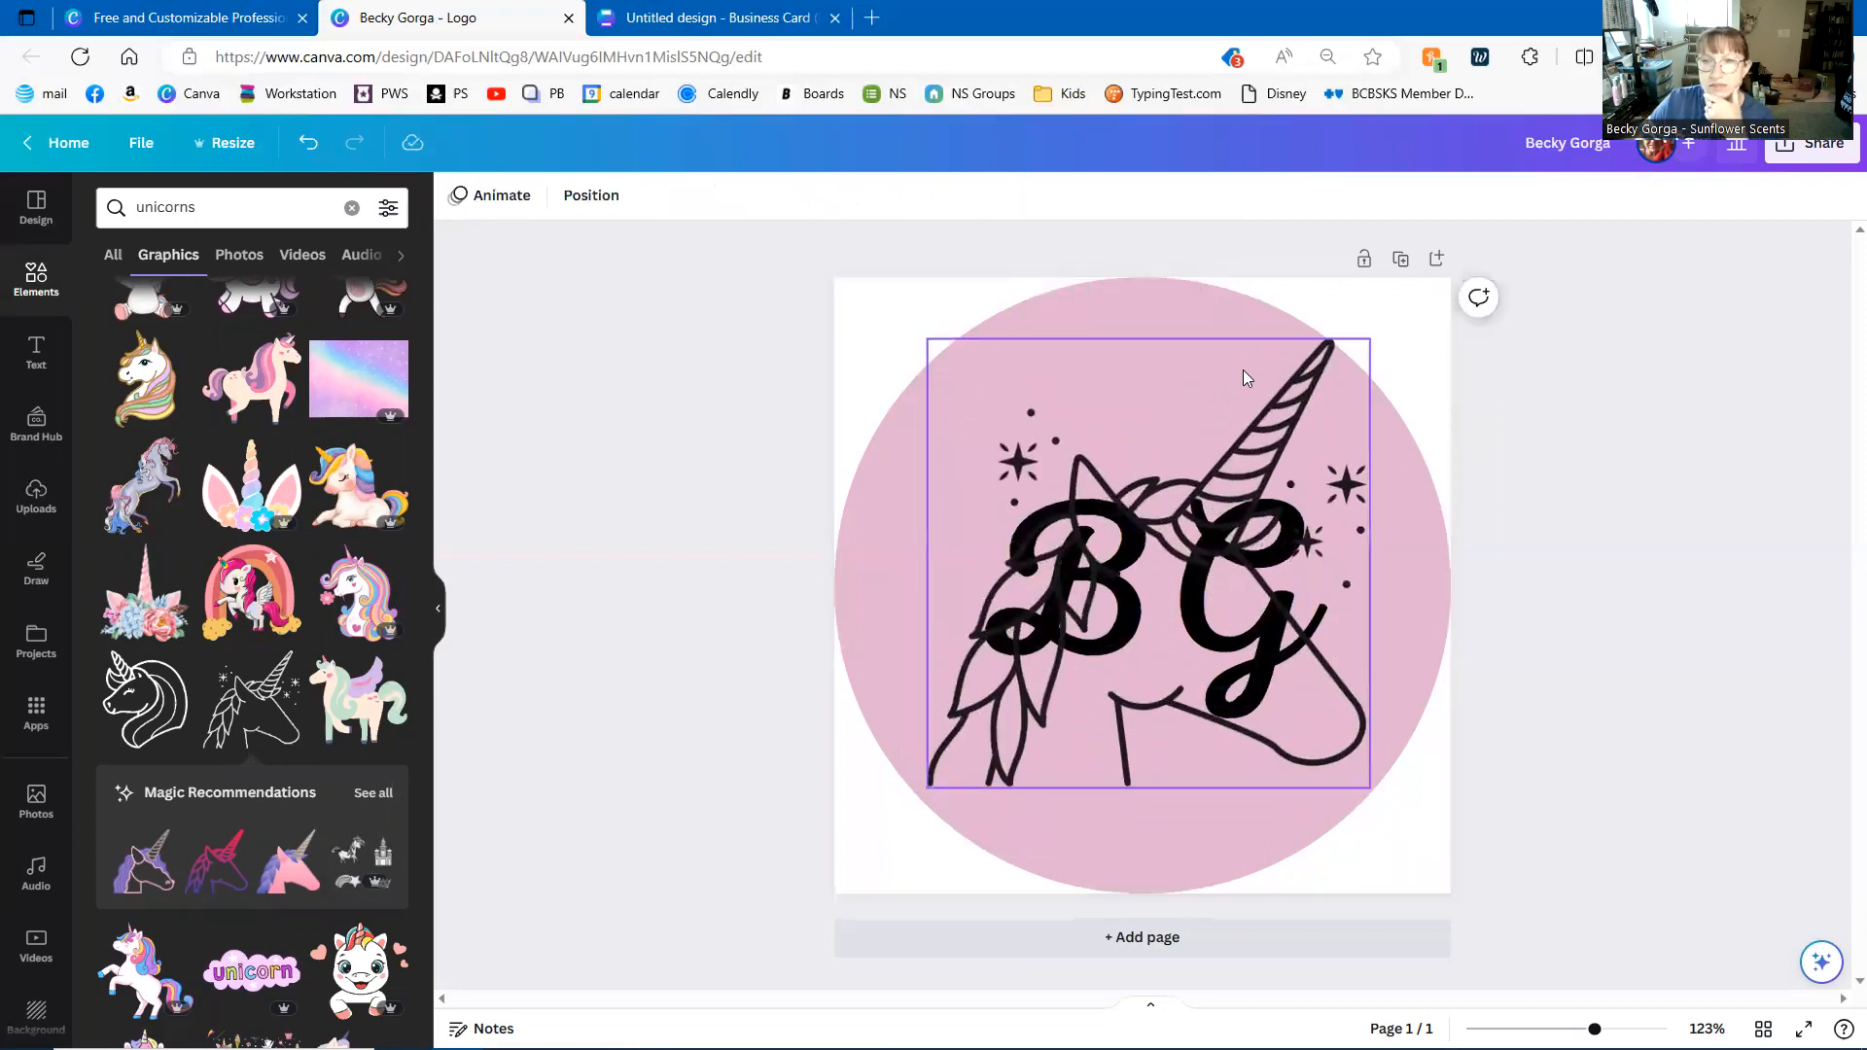
- Set the unicorn's transparency to 39 and centre it within the circle
left_click(1337, 357)
left_click(940, 196)
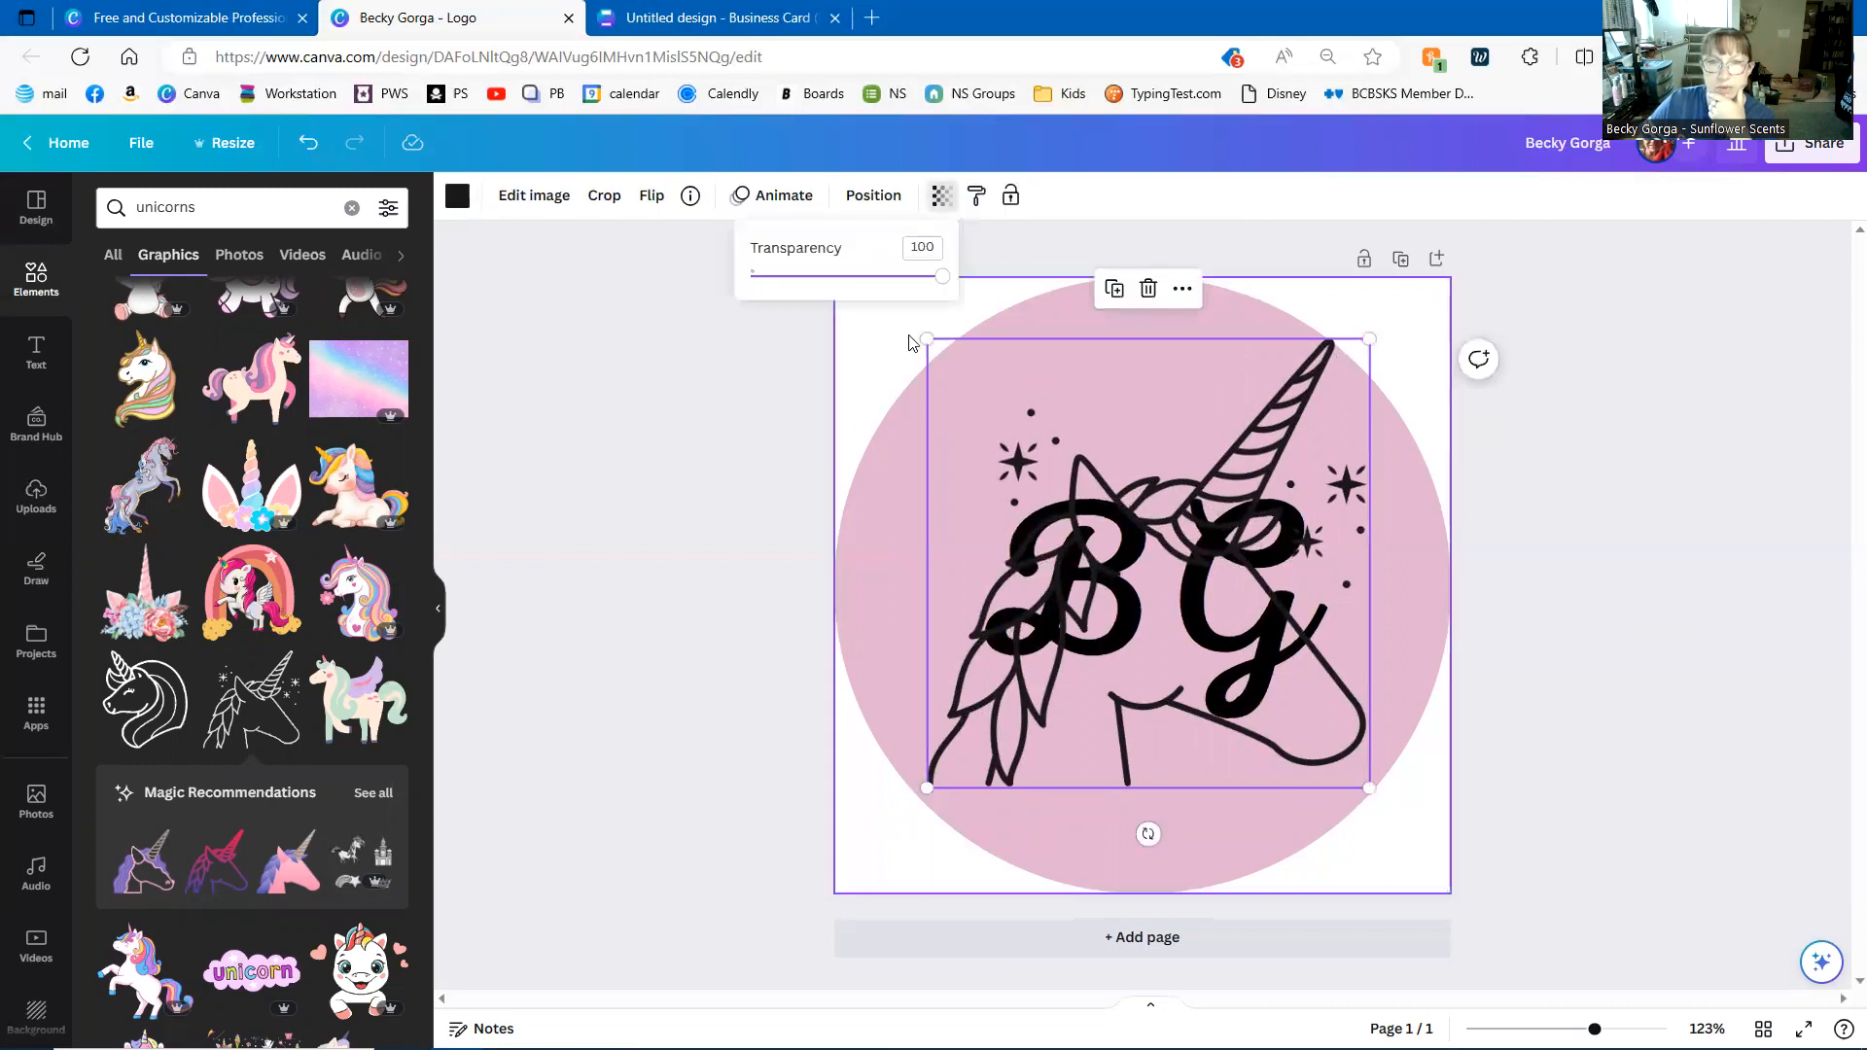
left_click_drag(942, 278, 826, 297)
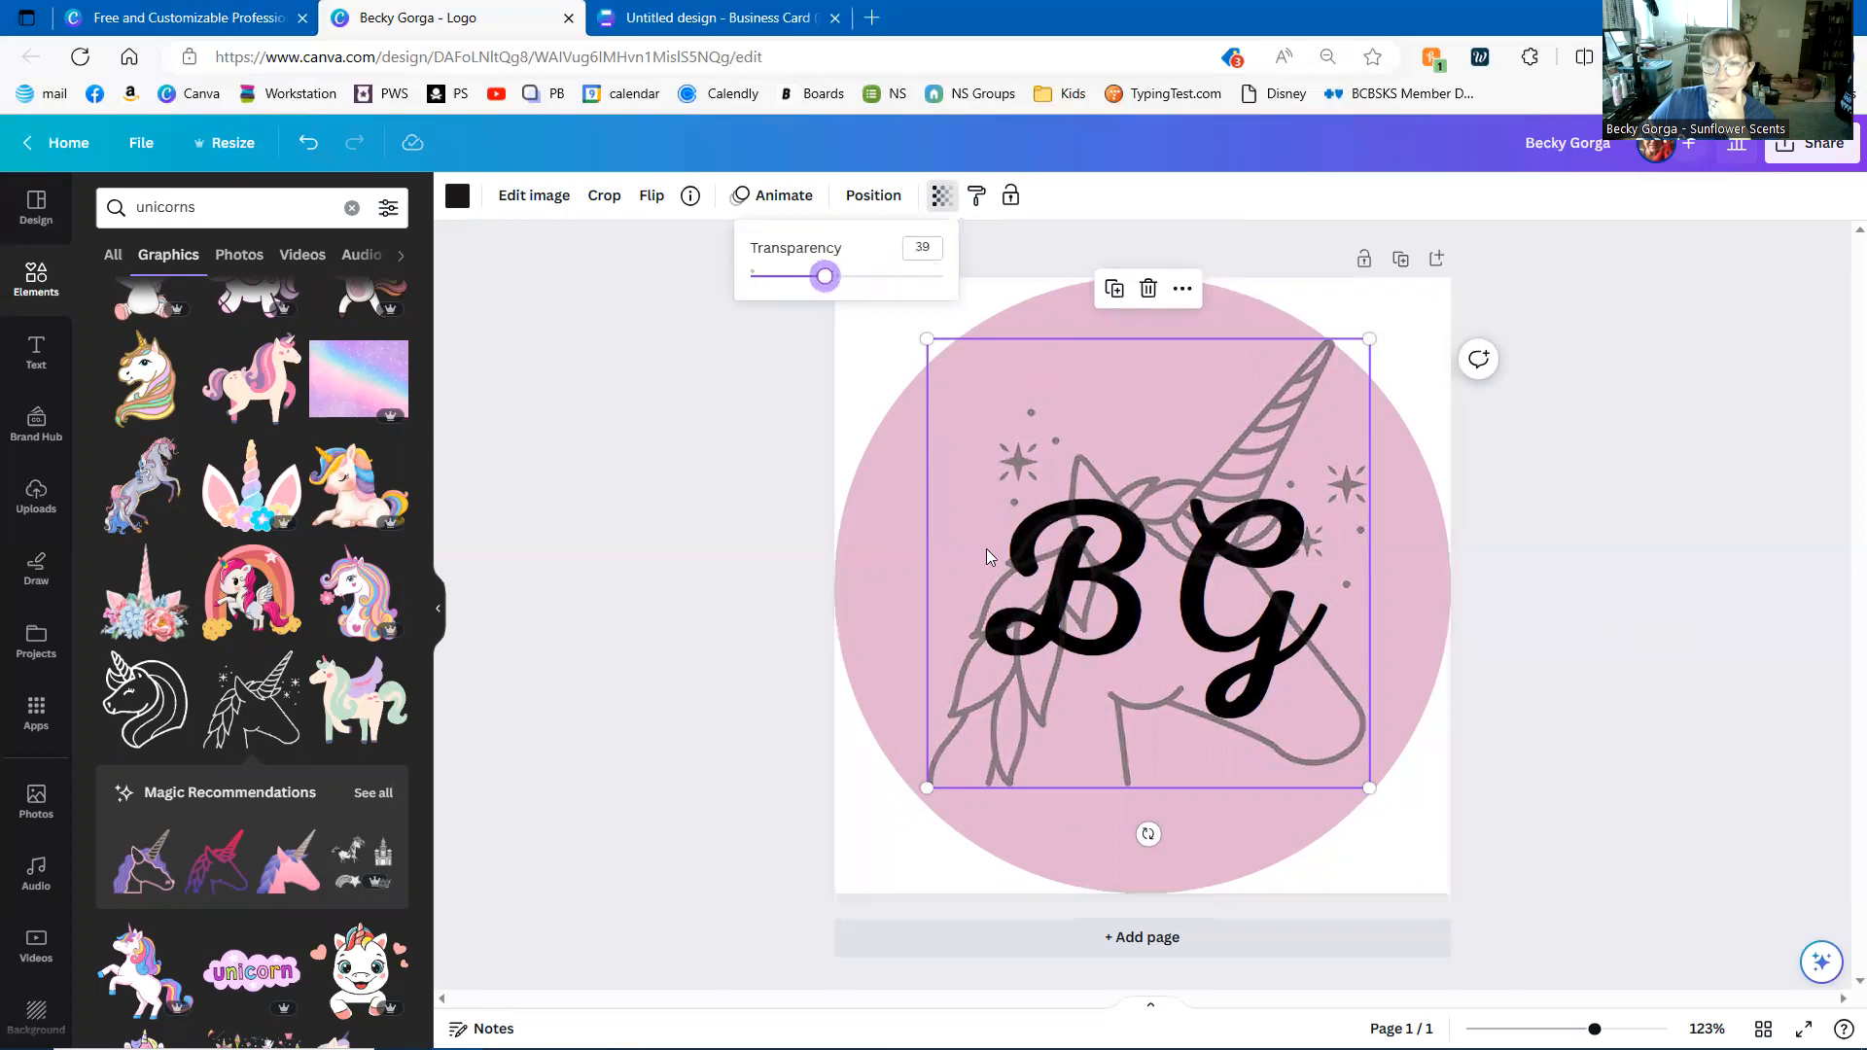
left_click_drag(1044, 714, 1042, 724)
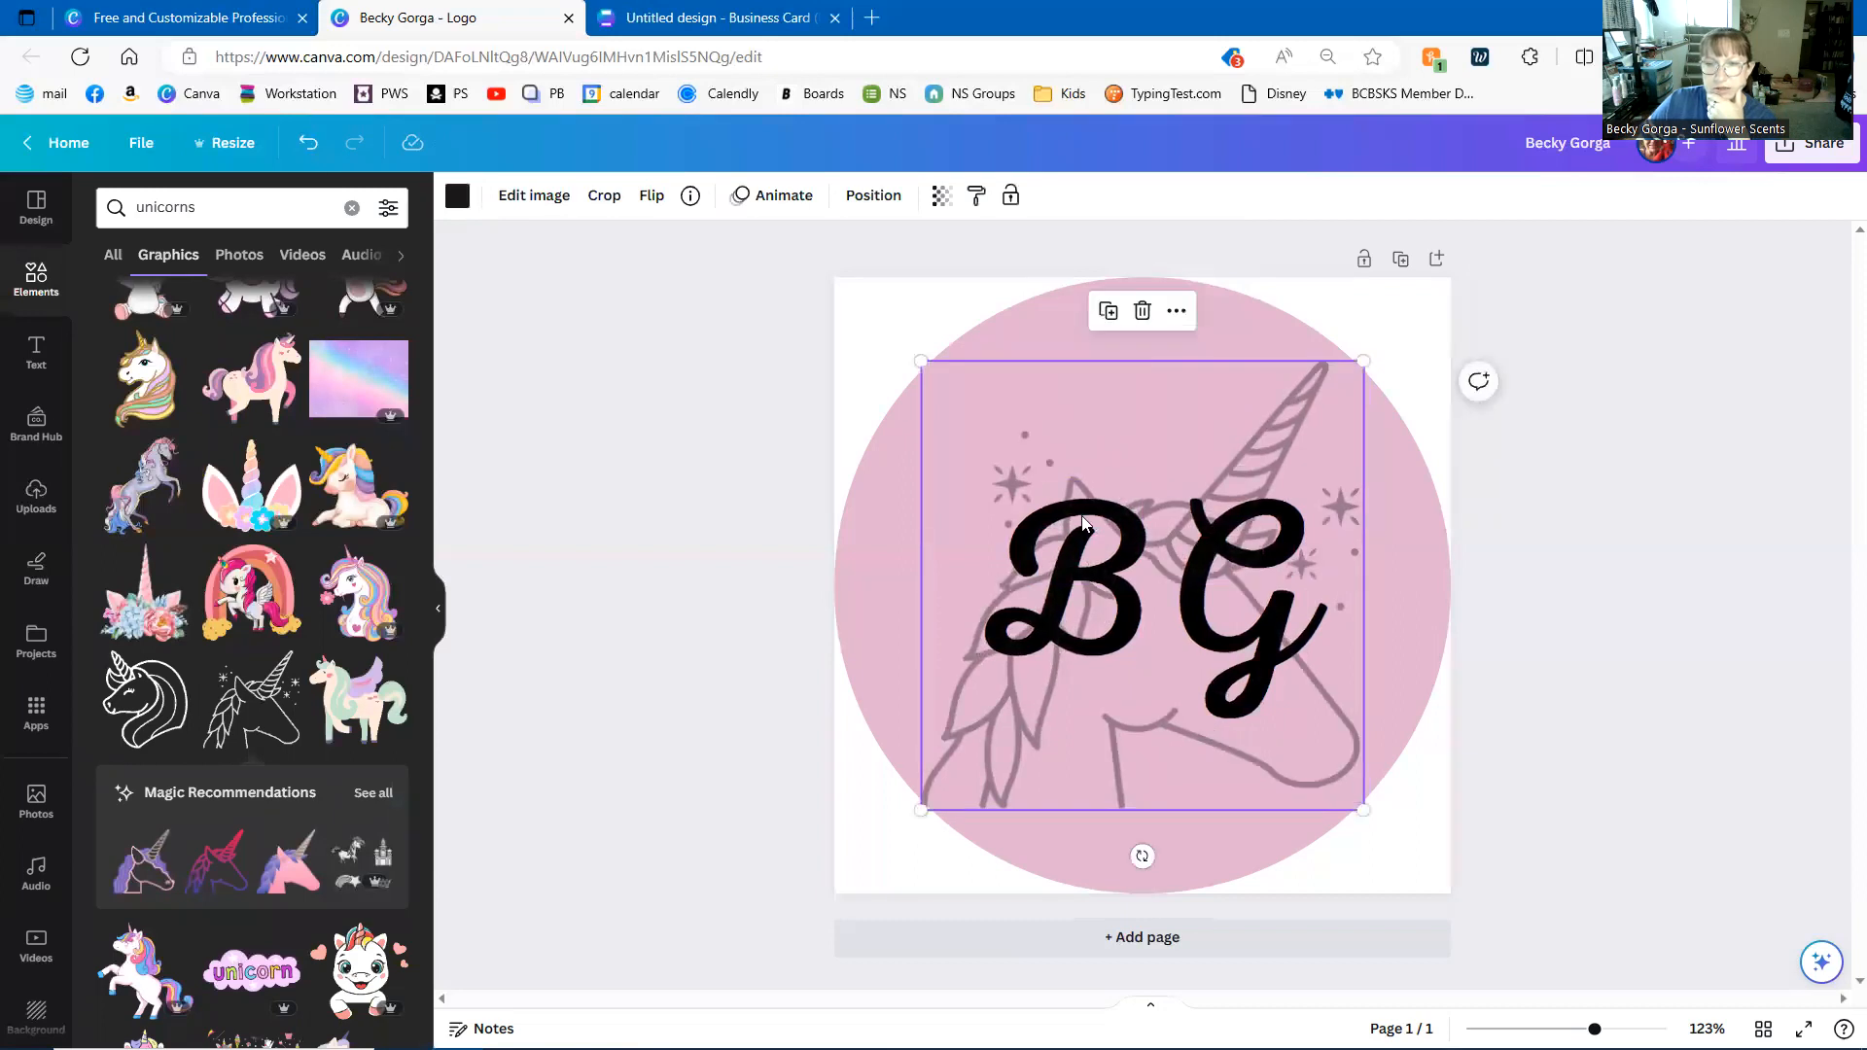
- Send the unicorn to the back, then forward once so it sits between circle and BG
left_click(625, 505)
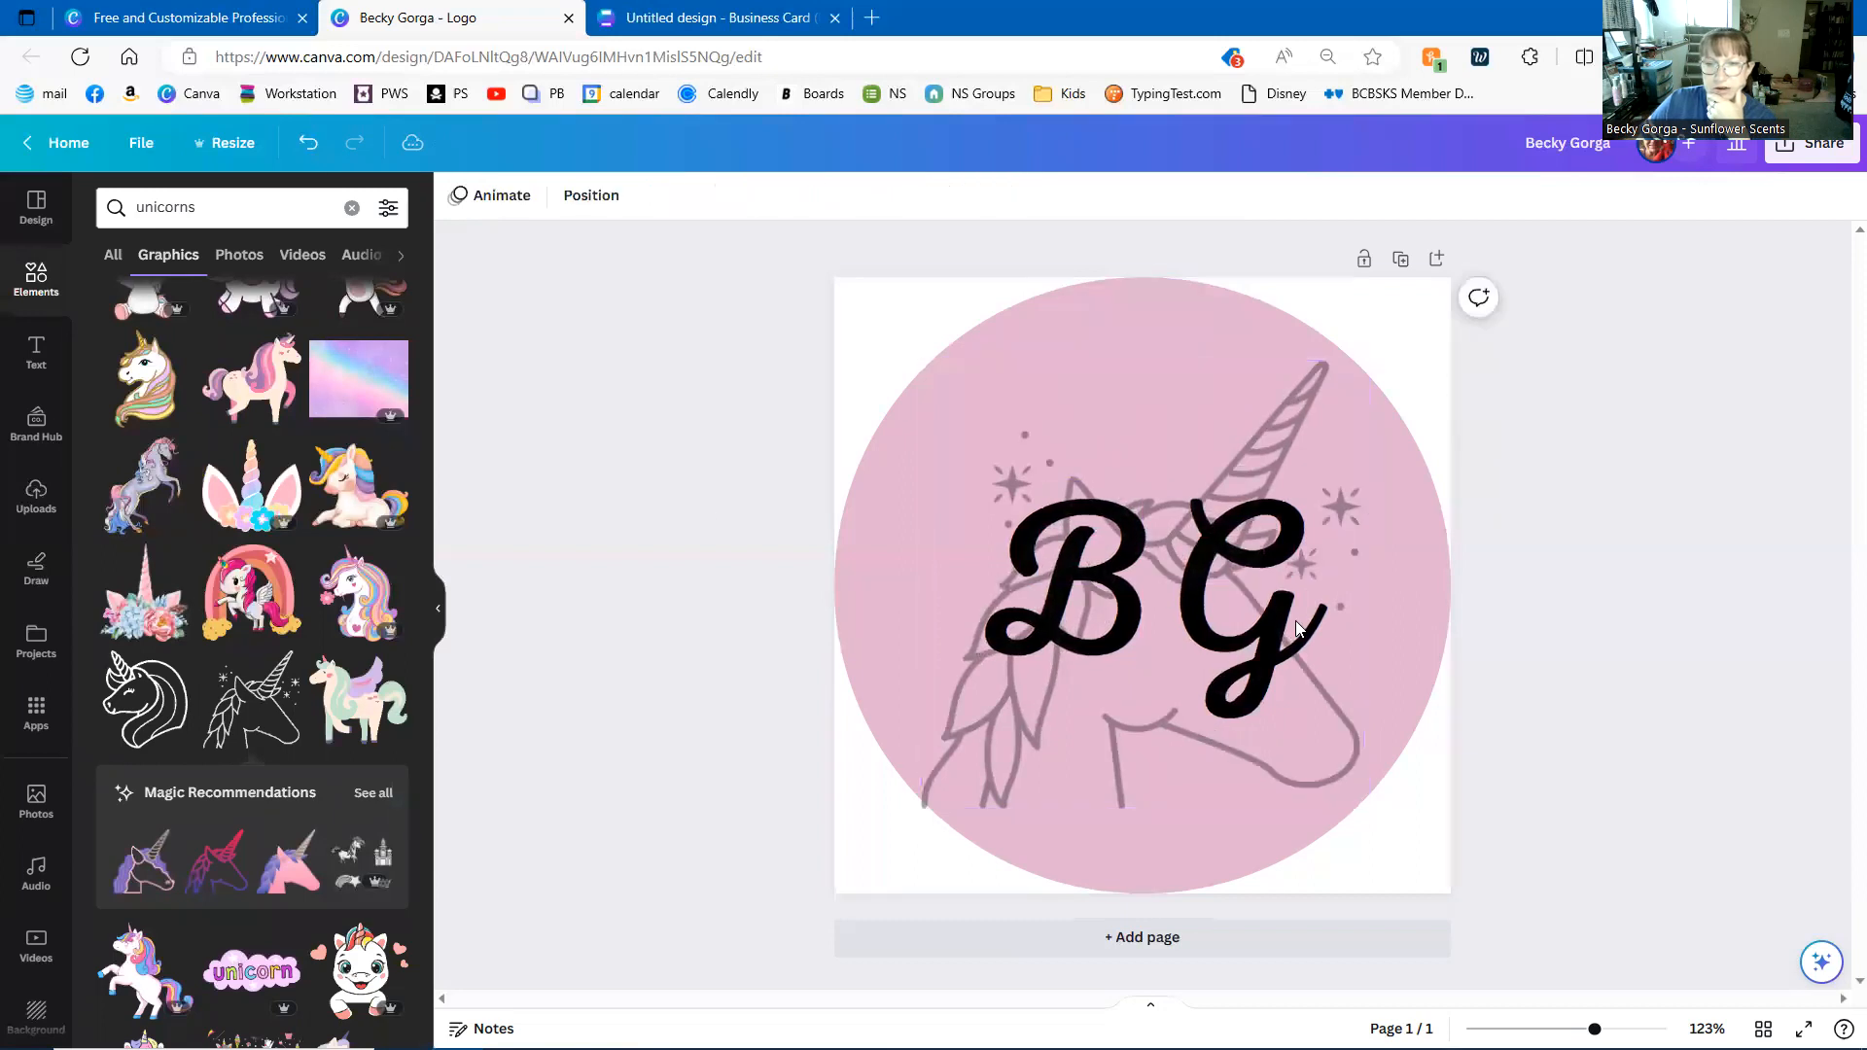
left_click(1124, 663)
left_click(877, 196)
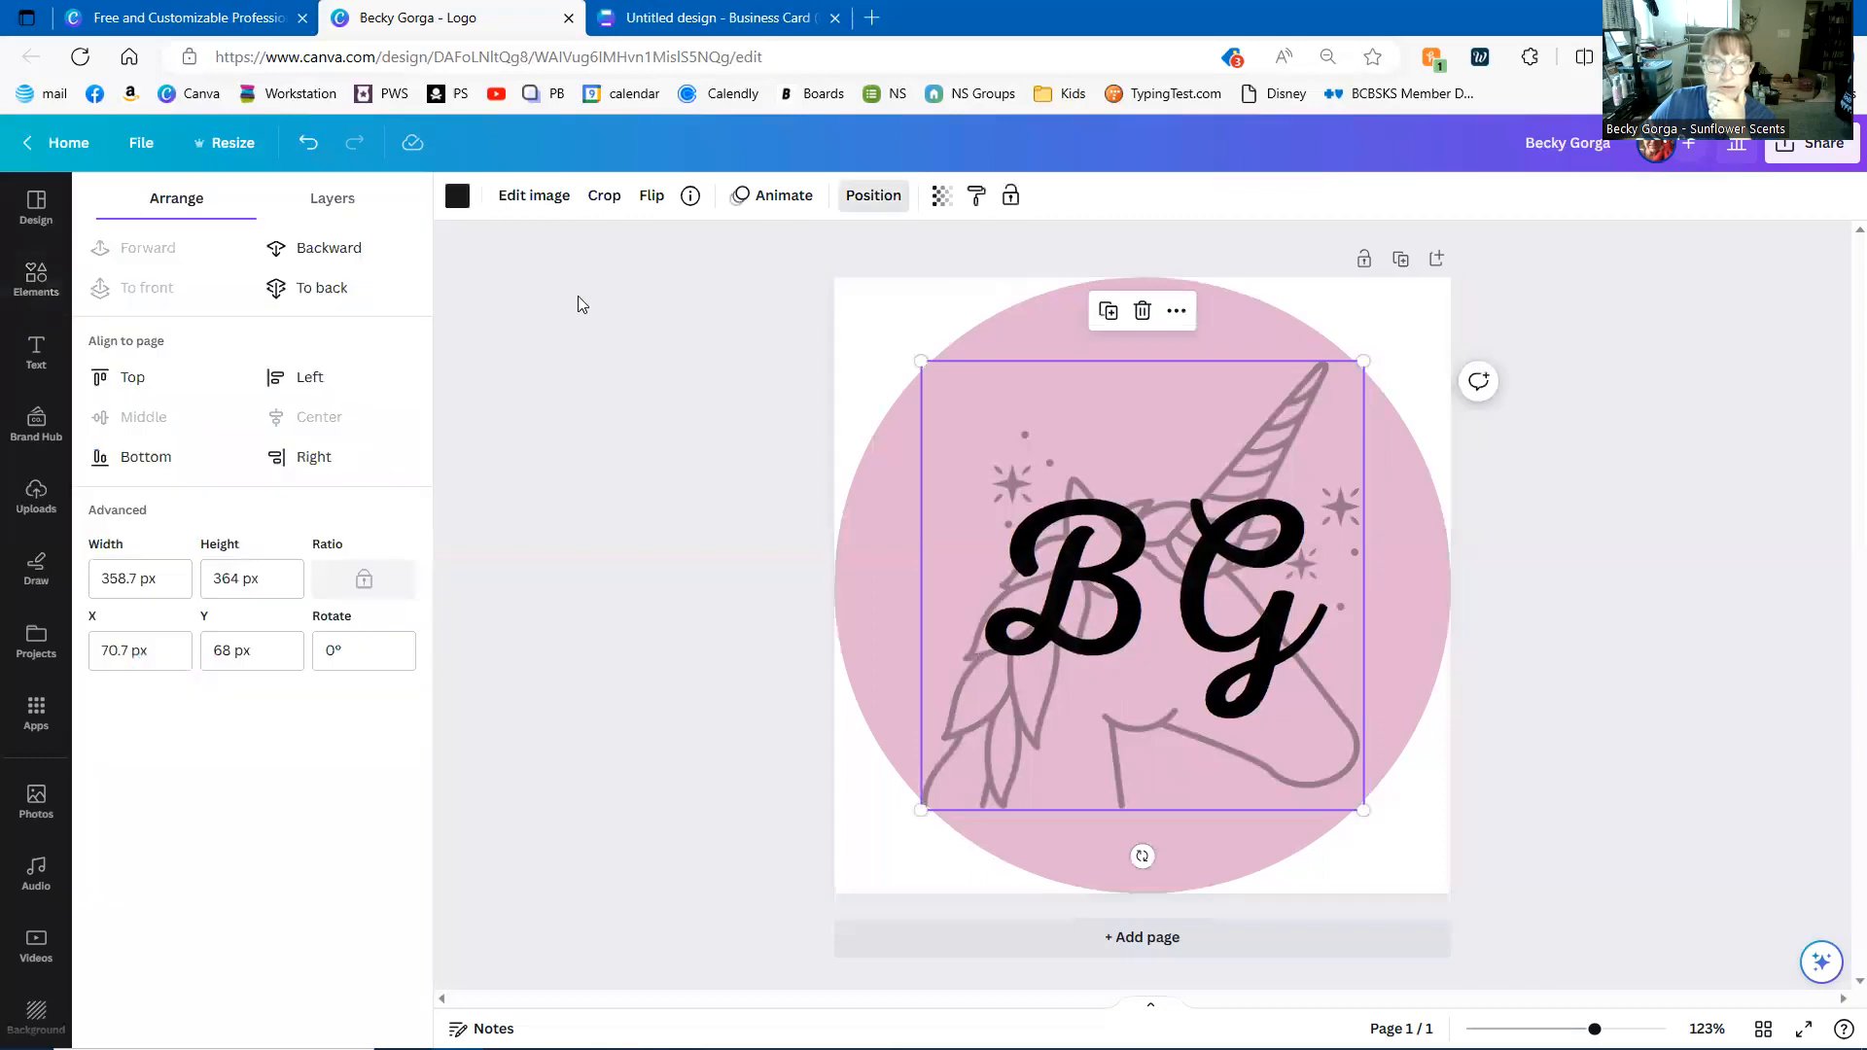
left_click(326, 288)
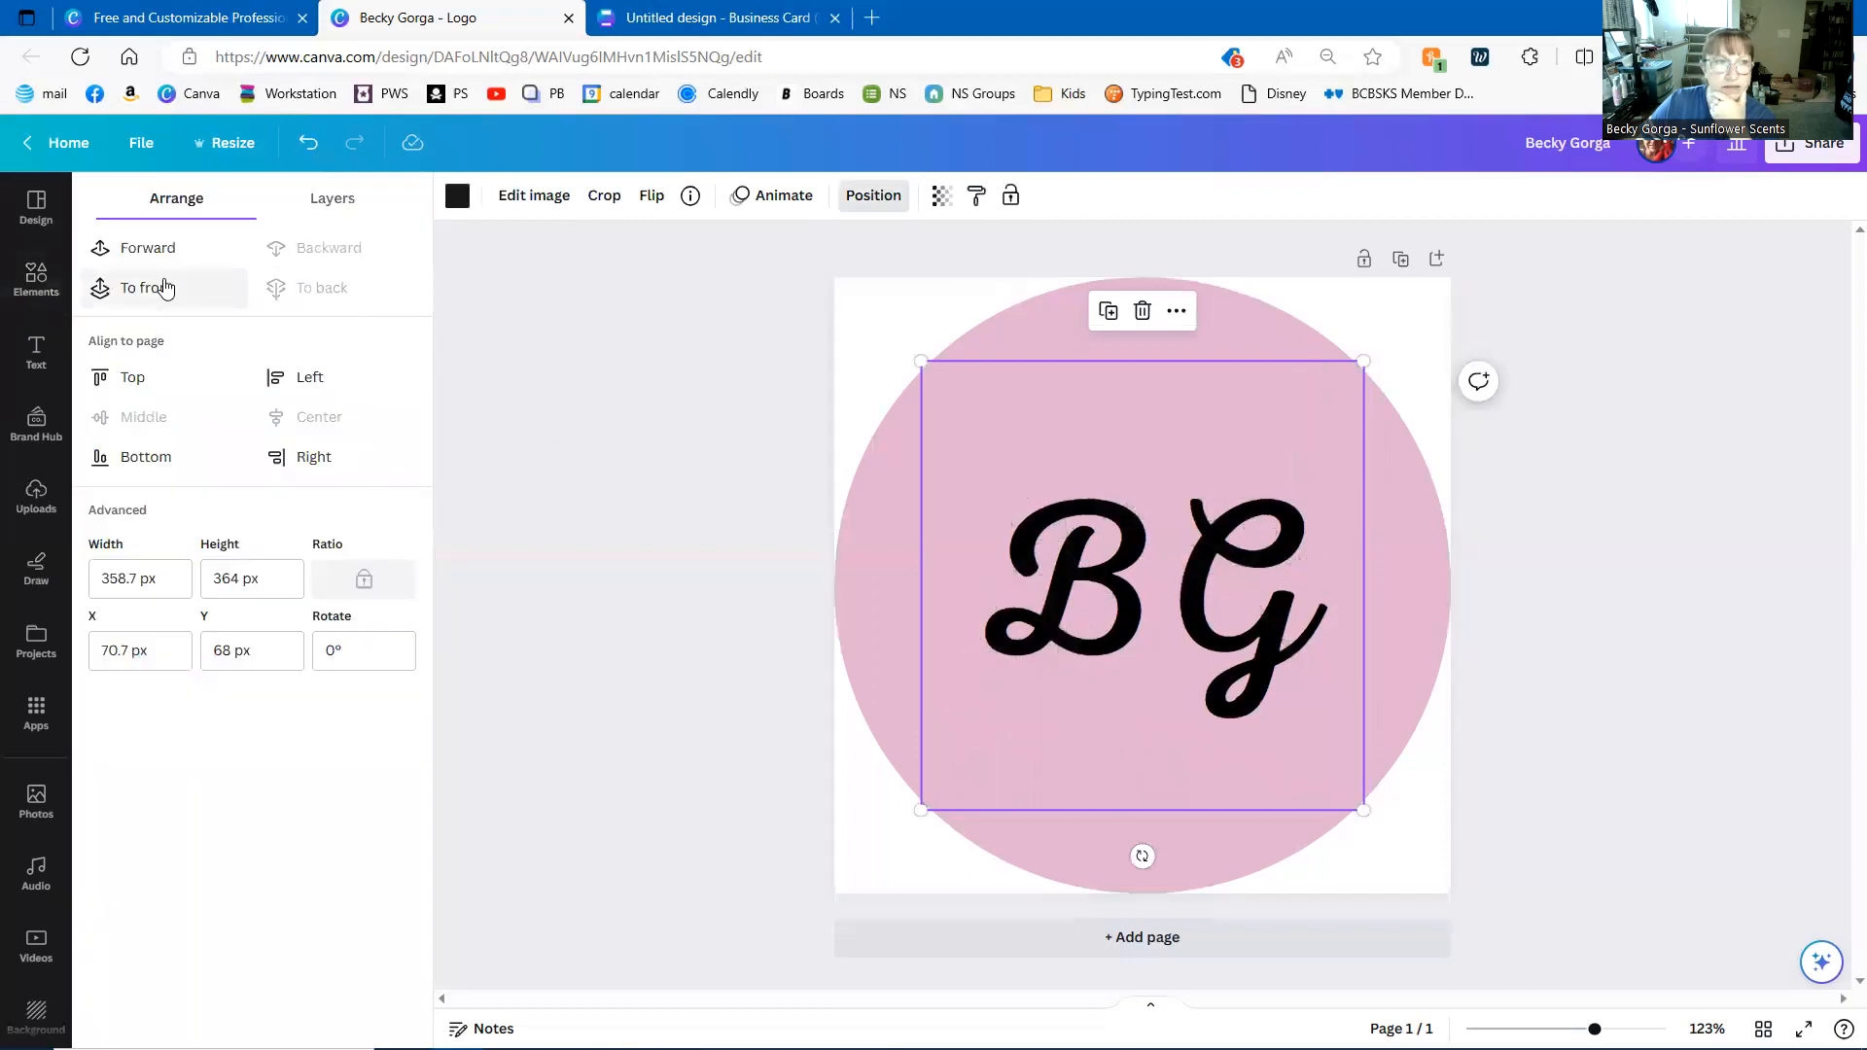
left_click(153, 252)
left_click(1147, 583)
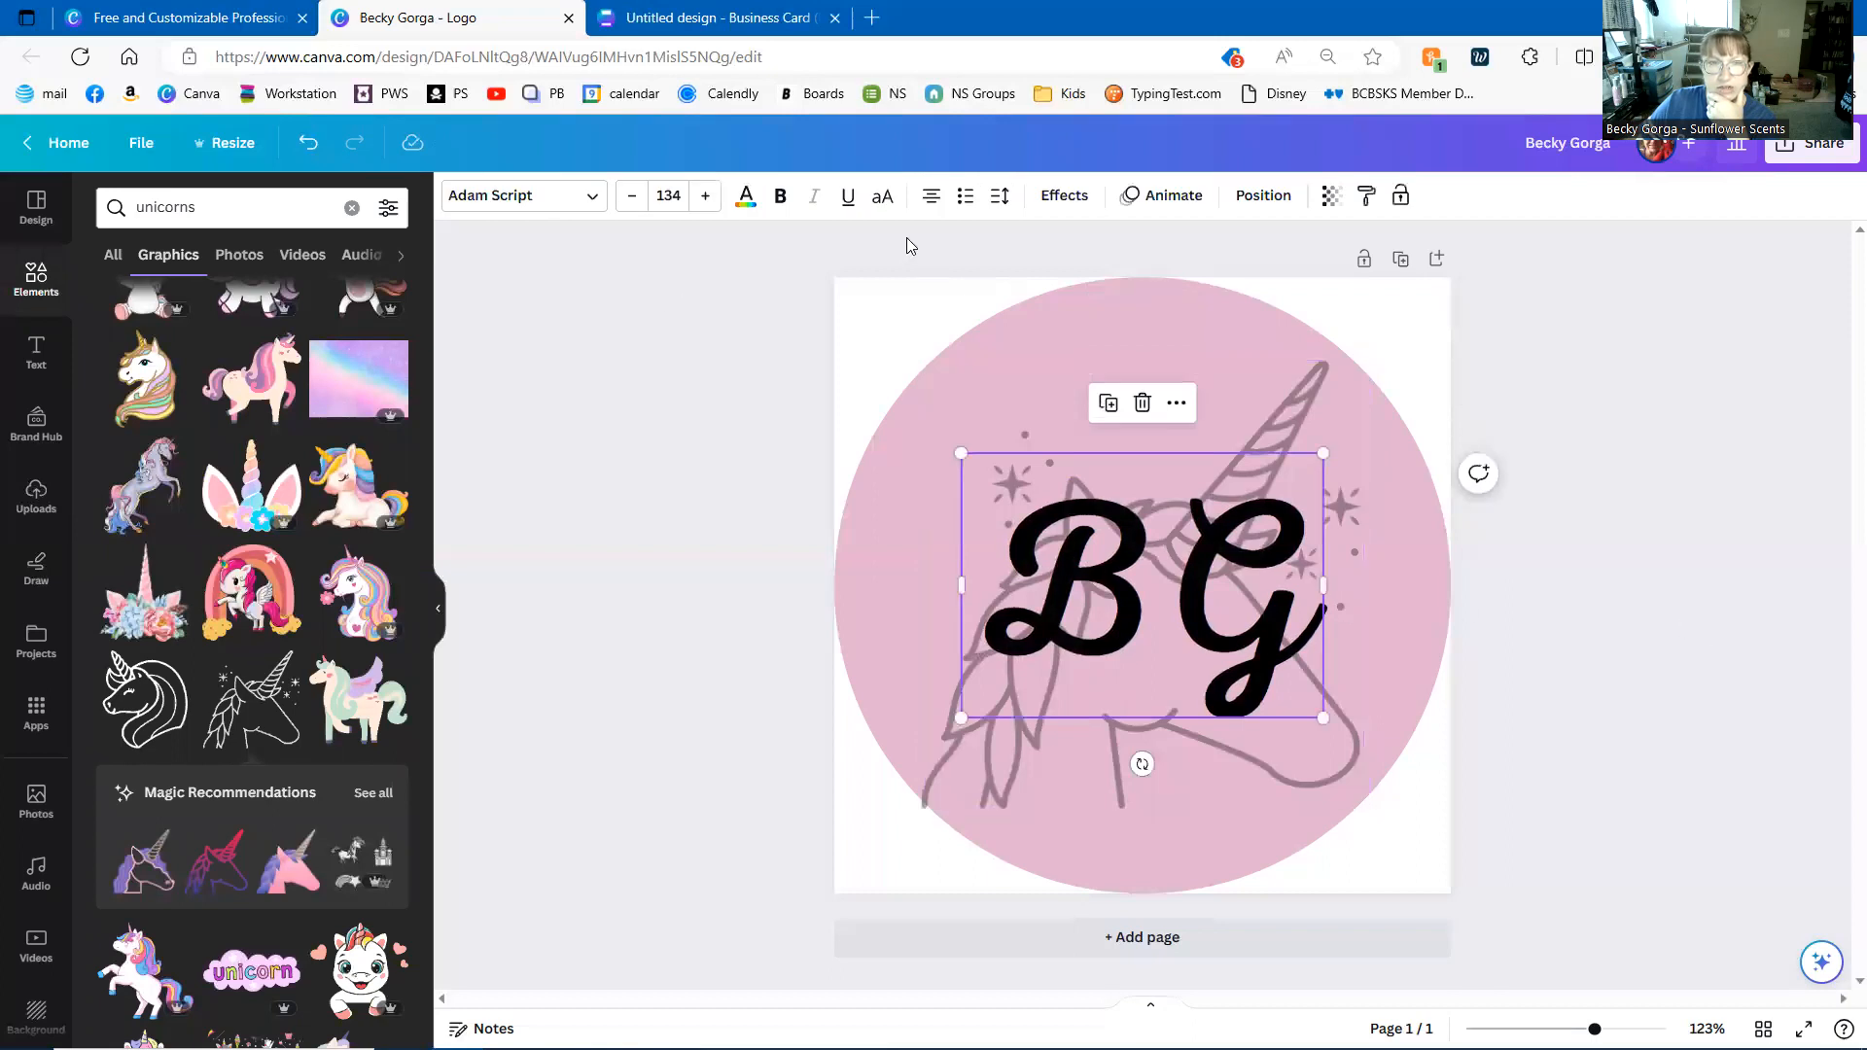
- Make the BG initials bold and recolour them from black to bright violet
left_click(780, 195)
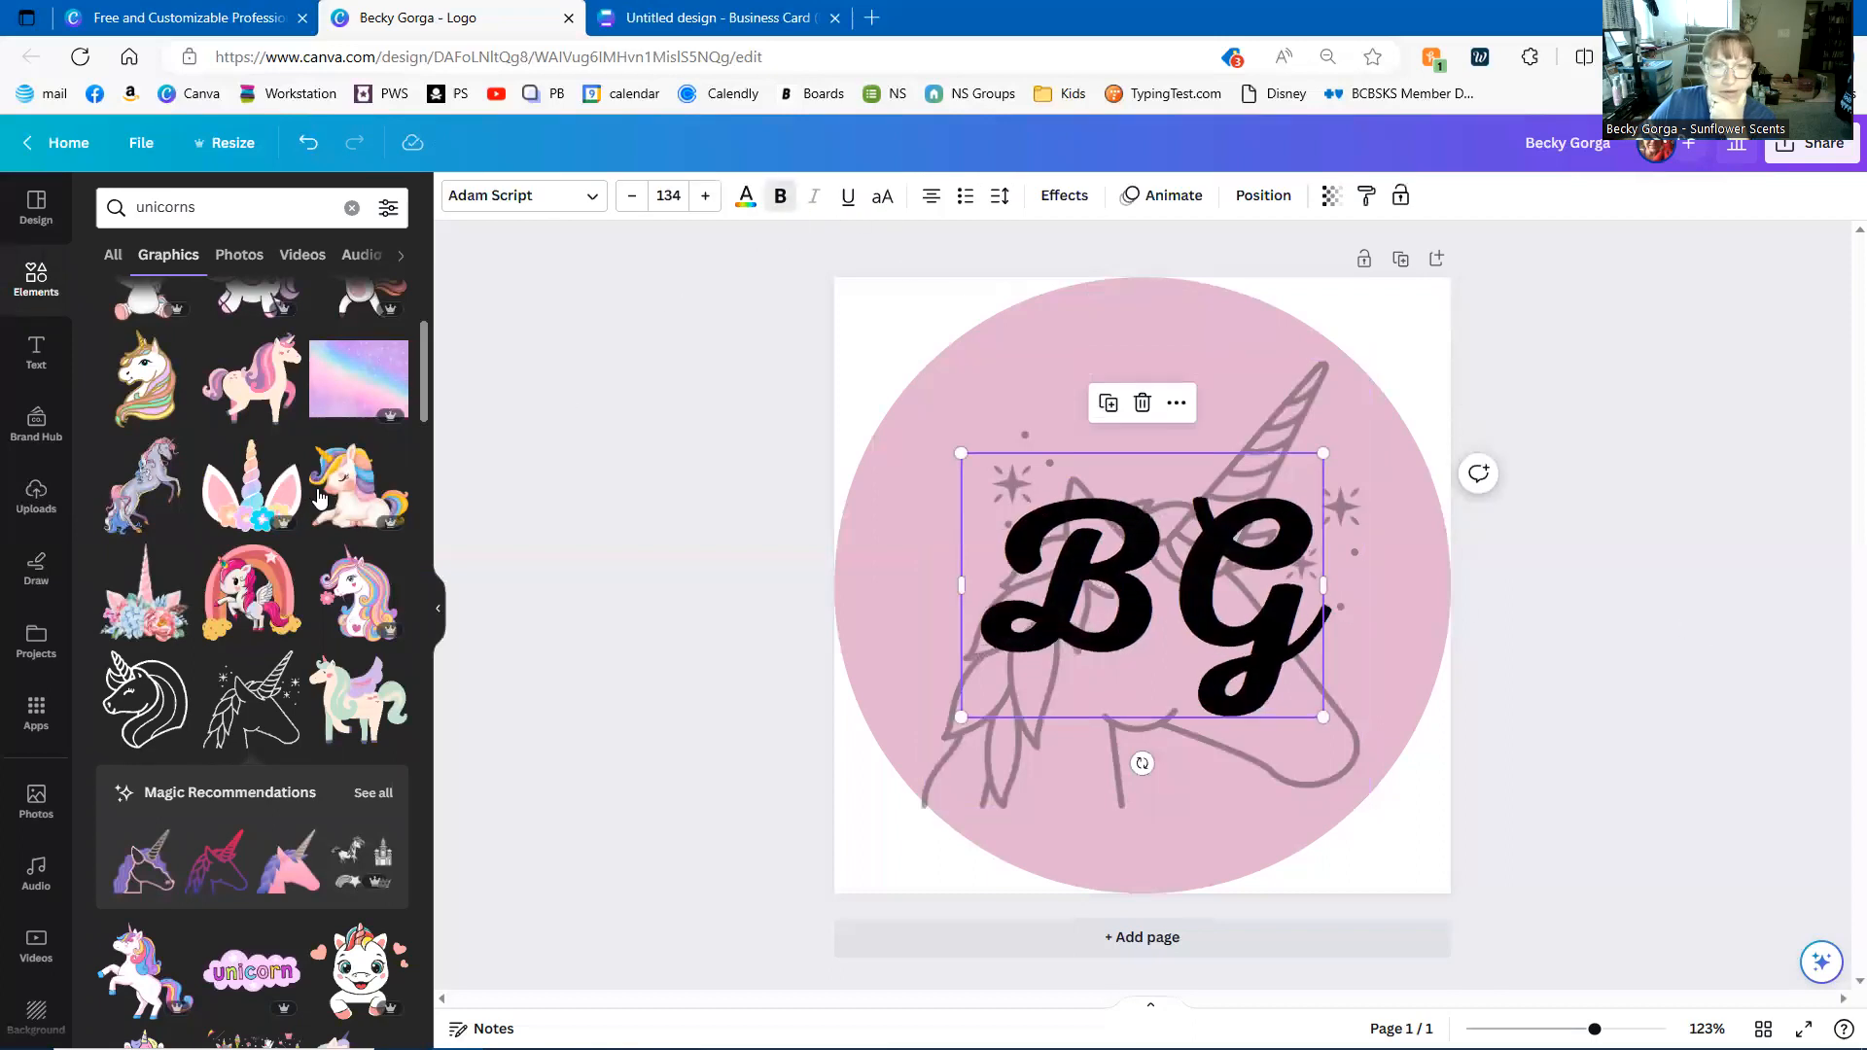
left_click(747, 198)
left_click(389, 788)
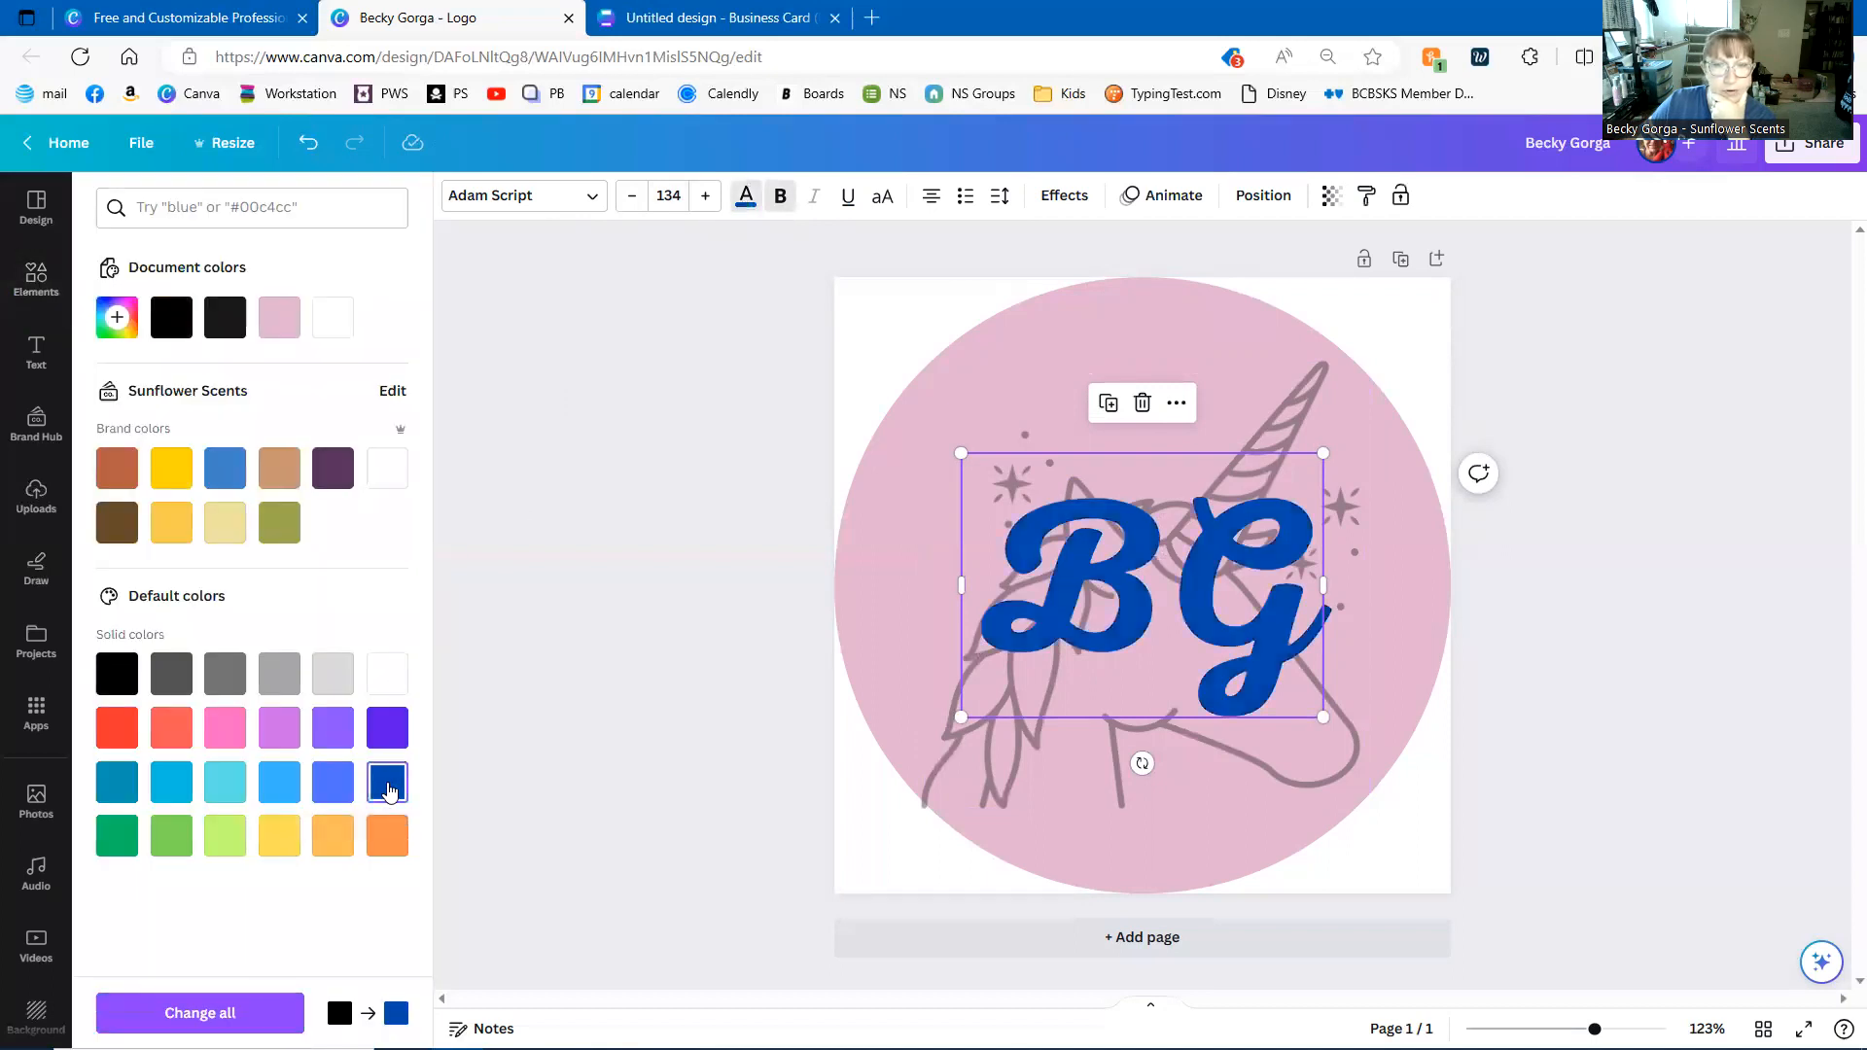
left_click(330, 784)
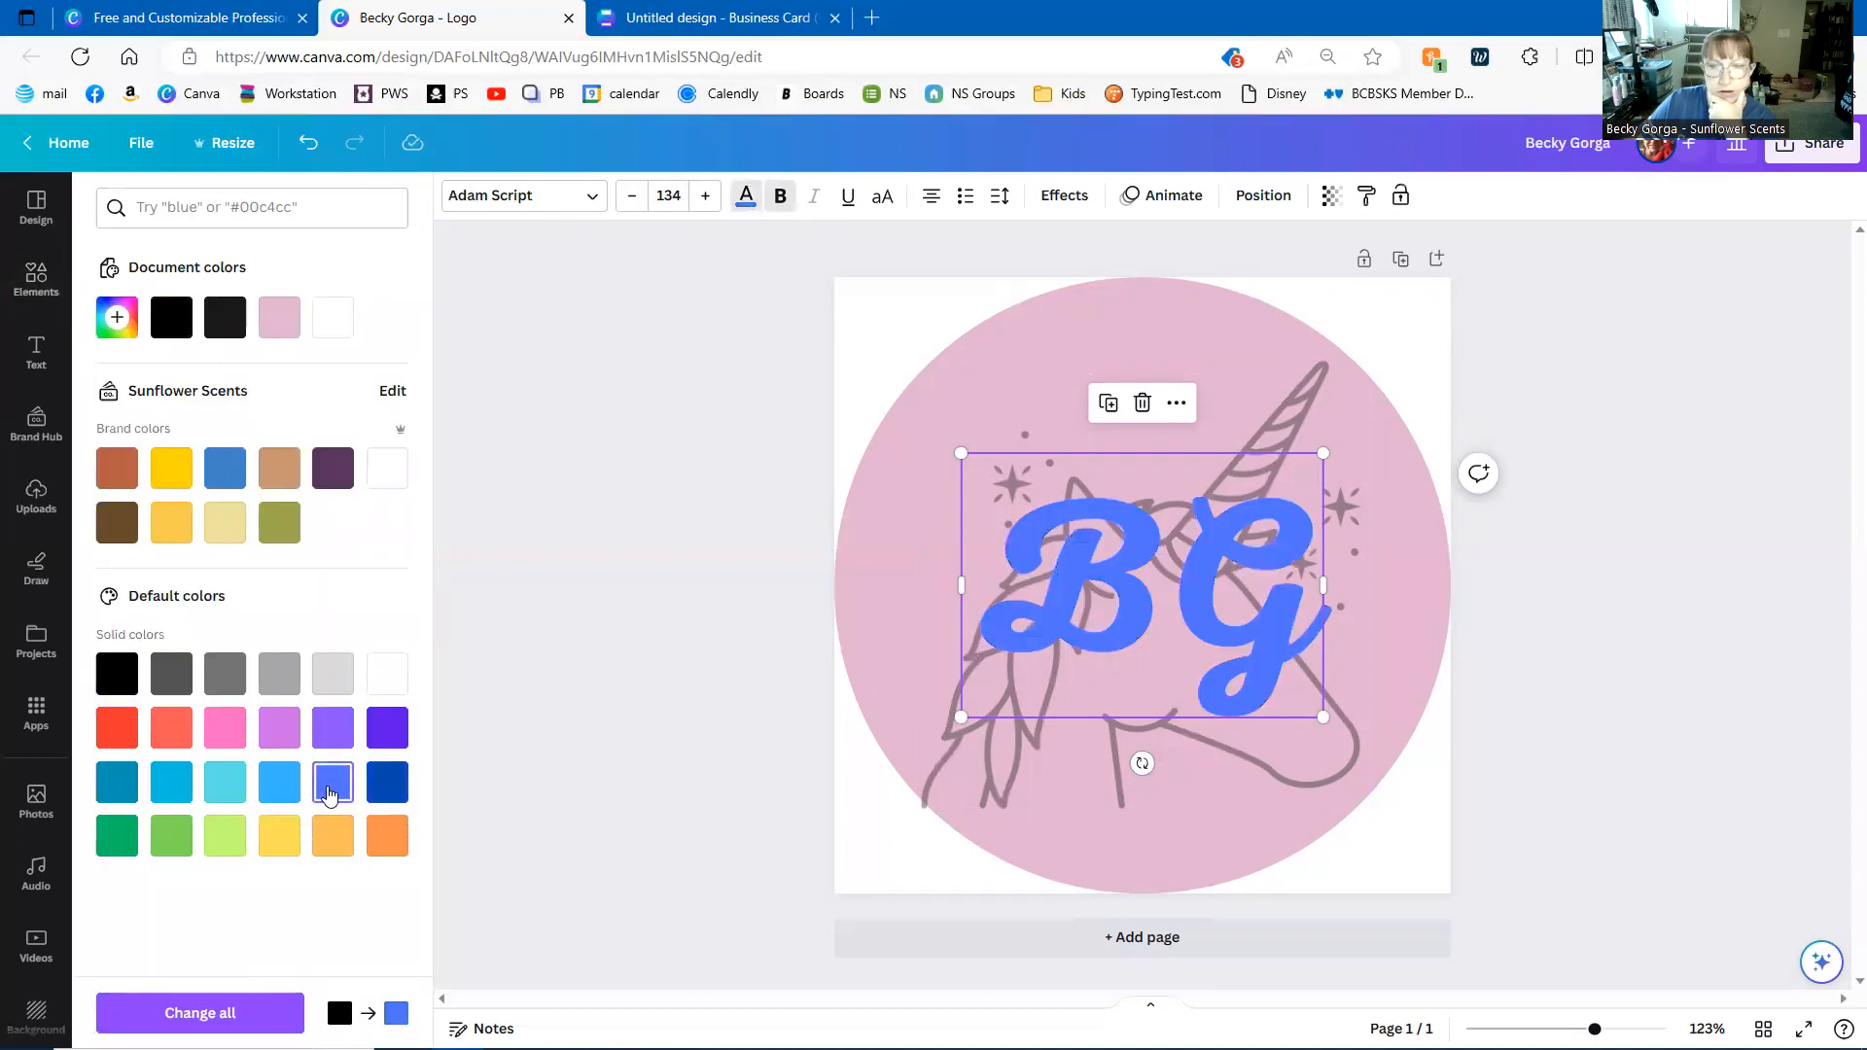
left_click(367, 727)
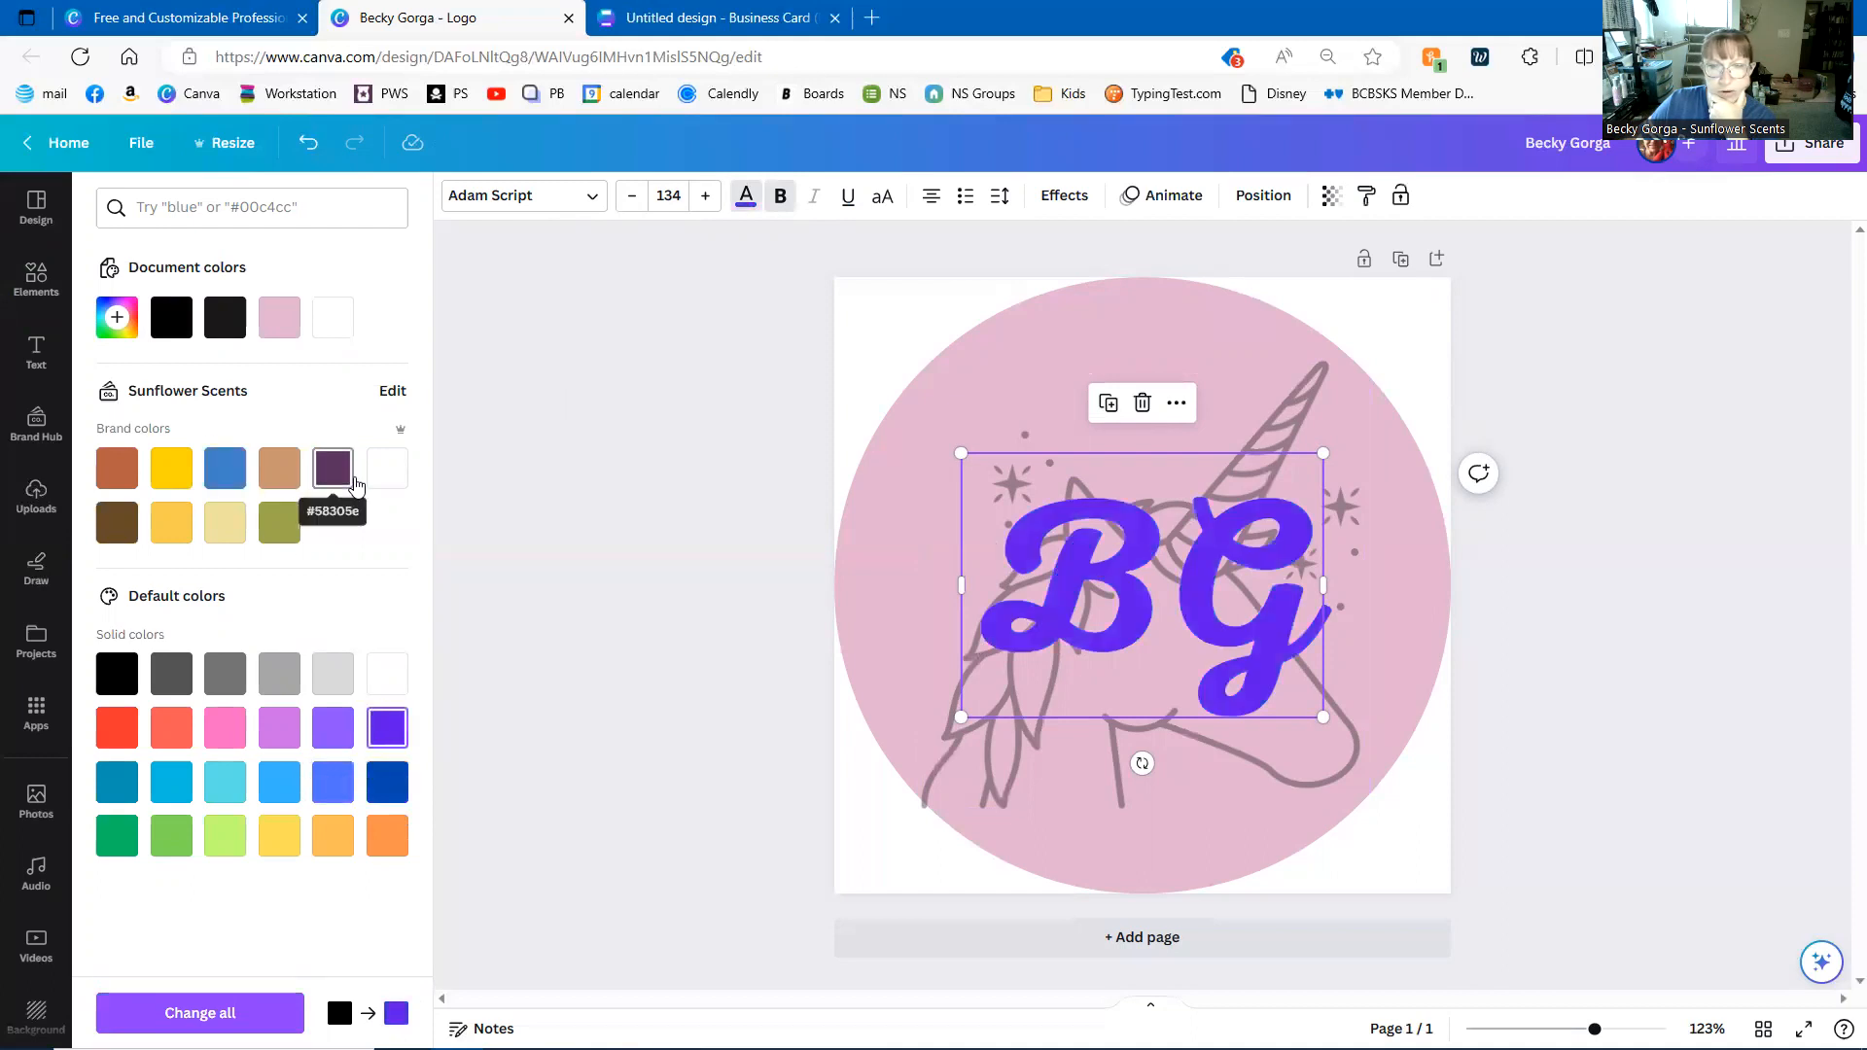
left_click(515, 495)
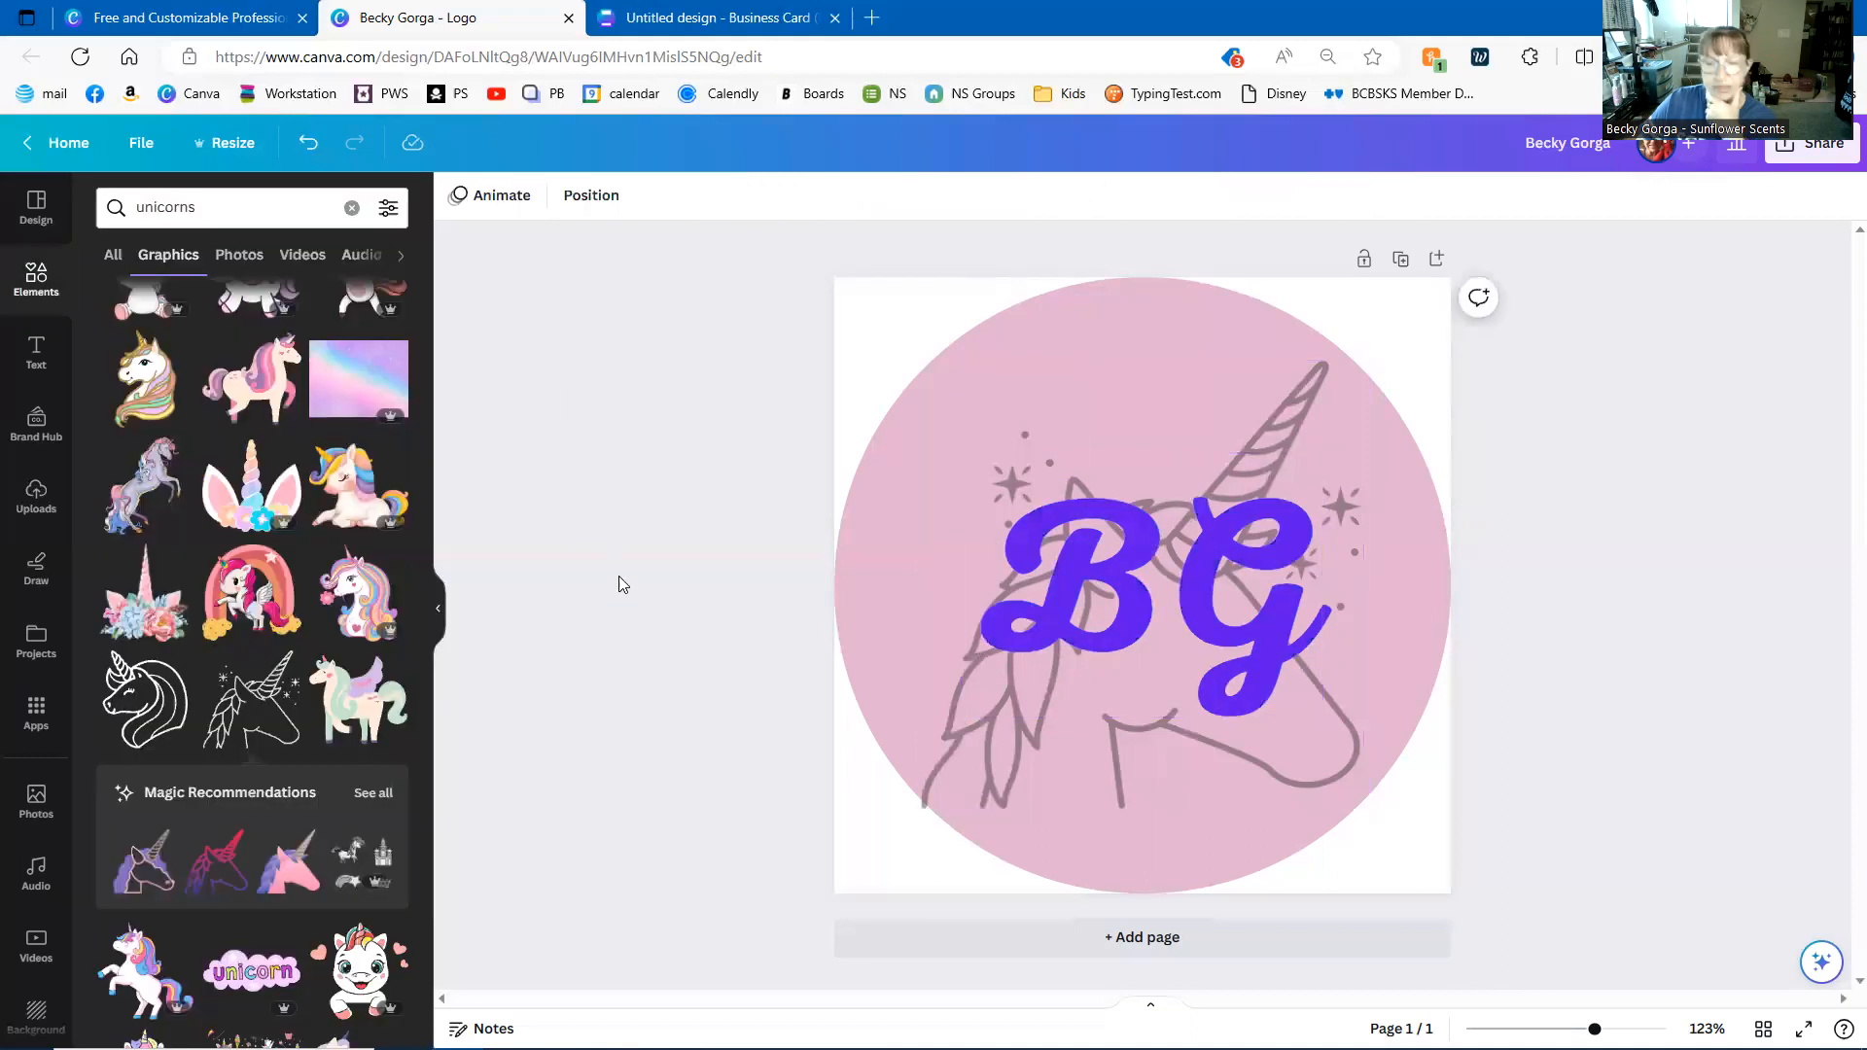
- Fade the unicorn outline to transparency 25 and re-centre it in the pink circle
left_click(1310, 380)
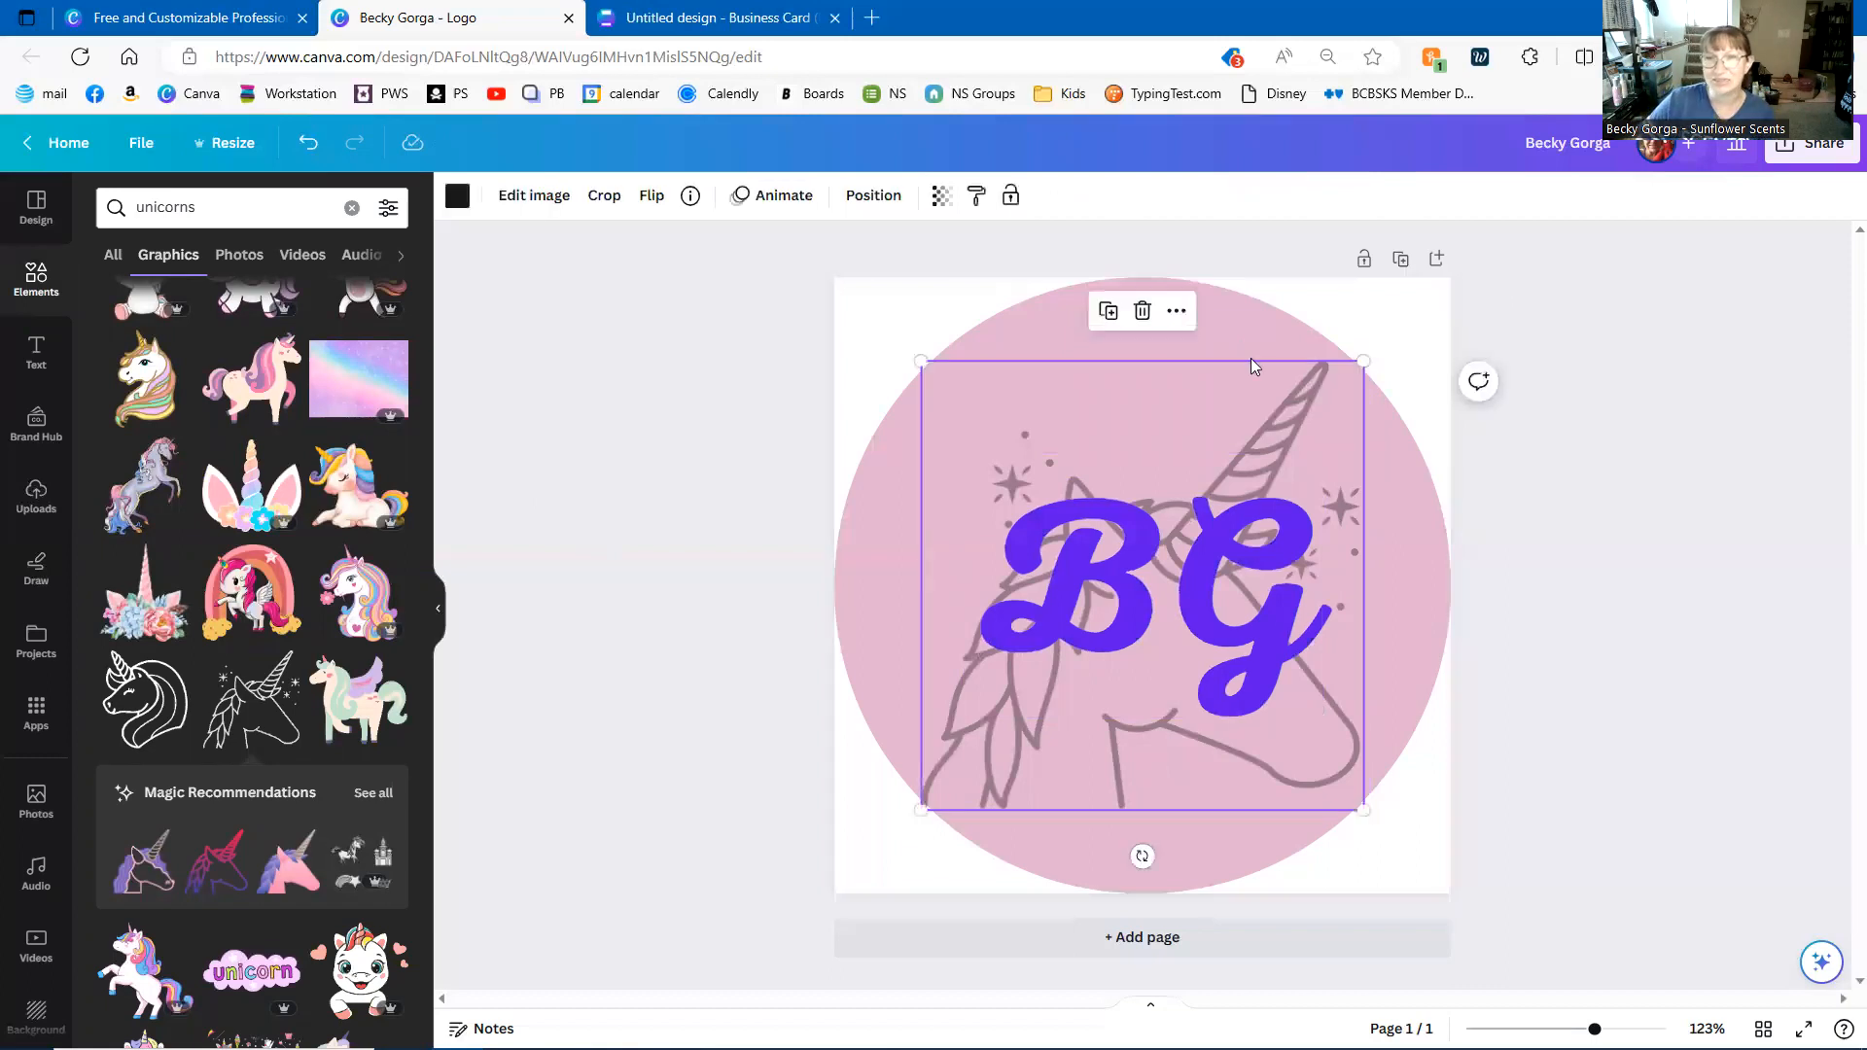
left_click(939, 195)
left_click_drag(823, 283, 799, 283)
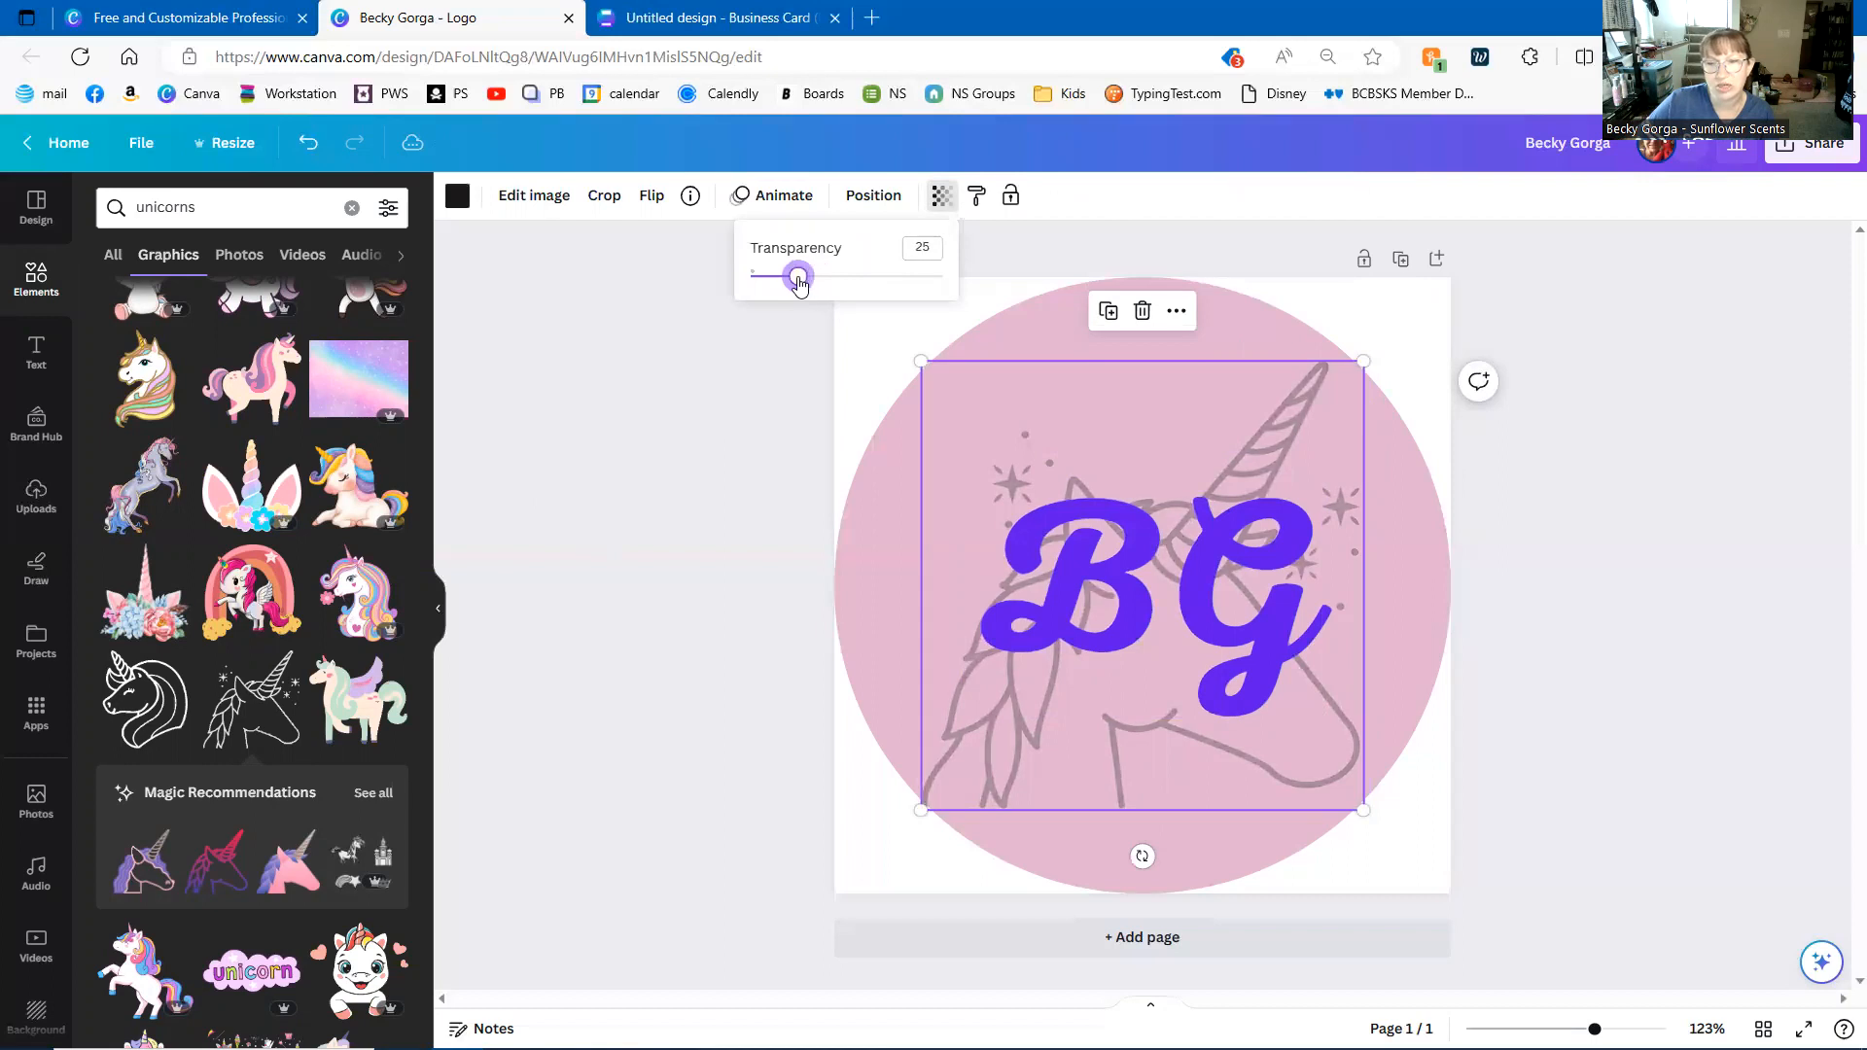
left_click_drag(1002, 766, 1099, 757)
left_click(1716, 753)
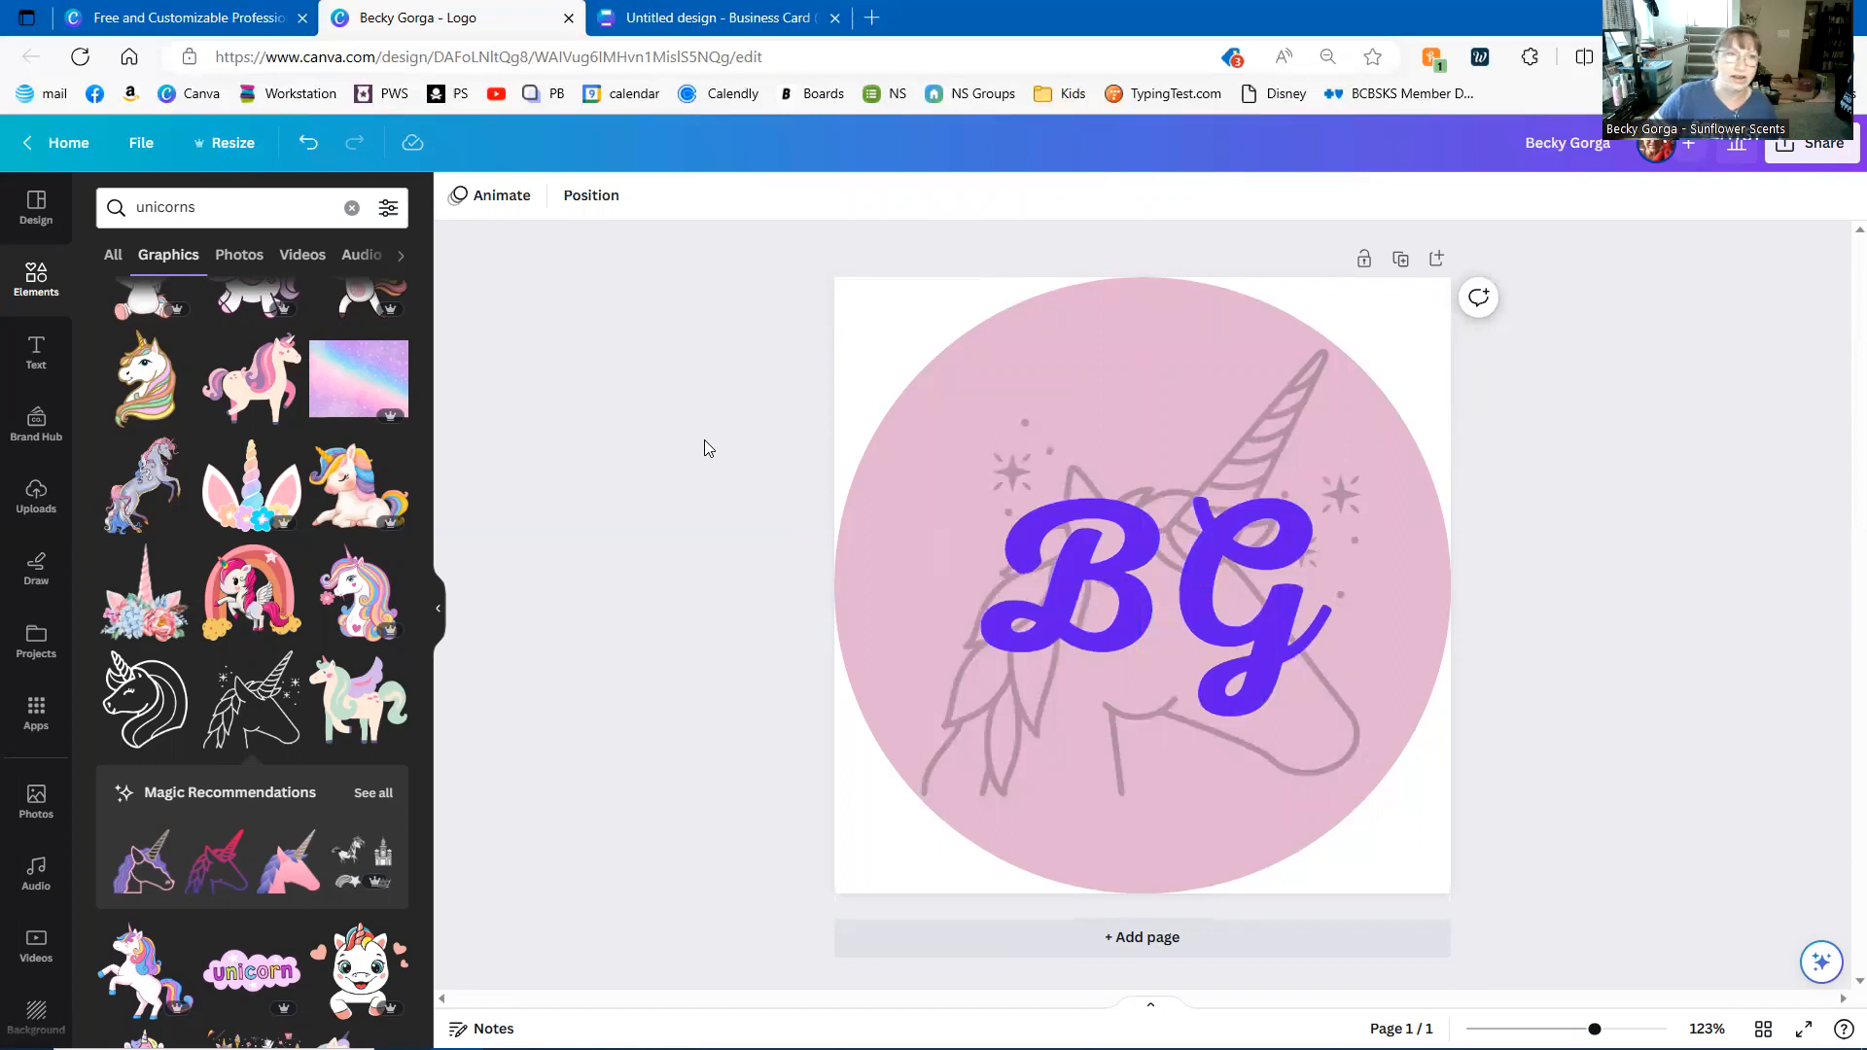
- Add a subheading reading 'Independent Scentsy Consultant' beneath the BG initials
left_click(36, 352)
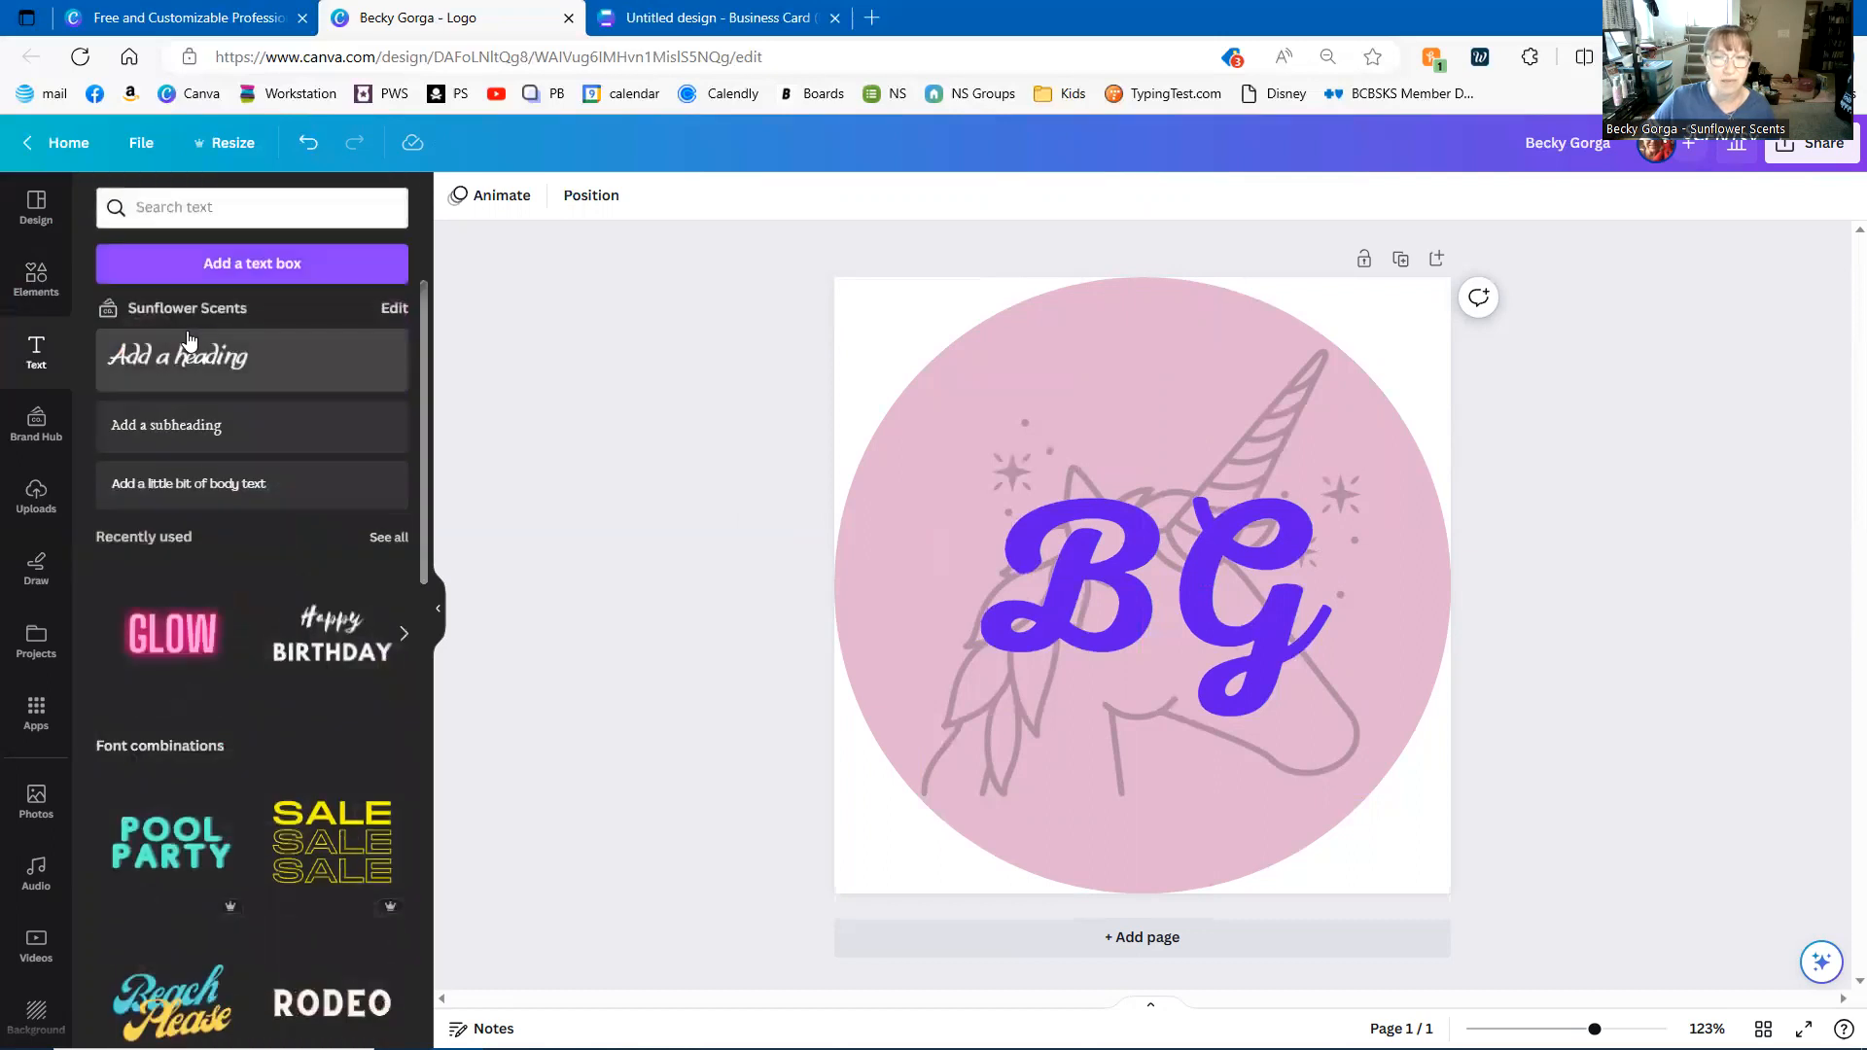
left_click(253, 457)
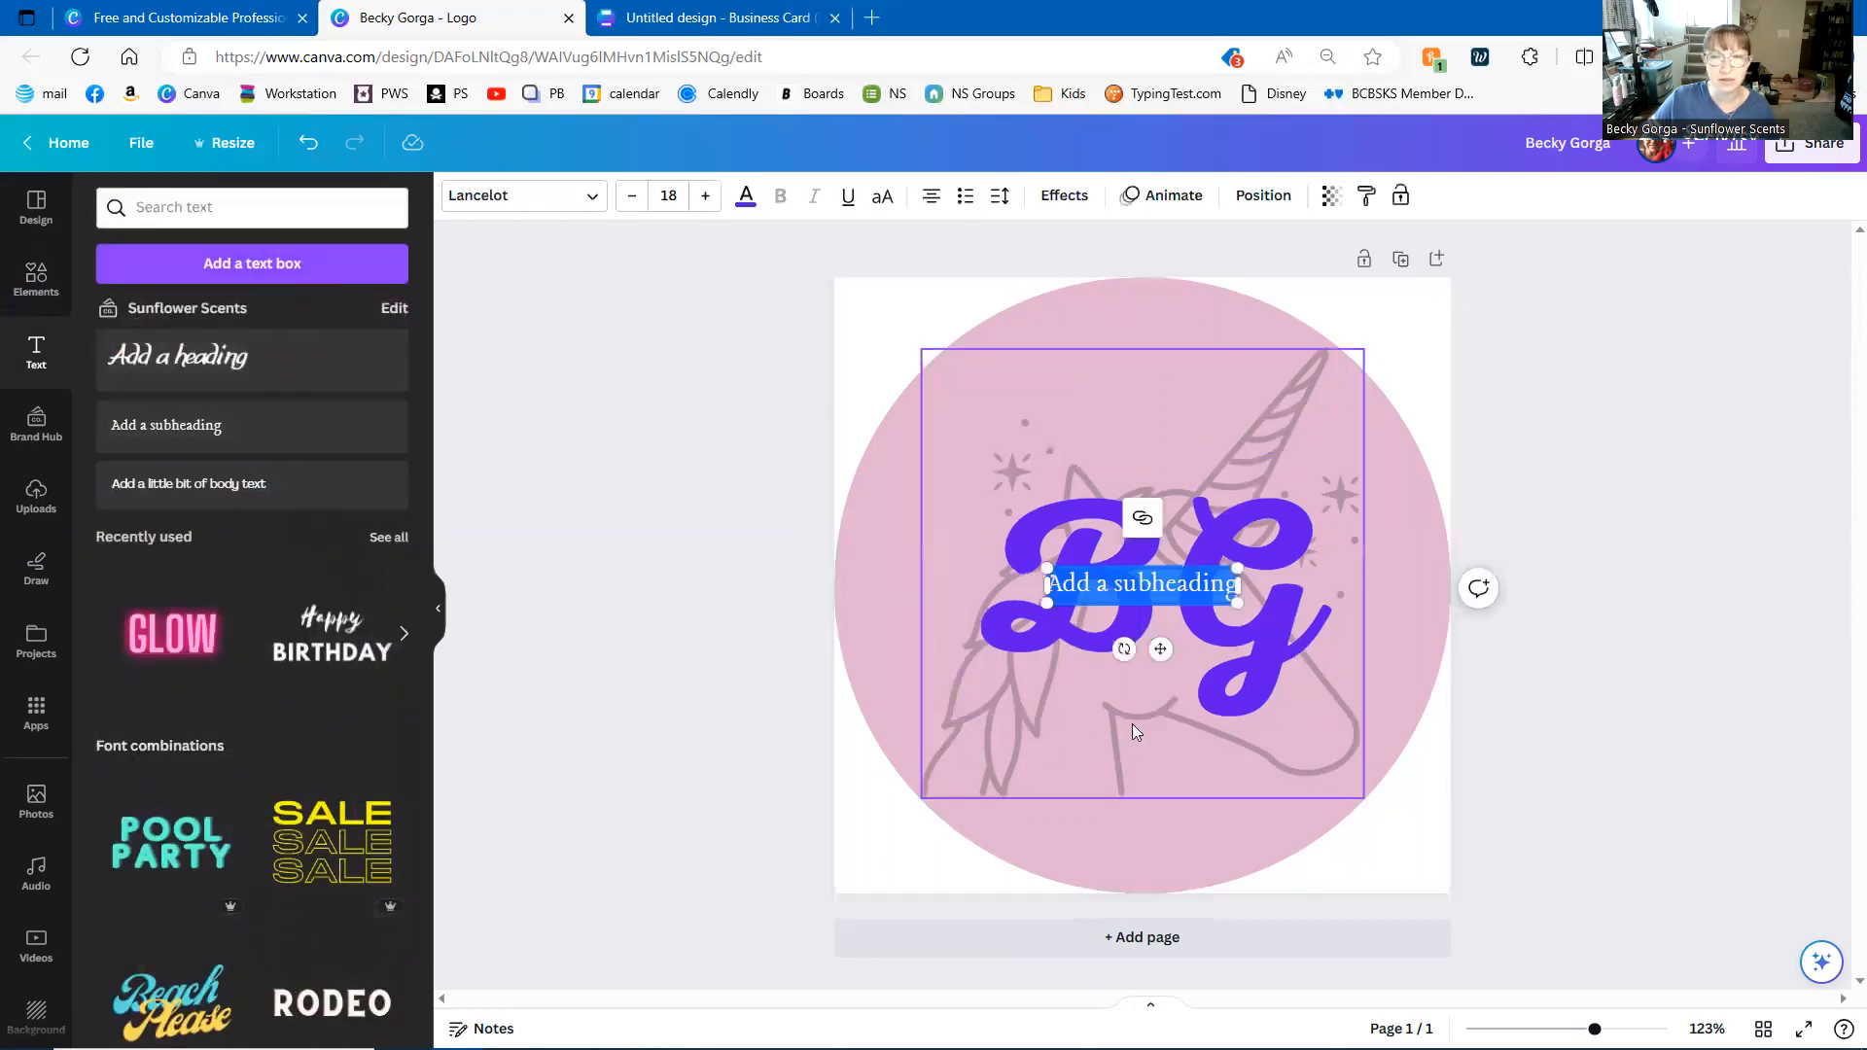
left_click_drag(1160, 652, 1168, 797)
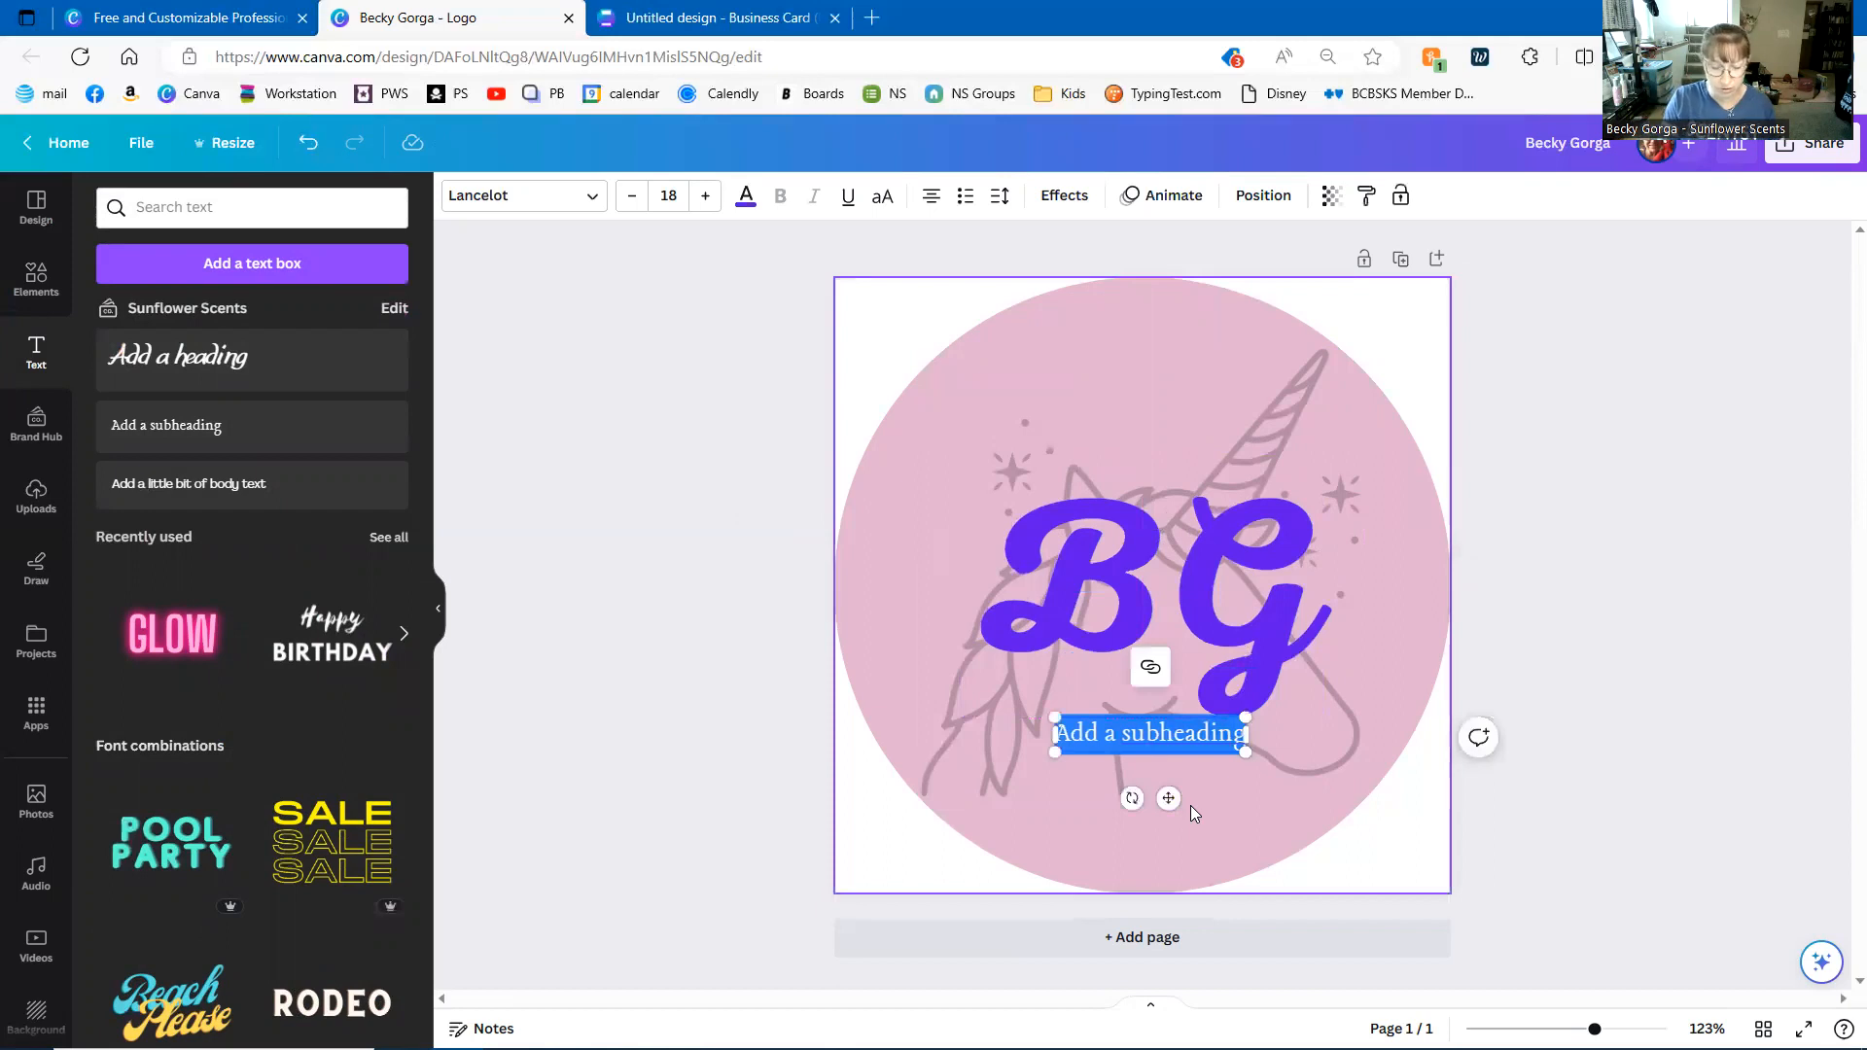
type("Independent")
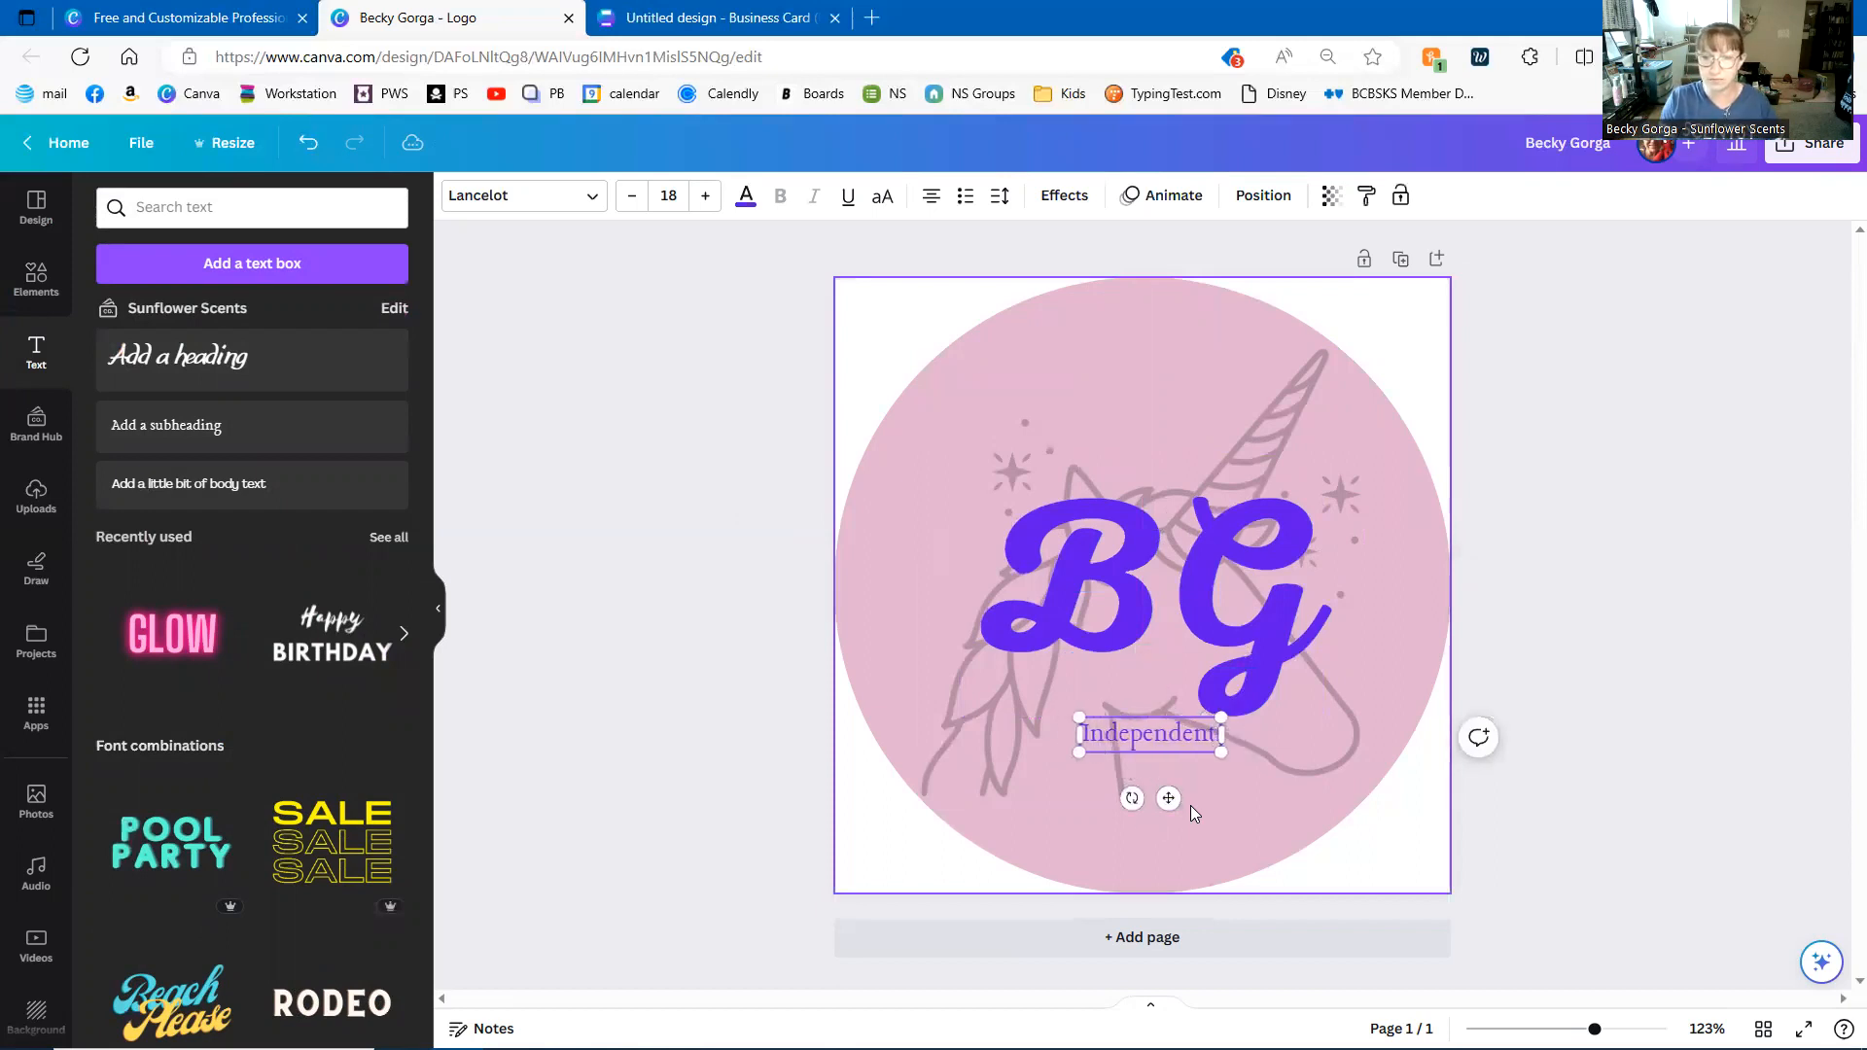
type(" Scent")
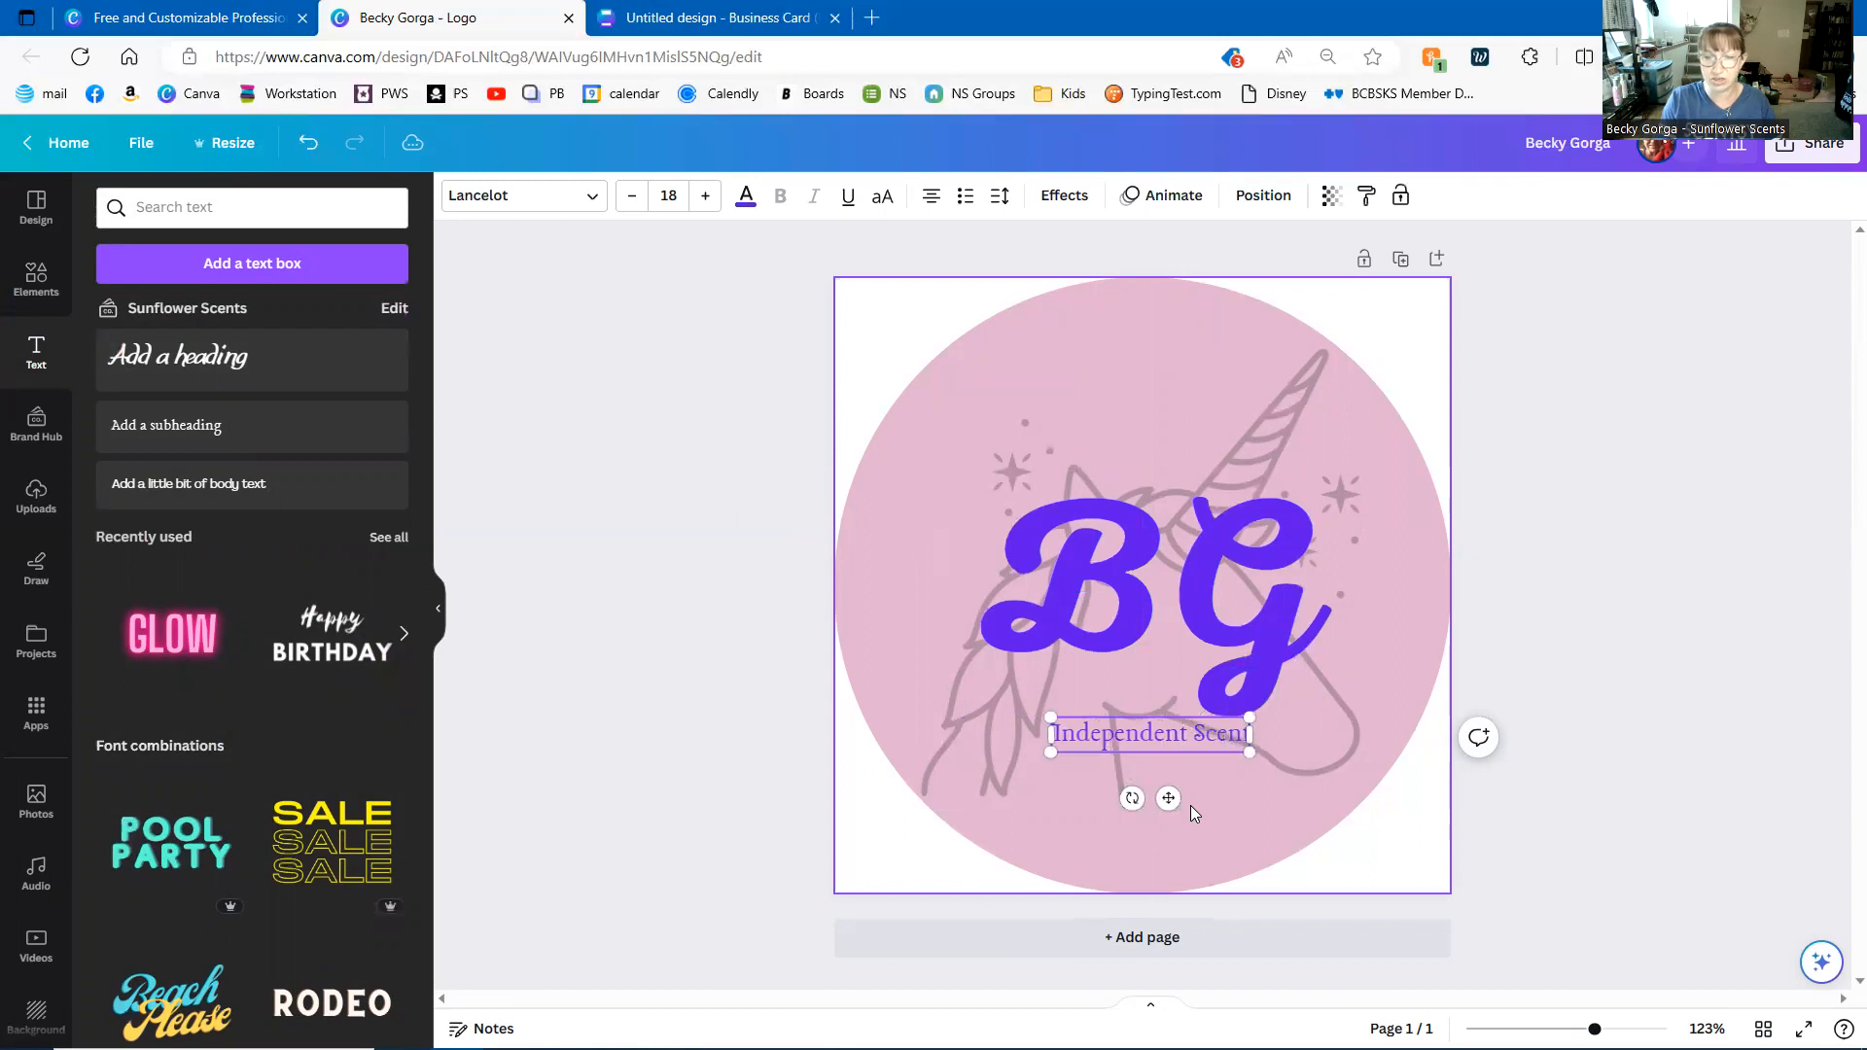
type("sy")
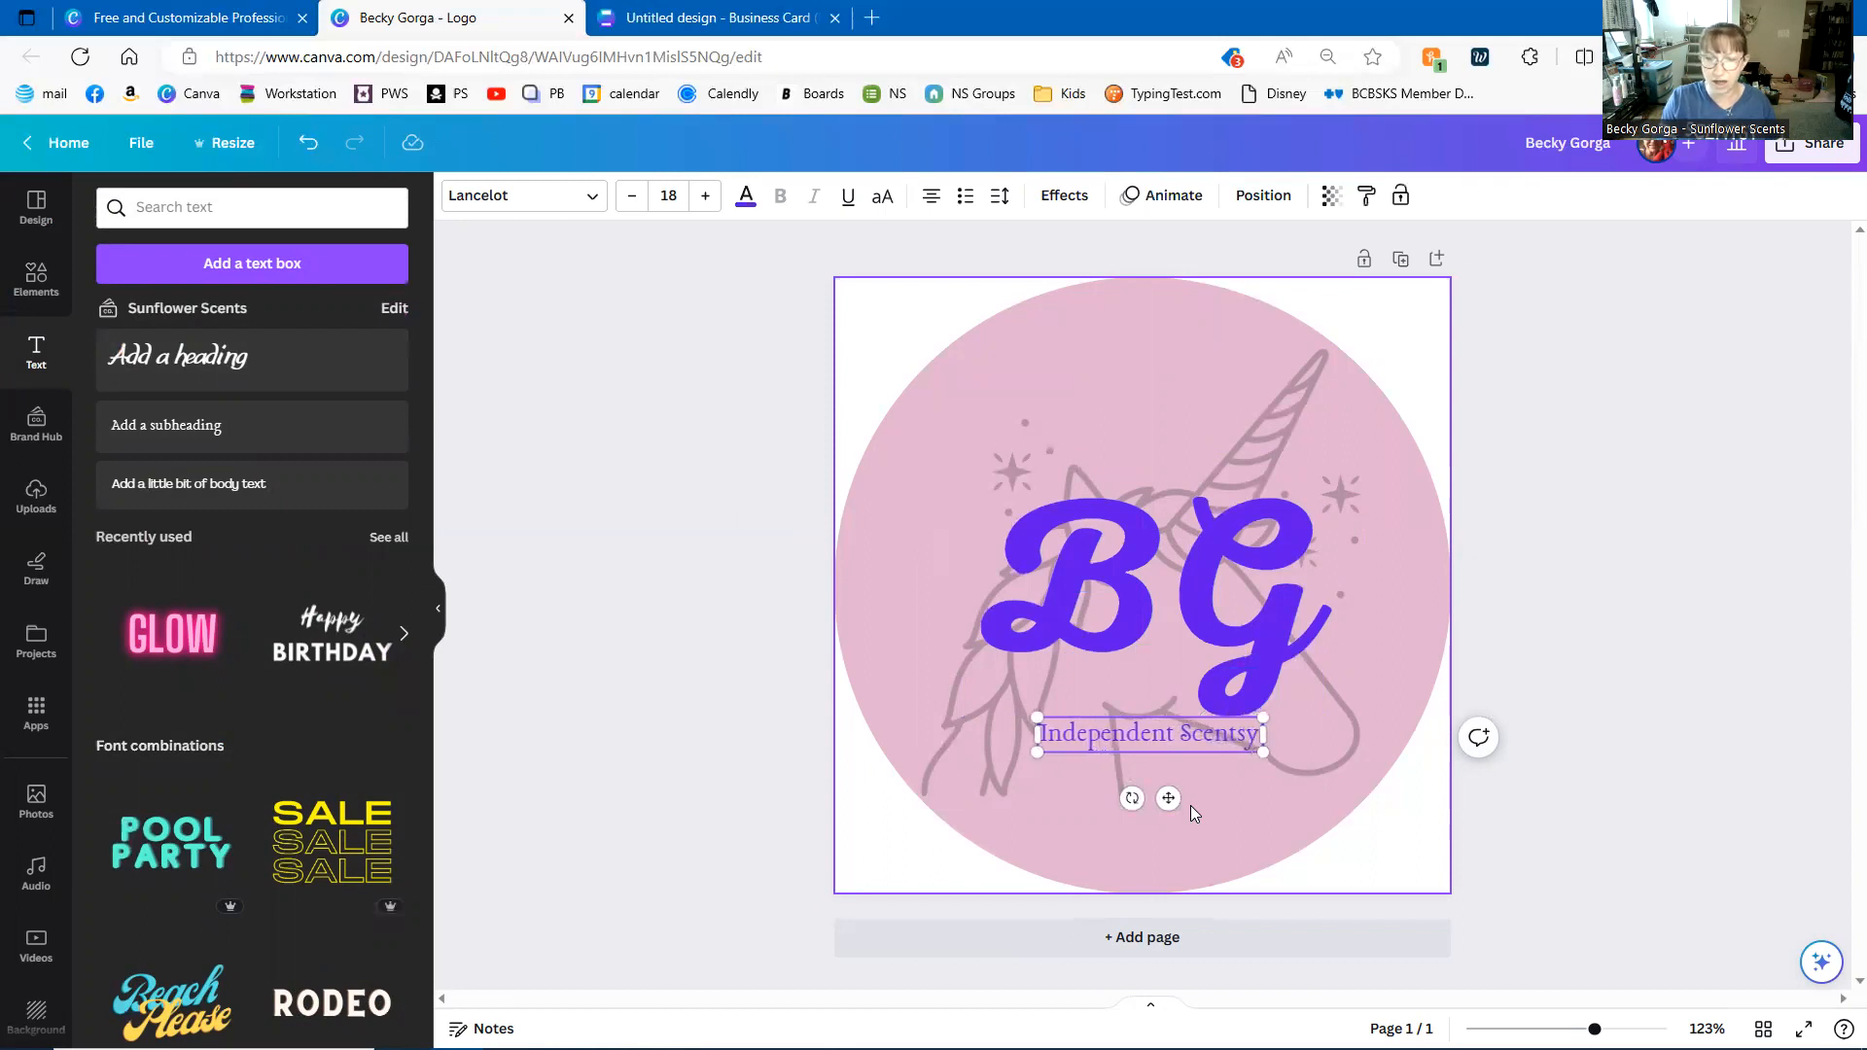
type(" Consultant")
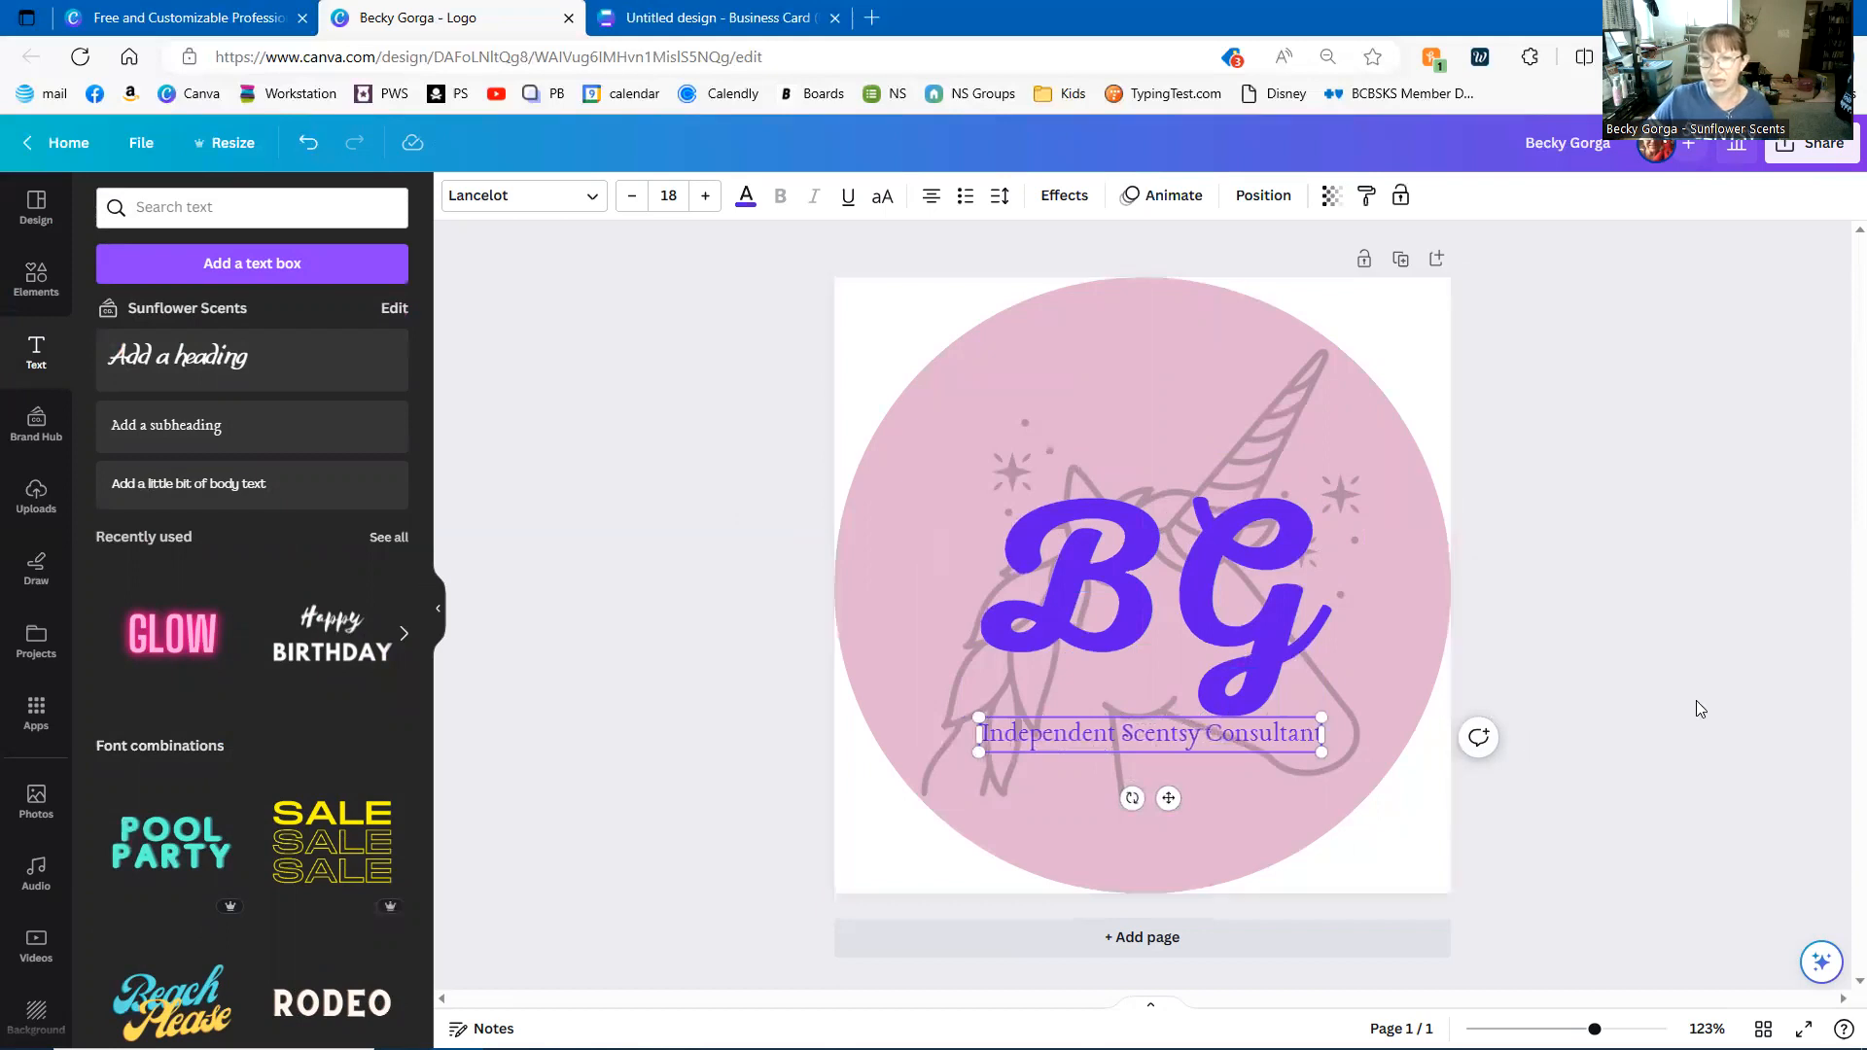
left_click(1620, 784)
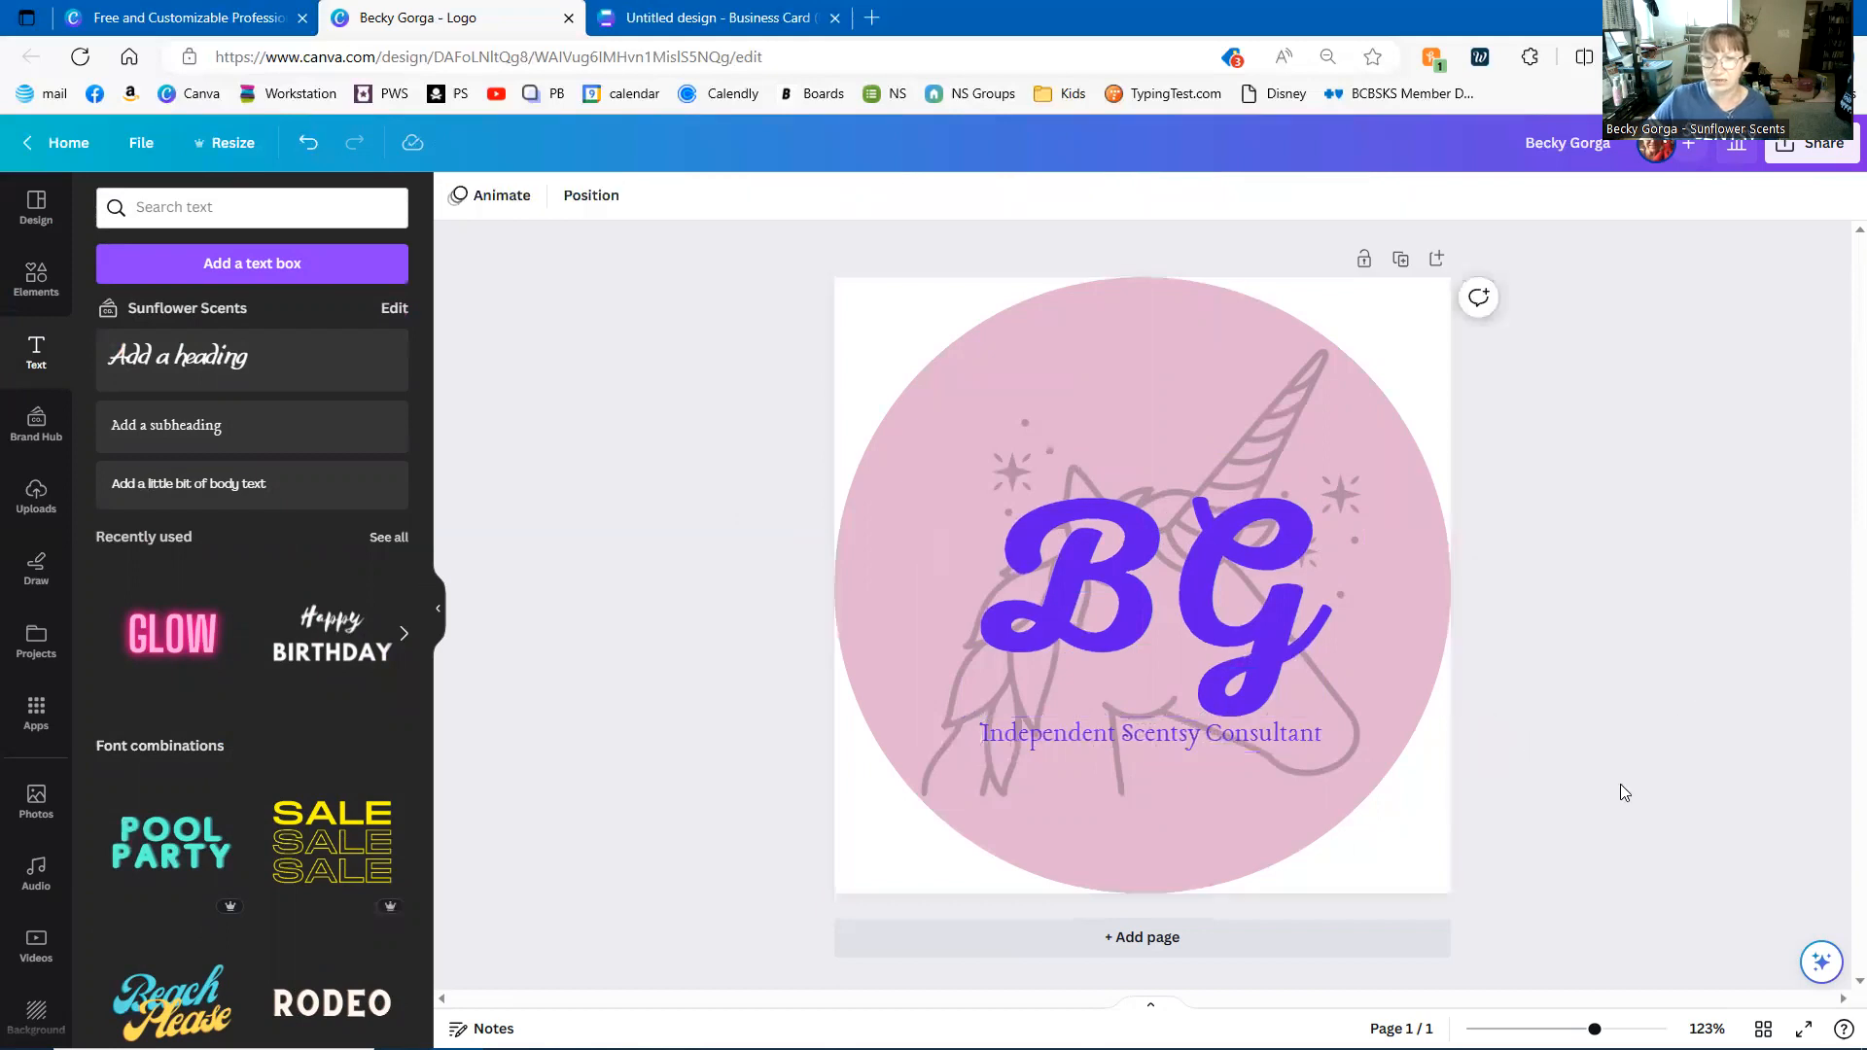
left_click(1280, 732)
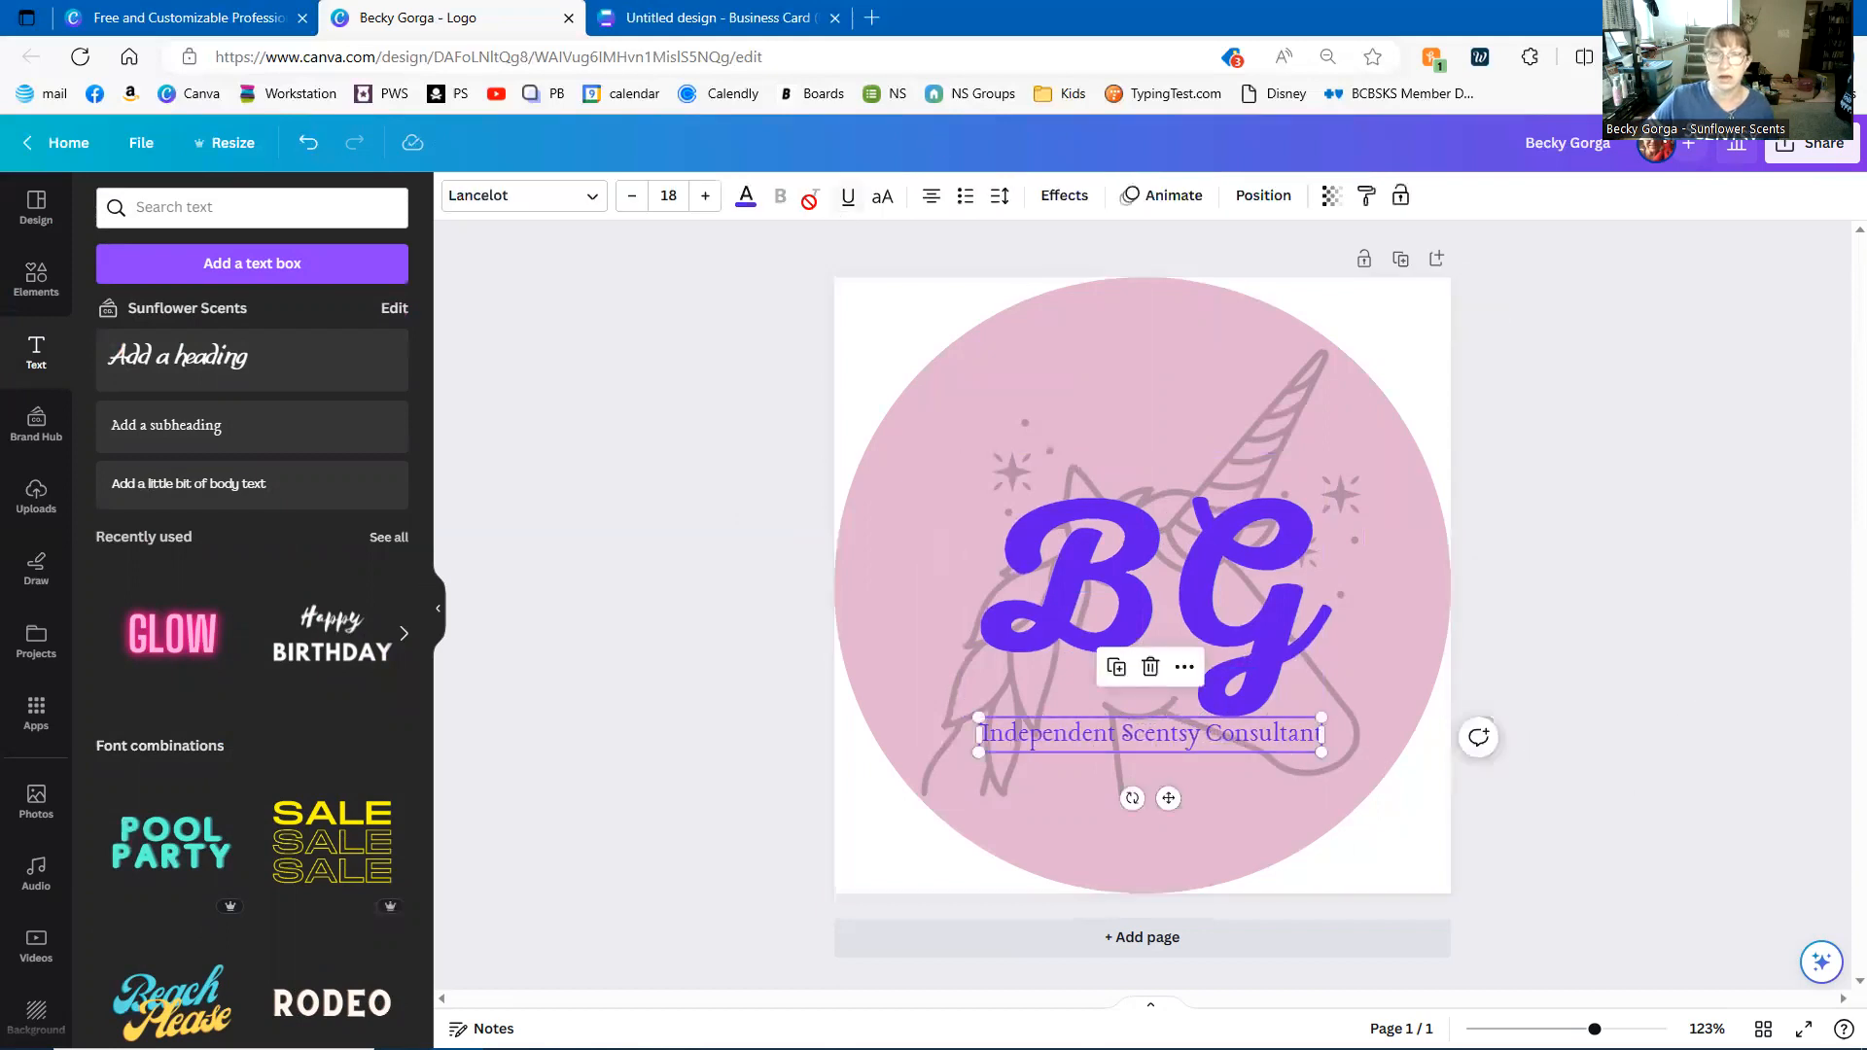
- Change the 'Independent Scentsy Consultant' subheading to the Bernoru SemiCondensed font
left_click(588, 198)
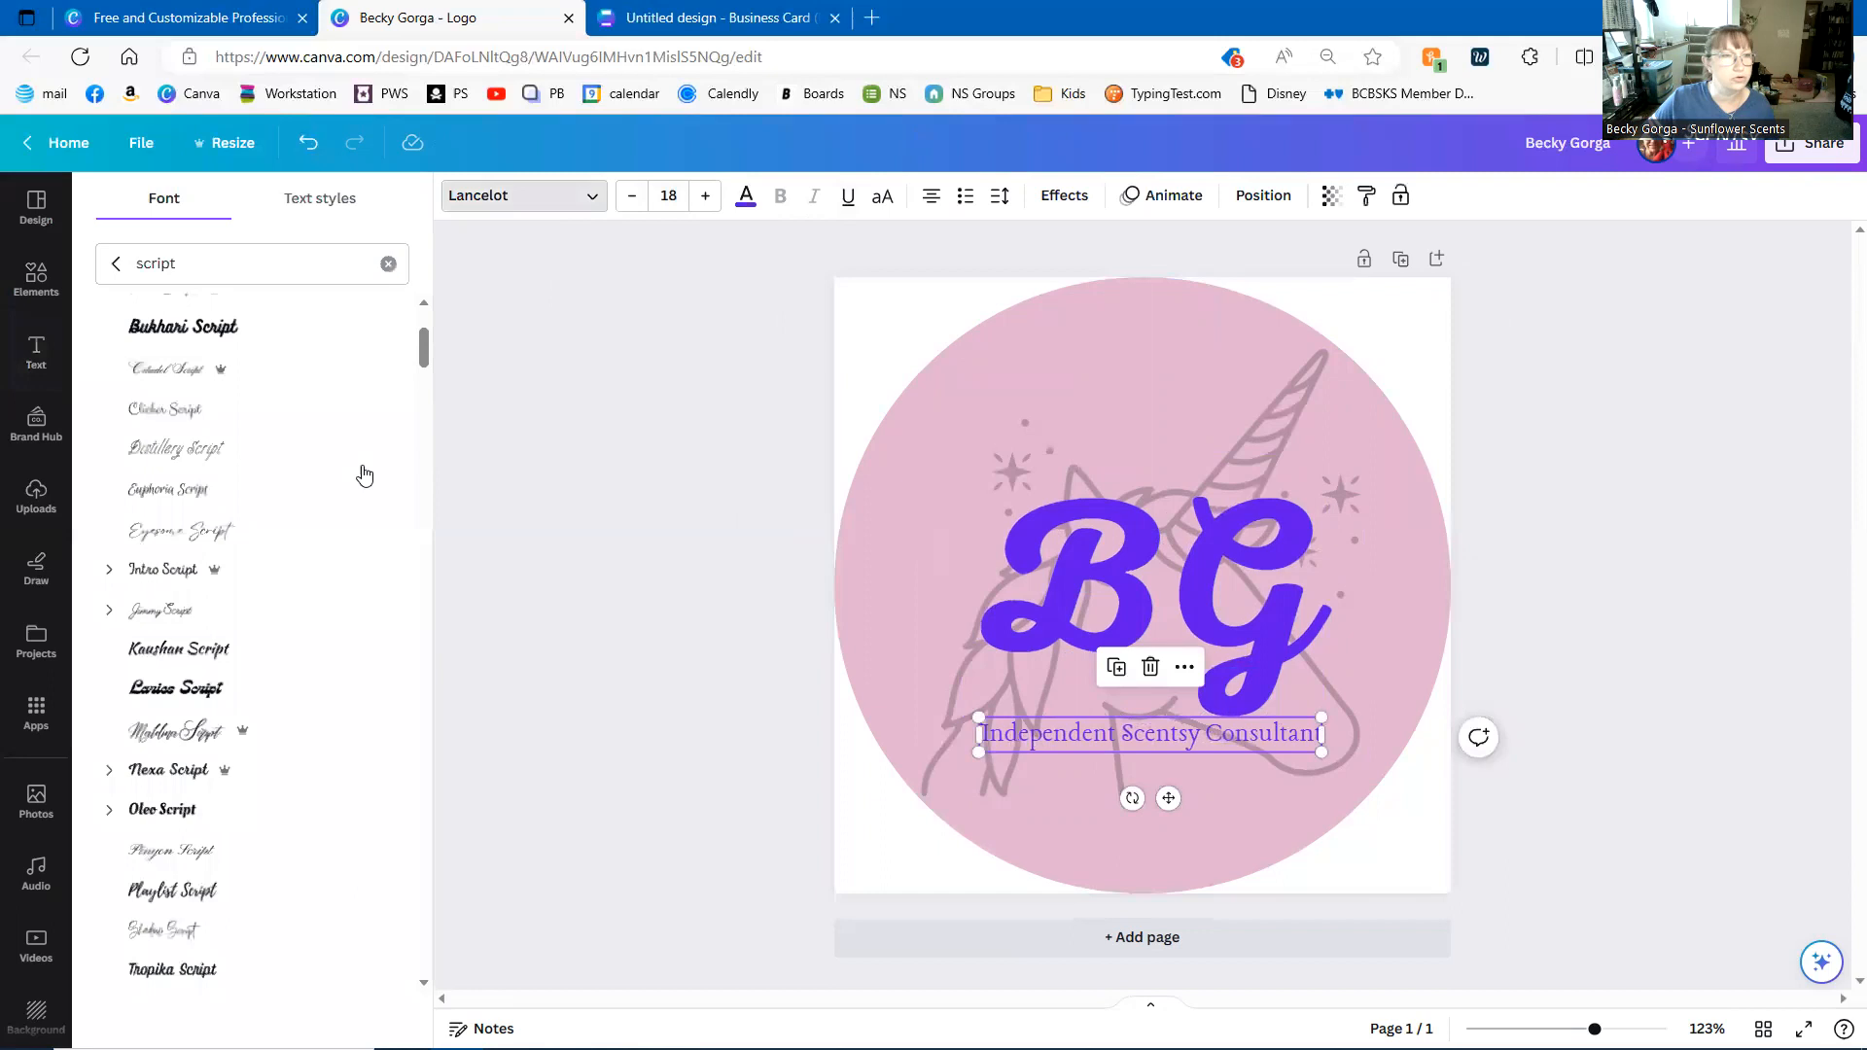
left_click(387, 265)
left_click(273, 314)
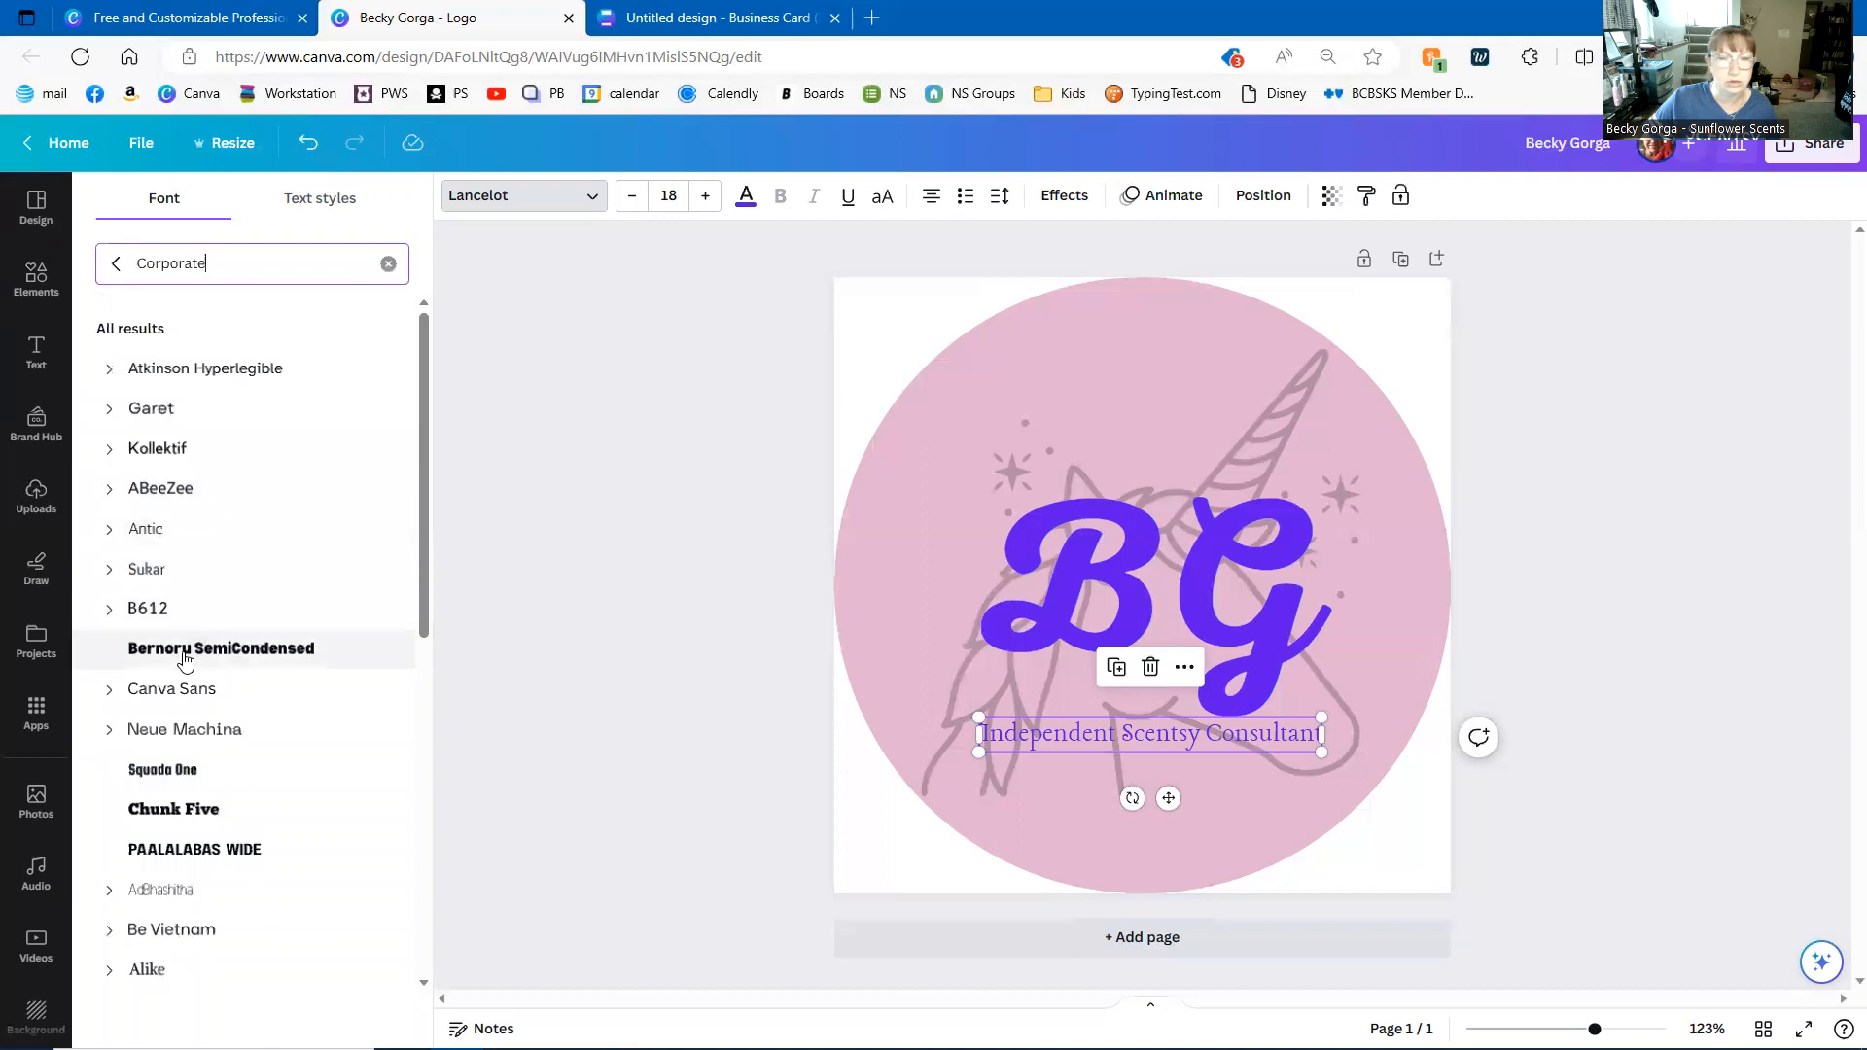
left_click(186, 650)
left_click(1700, 667)
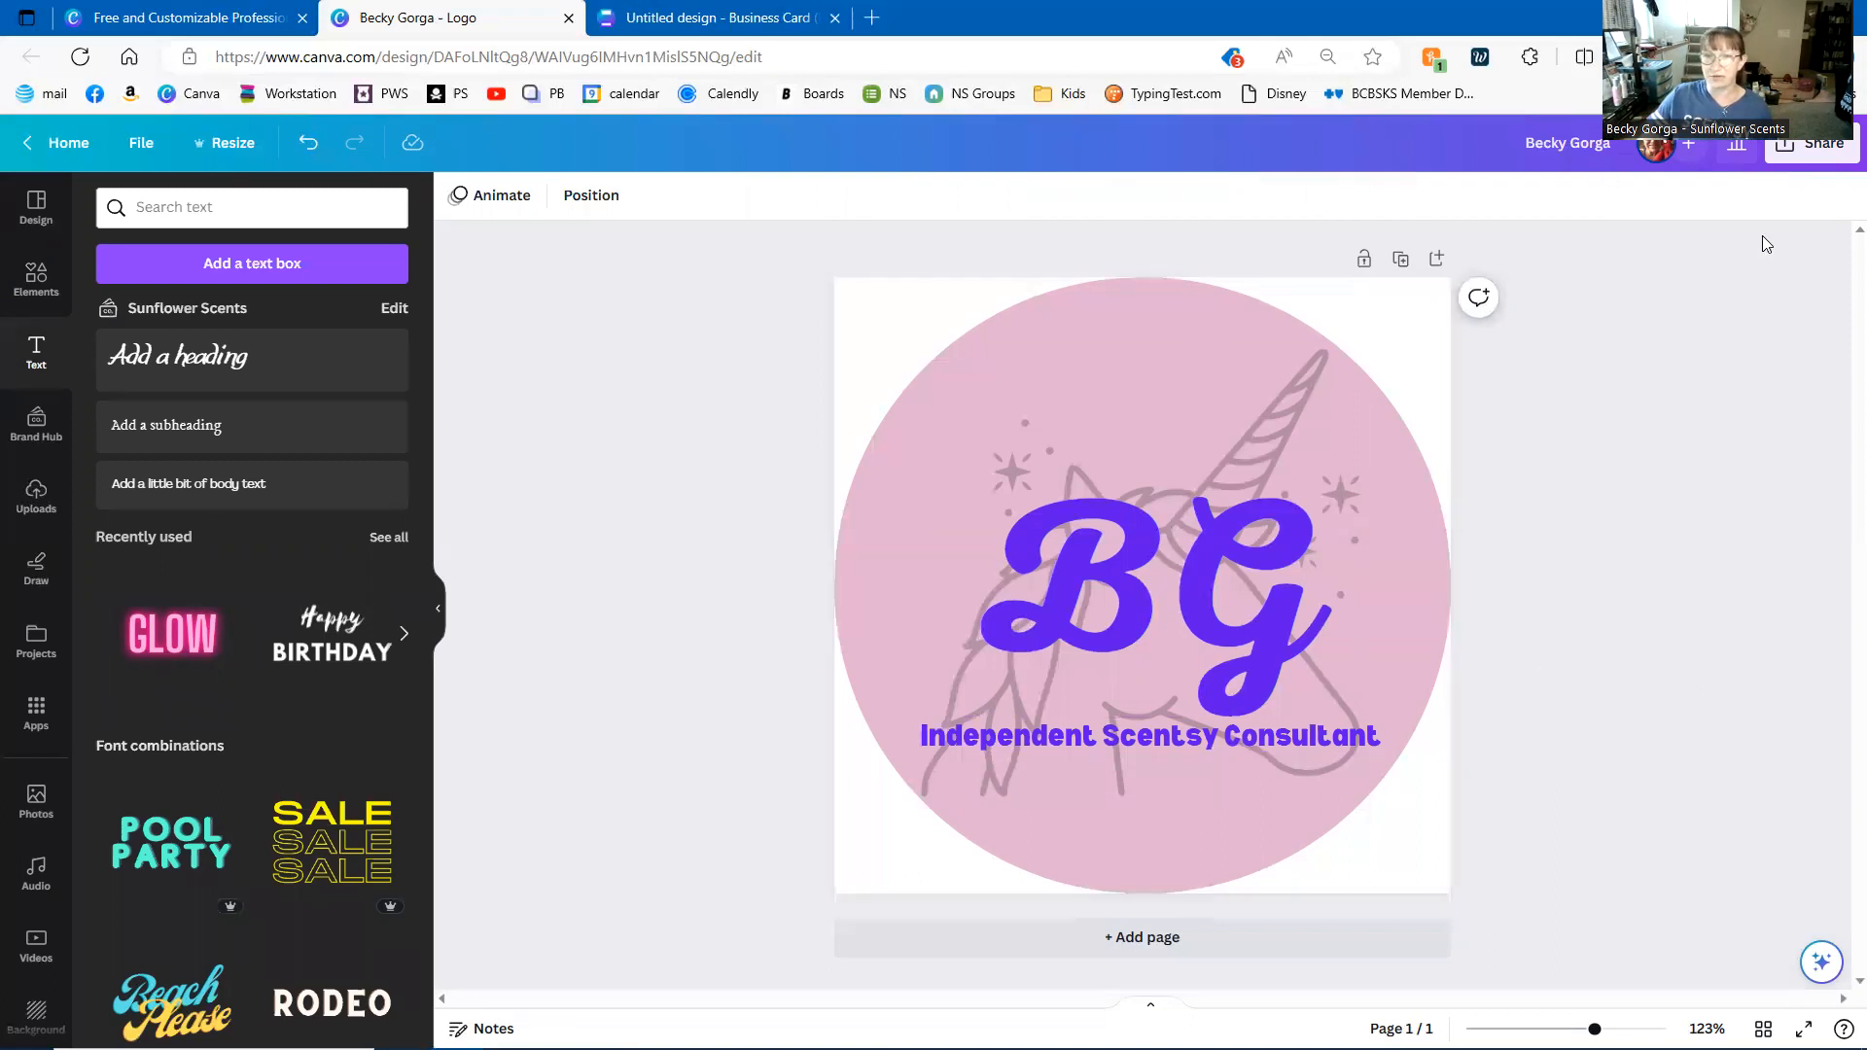
- Download the logo as a 500 × 500 px PNG with a transparent background
left_click(1800, 144)
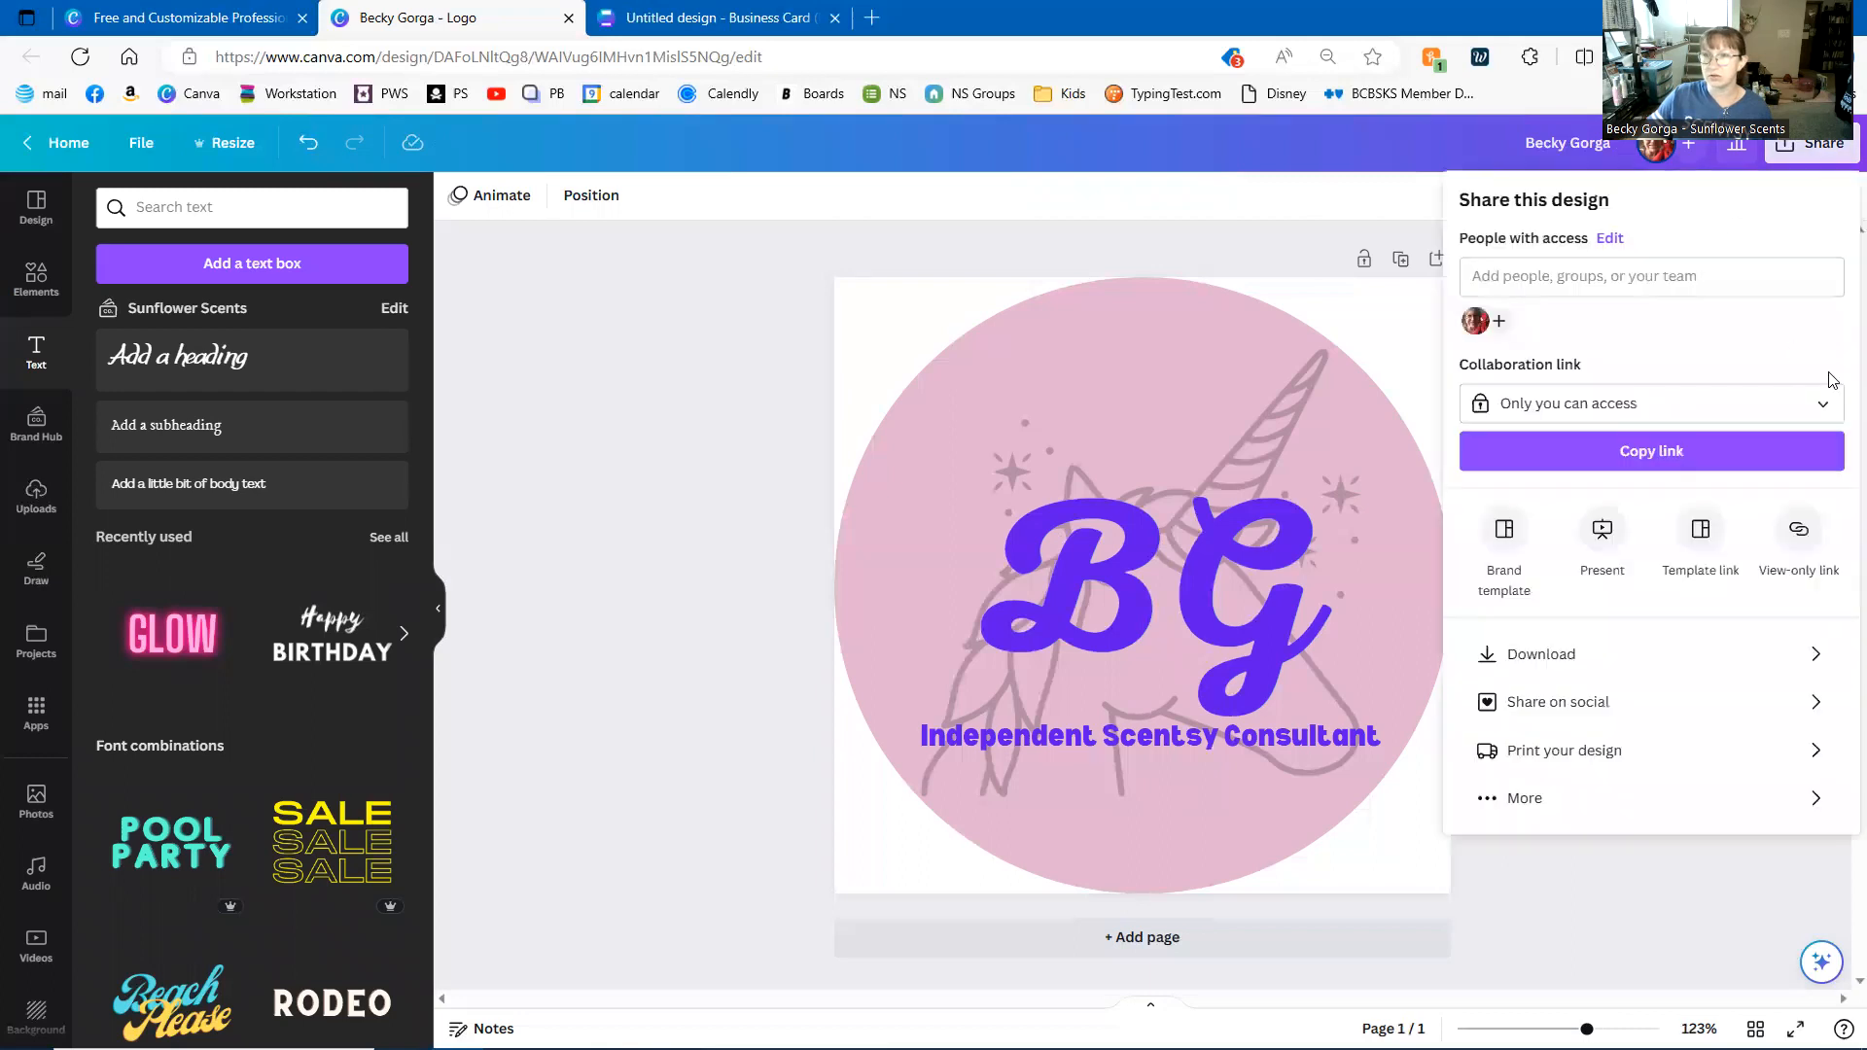
left_click(1617, 656)
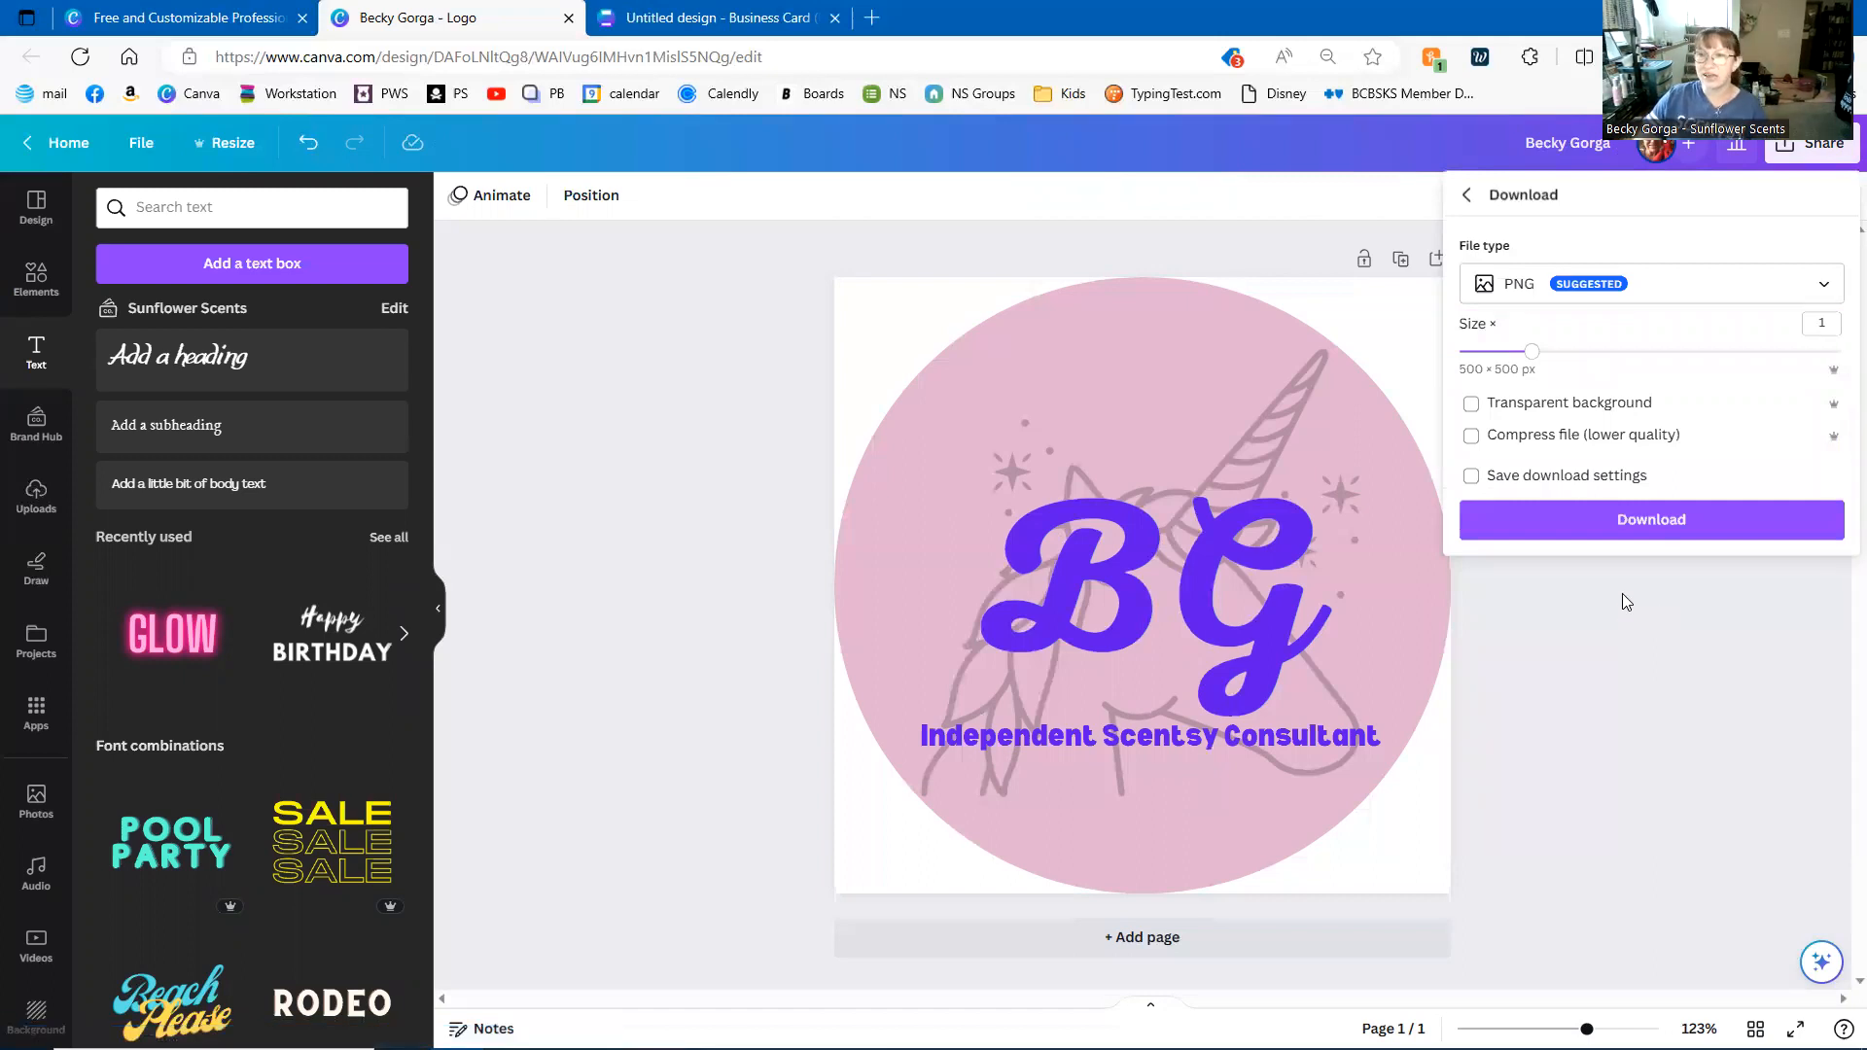
left_click(1470, 404)
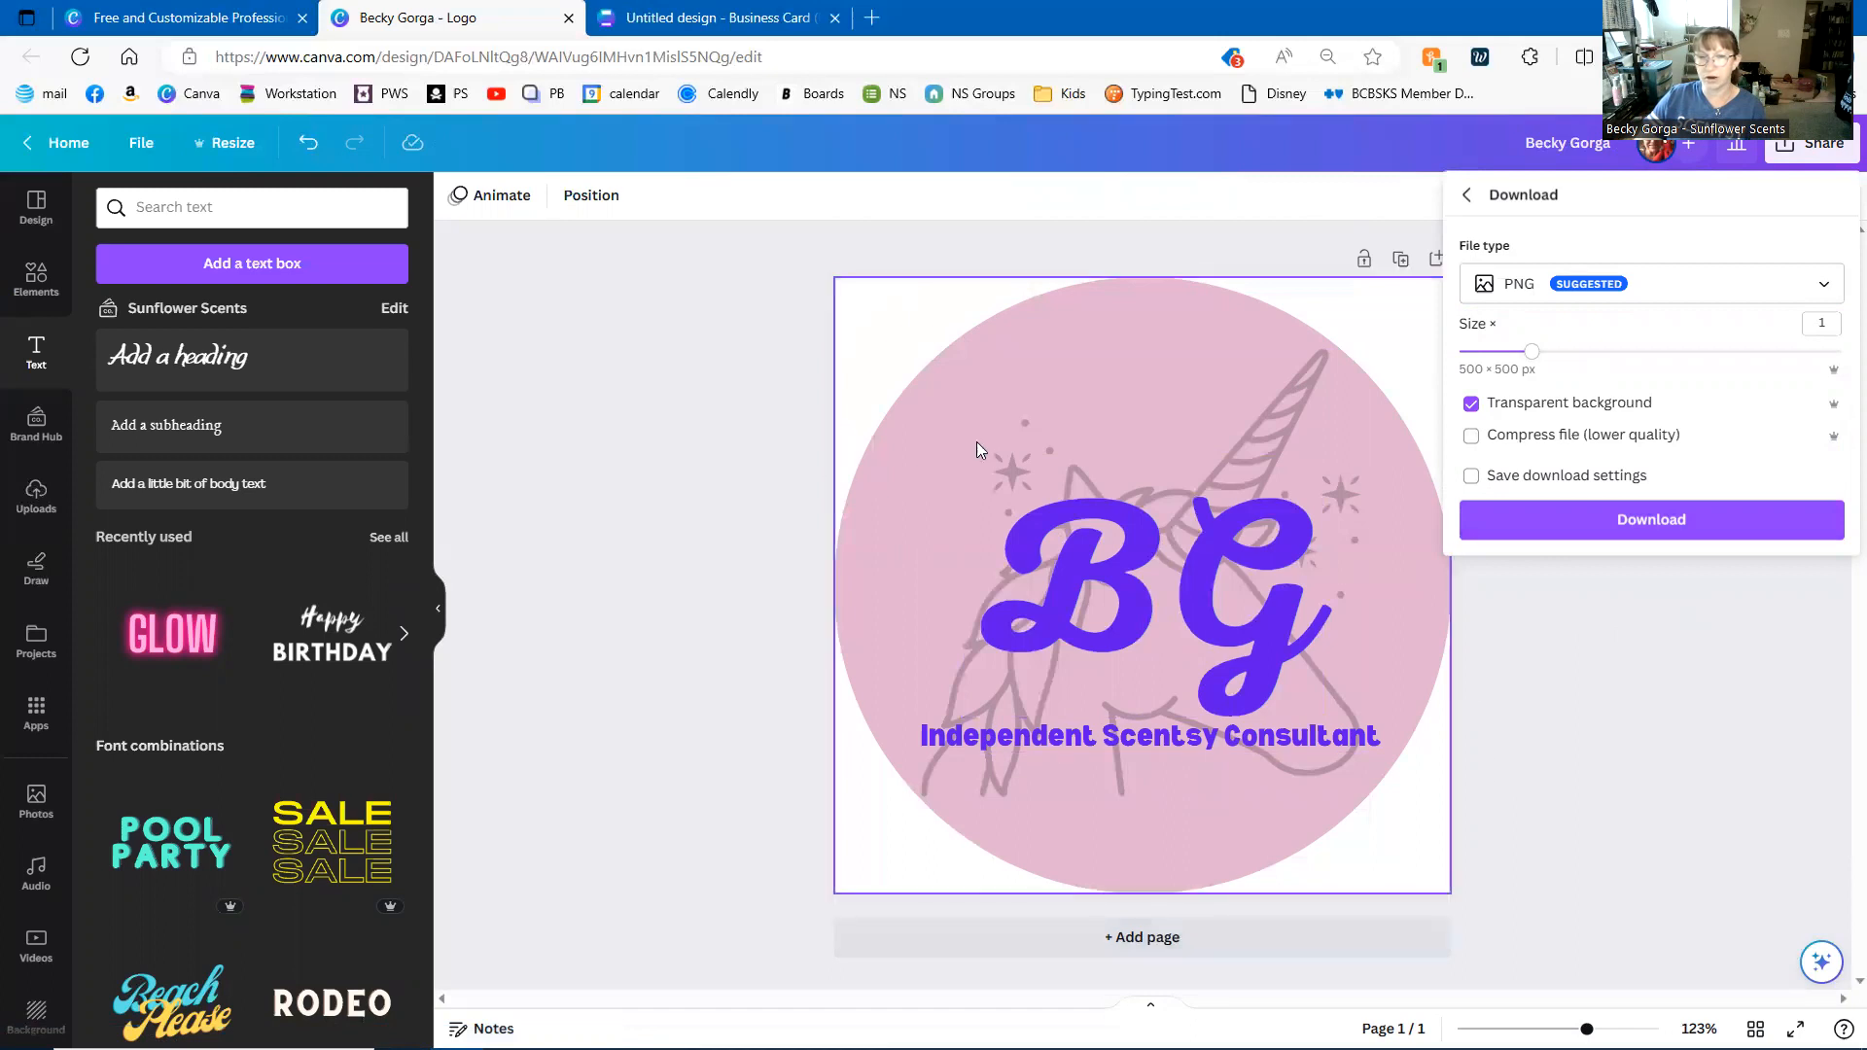
left_click(1653, 522)
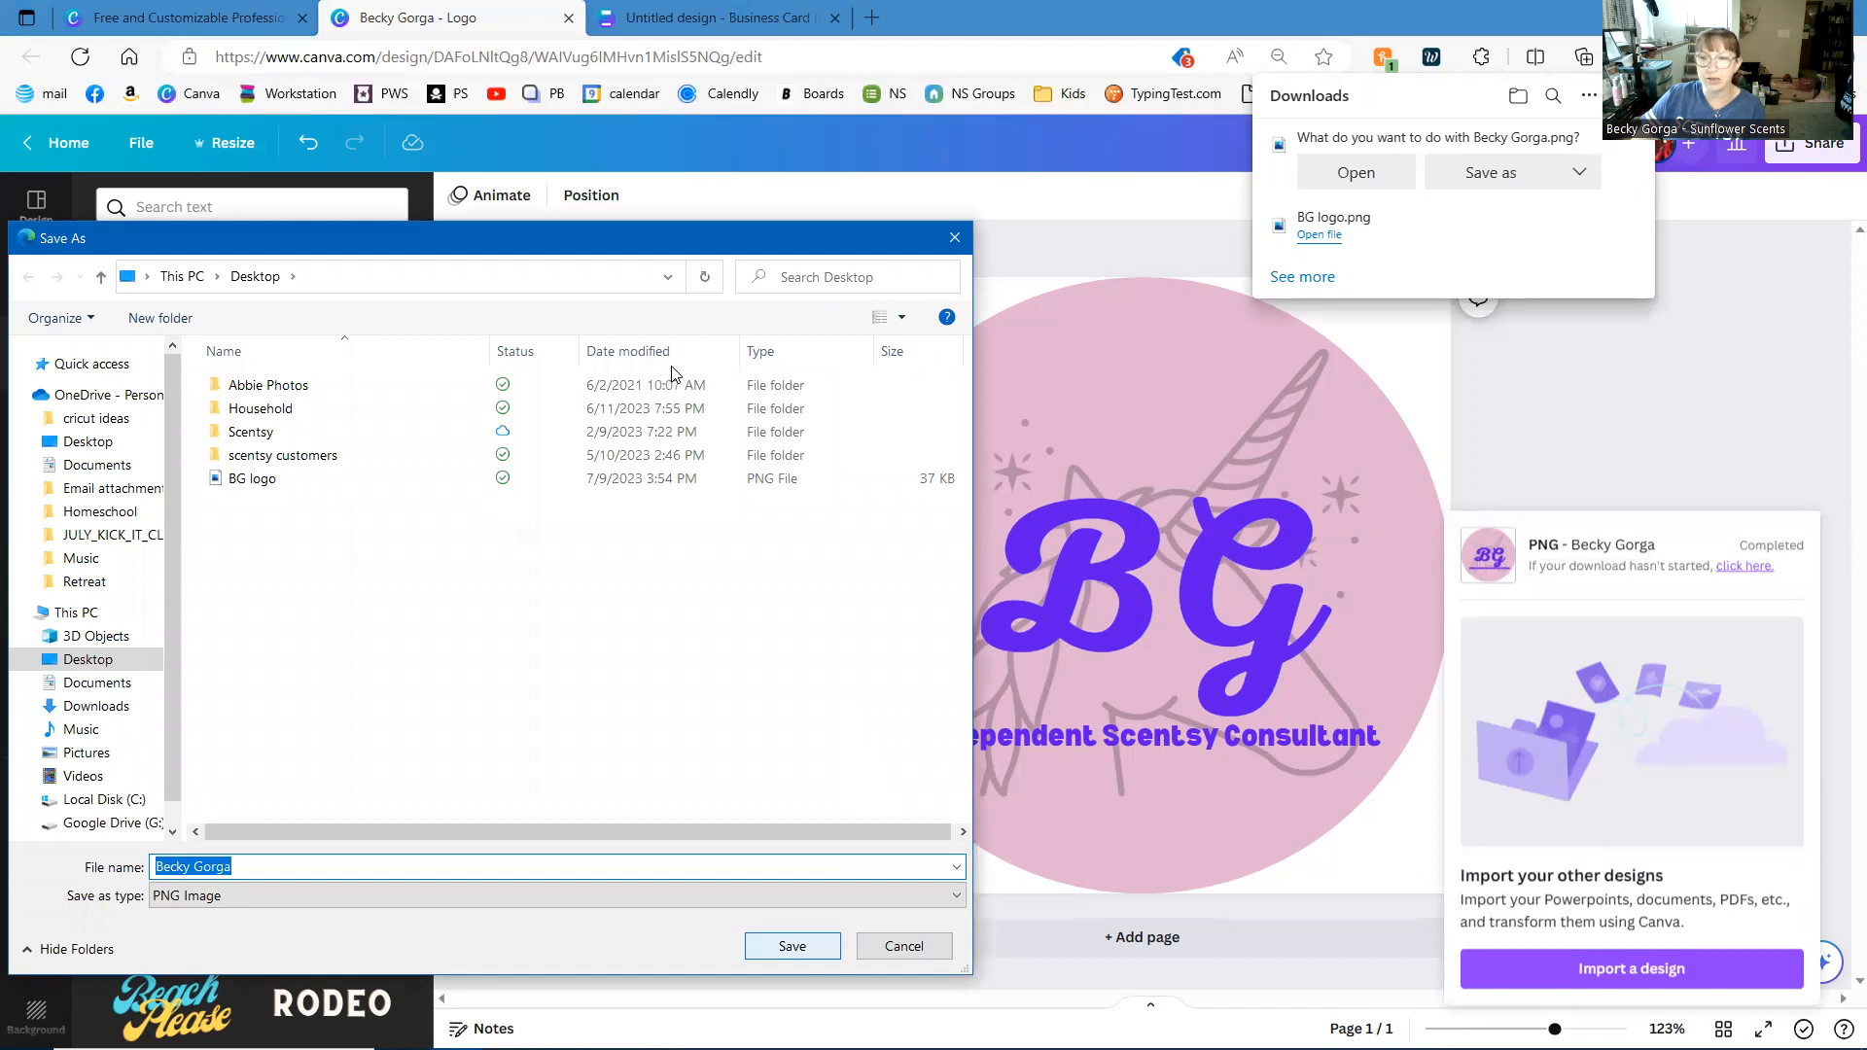
- Save the logo PNG to the Desktop and switch to the Business Card design
key("Return")
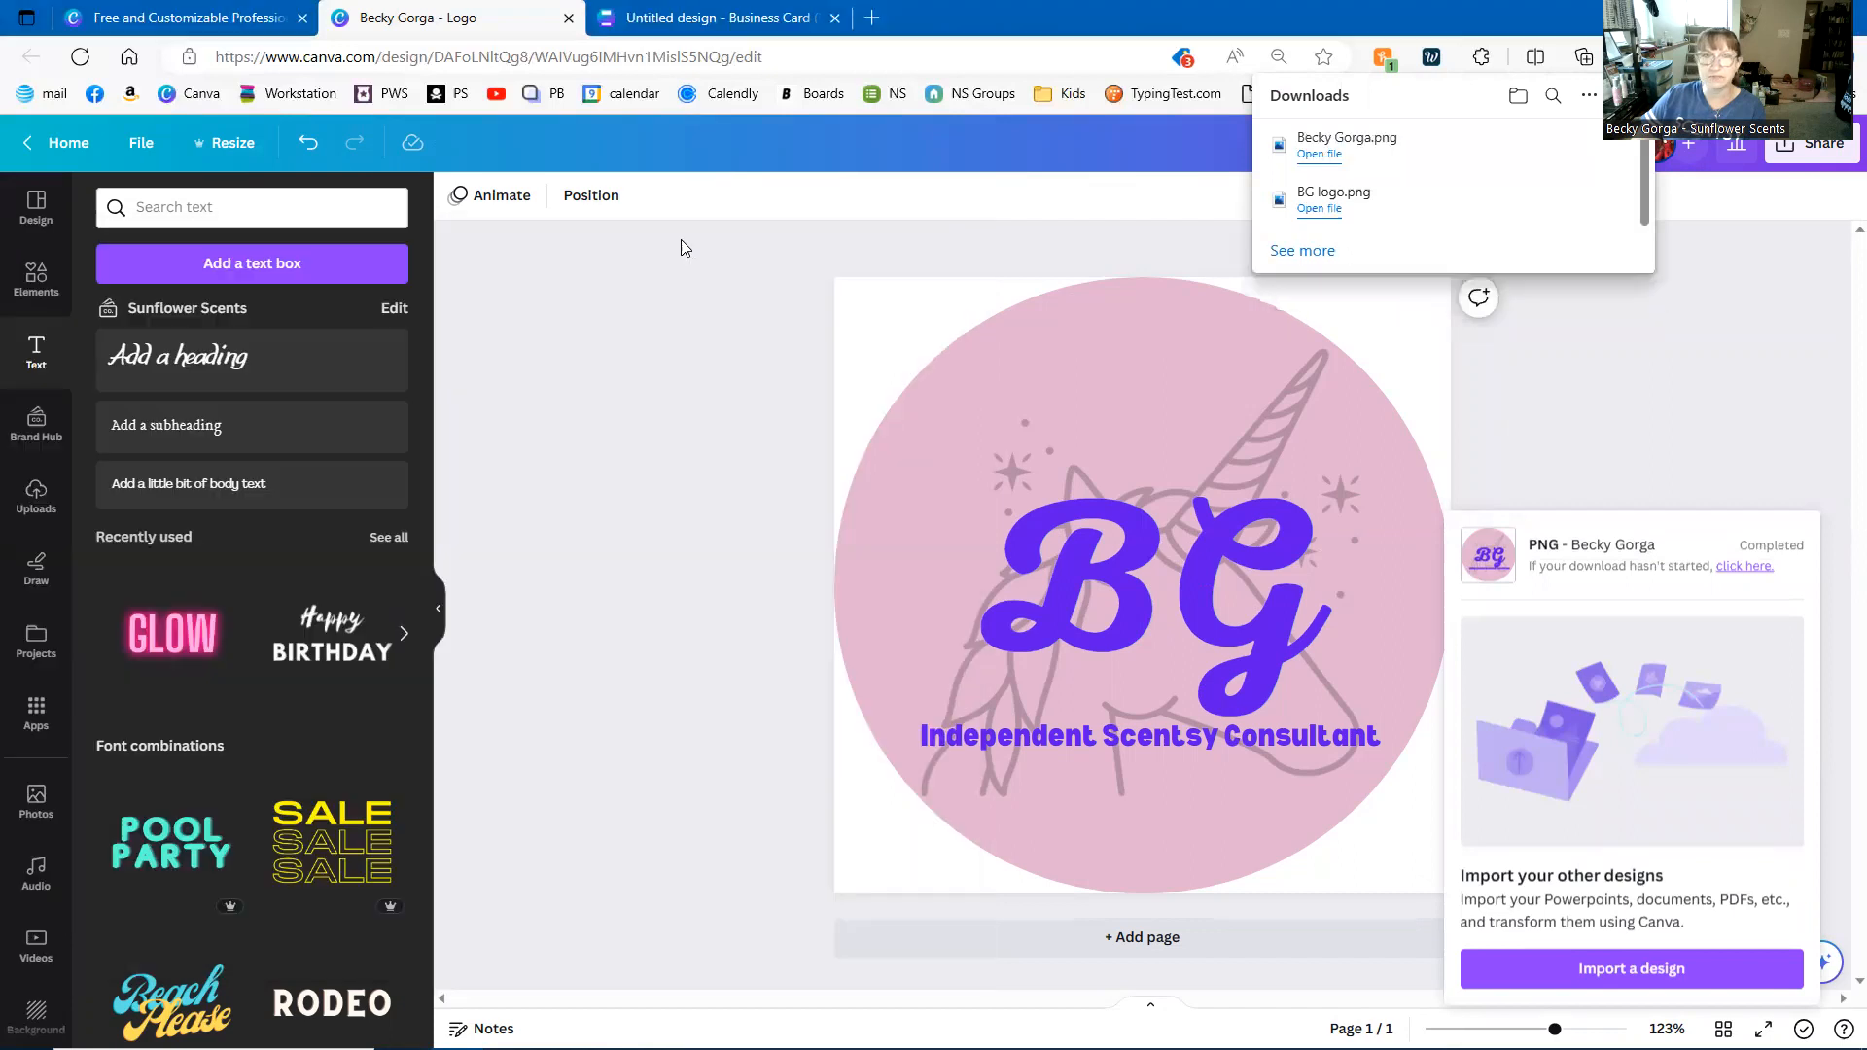
left_click(749, 14)
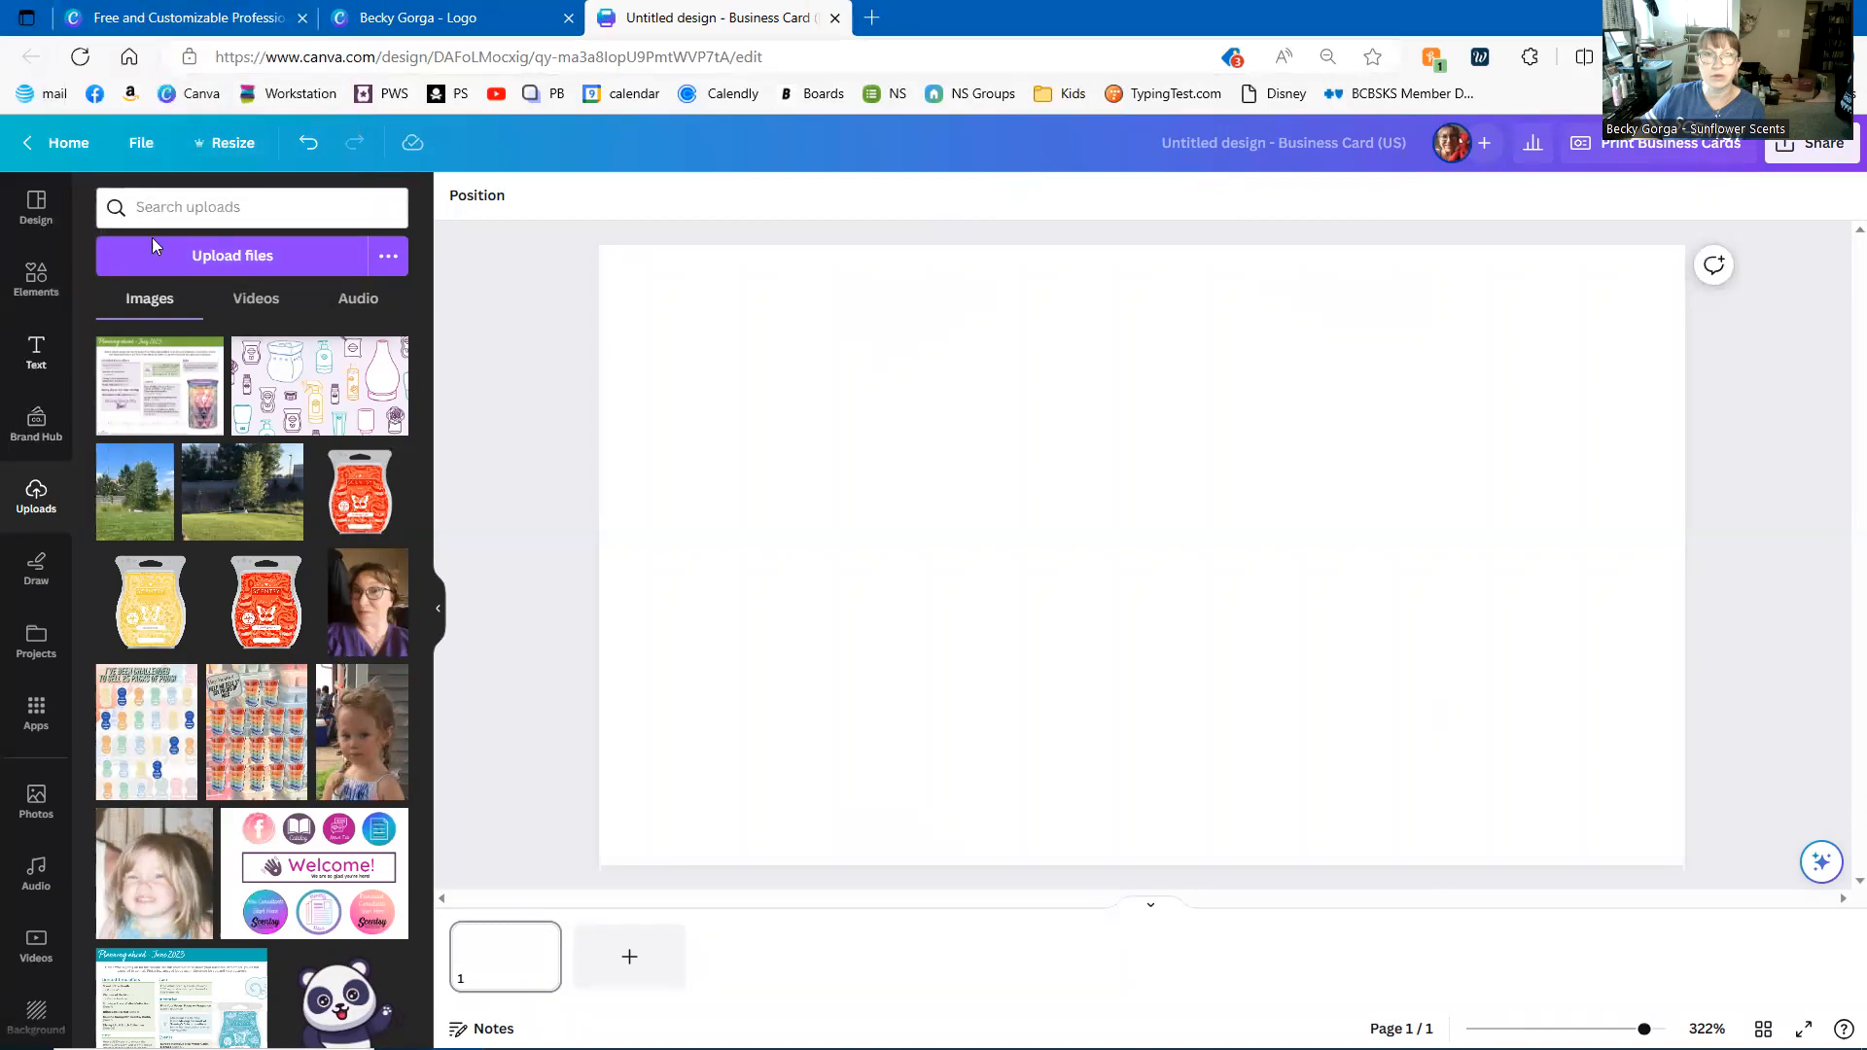
- Upload the saved BG logo PNG from the computer
left_click(195, 251)
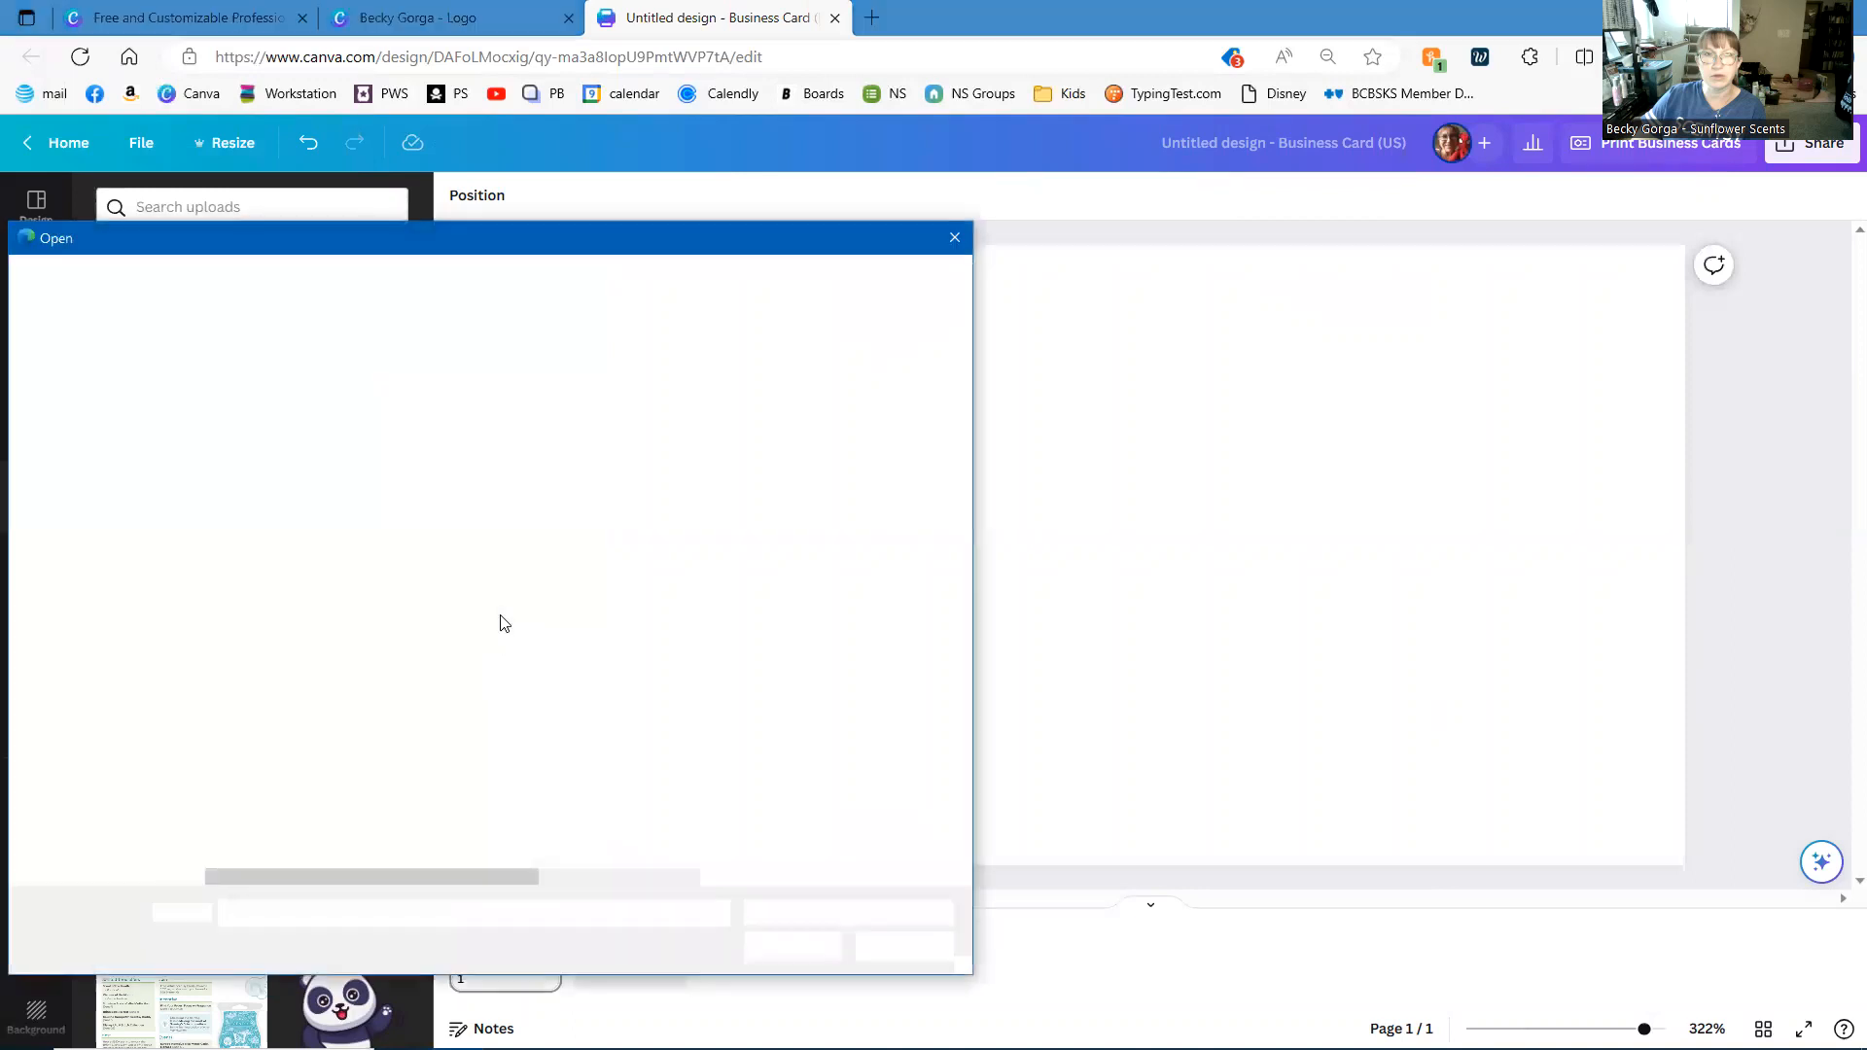
left_click(308, 480)
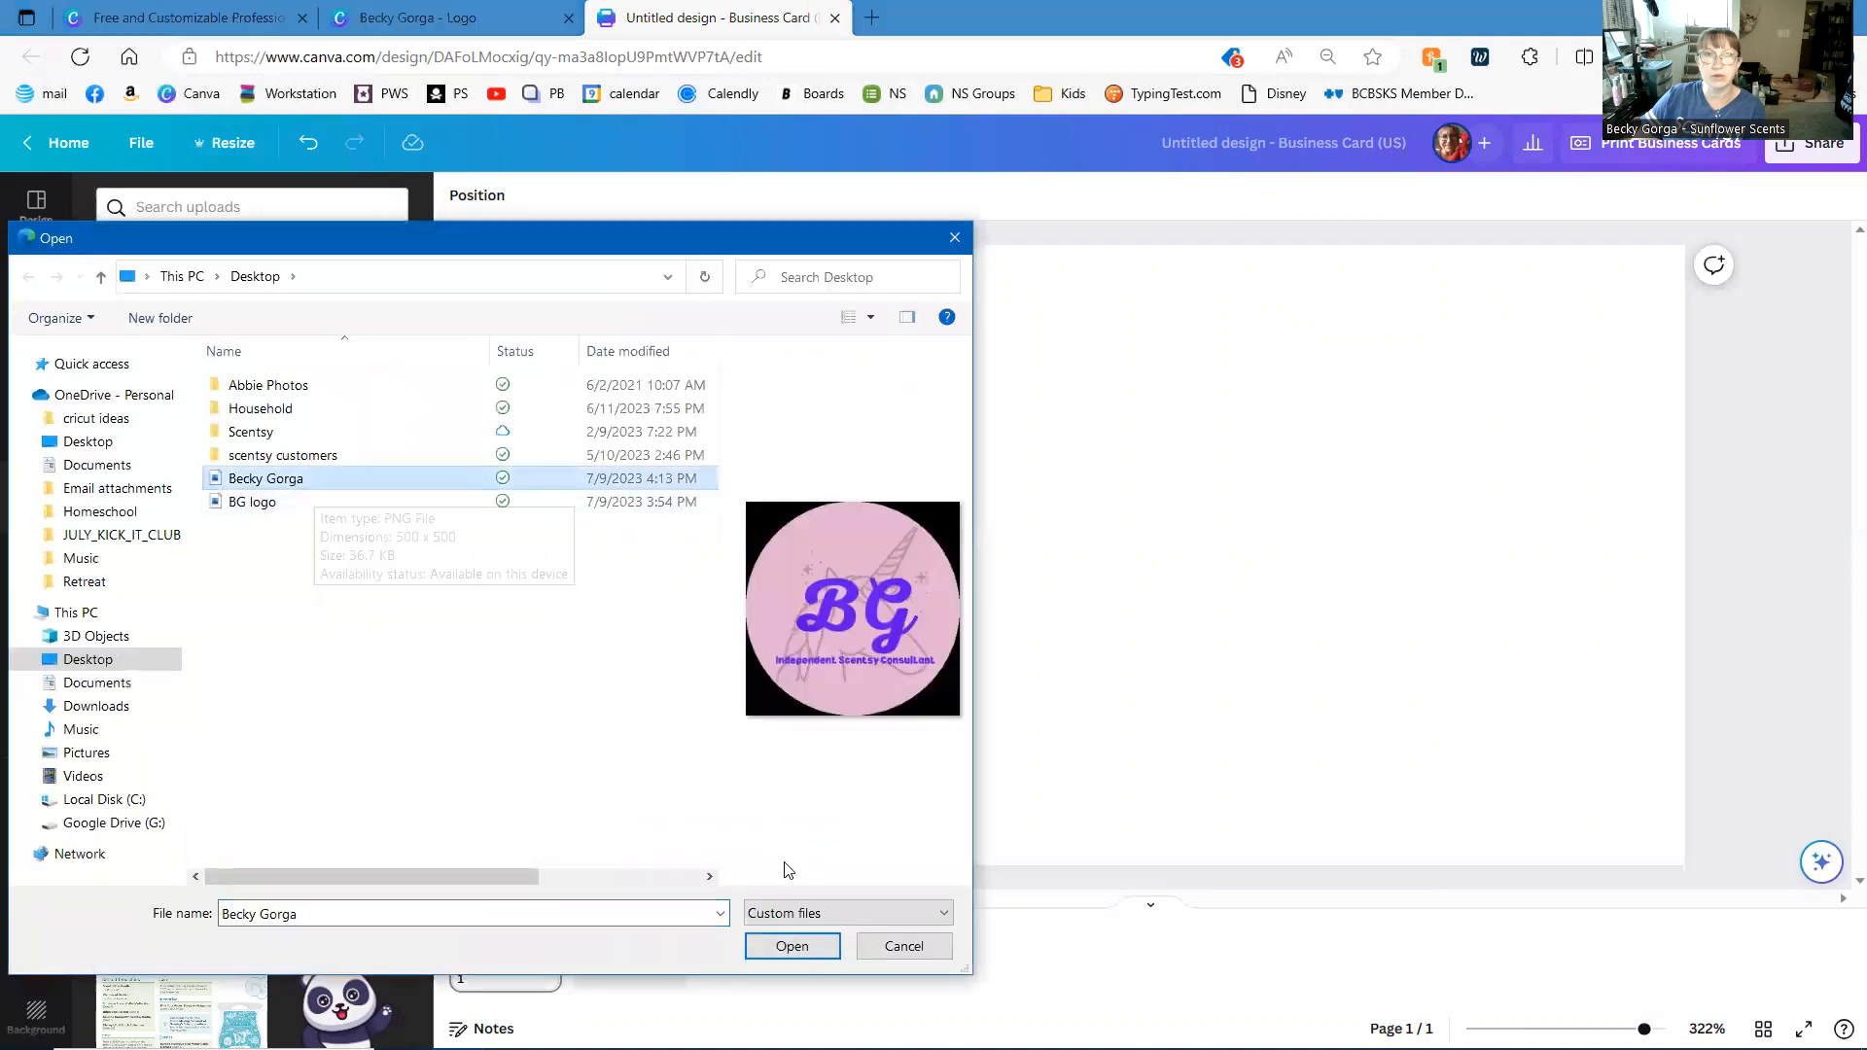
left_click(784, 941)
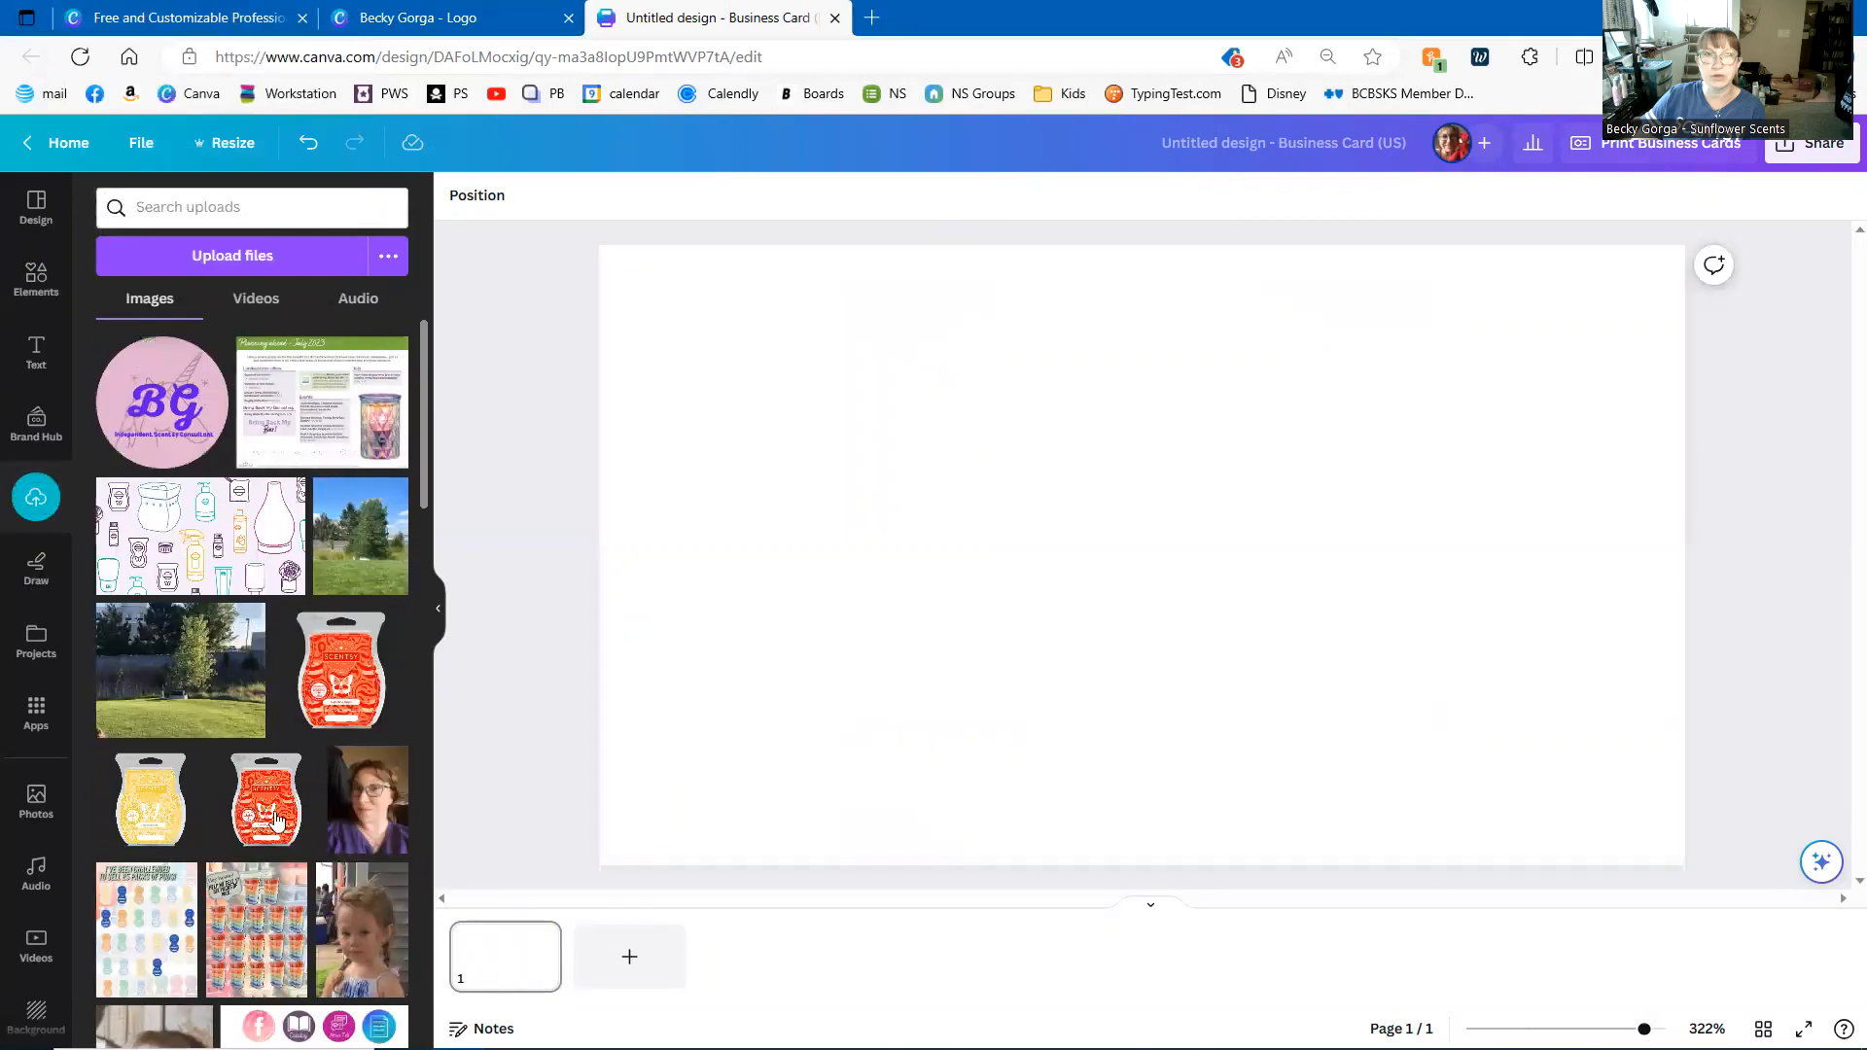
- Place the uploaded logo on the card and enlarge it to the card's full height
left_click(158, 400)
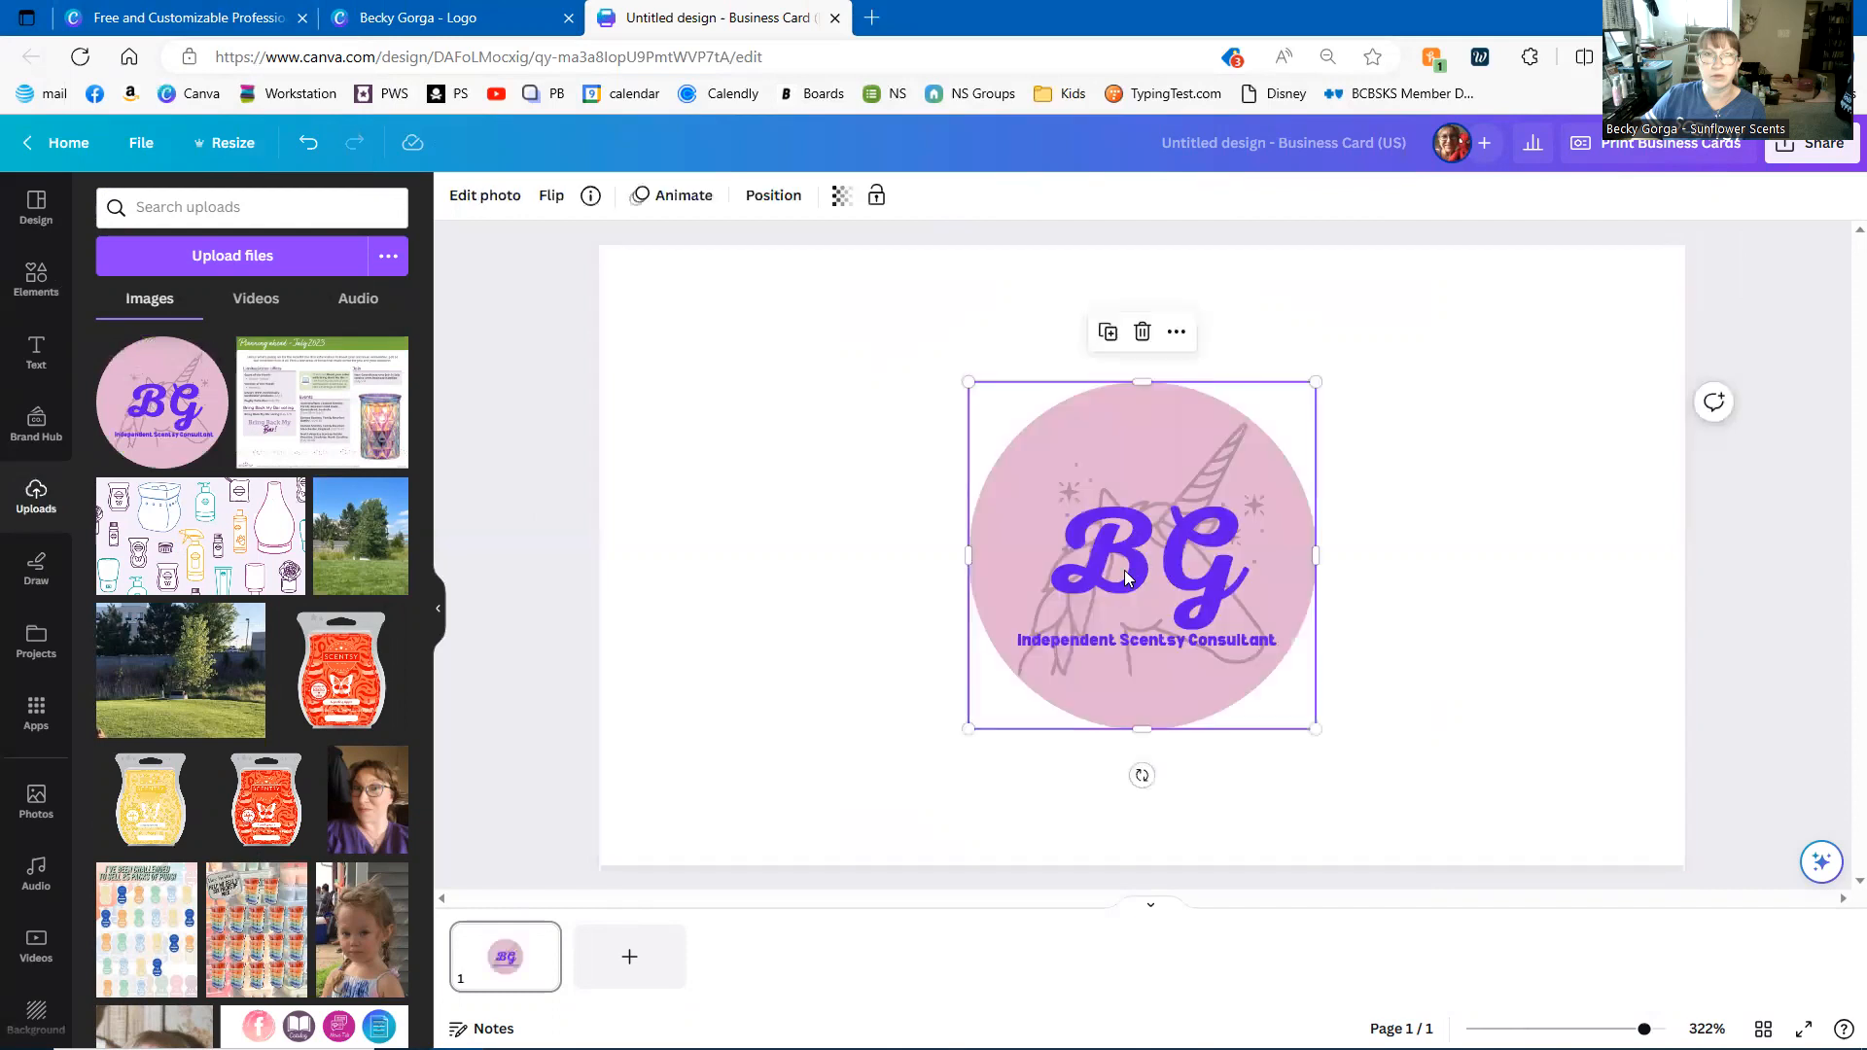
left_click_drag(967, 381, 828, 245)
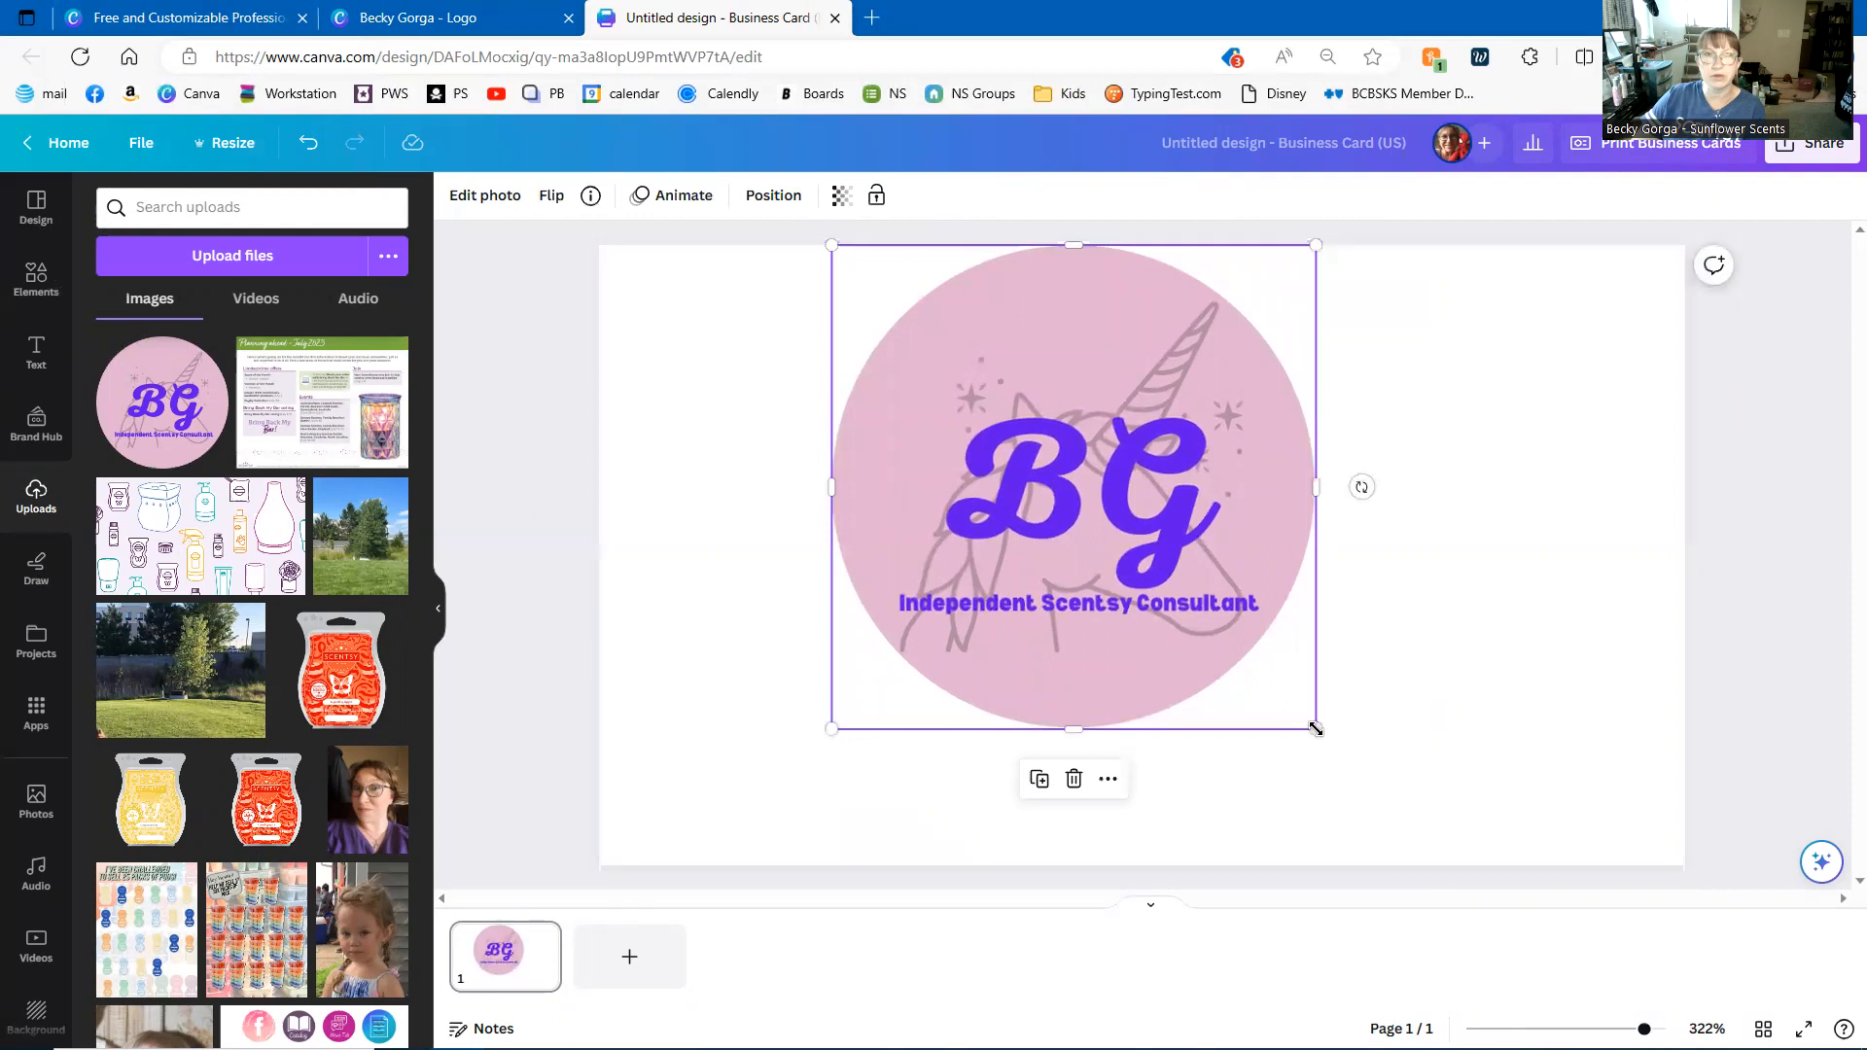
left_click_drag(1315, 730, 1440, 887)
left_click(1587, 676)
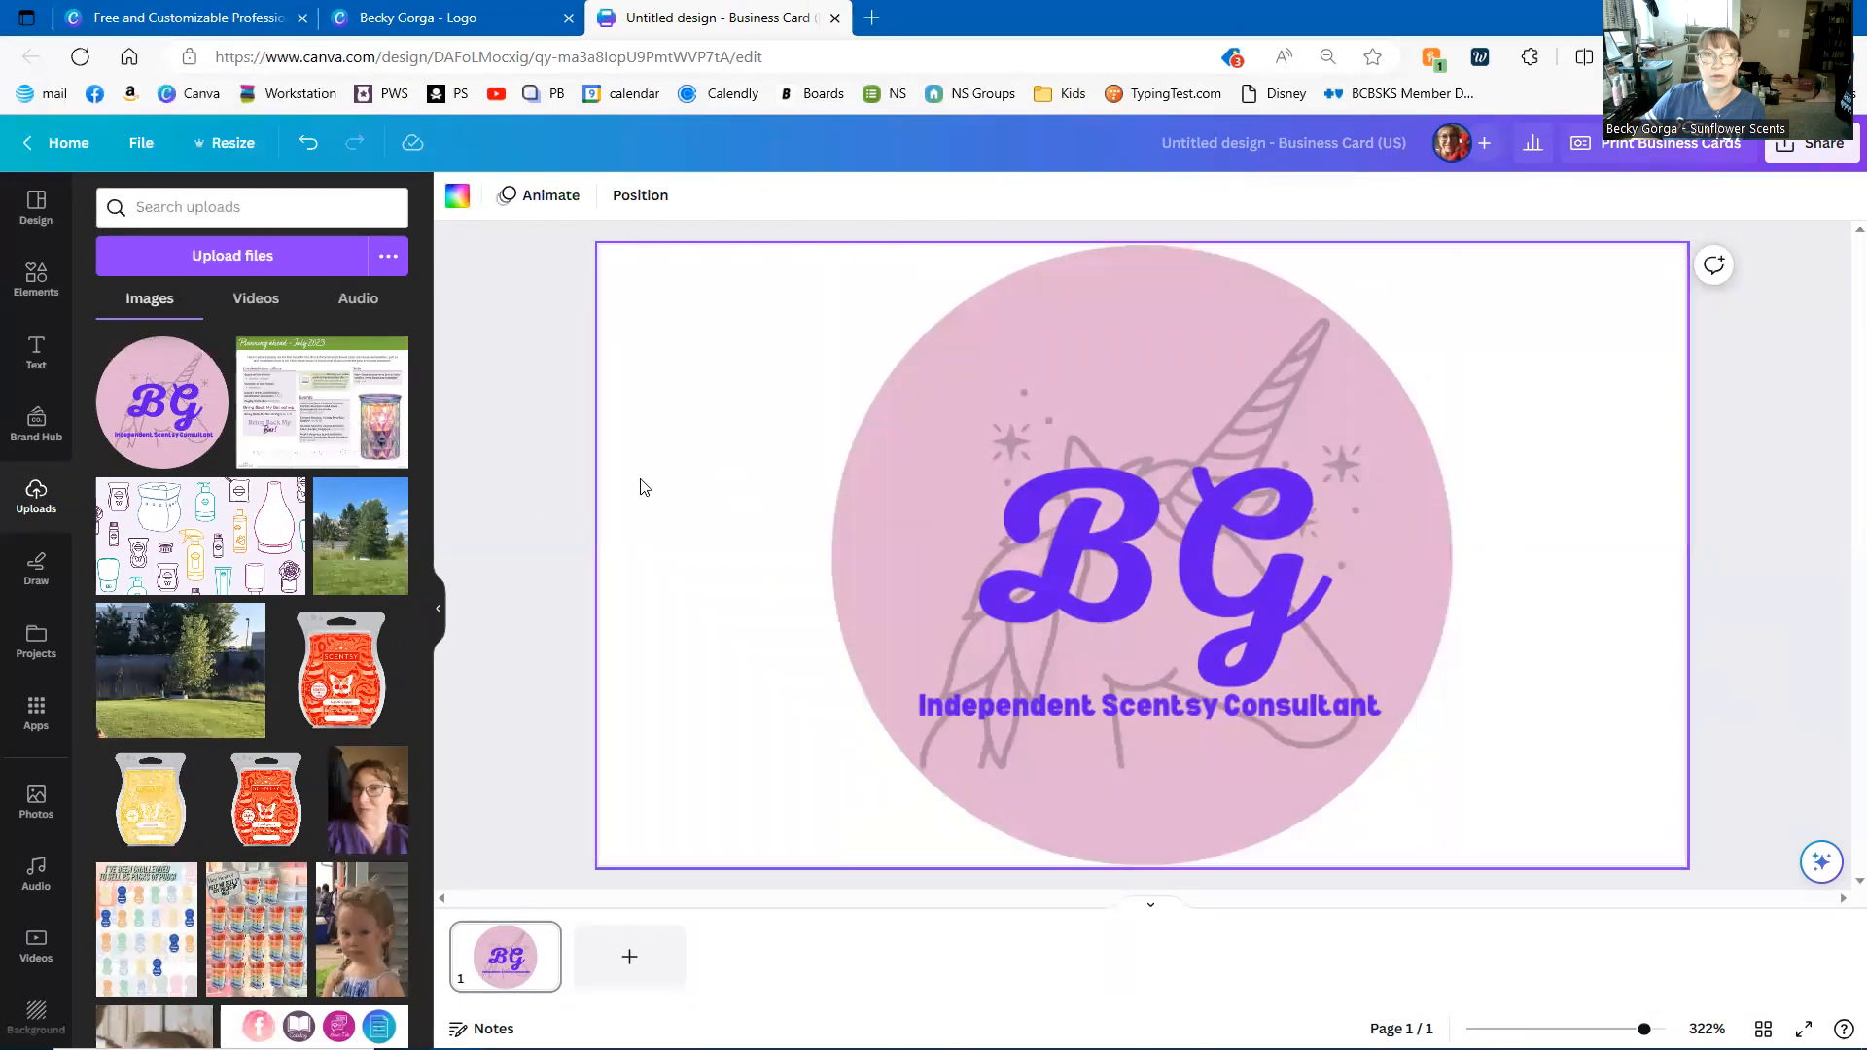
- Set the card background to pale cream yellow #FFFBDD with the custom colour picker
left_click(457, 195)
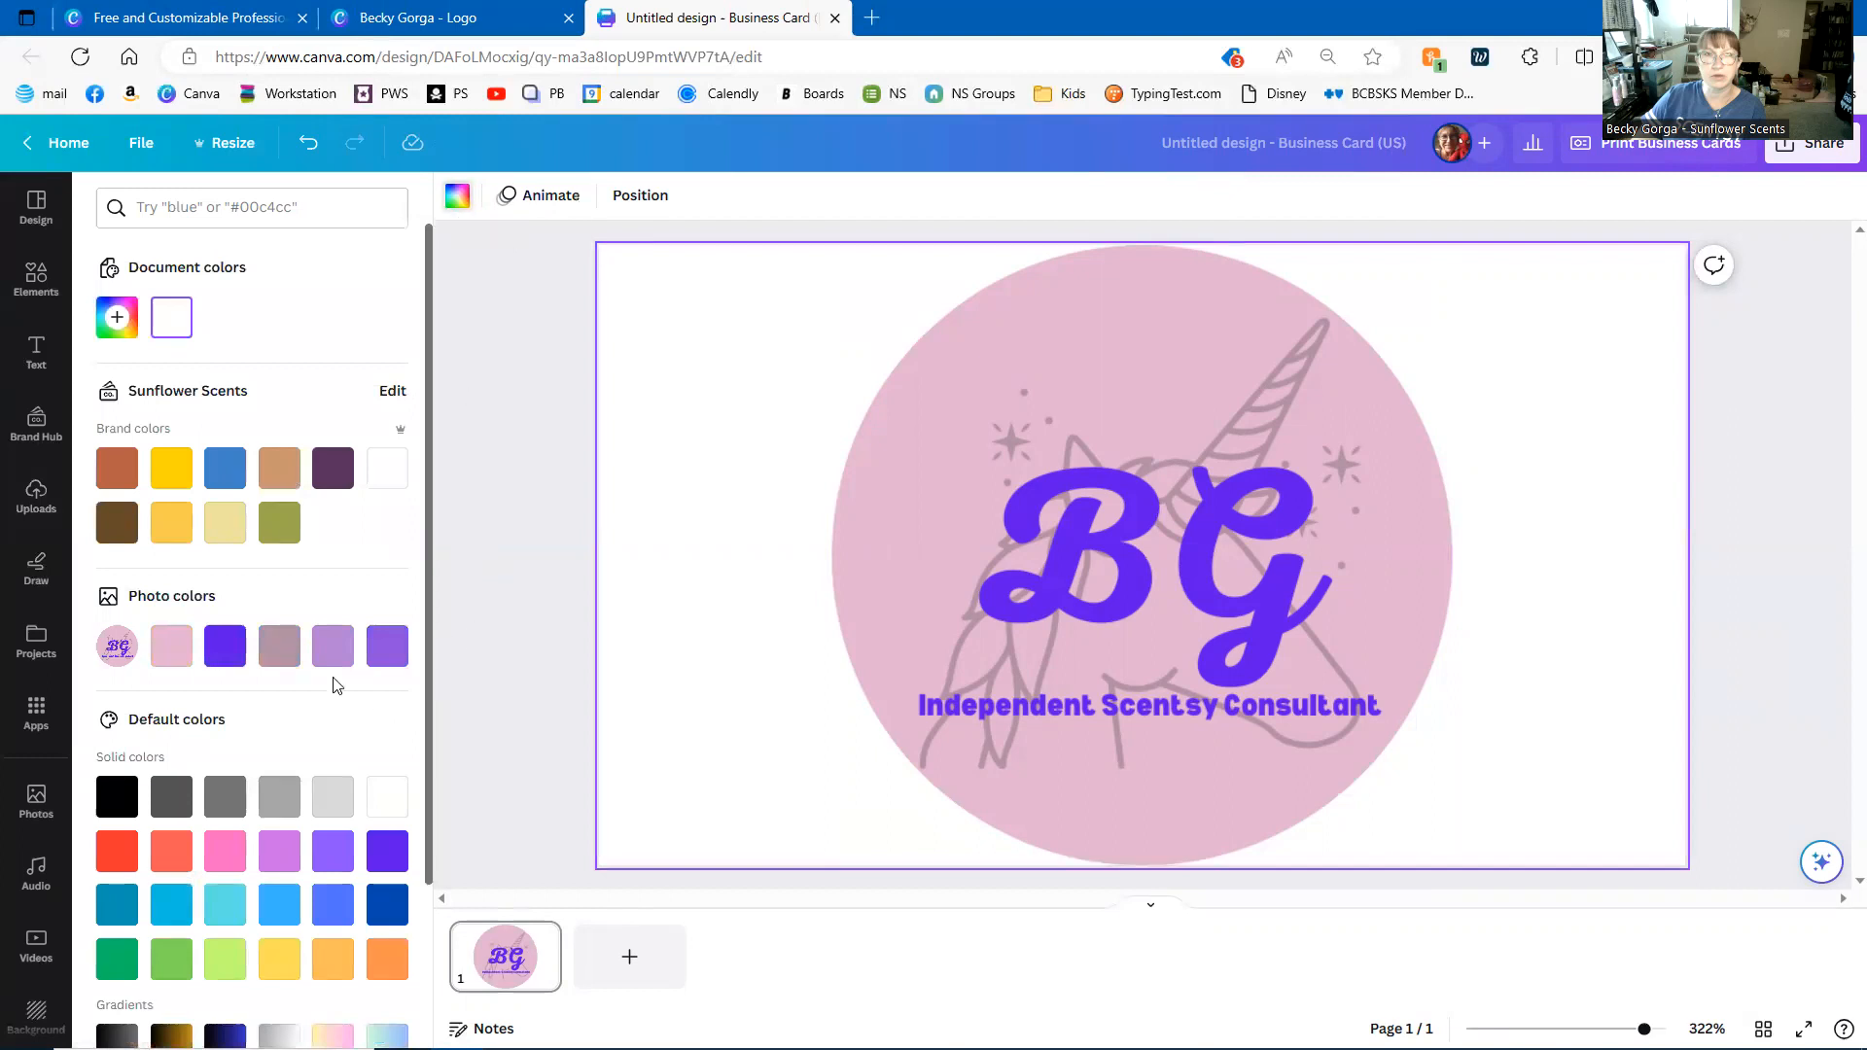
left_click(222, 530)
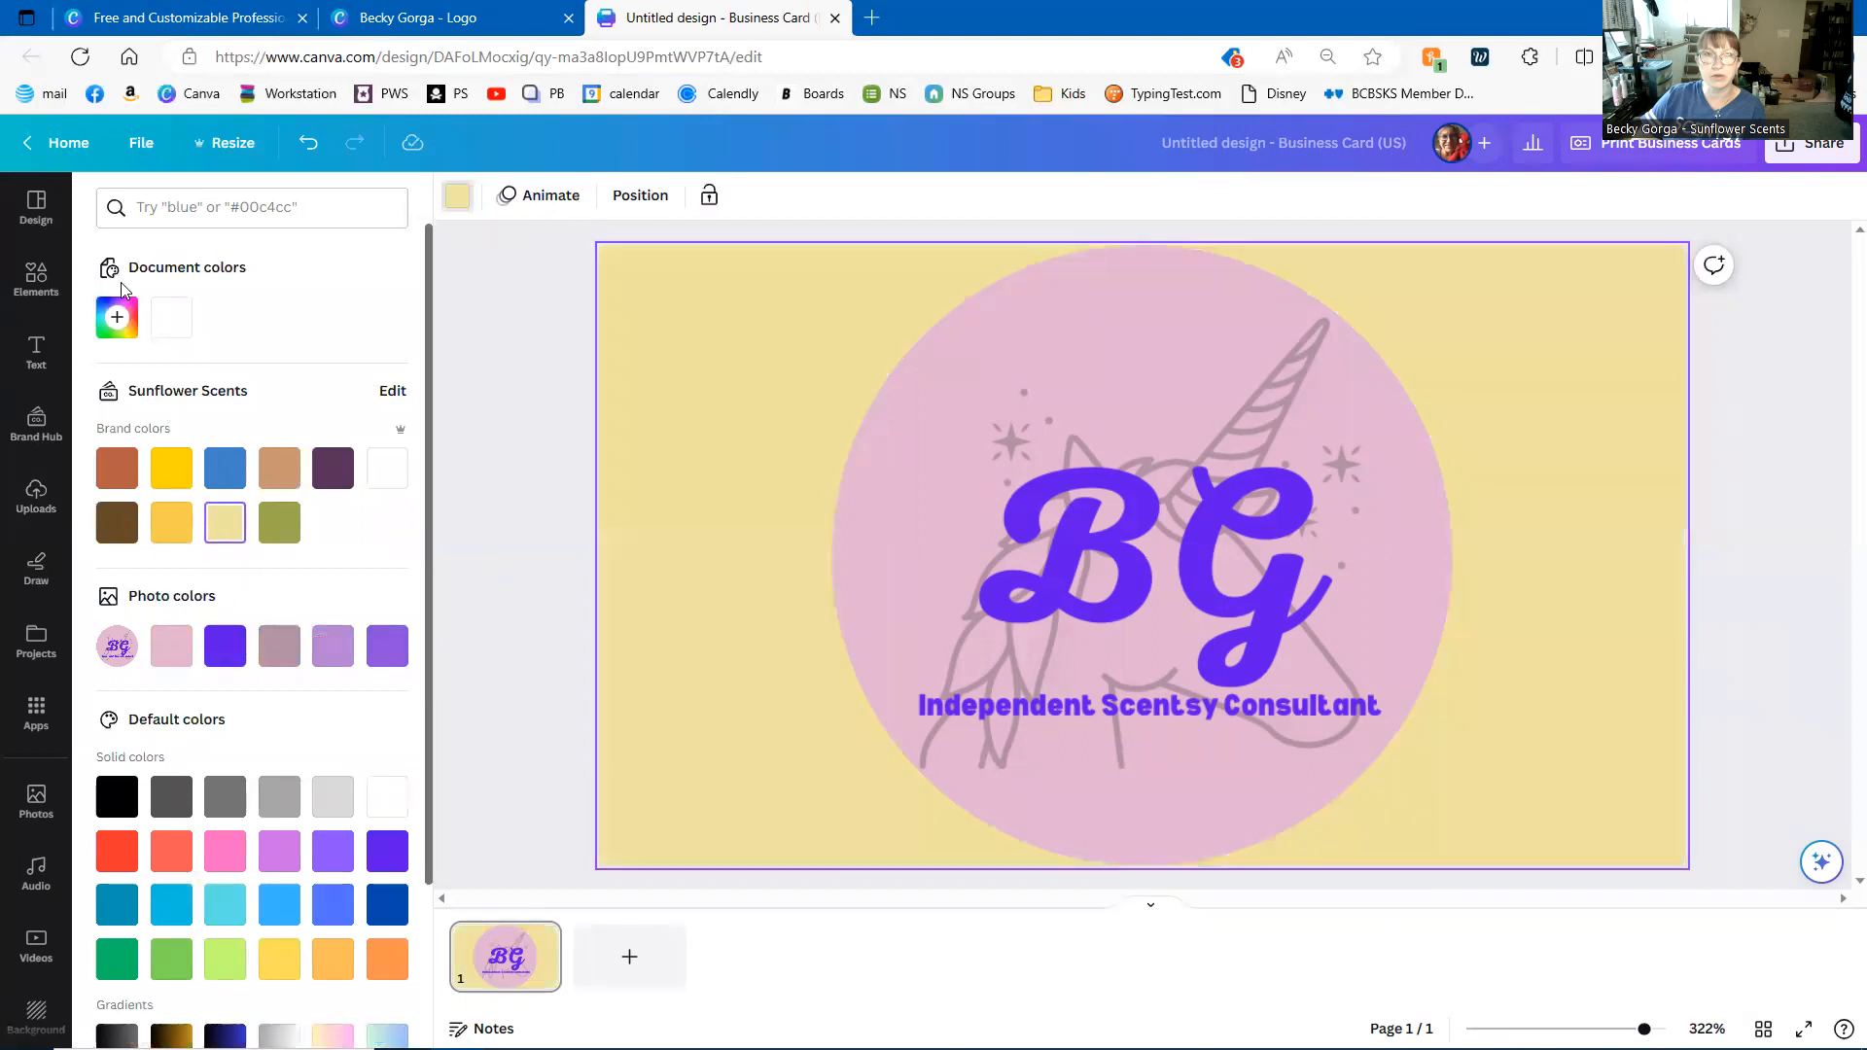
left_click(118, 317)
left_click_drag(169, 415, 153, 418)
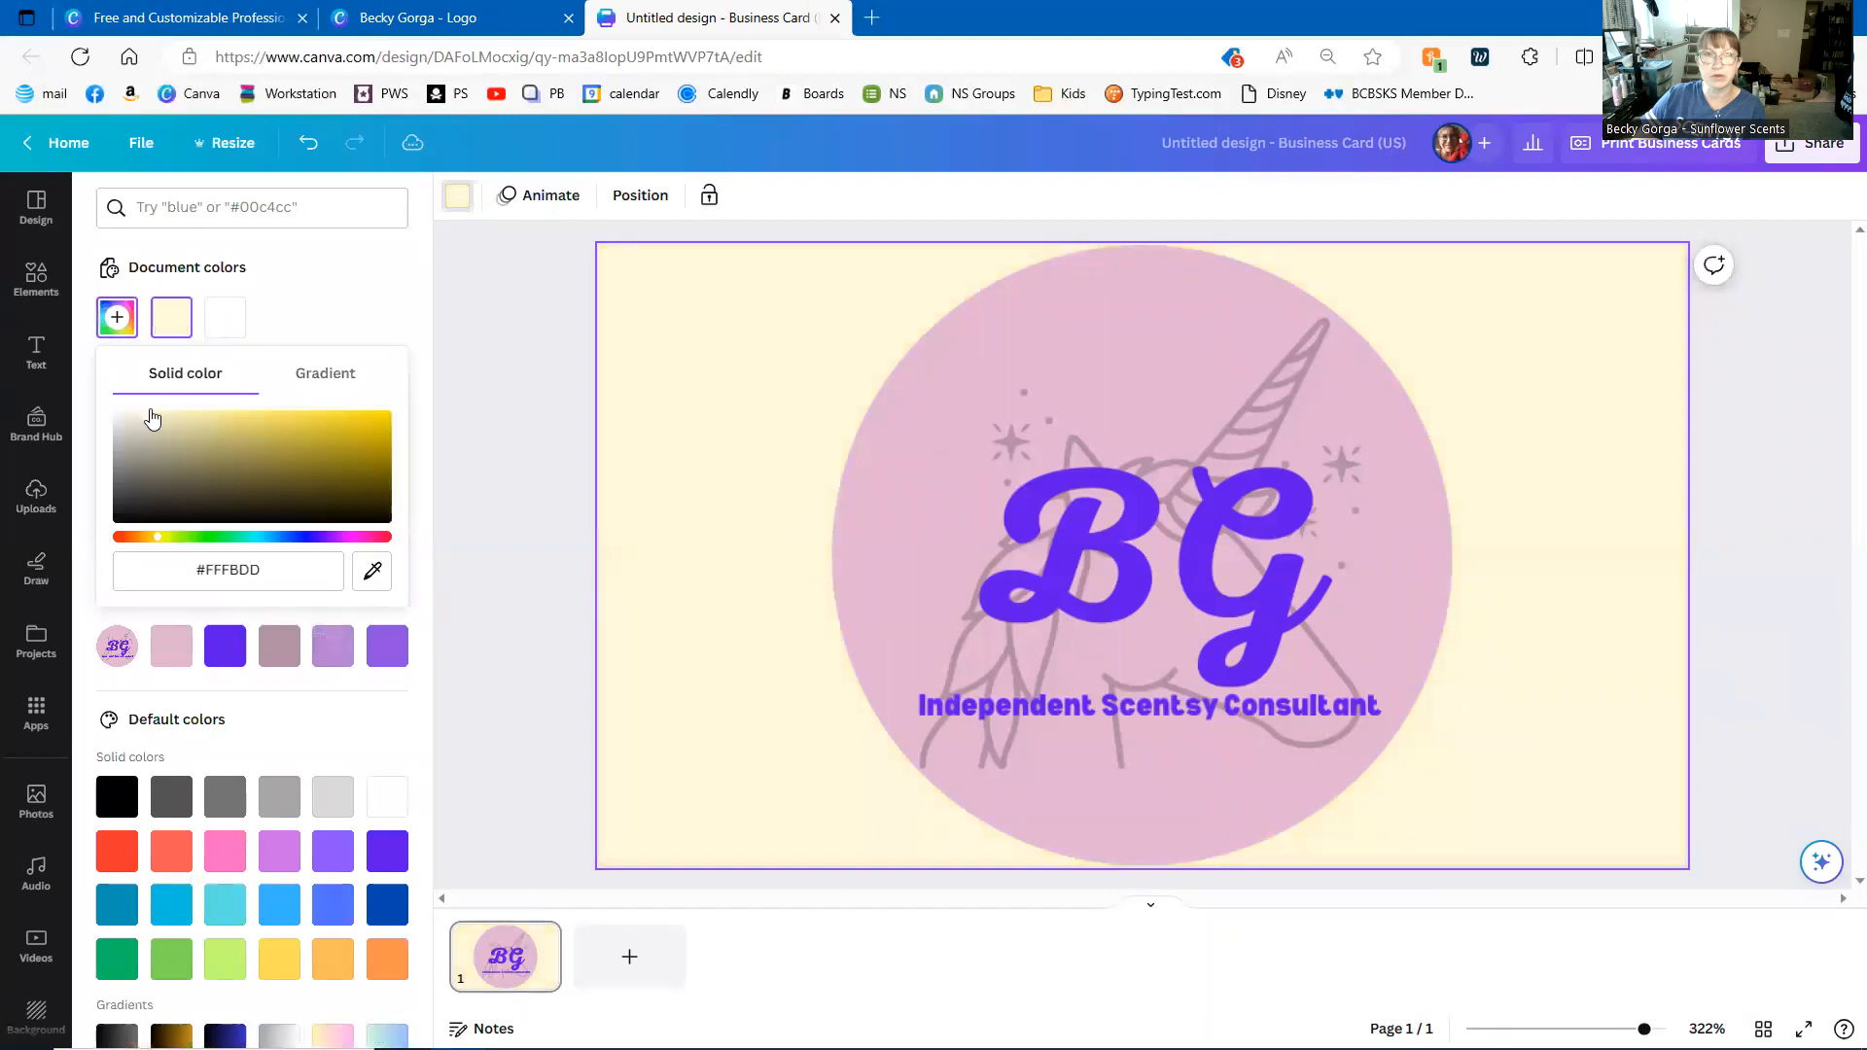
left_click(531, 407)
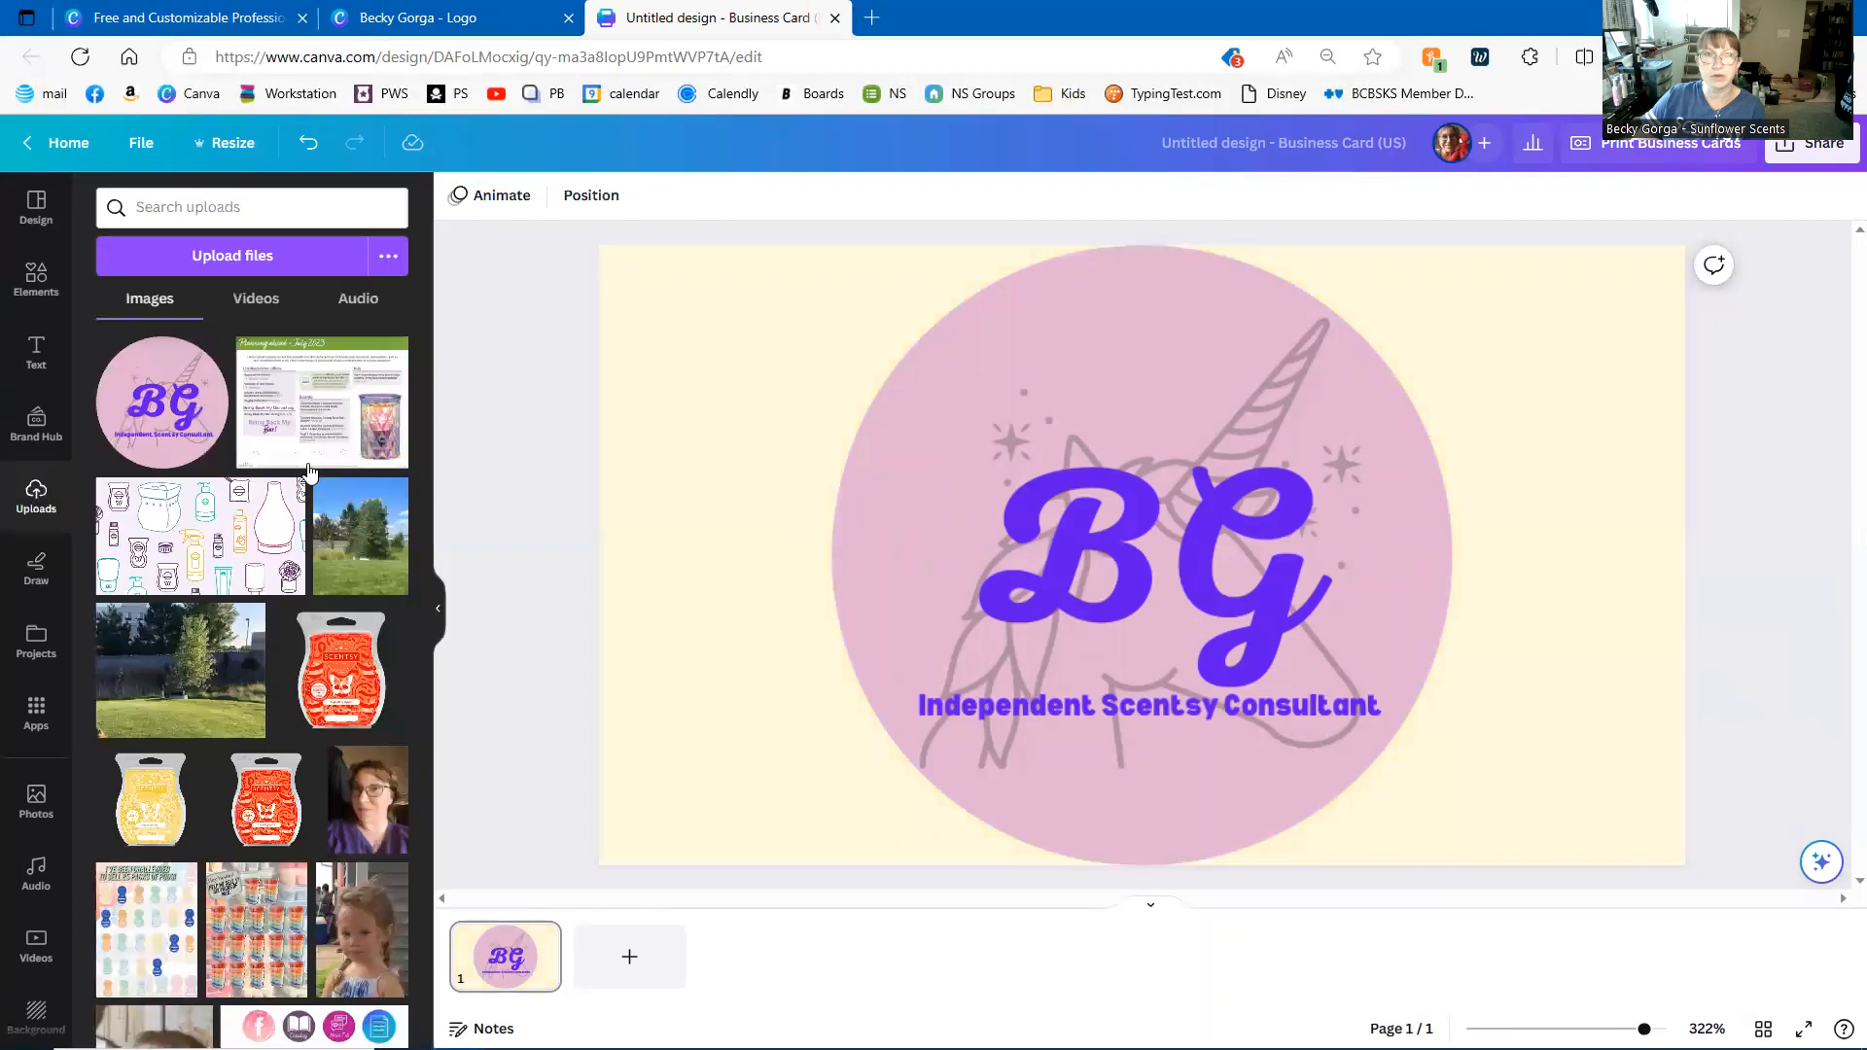
scroll(352, 475, "down", 3)
scroll(352, 475, "down", 5)
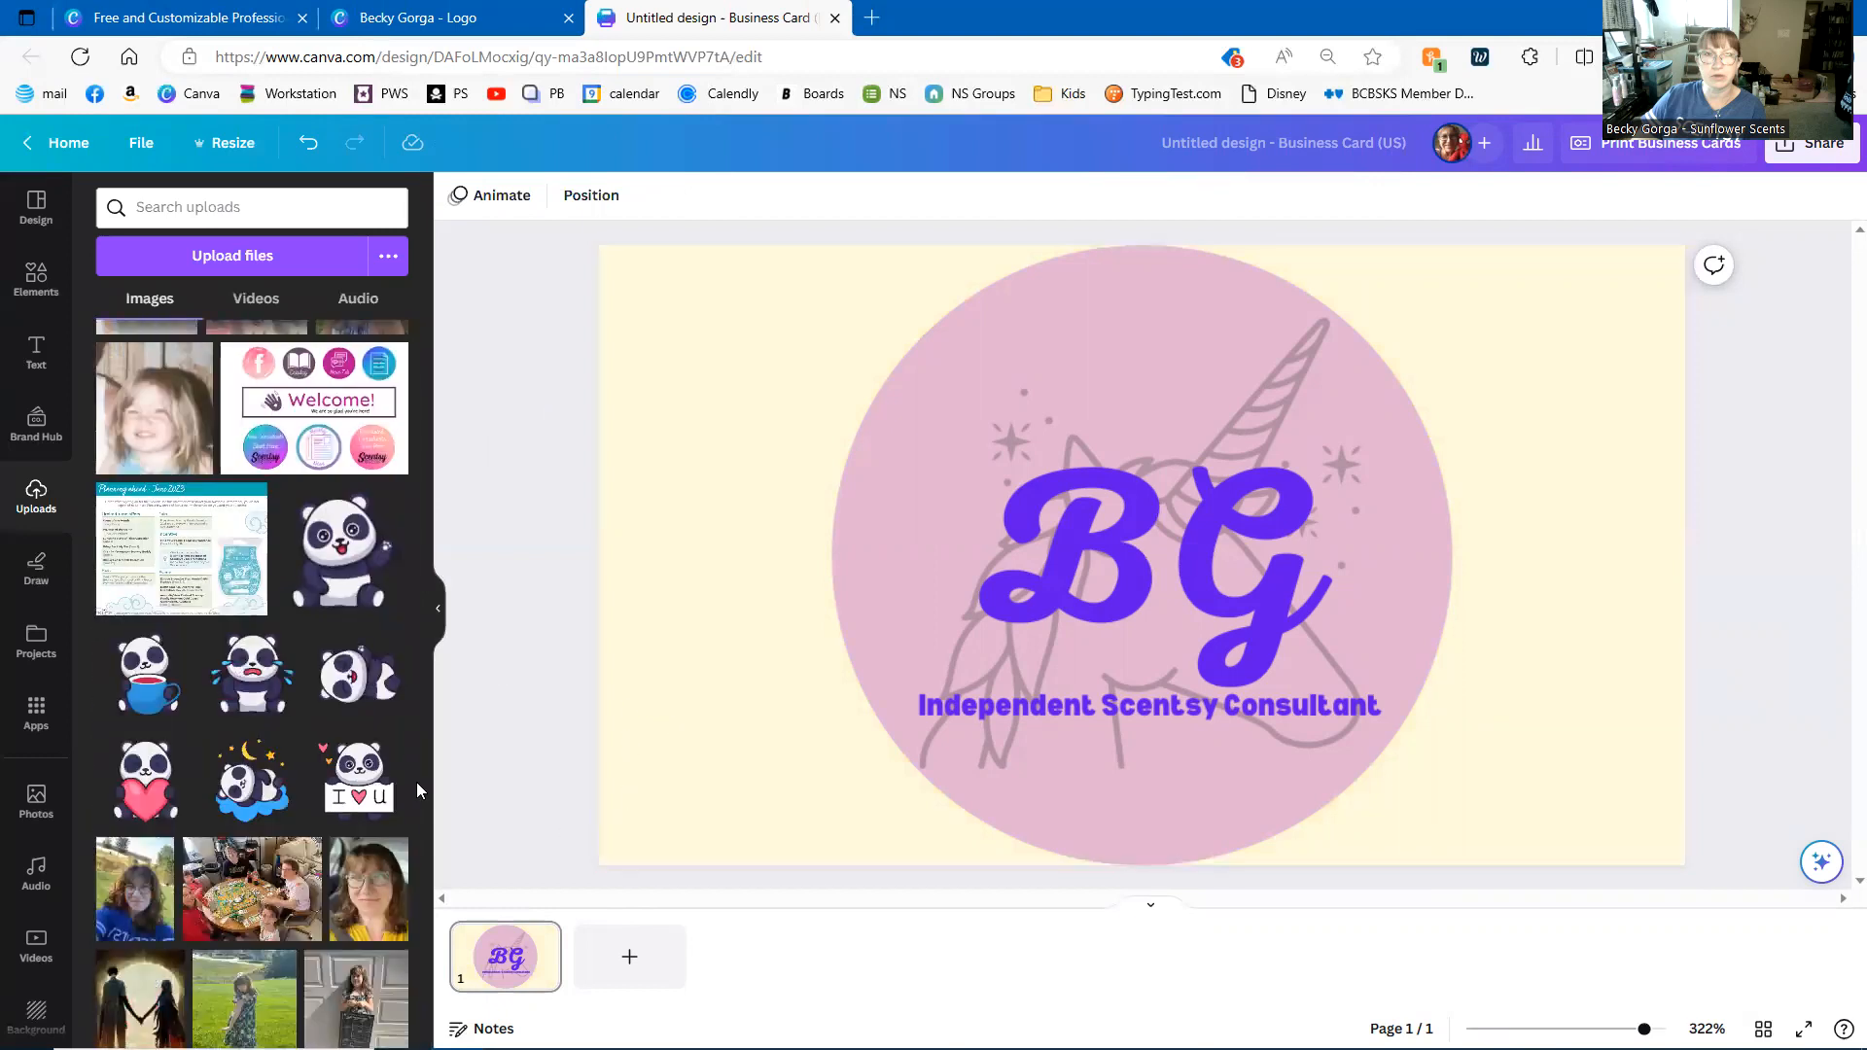
- Add a second page with a heading containing the consultant's full name
left_click(623, 964)
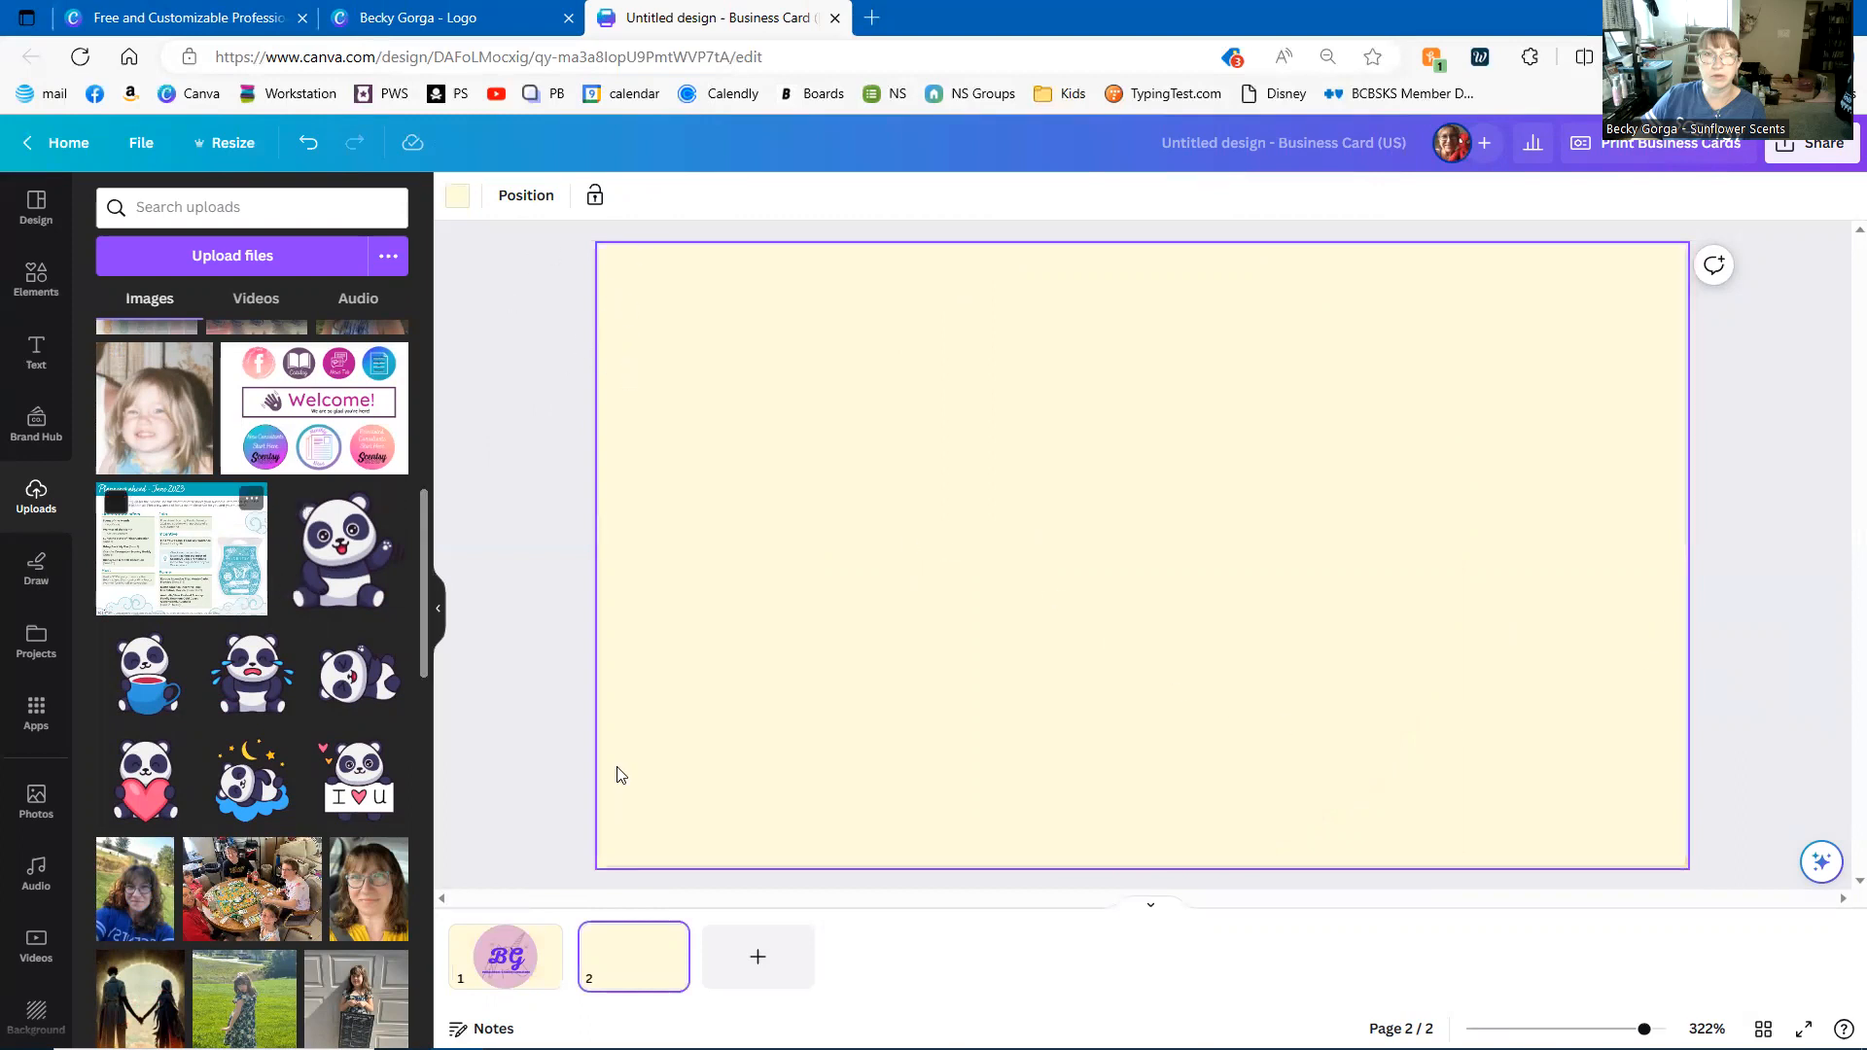
left_click(36, 352)
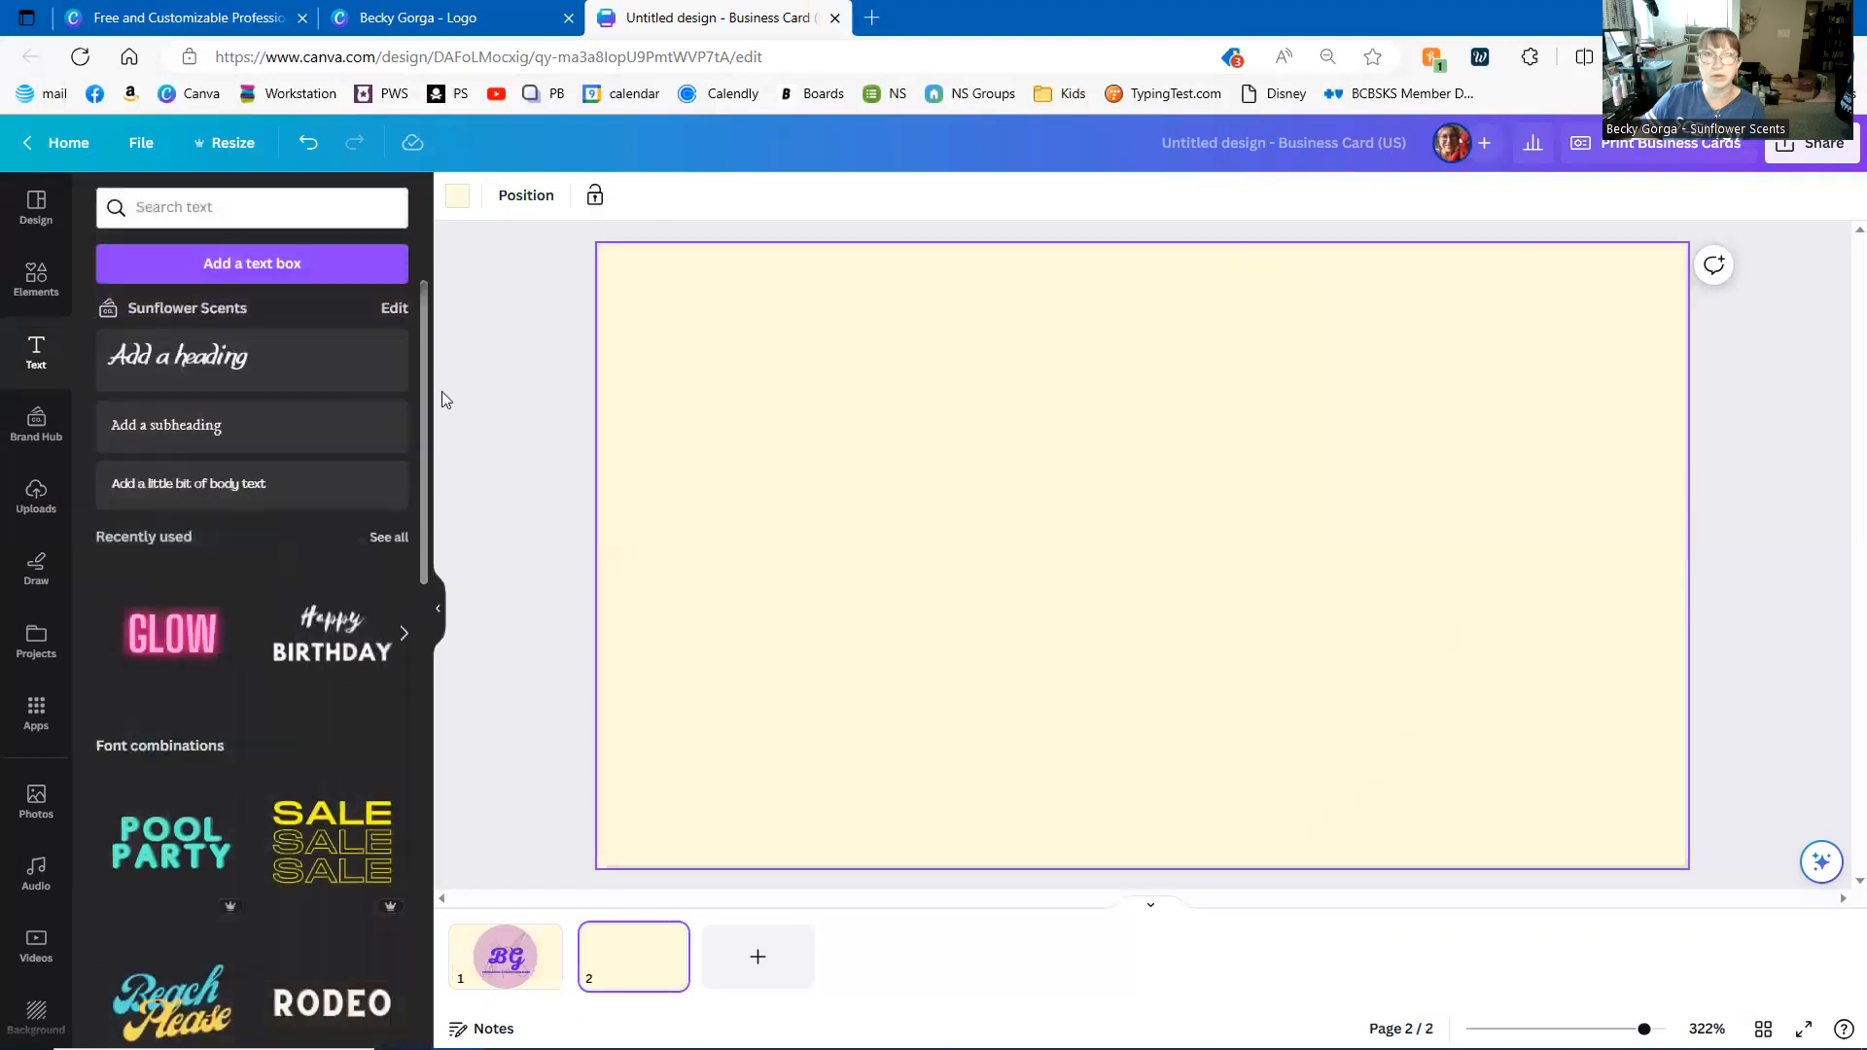
left_click(156, 355)
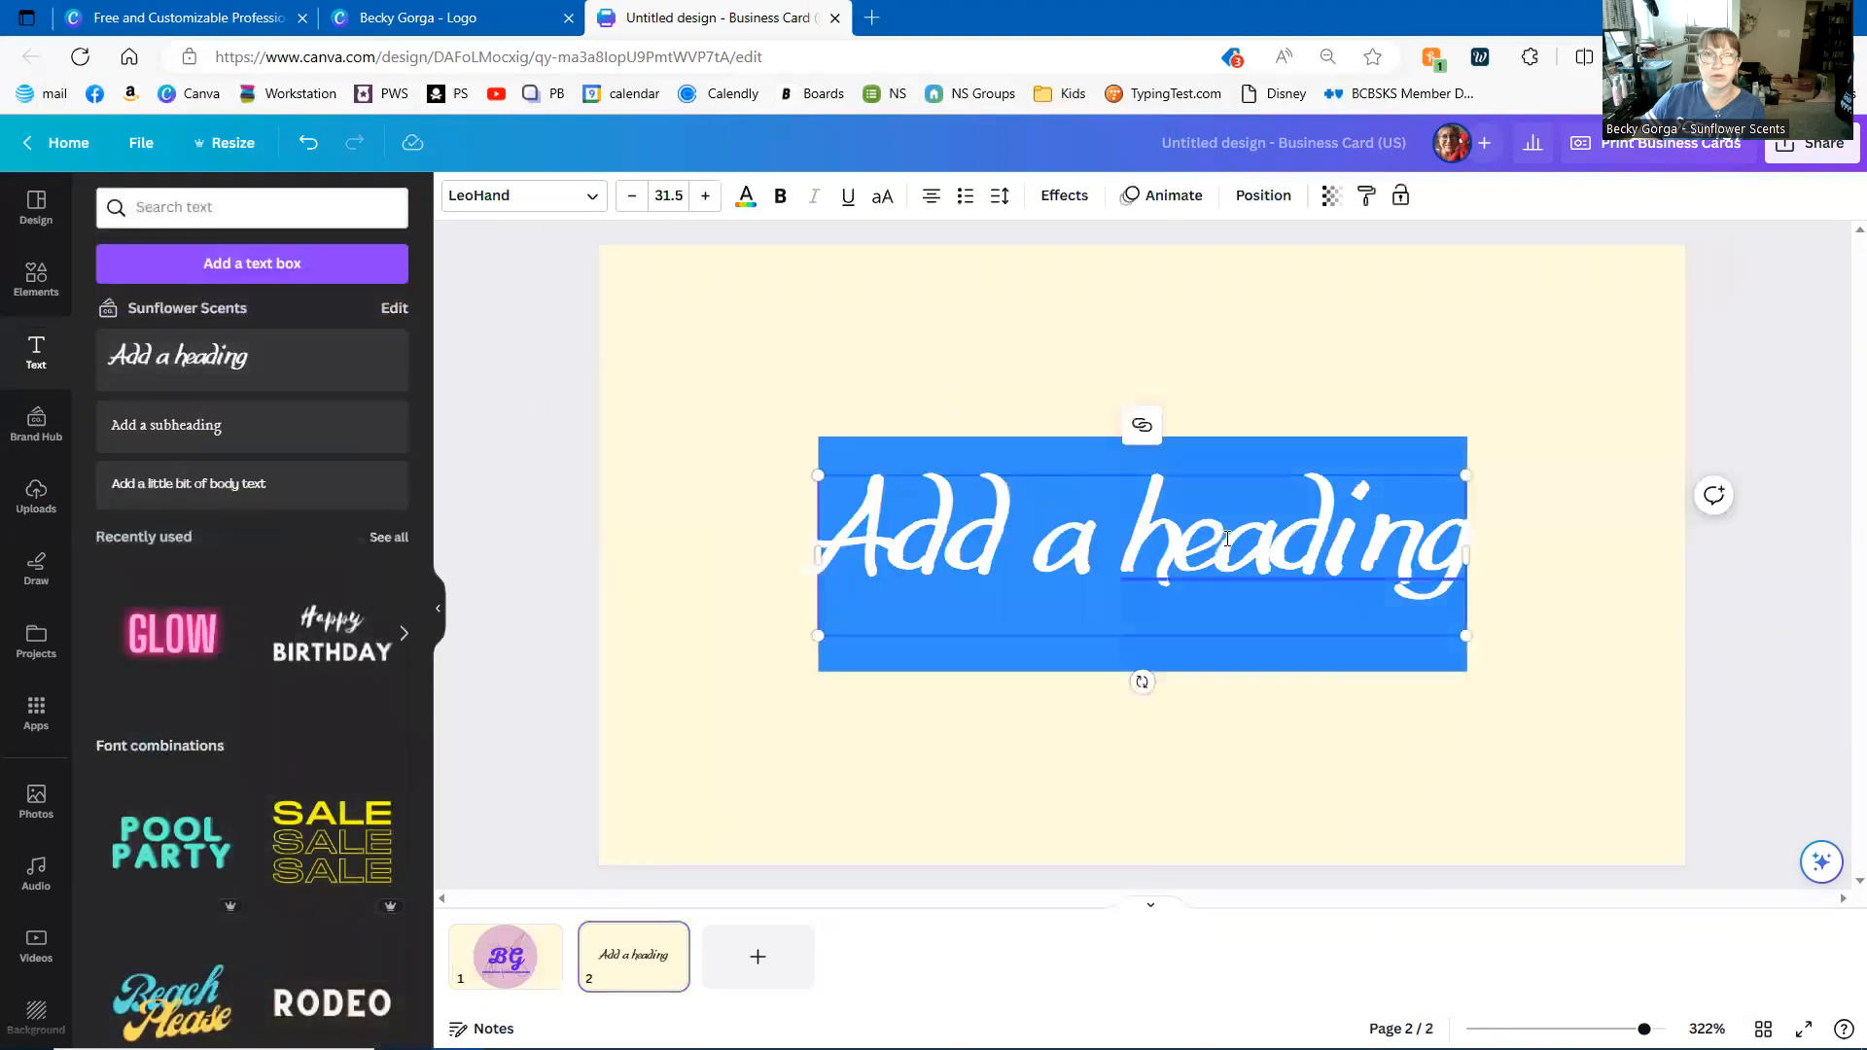
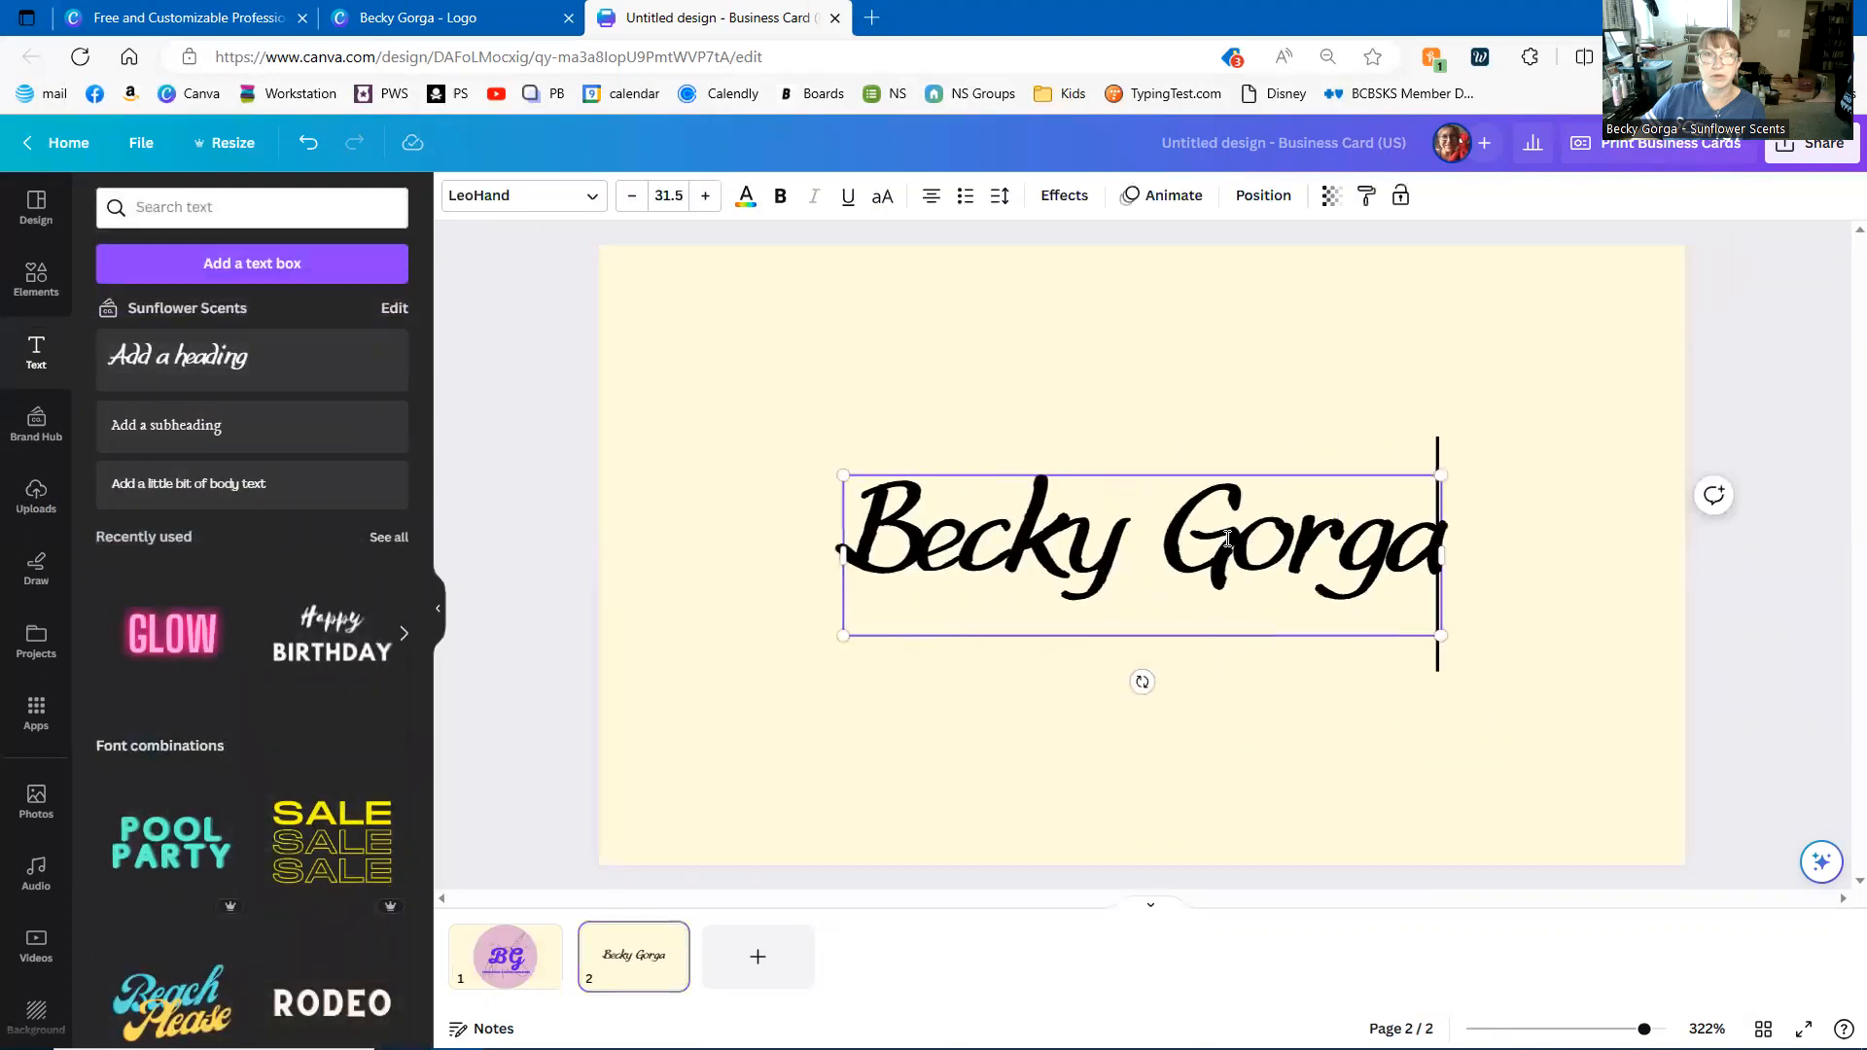
key("Return")
- Type 'Independent Scentsy' and 'Consultant' on two lines below the name
type("Independent Cs")
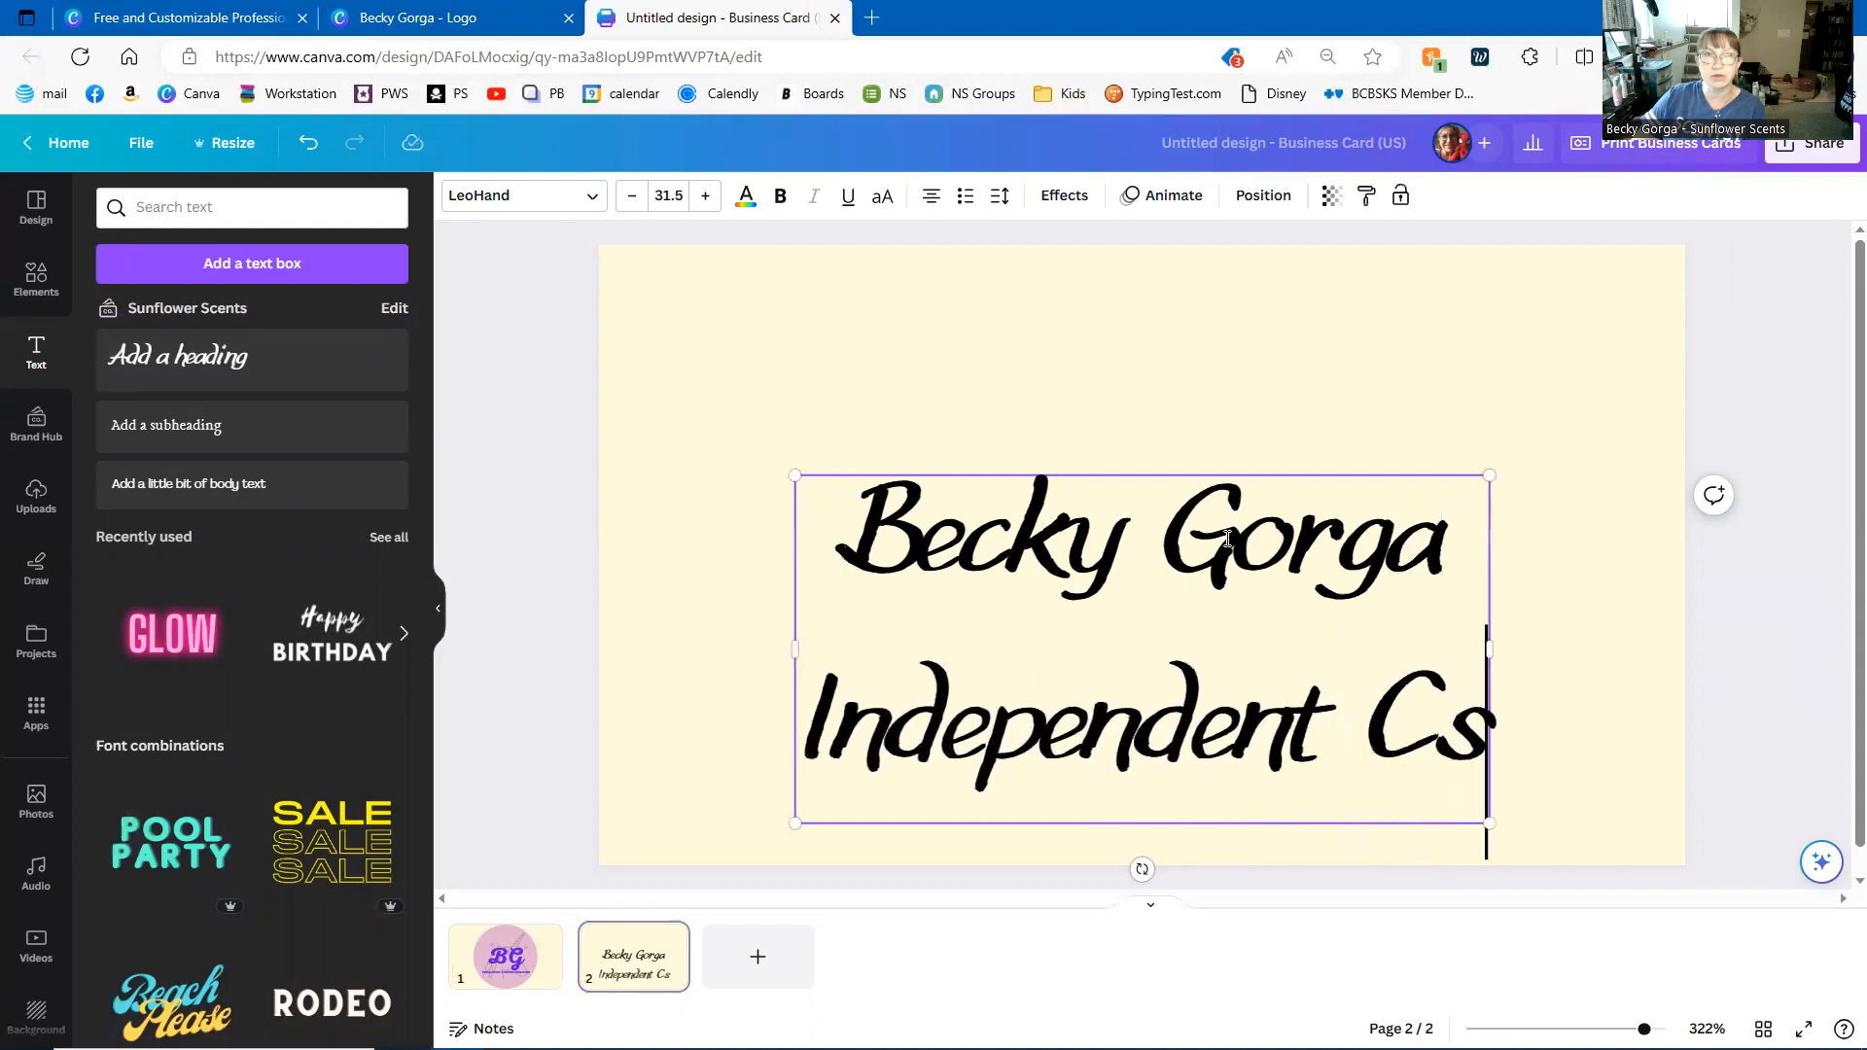
key("BackSpace")
key("BackSpace")
key("BackSpace")
type("SCe")
key("BackSpace")
key("BackSpace")
key("BackSpace")
key("BackSpace")
type("t Scentsy")
key("Return")
type("Consultant")
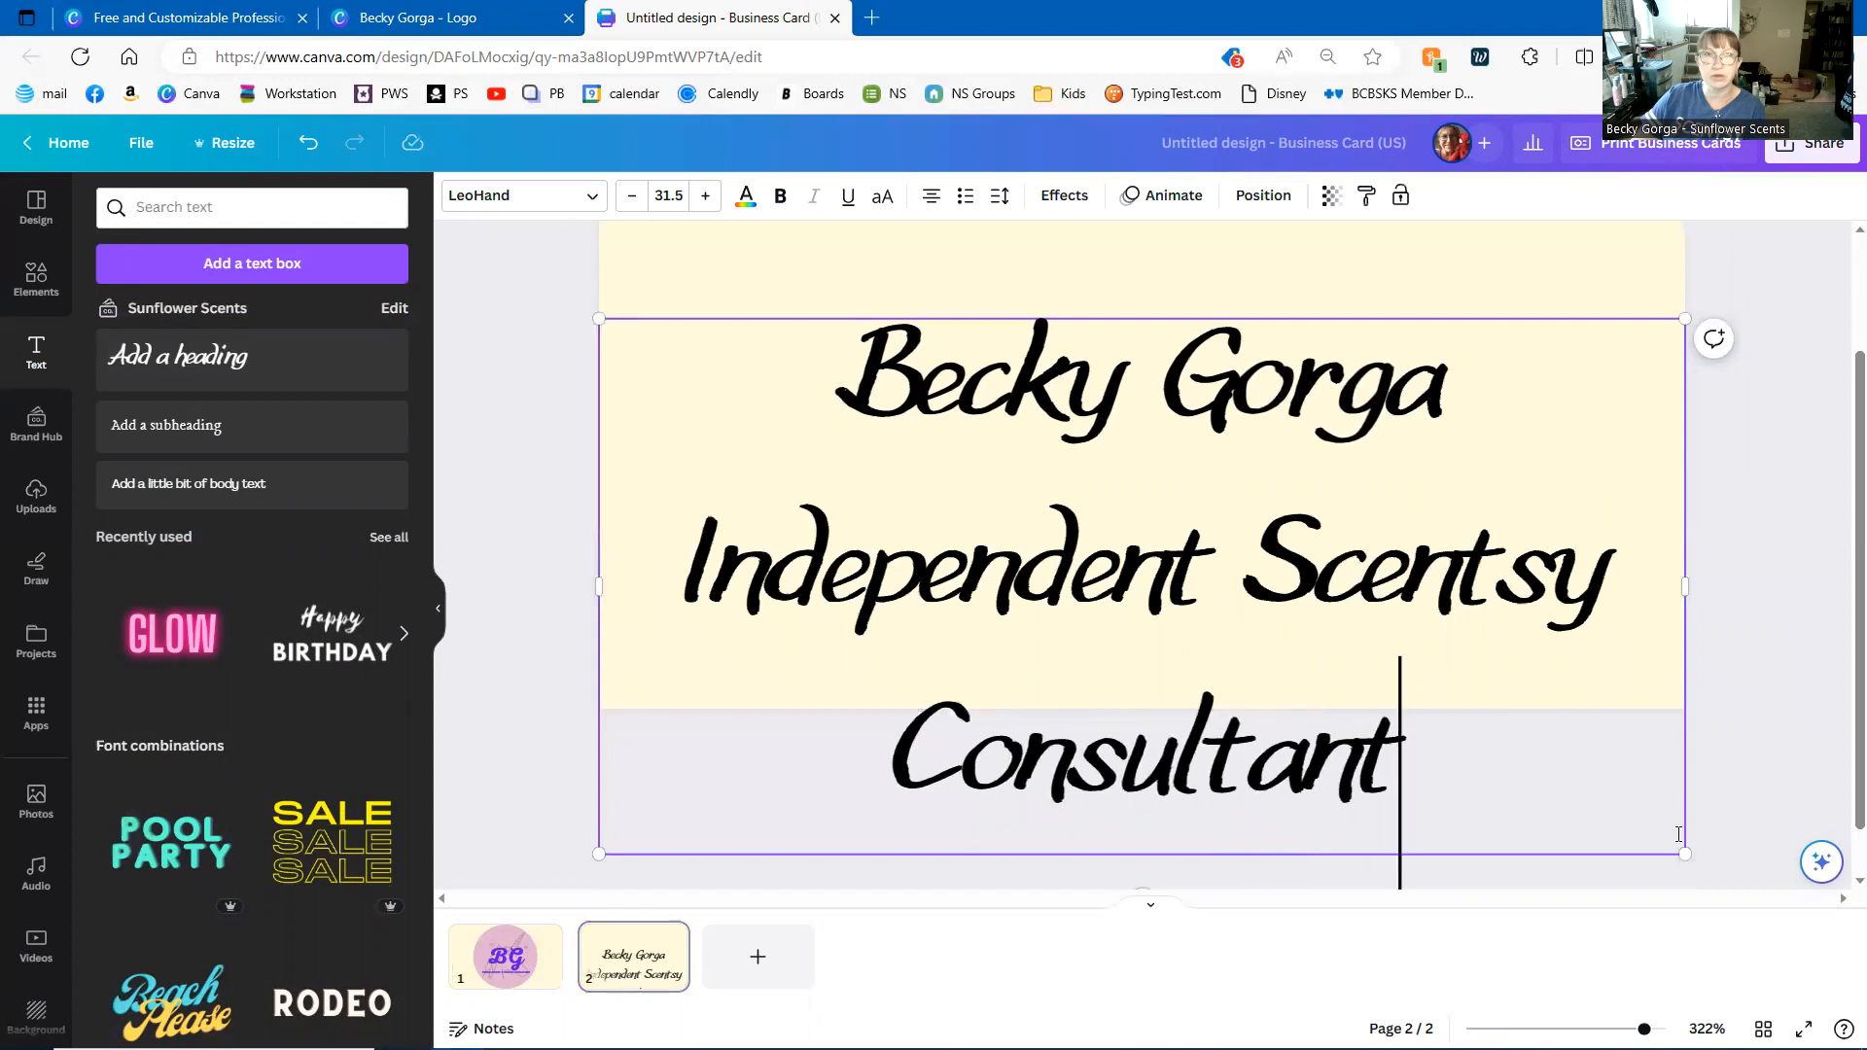
- Shrink the text box and enlarge the name line to font size 23
left_click_drag(1683, 851, 1590, 596)
left_click_drag(1340, 571, 1187, 501)
left_click(1317, 673)
double_click(1216, 456)
left_click(1221, 455)
left_click_drag(963, 434, 1246, 450)
left_click(699, 199)
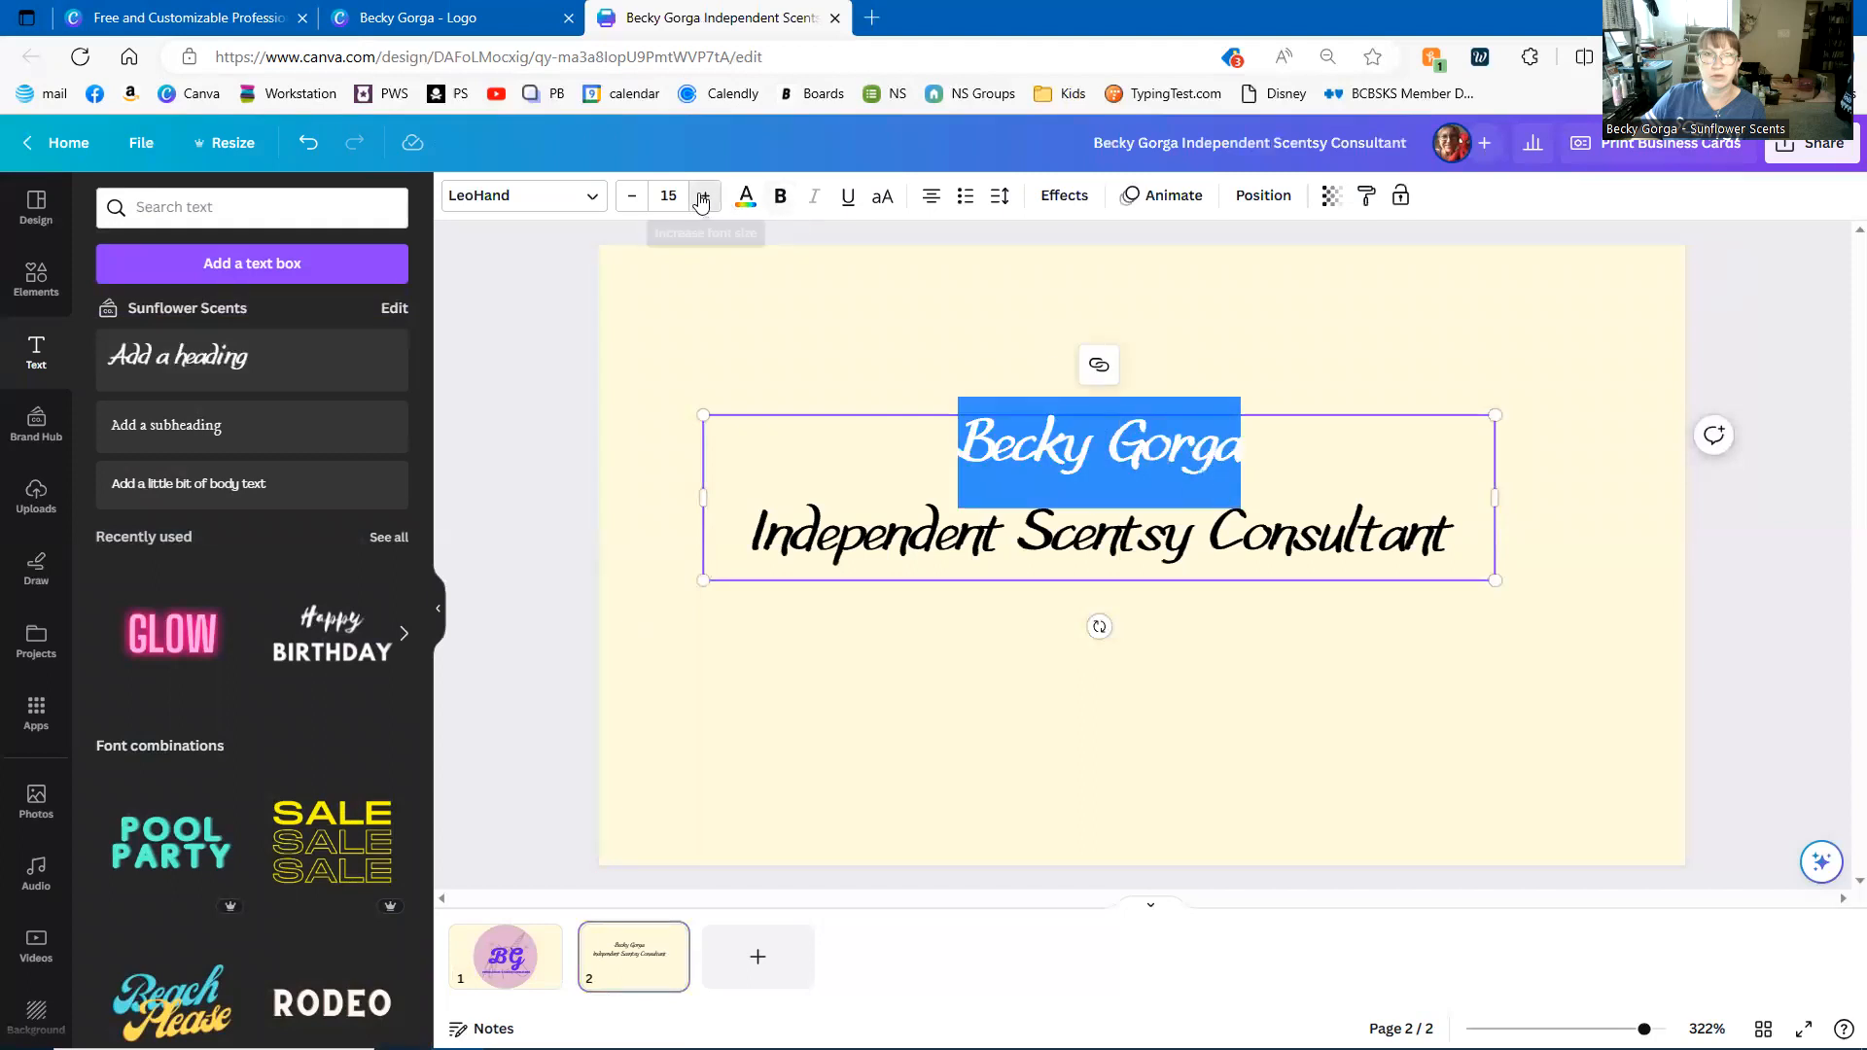
left_click(700, 198)
left_click(700, 198)
left_click(700, 198)
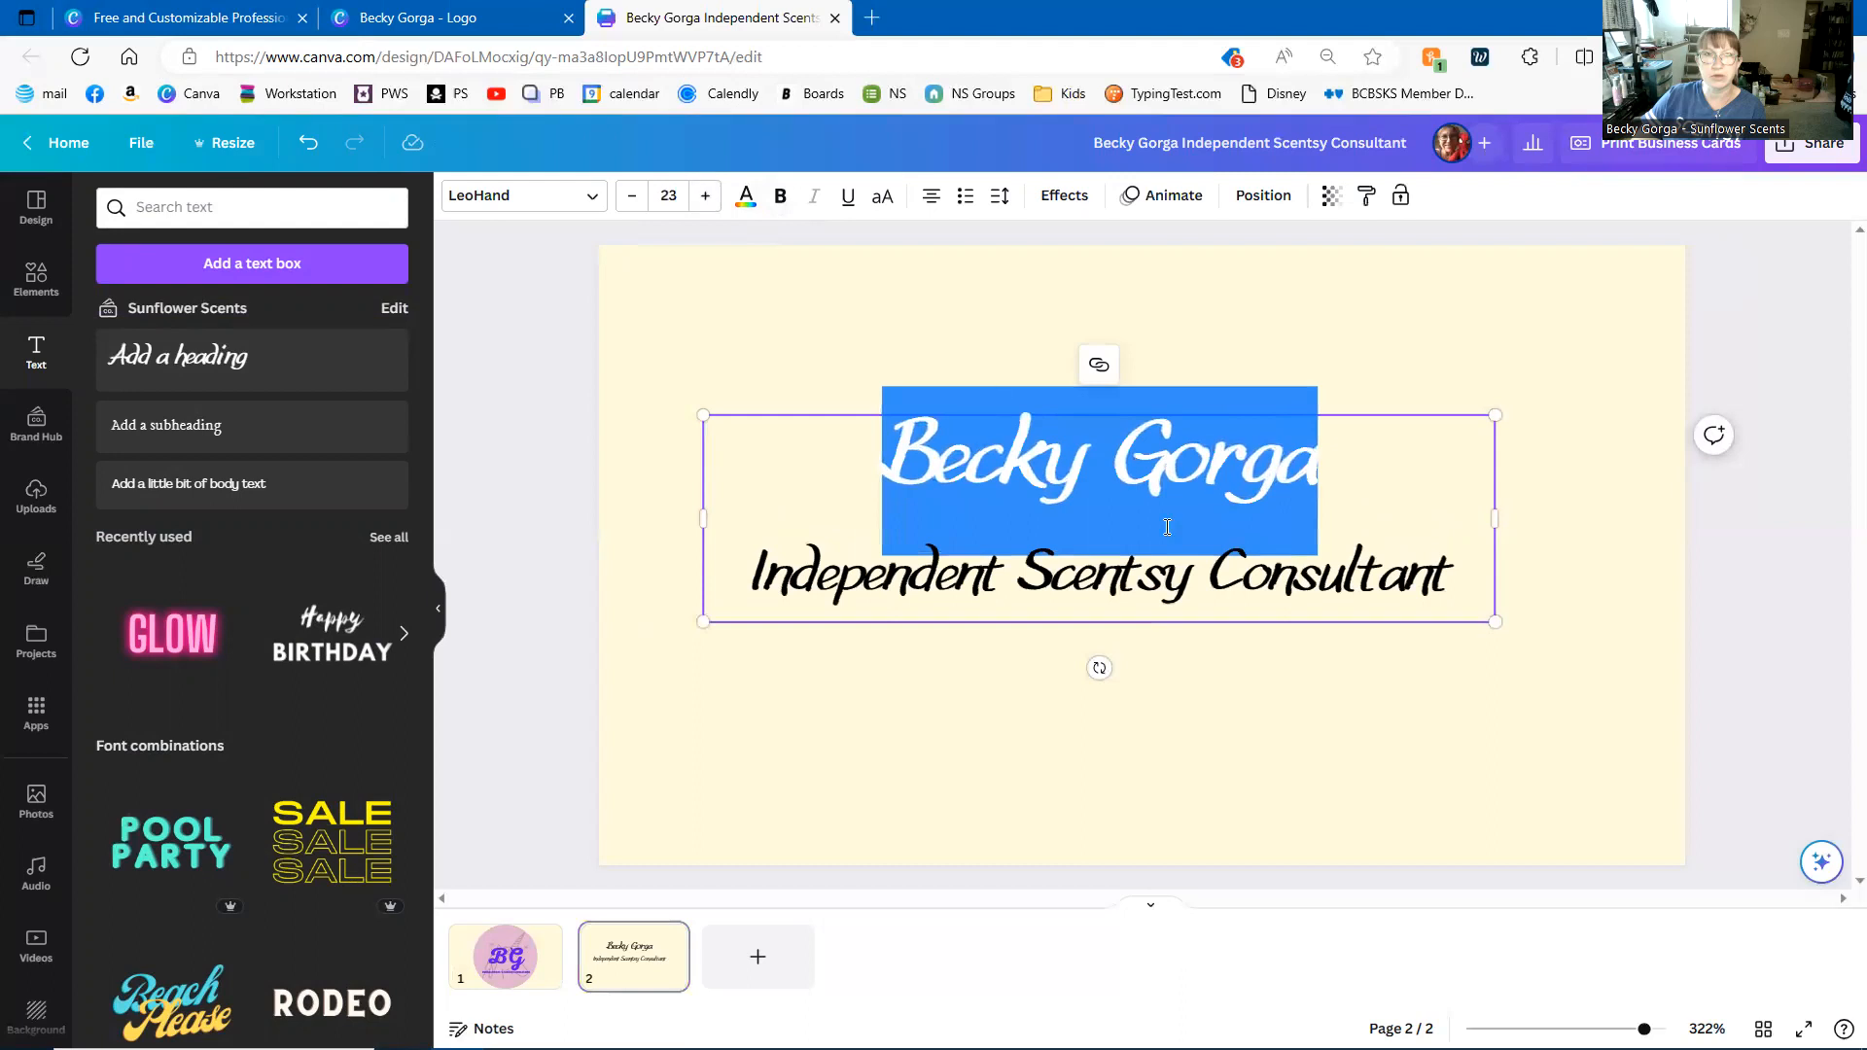
left_click(1211, 763)
- Tighten line spacing to 1.04 and centre the text block slightly above mid-card
left_click_drag(1159, 593, 1203, 578)
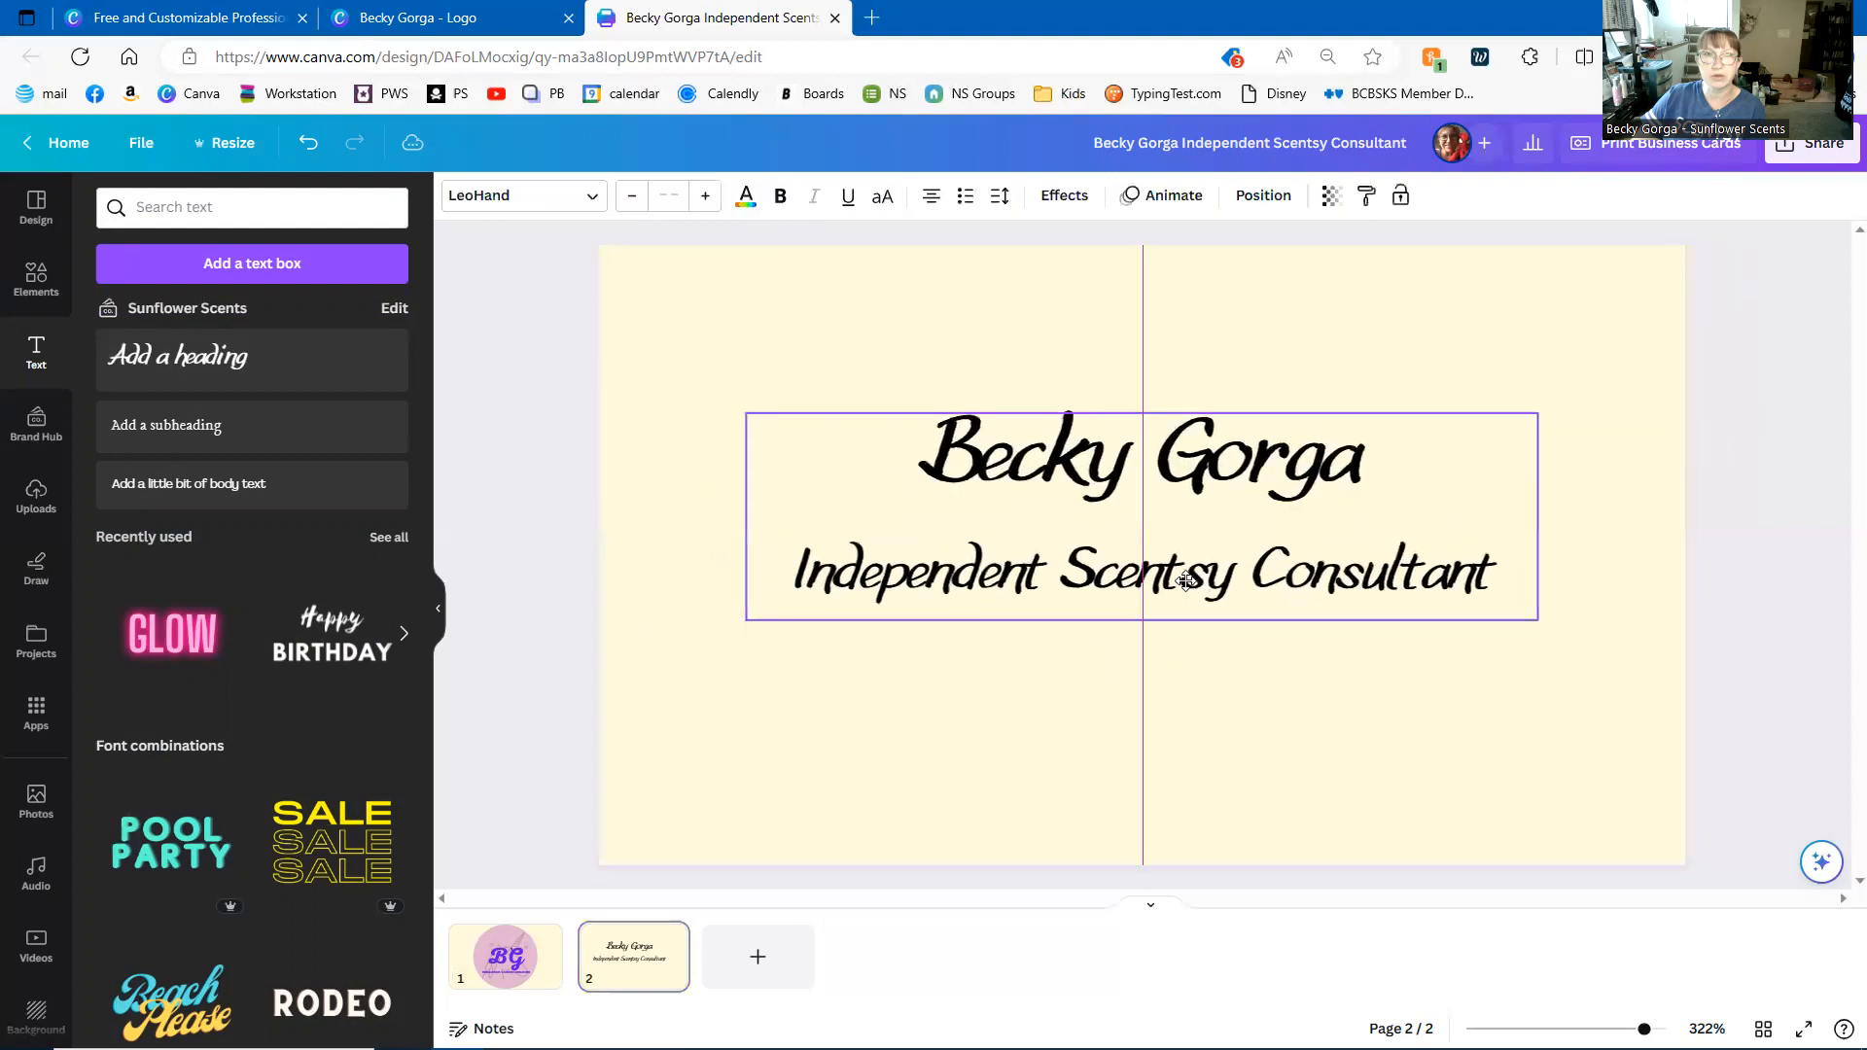
left_click(998, 198)
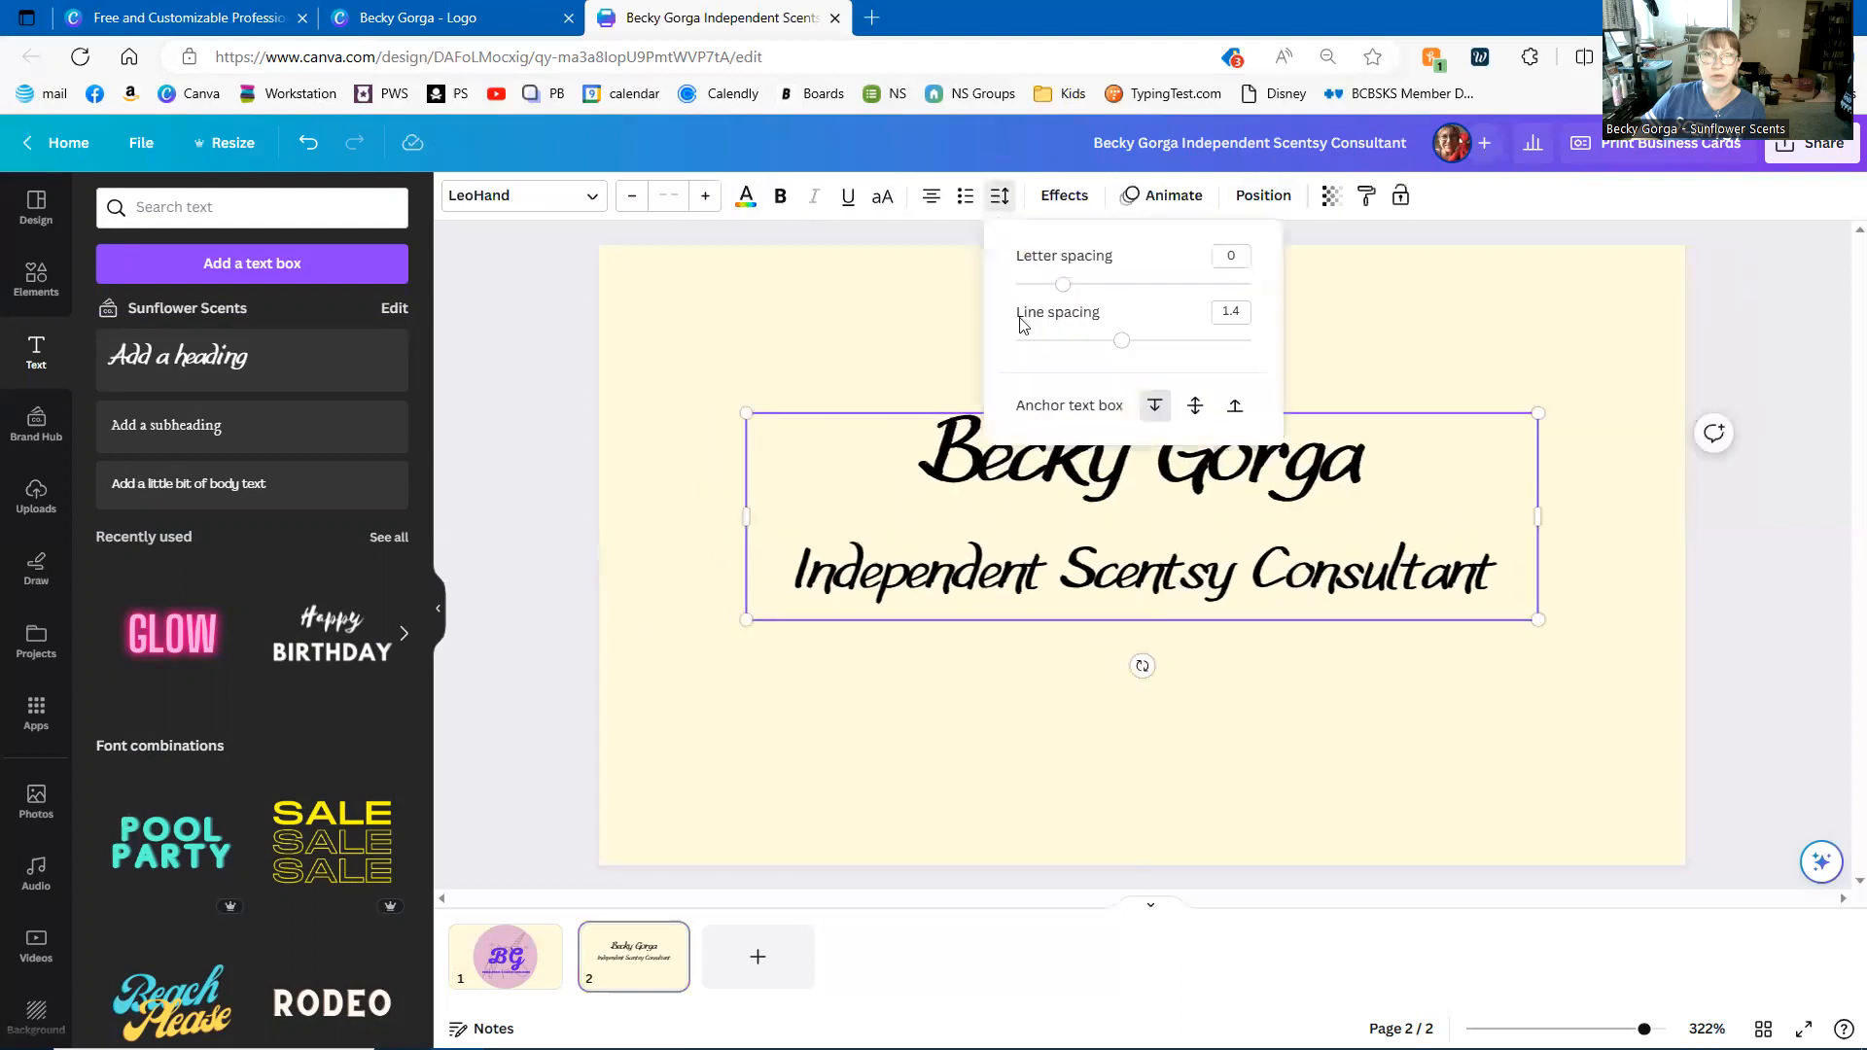
left_click_drag(1117, 342, 1078, 340)
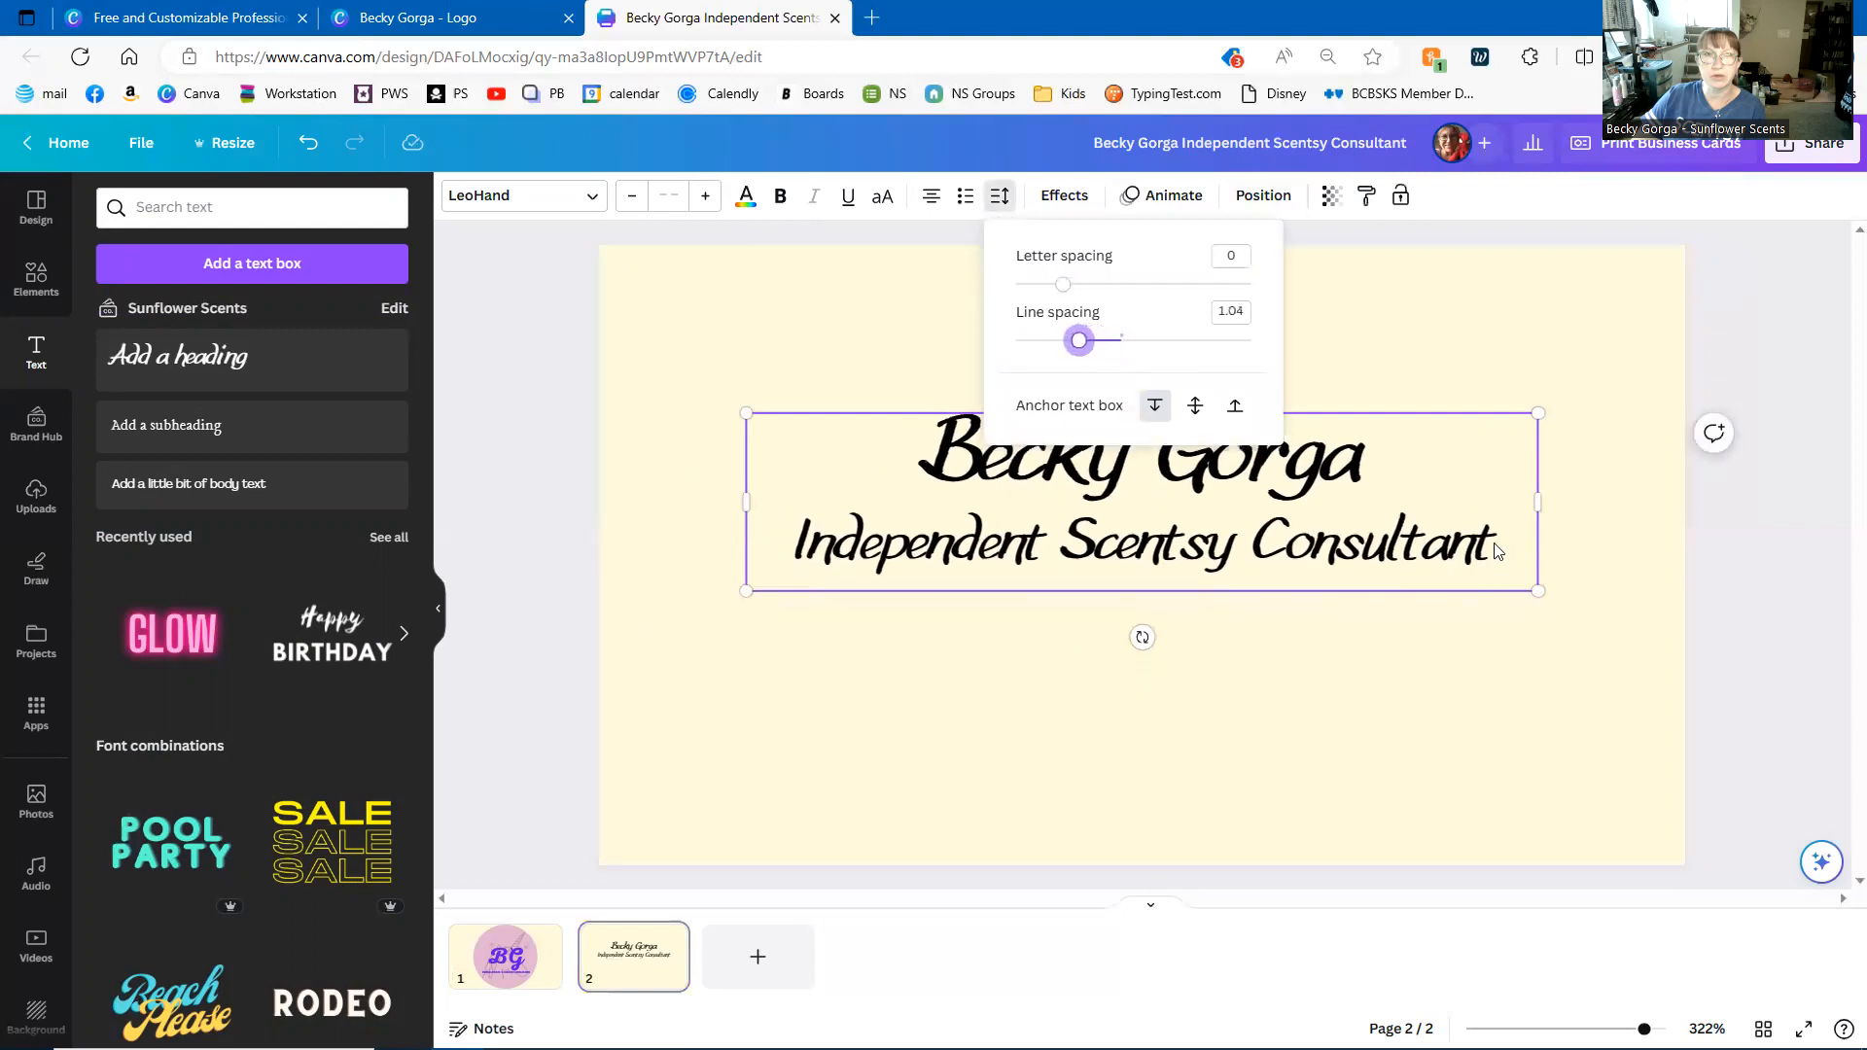
left_click(1497, 551)
left_click(1254, 737)
left_click(1131, 535)
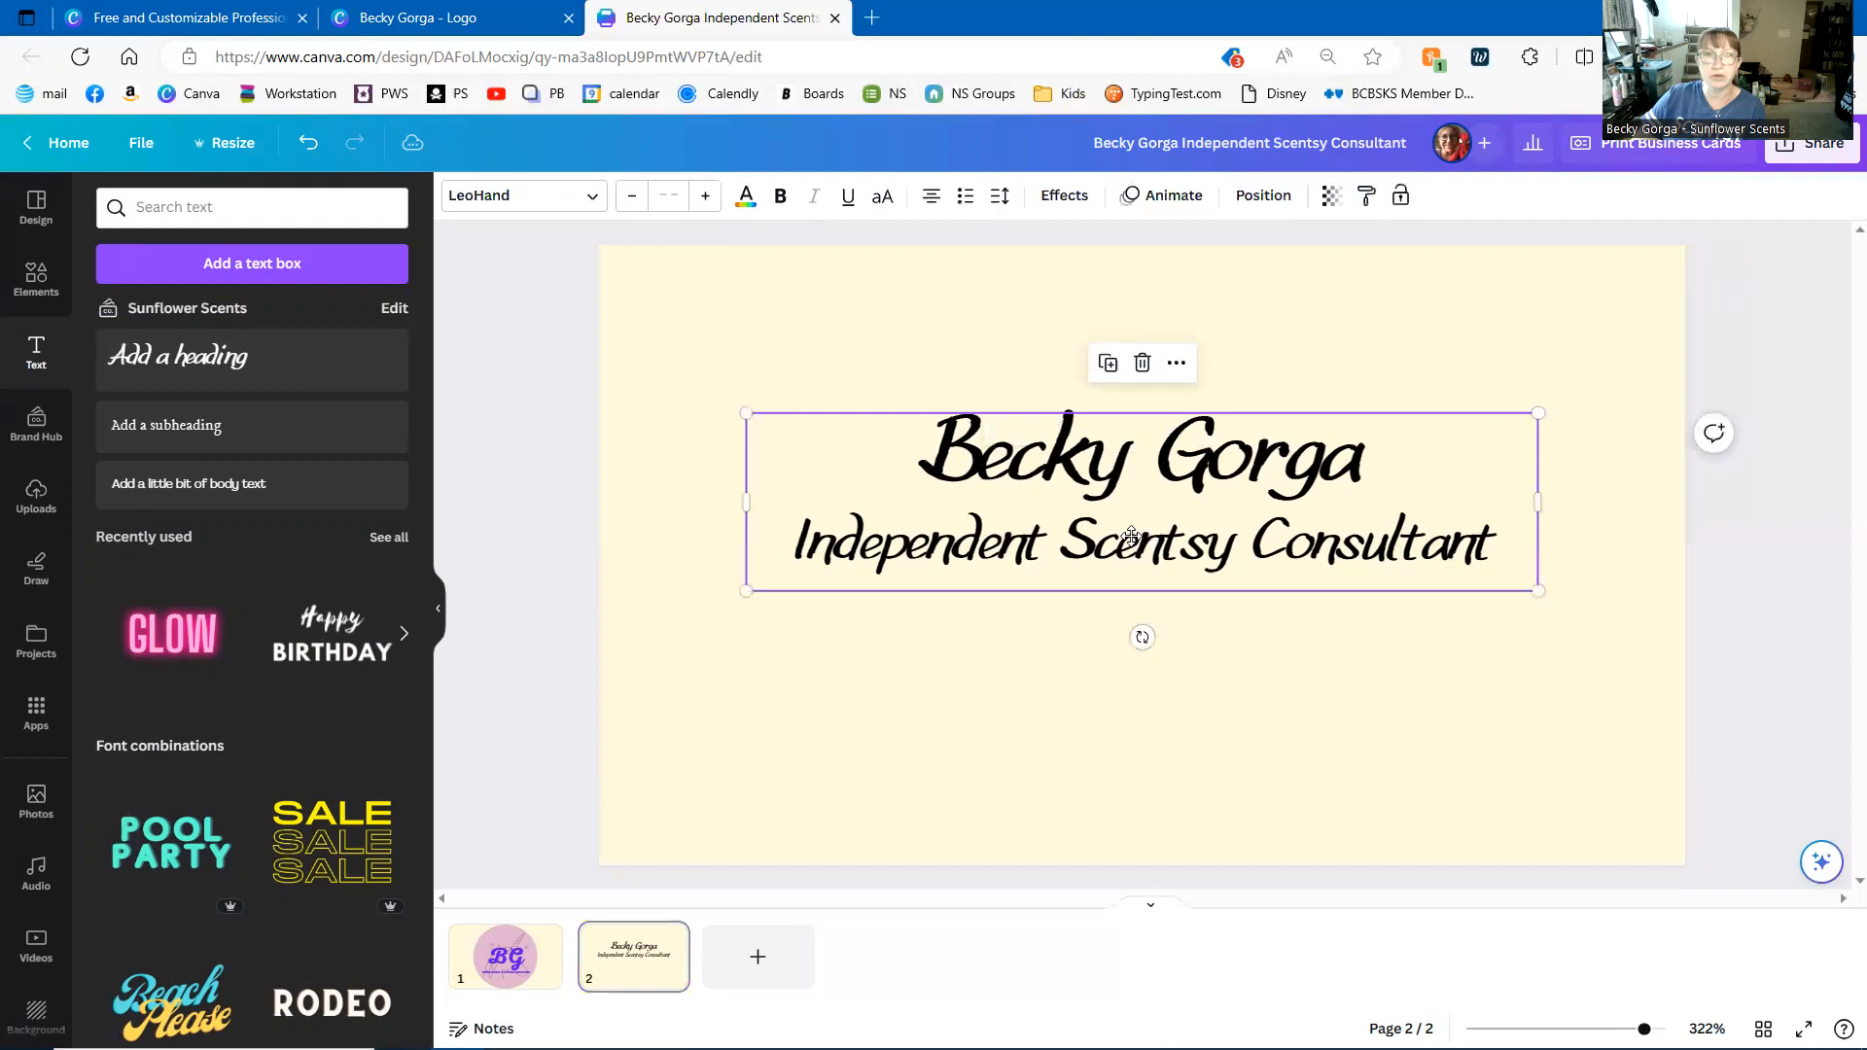
left_click_drag(1131, 536, 1130, 518)
left_click(1104, 658)
- Add another heading box, then delete it as unneeded
left_click(185, 355)
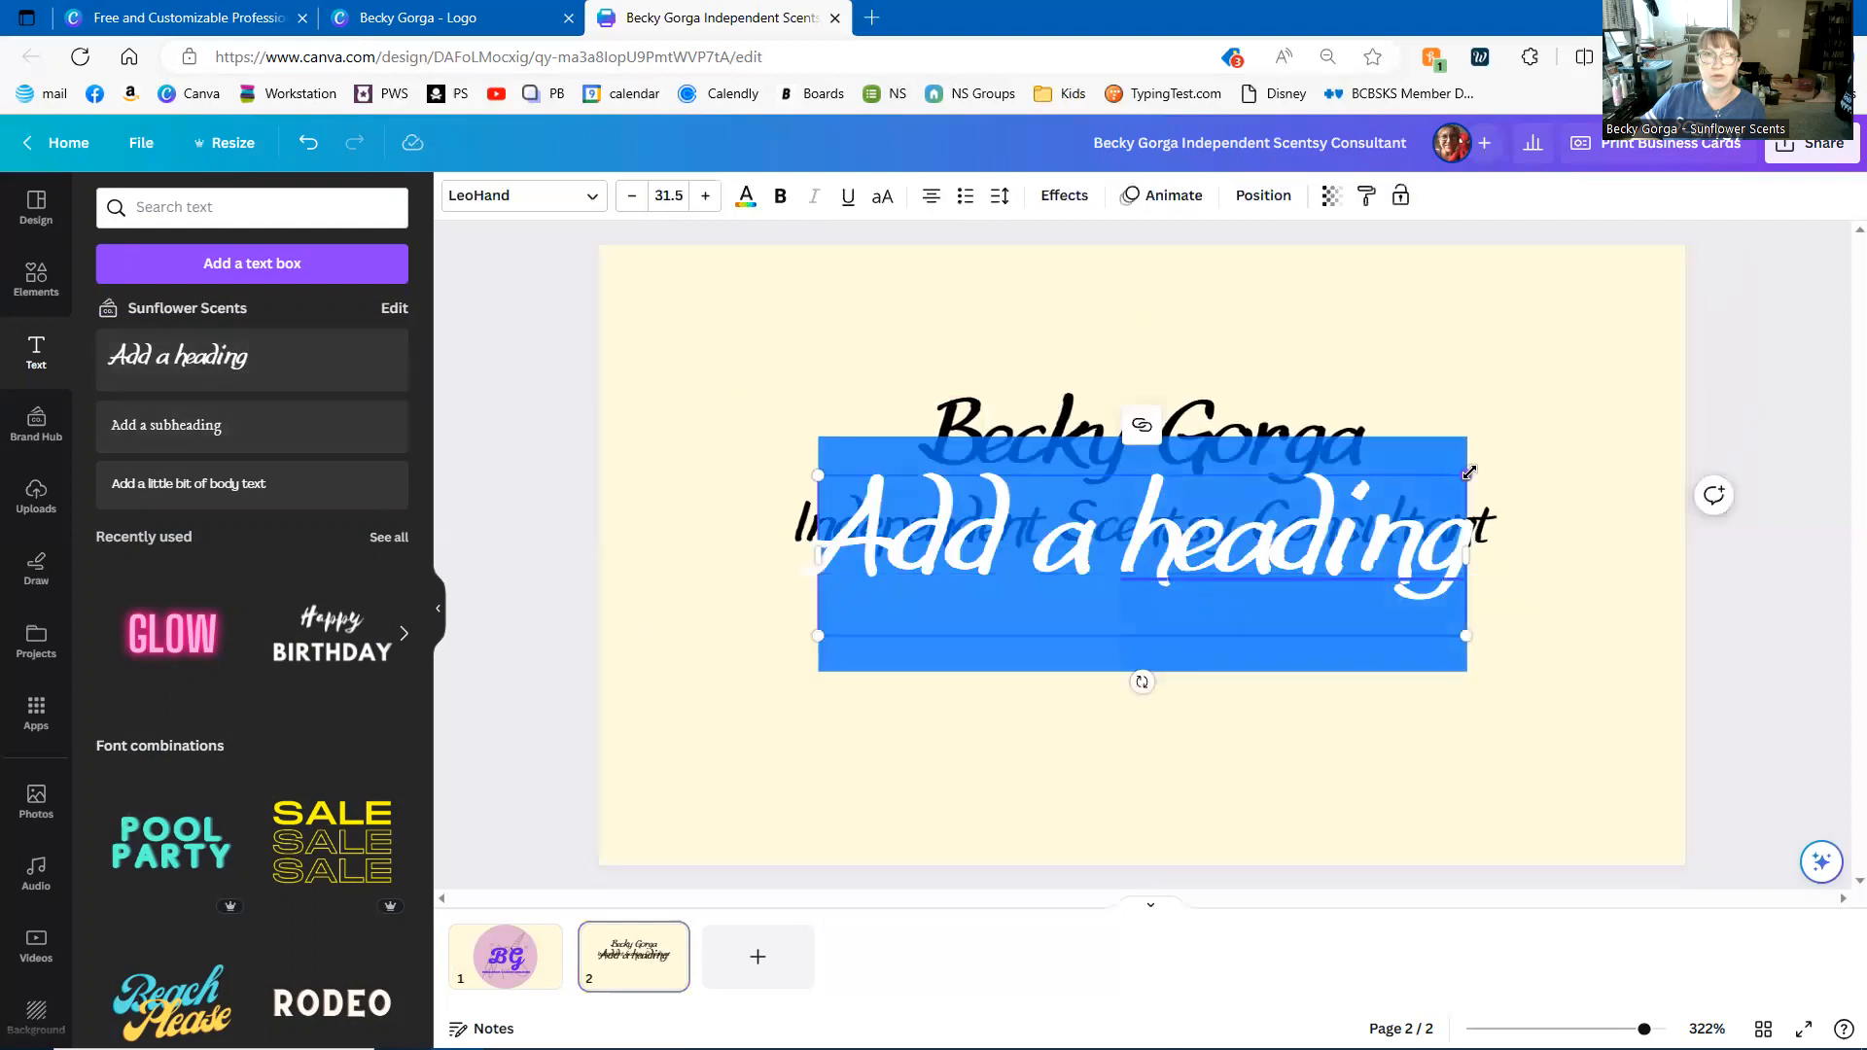
key("BackSpace")
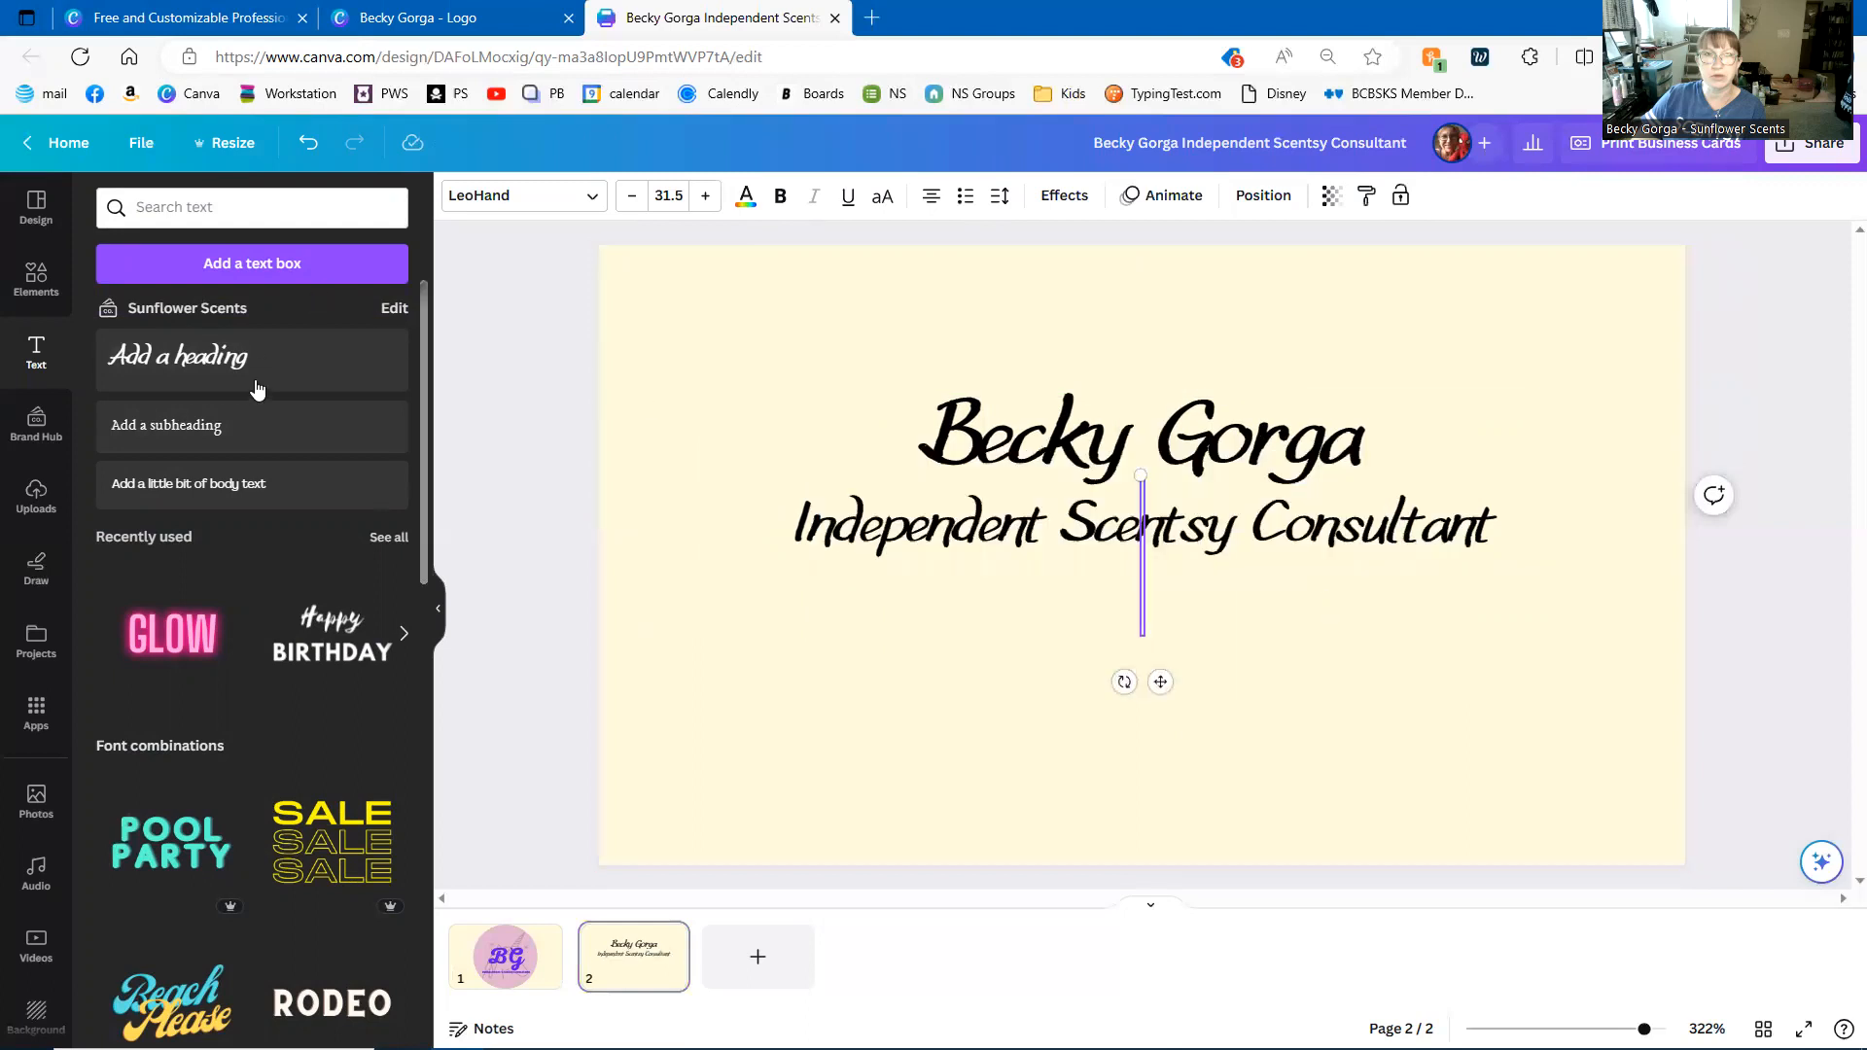
key("Escape")
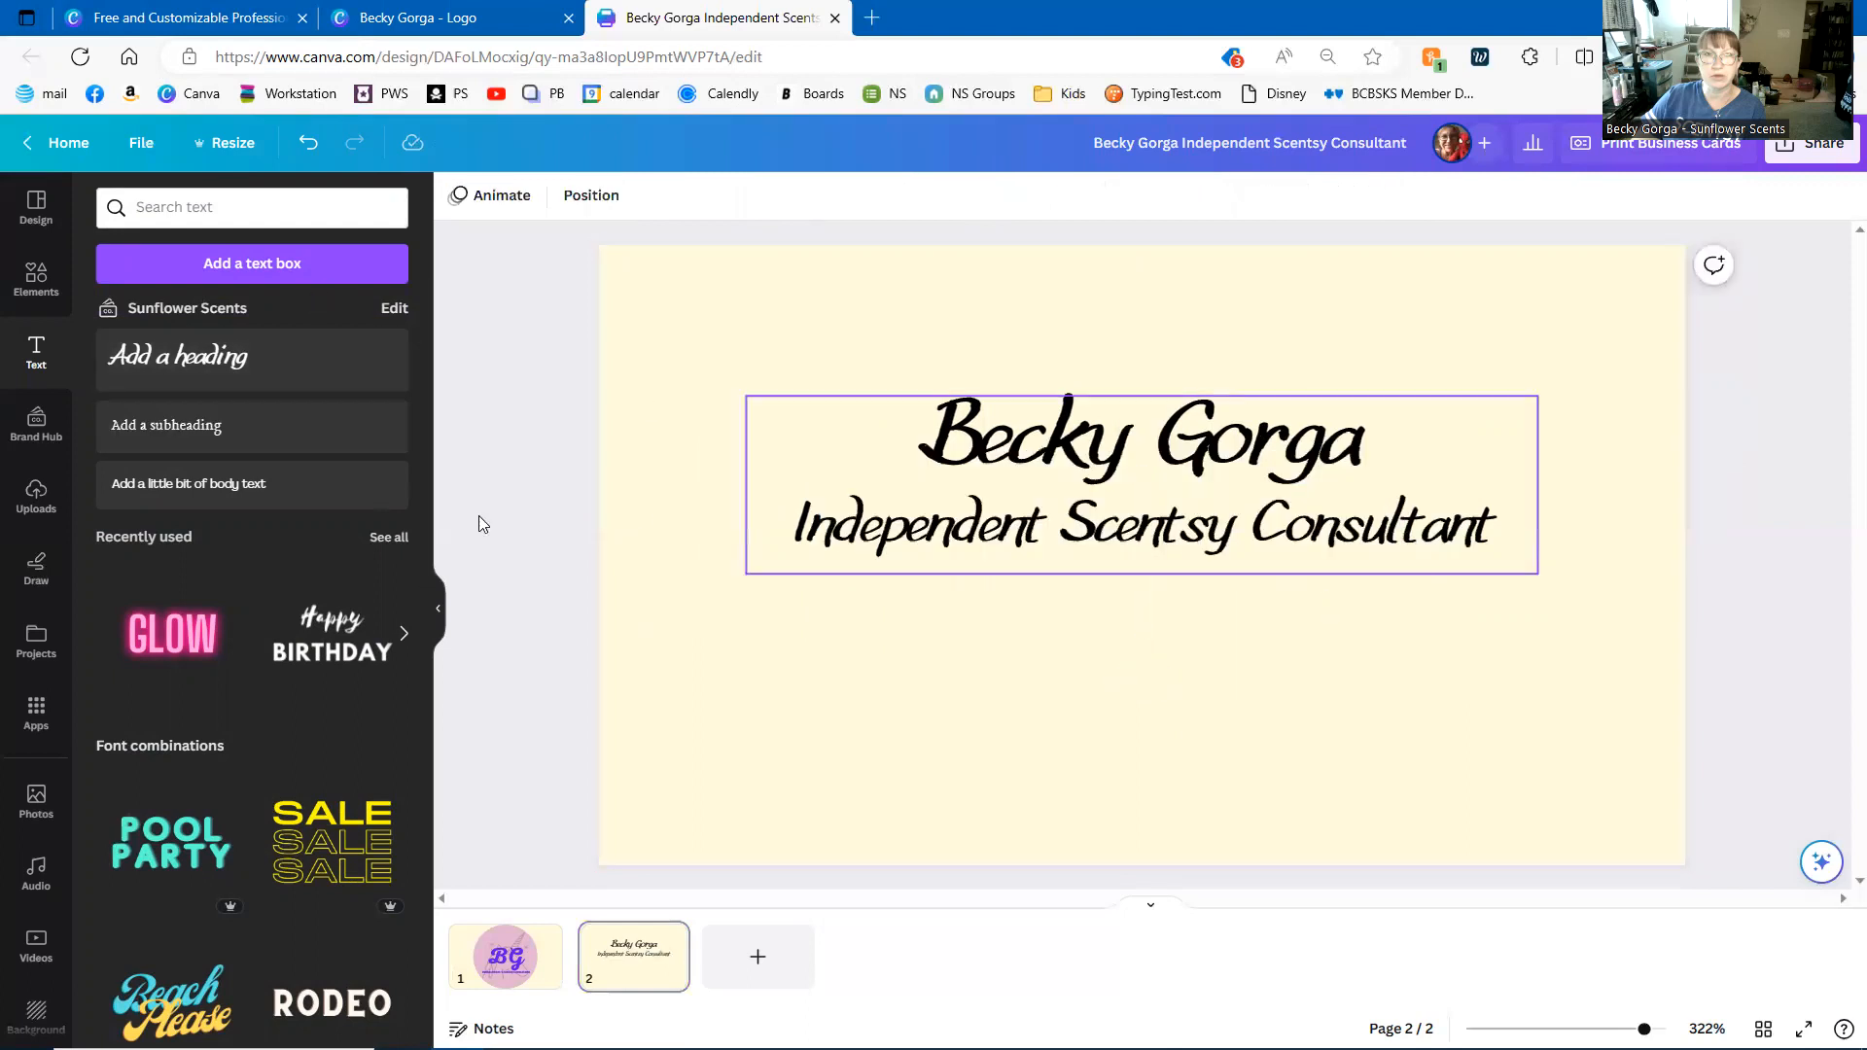
left_click(250, 425)
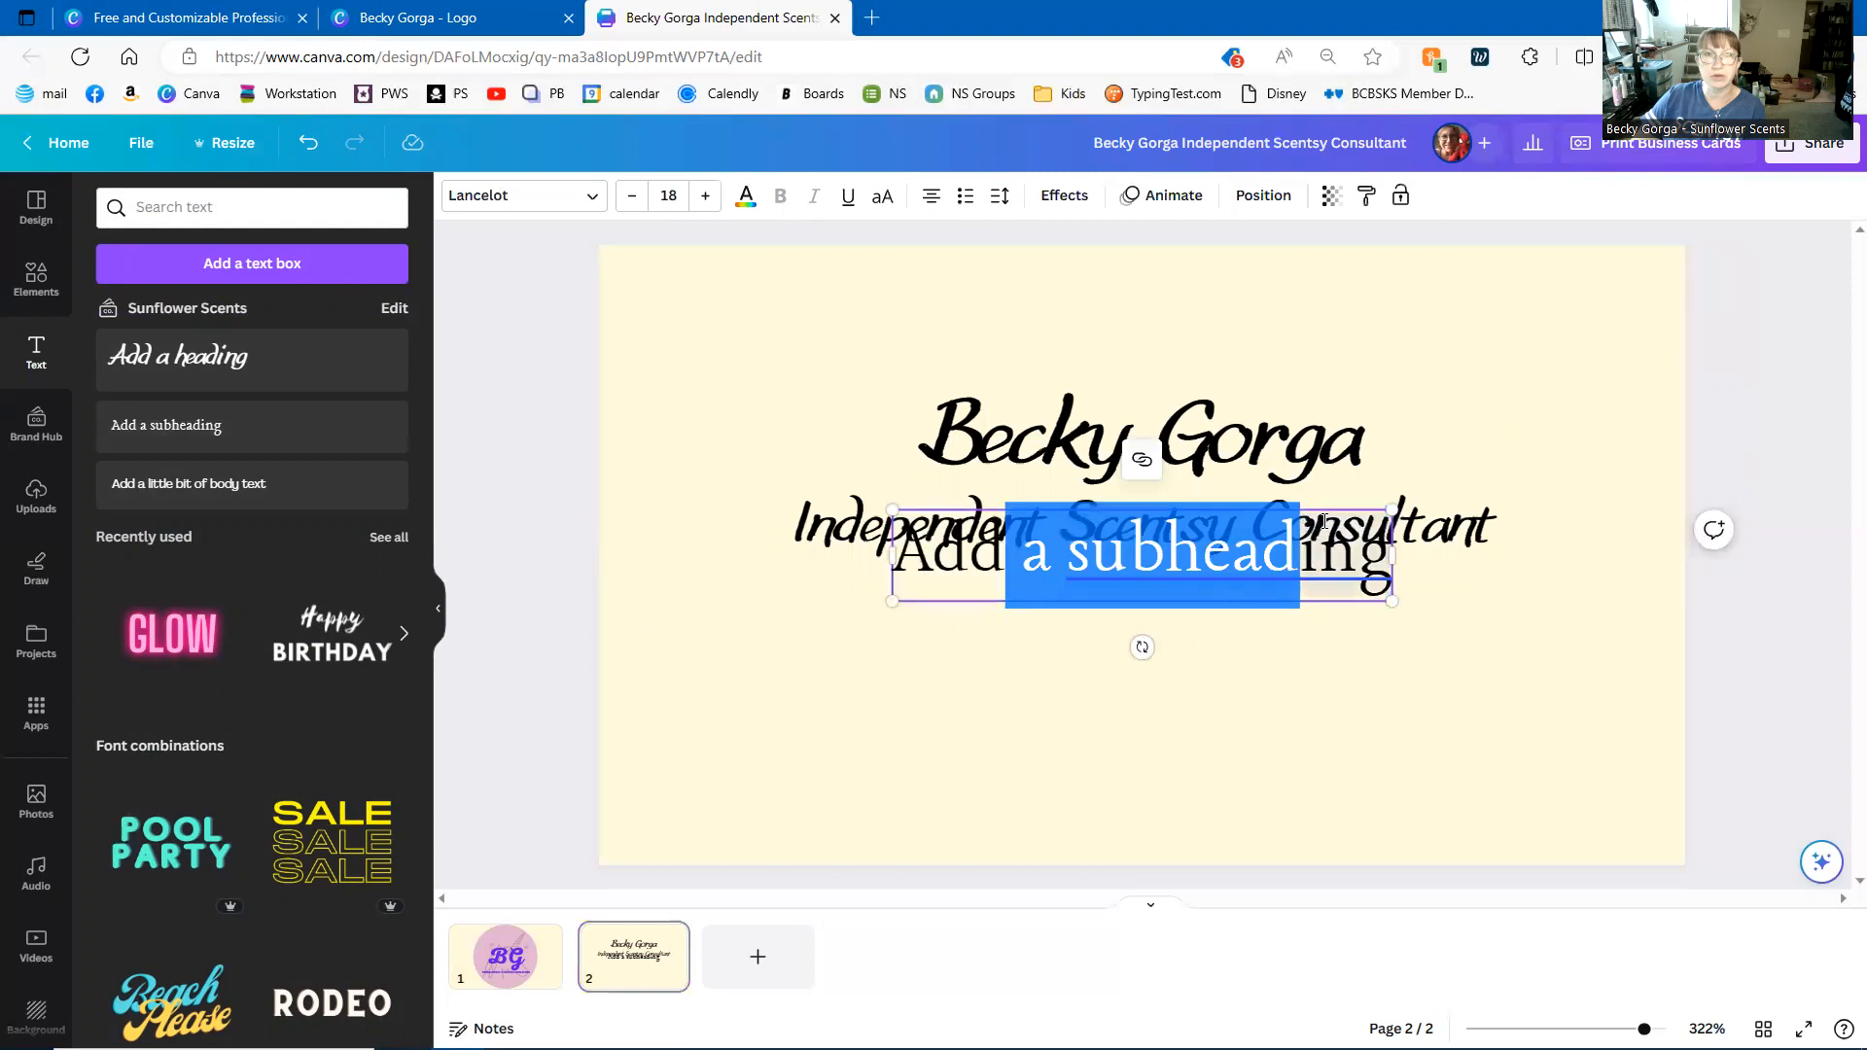
key("Escape")
left_click_drag(1042, 602, 1042, 697)
double_click(1227, 661)
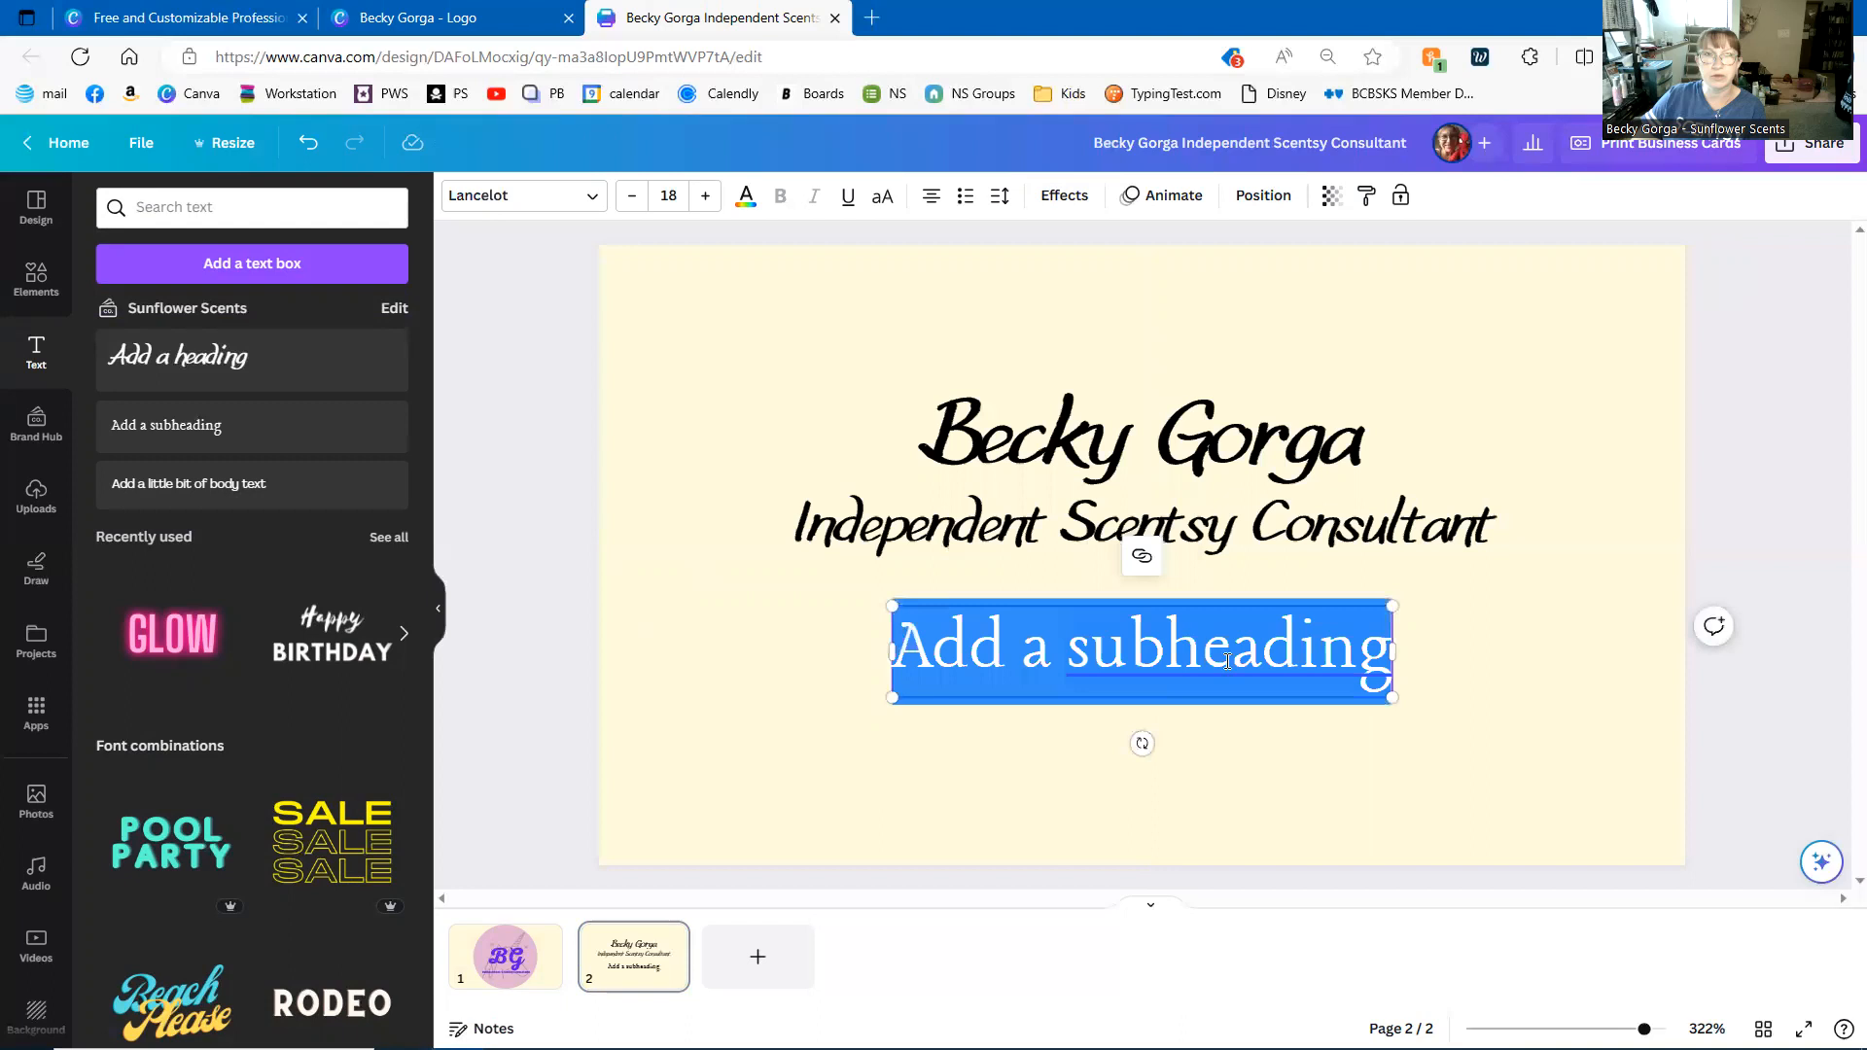
key("BackSpace")
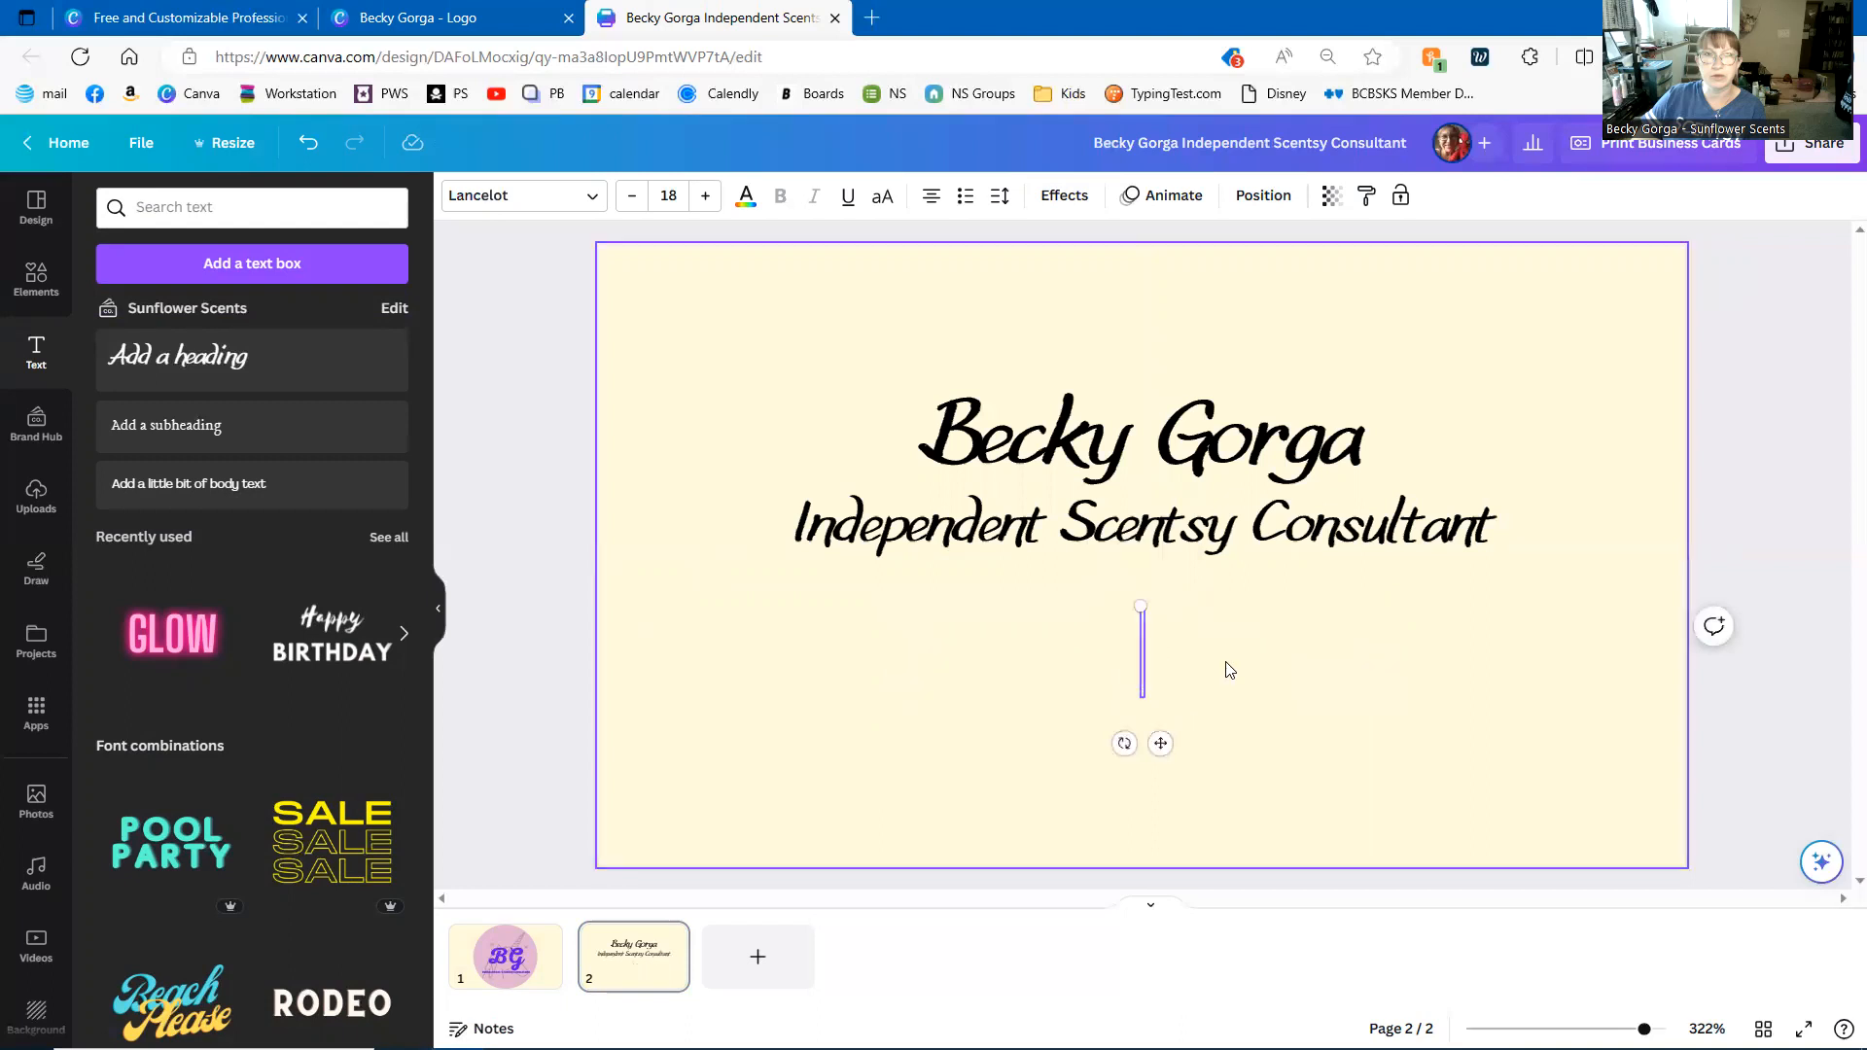
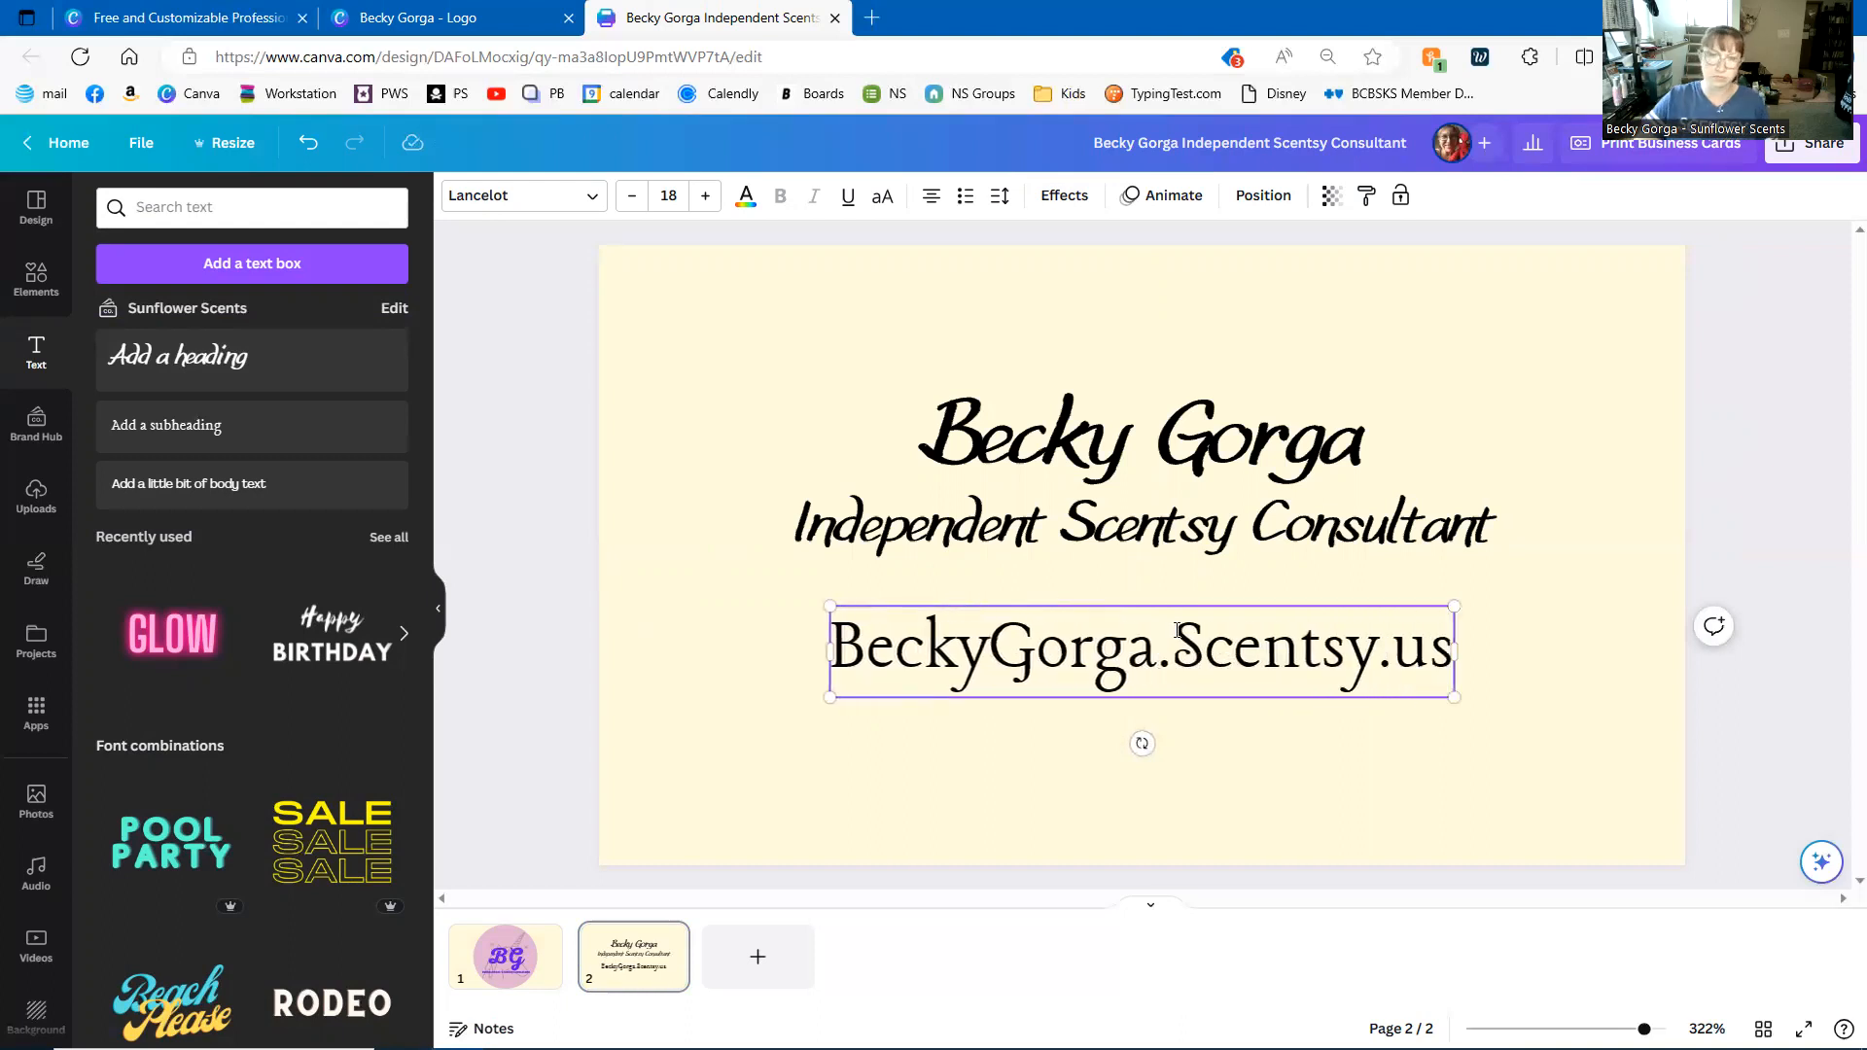
left_click(832, 637)
type("https")
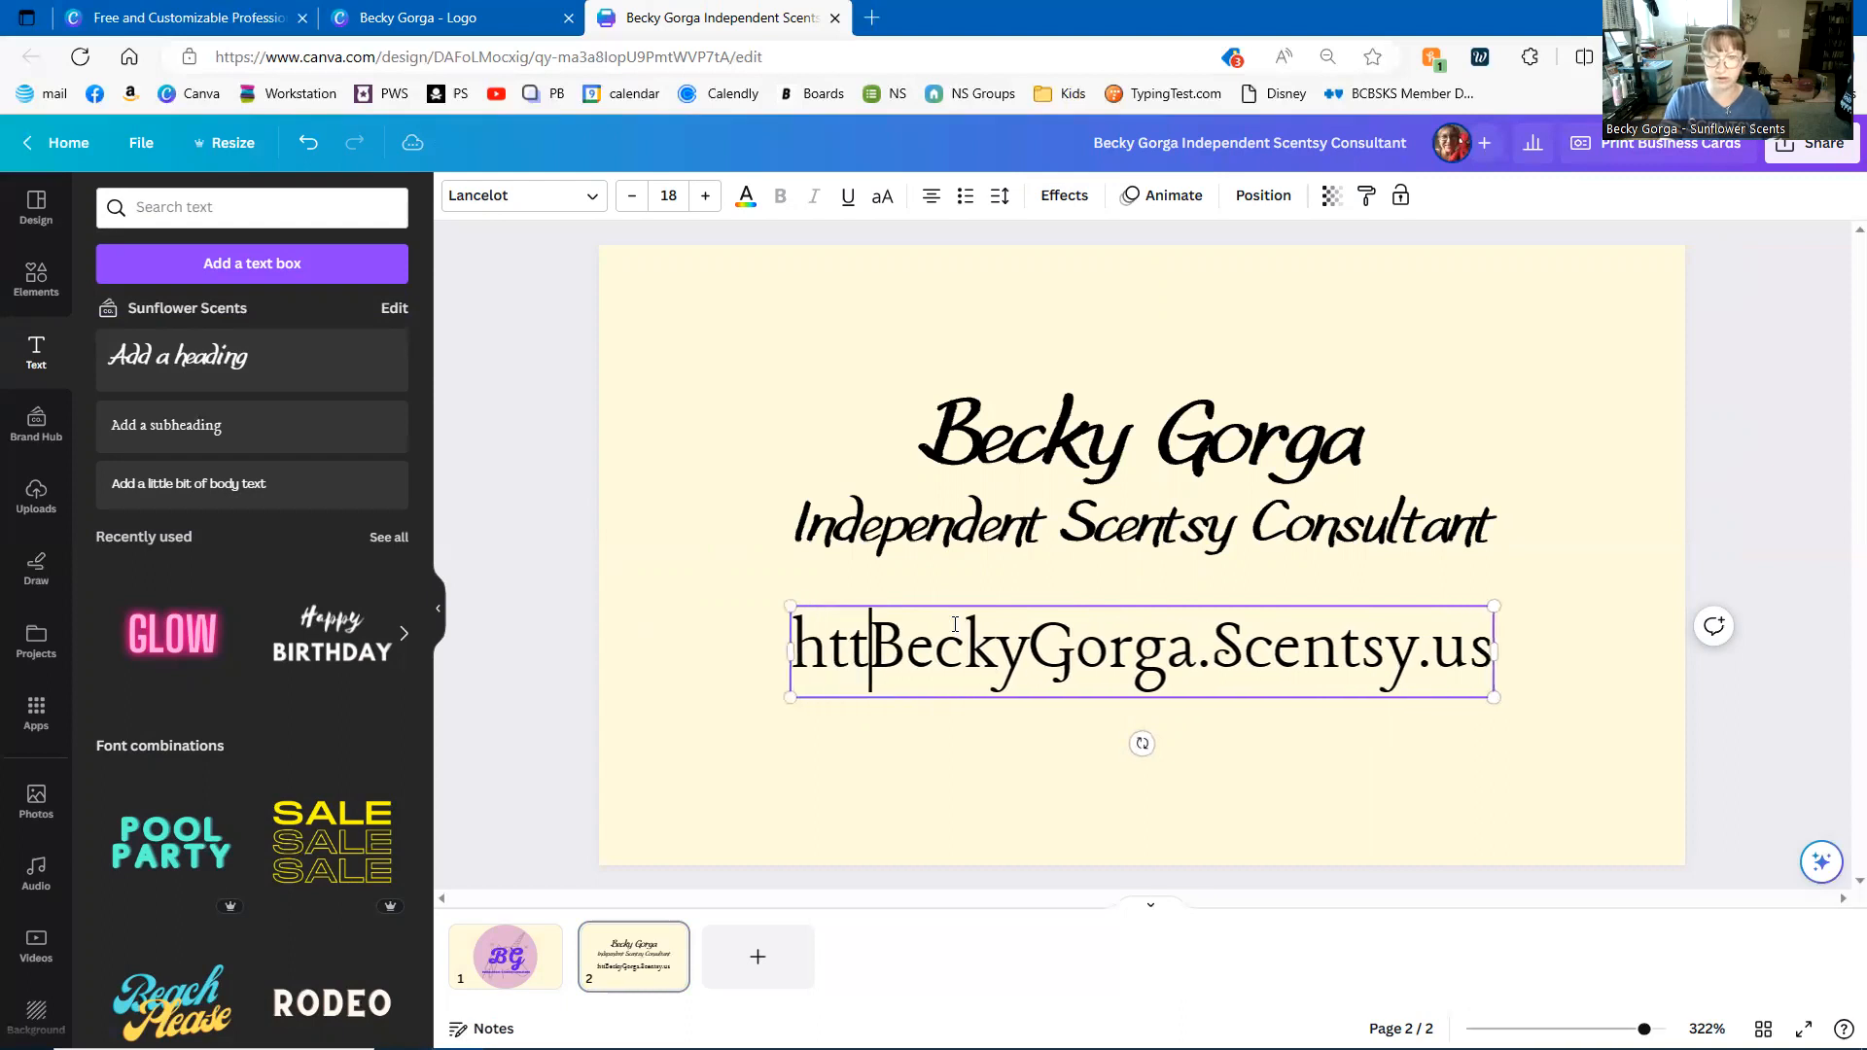
type("://")
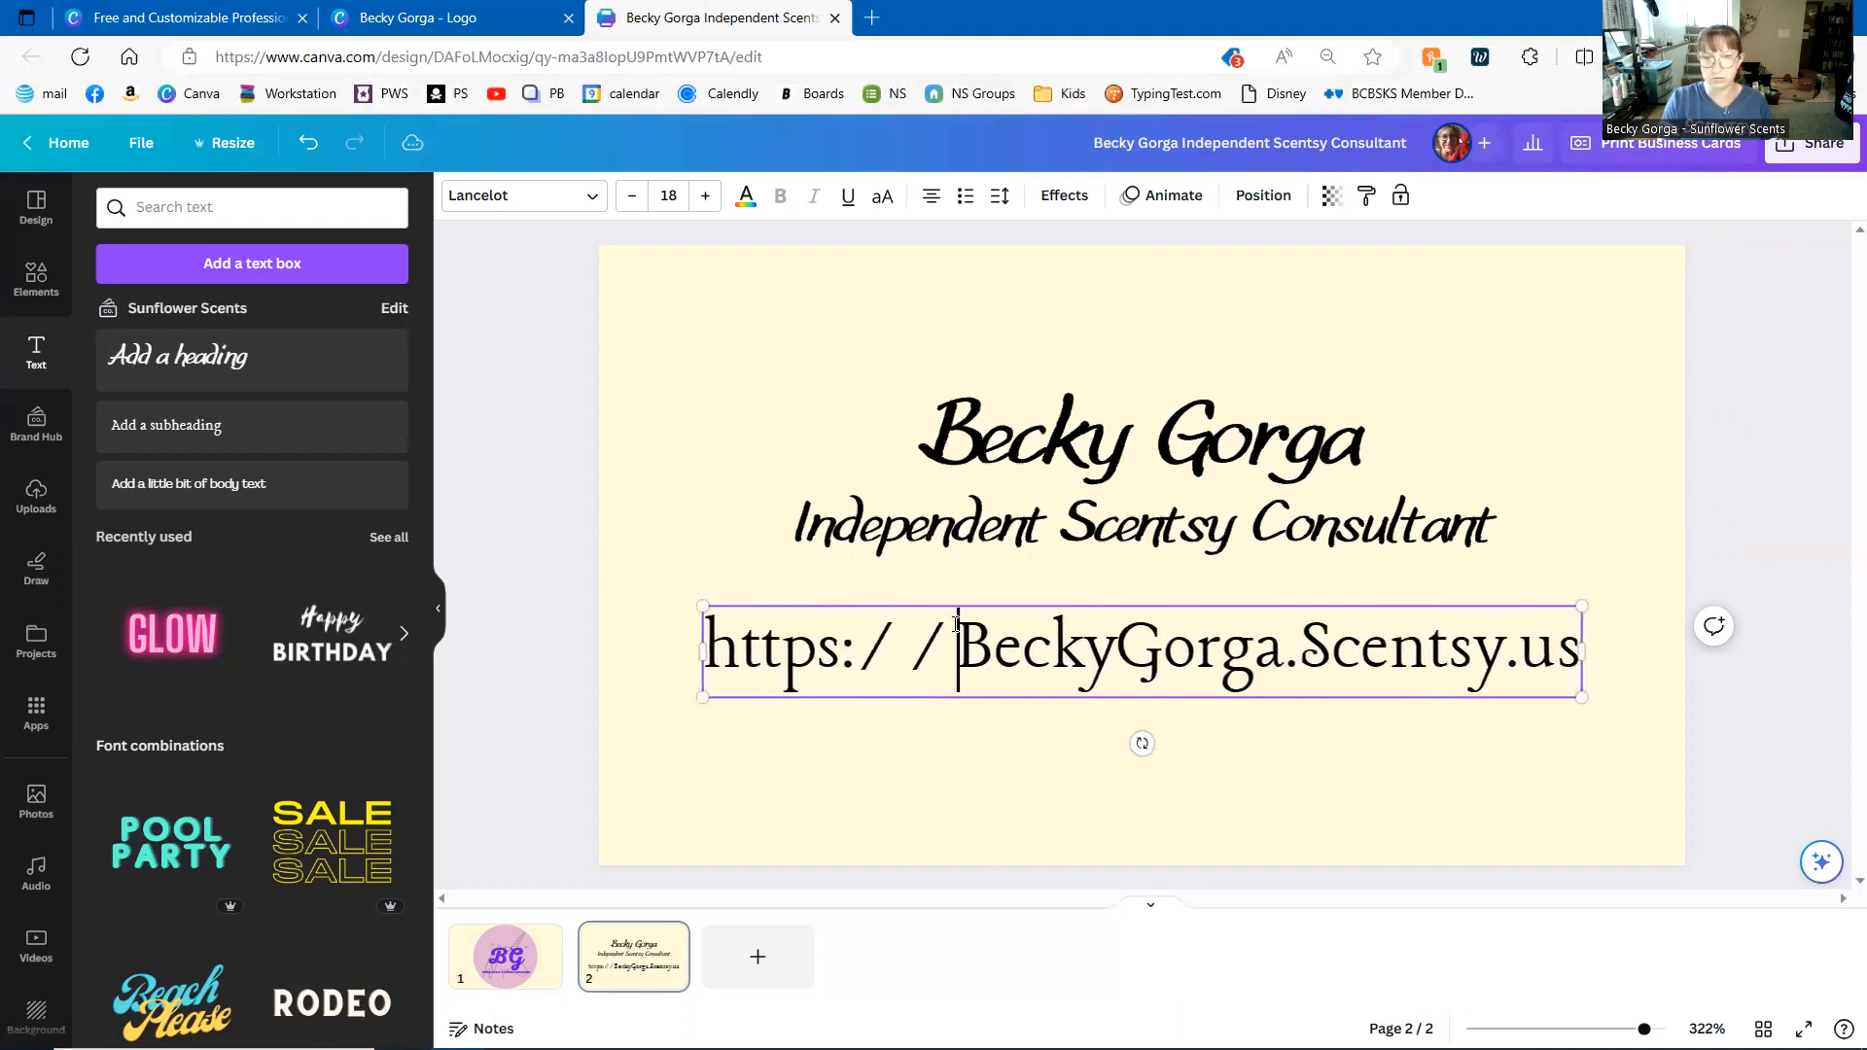
left_click(941, 726)
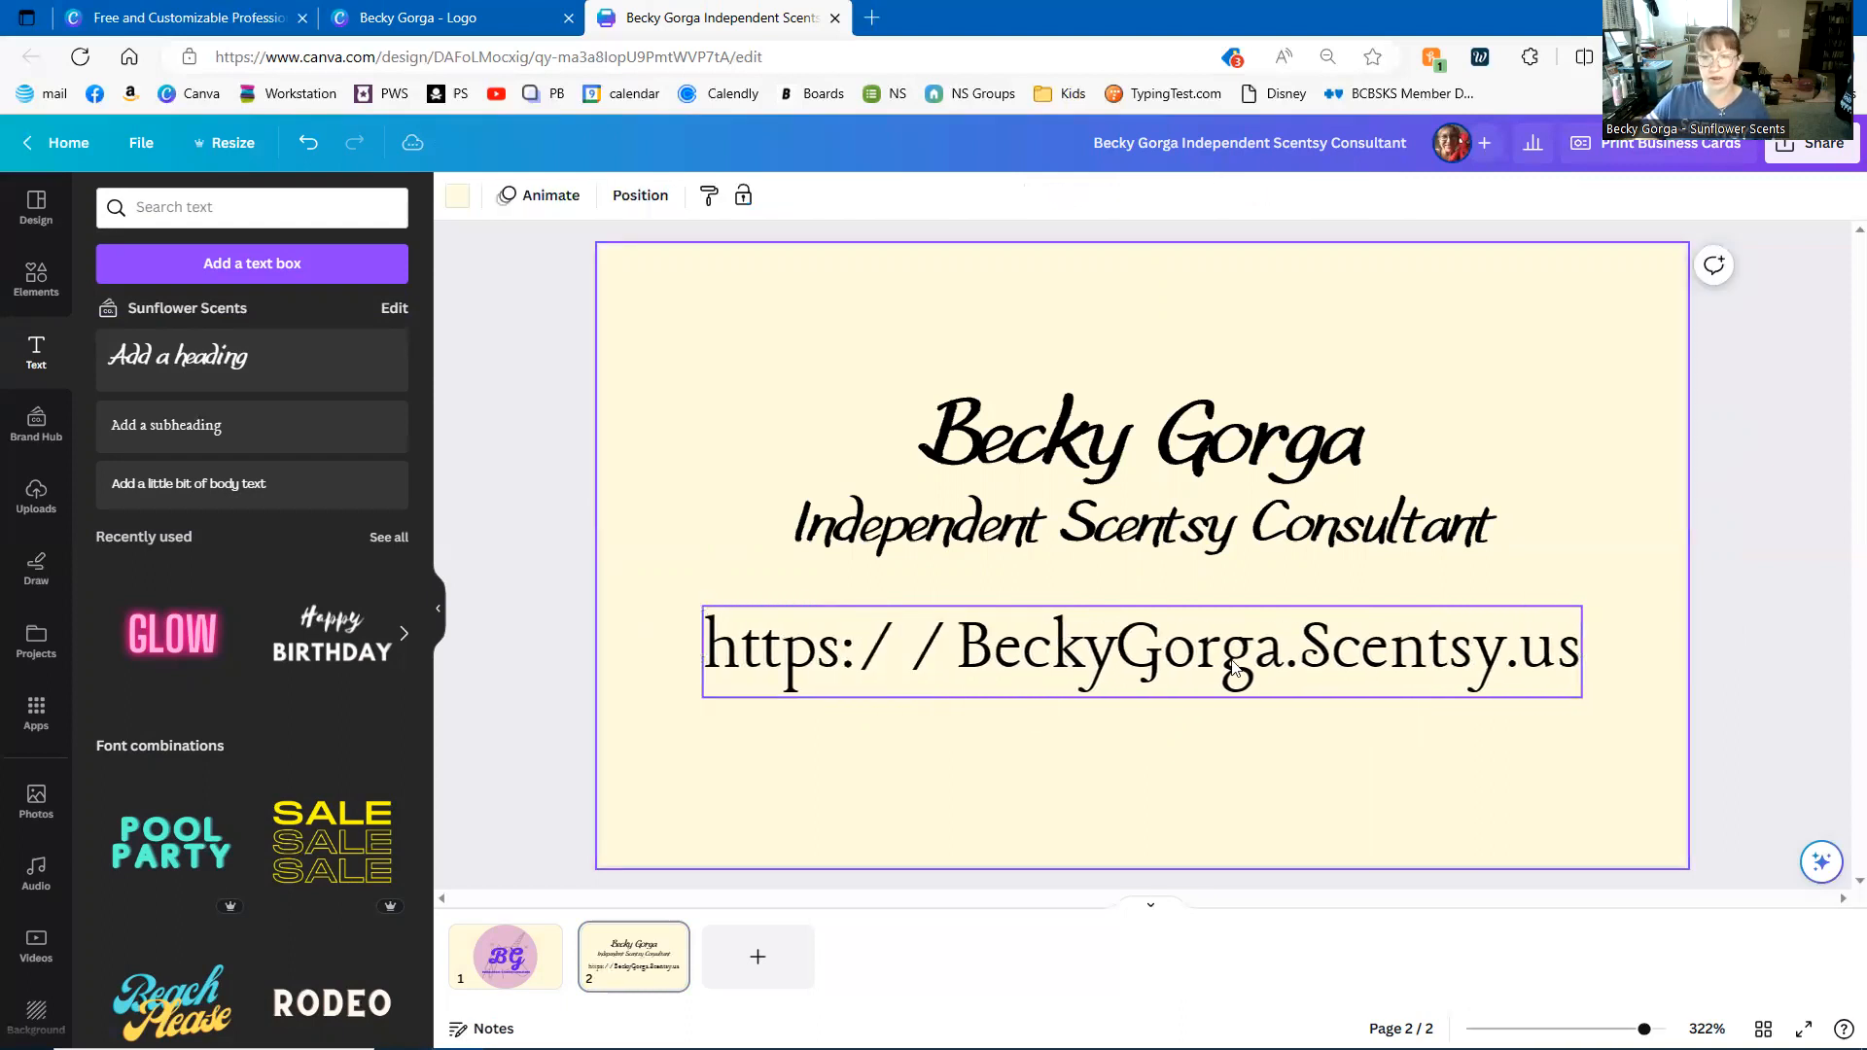
left_click(1179, 675)
left_click_drag(701, 606, 1033, 640)
left_click_drag(1314, 679, 1130, 652)
- Add the consultant's e-mail address and phone number as two more lines beneath the website
left_click(1409, 656)
key("Return")
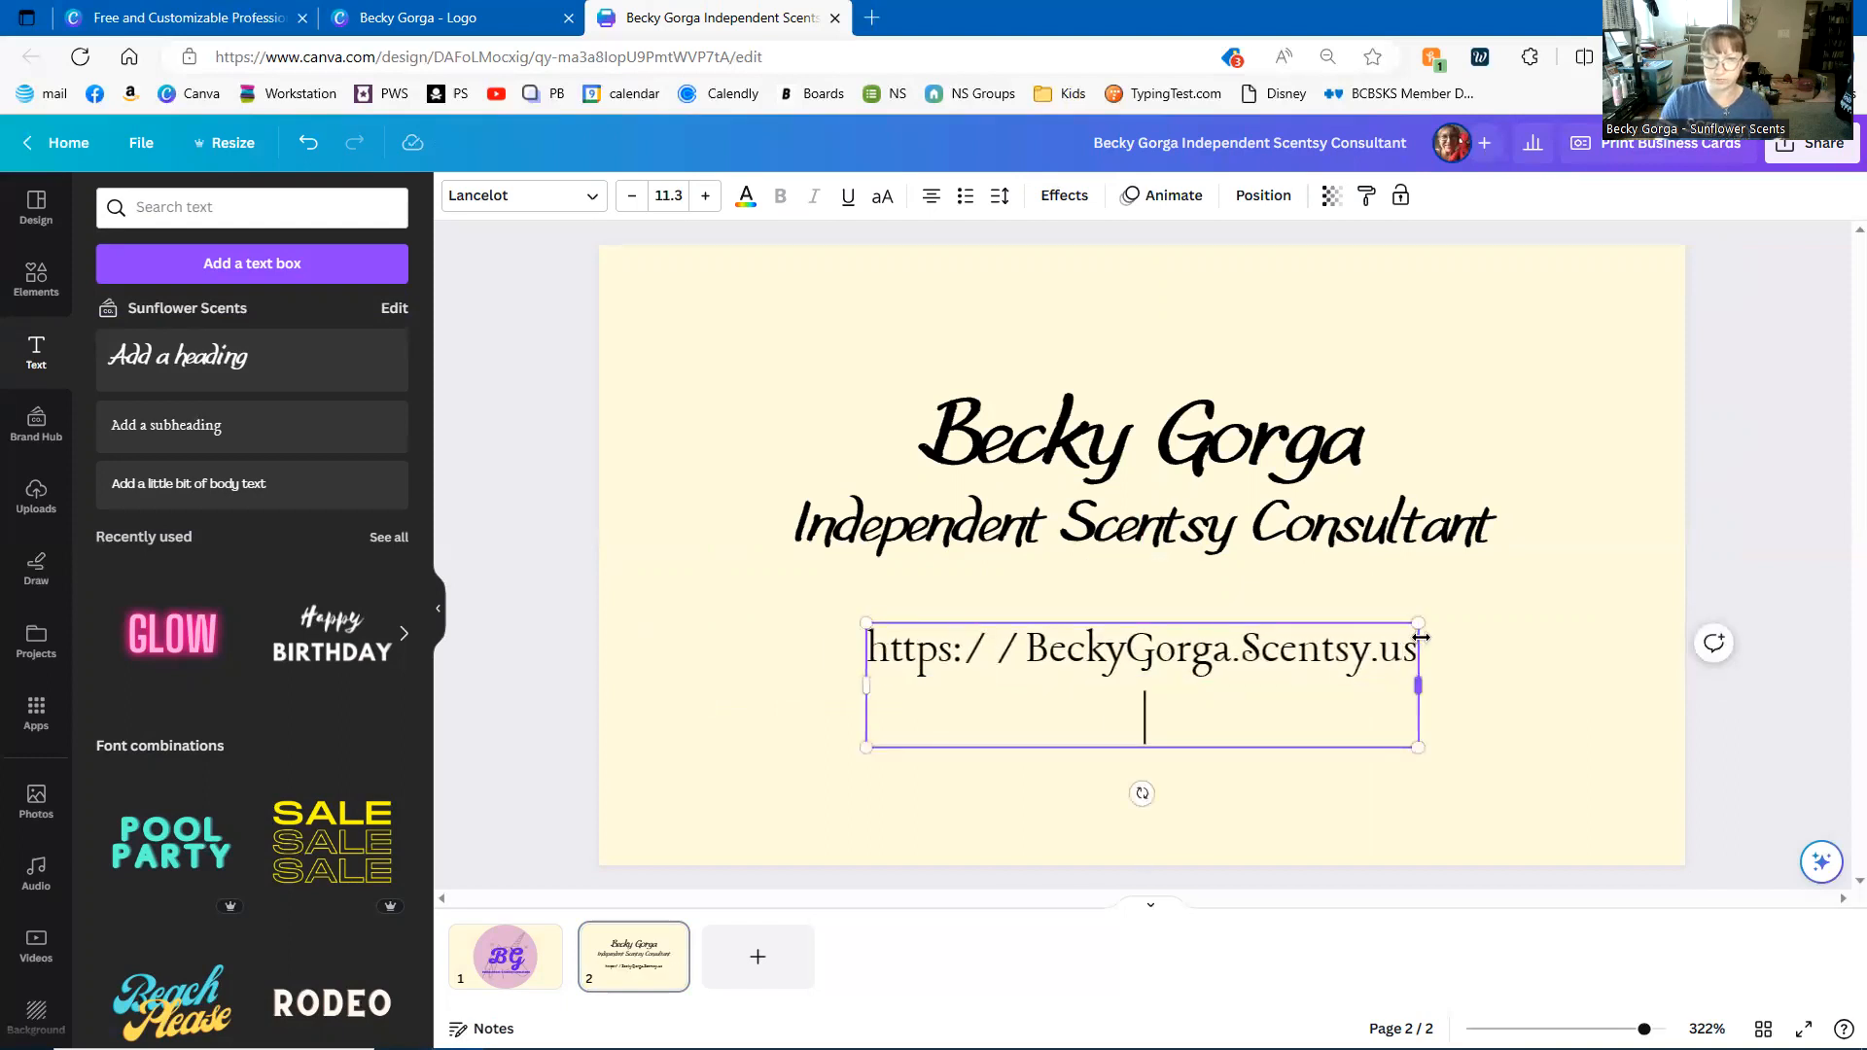
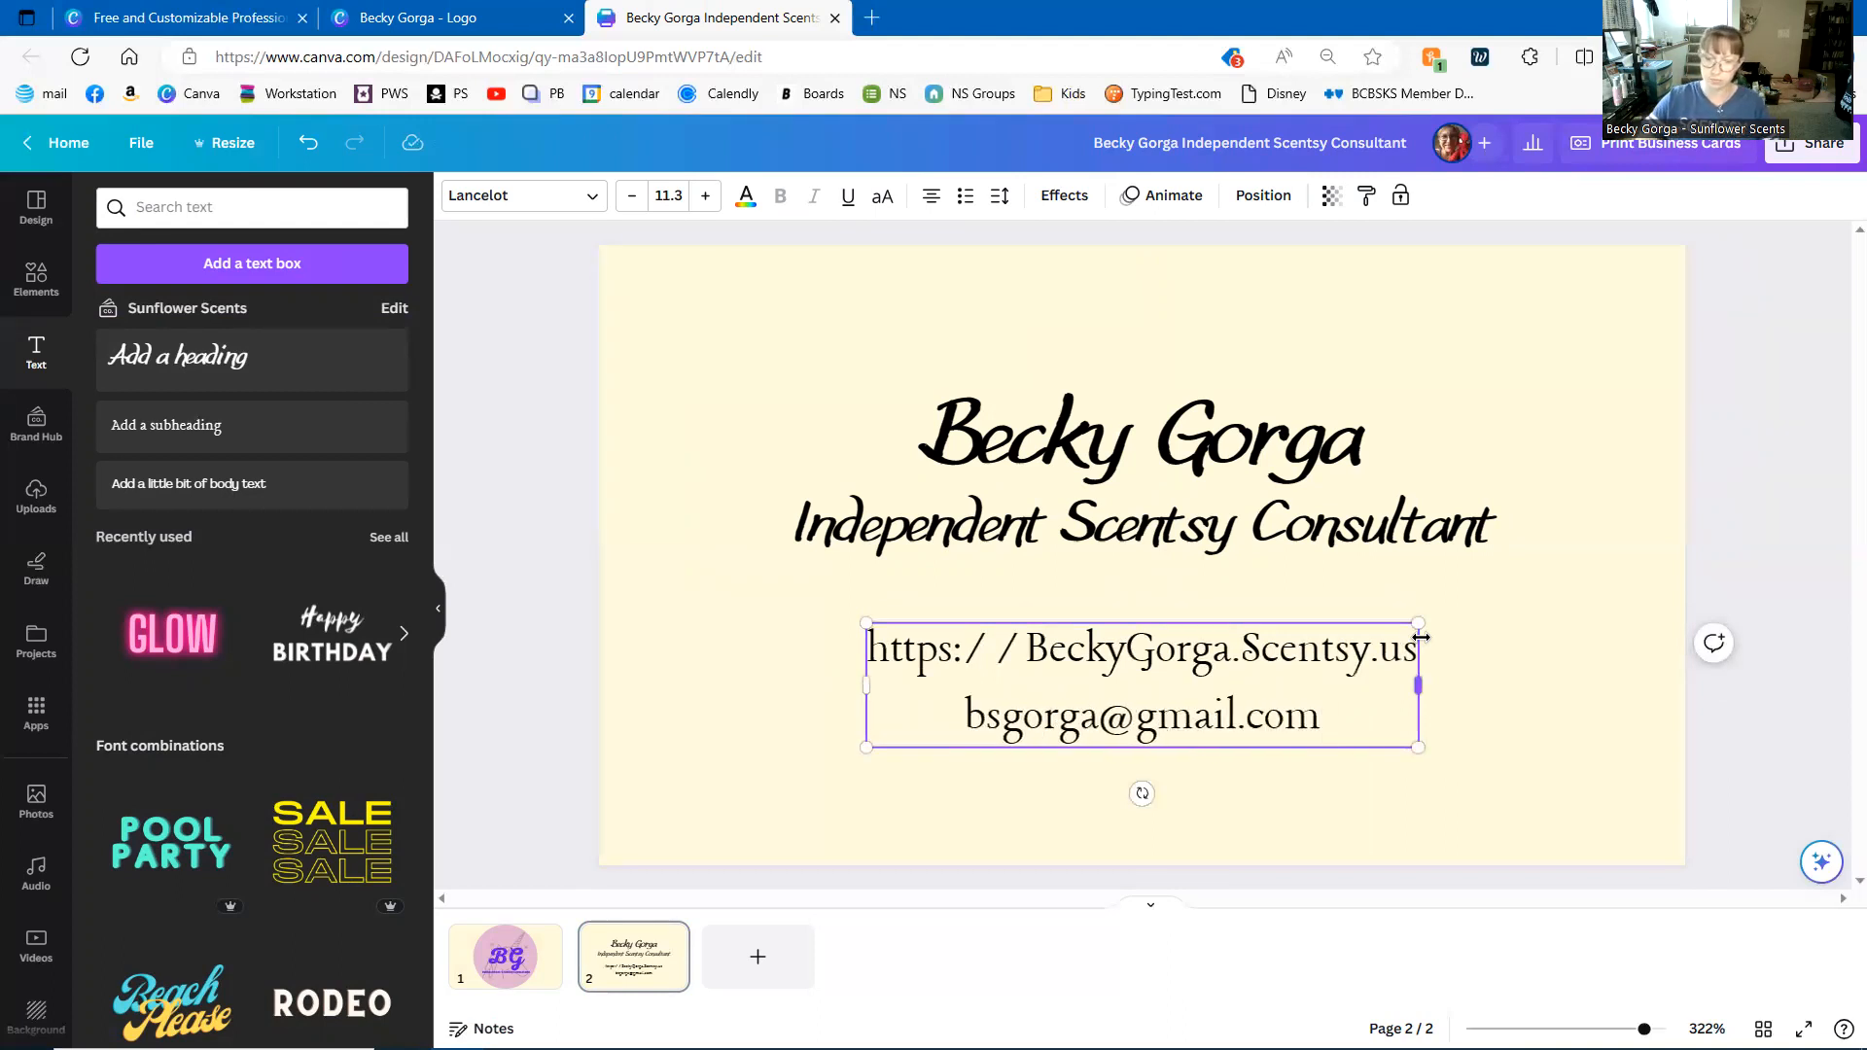
key("Return")
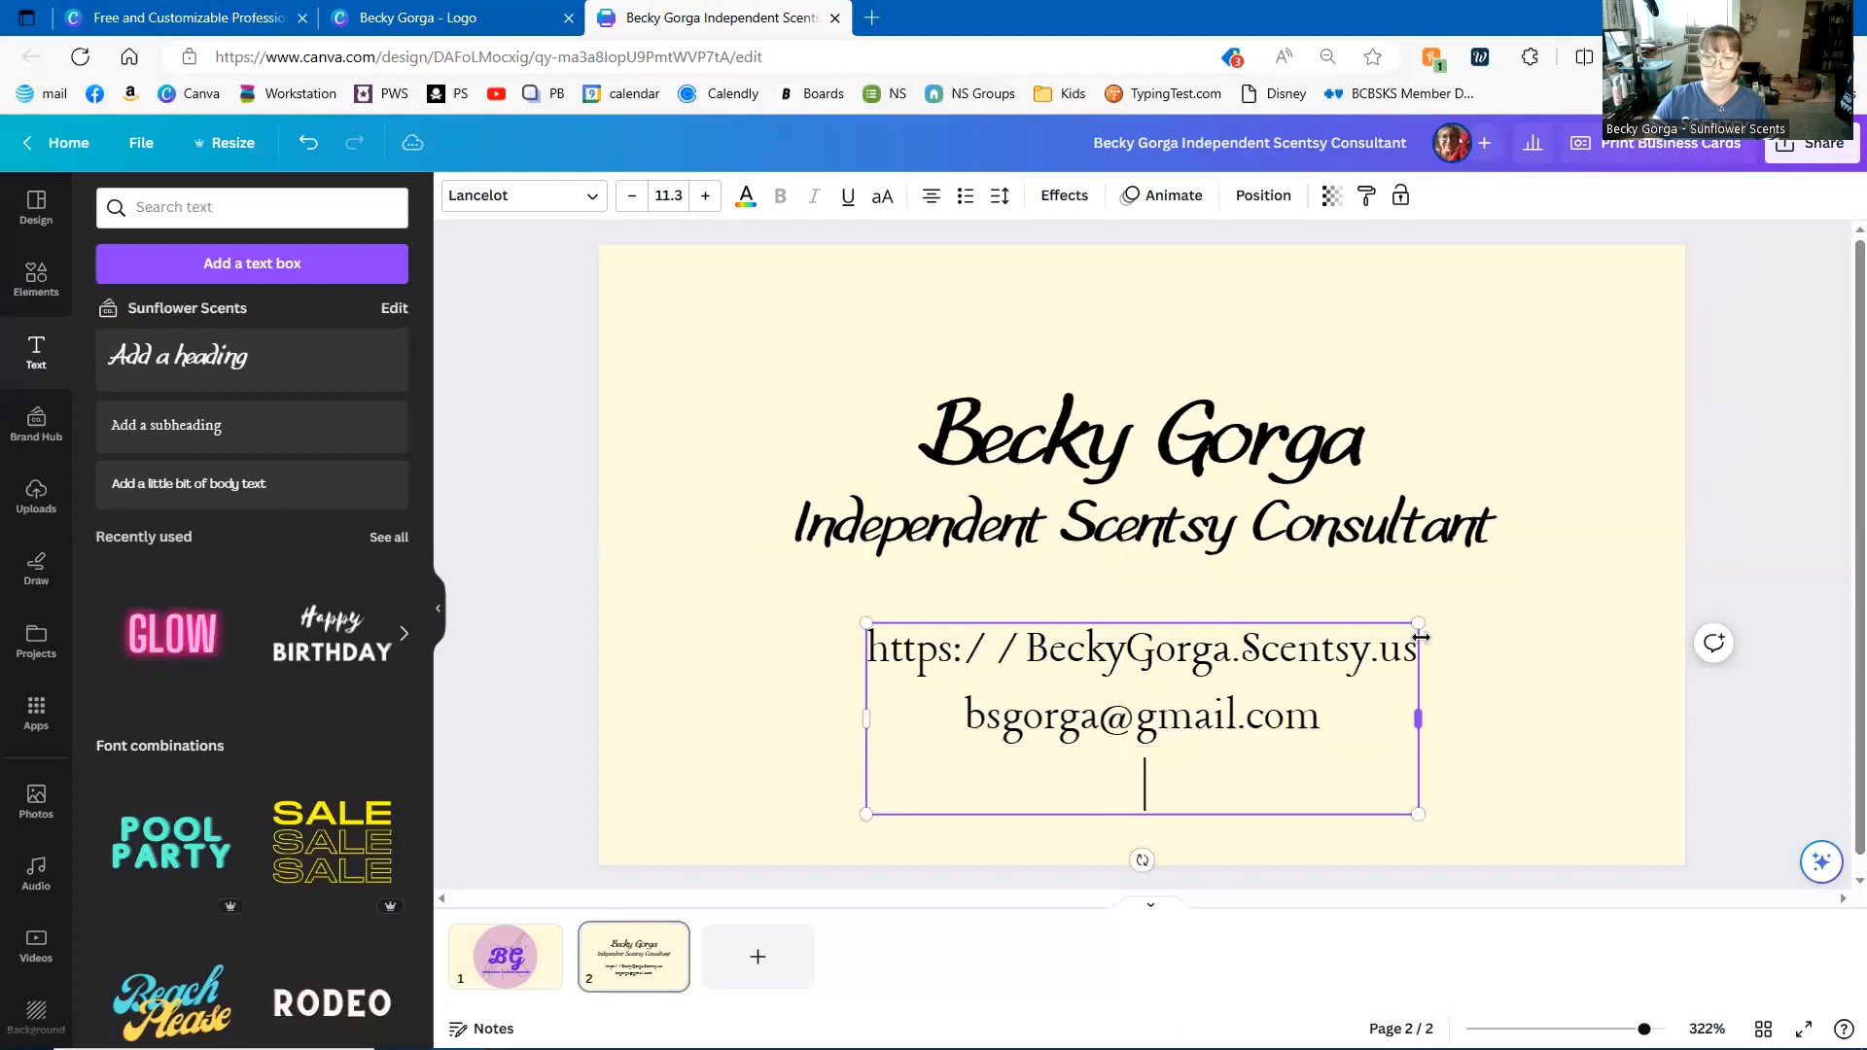
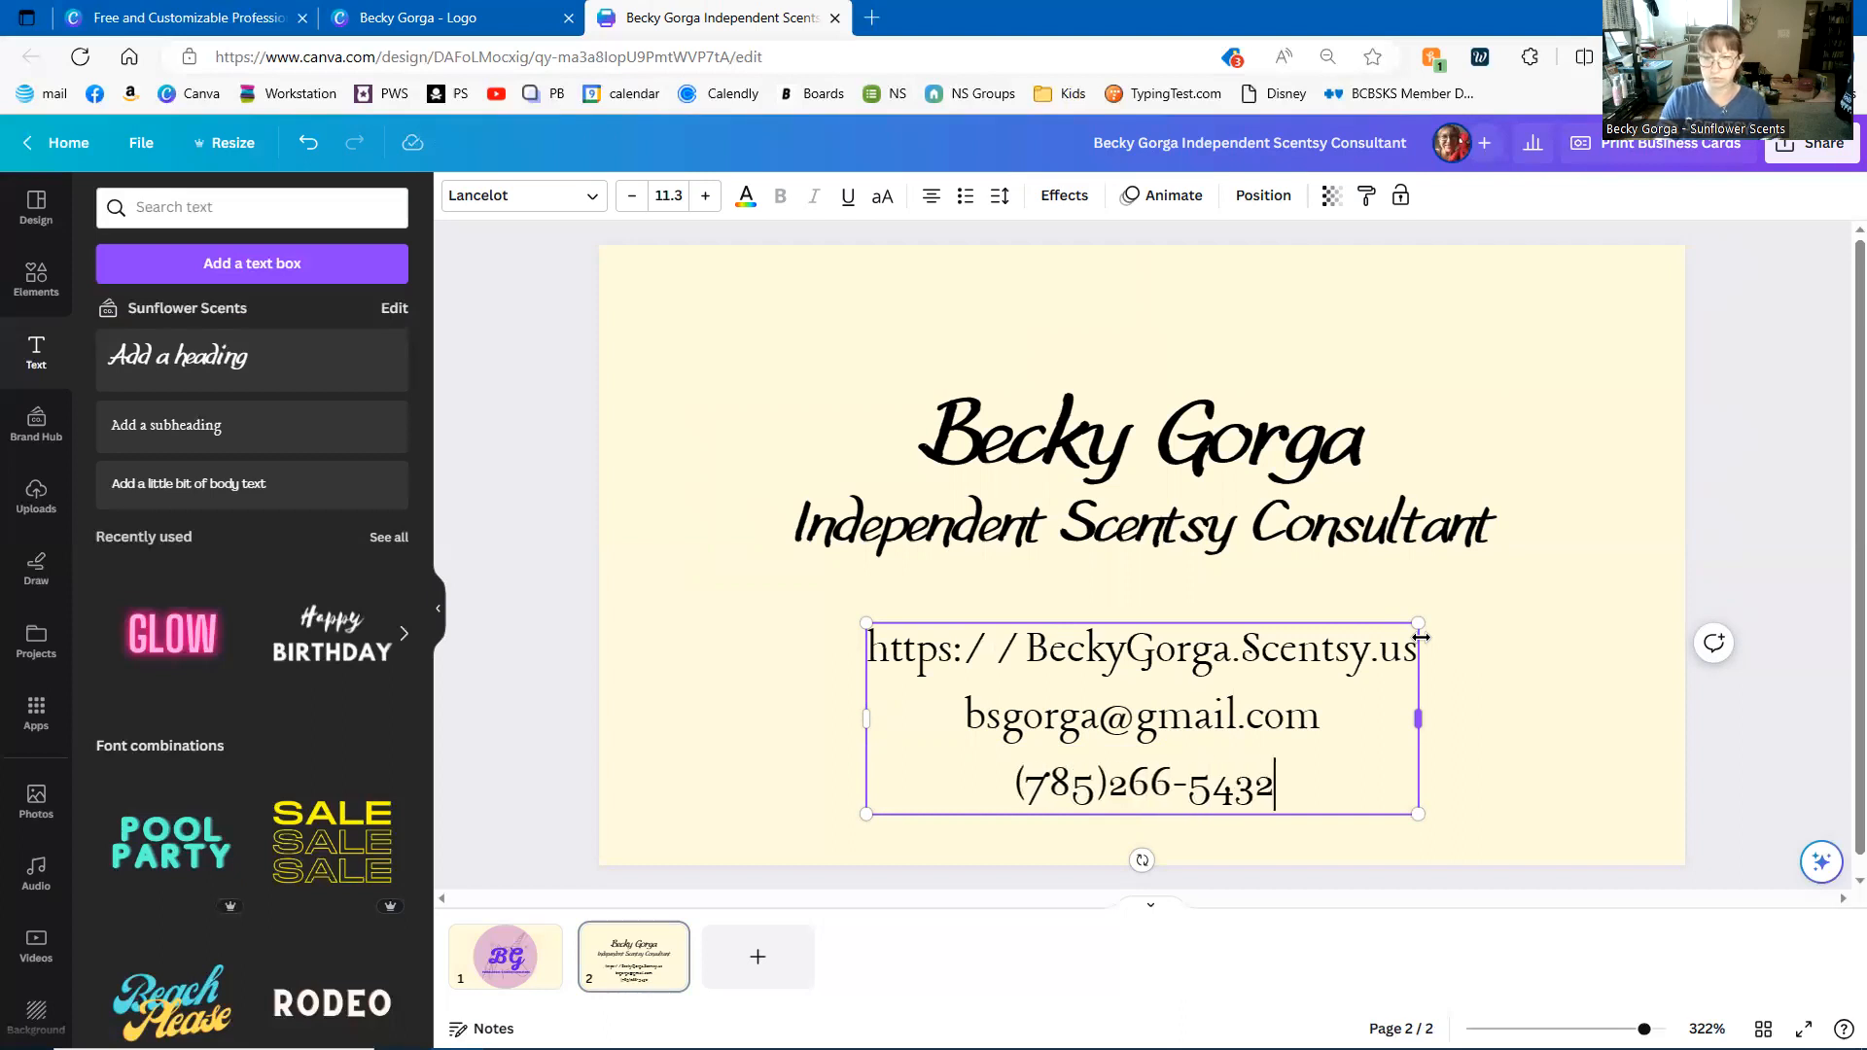
left_click(665, 625)
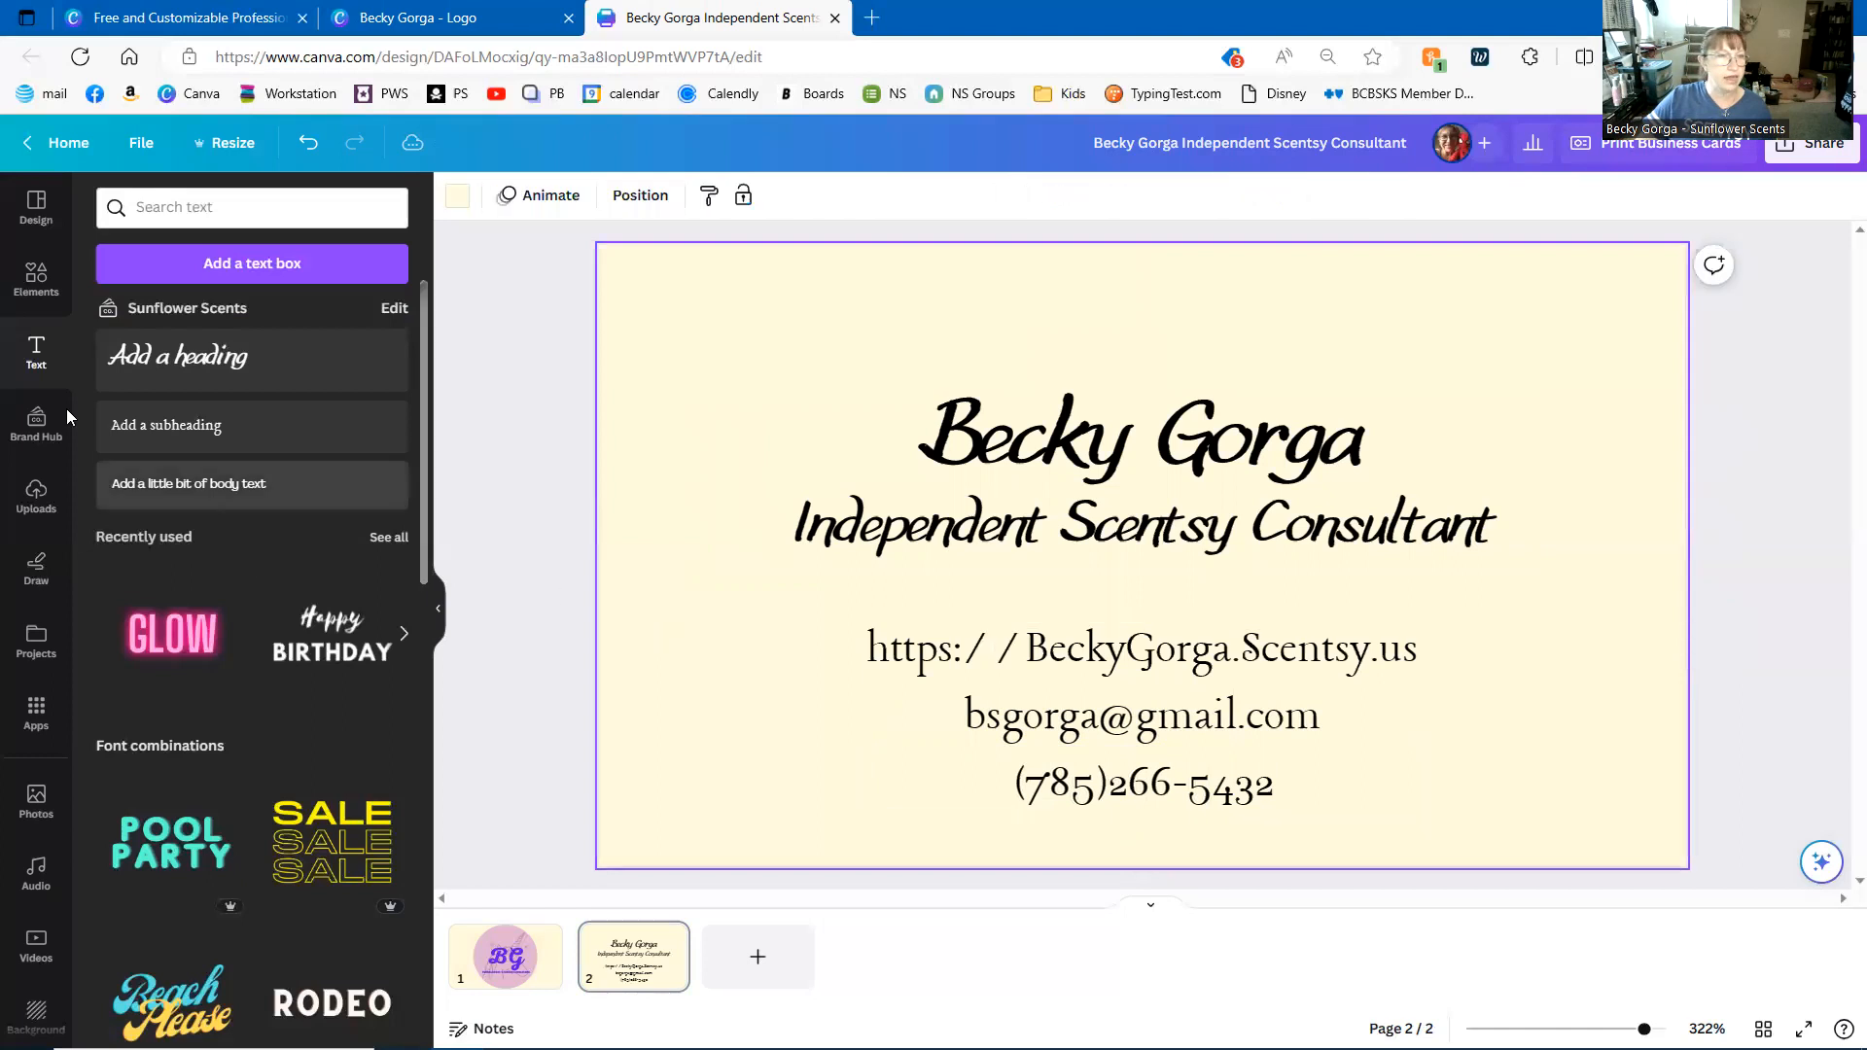
- Search Elements for 'unicorn' and place a unicorn graphic at the card's lower left
left_click(37, 280)
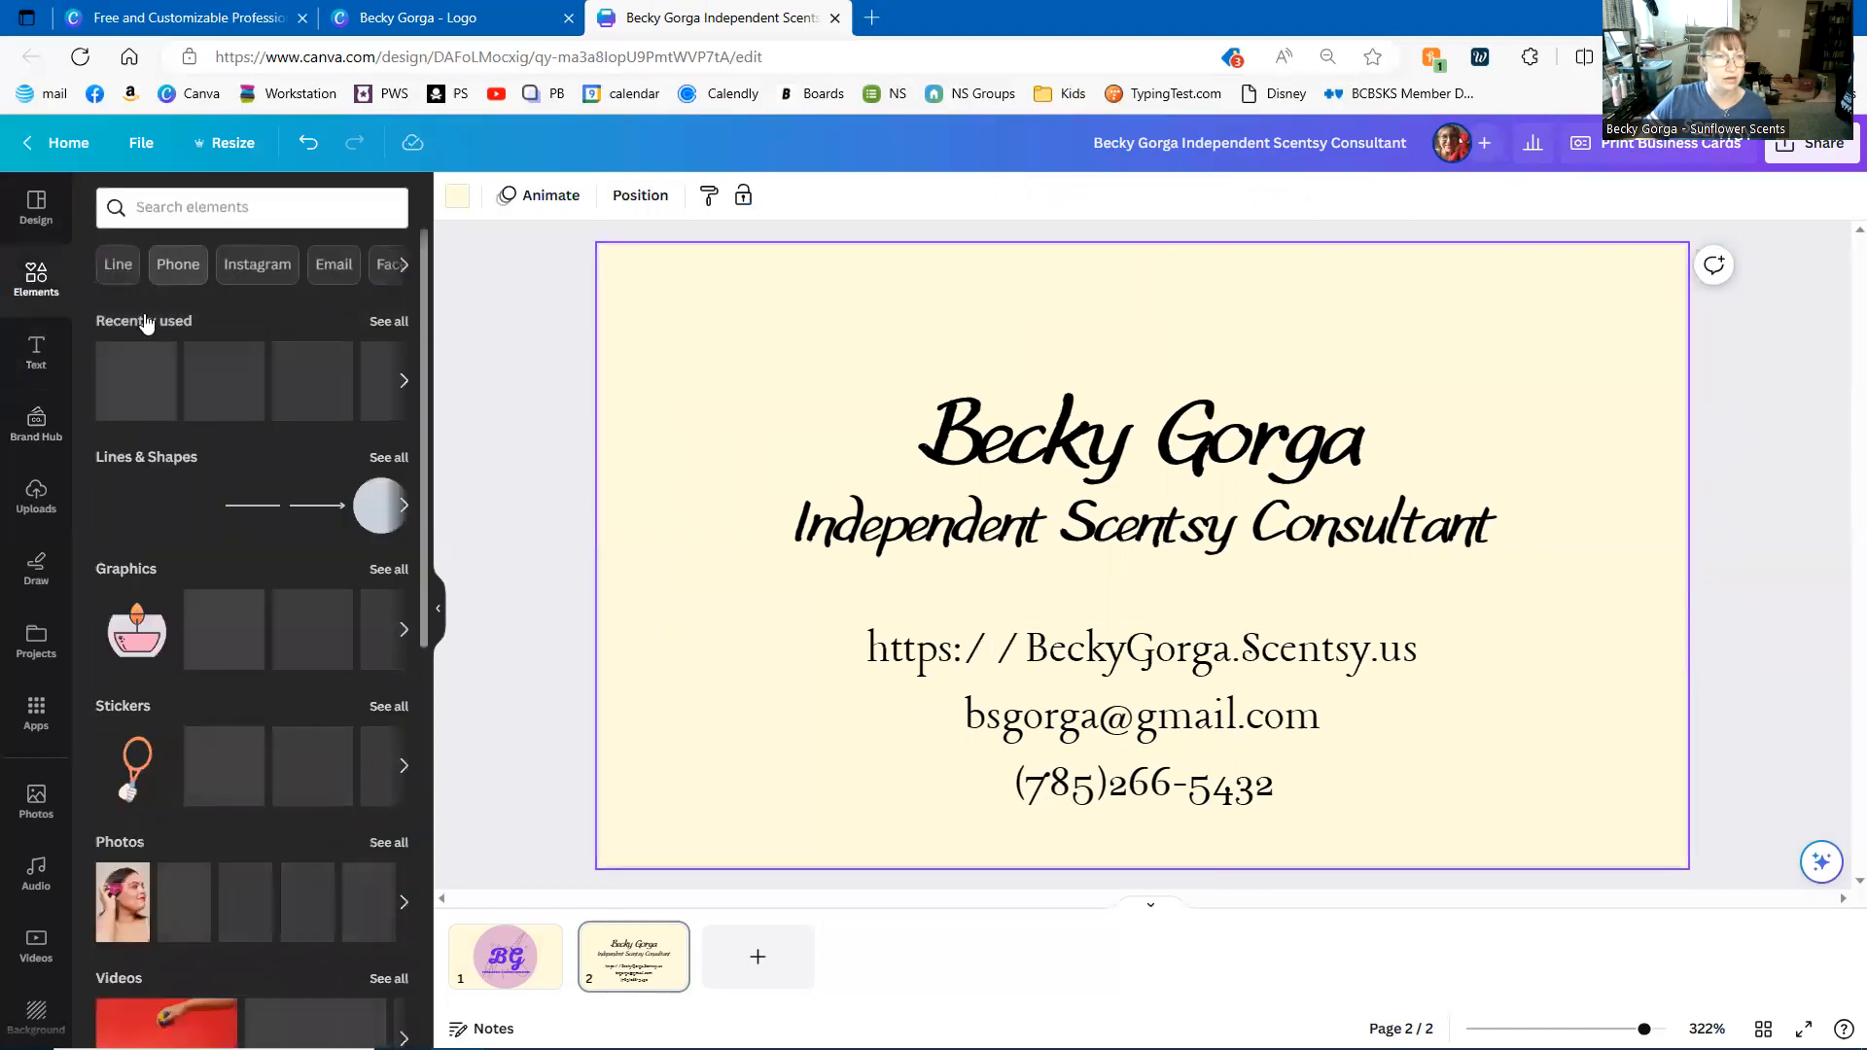
left_click(192, 202)
type("unicorn")
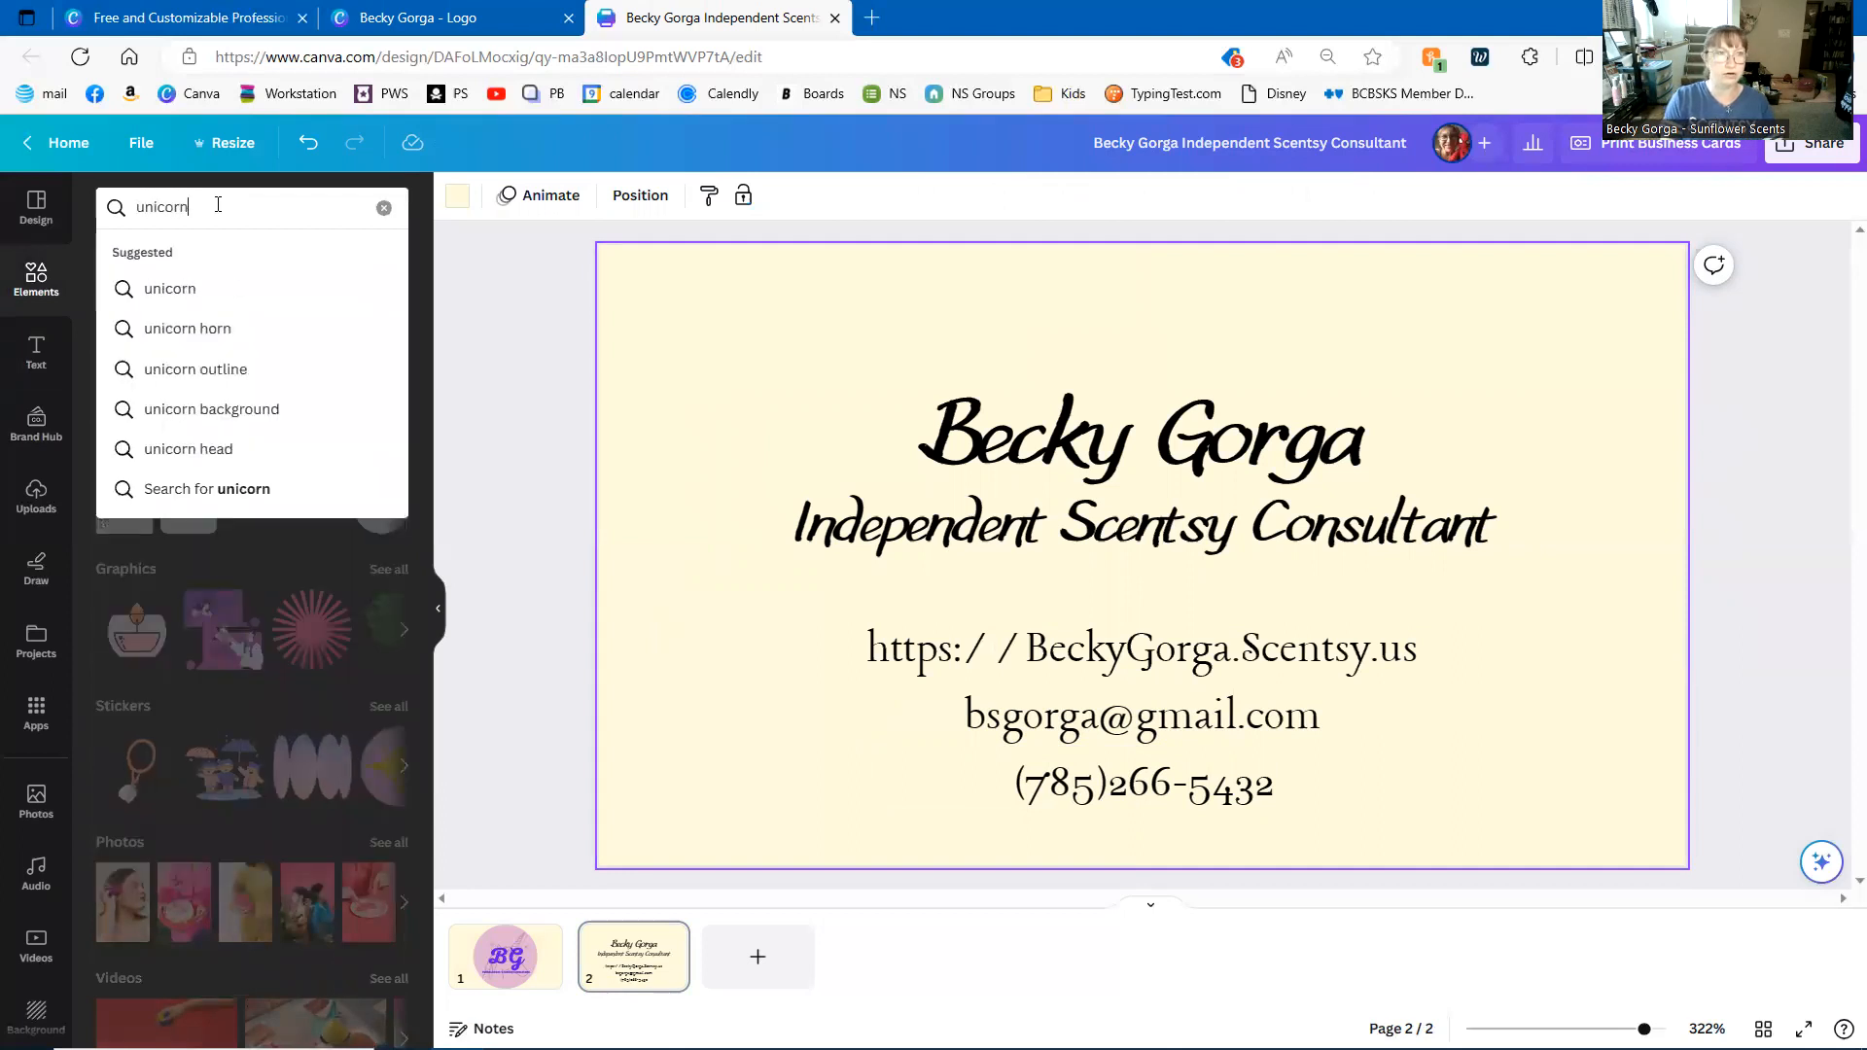
key("Return")
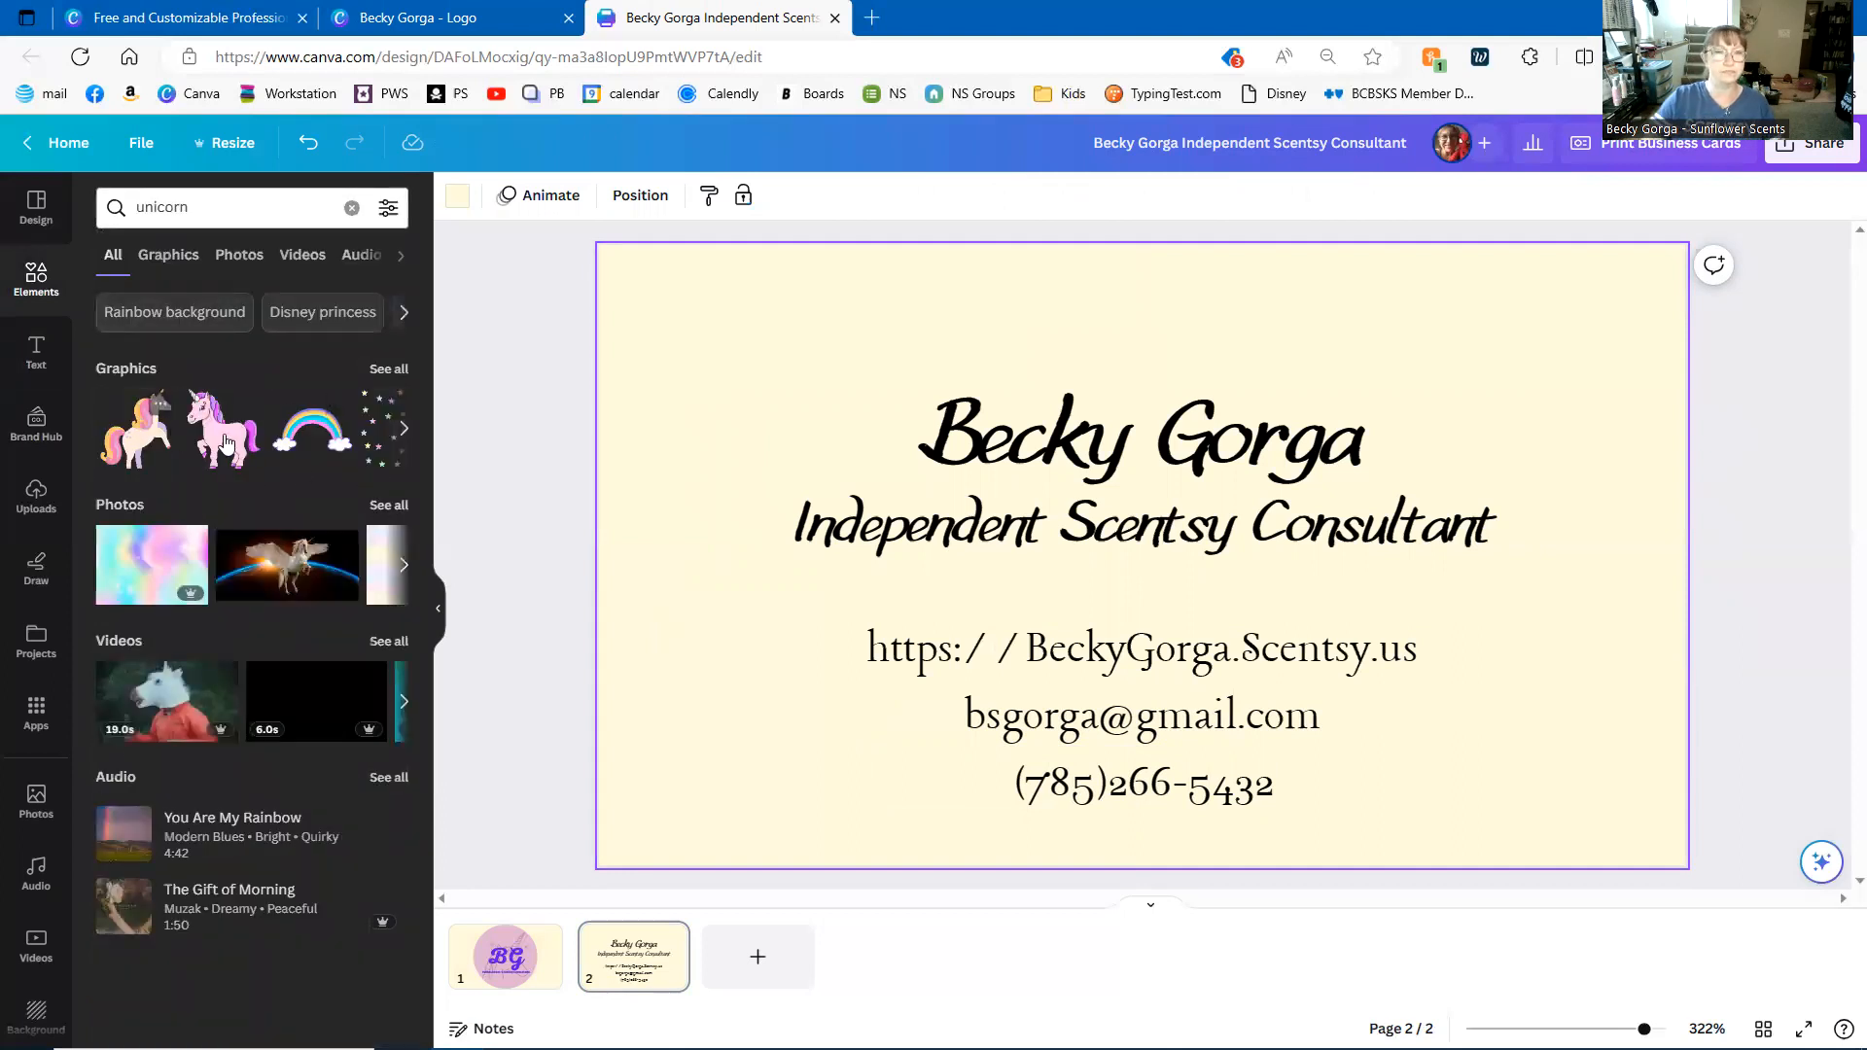
left_click_drag(1124, 594, 690, 785)
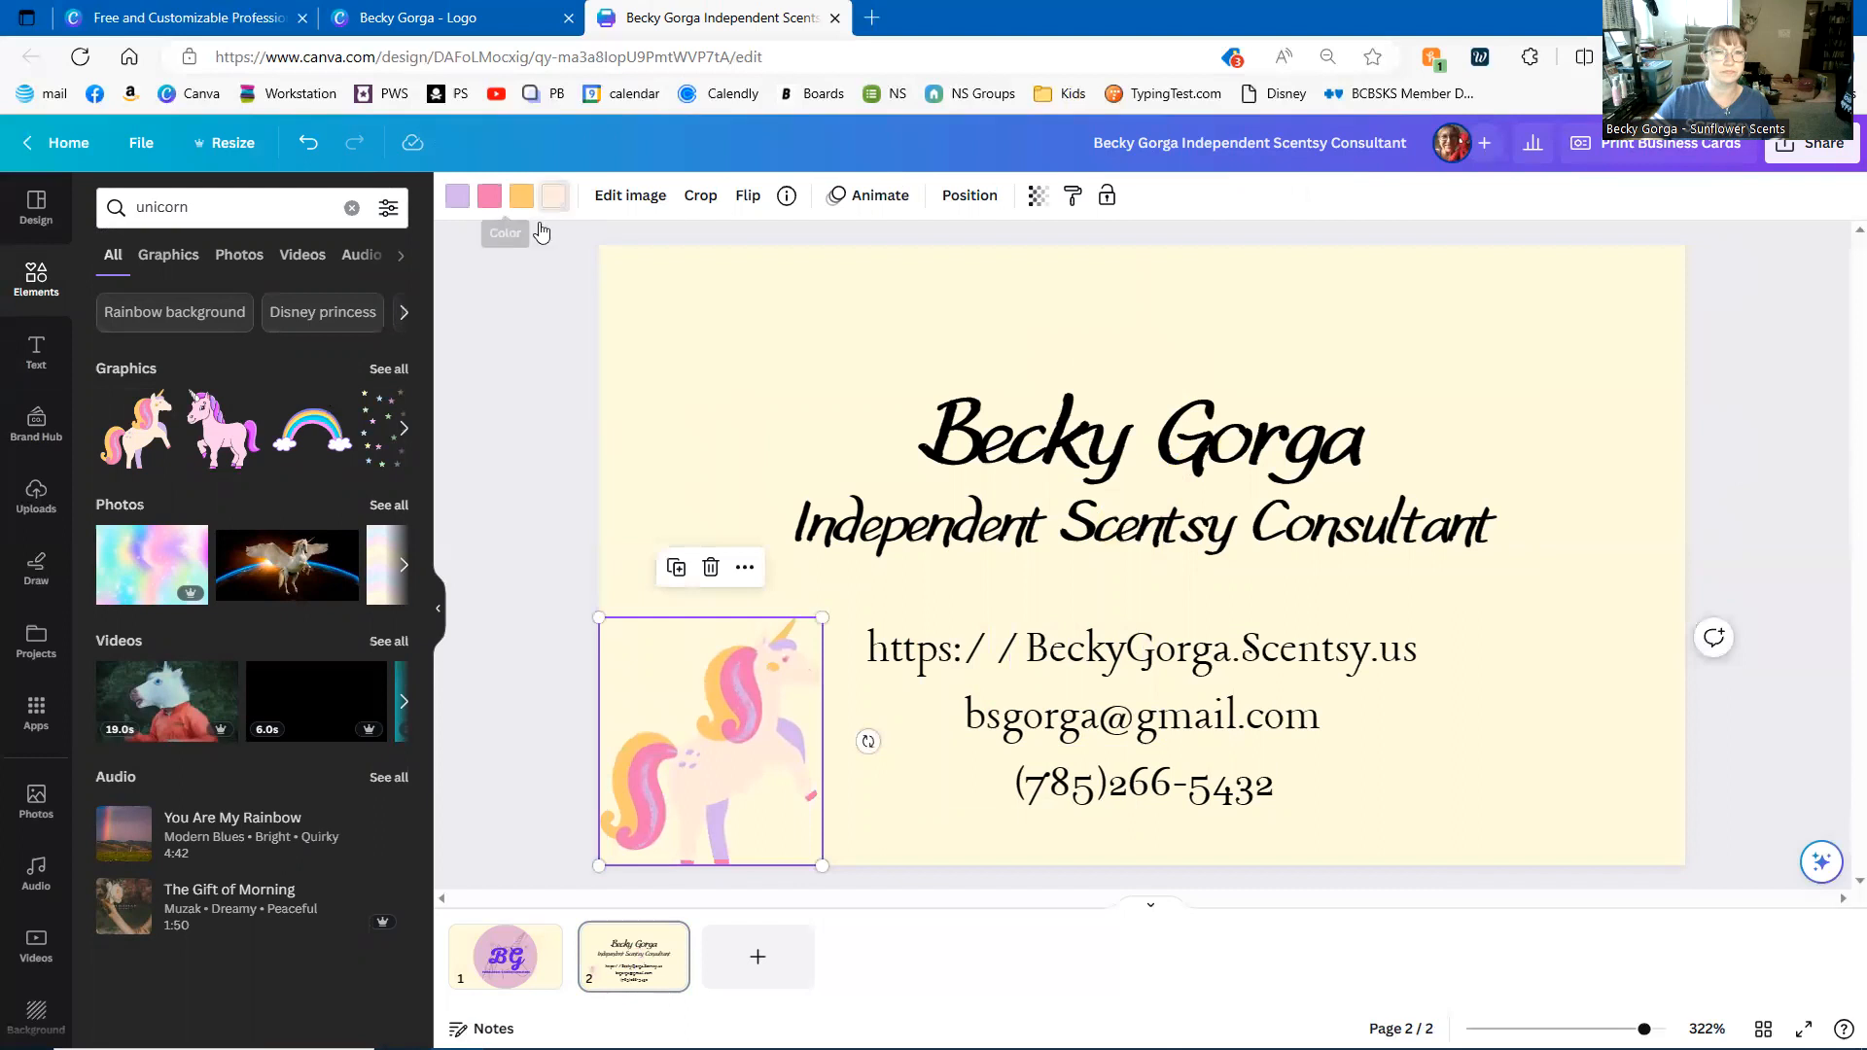
- Recolour the unicorn's peach body purple and its lavender parts medium purple
left_click(552, 195)
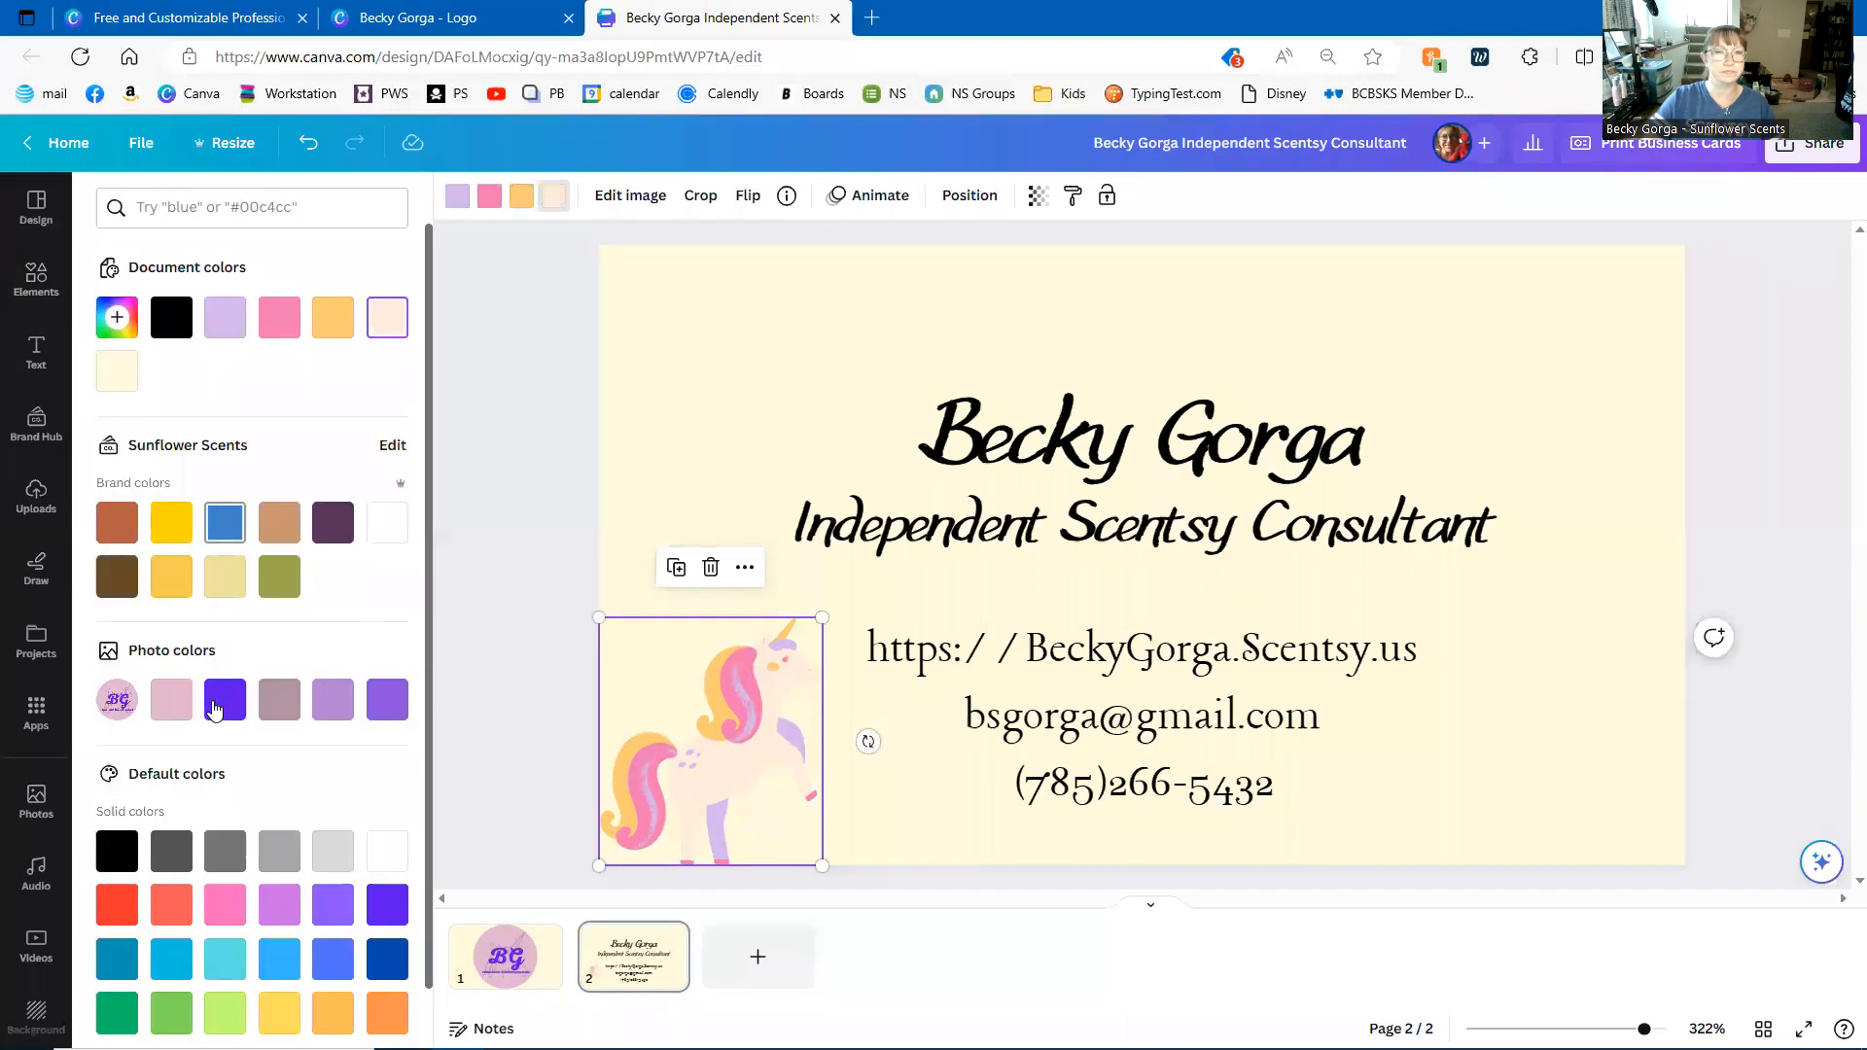
left_click(172, 707)
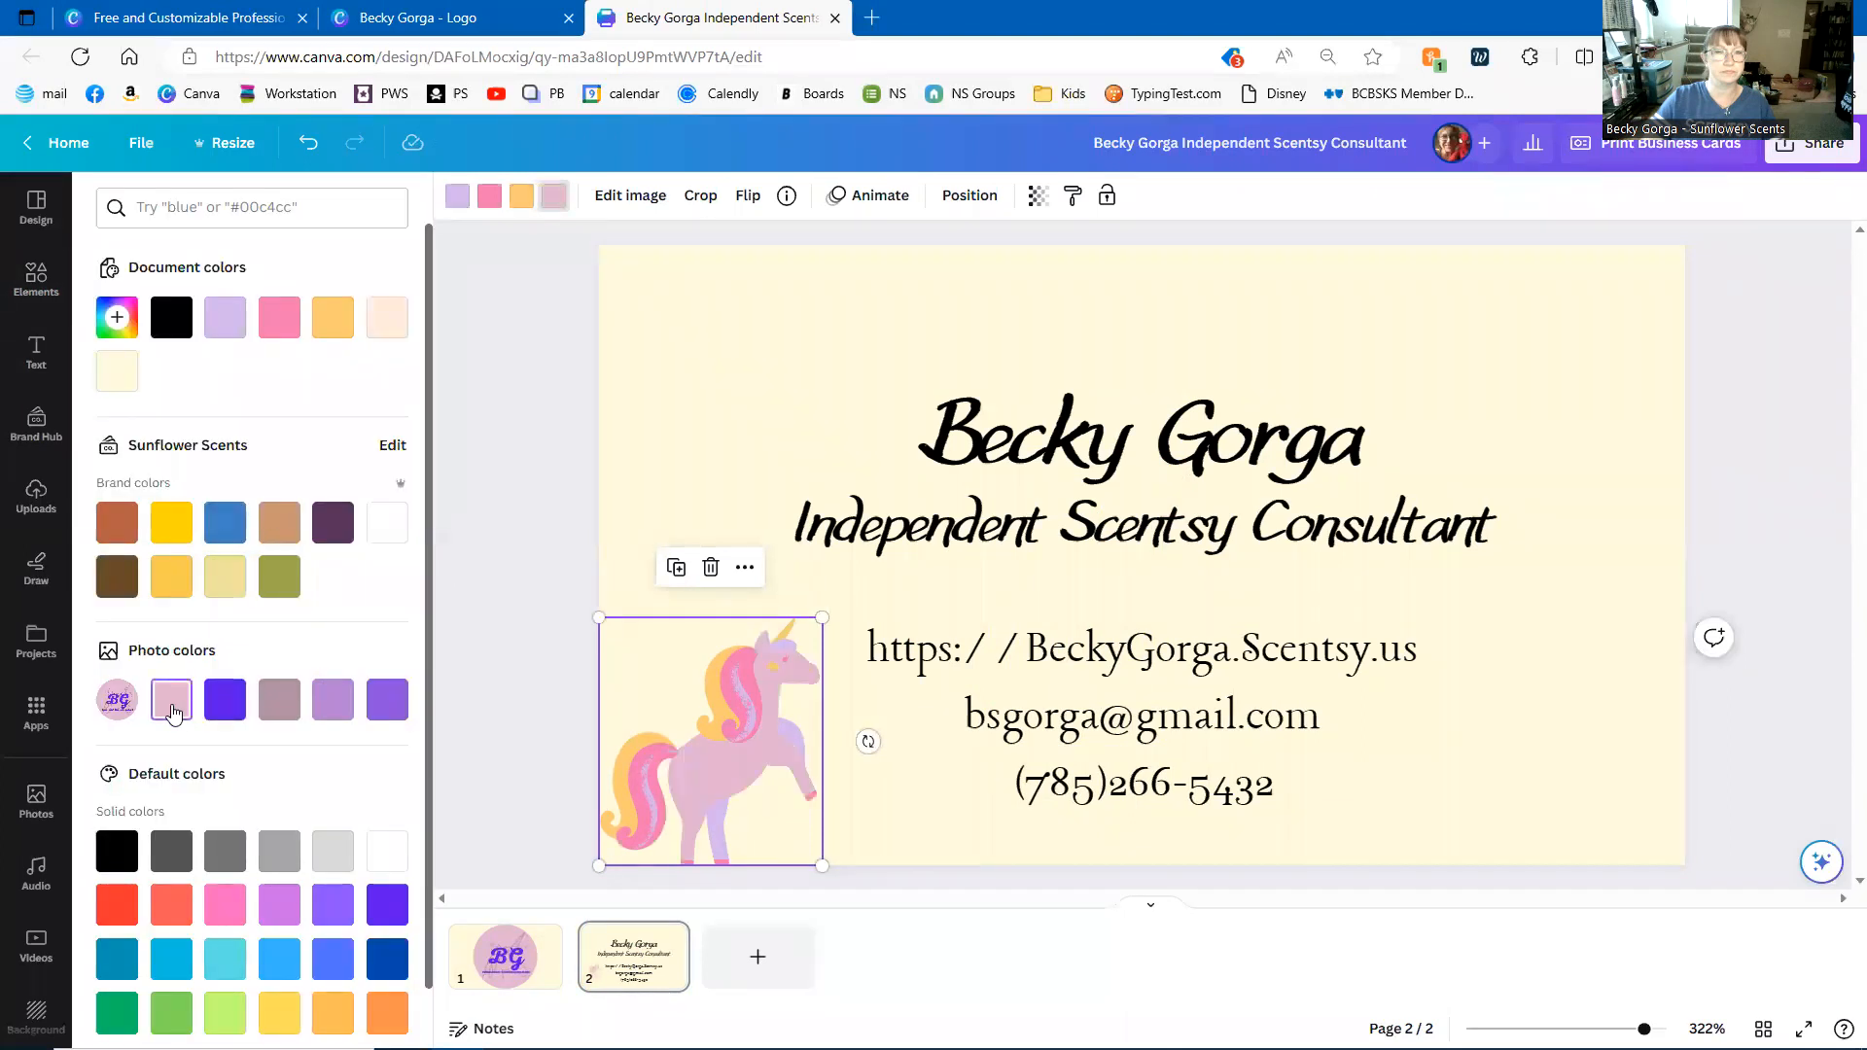
left_click(223, 709)
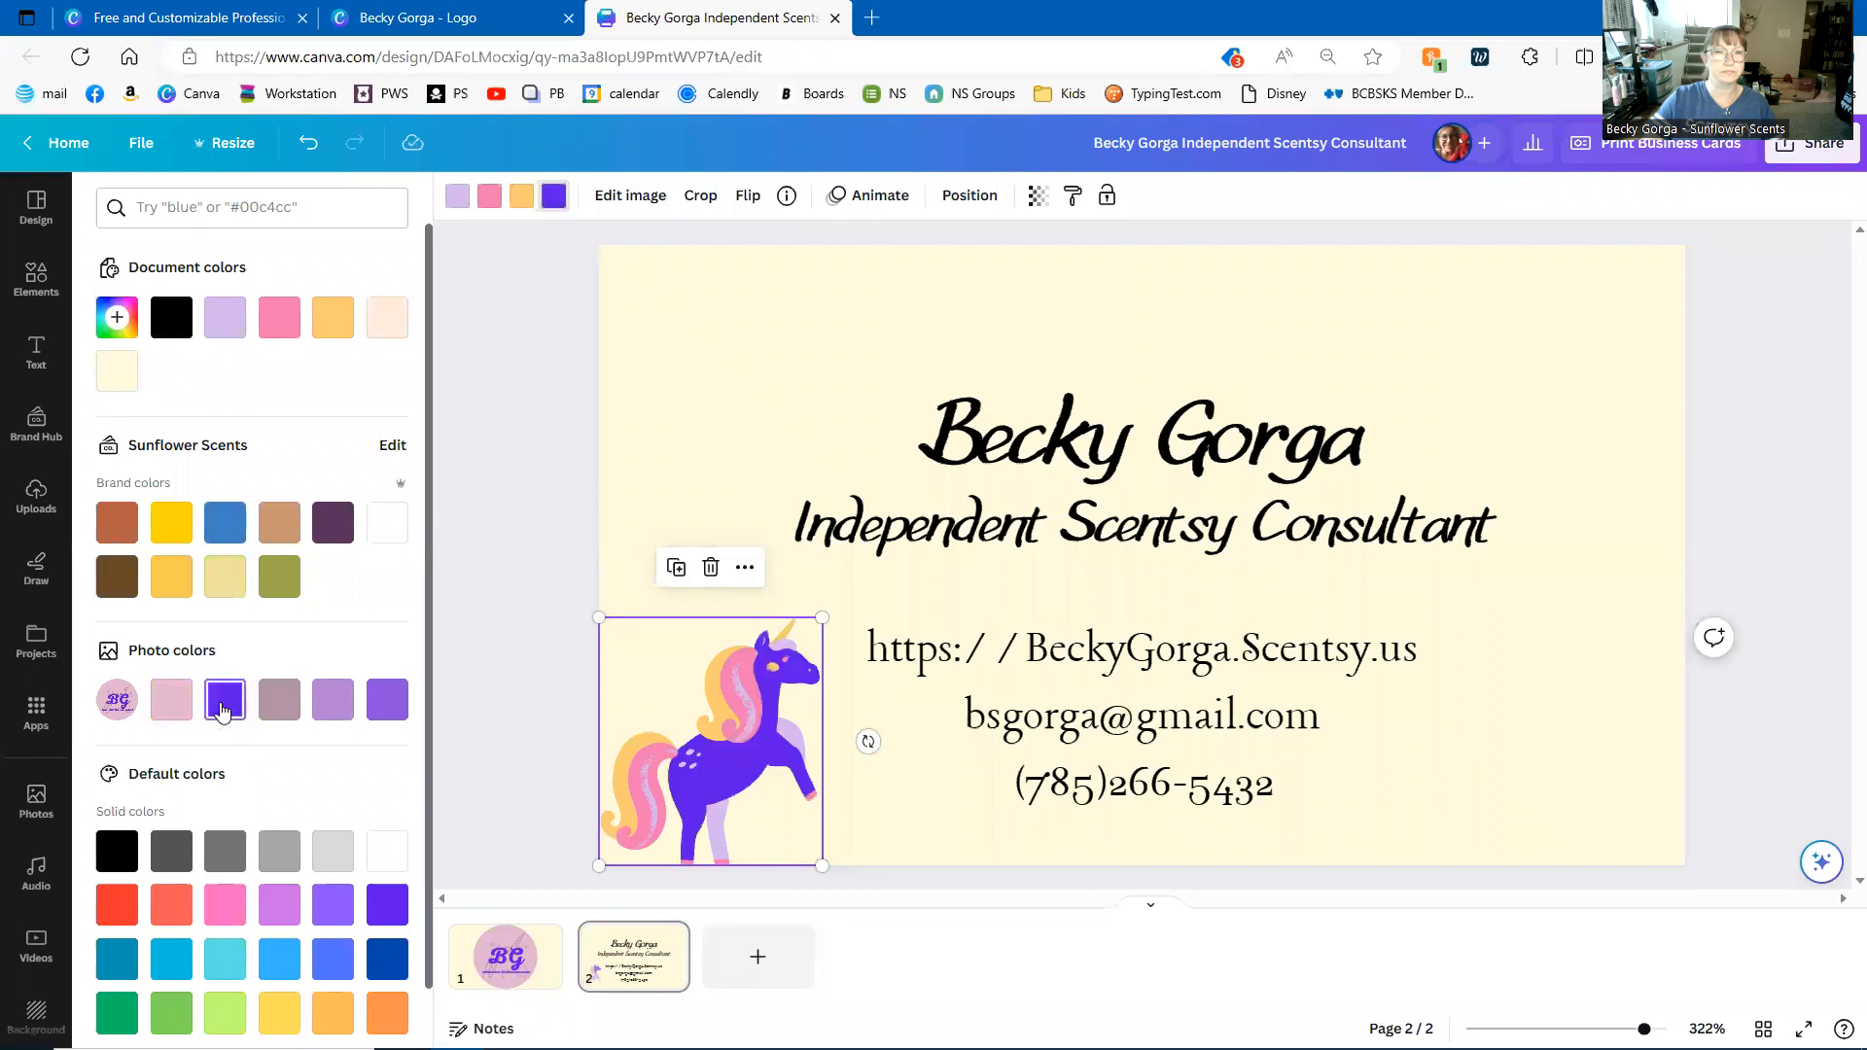
left_click(457, 195)
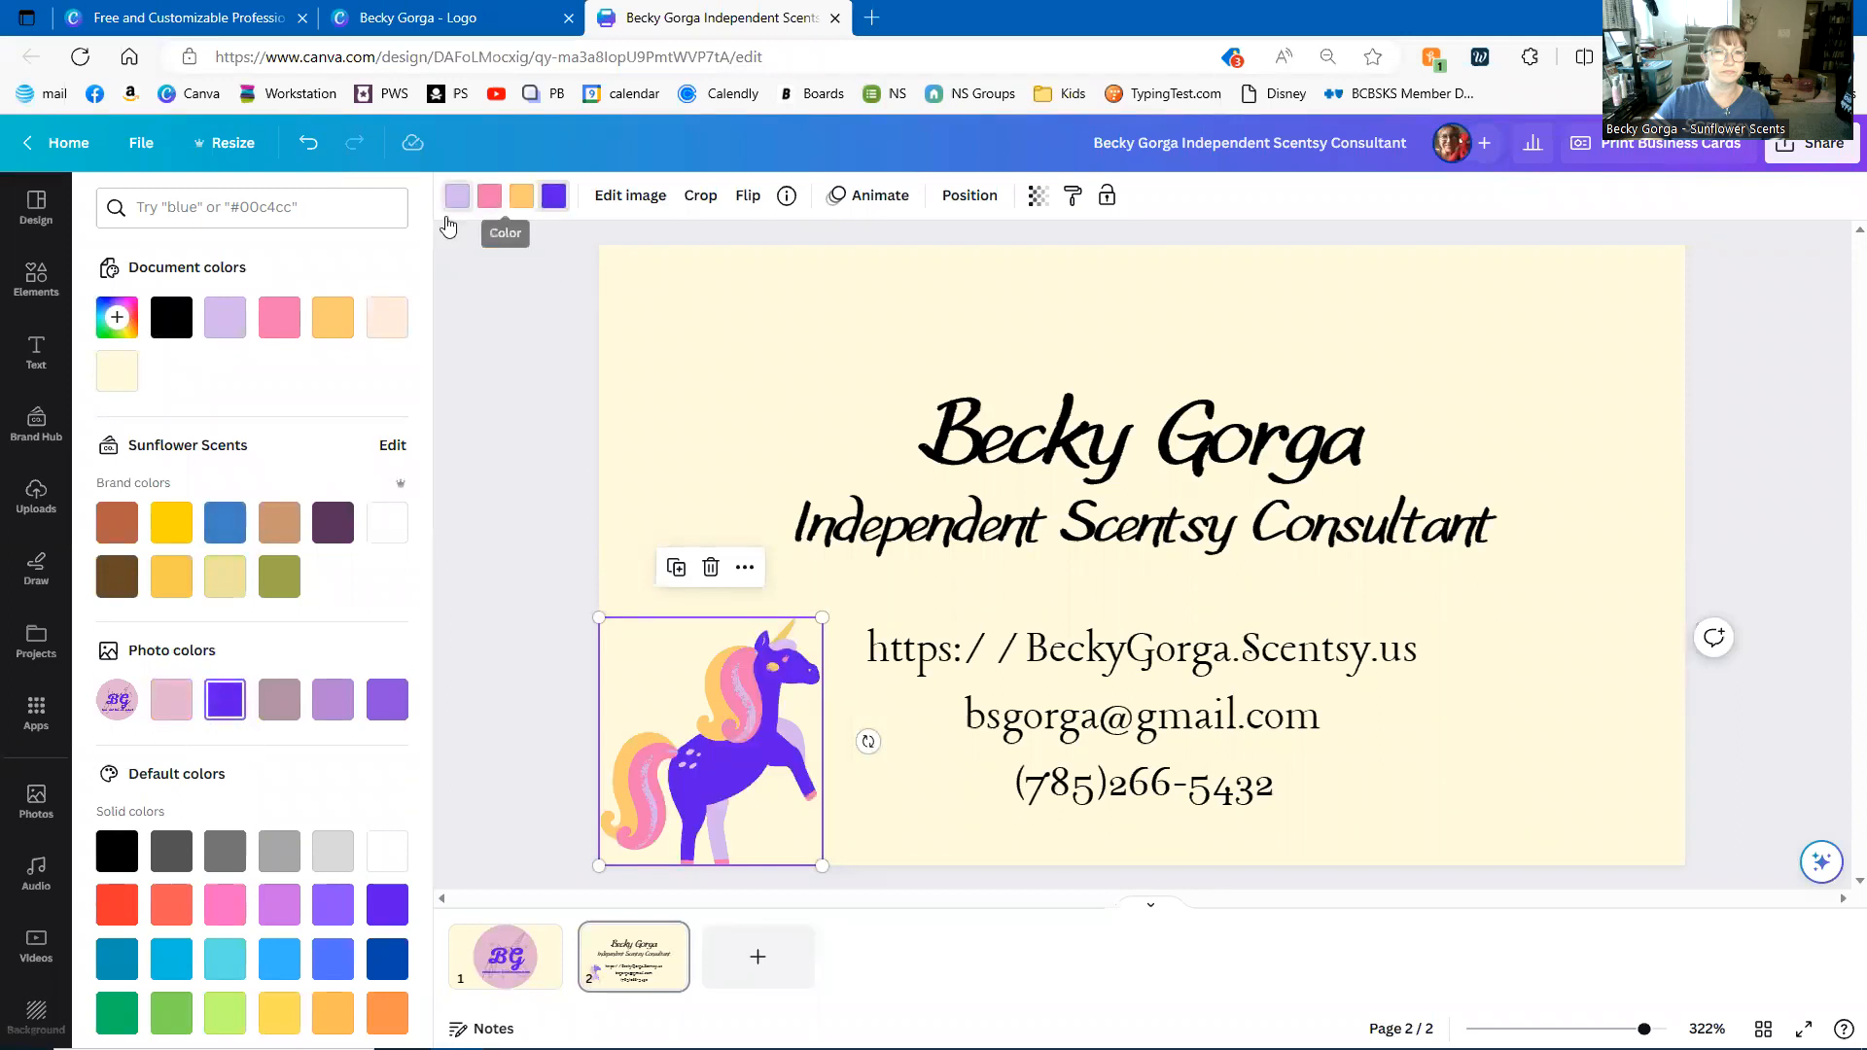
left_click(402, 708)
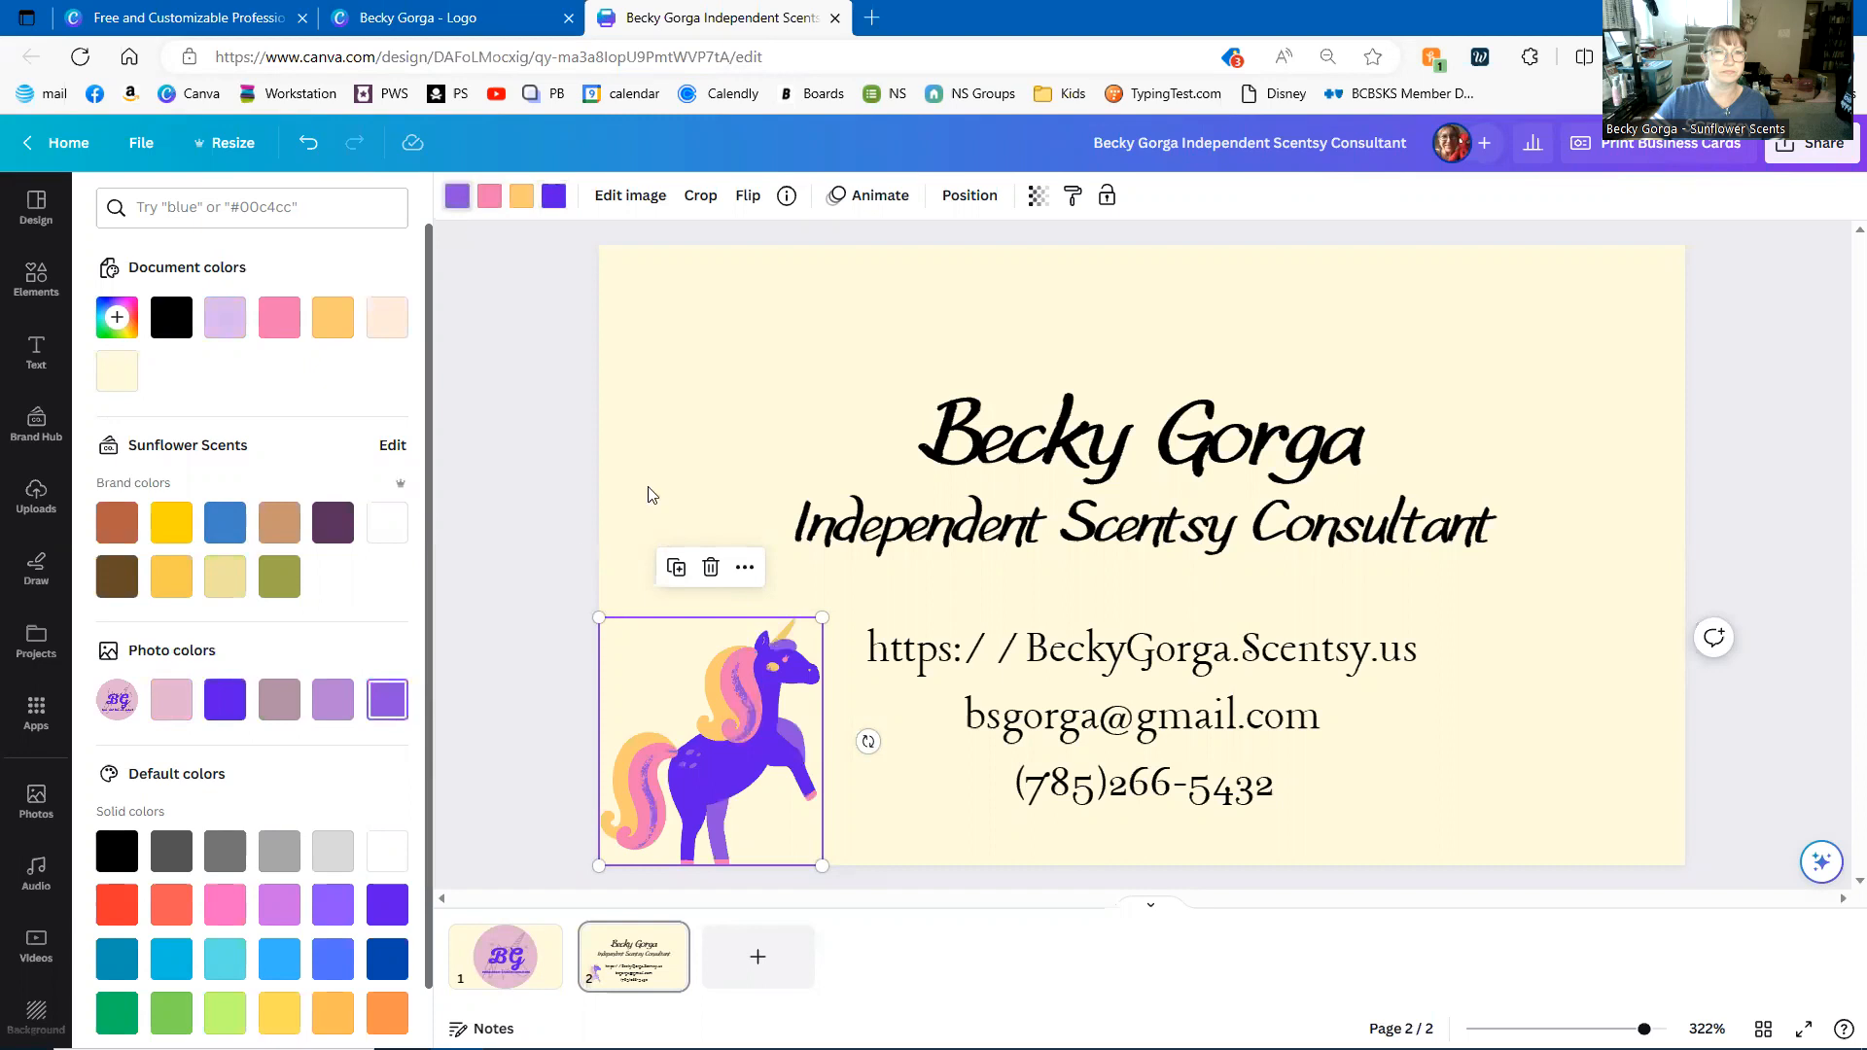
left_click(541, 494)
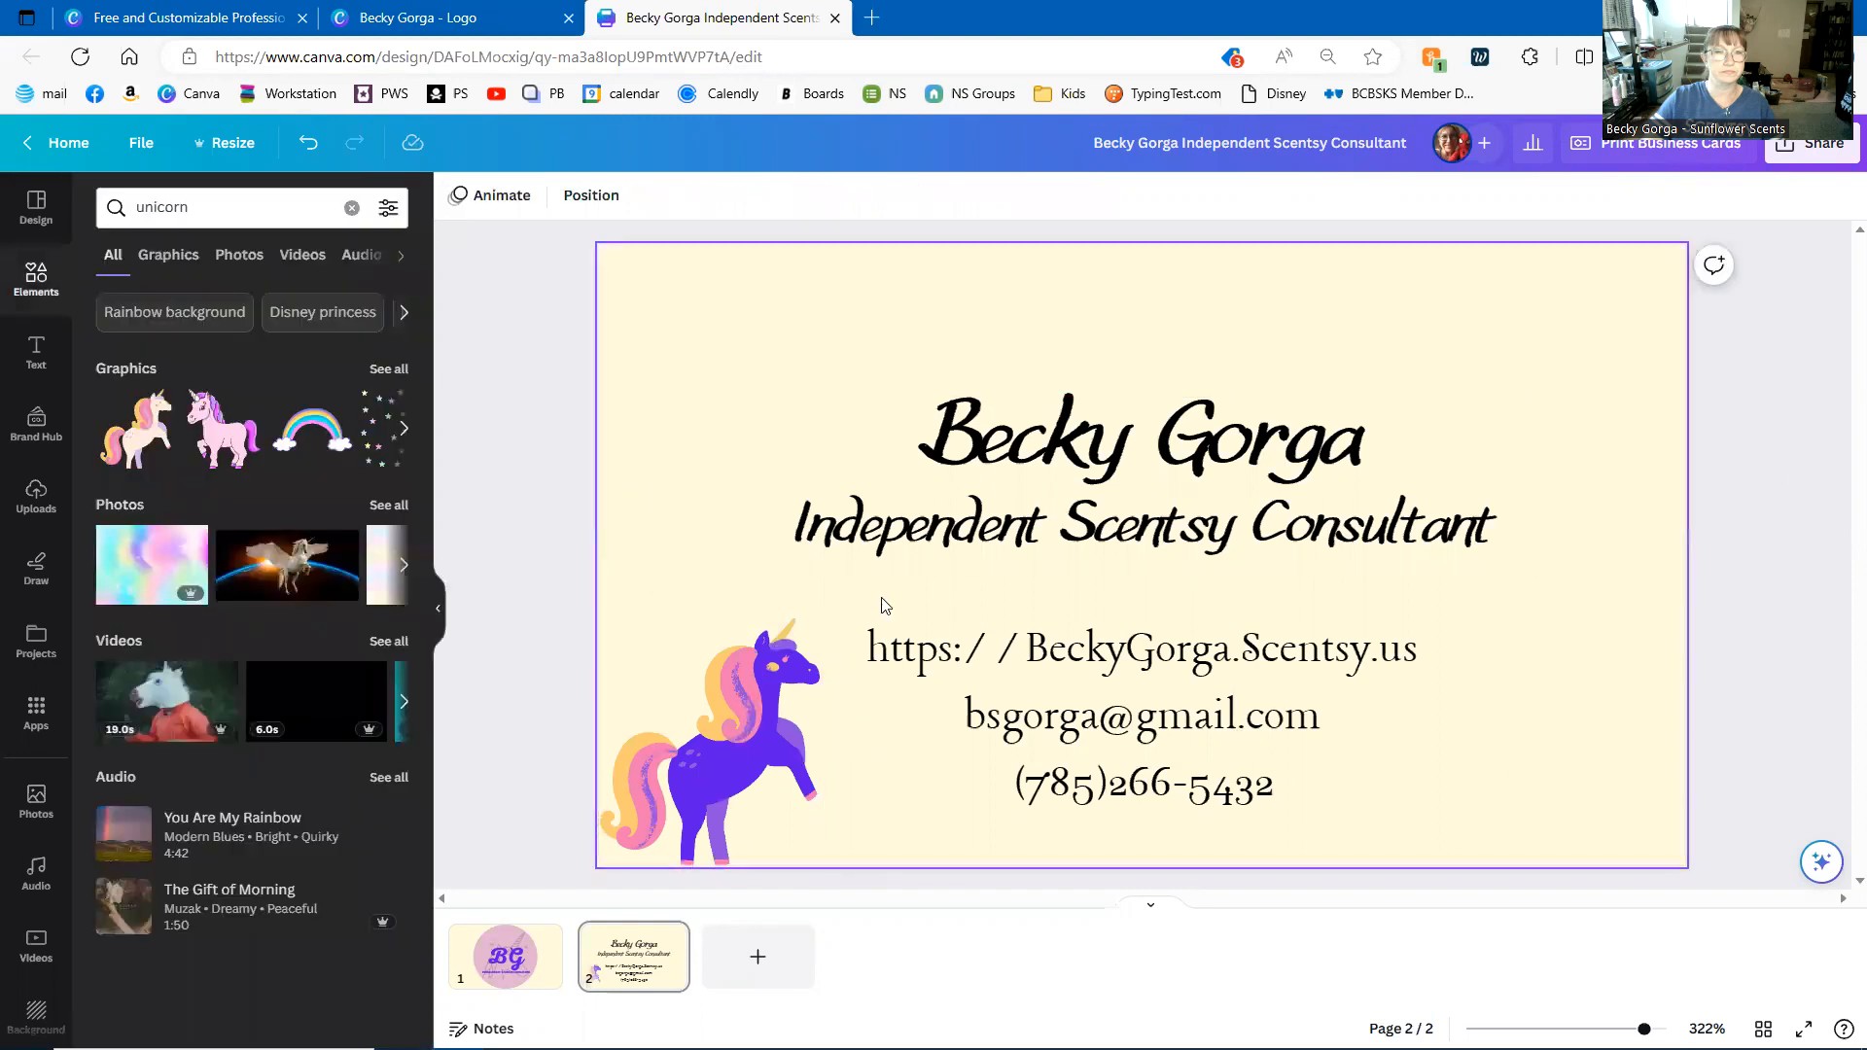
- Scroll up to page 1 to show the front with the BG unicorn logo
scroll(1245, 667, "up", 1)
scroll(1251, 627, "down", 1)
scroll(1250, 627, "up", 1)
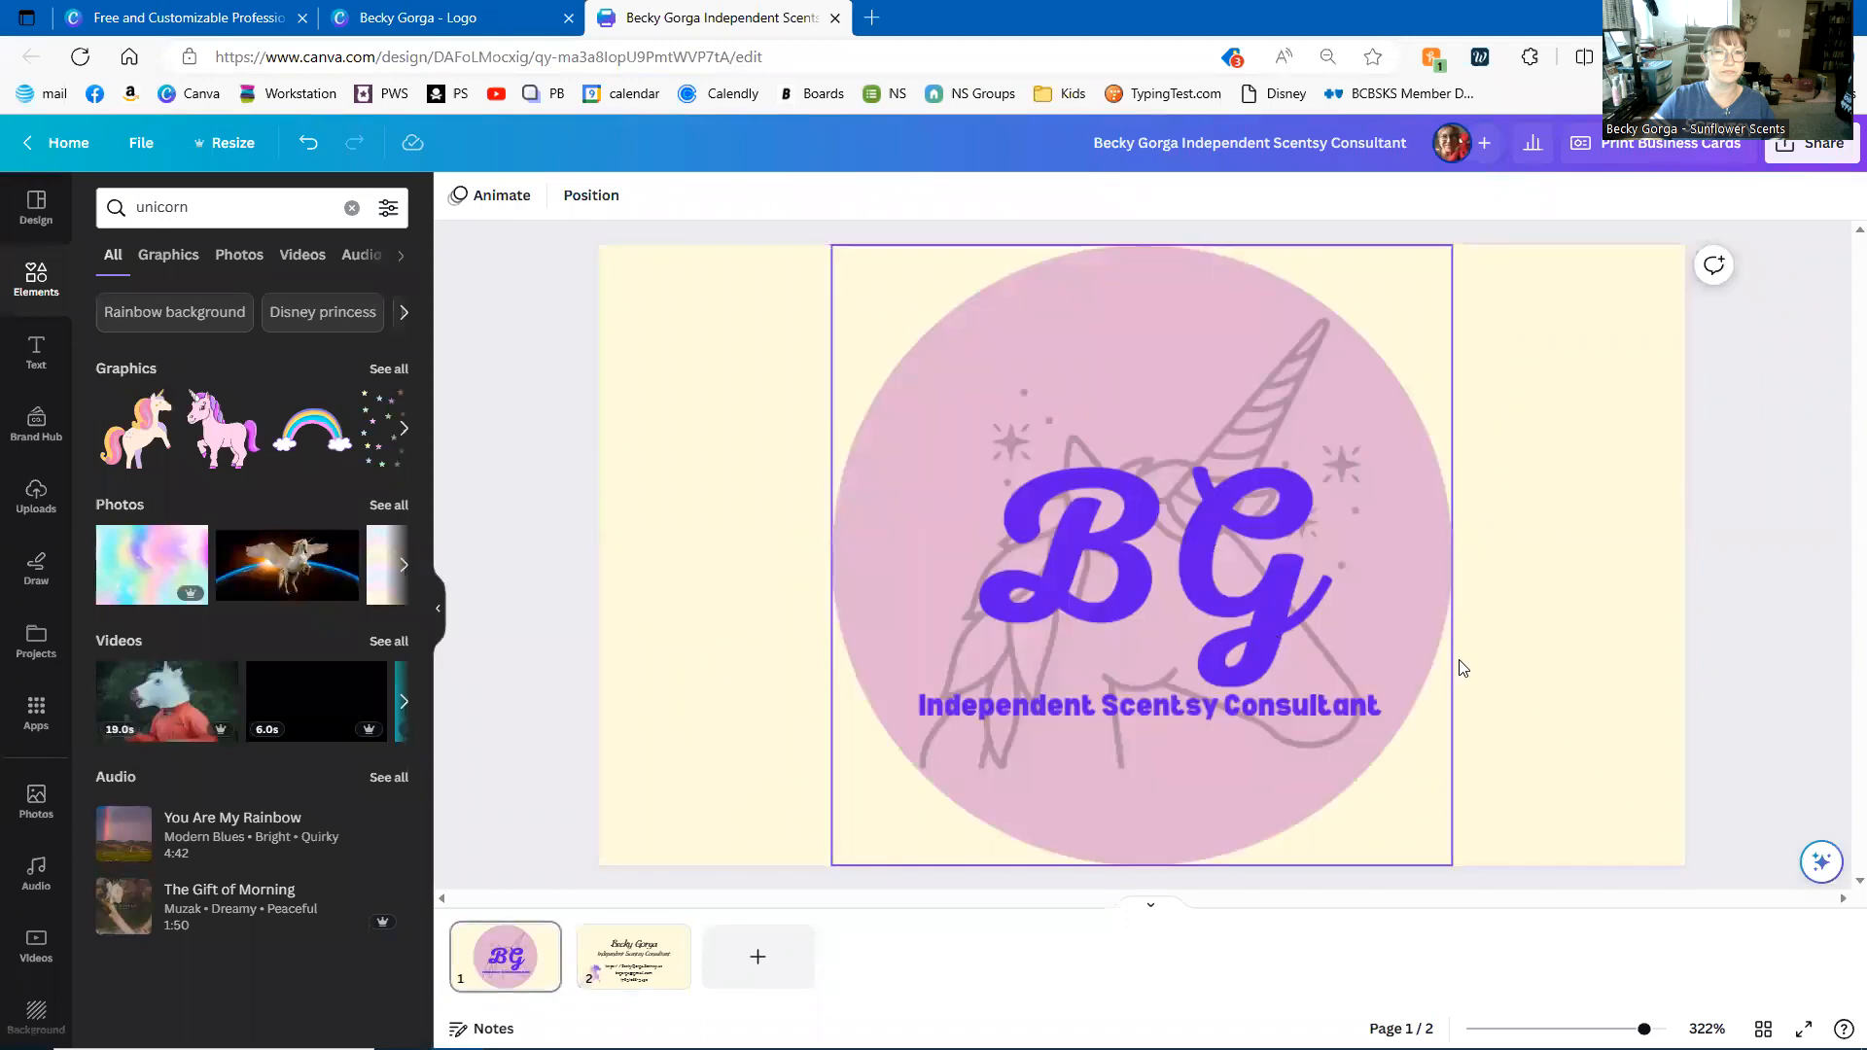
scroll(1681, 635, "down", 1)
scroll(1670, 640, "up", 1)
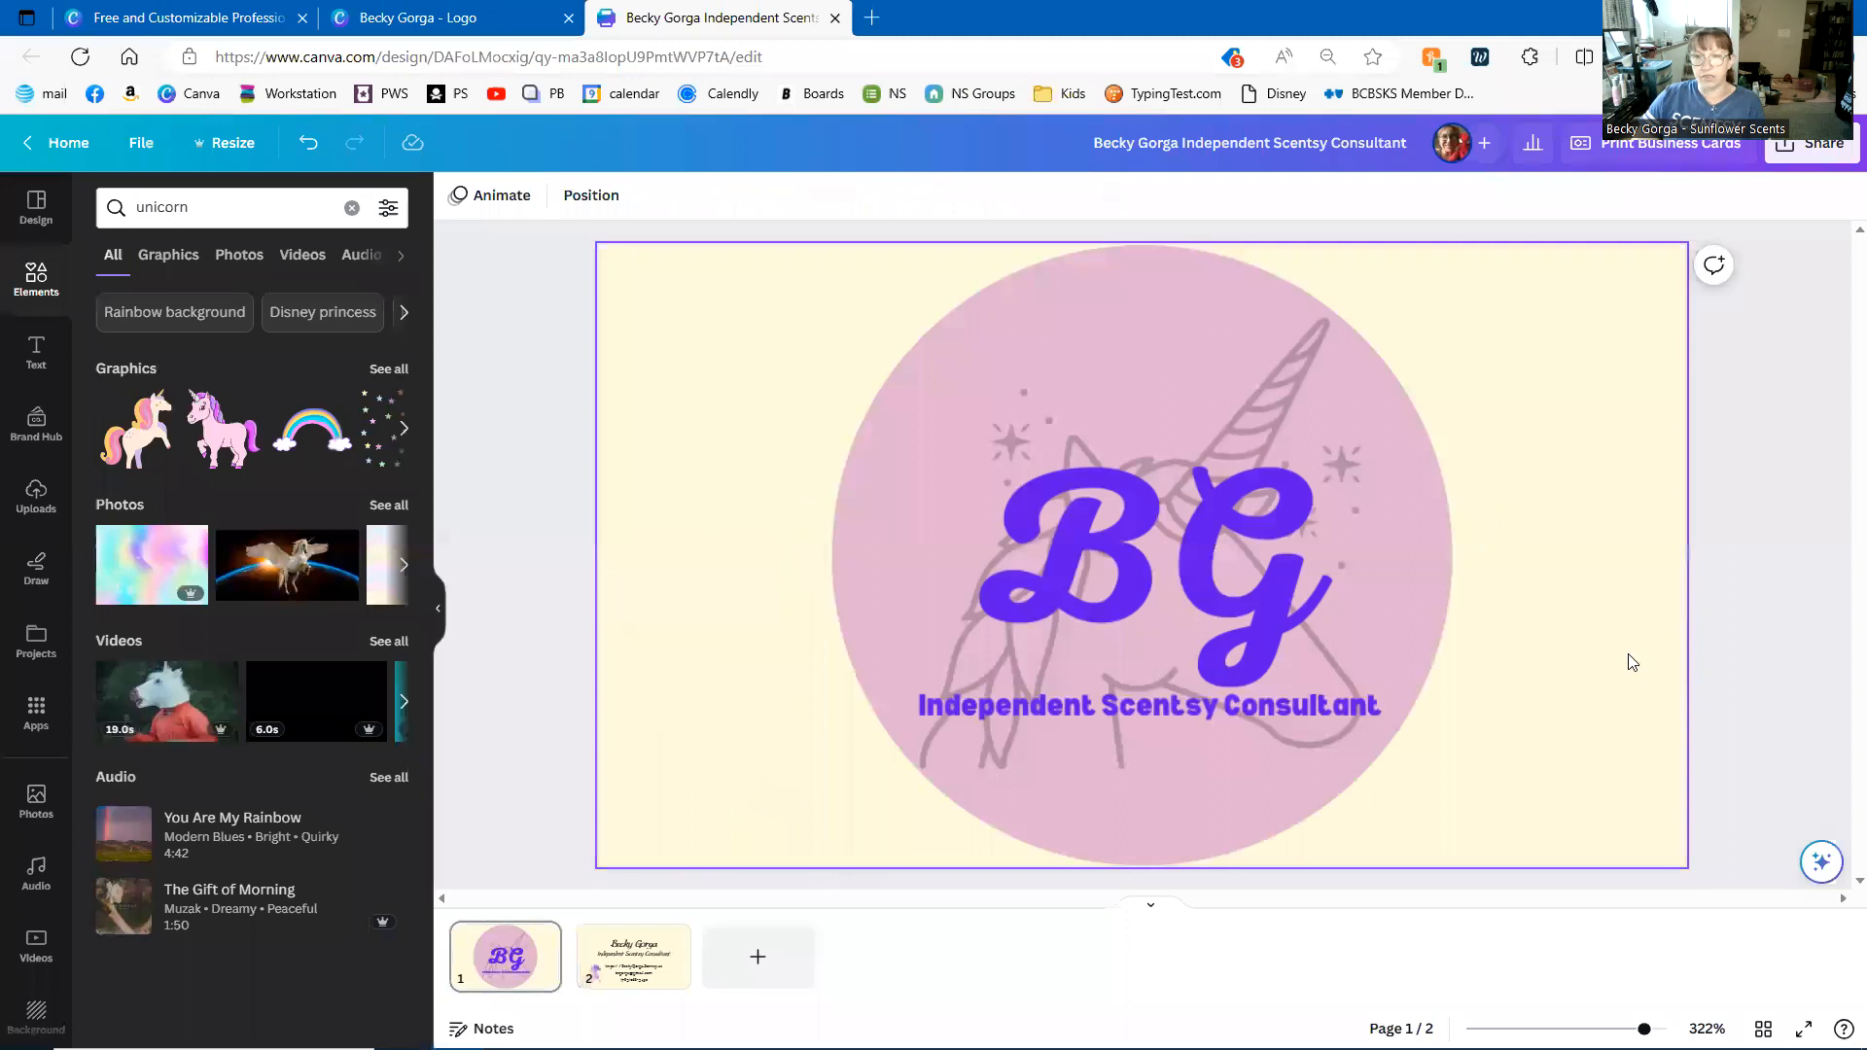